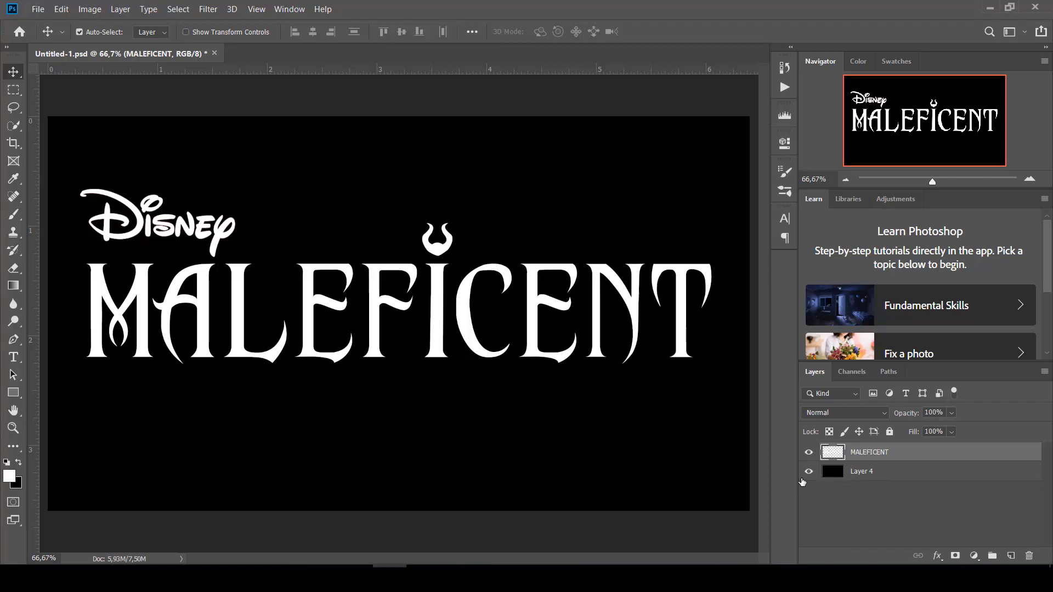
Hide the black Layer 4 background and extrude the MALEFICENT text into a 3D object
left_click(809, 471)
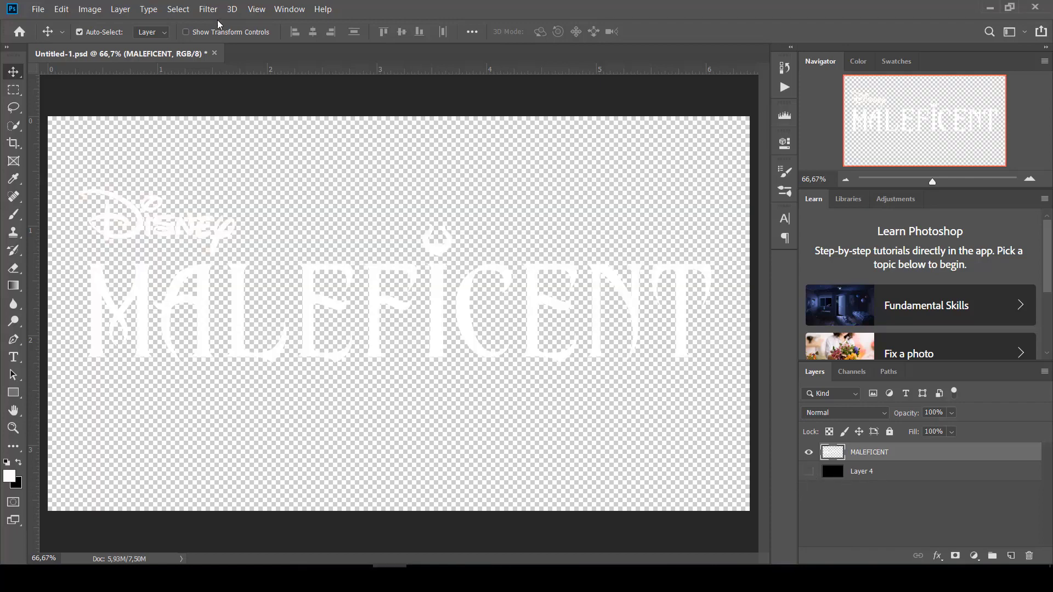
left_click(232, 9)
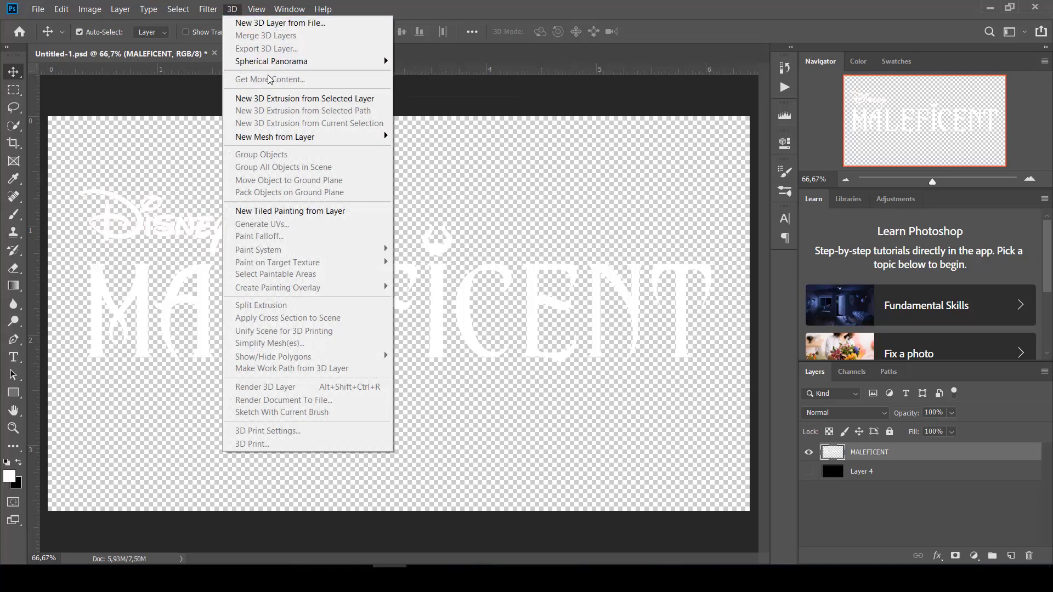
left_click(273, 99)
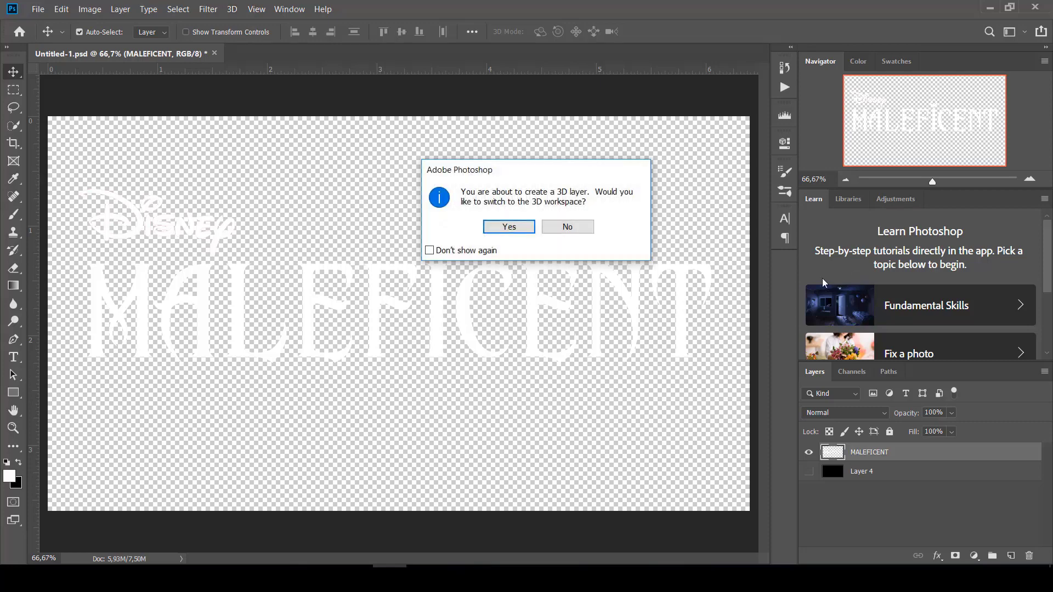
left_click(515, 226)
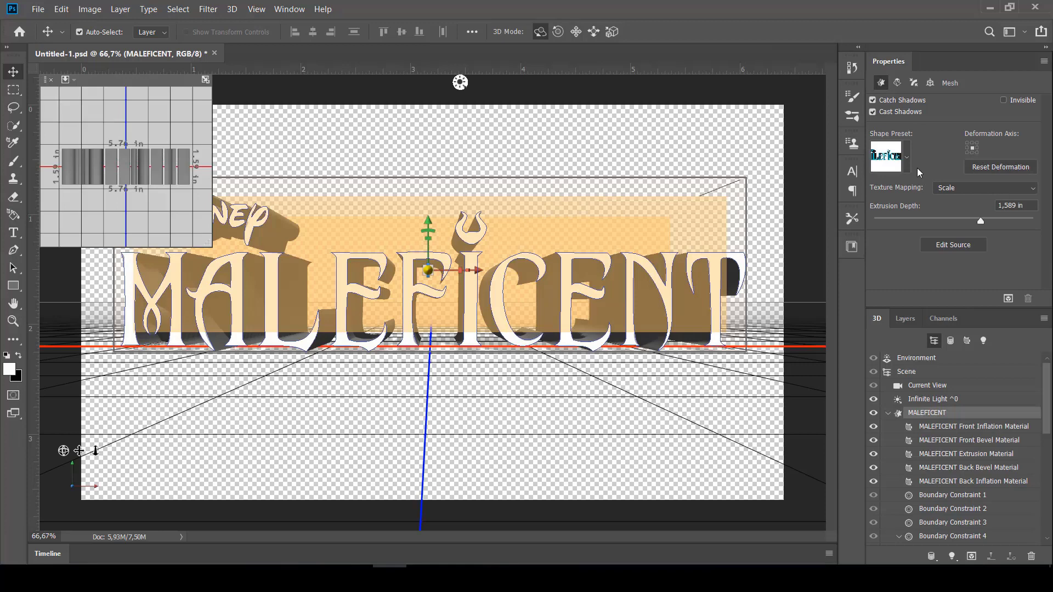
Apply the sixth cube shape preset to the MALEFICENT mesh, giving 0 extrusion depth
left_click(907, 158)
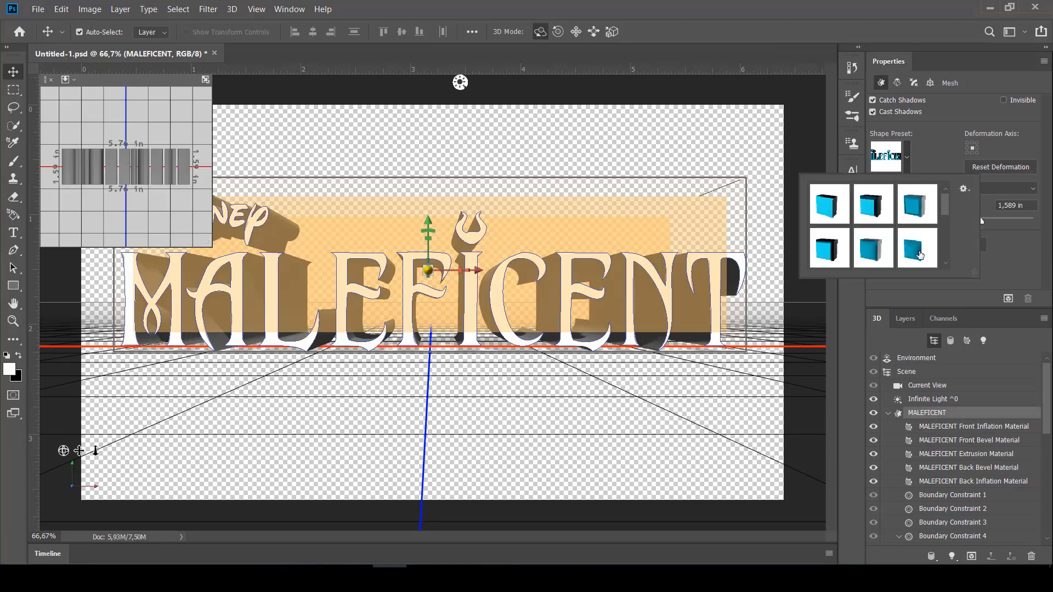
left_click(919, 254)
left_click(1026, 244)
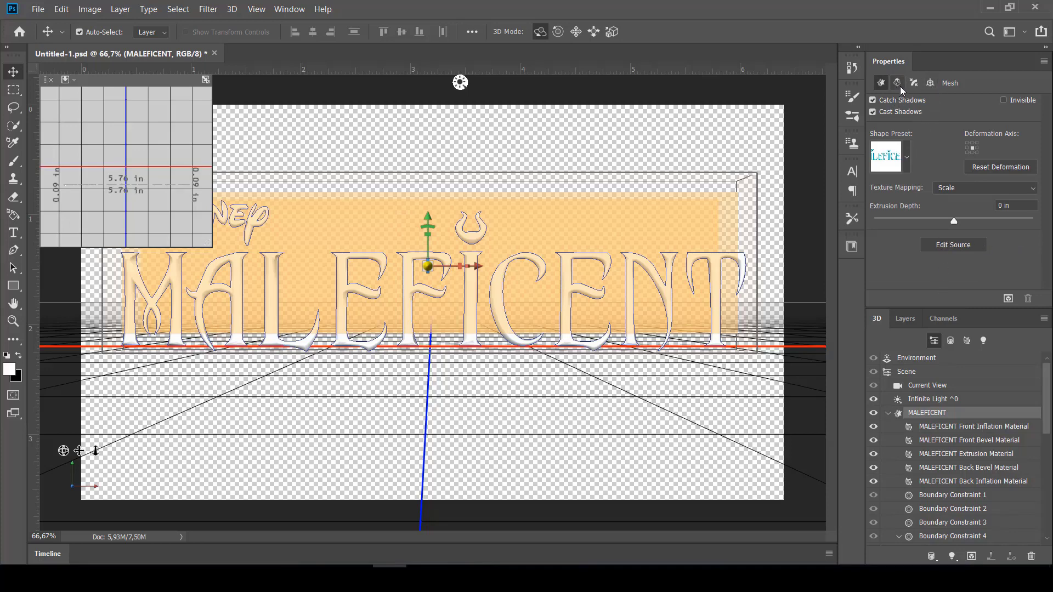
Set the cap's inflate strength to about 37% and bevel width to 100%
left_click(914, 85)
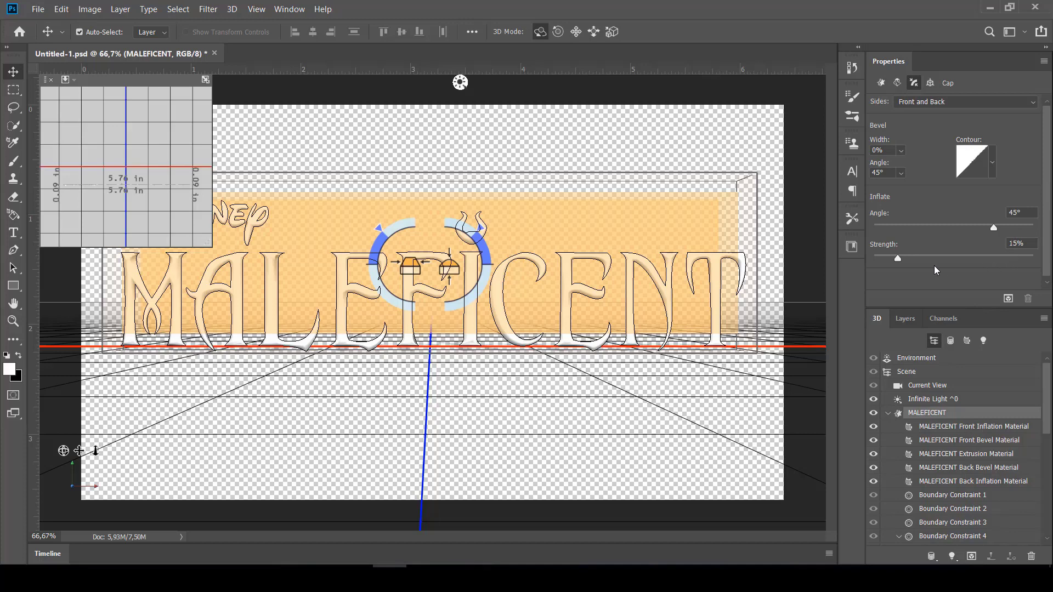
left_click_drag(898, 260, 938, 263)
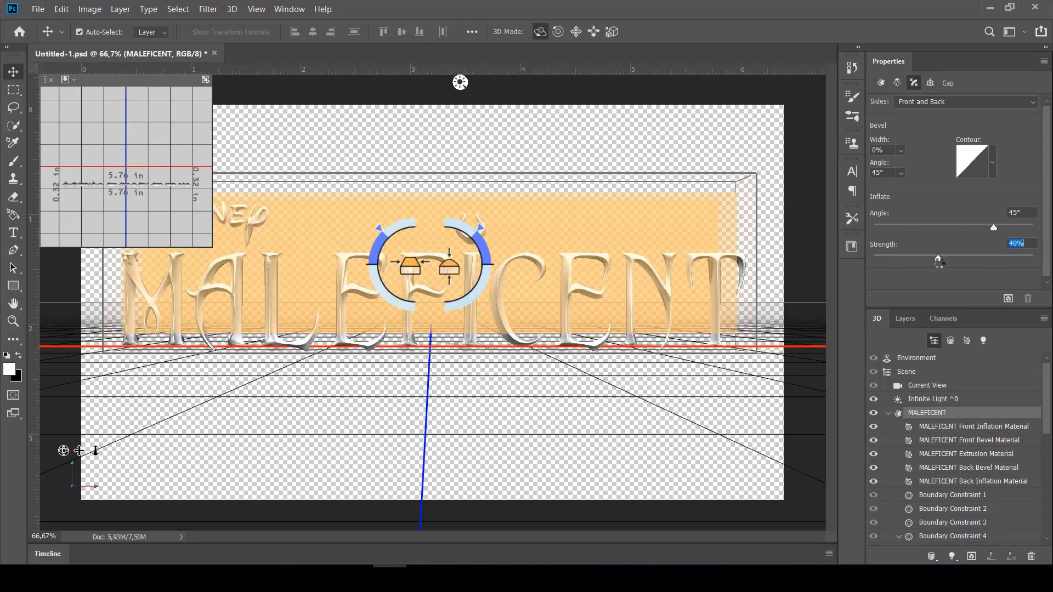
left_click_drag(939, 263, 933, 263)
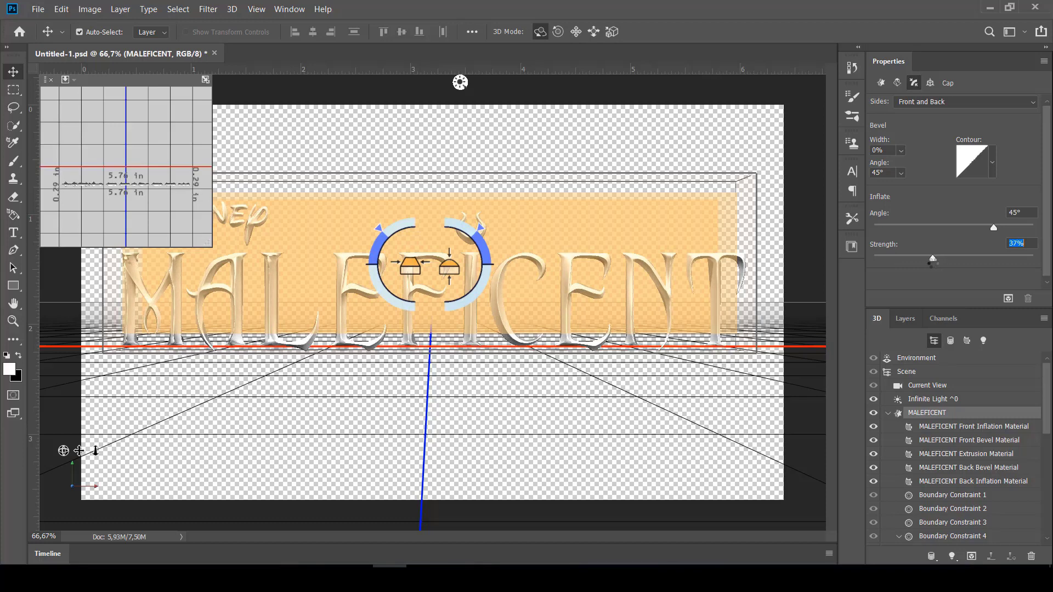
left_click(901, 151)
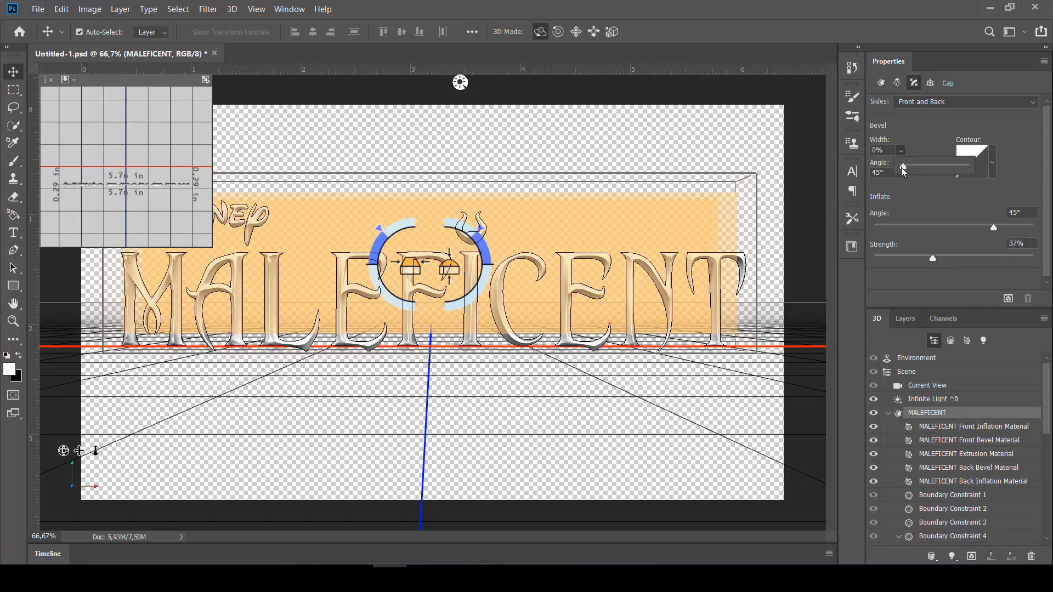
left_click_drag(904, 167, 965, 167)
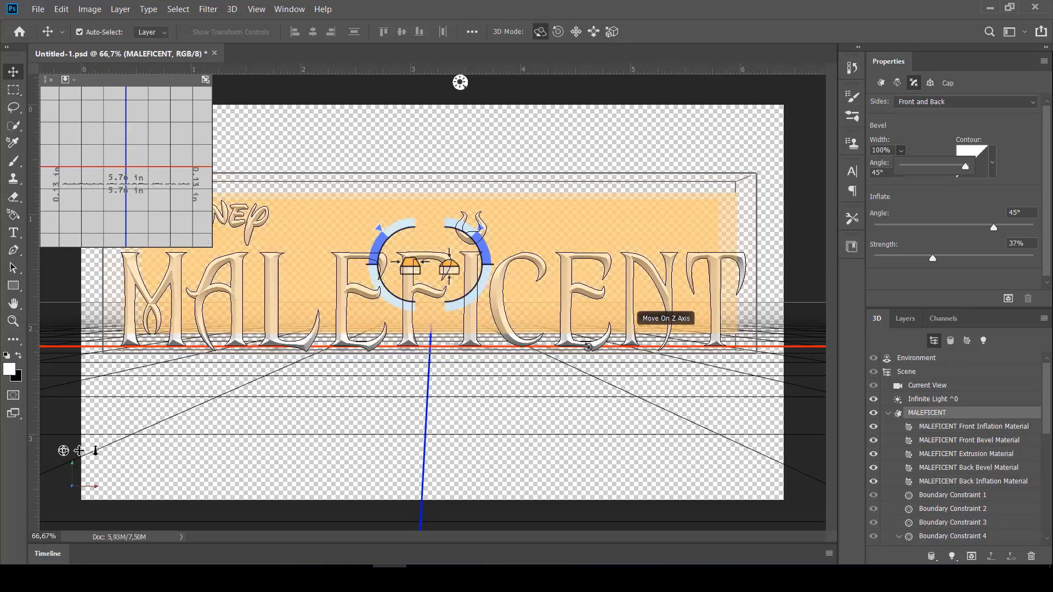
Export the 3D layer as a Wavefront OBJ file named MALEFICENT TITLE 3D
left_click(232, 9)
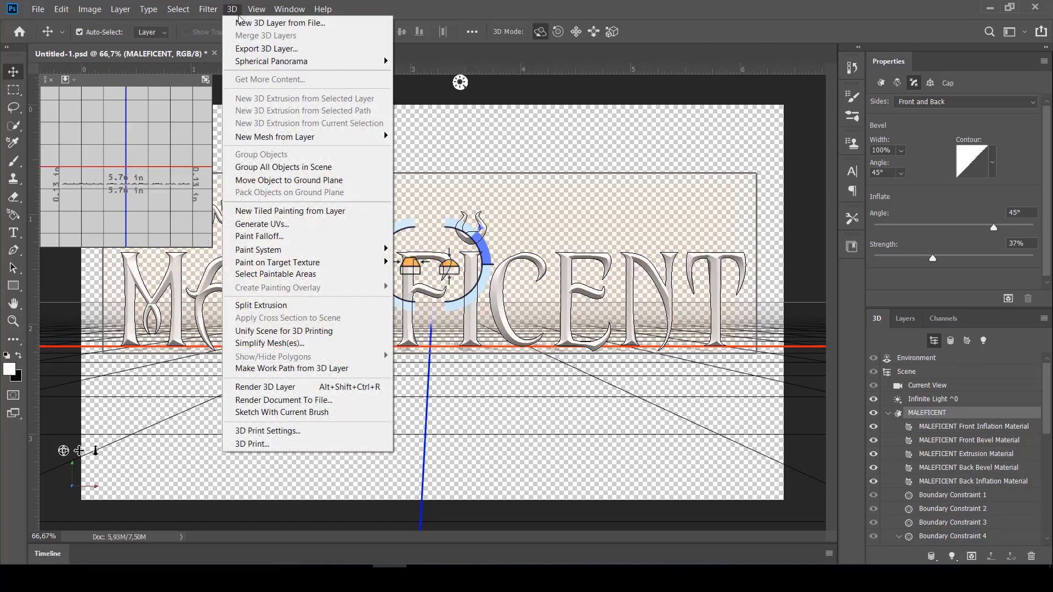
left_click(264, 50)
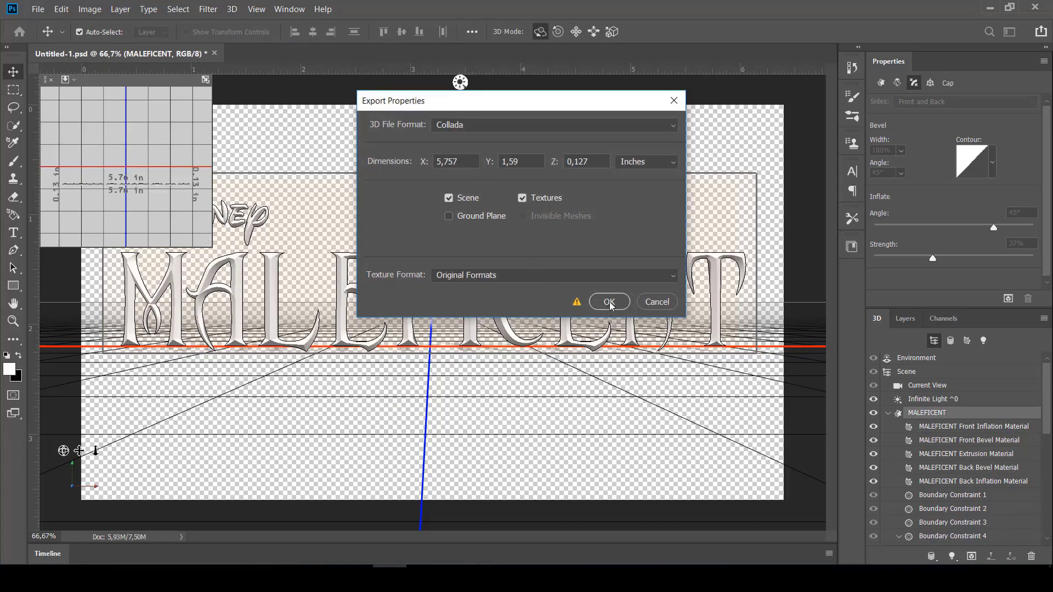
left_click(597, 125)
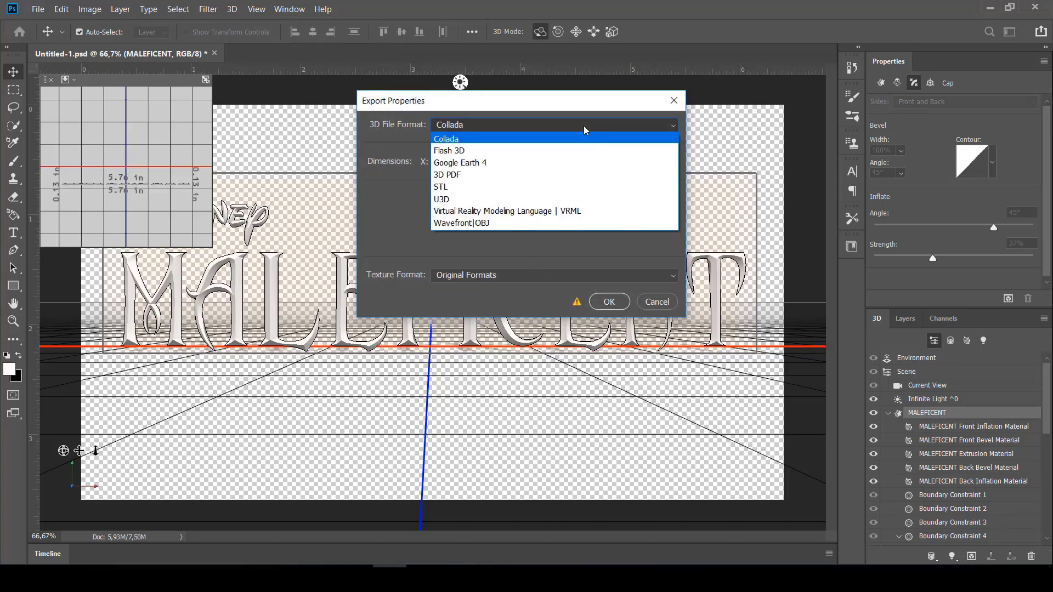
left_click(487, 223)
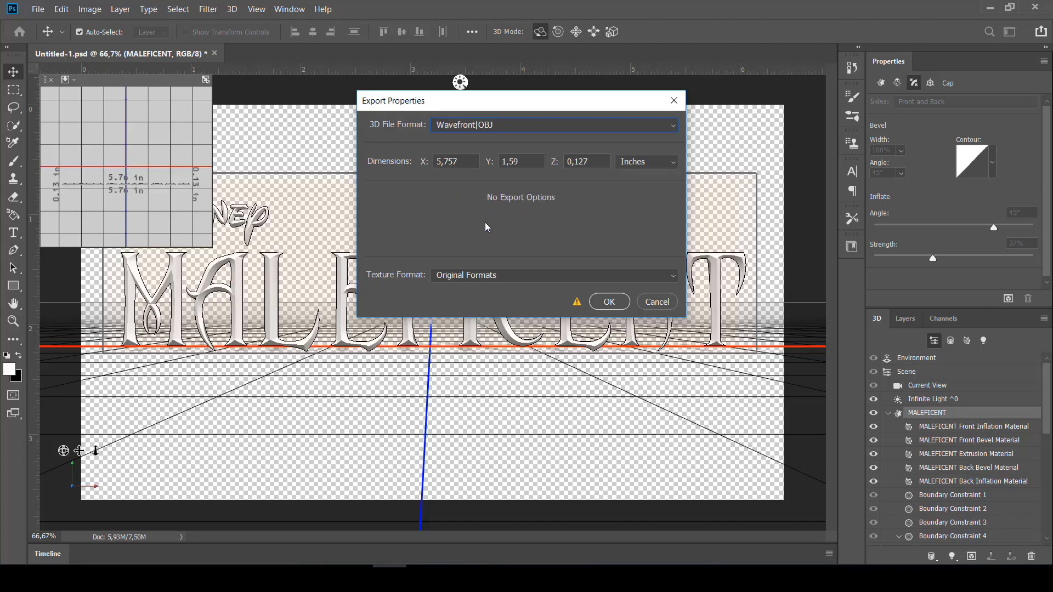
left_click(608, 302)
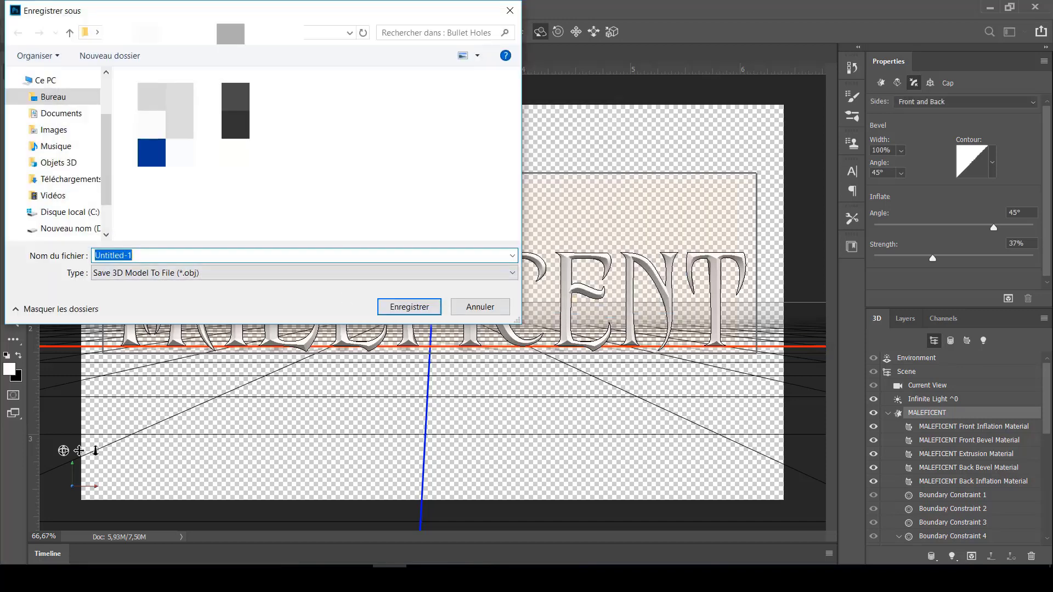
type("M")
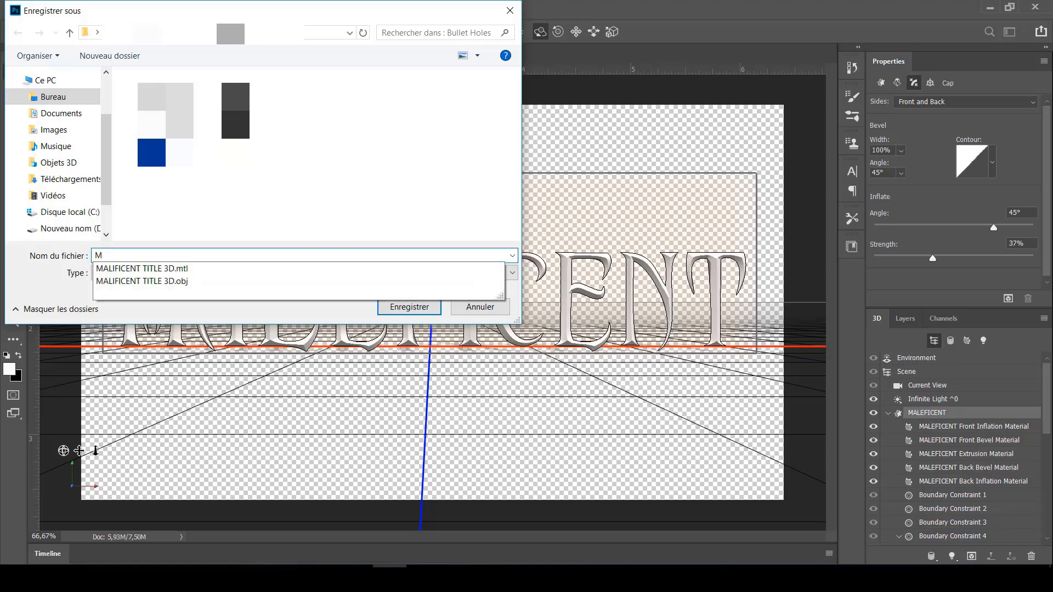
type("ALEF")
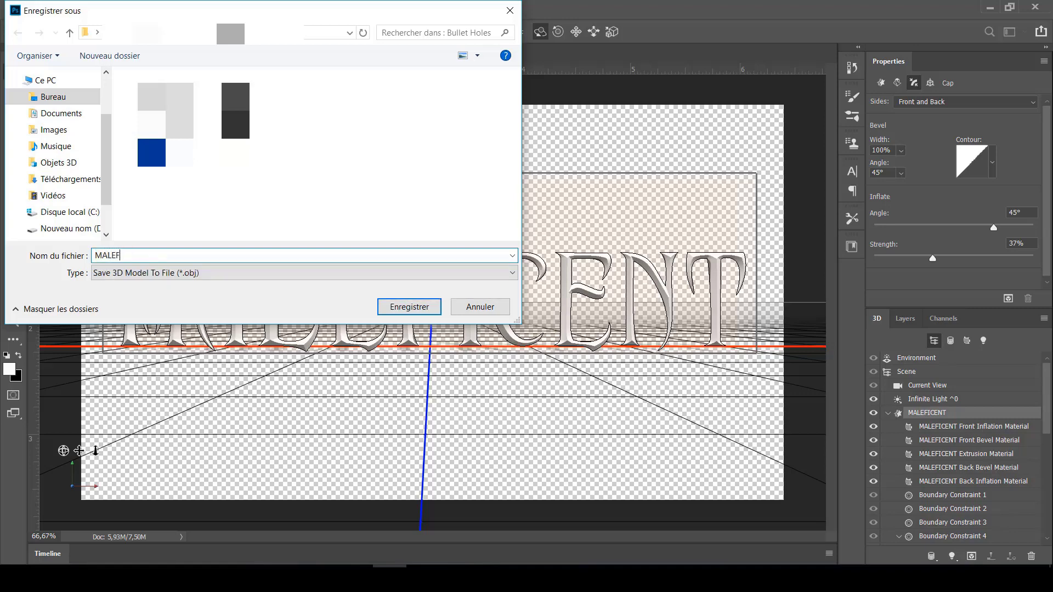
type("ICE")
type("NT ")
type("TIT")
type("LE 3D")
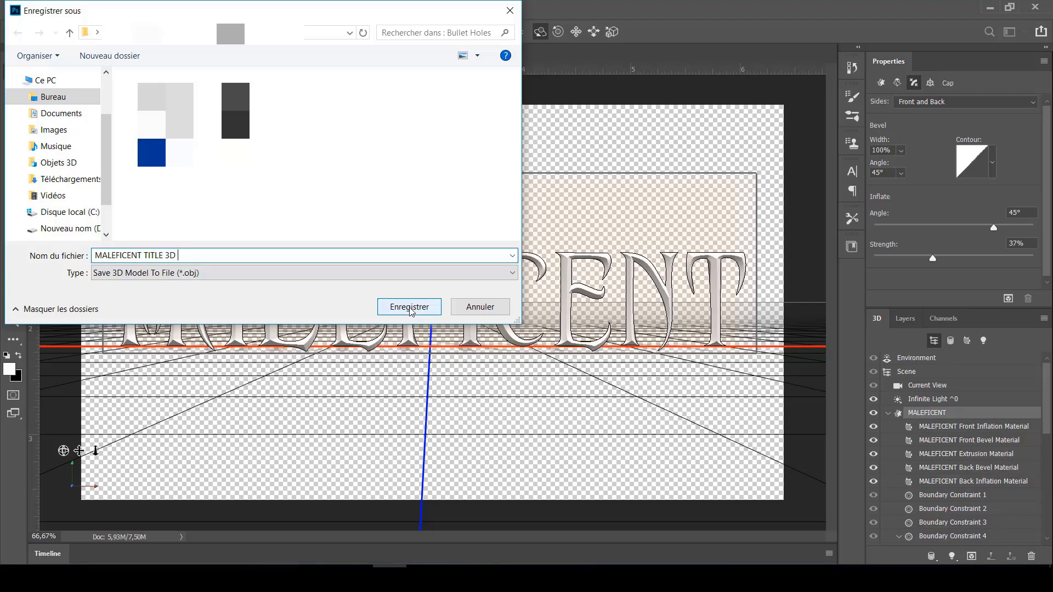
left_click(410, 308)
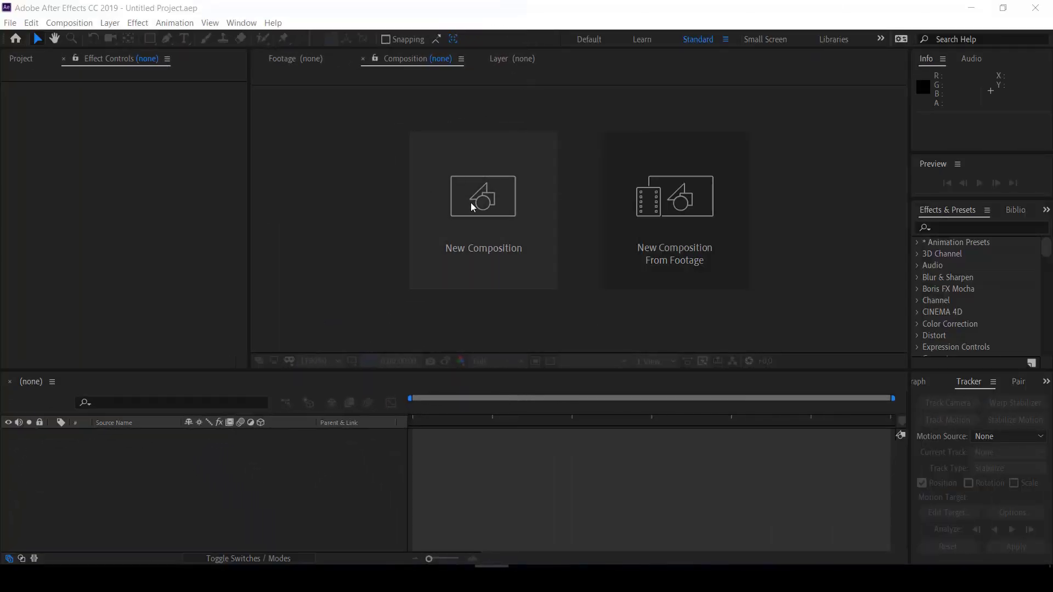
Create a default Comp 1 and a second composition named BG
left_click(470, 203)
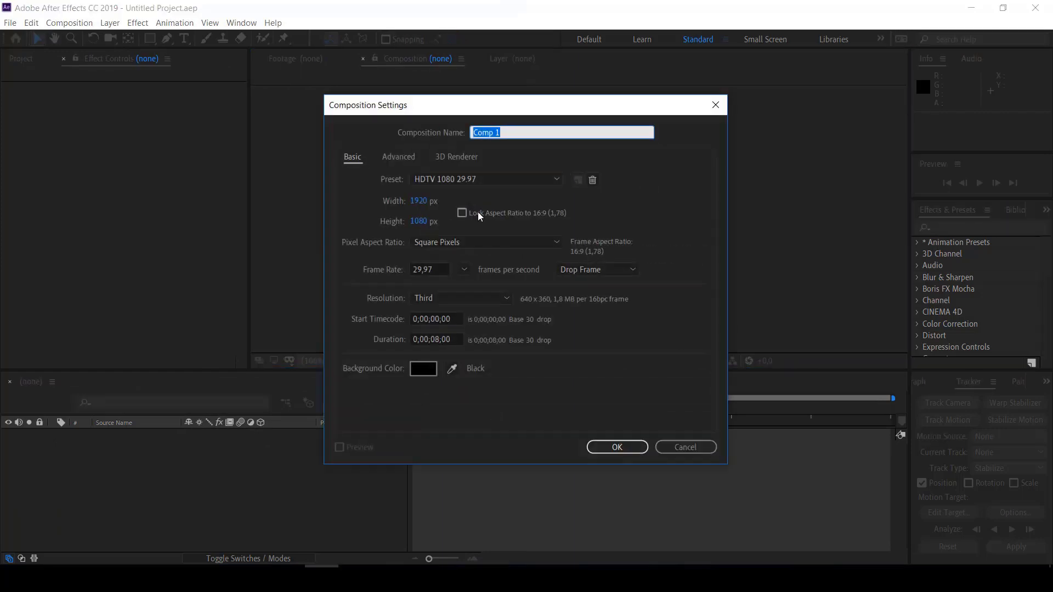
left_click(617, 447)
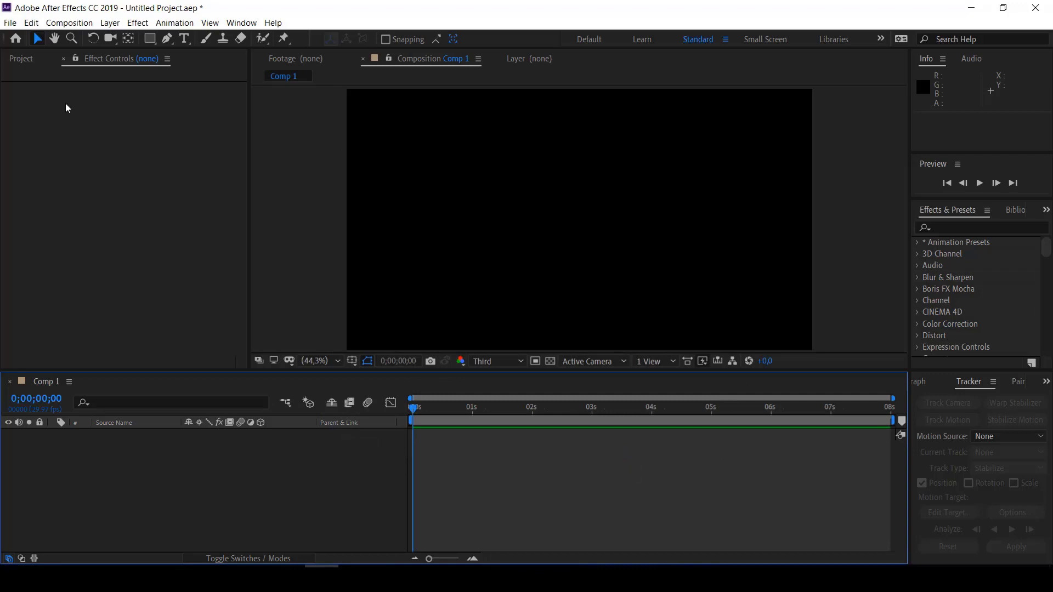
left_click(20, 64)
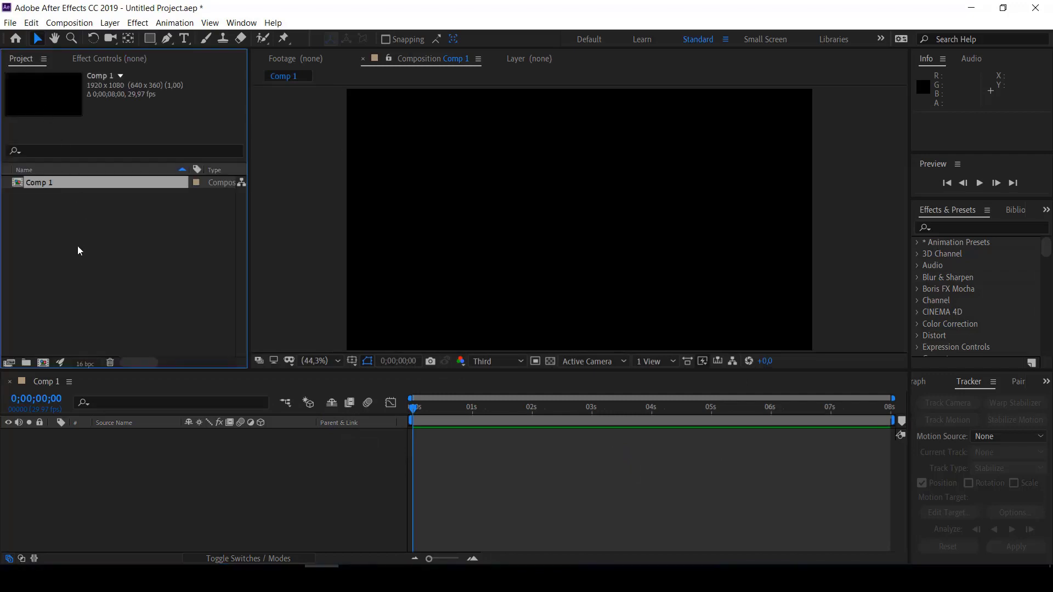
left_click(43, 363)
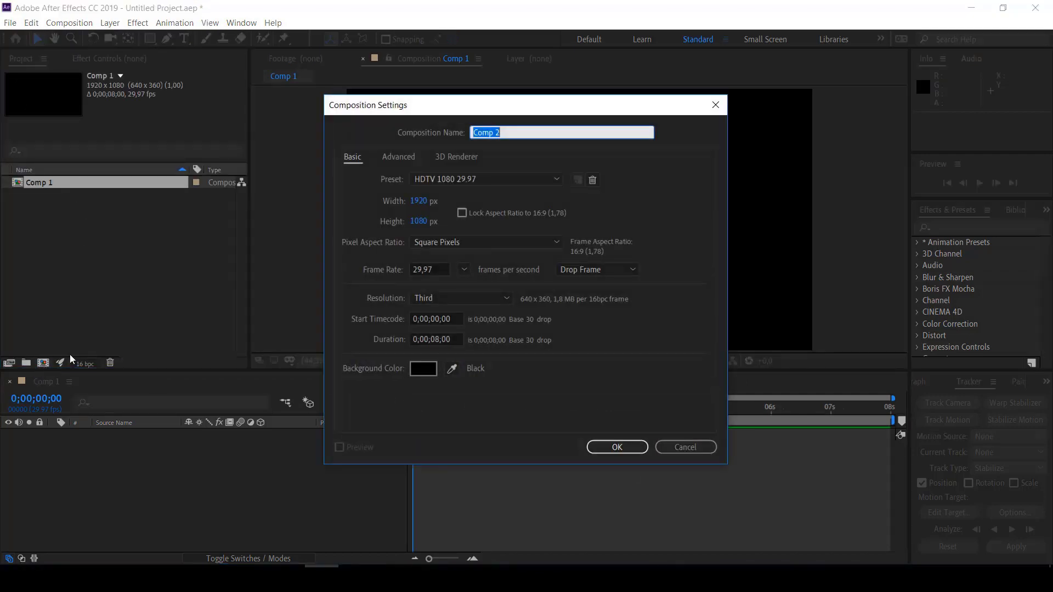
type("BG")
left_click(619, 451)
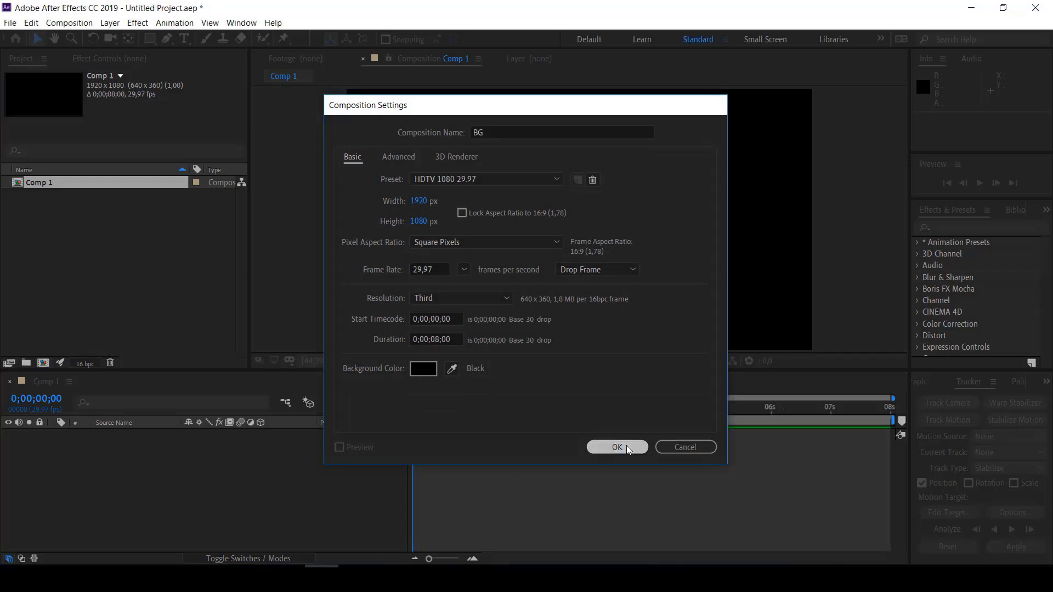
Add a full-size Black Solid 1 to BG and search effects for 4-Color Gradient
right_click(211, 483)
mouse_move(245, 350)
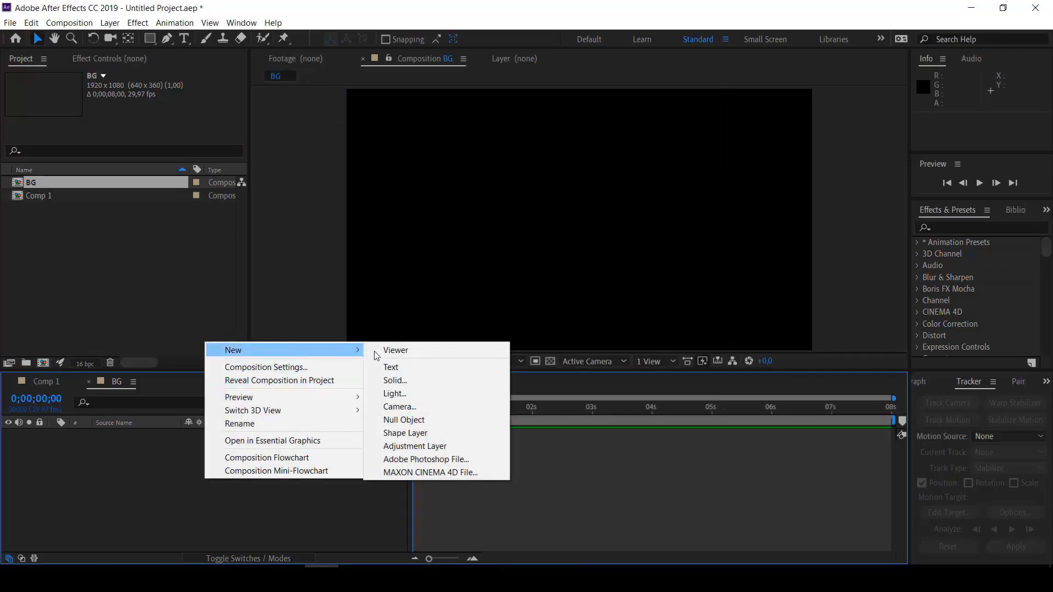
left_click(395, 381)
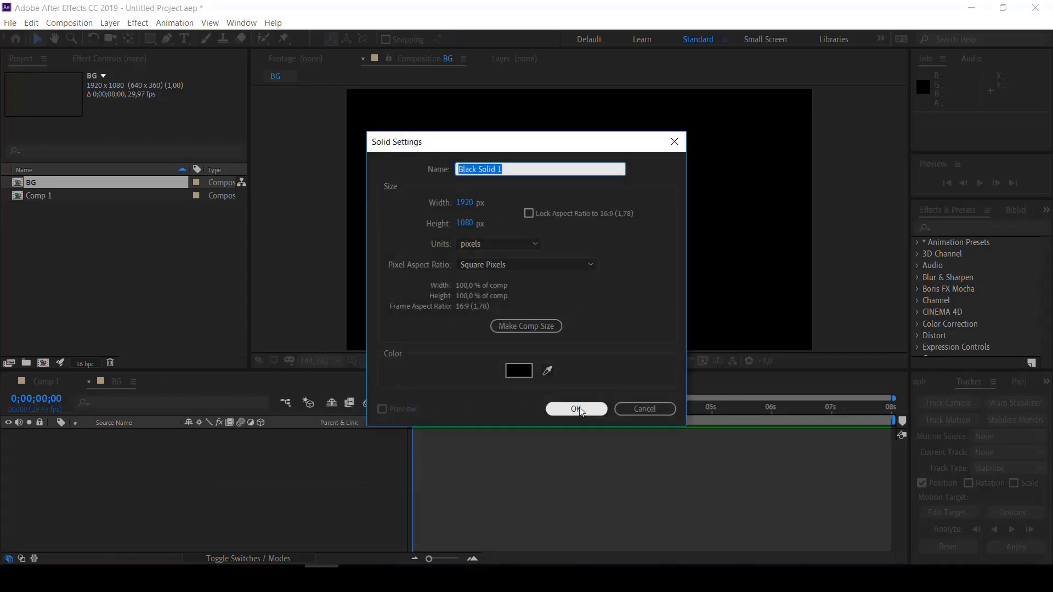
left_click(580, 407)
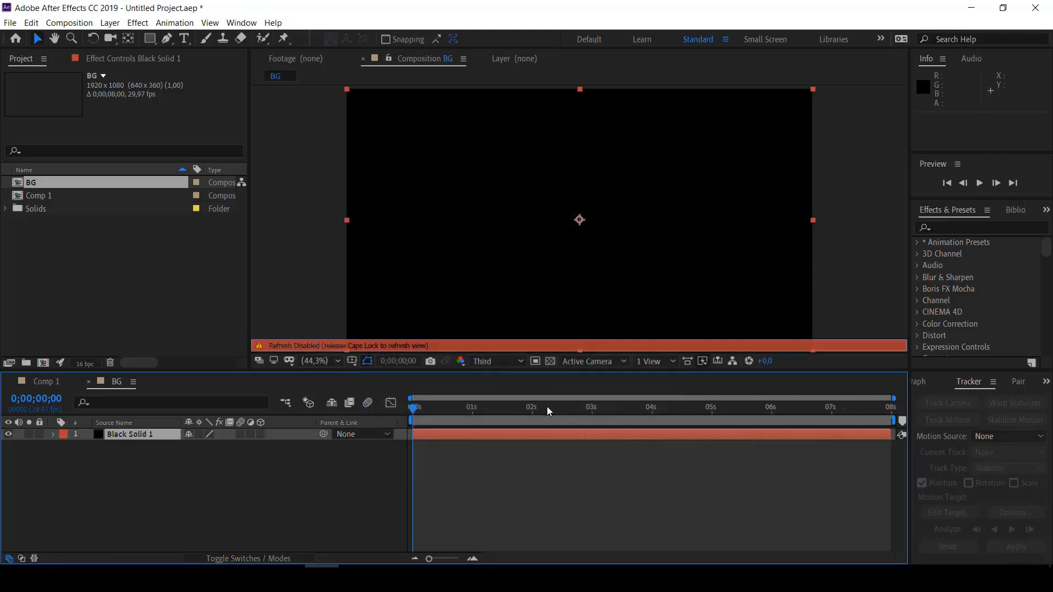
key("Caps_Lock")
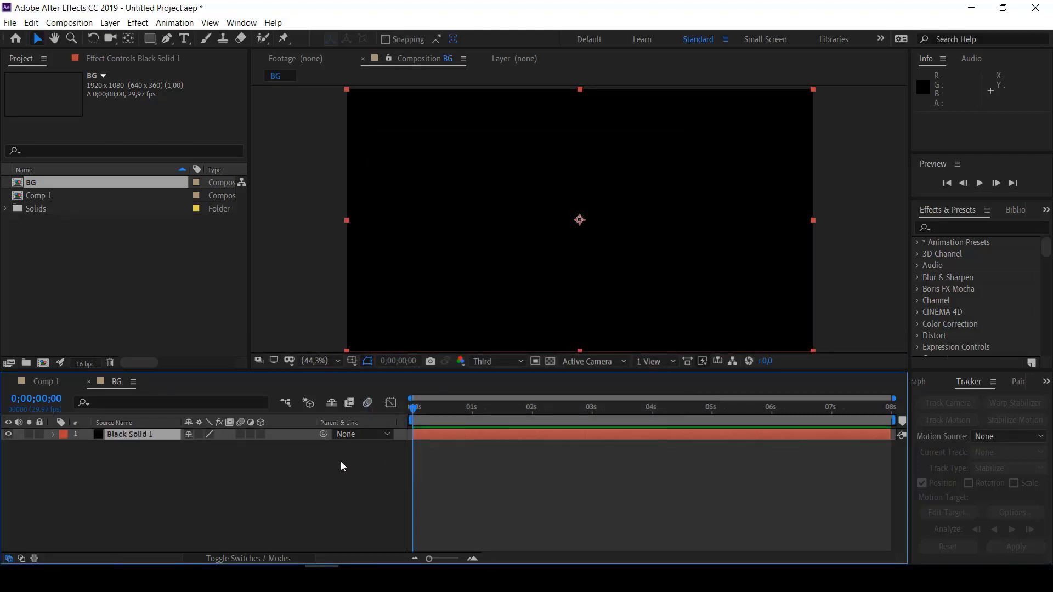
key("ctrl+space")
type("4")
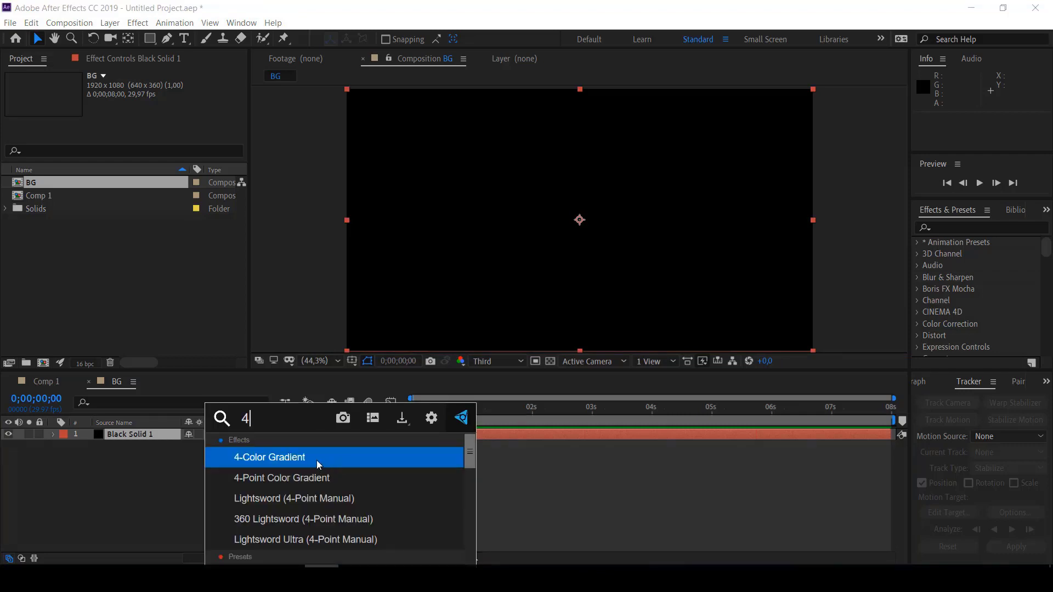
Apply 4-Color Gradient to the solid with Color 1 072229 and Color 2 061920
left_click(317, 460)
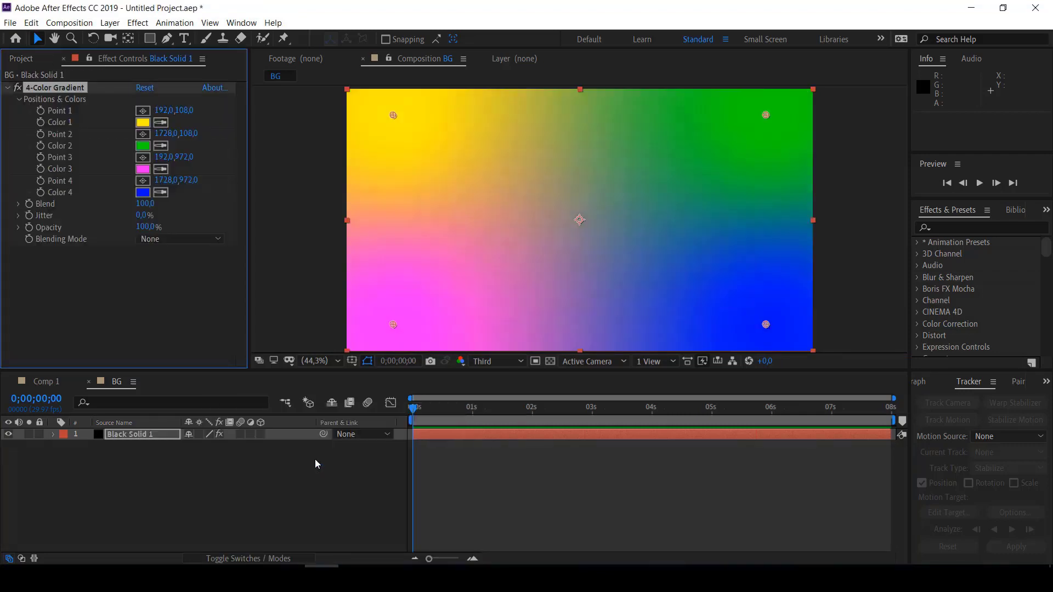
left_click(143, 123)
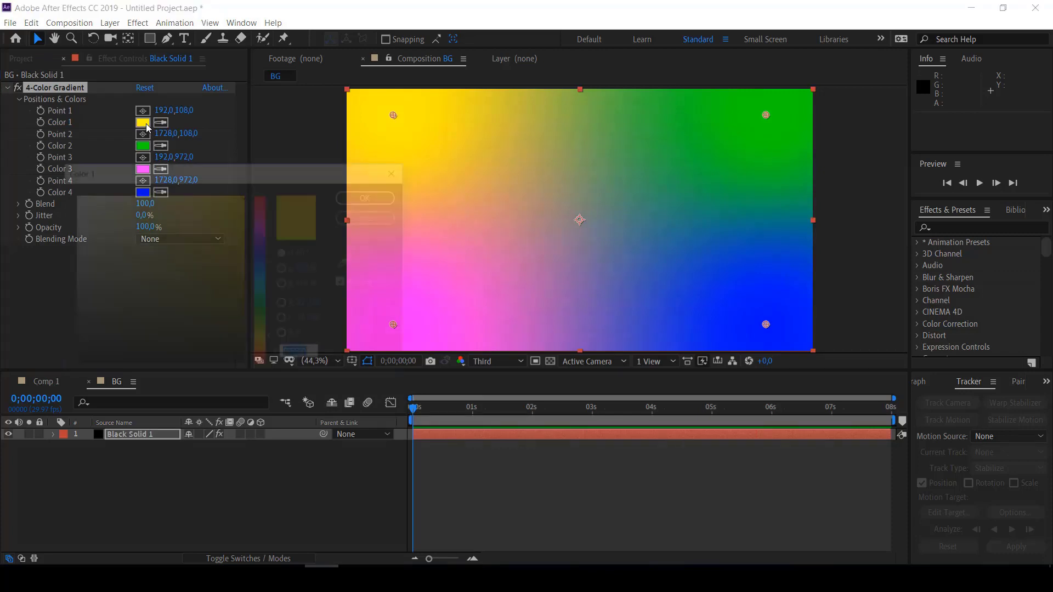
type("07")
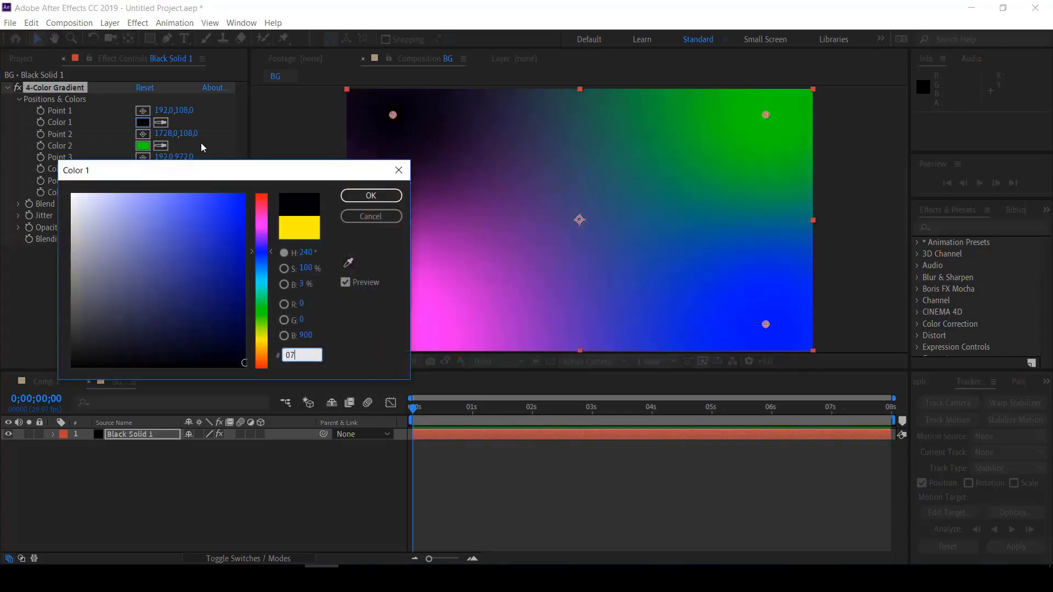
type("229")
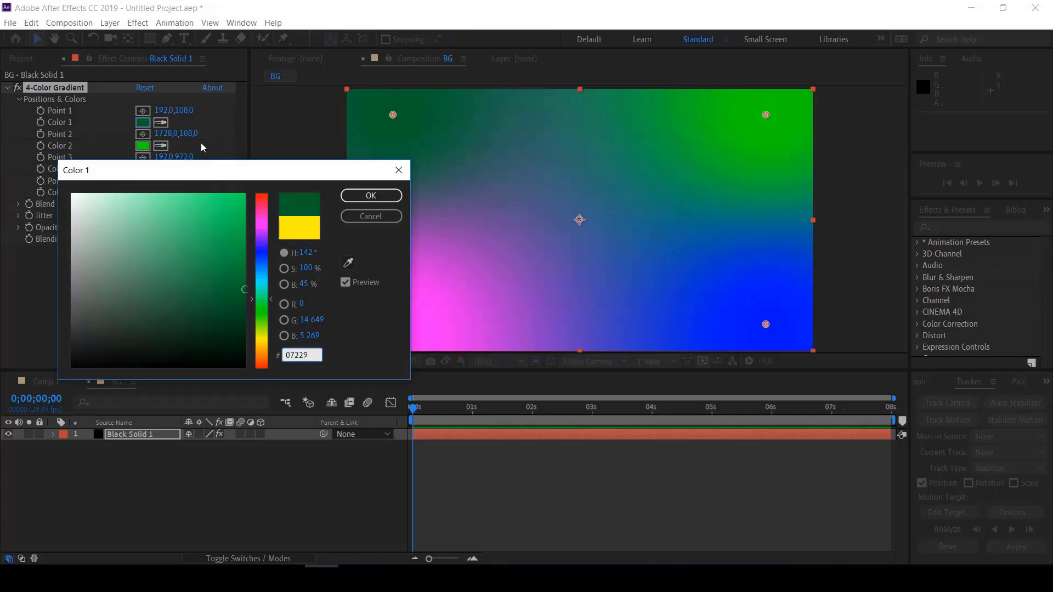
type("2")
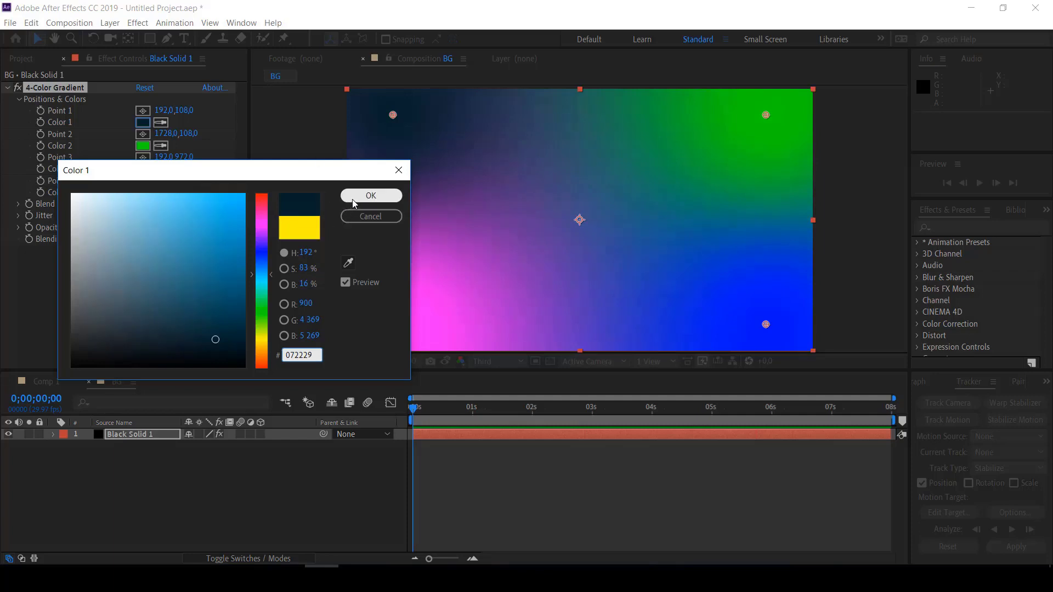
left_click(371, 195)
left_click(143, 147)
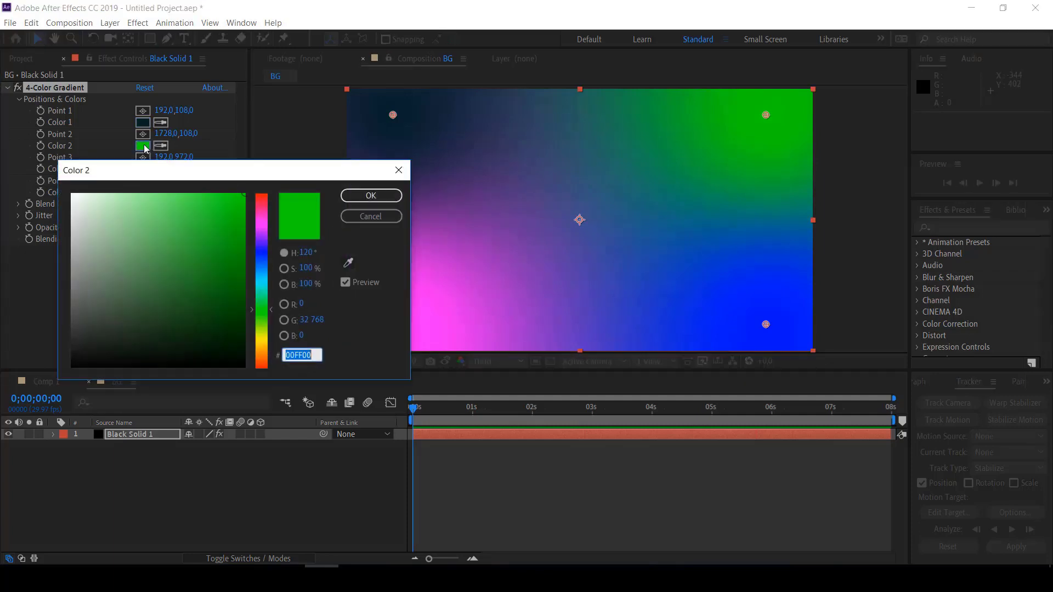
type("0")
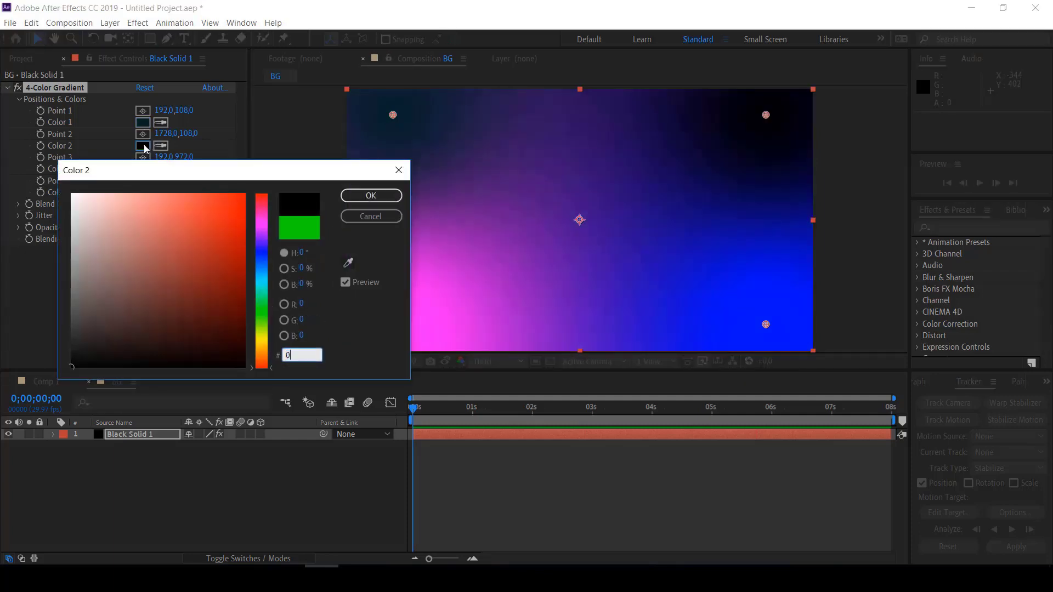
type("619")
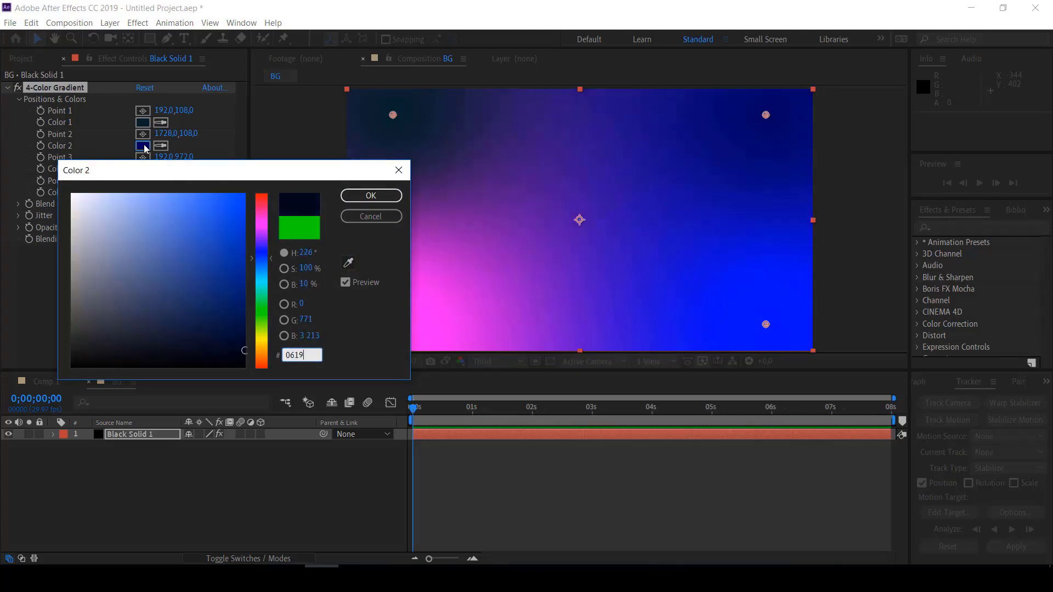
type("20")
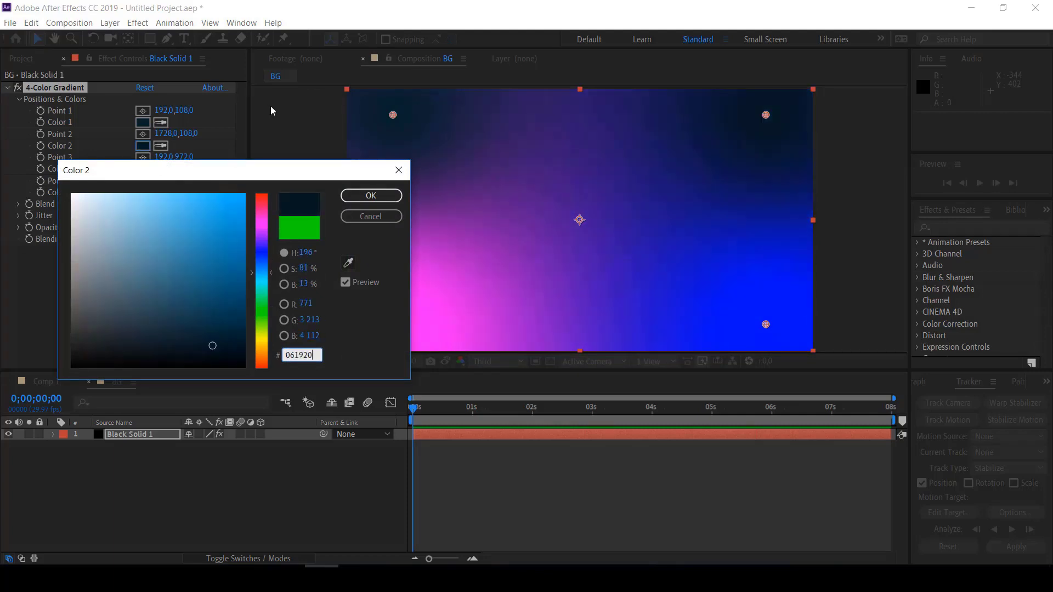
left_click(350, 197)
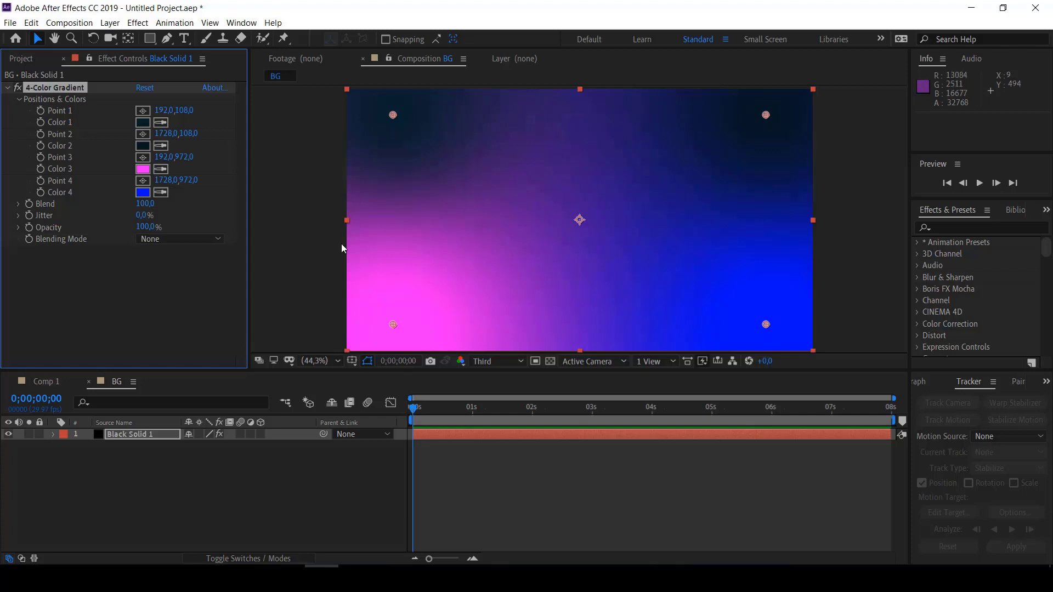
Set gradient Color 3 to 0C282C and Color 4 to 0D2B35
left_click(144, 169)
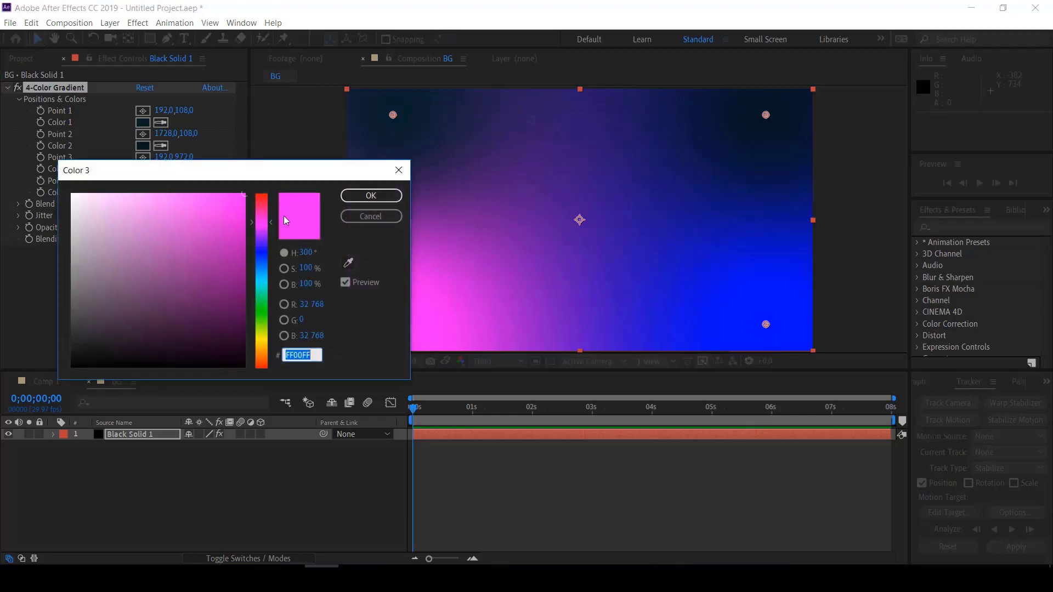
type("0")
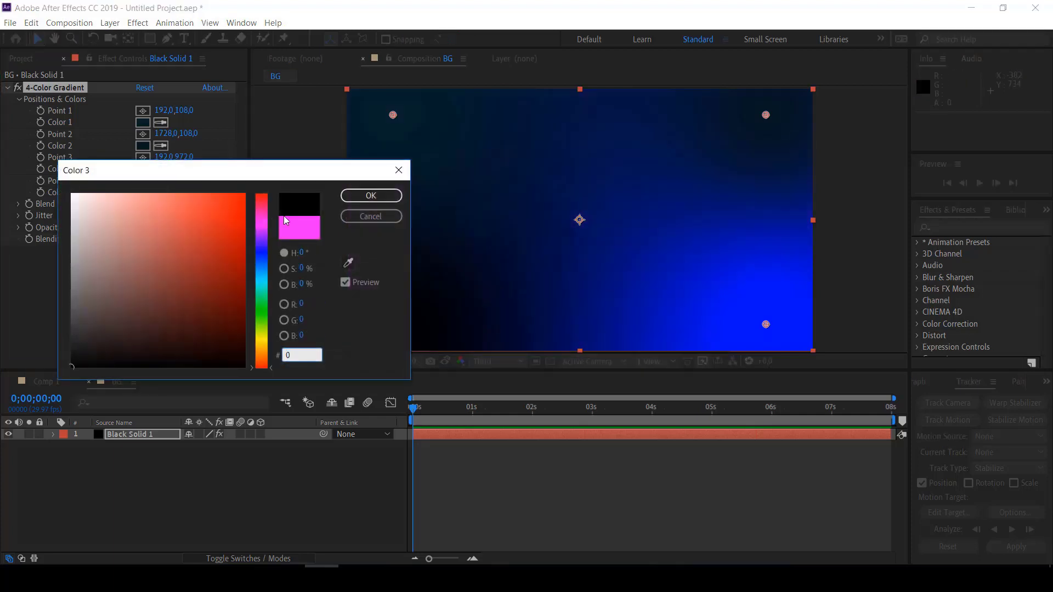
type("C2")
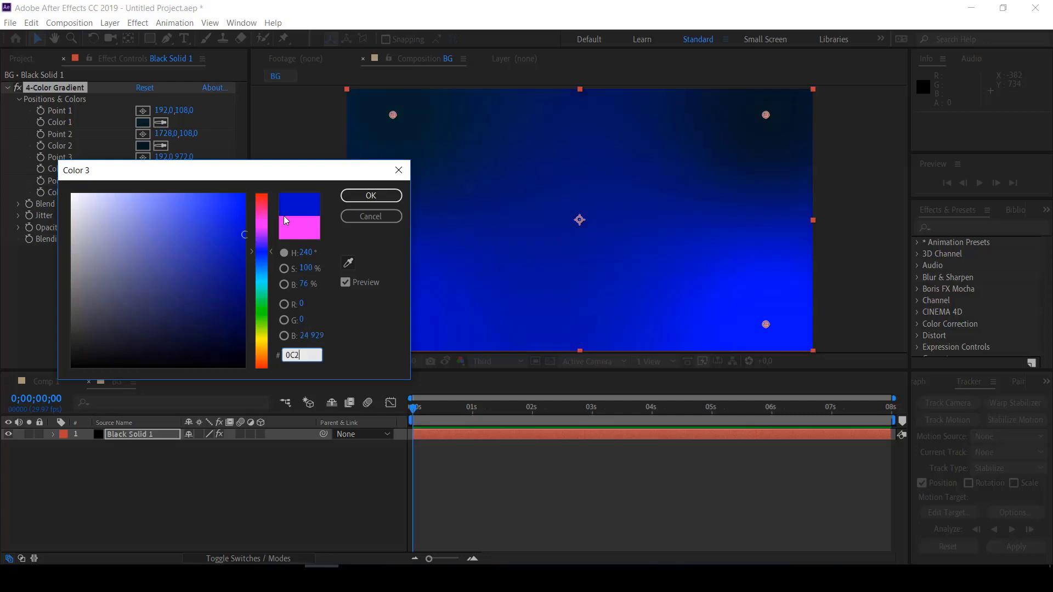
type("82C")
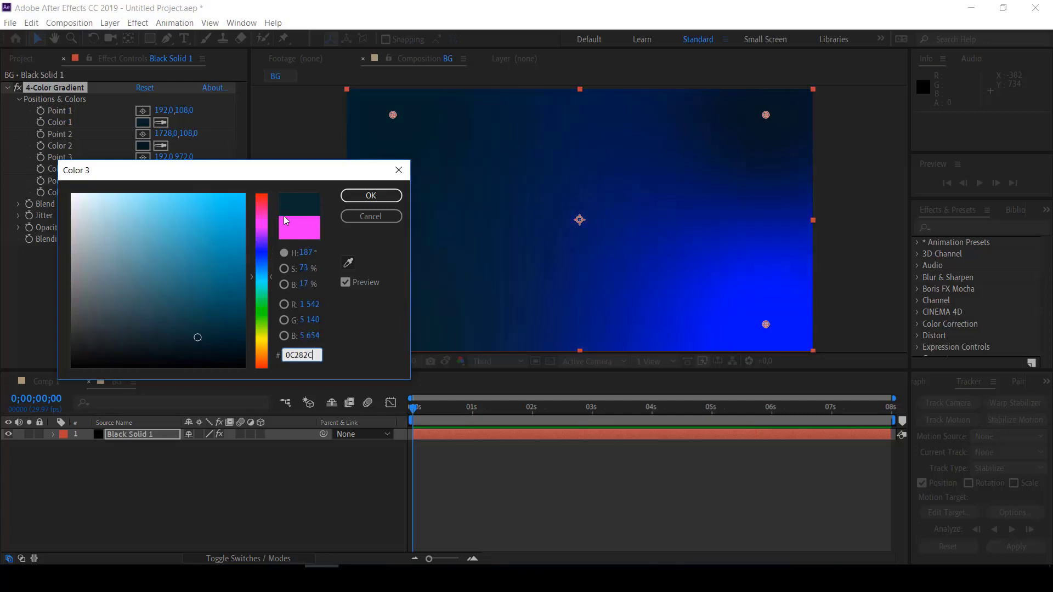
left_click(358, 197)
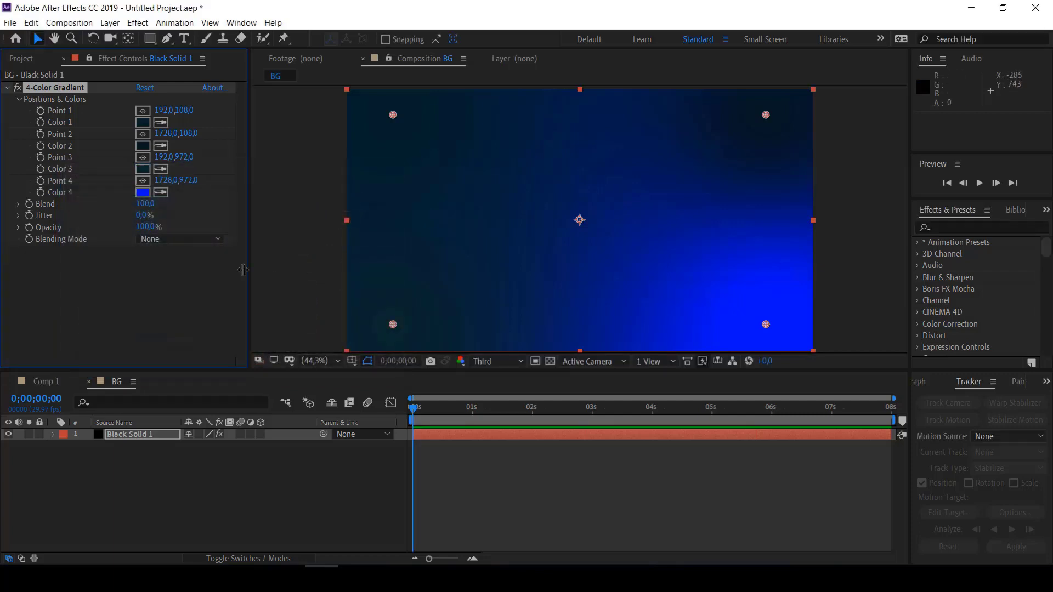
left_click(142, 192)
type("0")
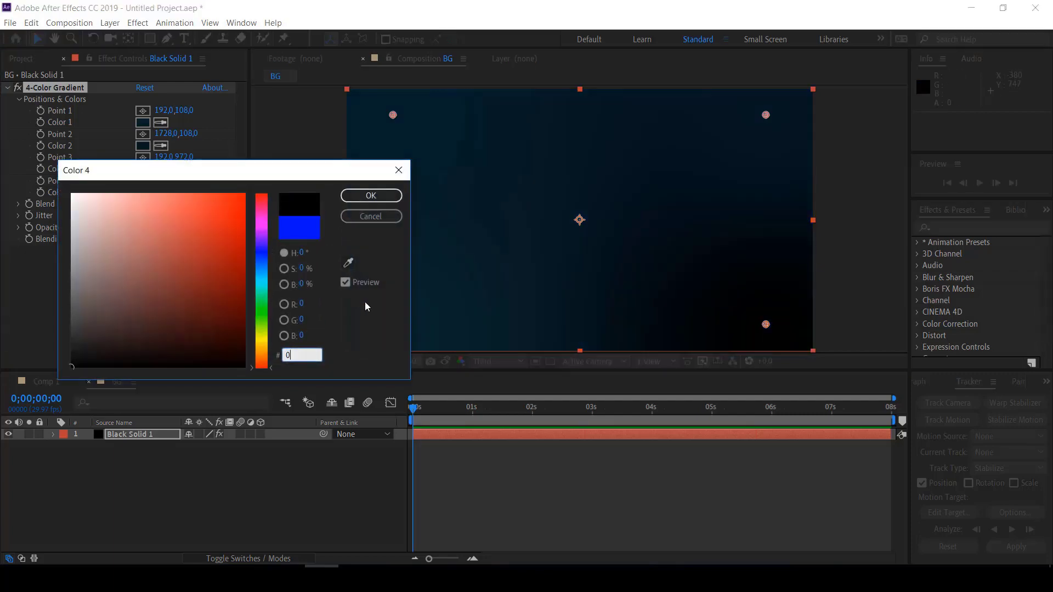
type("D")
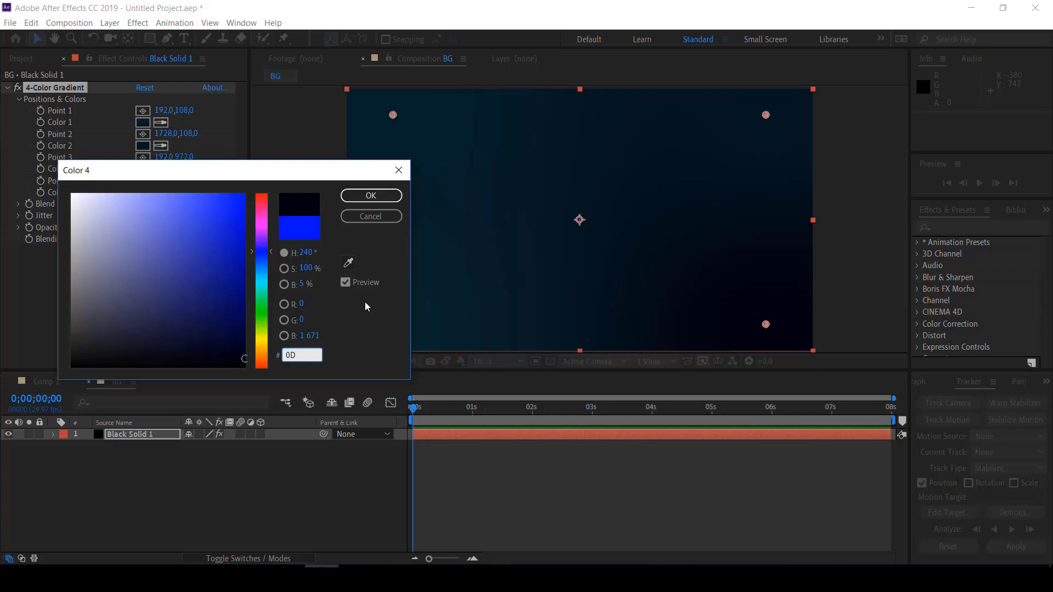
type("2B")
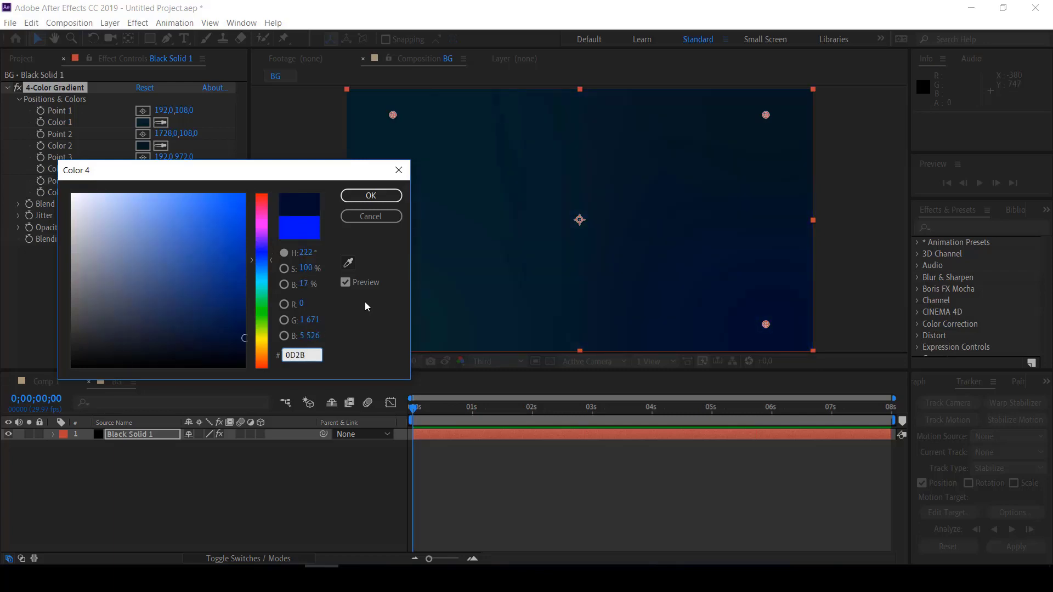
type("35")
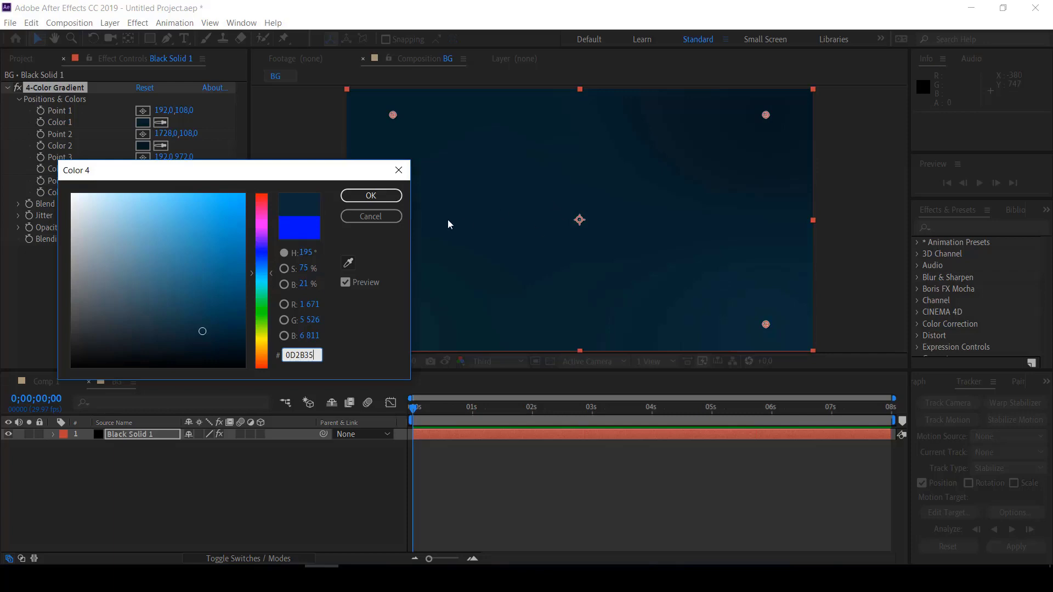
left_click(383, 196)
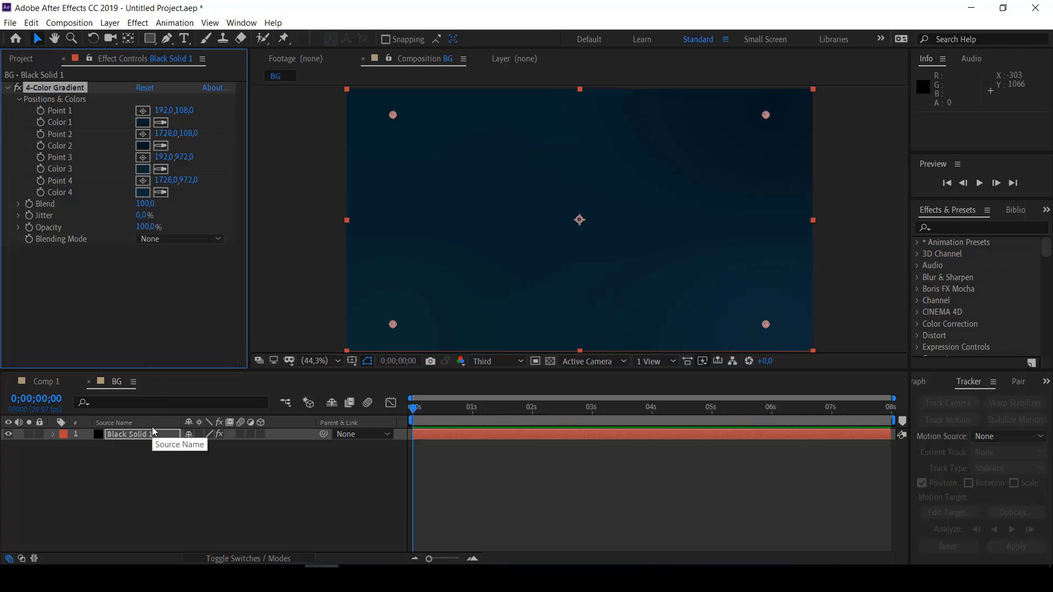
Apply Fractal Noise to Black Solid 1 with Scale 269 and Contrast 139
key("ctrl+space")
type("fra")
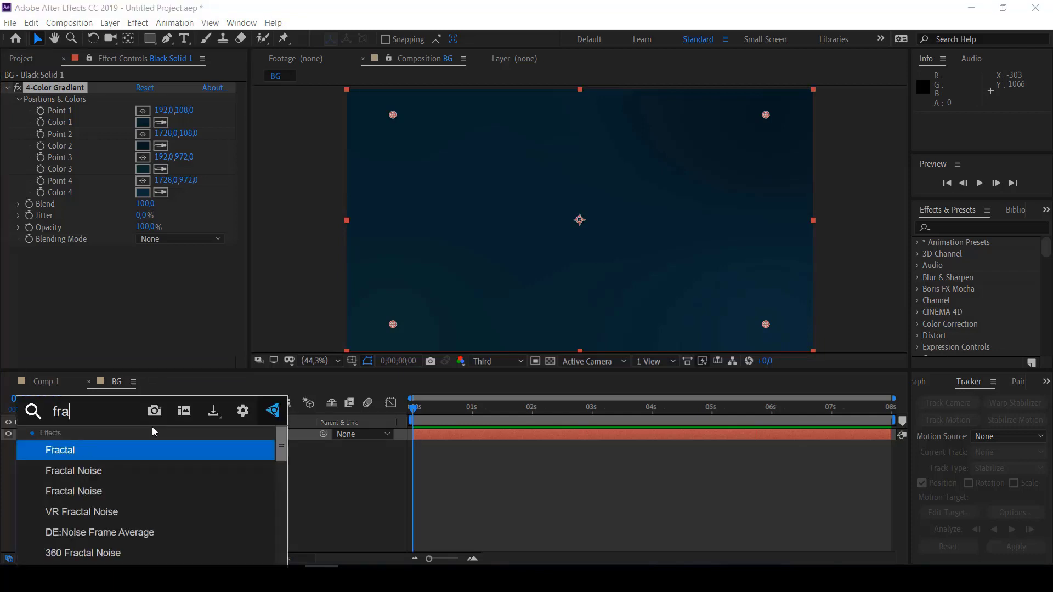
left_click(79, 471)
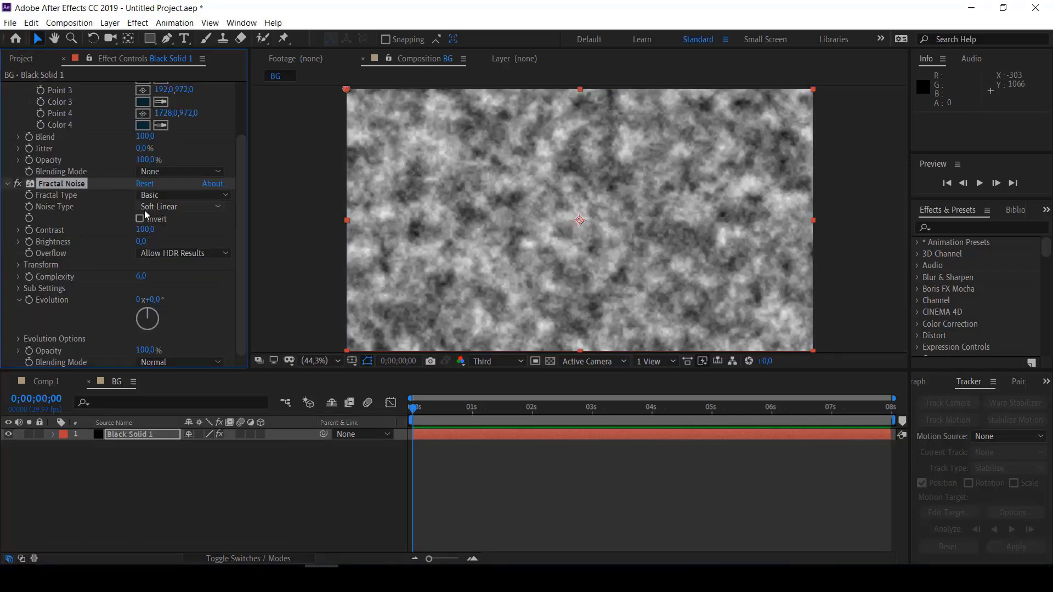
left_click(18, 266)
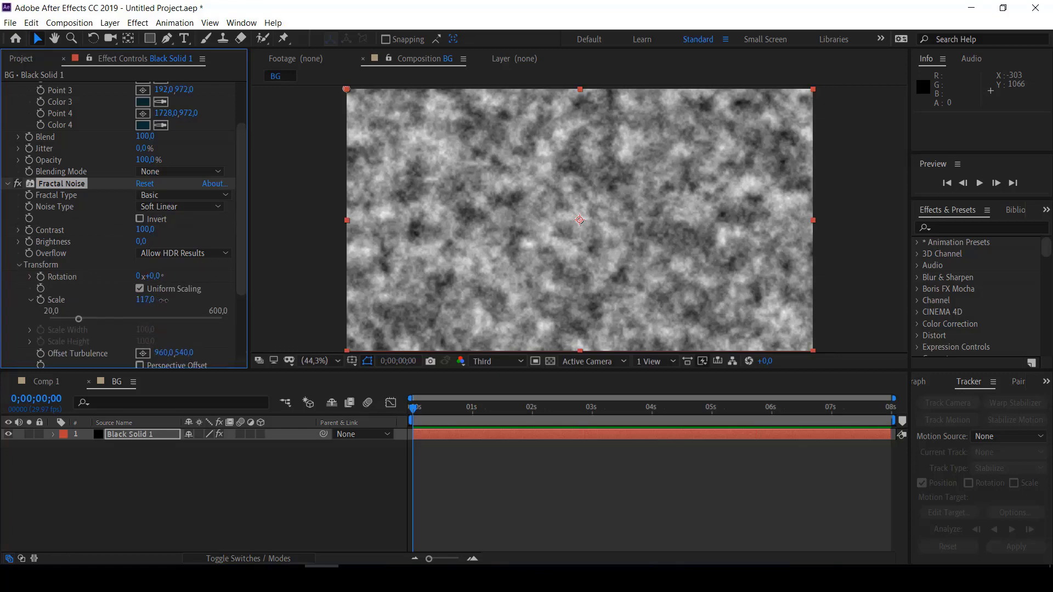
left_click_drag(140, 300, 273, 318)
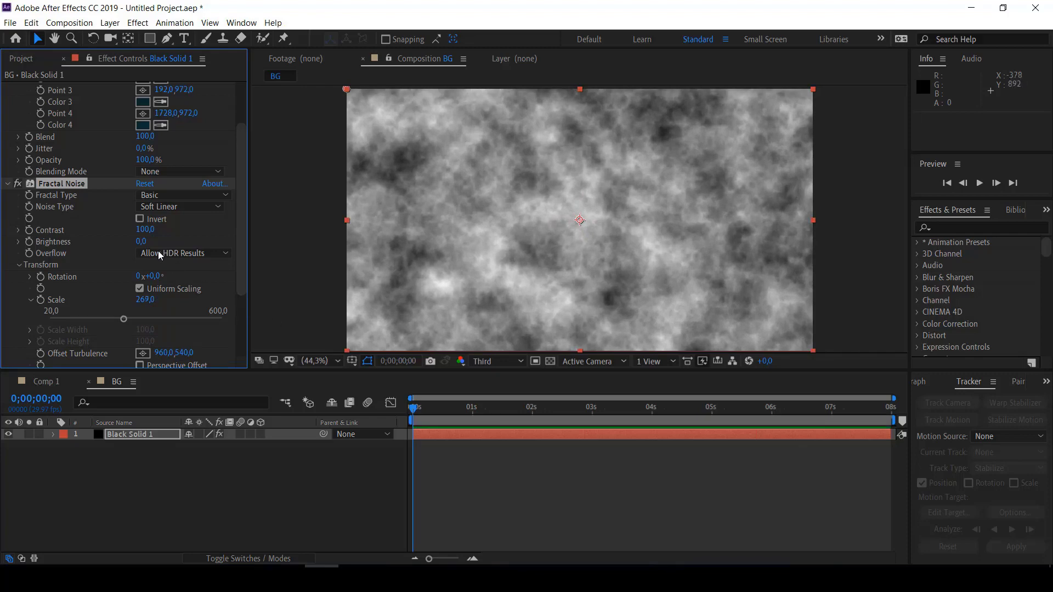
left_click_drag(154, 229, 173, 232)
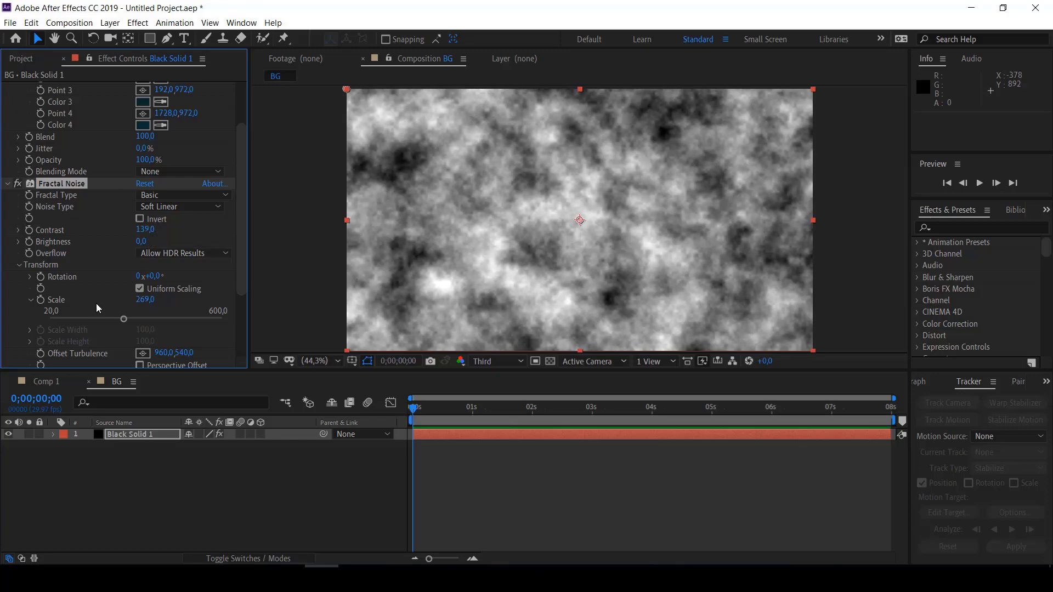
scroll(87, 305, "down", 1)
scroll(94, 296, "down", 1)
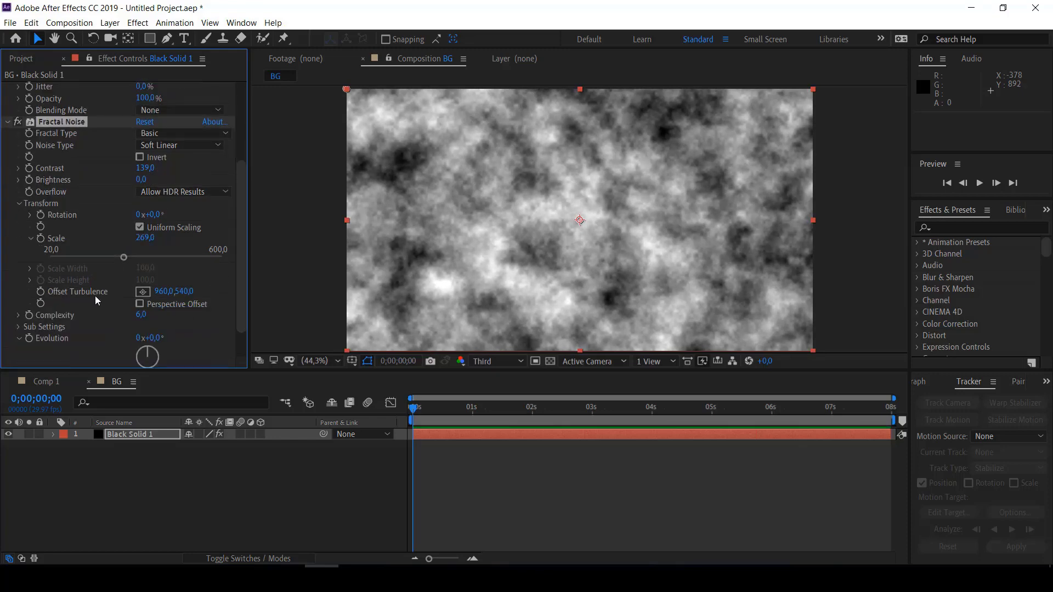
Add a time*75 expression to Fractal Noise Evolution and preview the animated noise
left_click(31, 338, "alt")
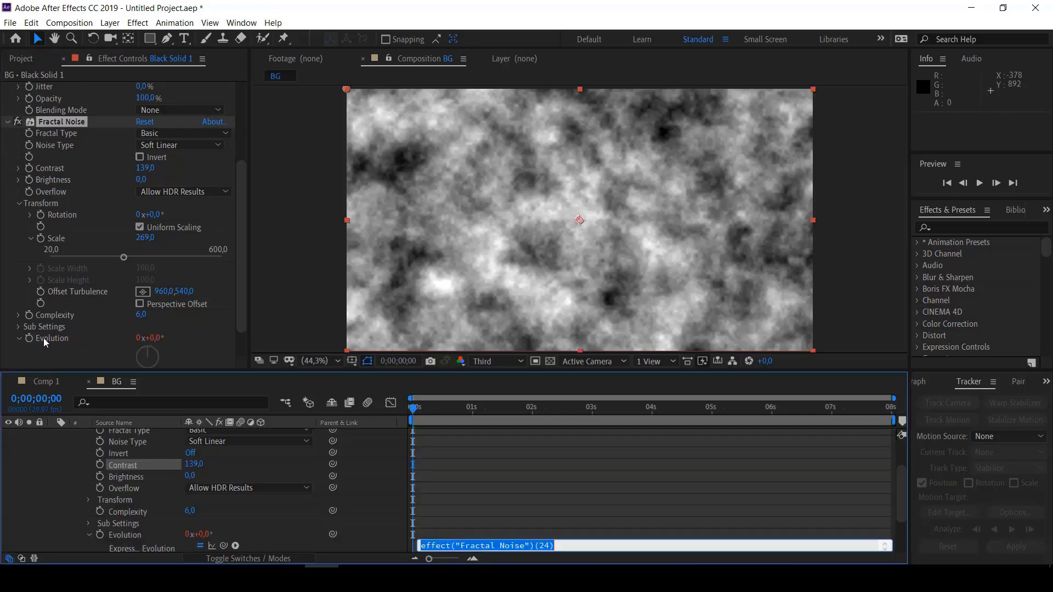
type("time*75")
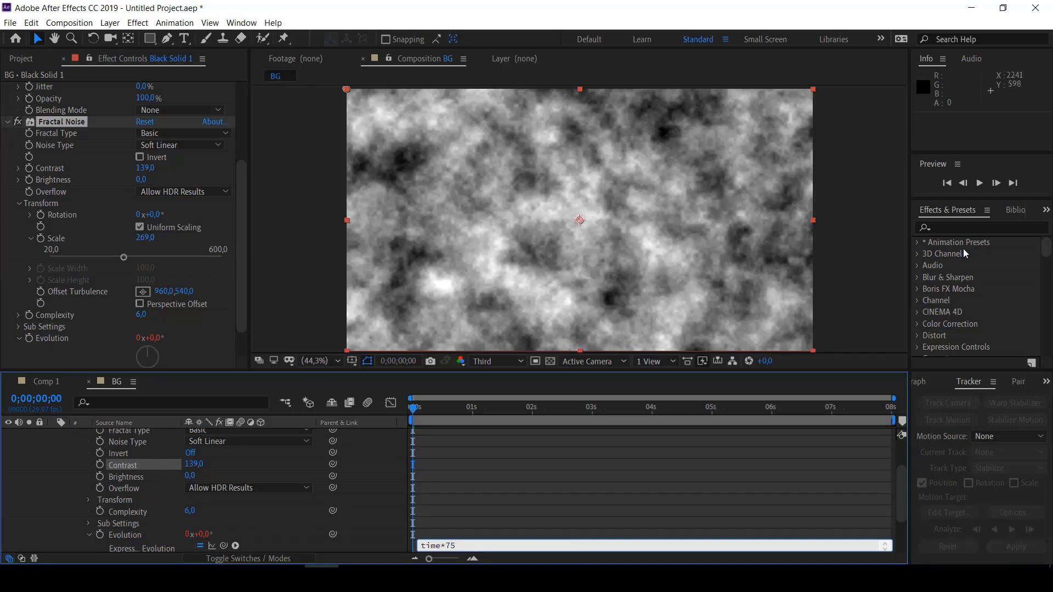
left_click(979, 183)
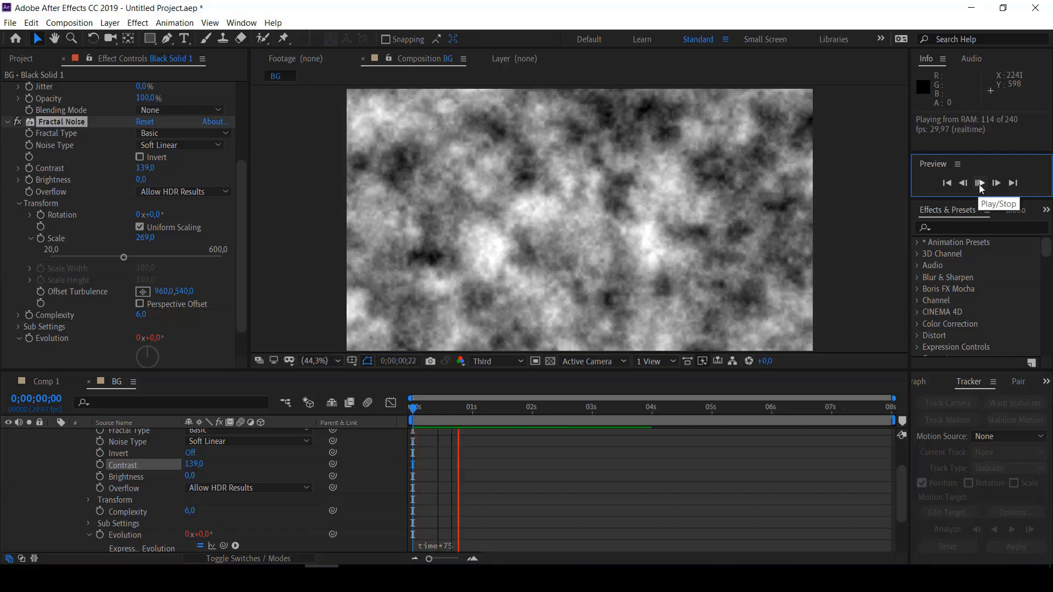
key("space")
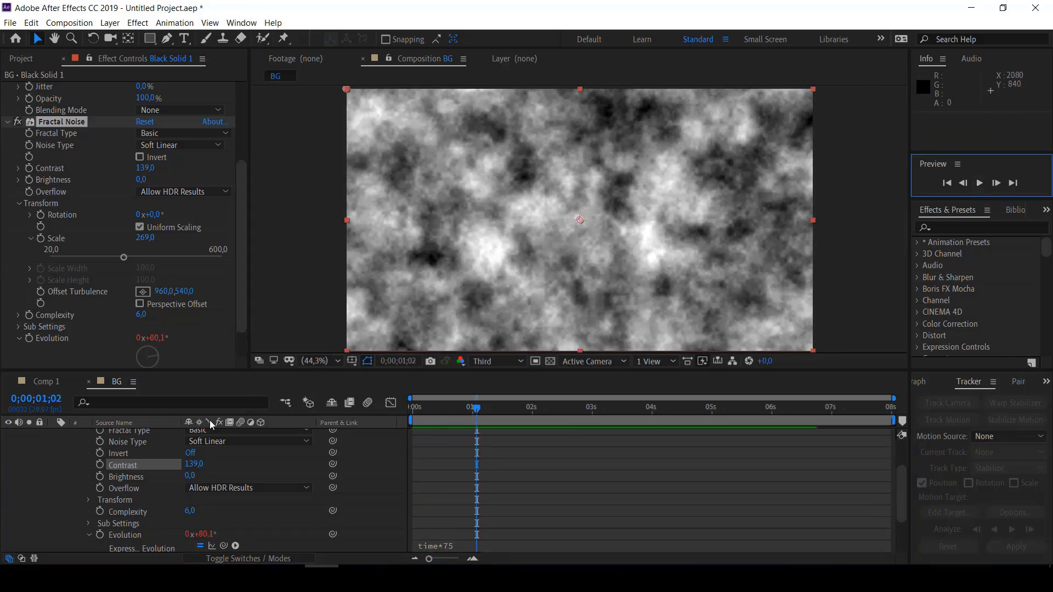
scroll(902, 488, "up", 2)
scroll(484, 499, "up", 3)
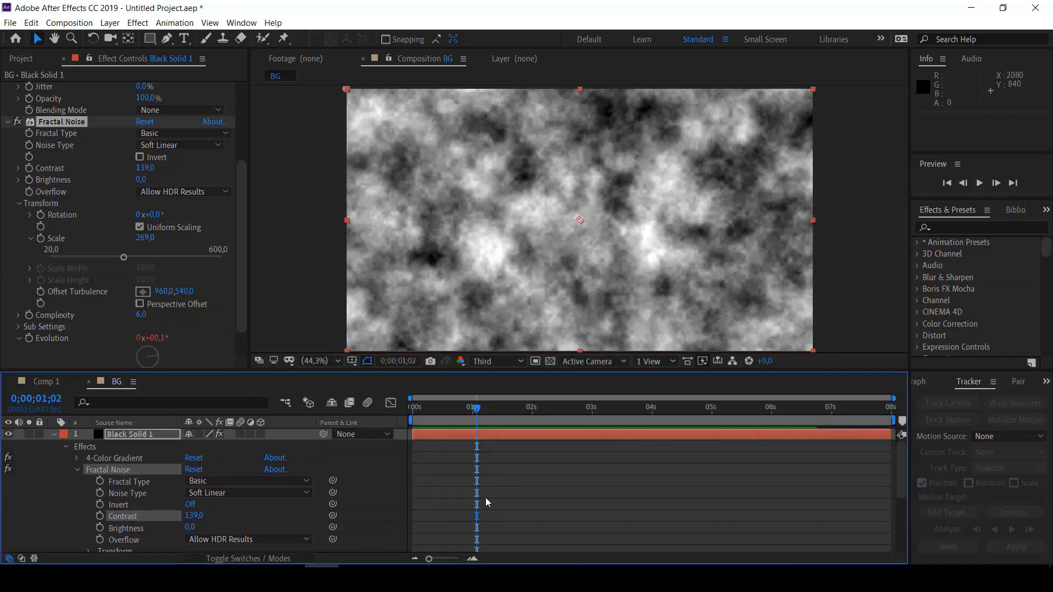
Lower the Fractal Noise opacity to 10%, preview it, and return to Comp 1
left_click(54, 435)
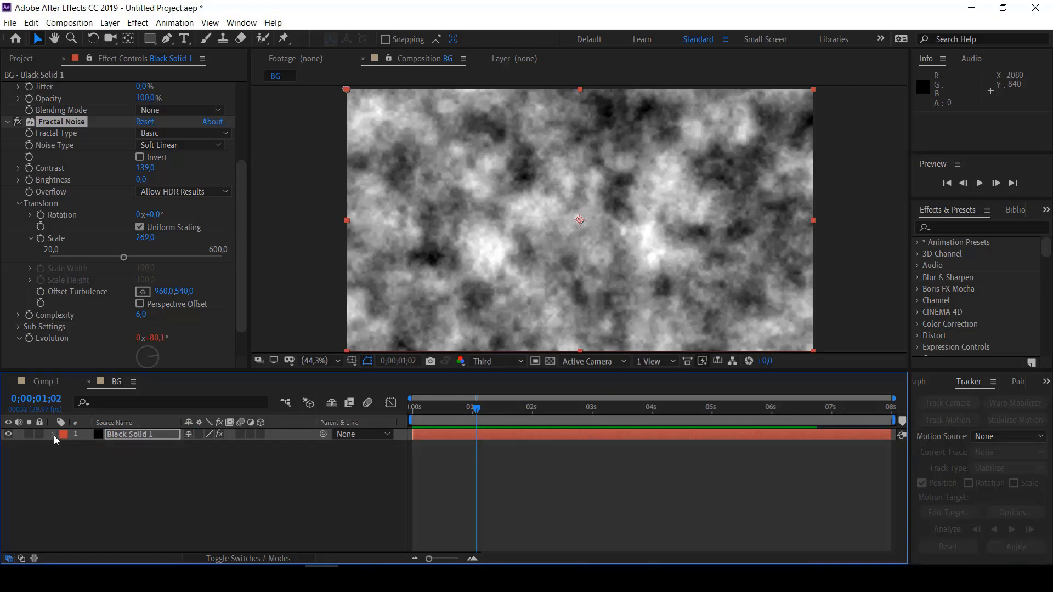
scroll(140, 318, "down", 2)
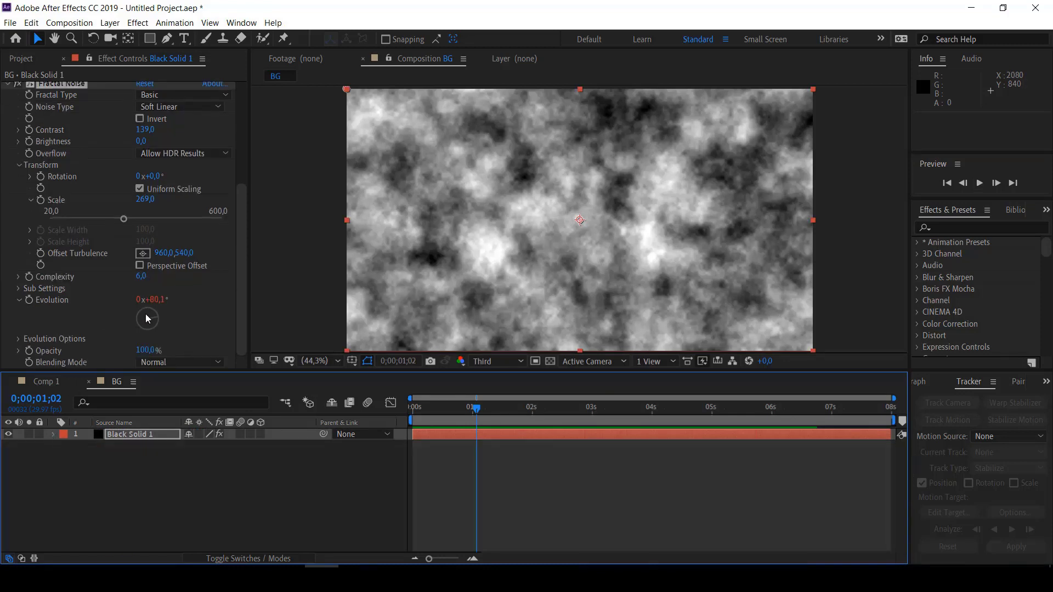
left_click_drag(144, 349, 75, 340)
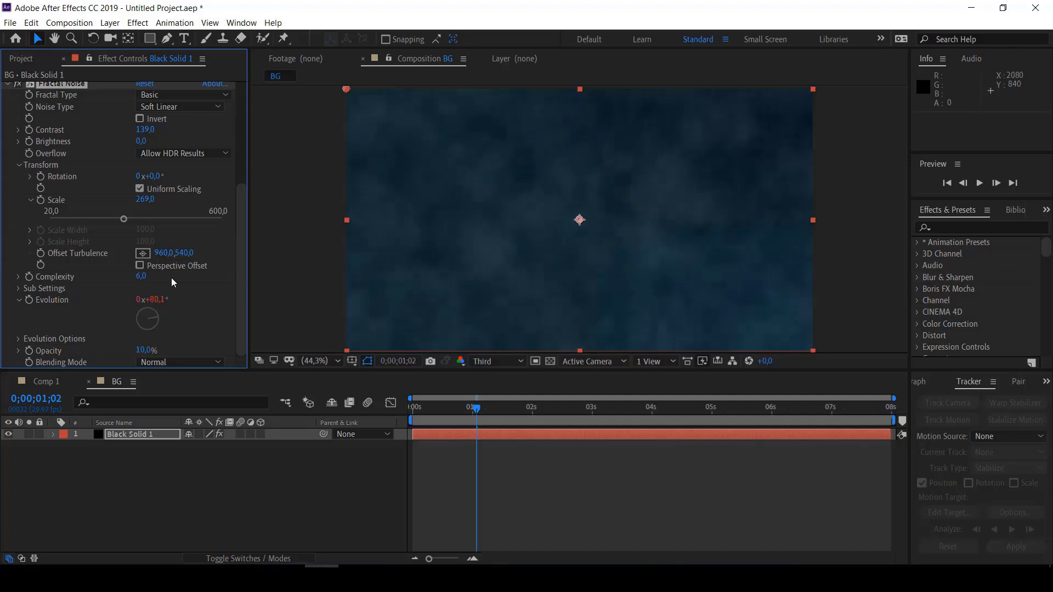
key("space")
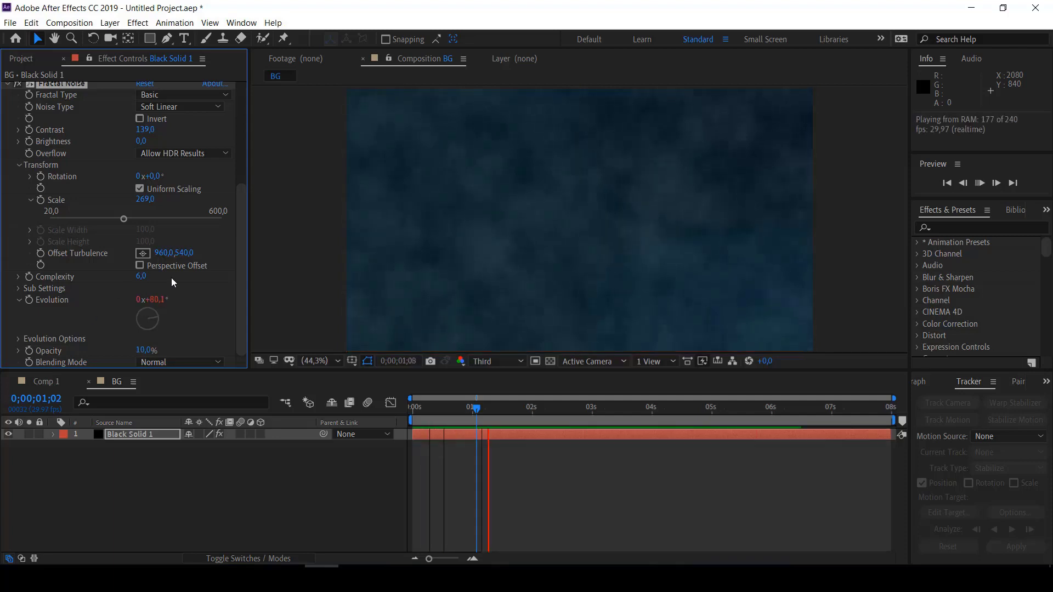
left_click(980, 182)
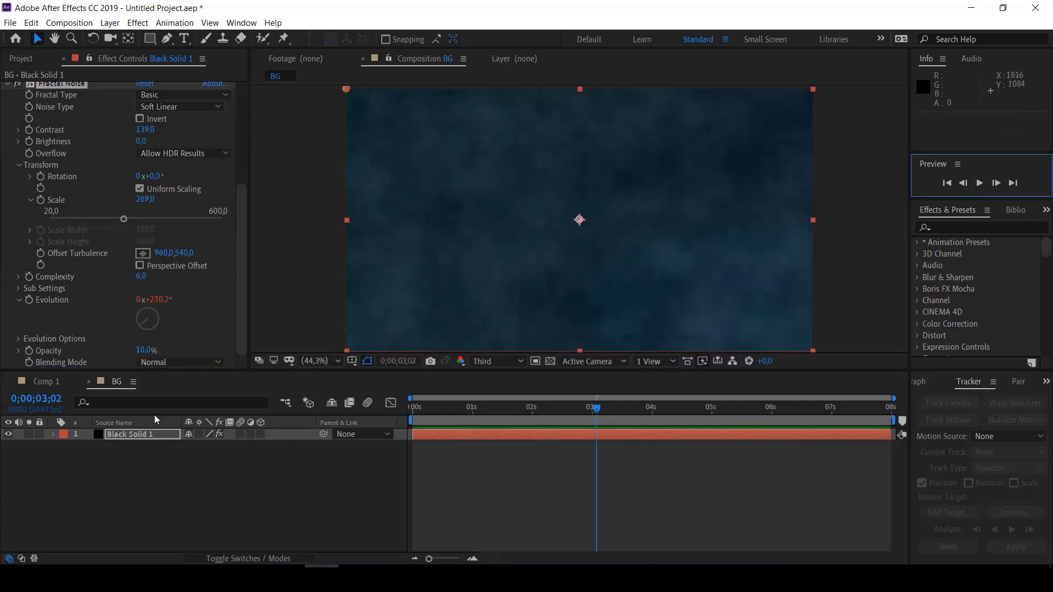
left_click(54, 382)
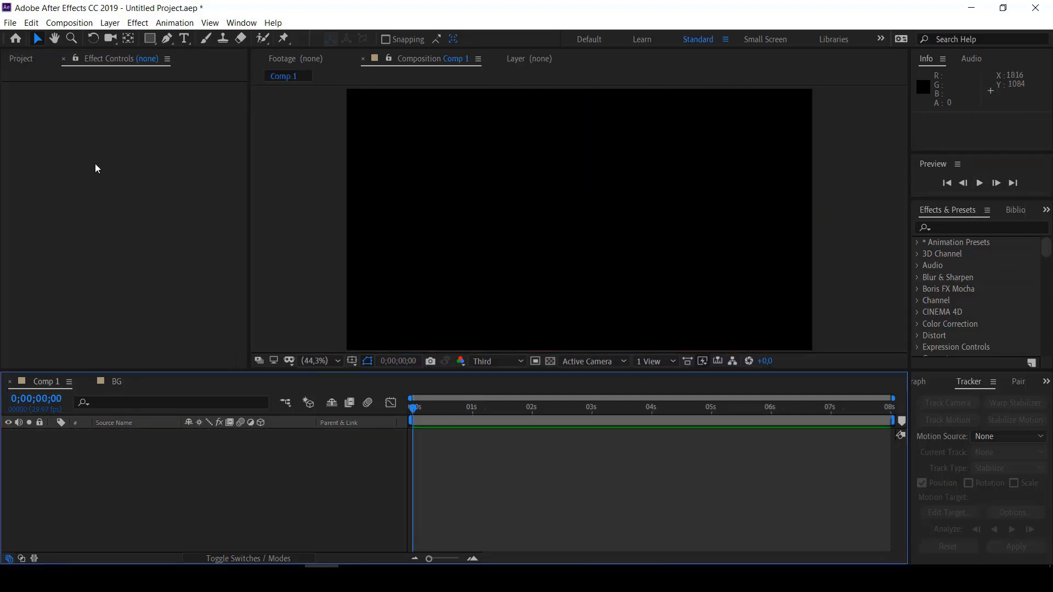
Place the BG composition into Comp 1 and start a new solid named Title 3d
left_click(17, 59)
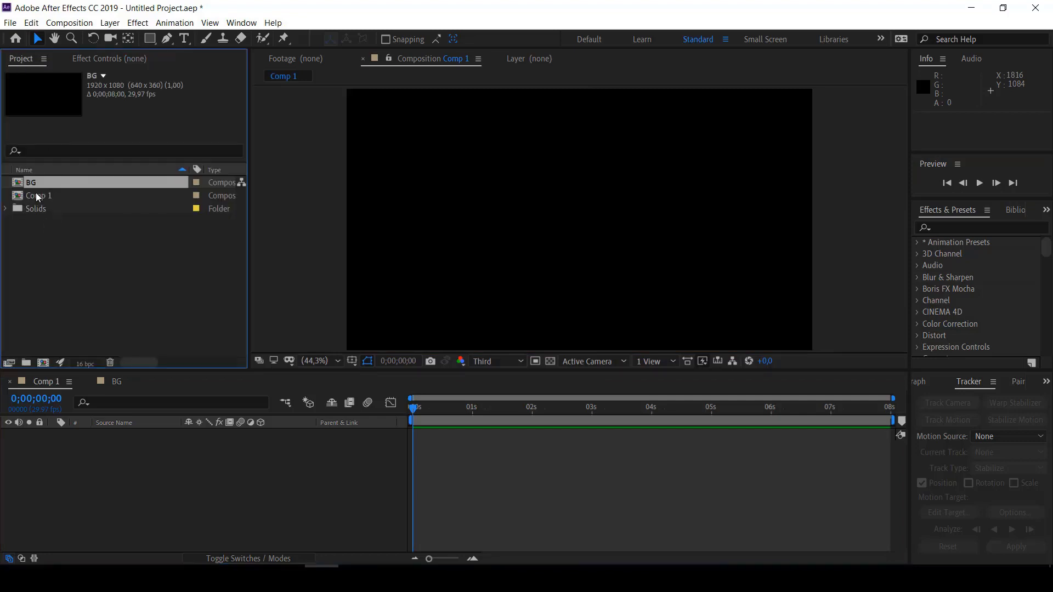
mouse_move(33, 183)
left_mouse_down()
mouse_move(67, 352)
mouse_move(65, 442)
left_mouse_up()
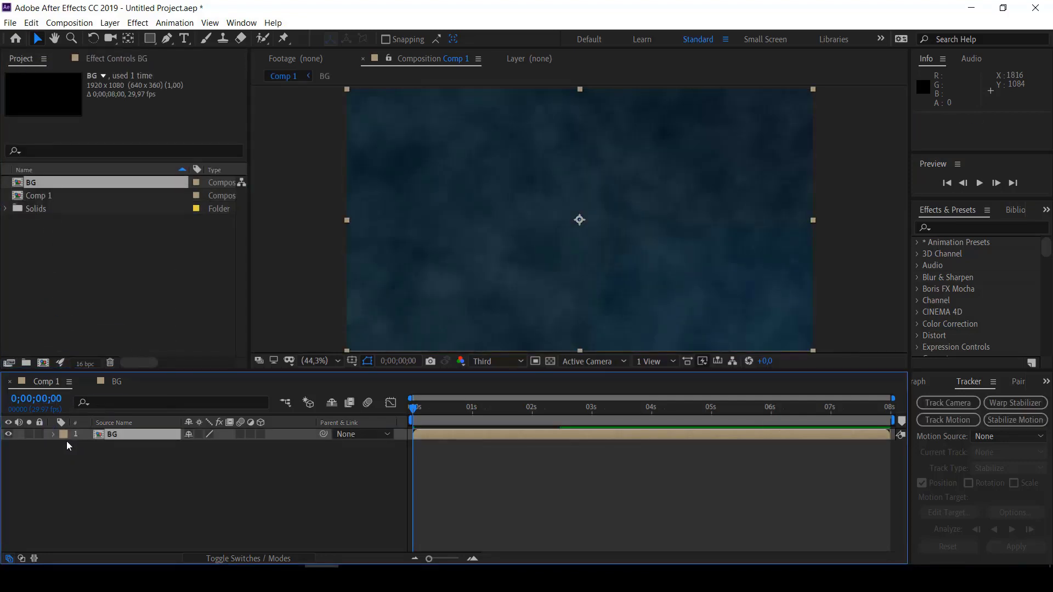
right_click(113, 493)
mouse_move(142, 369)
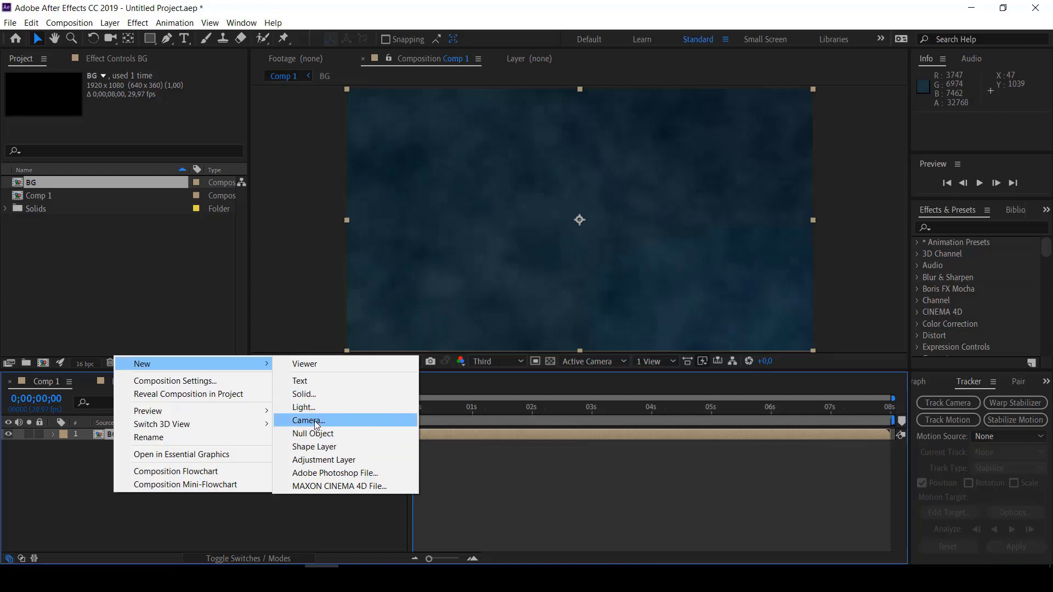
left_click(335, 394)
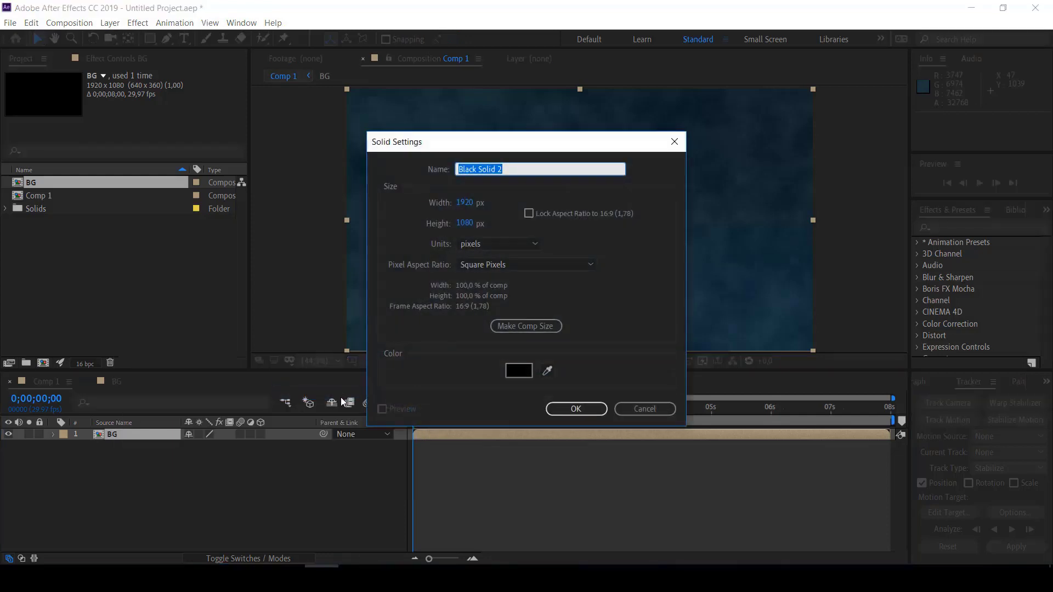
type("Title 3d")
Create the Title 3d solid, apply Element to it, and open Element's Scene Setup
left_click(571, 407)
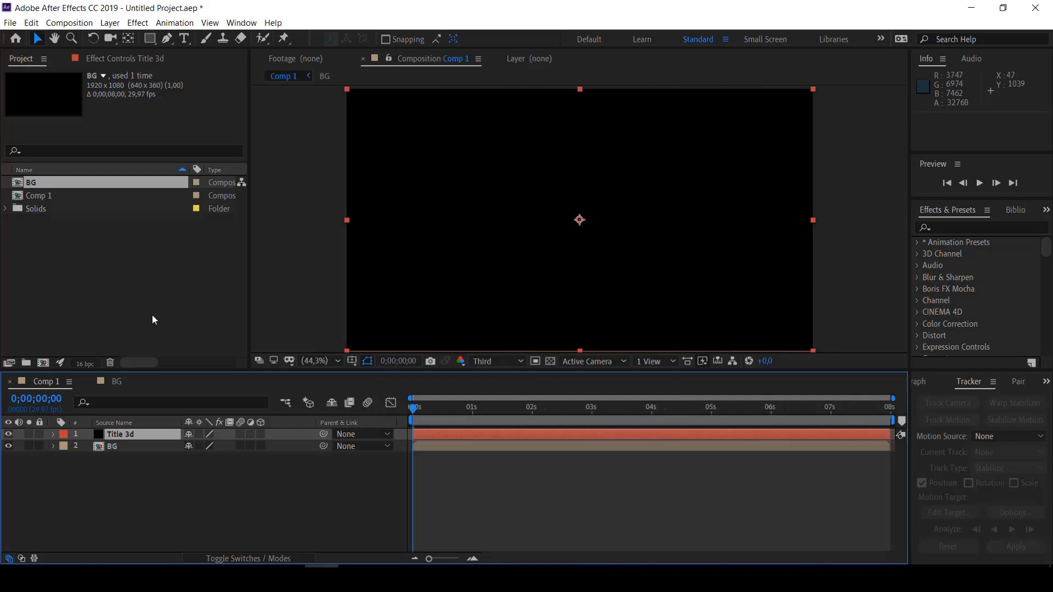
key("ctrl+space")
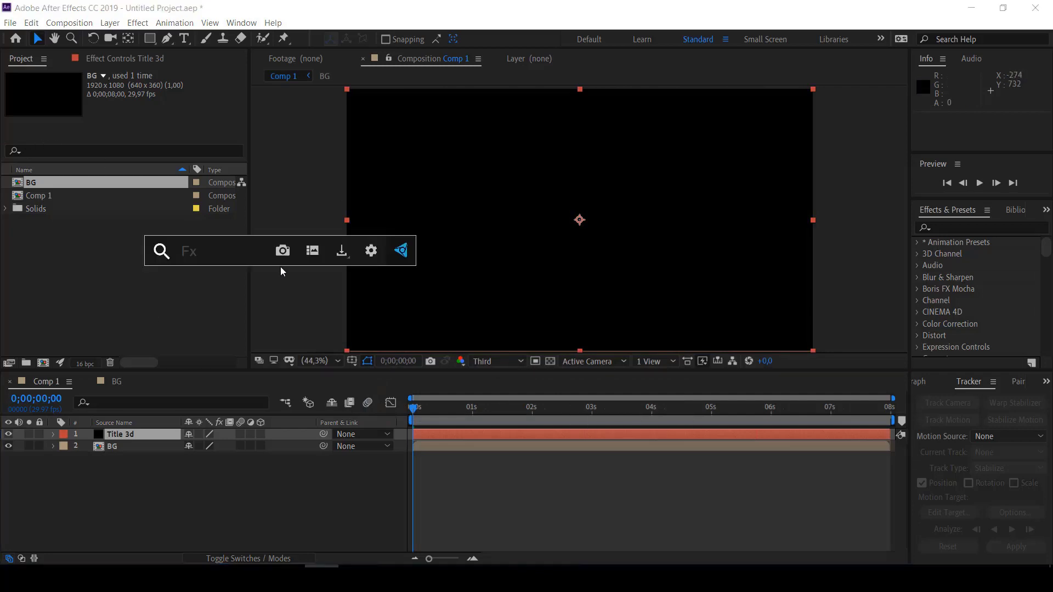
type("ele")
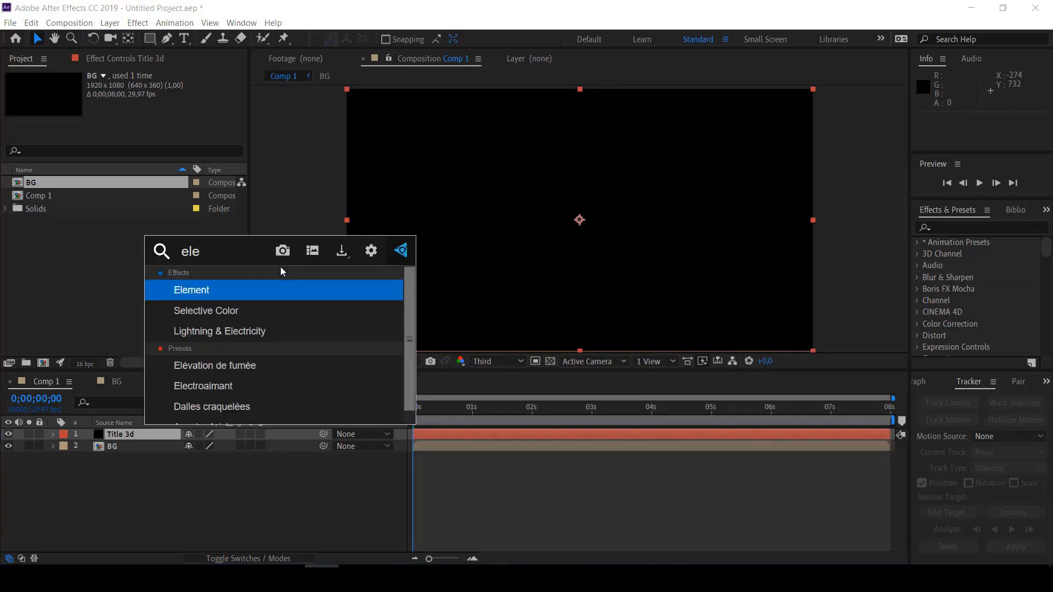
left_click(209, 292)
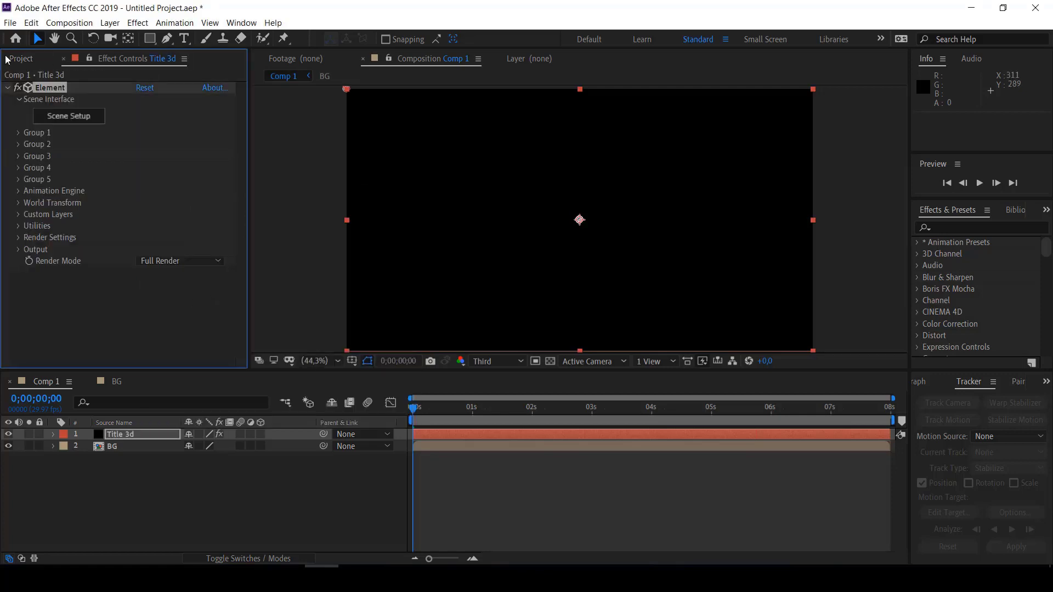
left_click(65, 118)
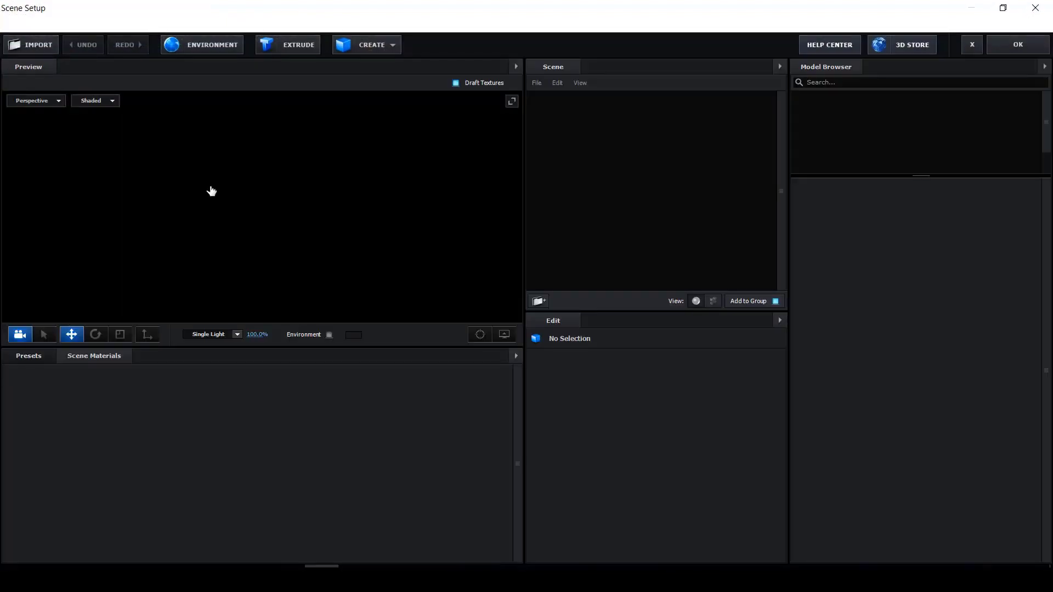
Import the LETTRE I.obj model into Element 3D and scale it to 9000% on all axes
left_click(35, 48)
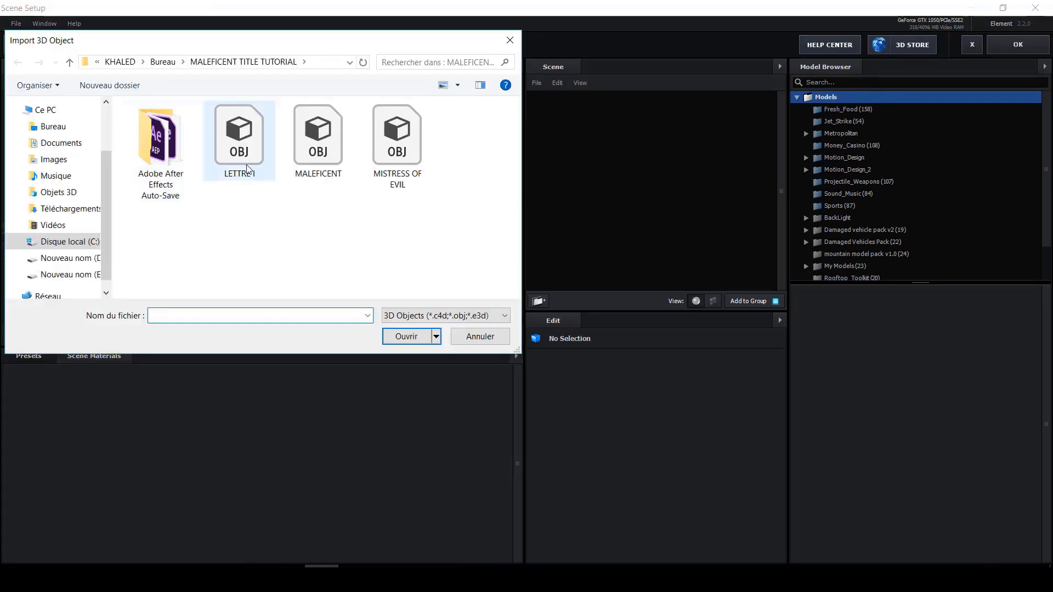
left_click(239, 140)
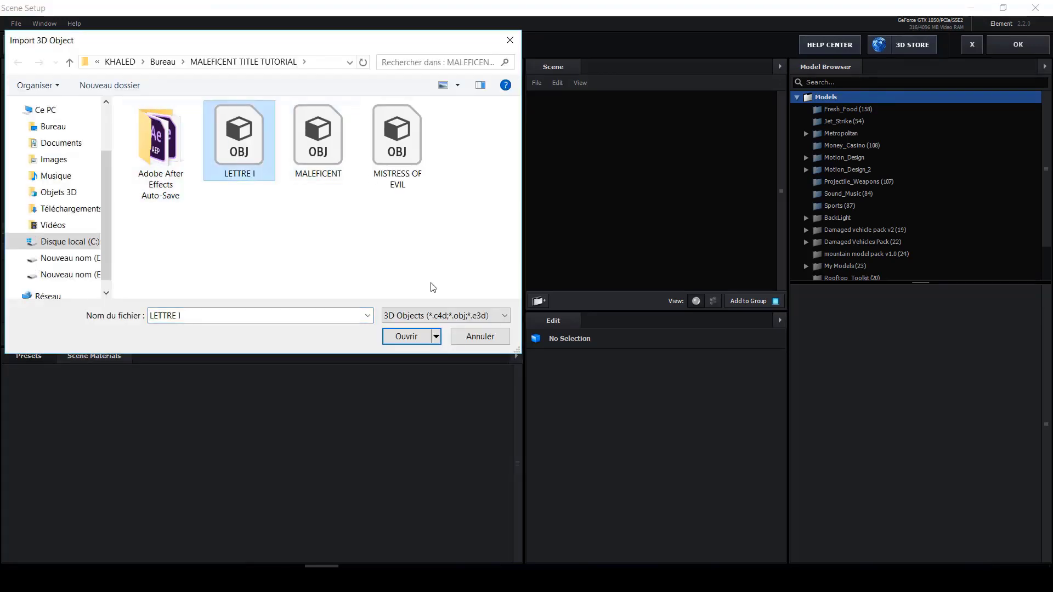
left_click(414, 338)
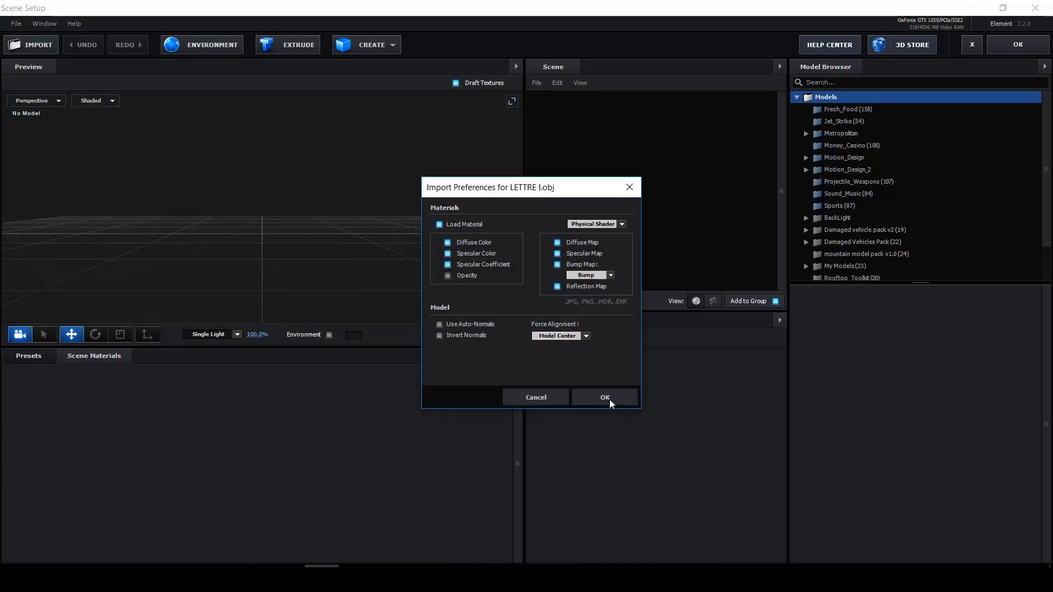
left_click(609, 399)
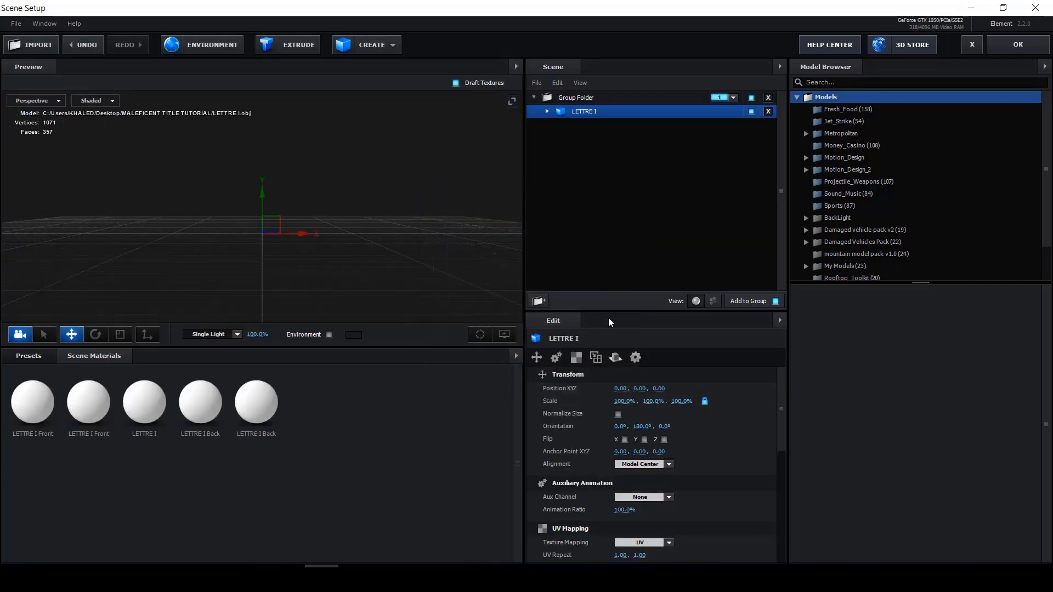
left_click(622, 404)
type("90")
key("Return")
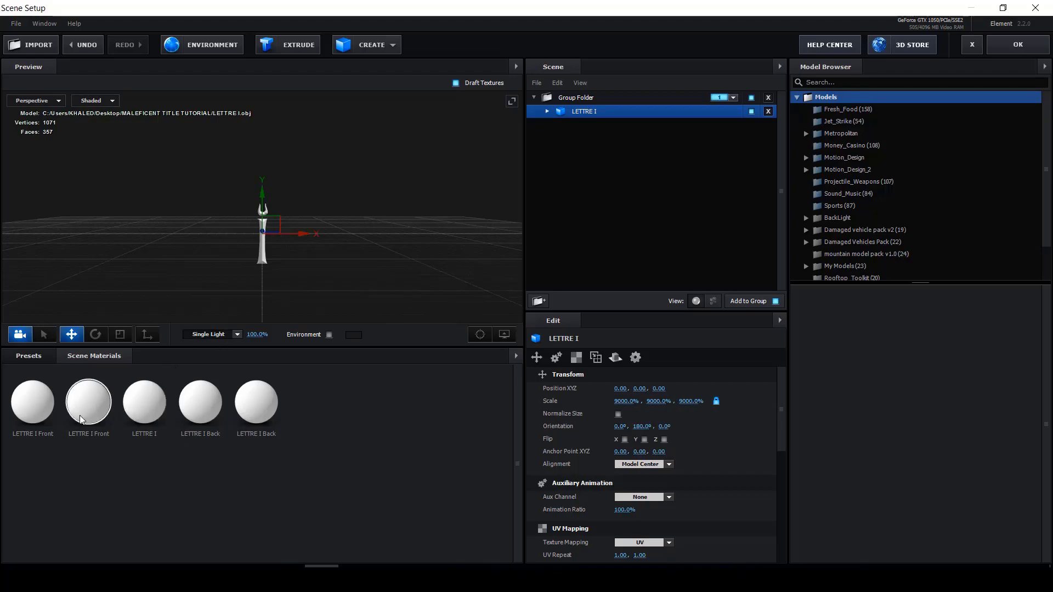
Import the MALEFICENT model and scale it to 9000% on all axes
left_click(31, 45)
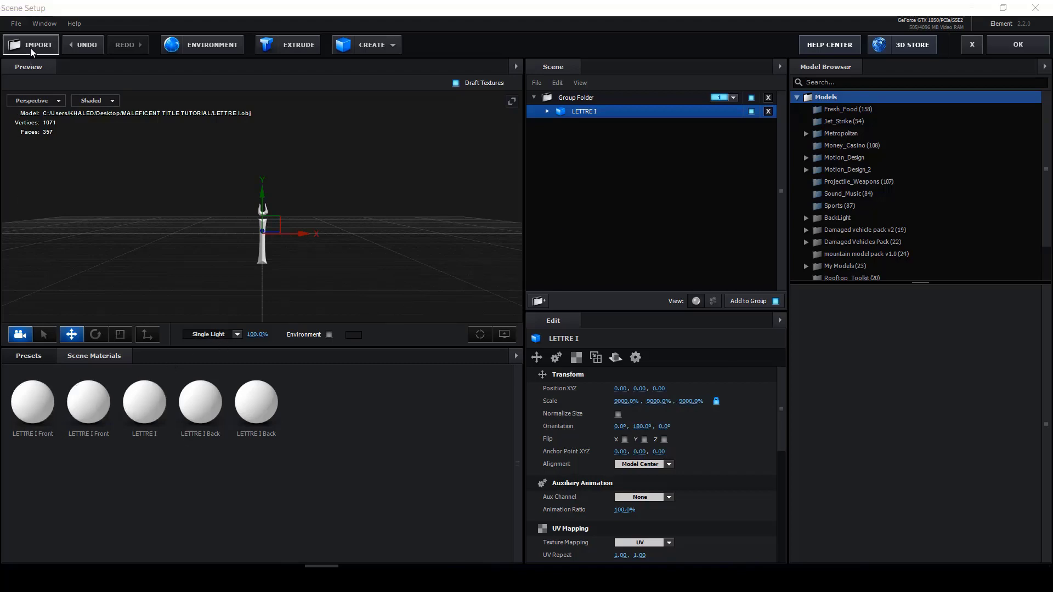
left_click(321, 158)
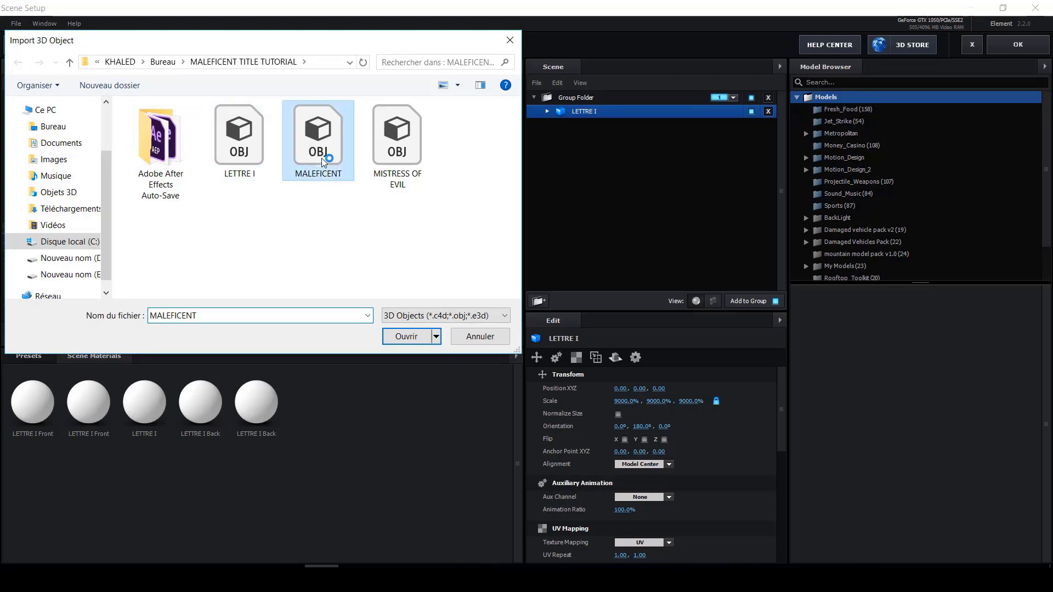
left_click(406, 336)
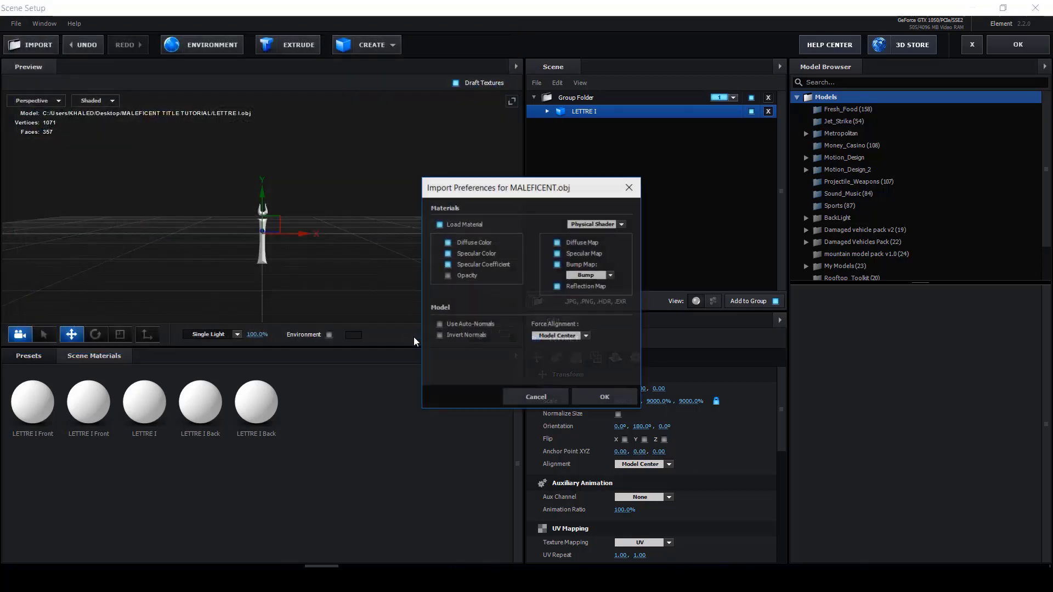
left_click(603, 398)
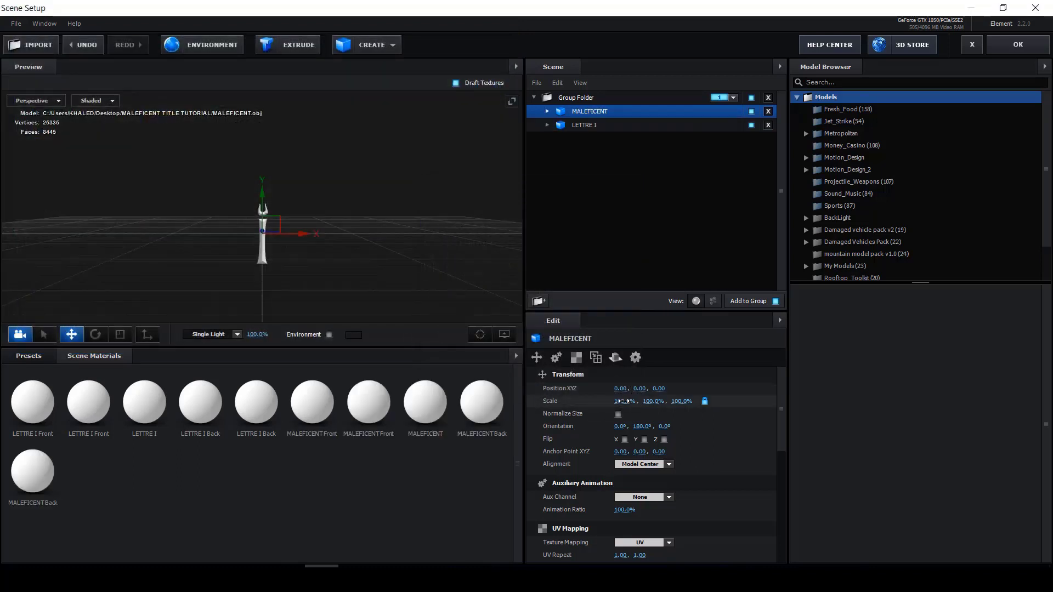
left_click_drag(623, 401, 621, 401)
left_click(622, 401)
type("9000")
key("Return")
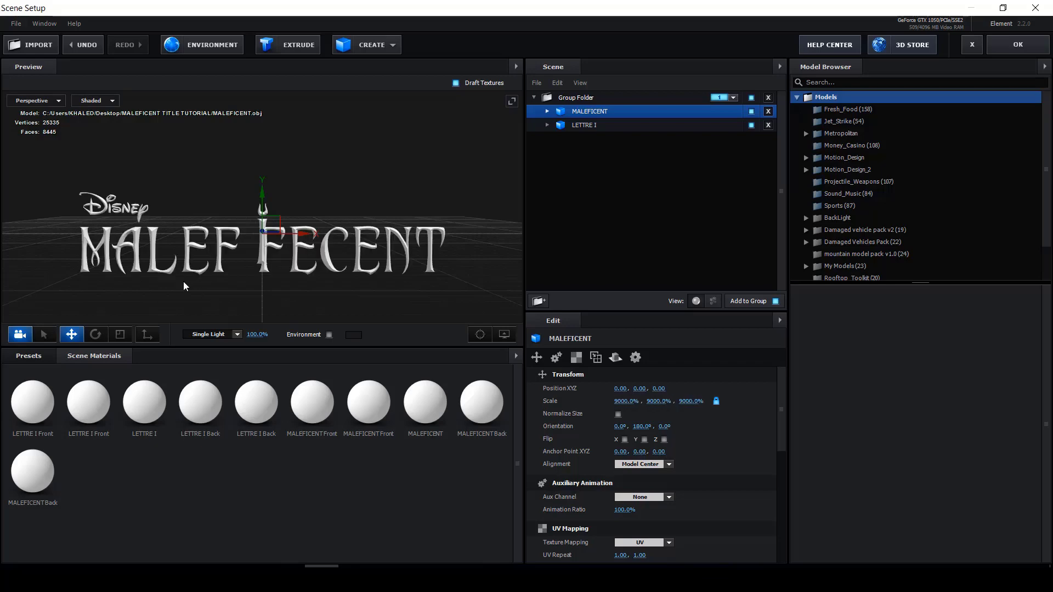
Import the MISTRESS OF EVIL model and set its scale to 9000%
left_click(28, 46)
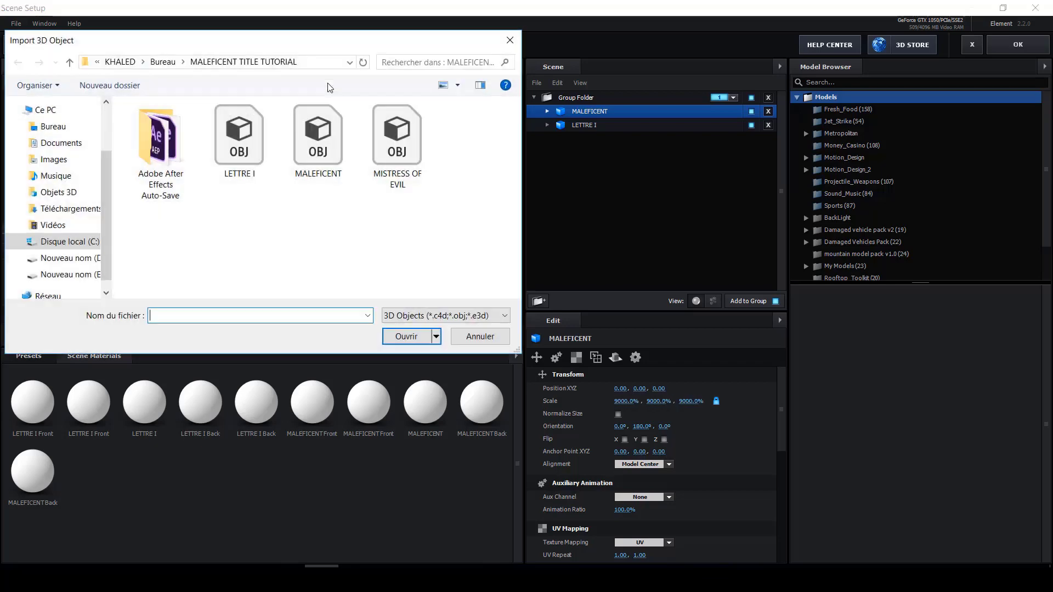
left_click(389, 141)
left_click(411, 342)
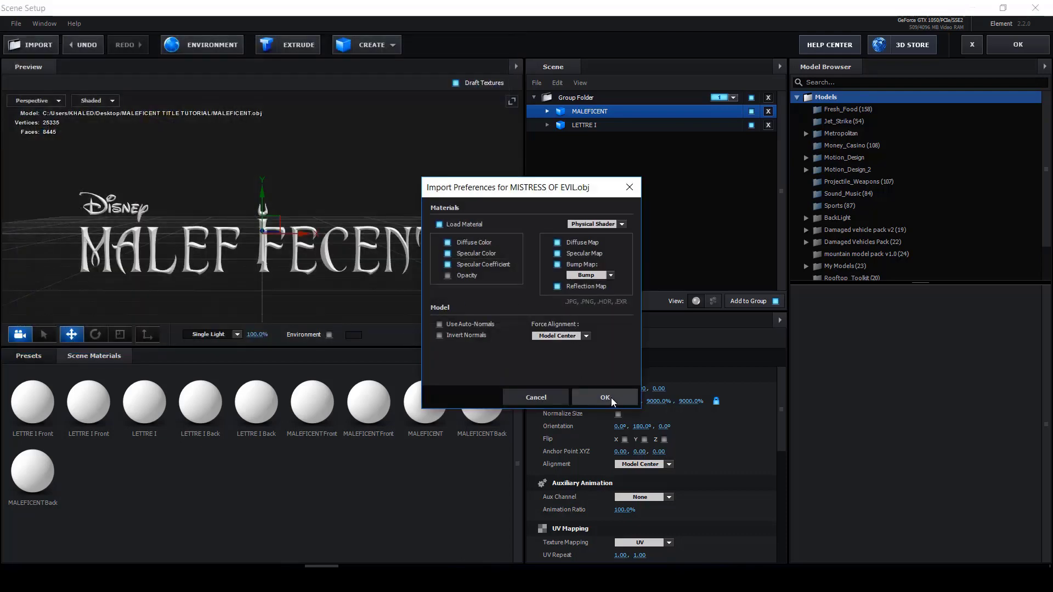
left_click(611, 397)
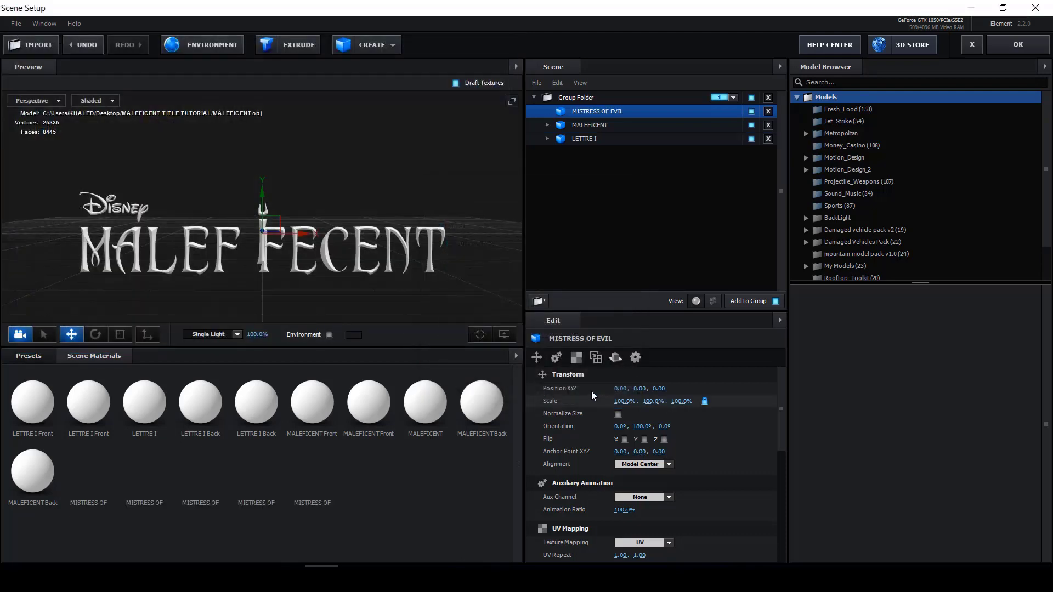
left_click(623, 403)
type("9000")
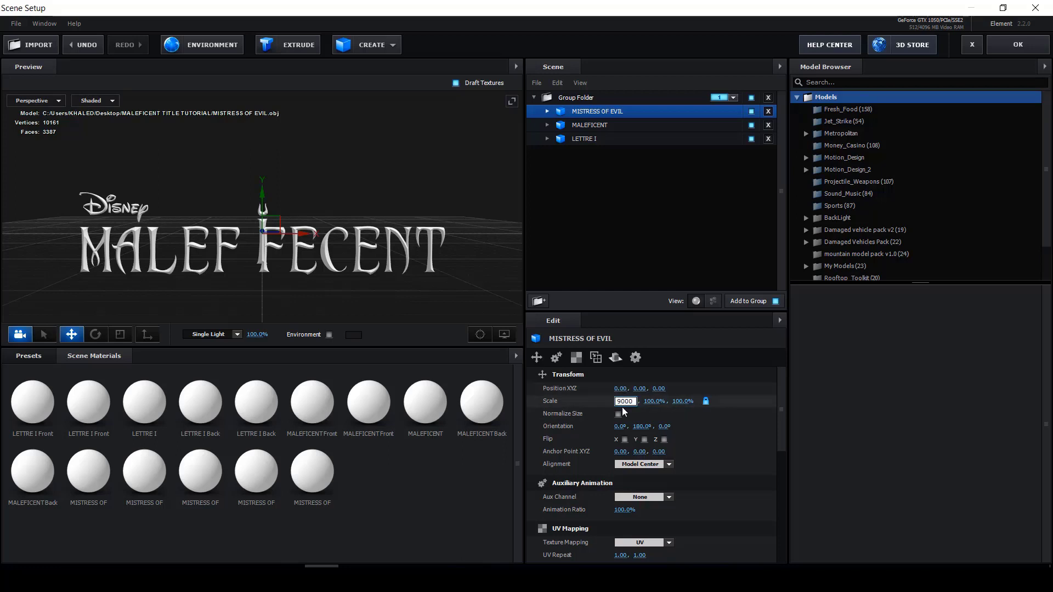
key("Return")
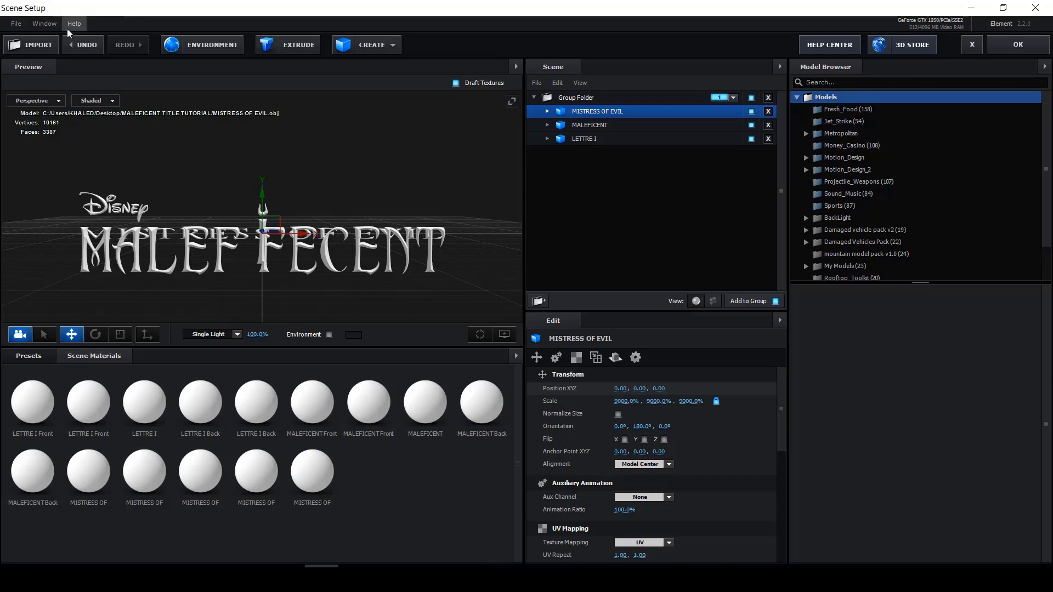
Switch the preview to Front view and drag MISTRESS OF EVIL down to Y -0.61 beneath MALEFICENT
left_click(35, 45)
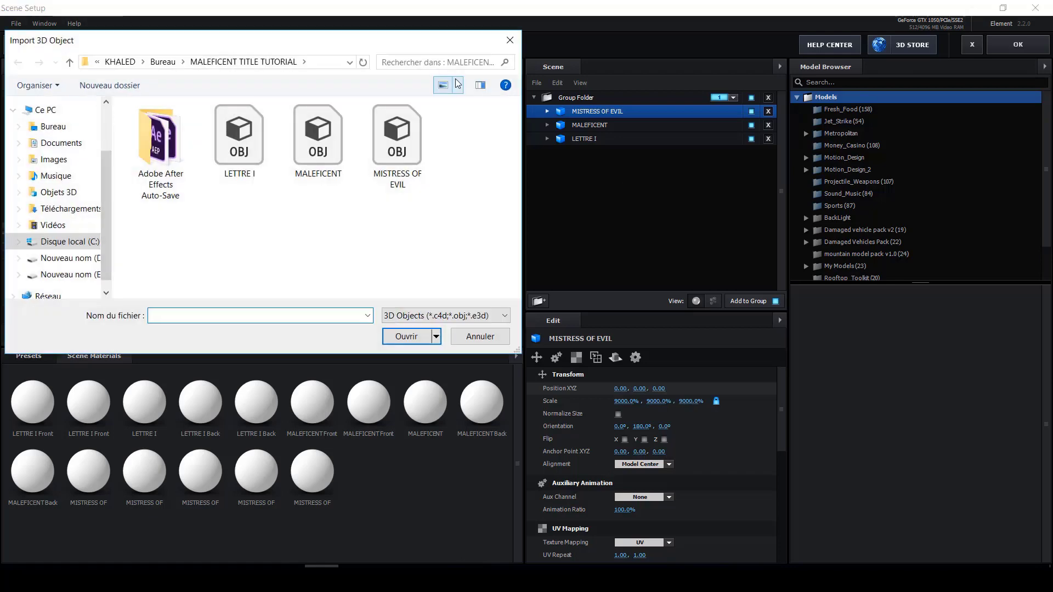
key("Escape")
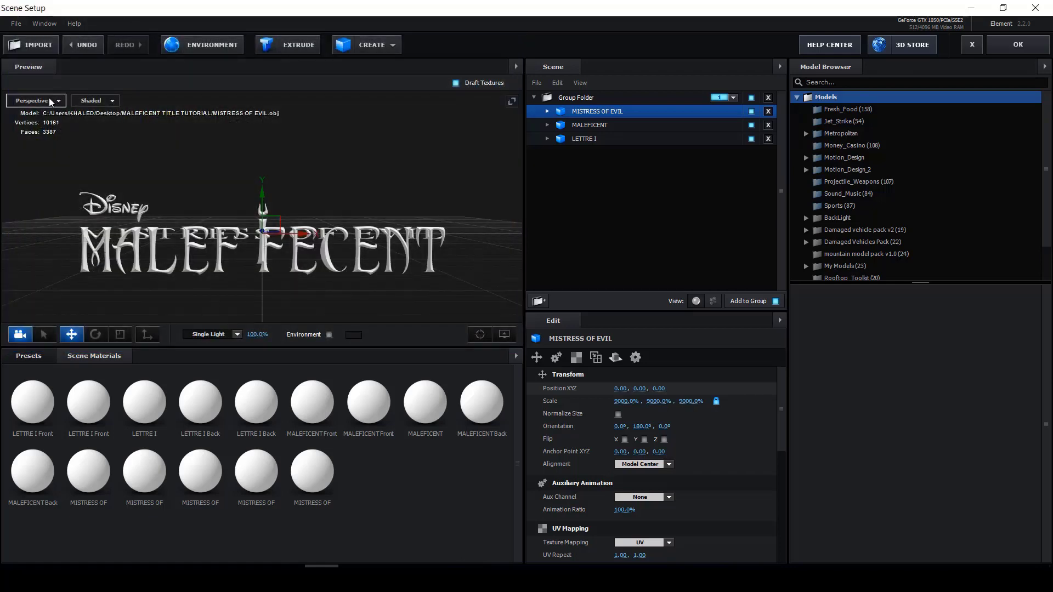
left_click(54, 101)
left_click(37, 168)
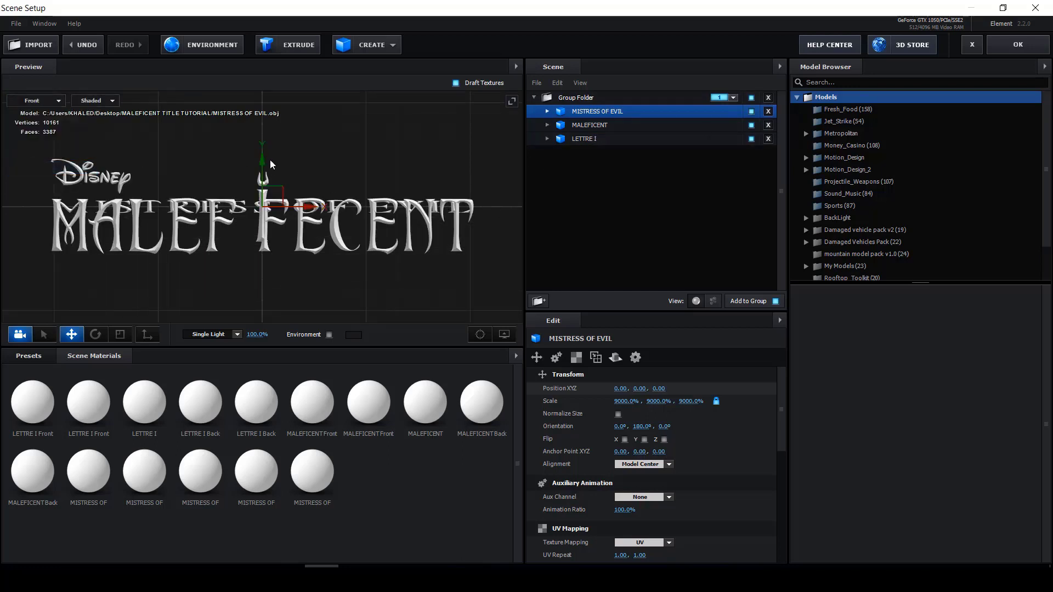
left_click_drag(266, 157, 260, 224)
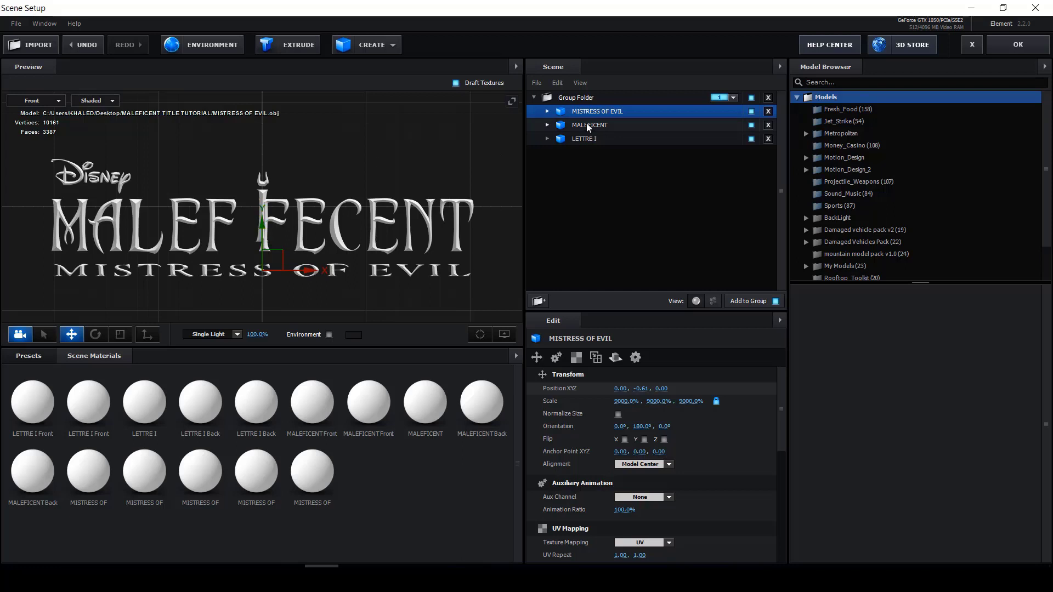
Move LETTRE I into the gap between F and C of MALEFICENT, at position -0.16, -0.10, 0.00
left_click(585, 139)
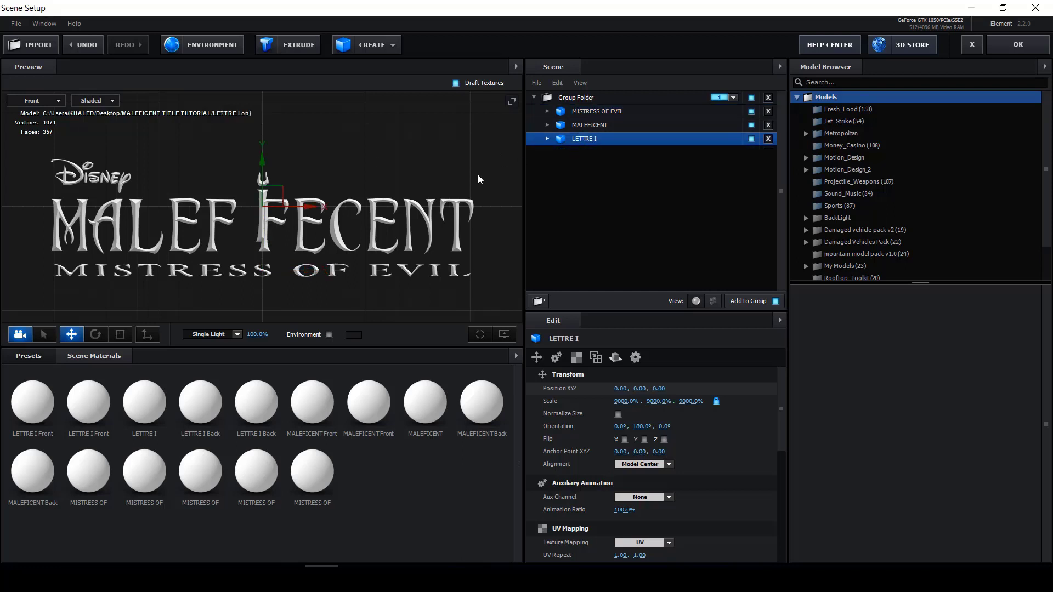
left_click_drag(315, 208, 301, 208)
left_click_drag(248, 169, 248, 188)
left_click_drag(297, 225, 295, 225)
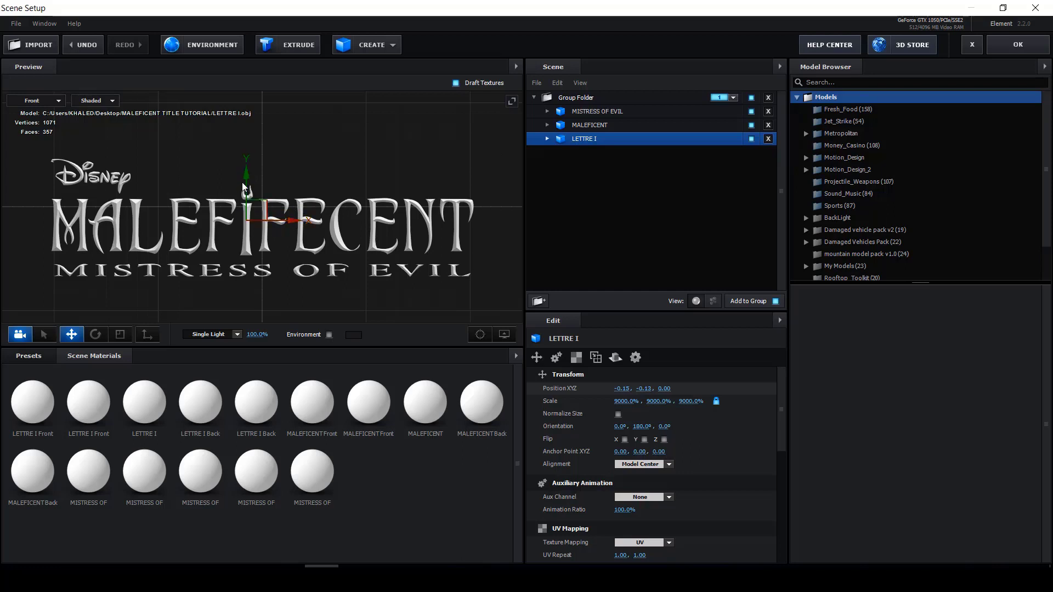
scroll(244, 188, "up", 4)
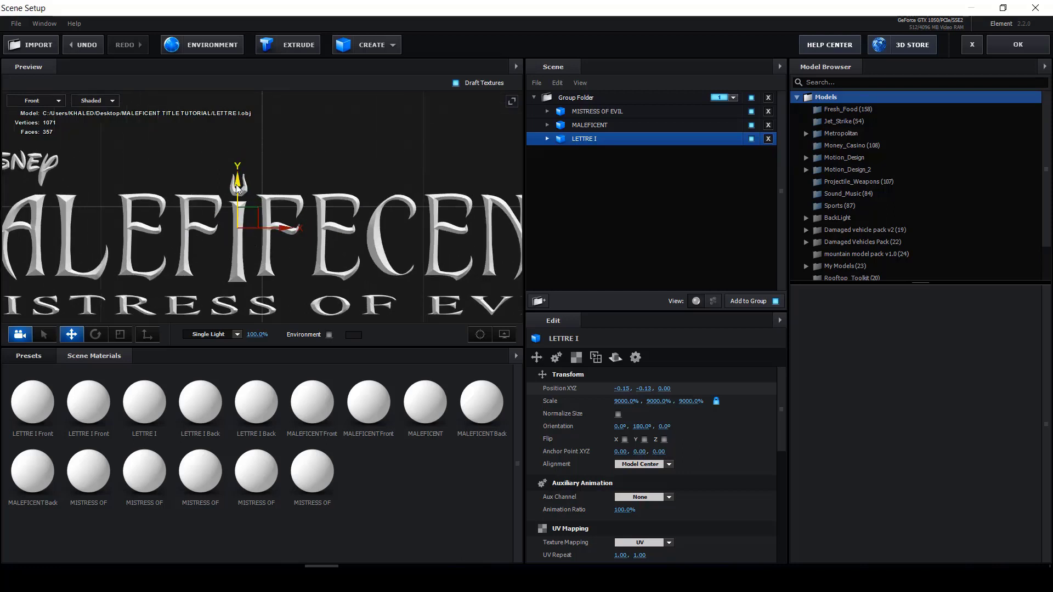
left_click_drag(237, 187, 237, 182)
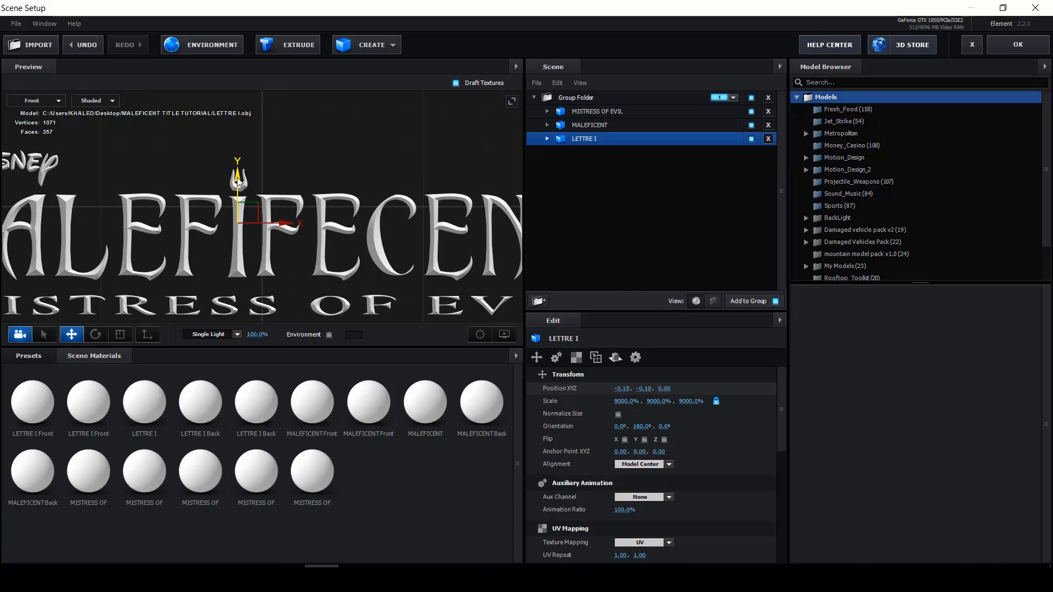
left_click_drag(294, 227, 286, 226)
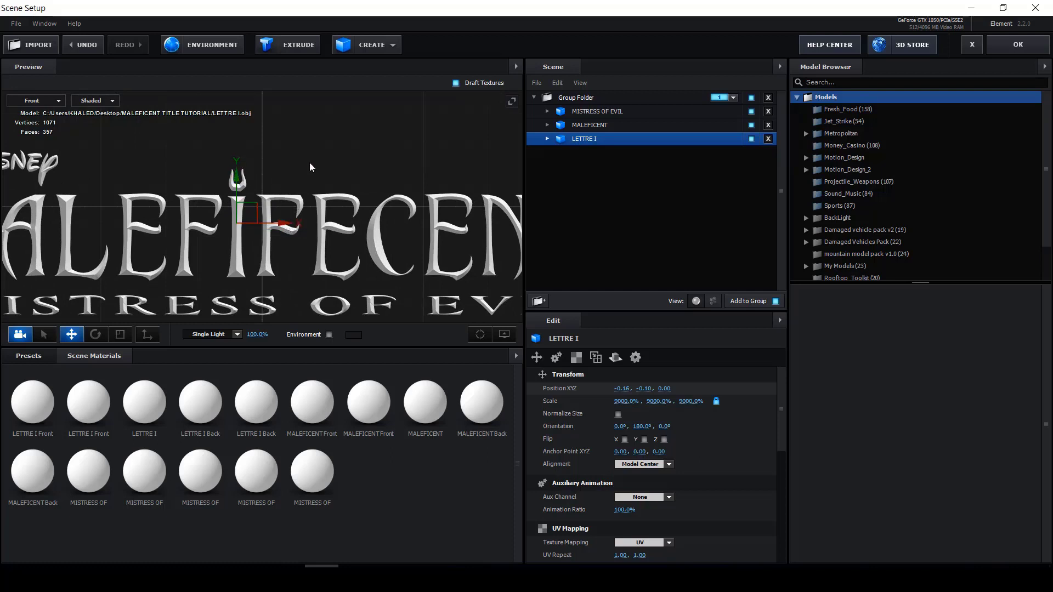
scroll(315, 258, "up", 3)
scroll(315, 258, "up", 2)
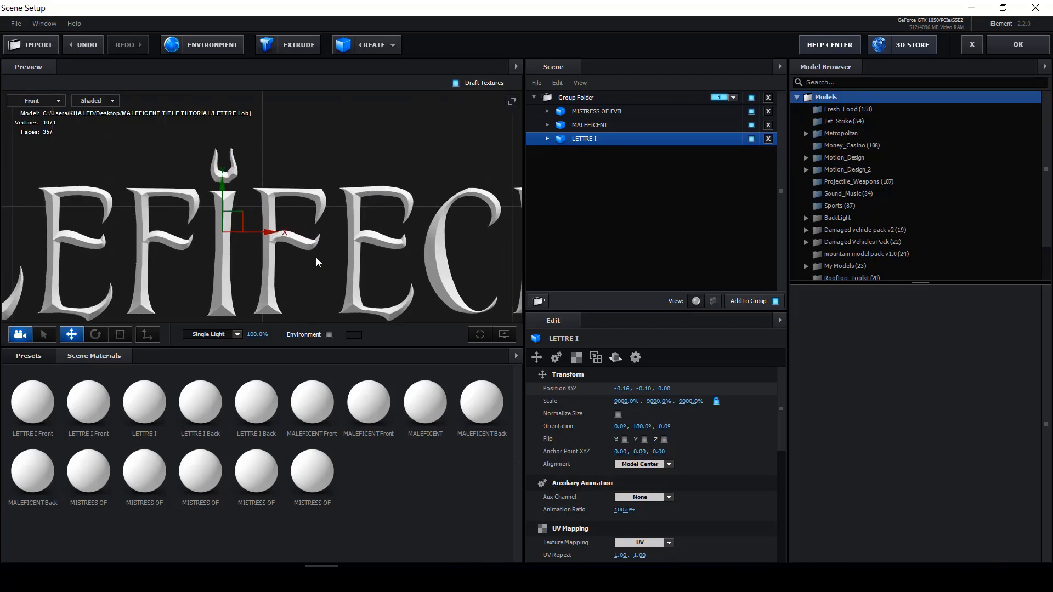
scroll(316, 258, "down", 3)
scroll(321, 248, "down", 2)
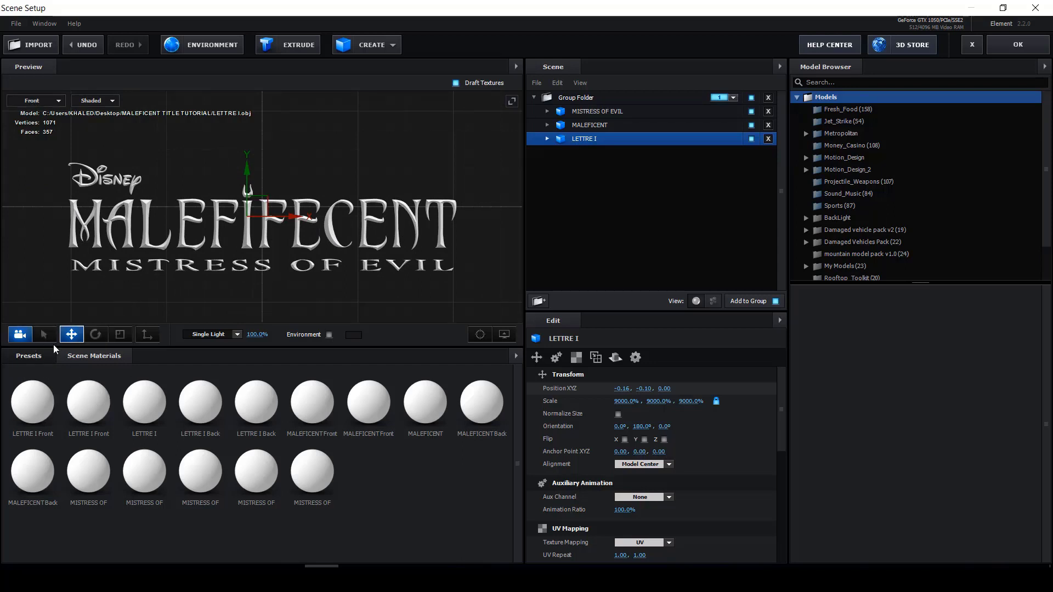
Apply the Pro_Shaders_2 Metal preset clean_metal_light_scratch_01 to LETTRE I
left_click(35, 355)
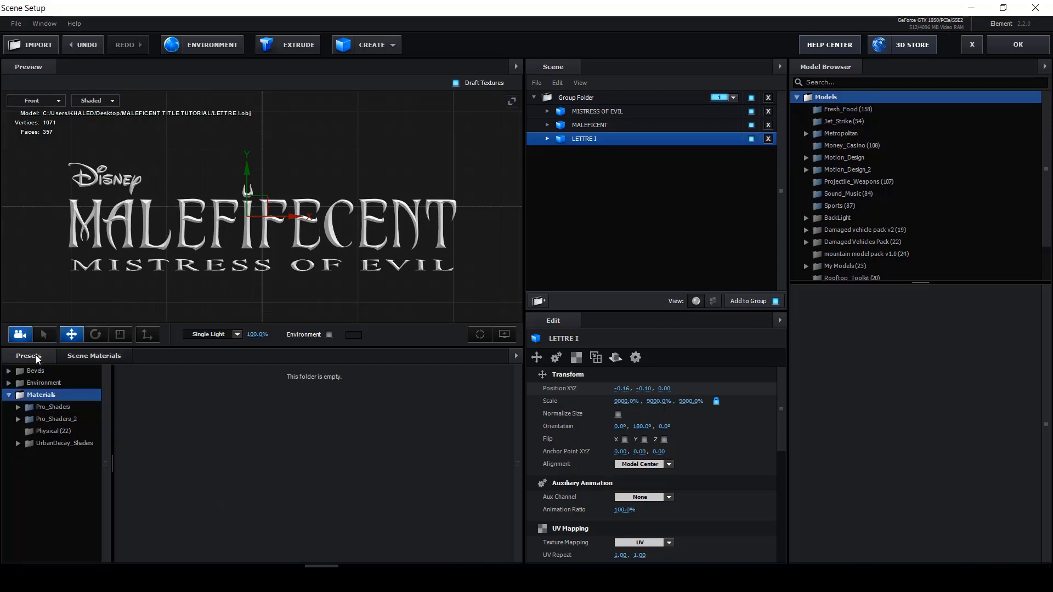
double_click(58, 419)
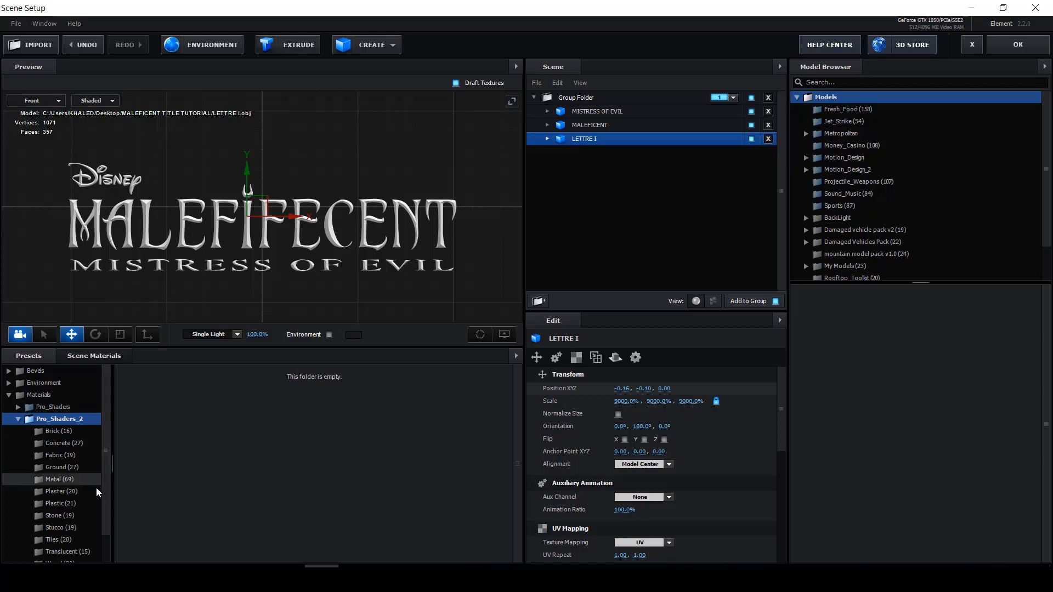
left_click(64, 478)
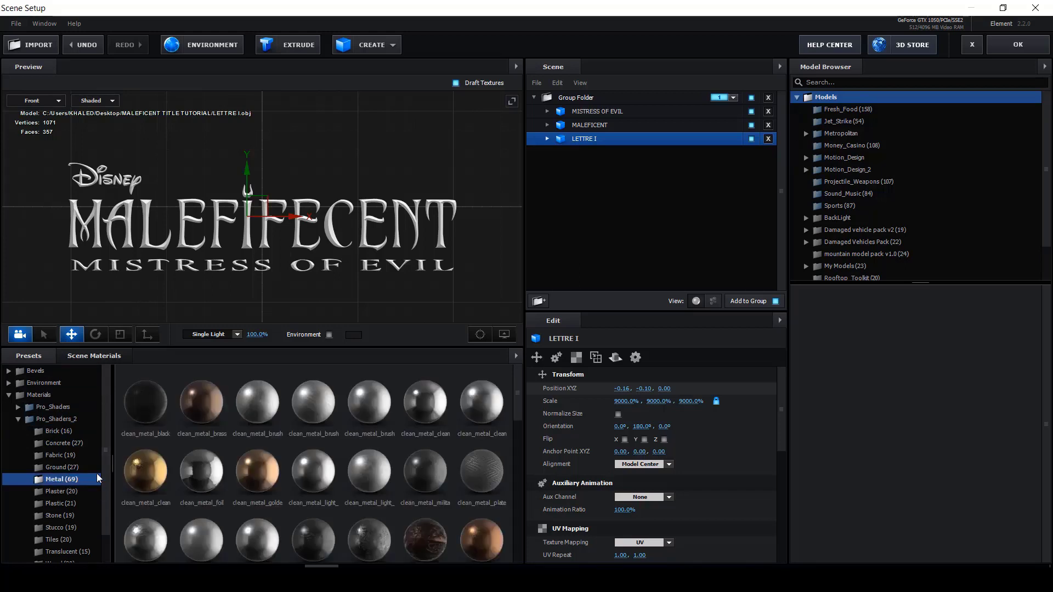
left_click_drag(311, 486, 584, 143)
Return the preview to Perspective and open the settings of LETTRE I's material
left_click(43, 101)
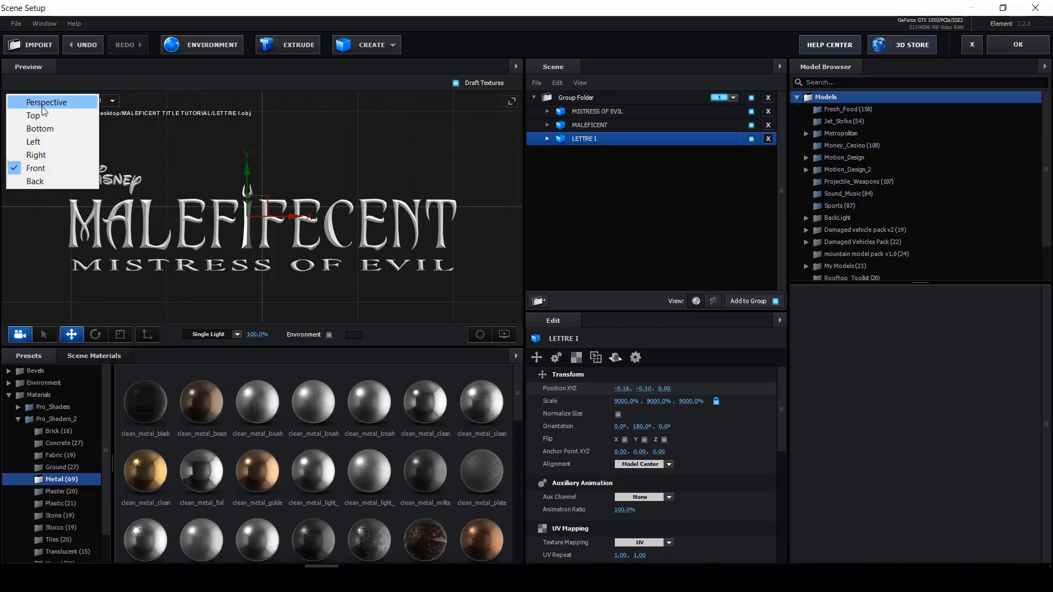
left_click(44, 104)
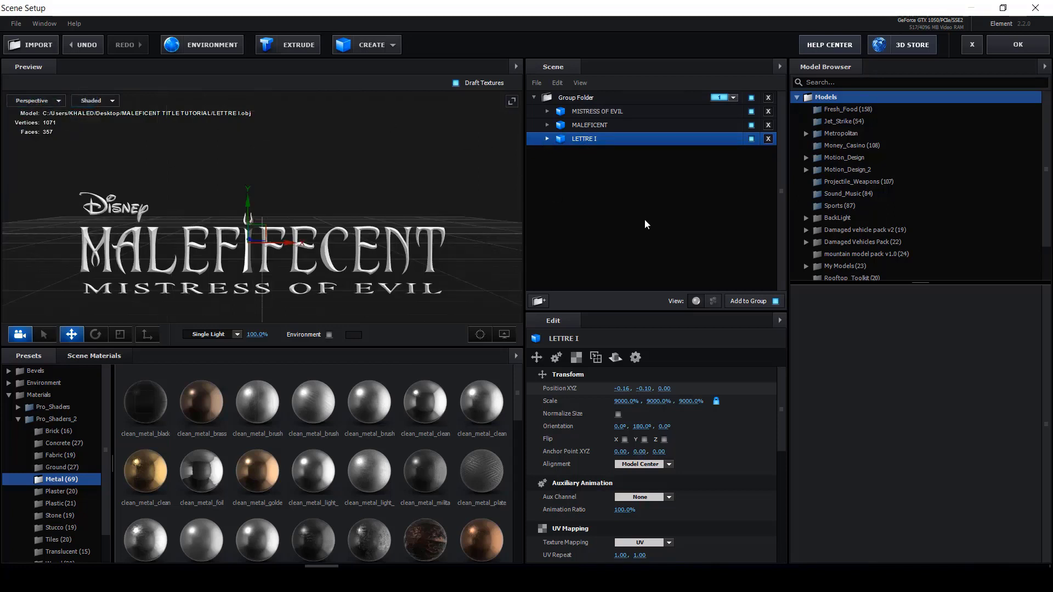
left_click(546, 139)
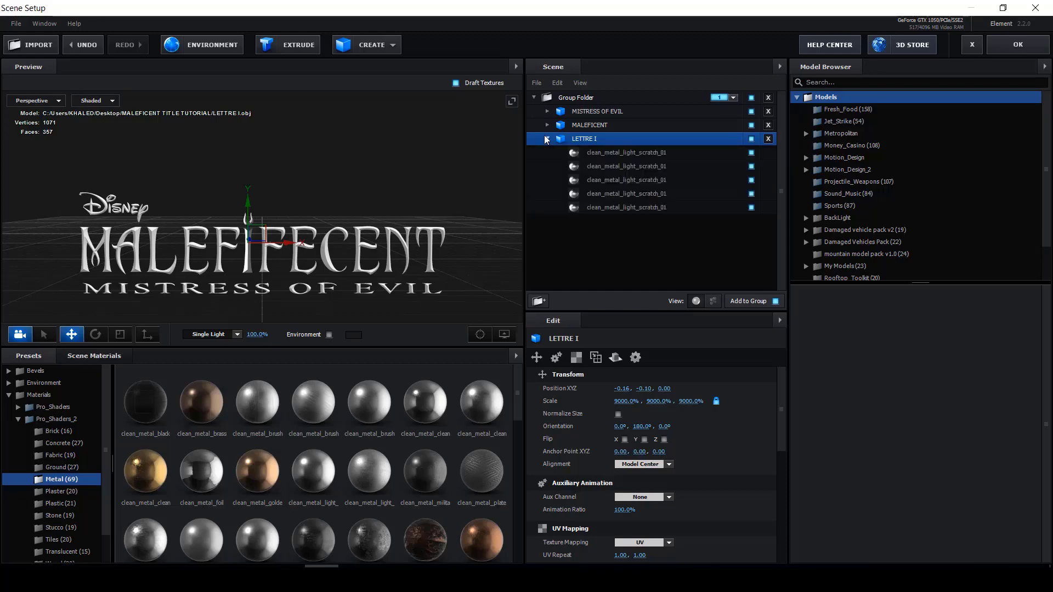
left_click(598, 166)
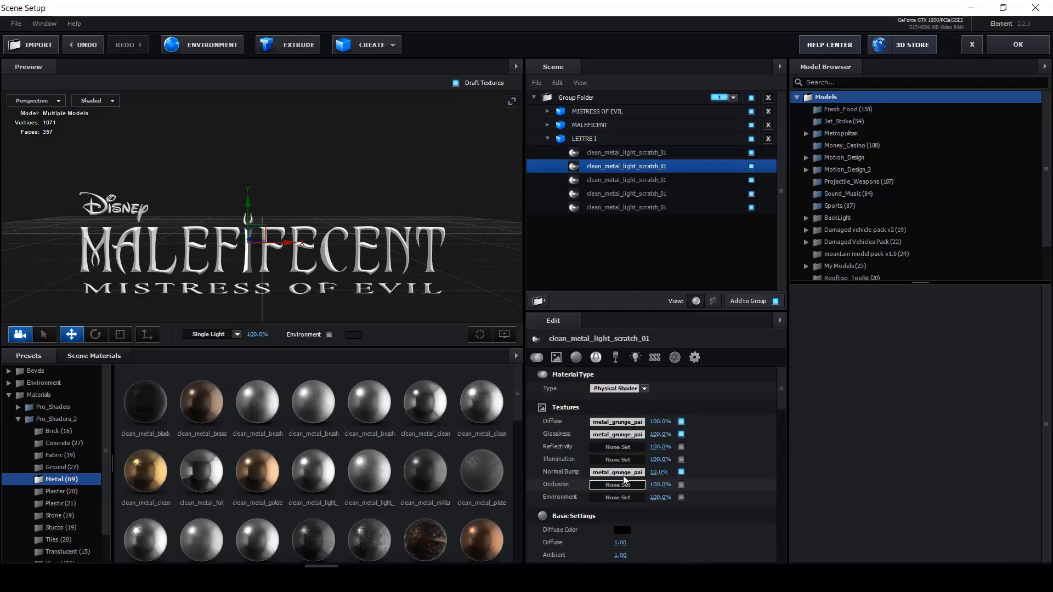
Tighten the glossiness texture's input levels to 0.09, 0.13, 0.98 for stronger scratch contrast
scroll(280, 283, "up", 3)
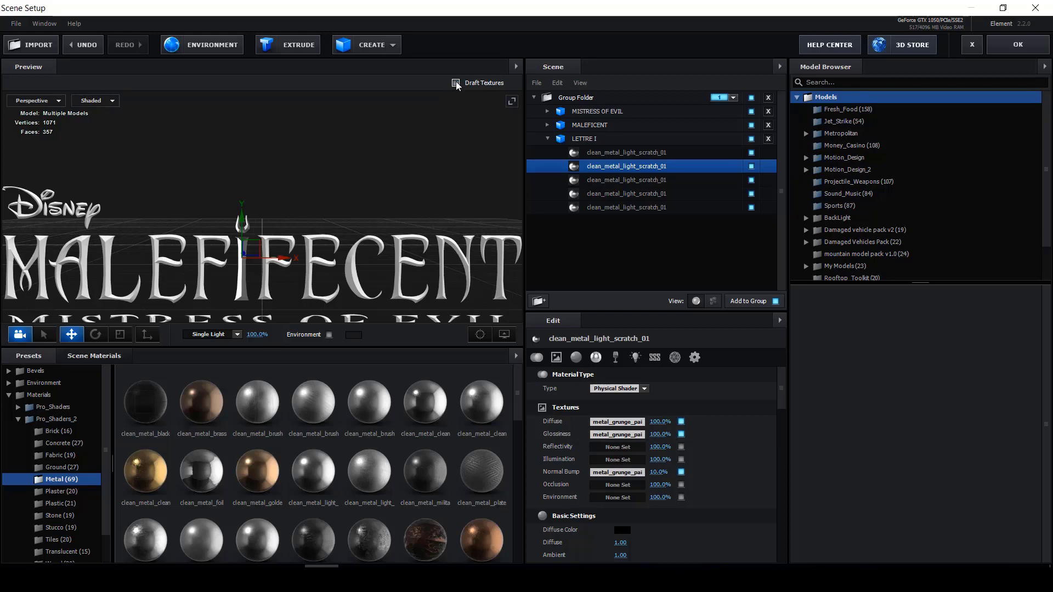
left_click(609, 434)
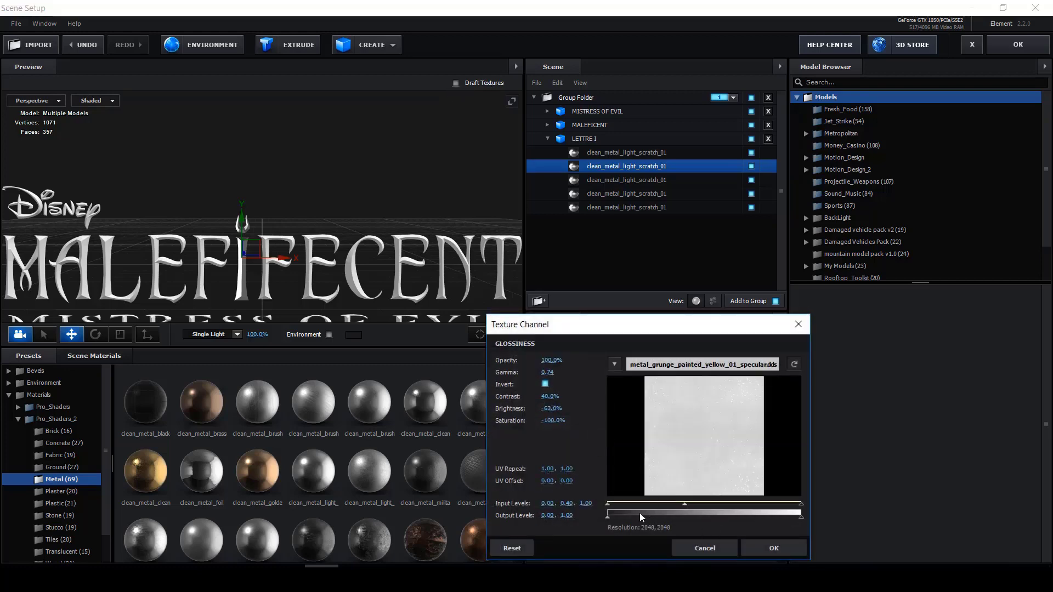
mouse_move(609, 504)
left_mouse_down()
mouse_move(679, 505)
mouse_move(648, 506)
left_mouse_up()
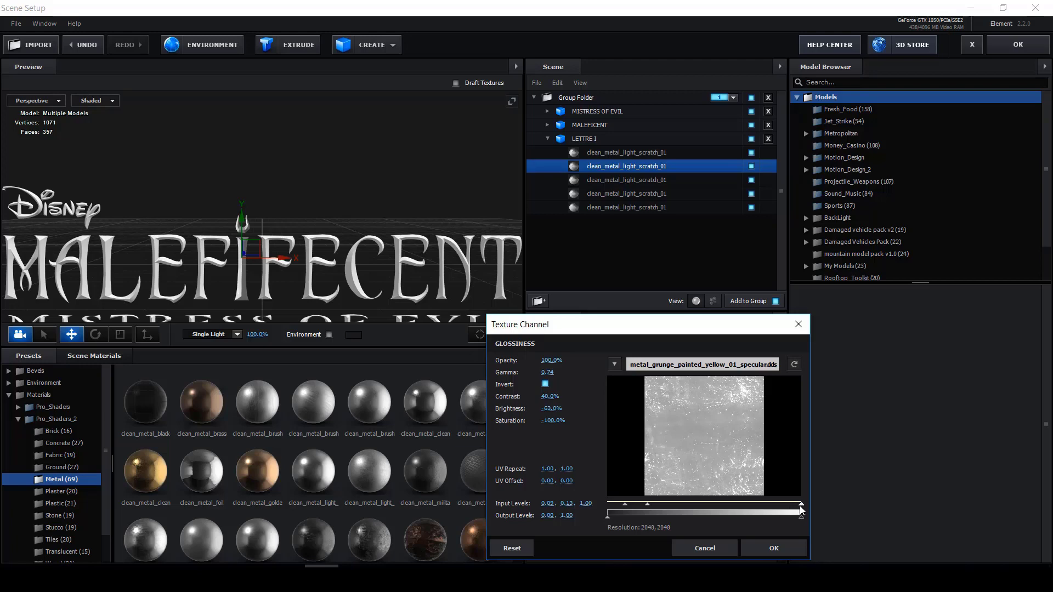
left_click_drag(798, 510, 755, 507)
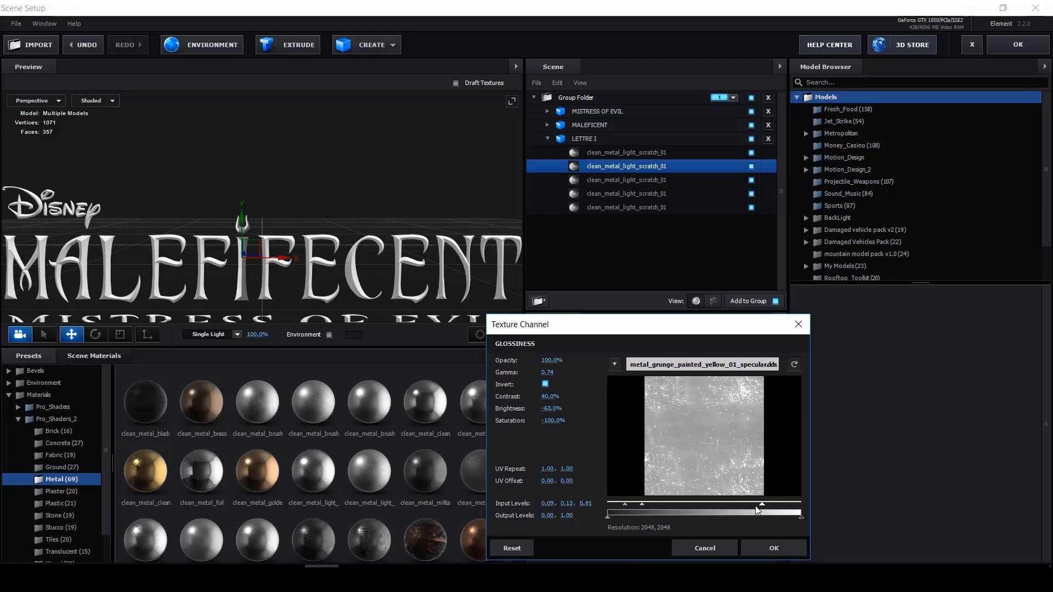
left_click(784, 551)
Copy LETTRE I's scratched metal material and paste it onto MALEFICENT's Front Bevel Material
right_click(606, 167)
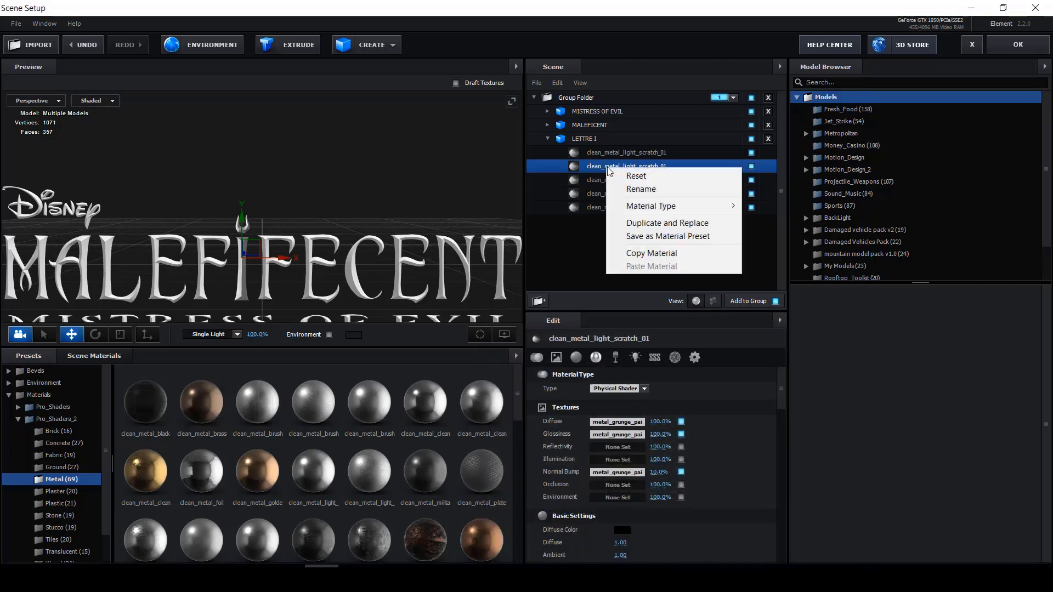
left_click(658, 253)
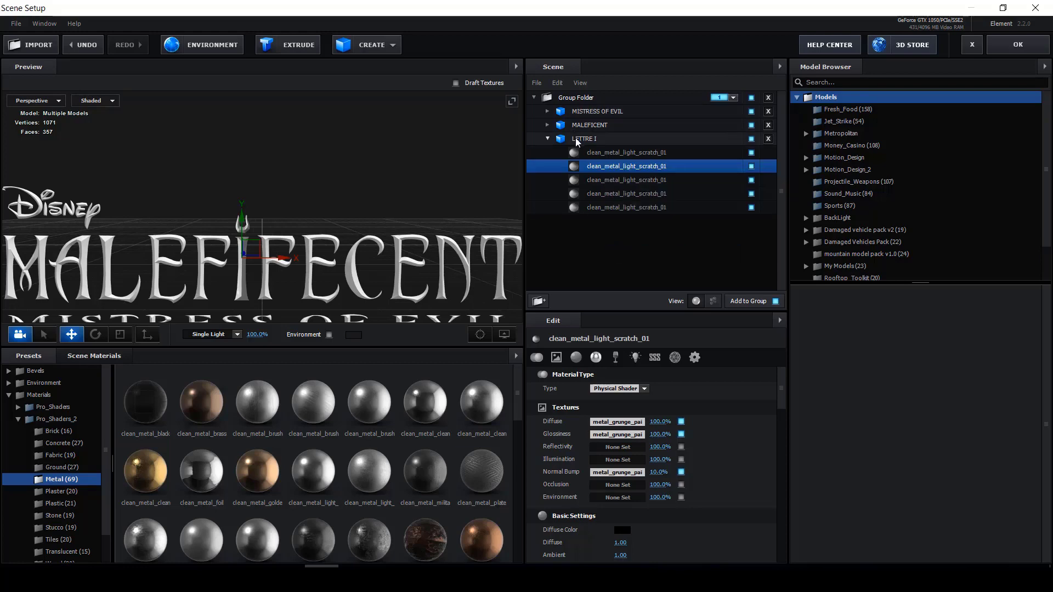
left_click(582, 126)
right_click(582, 126)
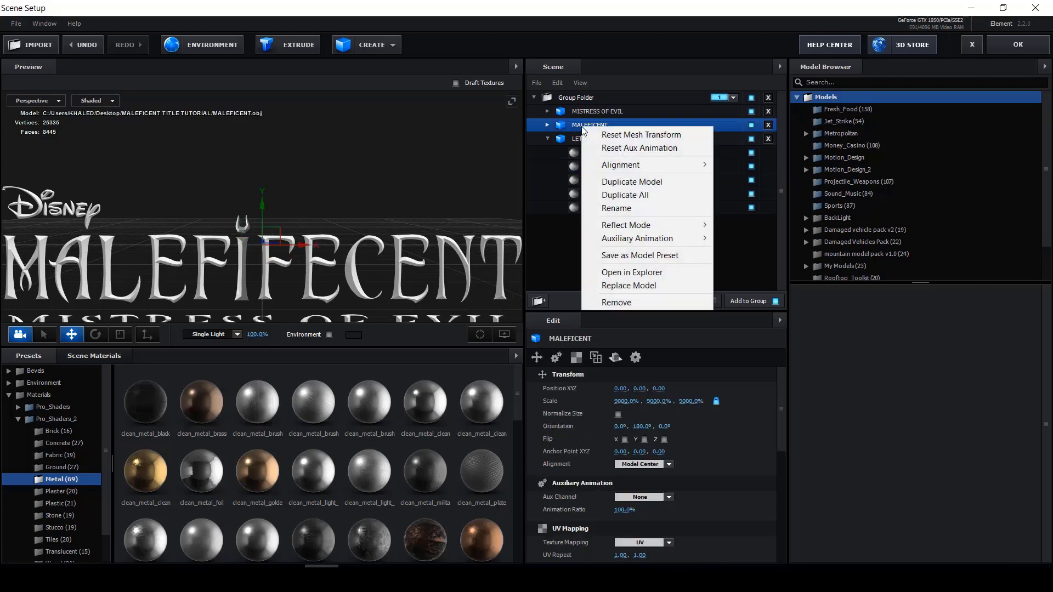
left_click(547, 125)
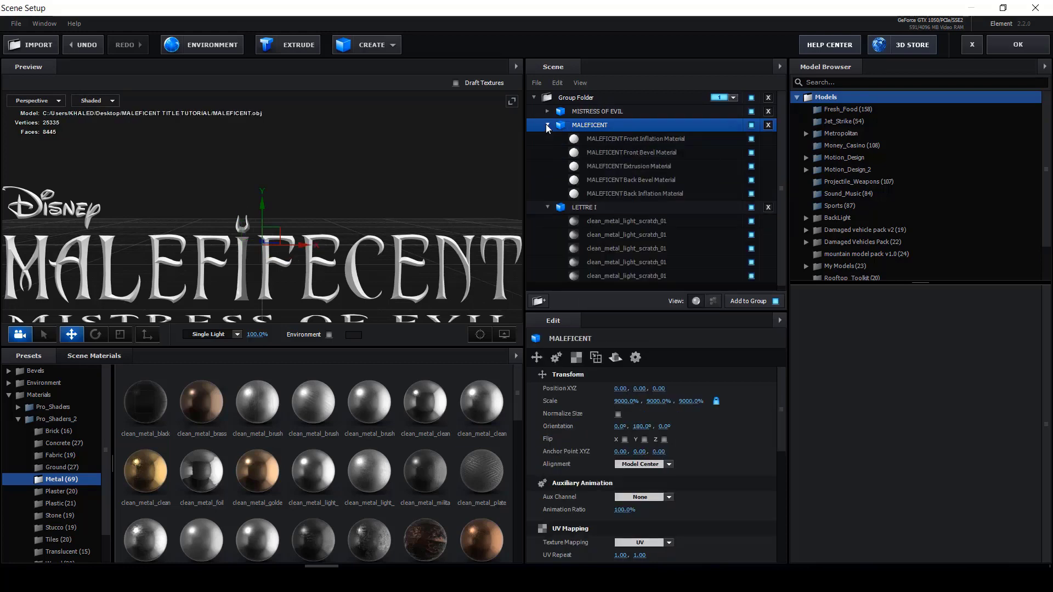
right_click(594, 149)
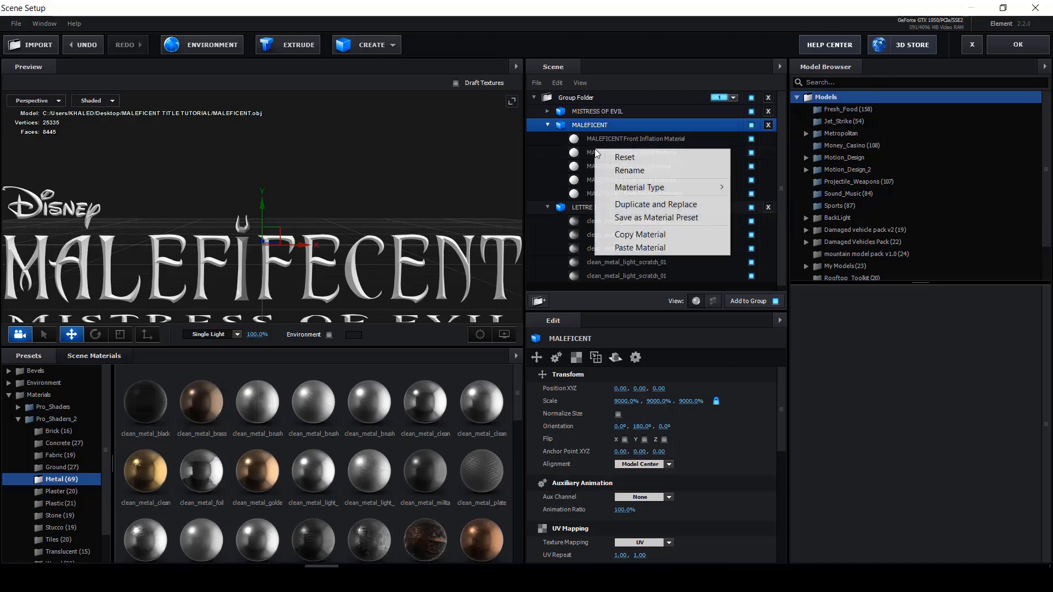
left_click(631, 244)
Paste the same metal onto MISTRESS OF EVIL's front bevel, then move MALEFICENT out of Group Folder
left_click(547, 111)
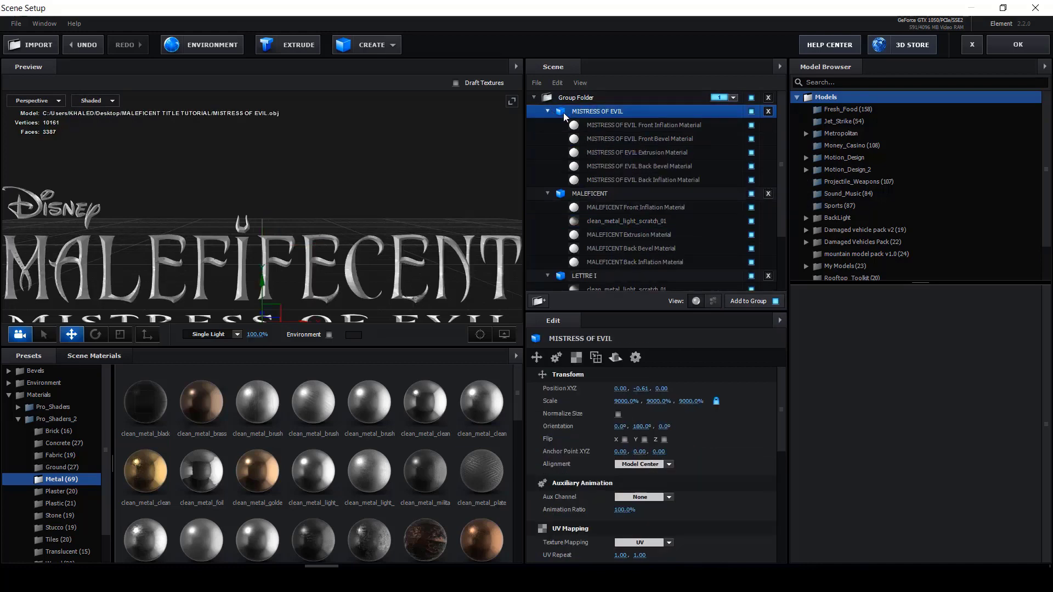
right_click(604, 139)
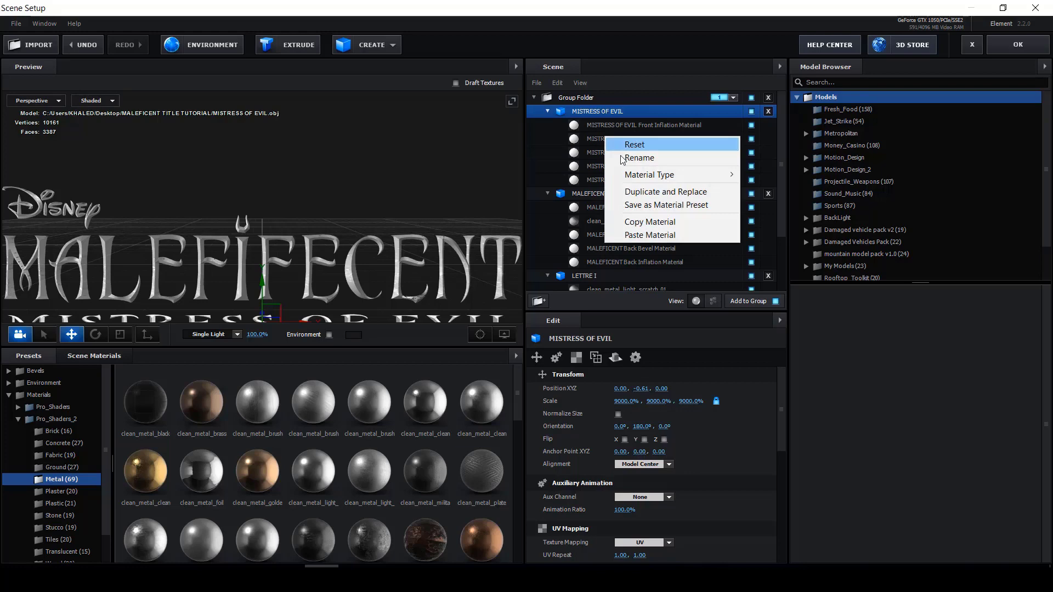
left_click(640, 232)
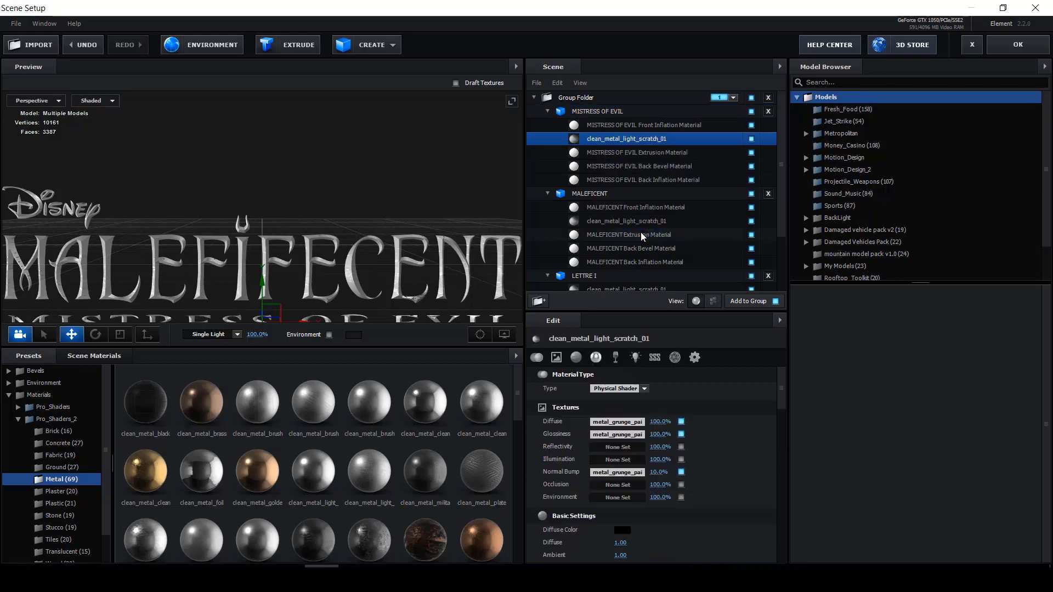
left_click(548, 111)
left_click(548, 125)
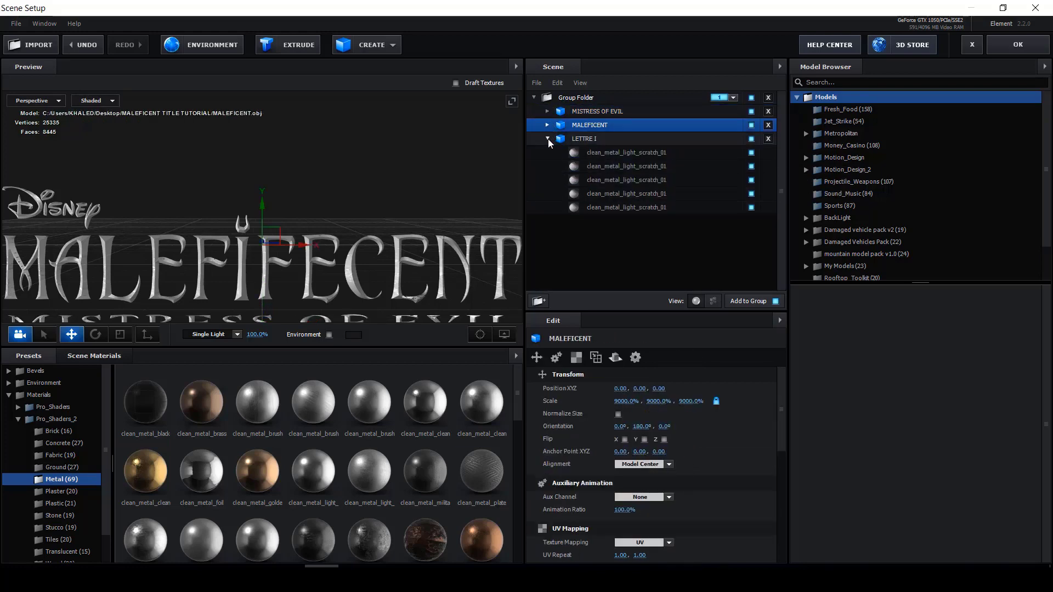
left_click(547, 138)
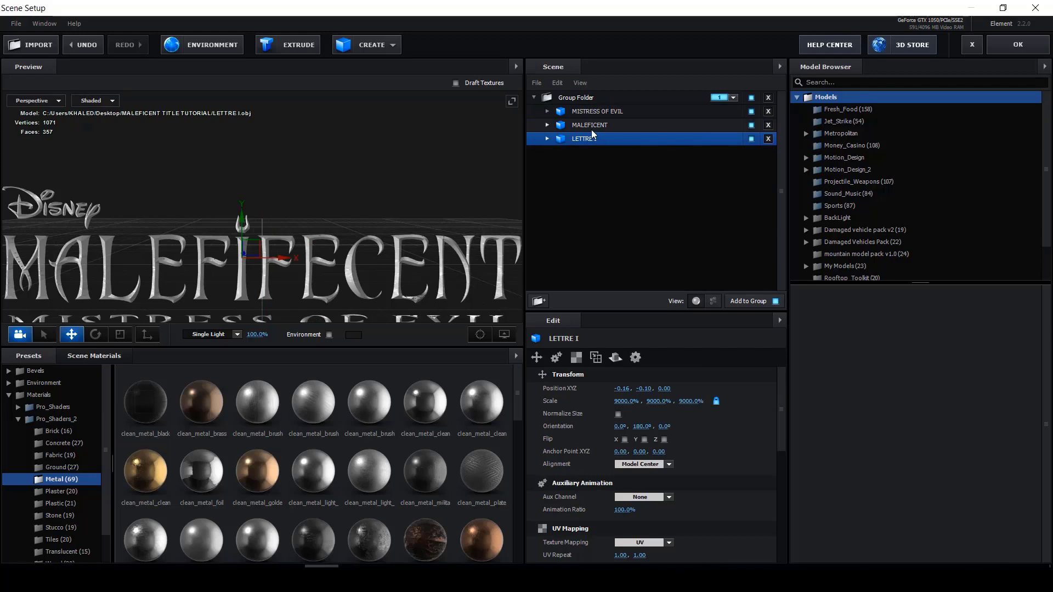
left_click_drag(590, 125, 590, 93)
Move MISTRESS OF EVIL out of the Group Folder and assign it to render group 3
left_click(733, 98)
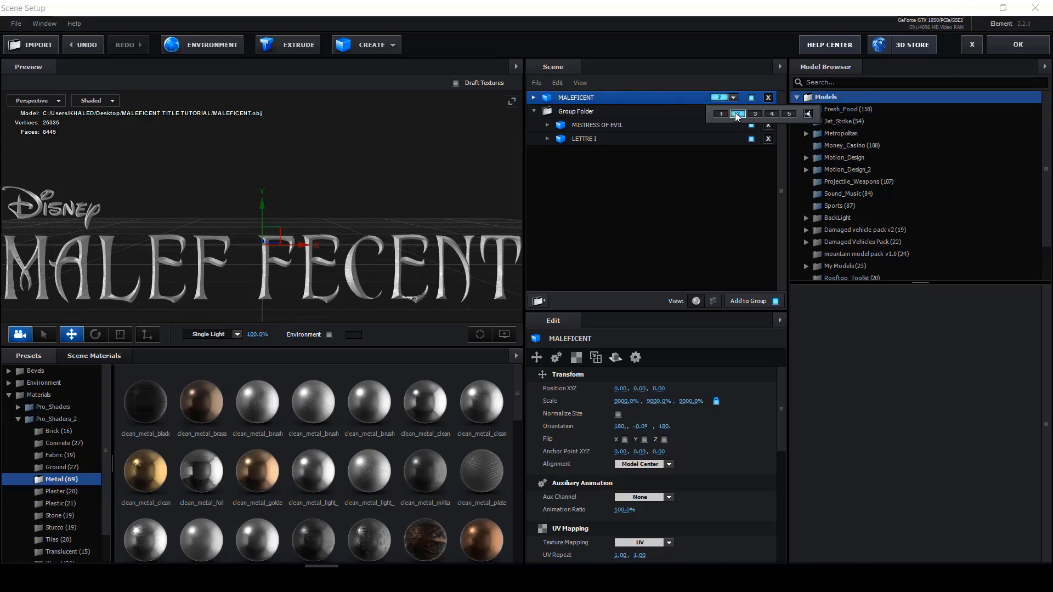
left_click_drag(596, 126, 597, 91)
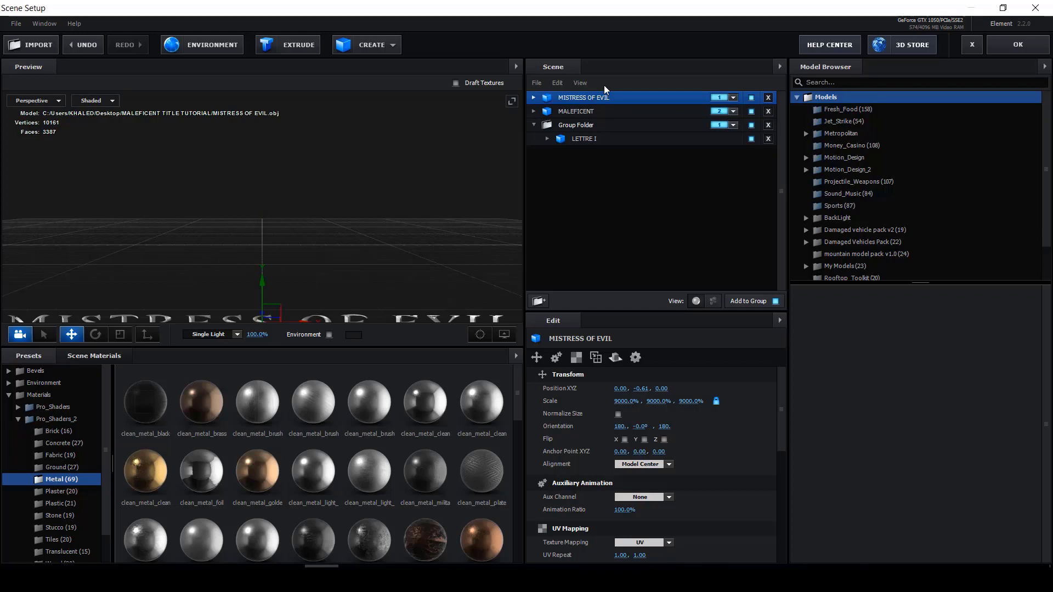
left_click(731, 98)
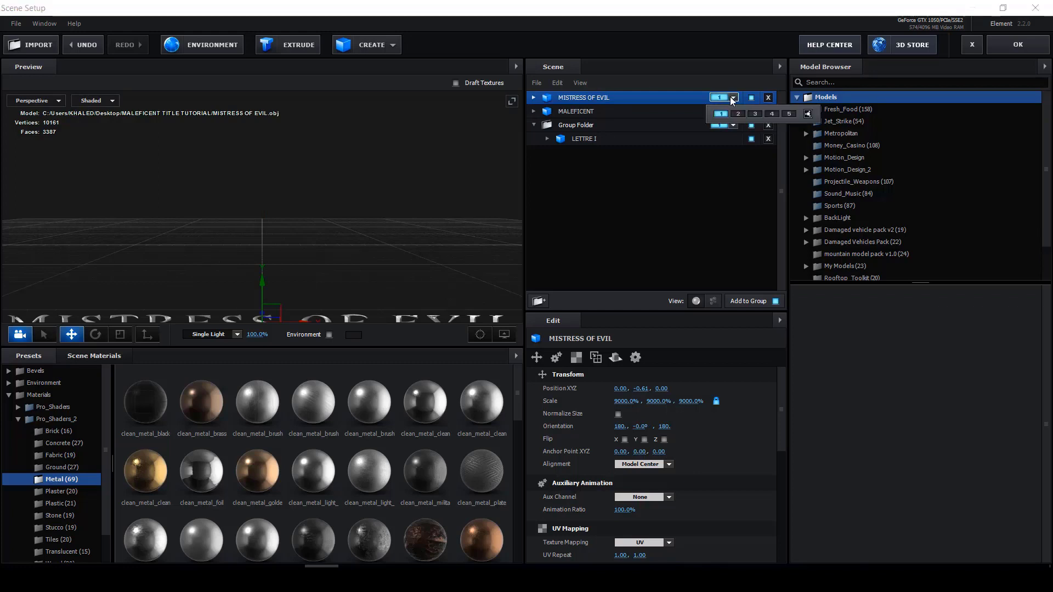
left_click(752, 114)
left_click(581, 111)
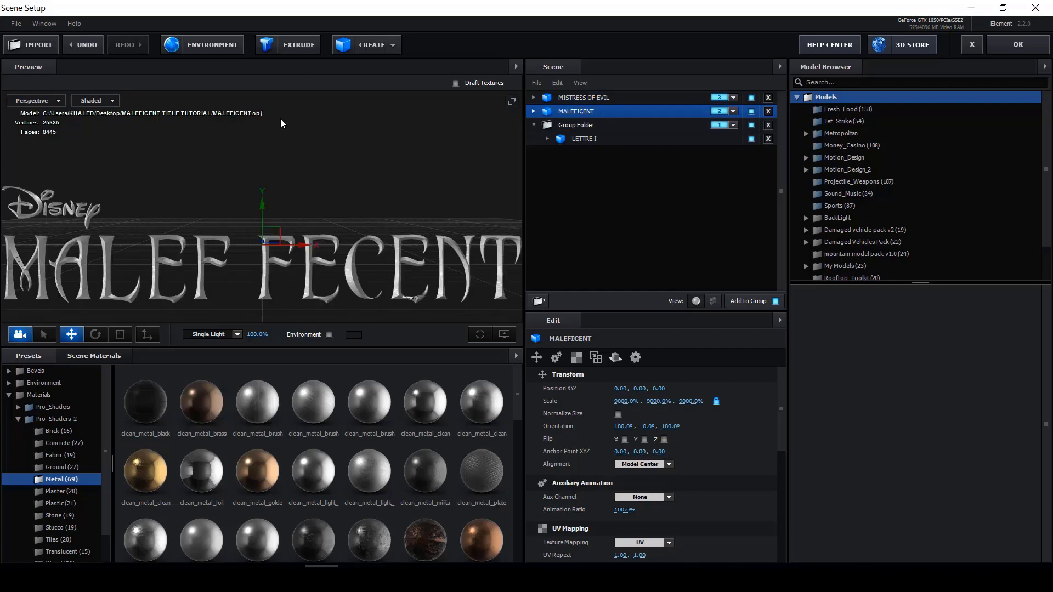
left_click(212, 46)
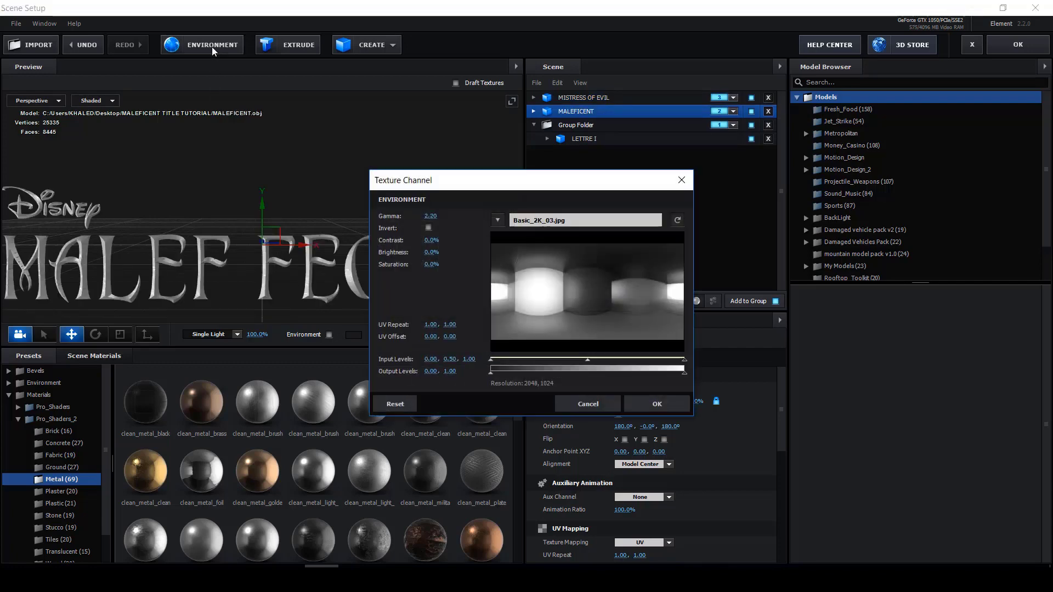
Load Studio.png from the V1_Environment folder as the environment map
left_click(535, 221)
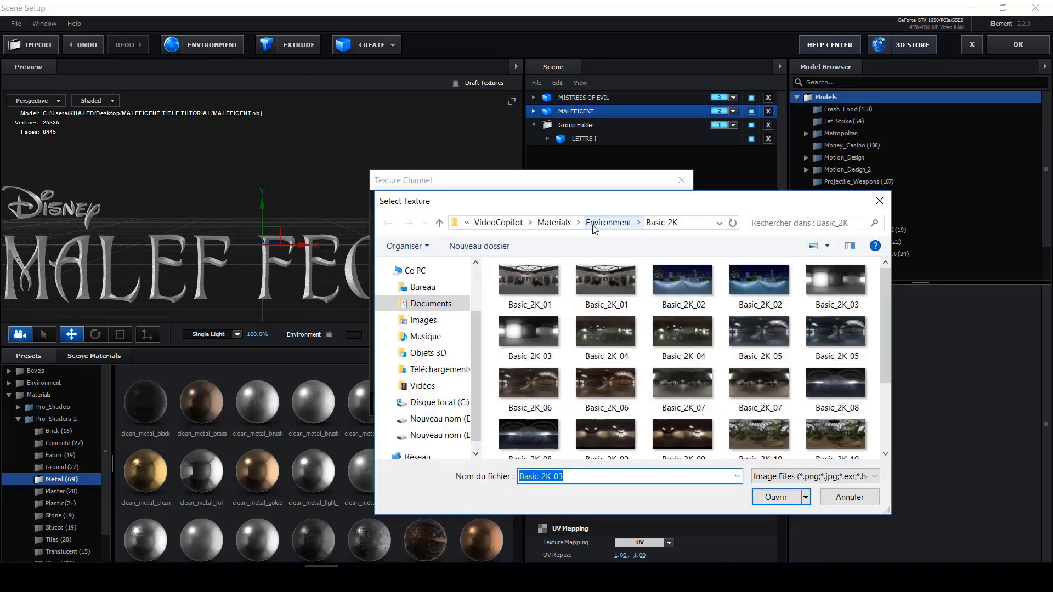
left_click(603, 222)
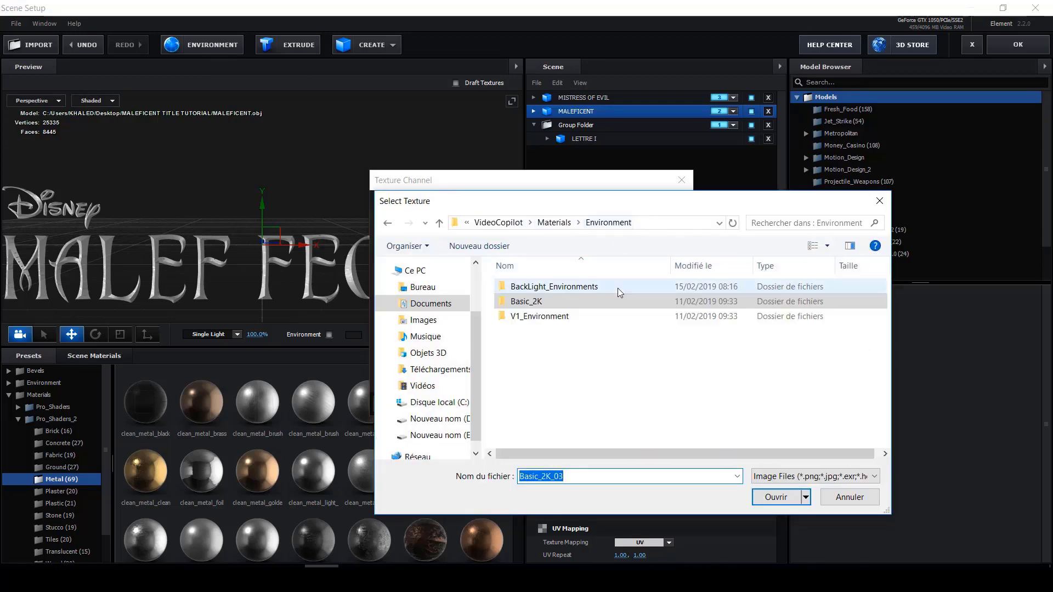
double_click(552, 317)
scroll(677, 371, "down", 2)
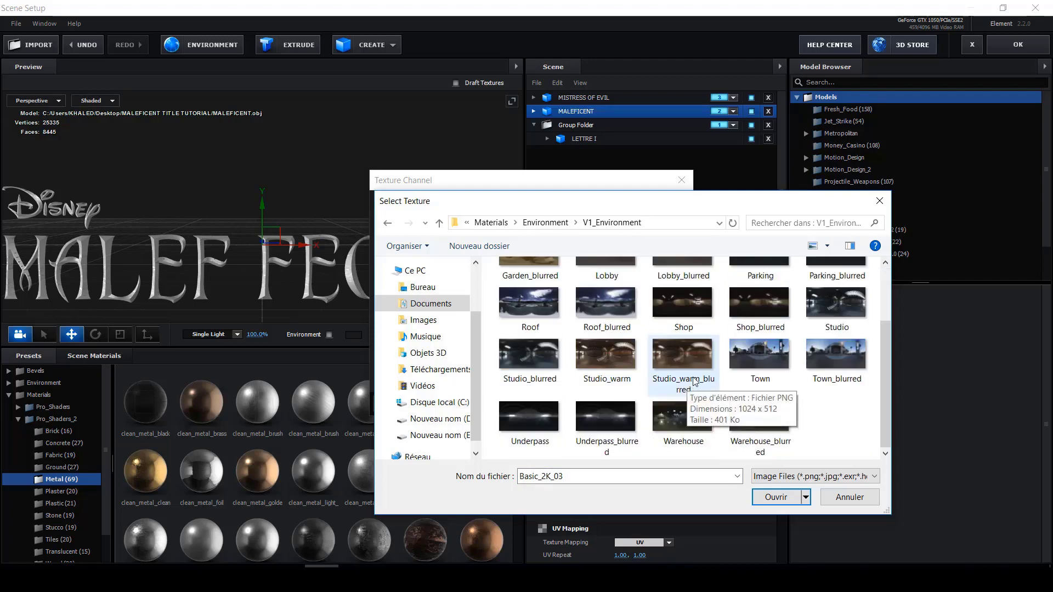
left_click(836, 308)
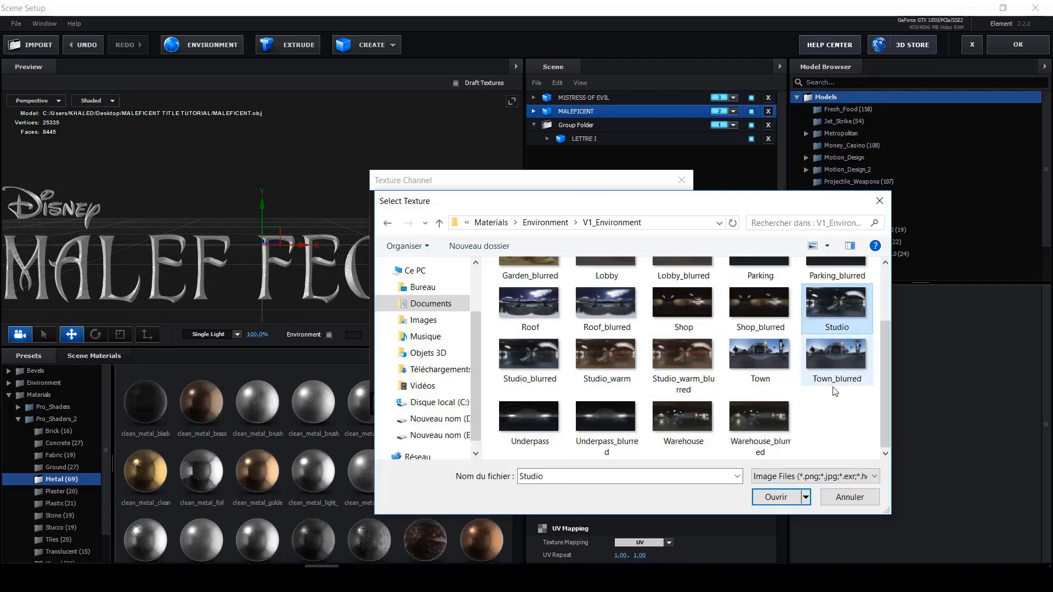
left_click(776, 497)
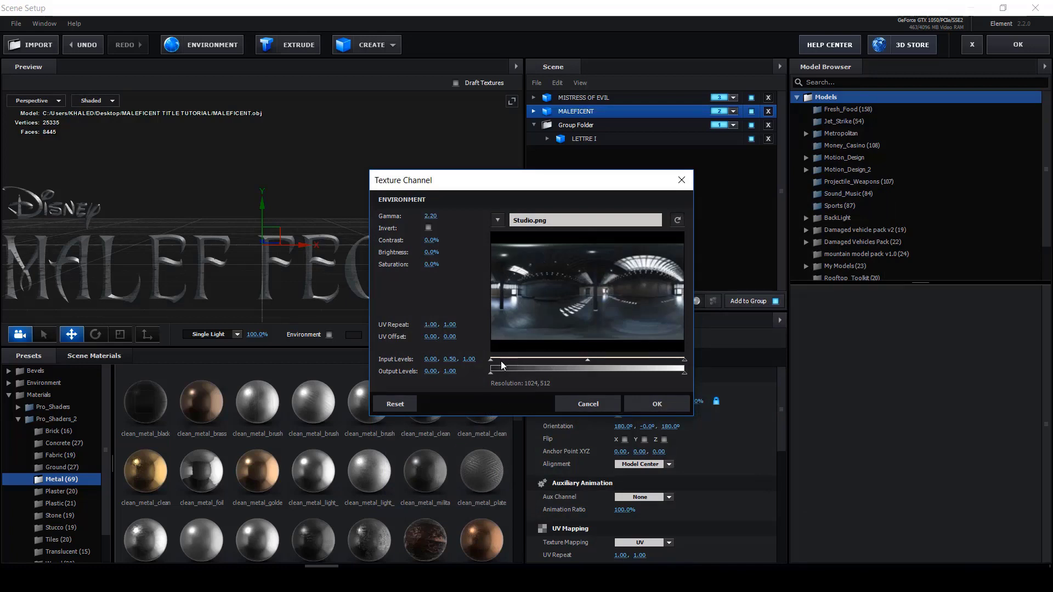
Set environment input levels to 0.08/0.43/0.96 and vertical UV repeat to 1.94
left_click_drag(491, 360, 510, 367)
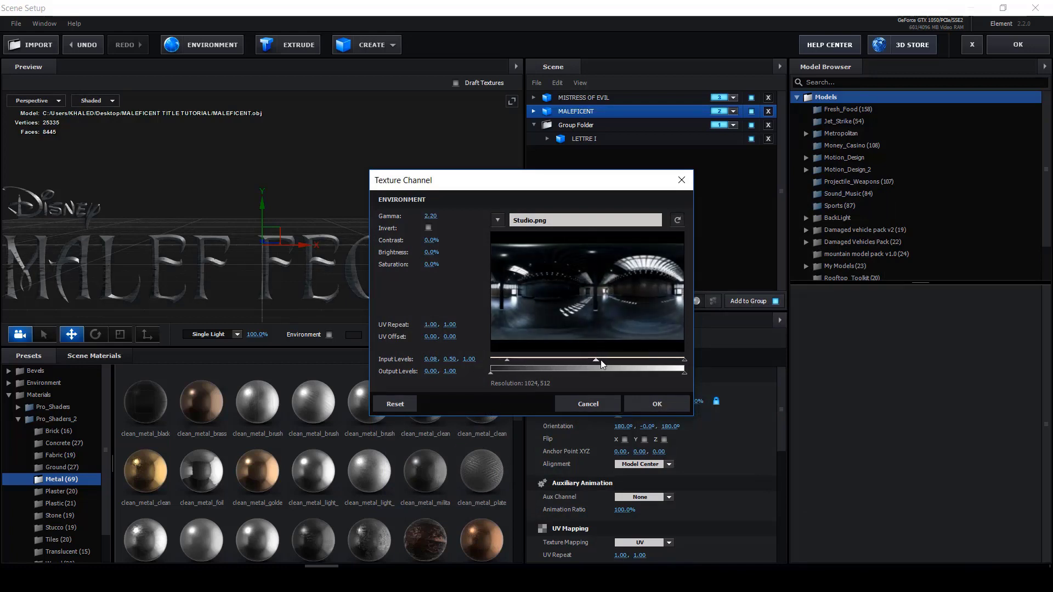
left_click_drag(595, 361, 580, 362)
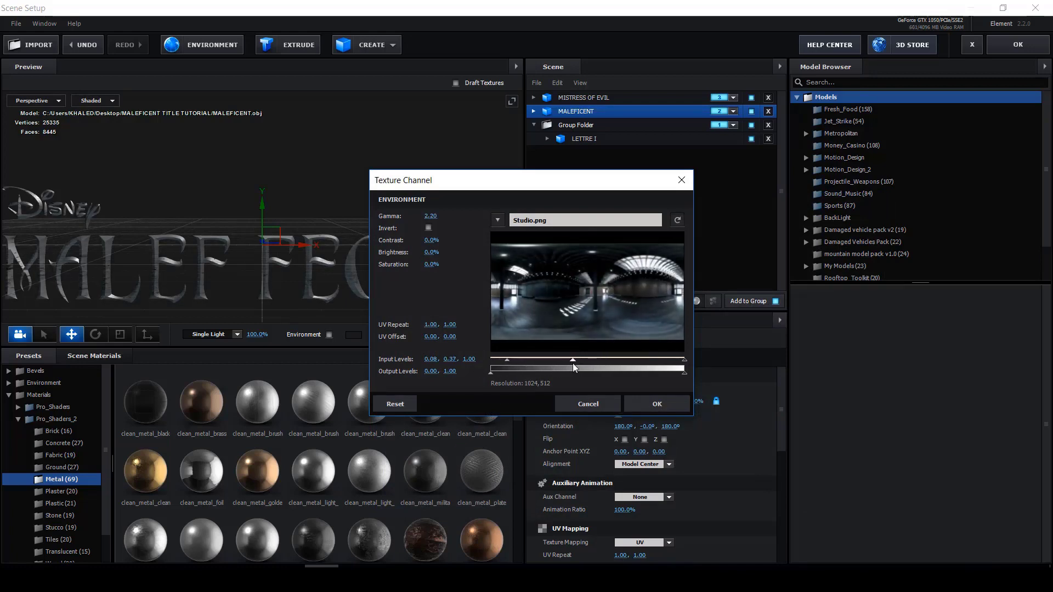
left_click_drag(684, 359, 678, 362)
left_click_drag(450, 325, 519, 327)
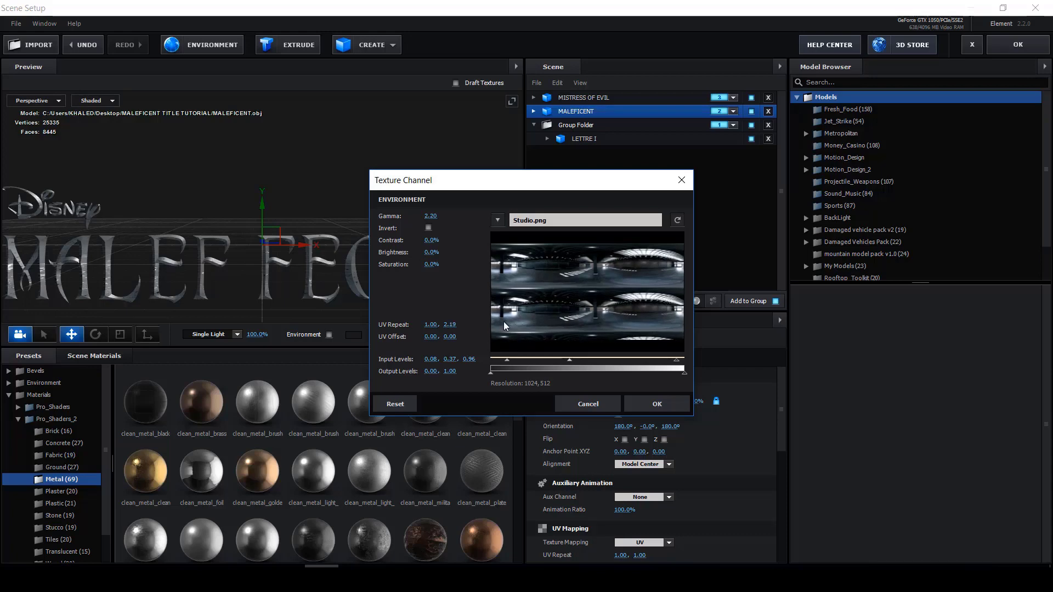
left_click_drag(452, 325, 439, 325)
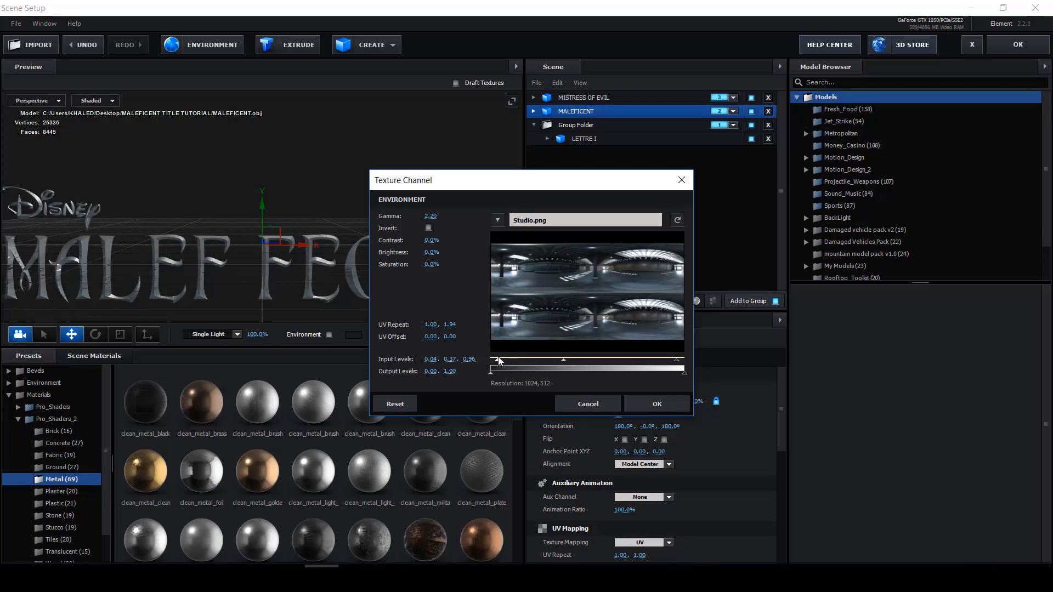
left_click_drag(514, 362, 580, 364)
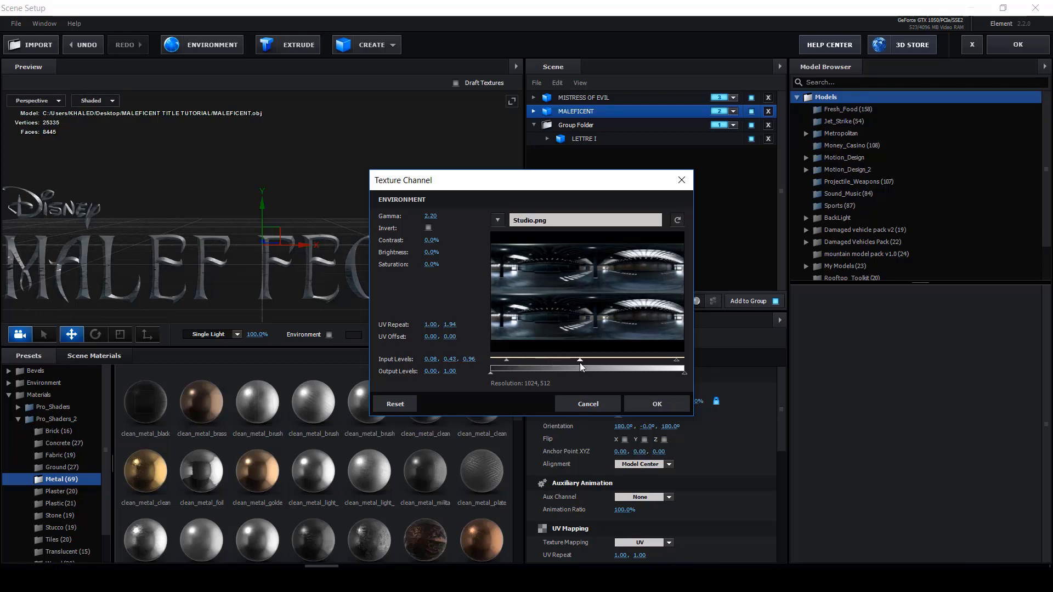
left_click(668, 407)
Collapse the Group Folder and apply the Element scene back to After Effects
left_click(534, 123)
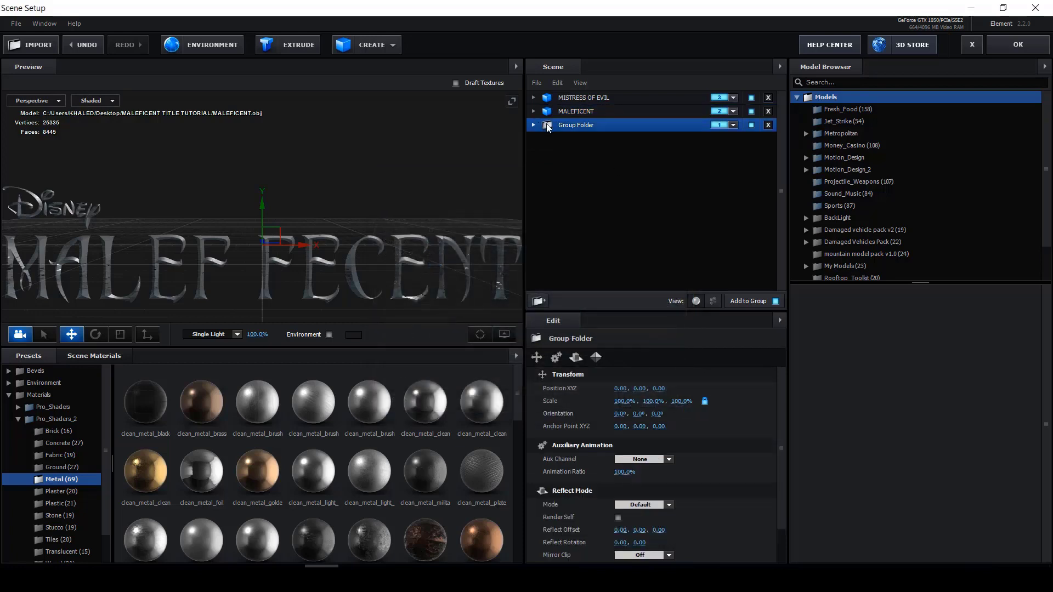
left_click(577, 100)
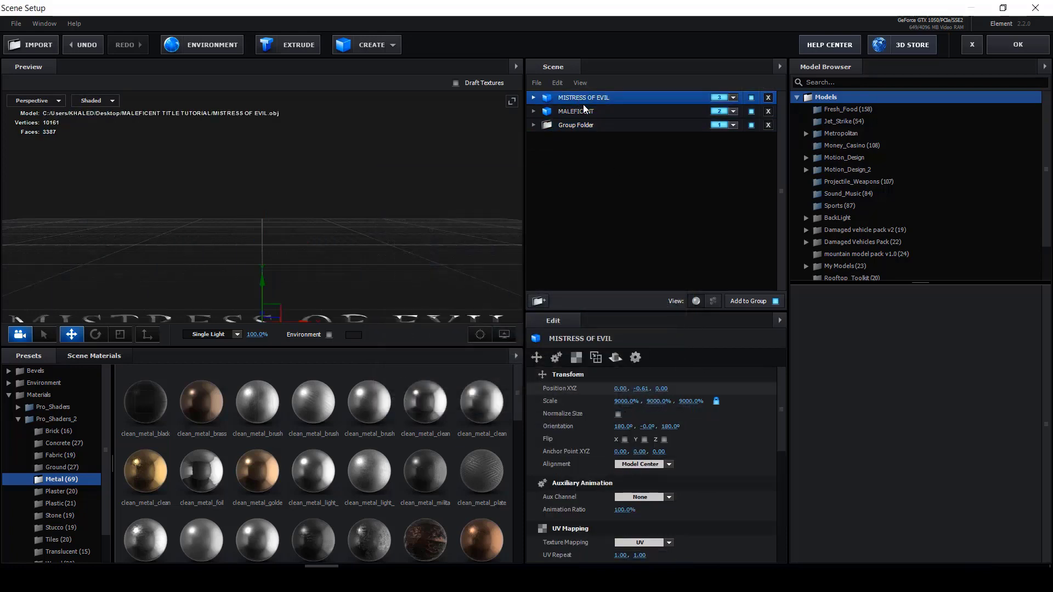
left_click(585, 112)
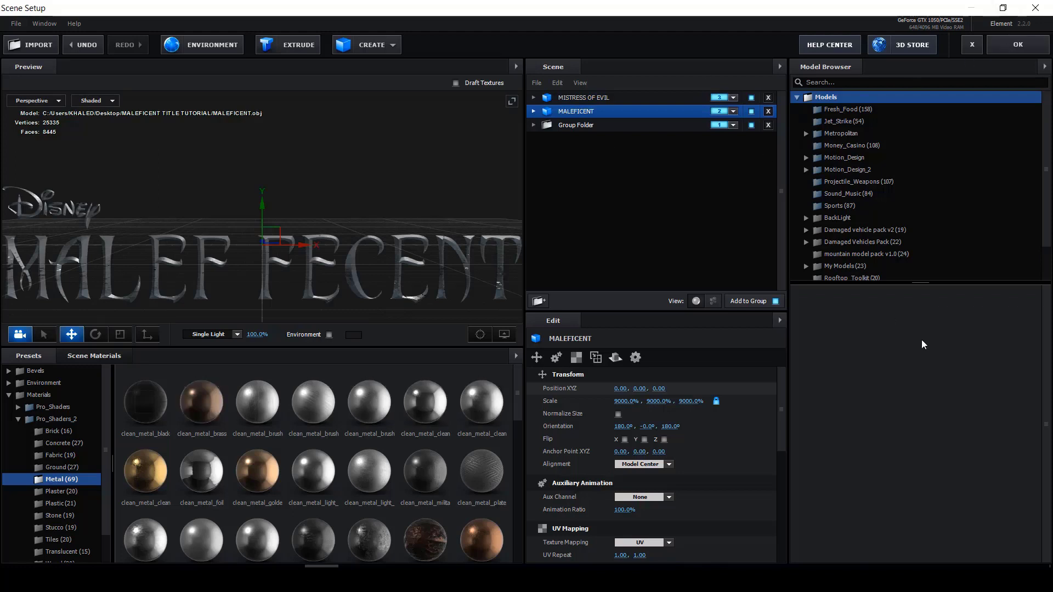
left_click(1026, 47)
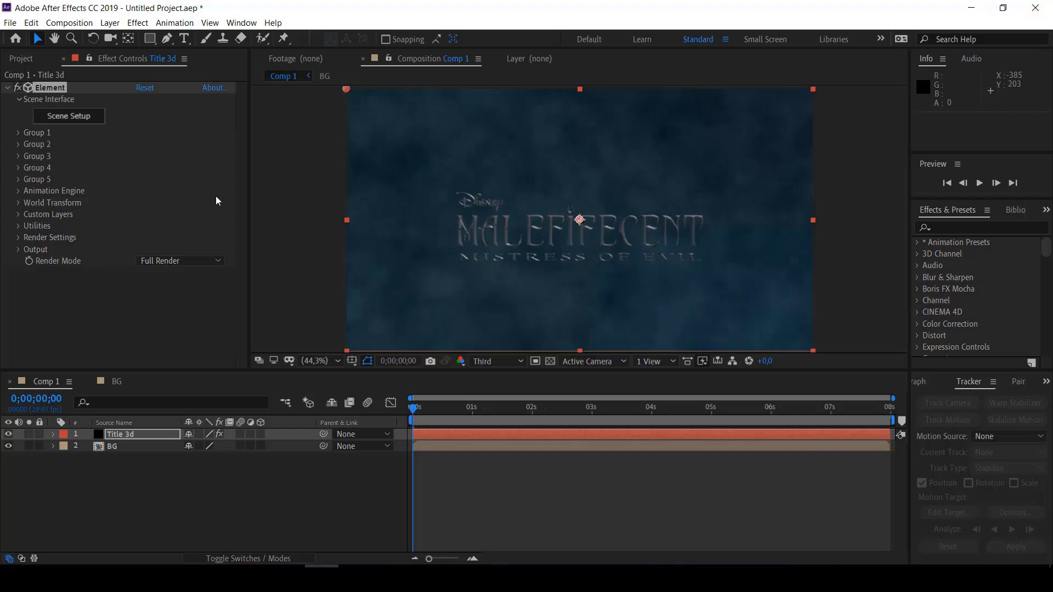
Set Particle Size to 15 for Element Groups 1 and 2
left_click(17, 133)
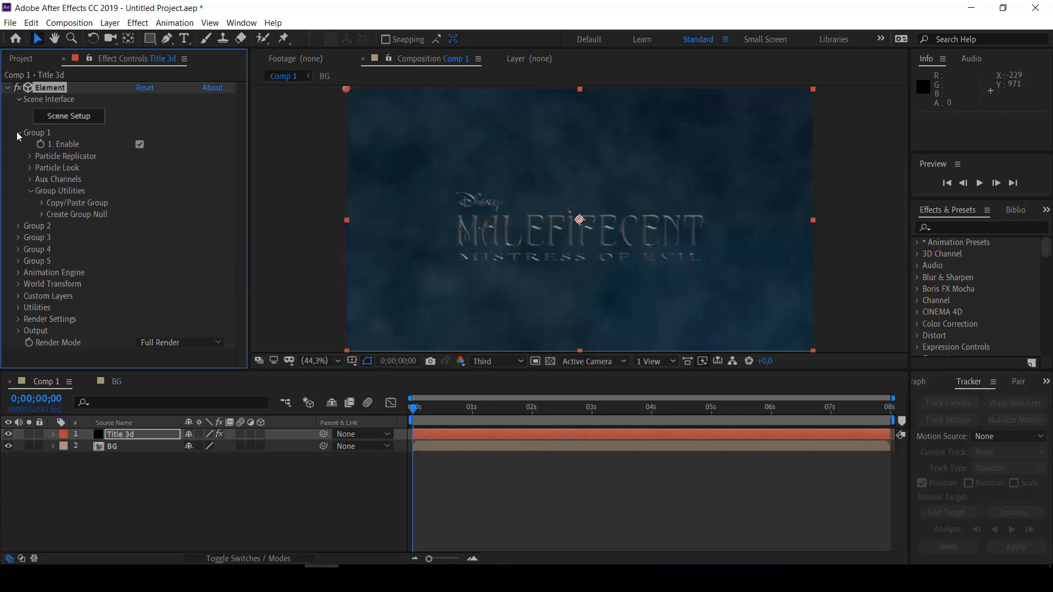
left_click(30, 168)
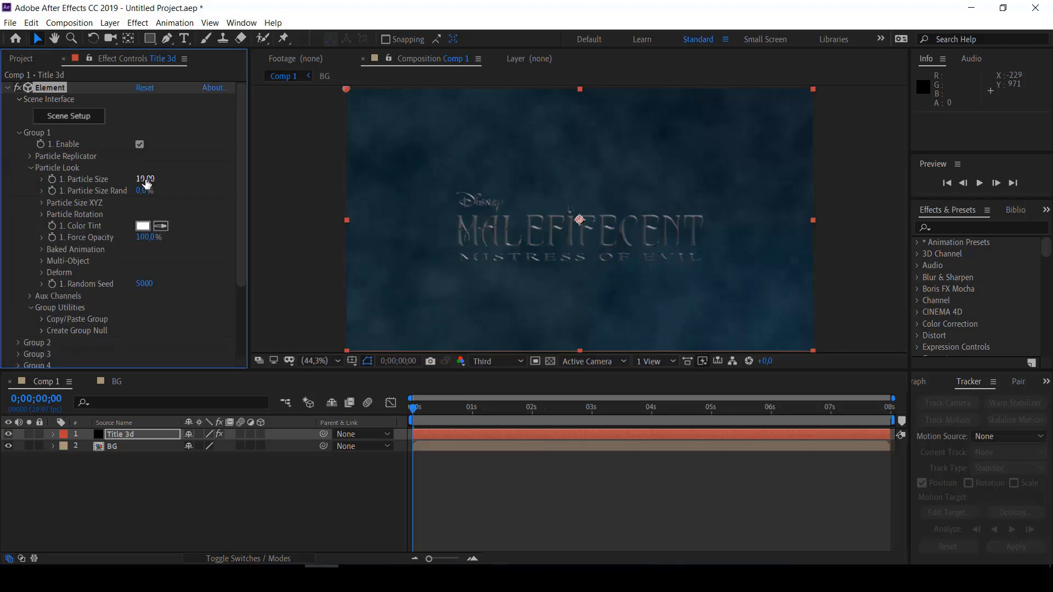
left_click(144, 178)
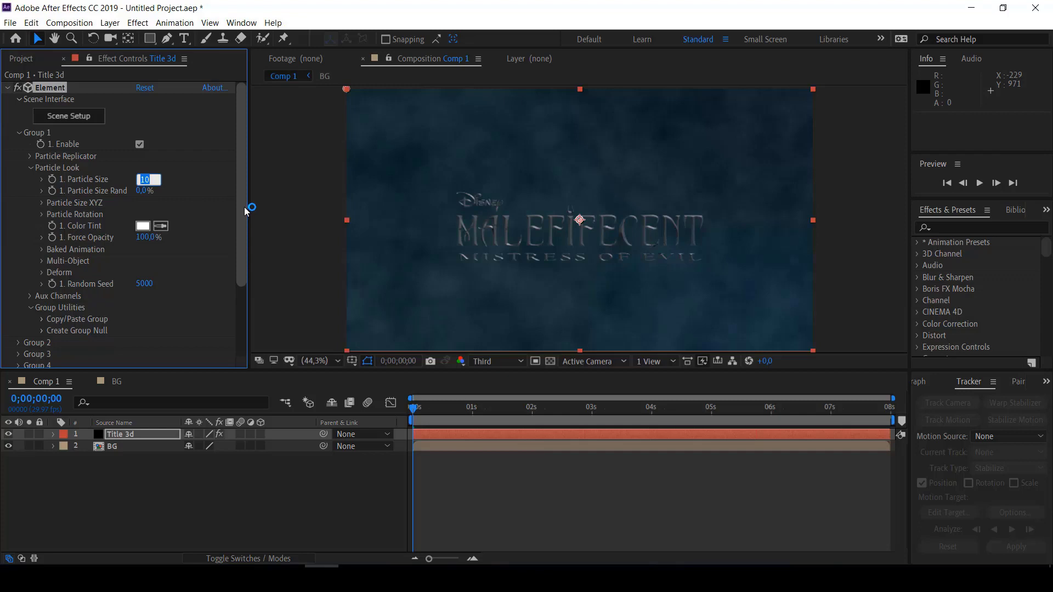
type("15")
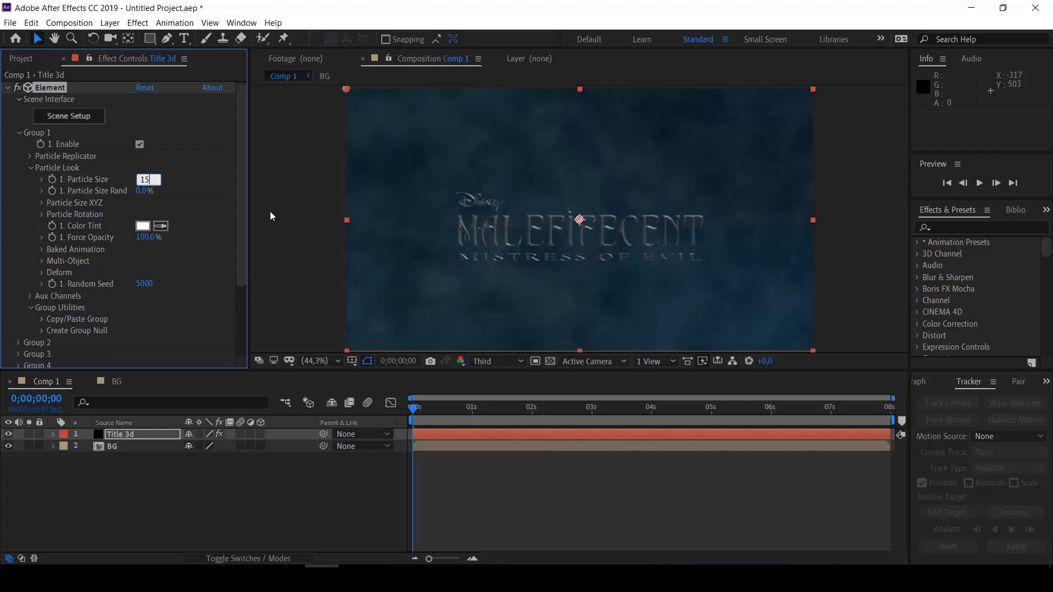
key("Return")
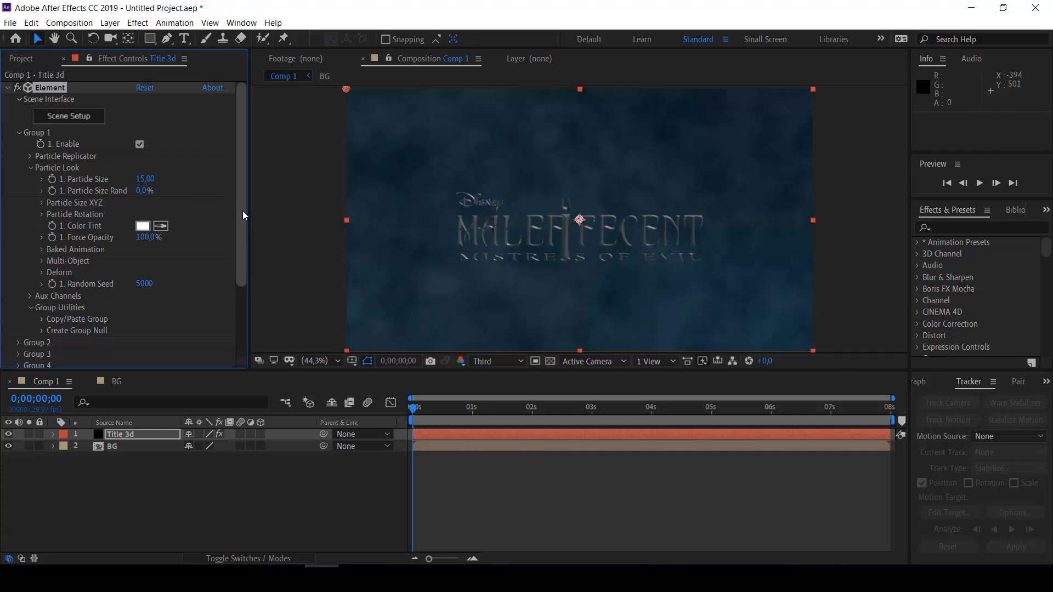
left_click(18, 133)
left_click(18, 145)
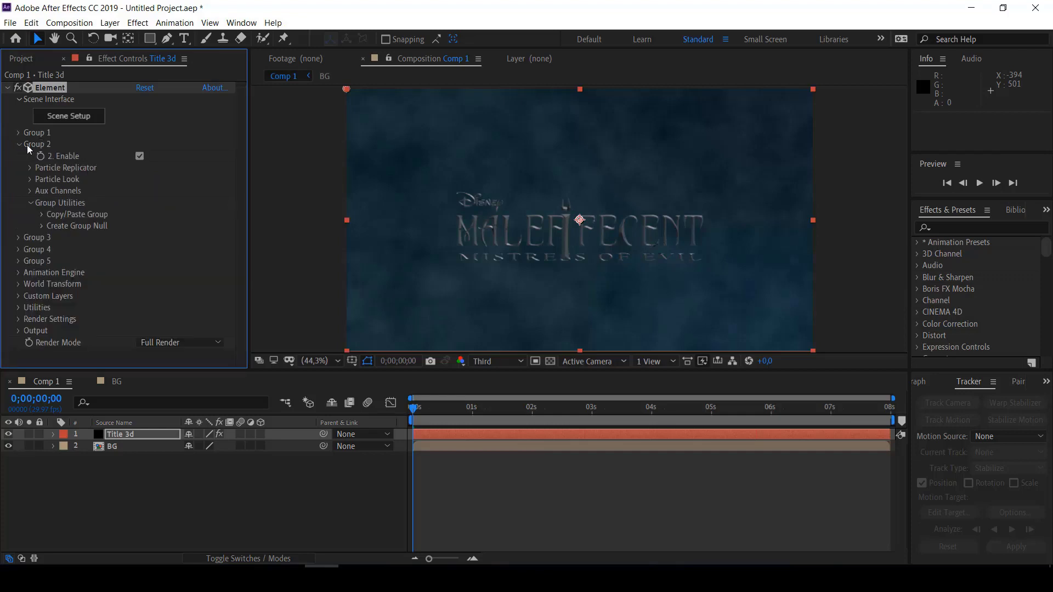
left_click(30, 179)
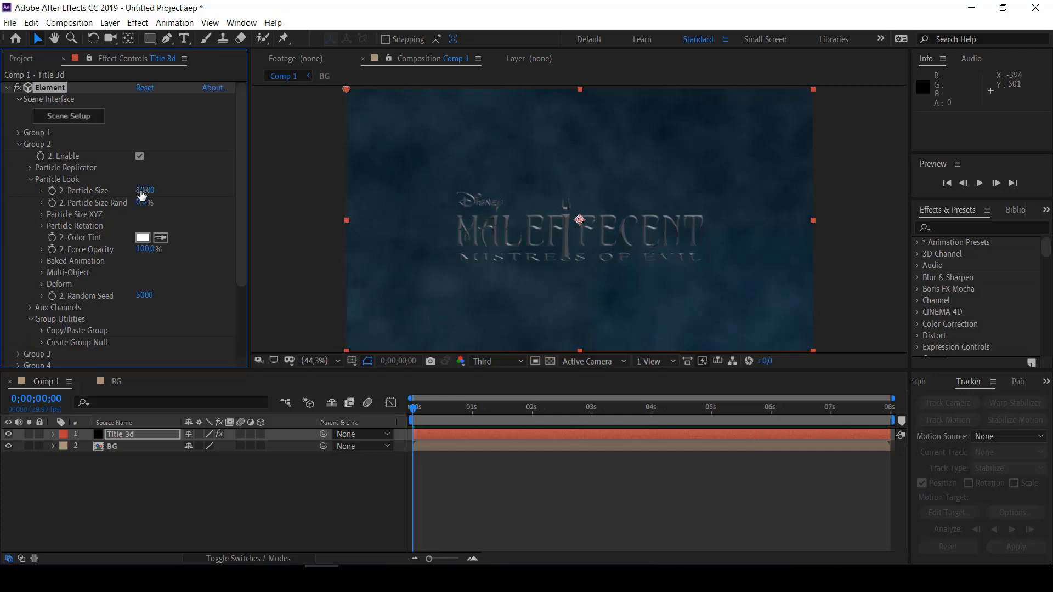
type("15")
key("Return")
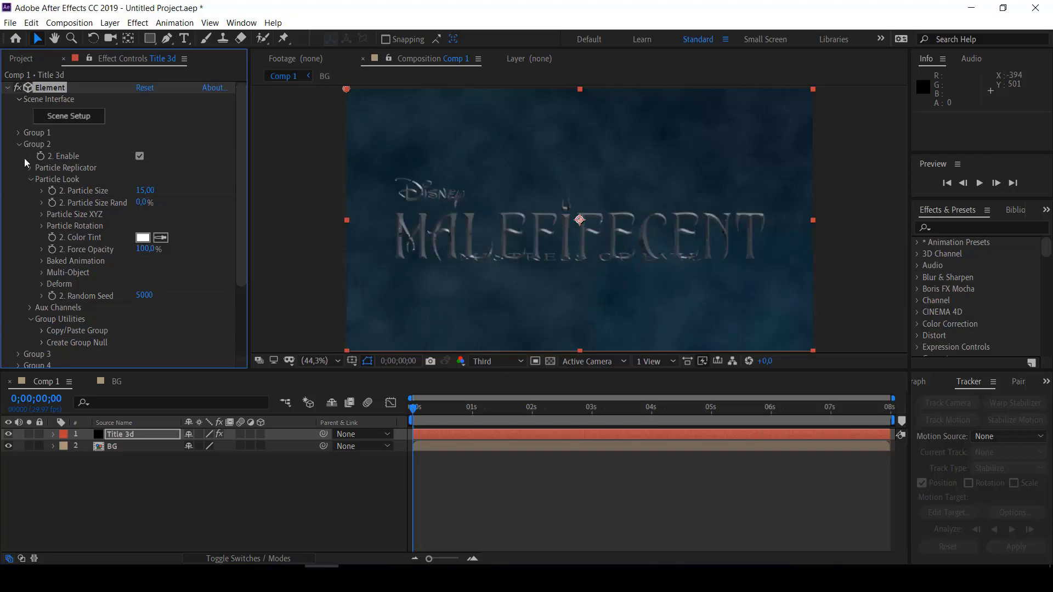
left_click(20, 144)
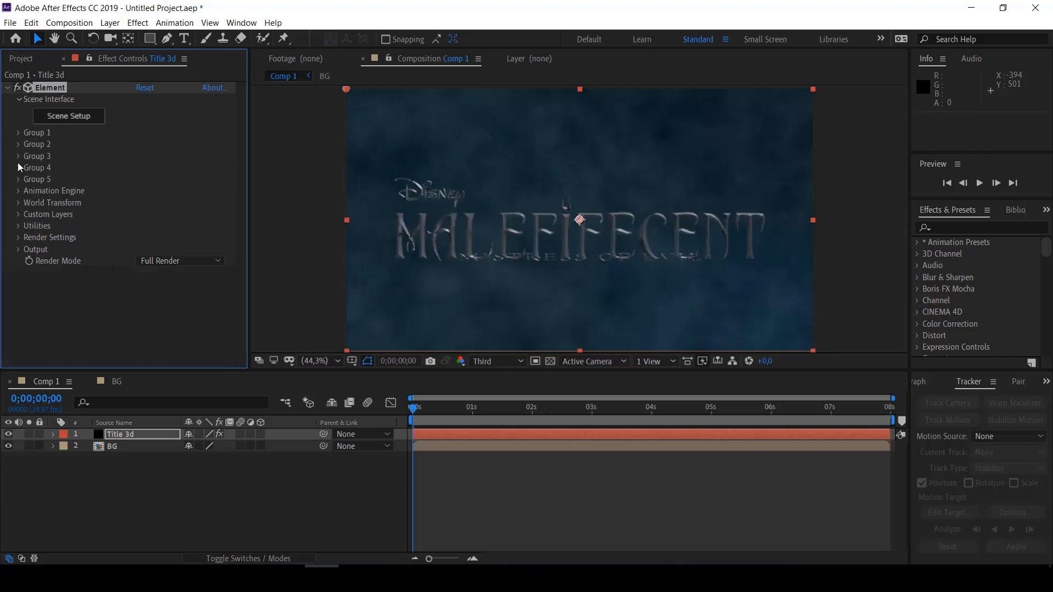
Set Group 3's Particle Size to 15 as well
left_click(18, 157)
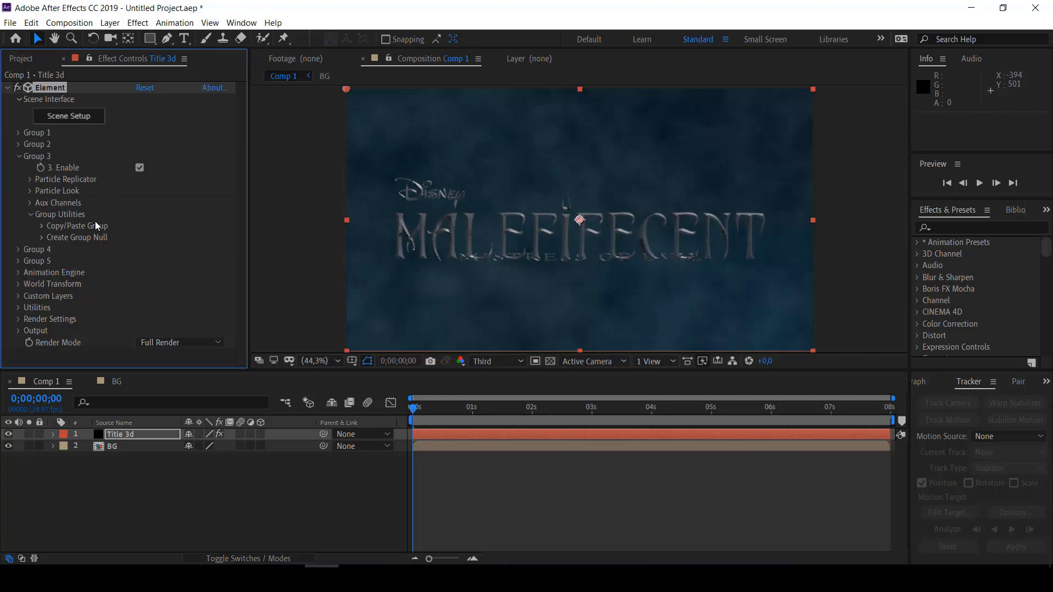
left_click(29, 191)
left_click(144, 203)
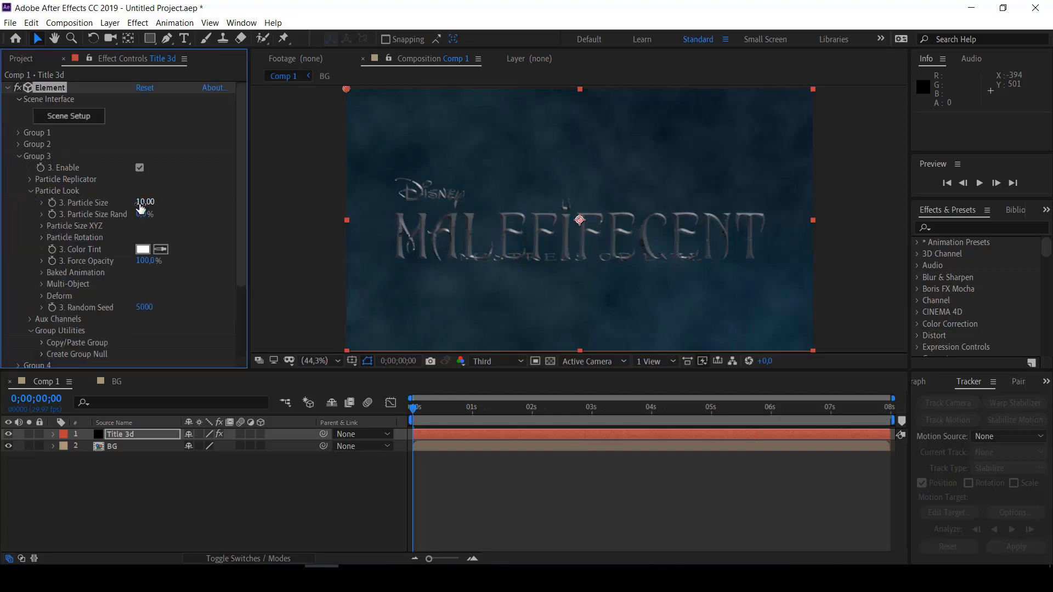
type("15")
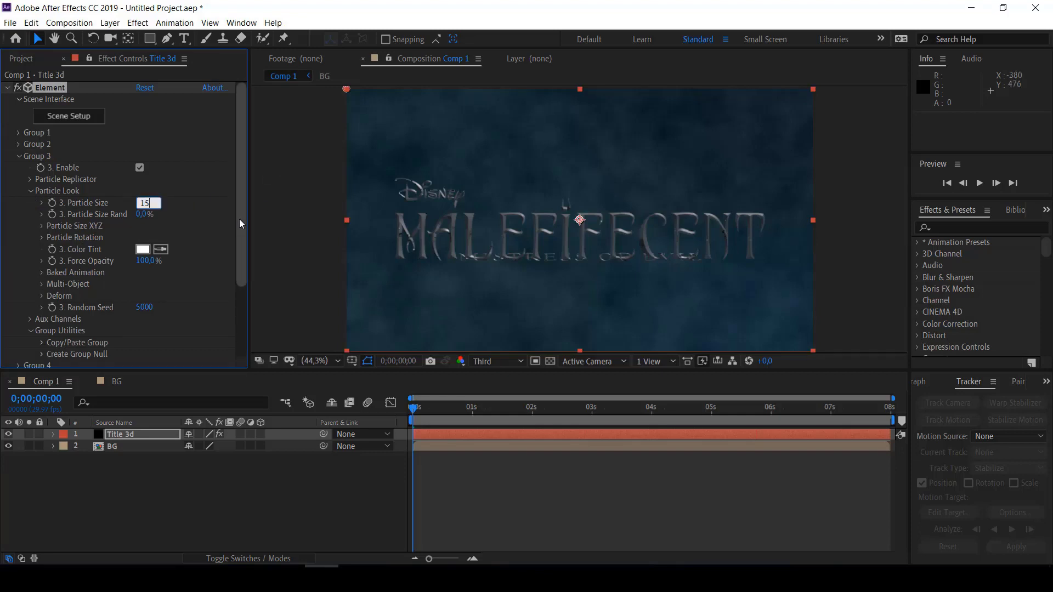
key("Return")
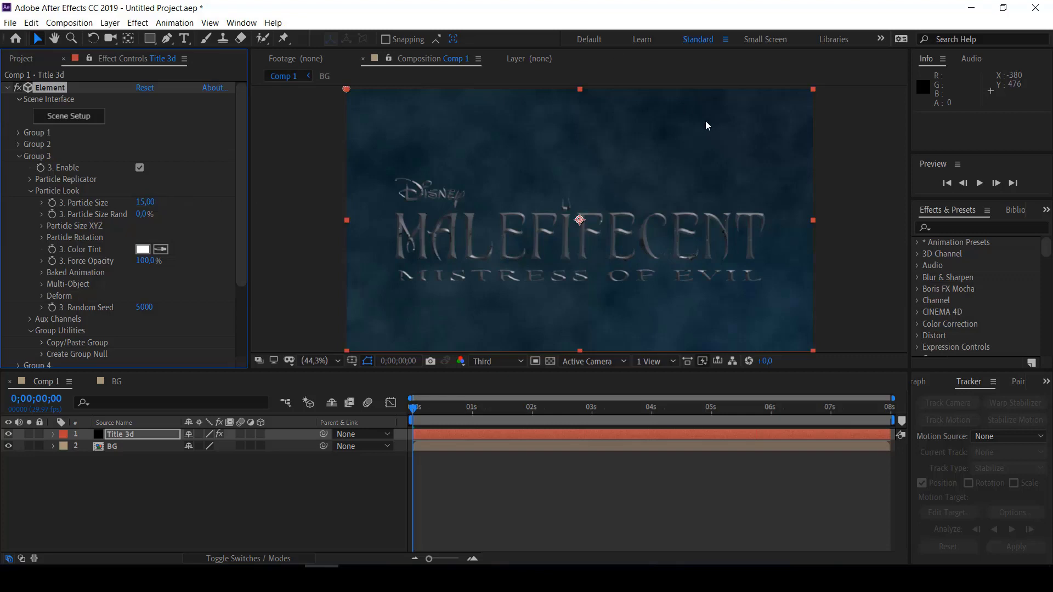
left_click(101, 502)
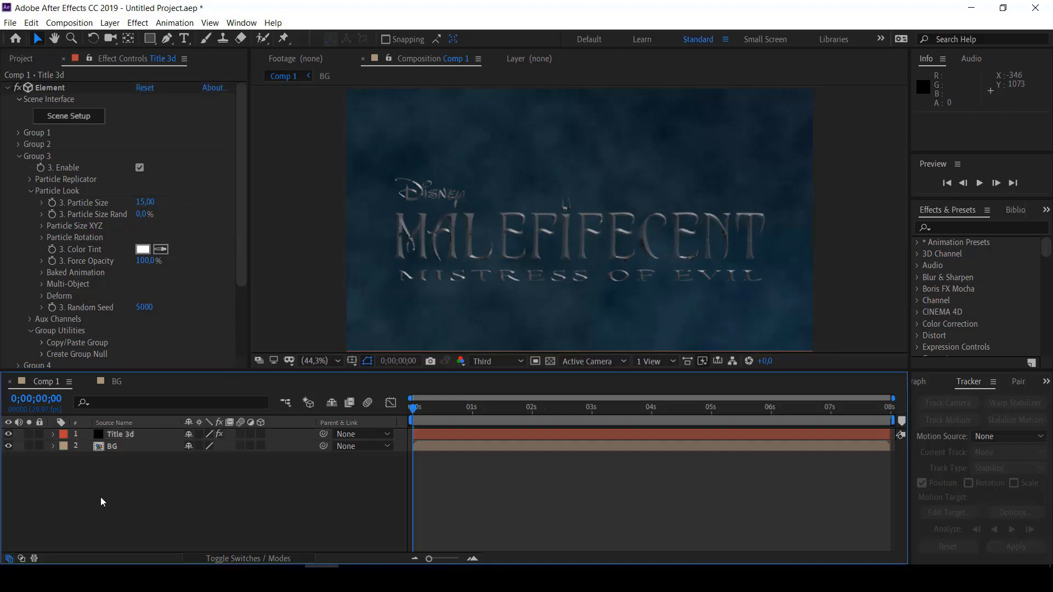
left_click(19, 133)
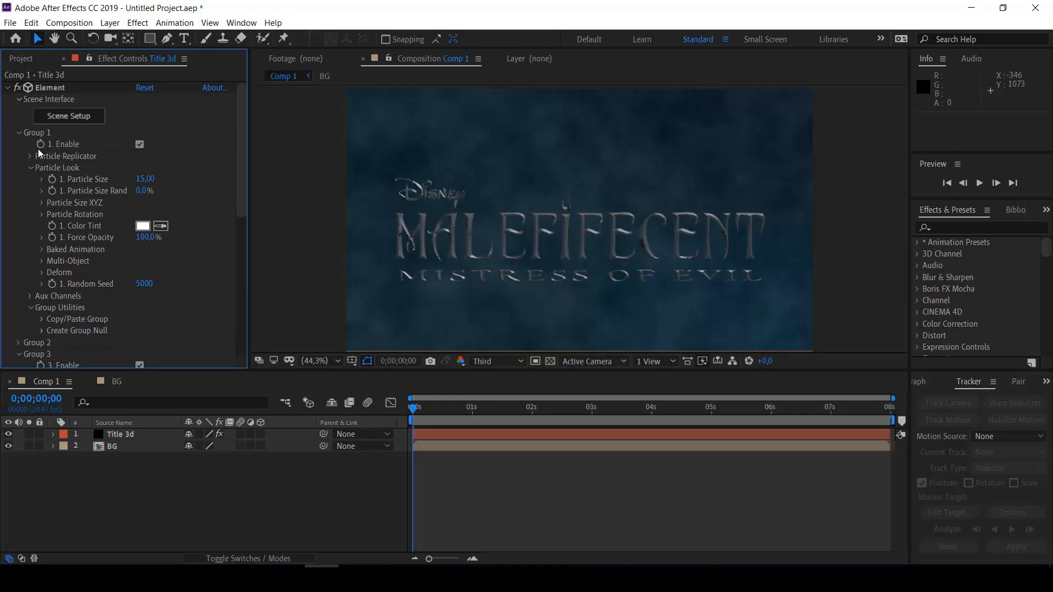
Create a Group Null for Element Group 1 and rename the new null layer LETTRE I
left_click(43, 331)
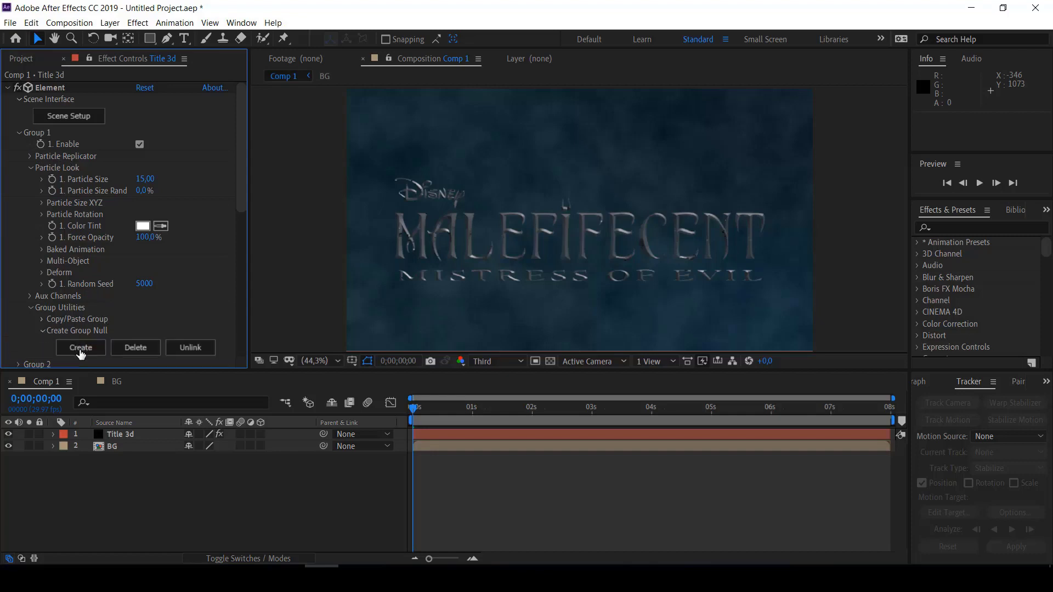
left_click(91, 350)
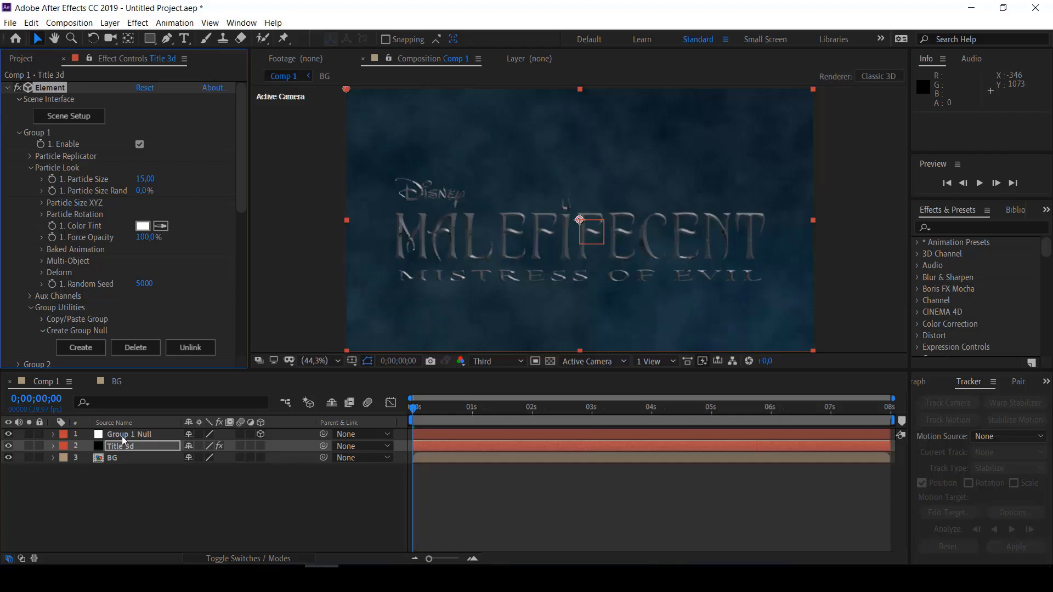
left_click(123, 434)
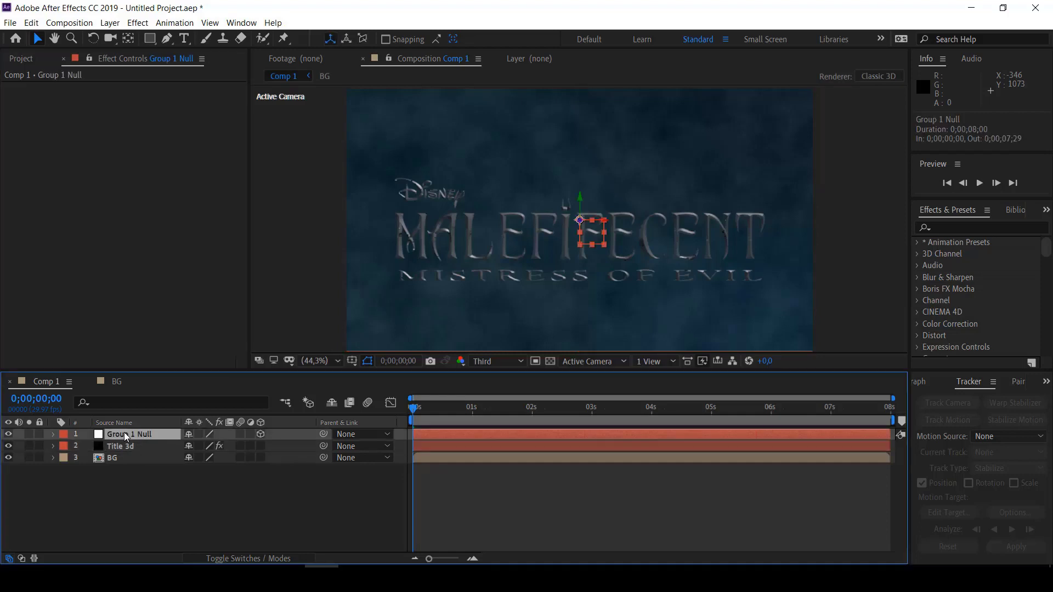
key("Return")
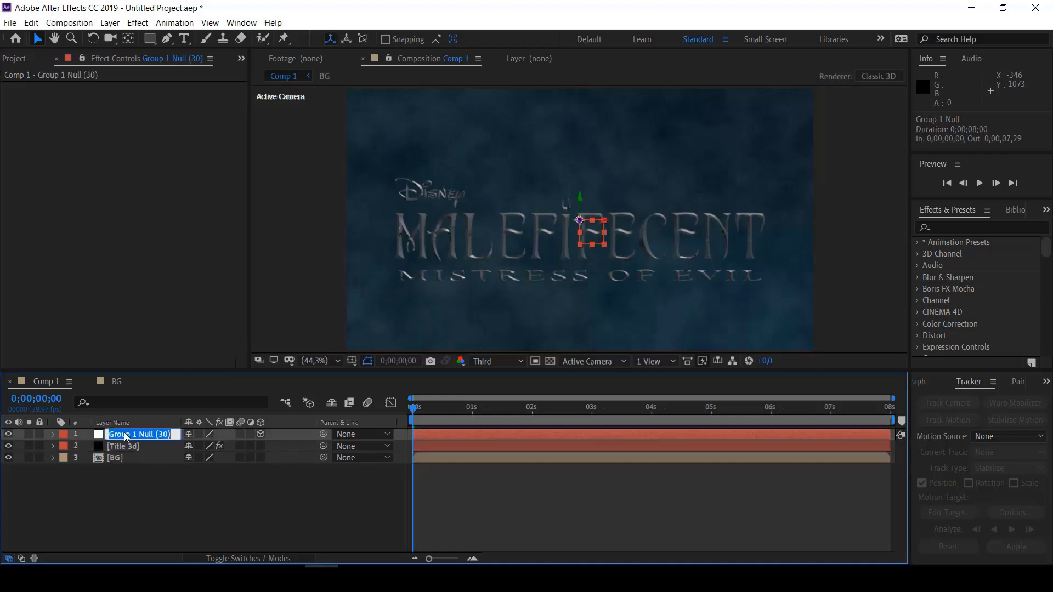
type("LETTRE I")
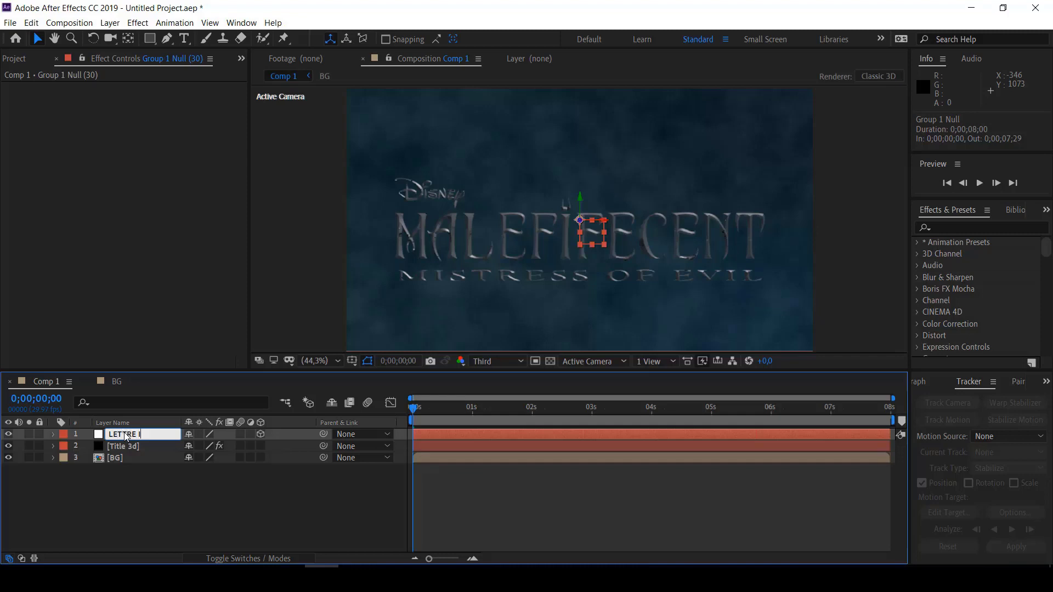
key("Return")
left_click(179, 522)
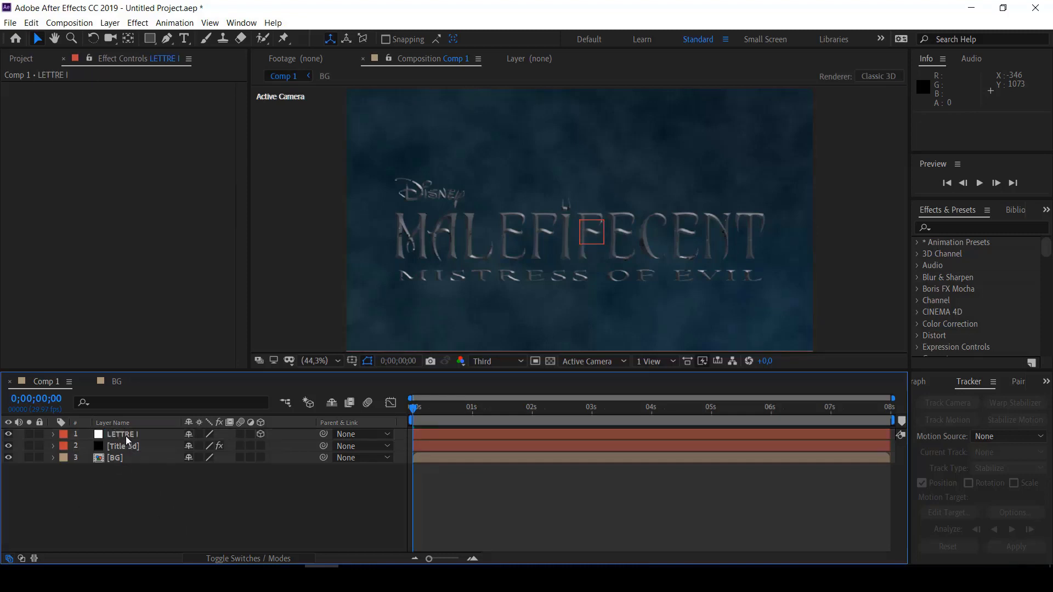
left_click(126, 436)
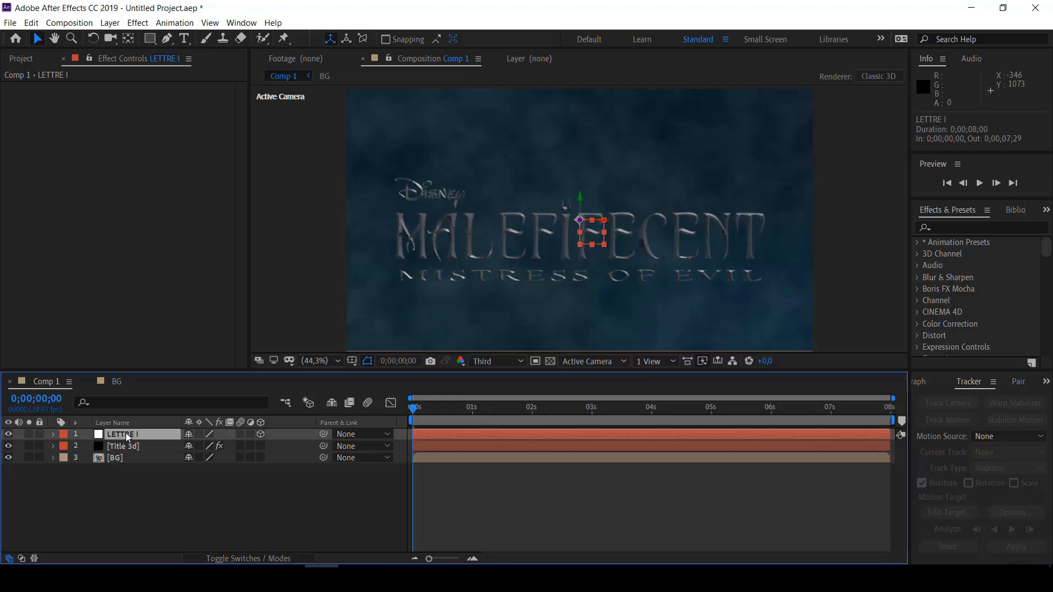
Move the LETTRE I null's anchor point onto the stem of the letter I
left_click(128, 38)
scroll(581, 222, "up", 5)
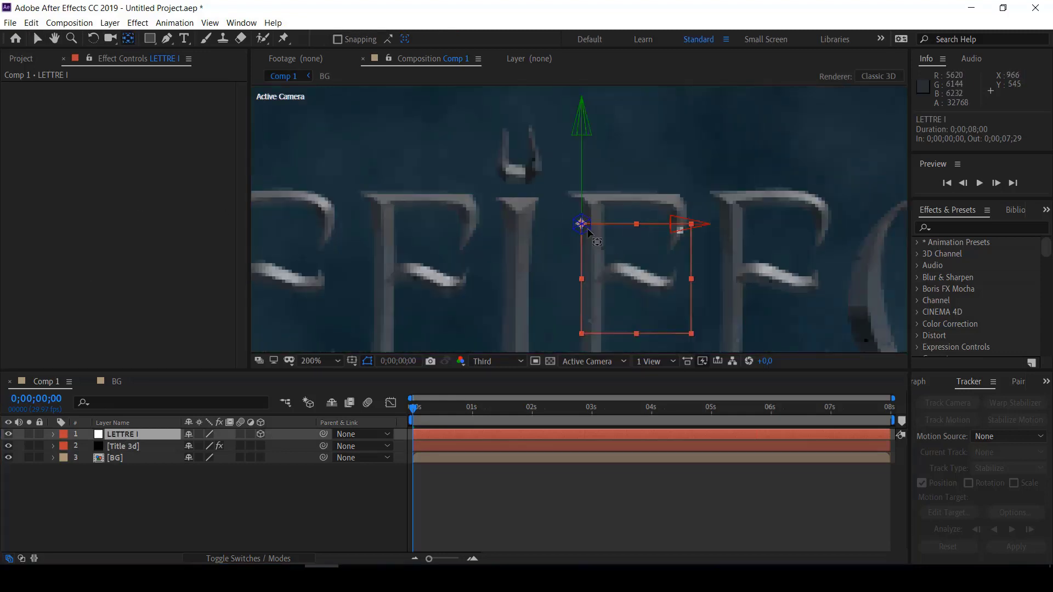
left_click_drag(588, 230, 546, 227)
key("Caps_Lock")
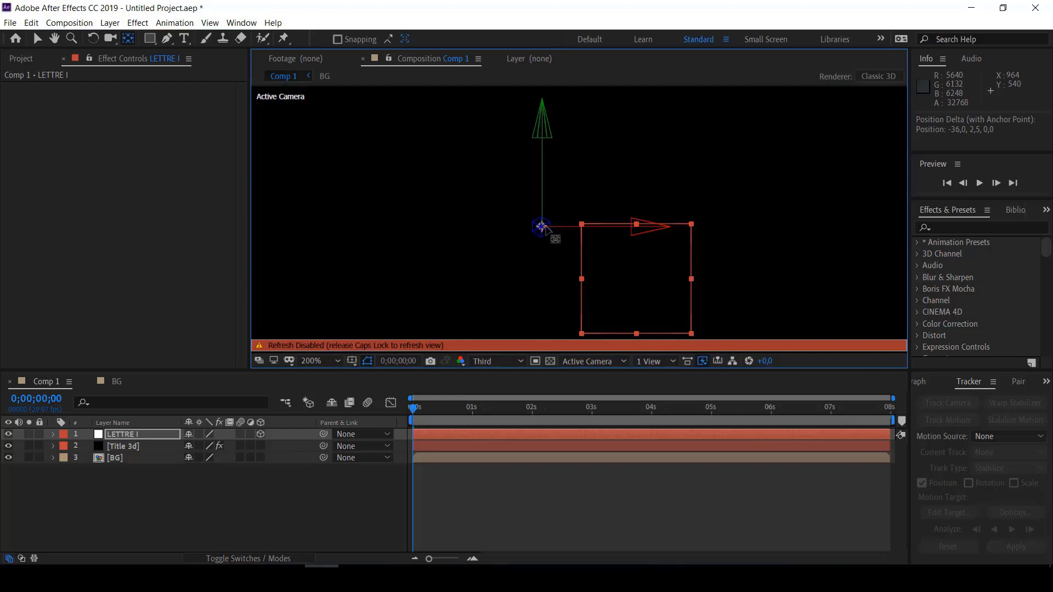
key("Caps_Lock")
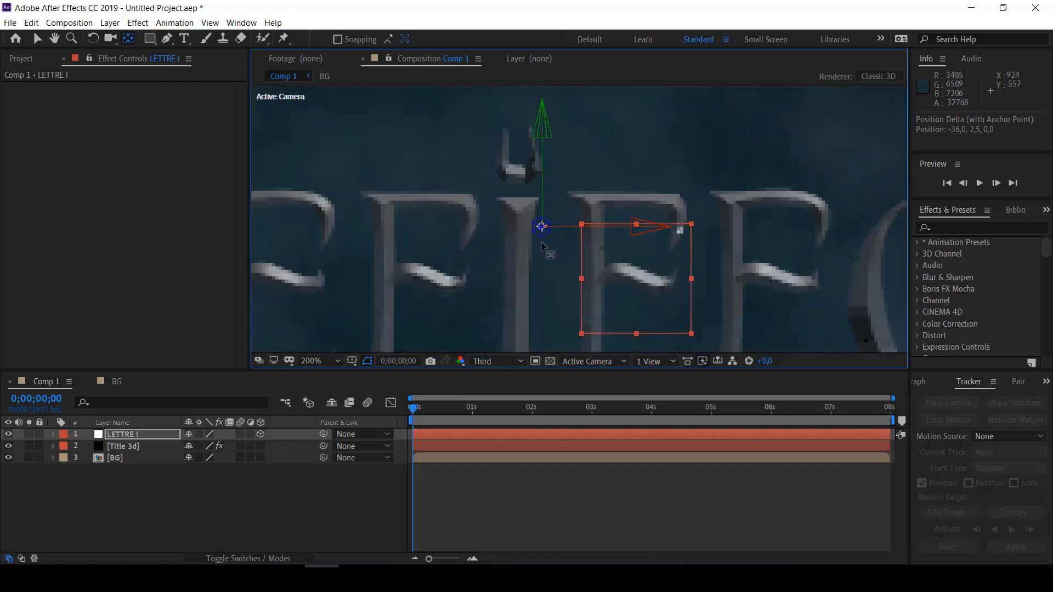
left_click_drag(539, 228, 517, 303)
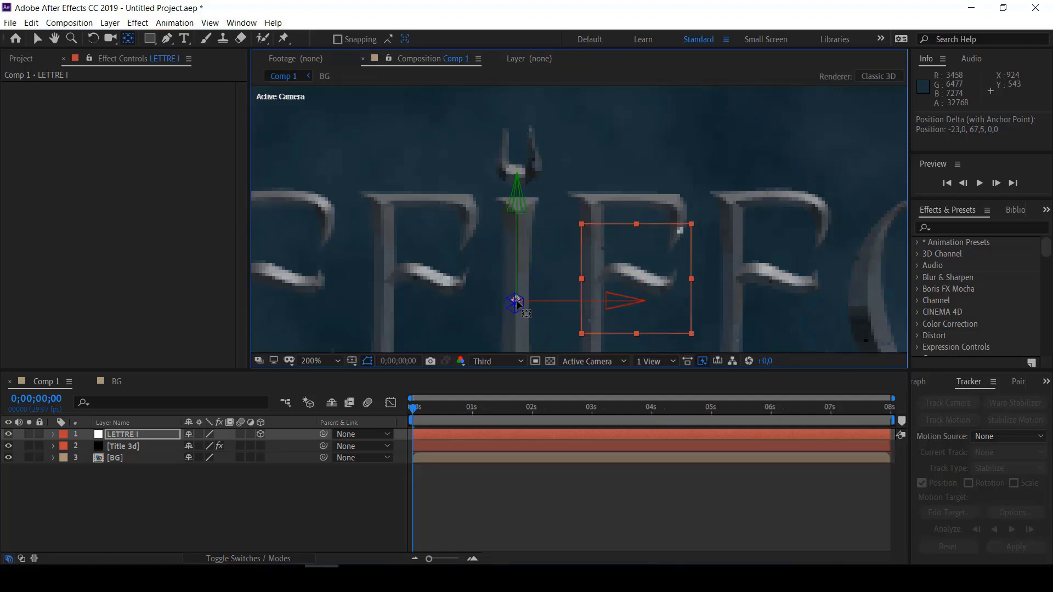
Set the viewer preview resolution to Half and return to the Selection tool
left_click(496, 361)
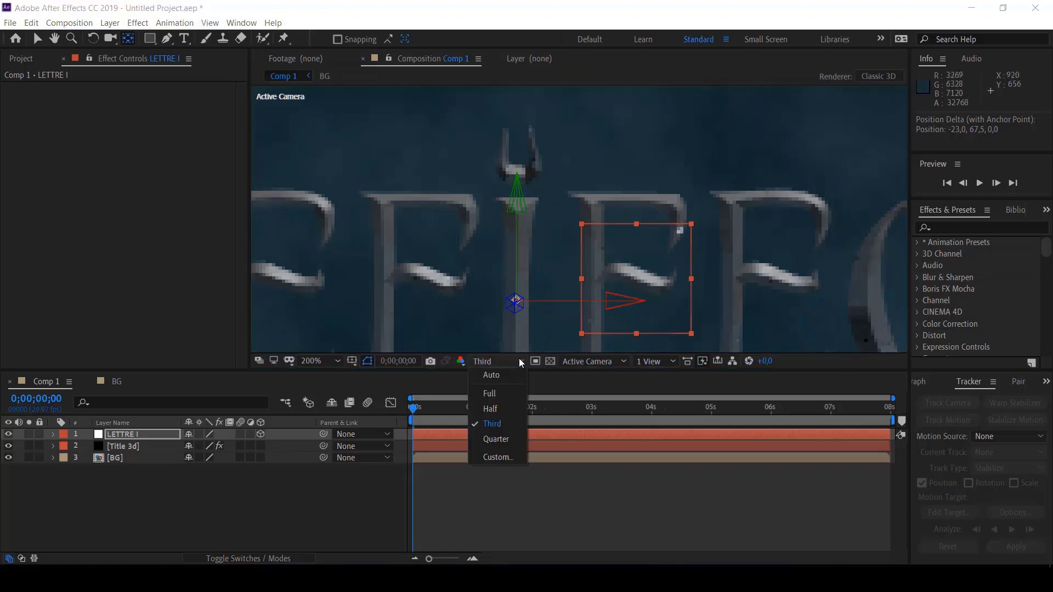
left_click(505, 407)
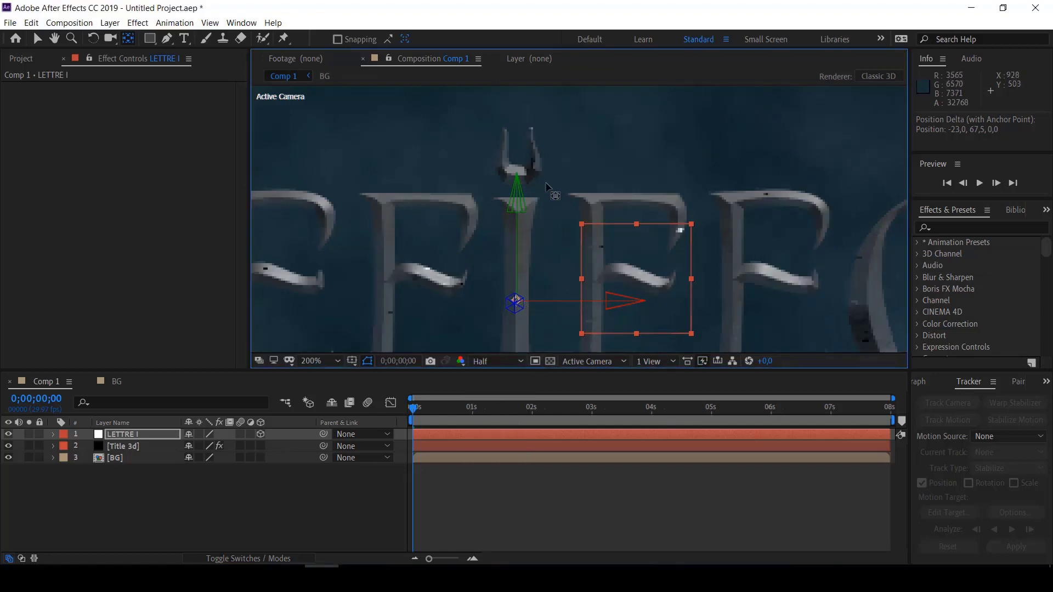
scroll(549, 189, "down", 4)
scroll(547, 188, "up", 2)
scroll(547, 188, "down", 4)
scroll(547, 188, "up", 2)
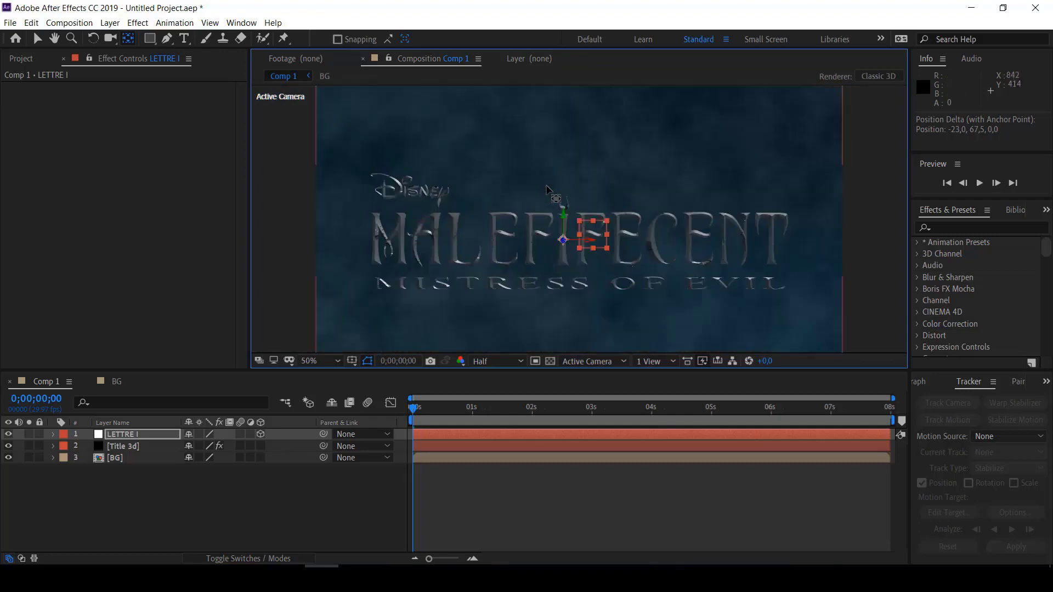
scroll(546, 188, "down", 1)
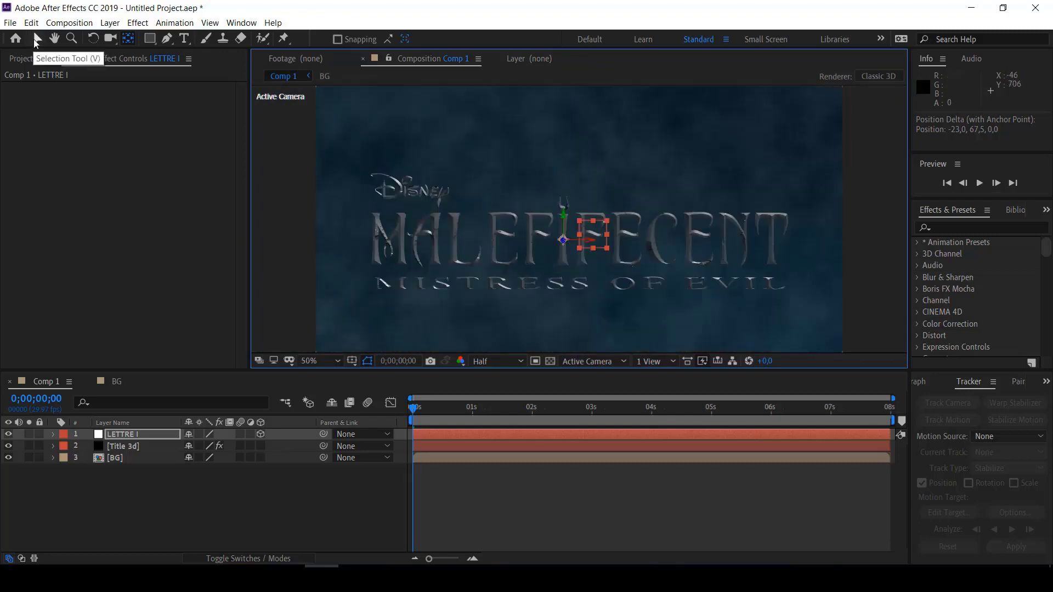
left_click(34, 40)
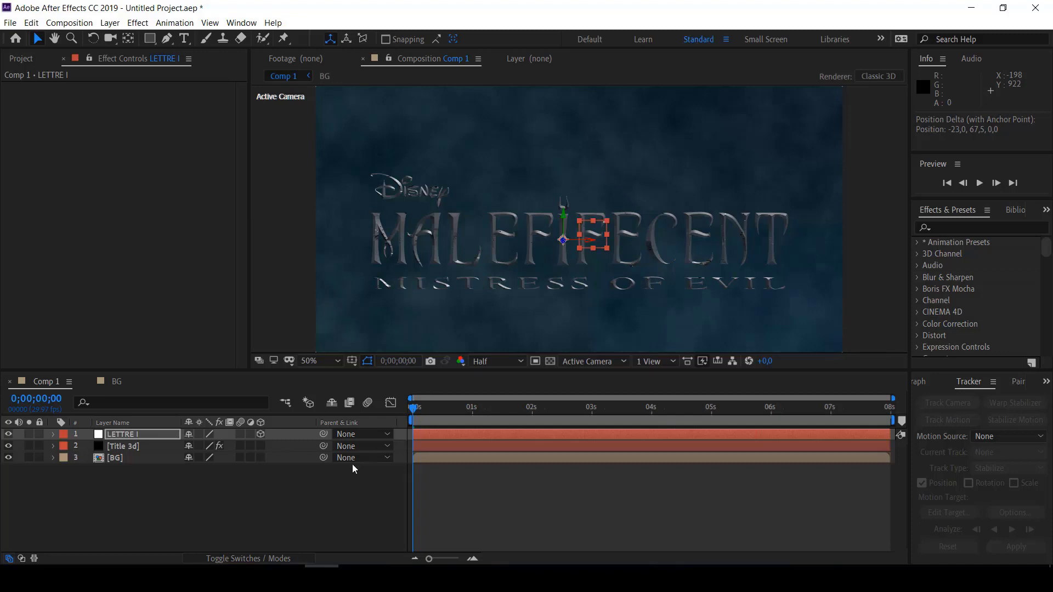
Set a Position keyframe on LETTRE I at 3 seconds
key("p")
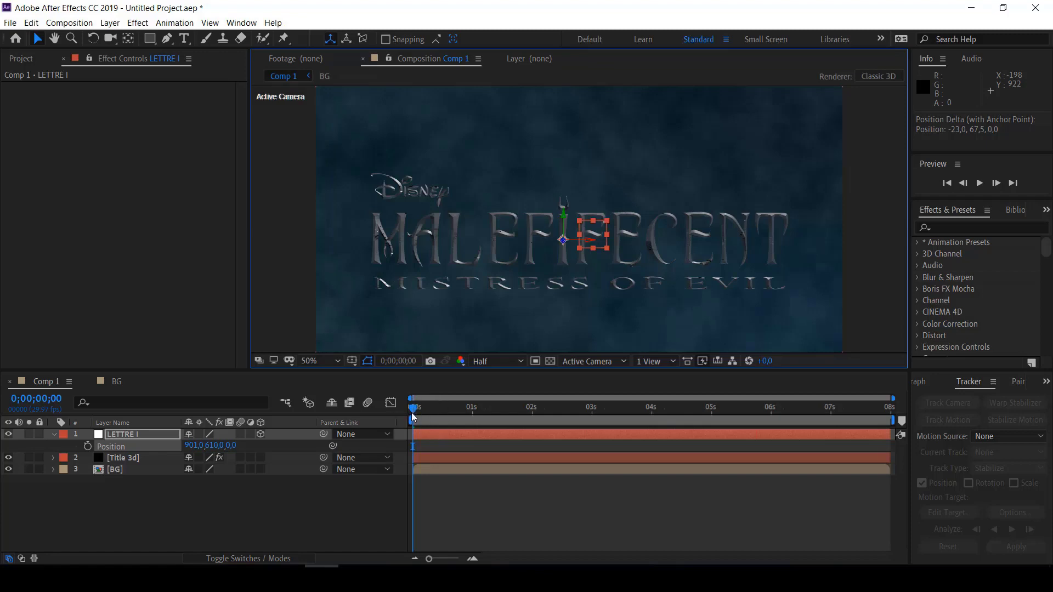
left_click_drag(412, 414, 531, 421)
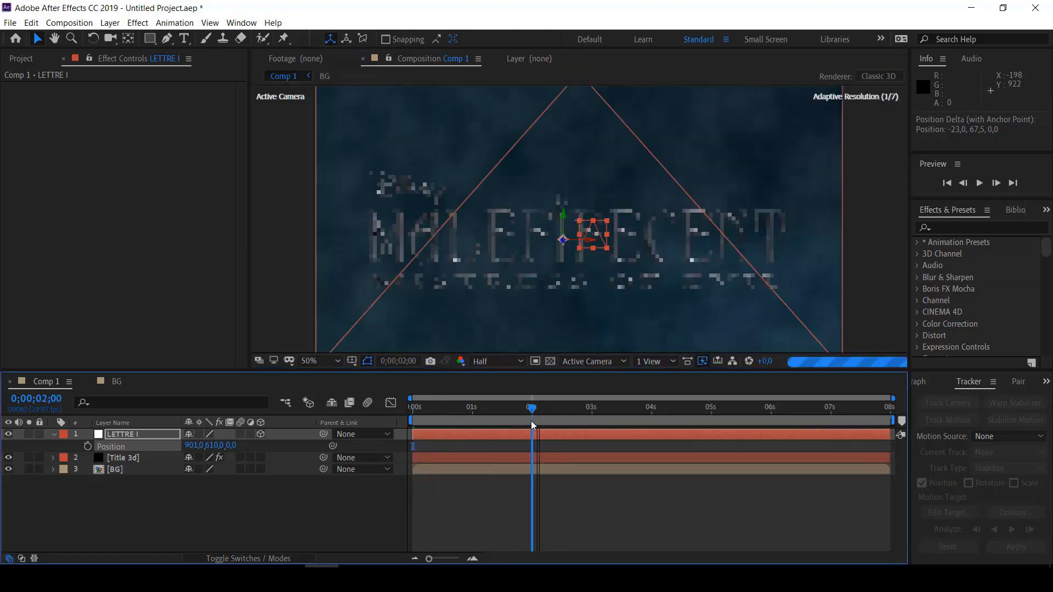
key("Page_Up")
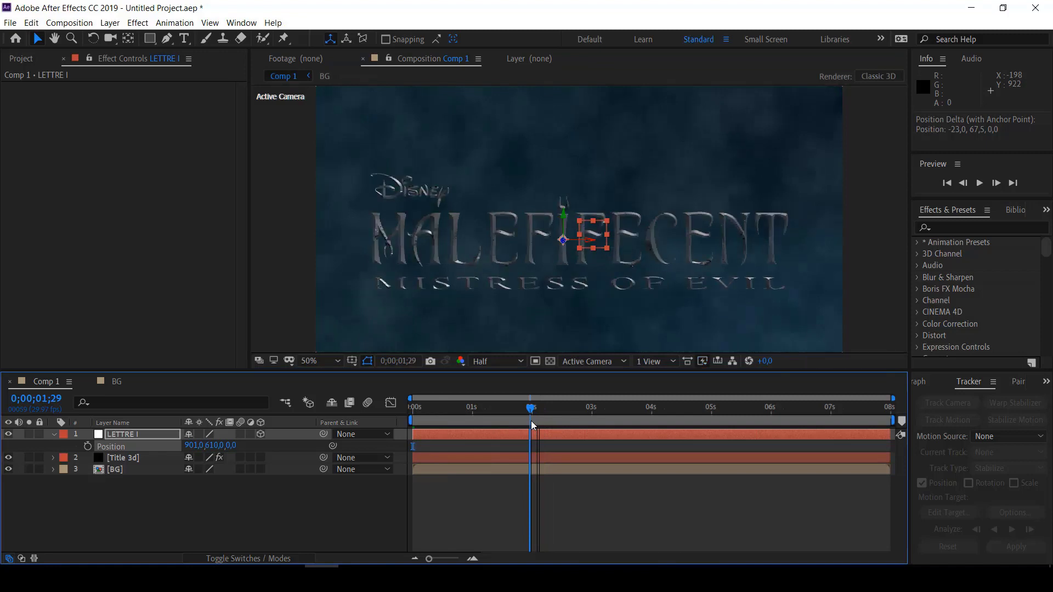
left_click_drag(531, 421, 592, 418)
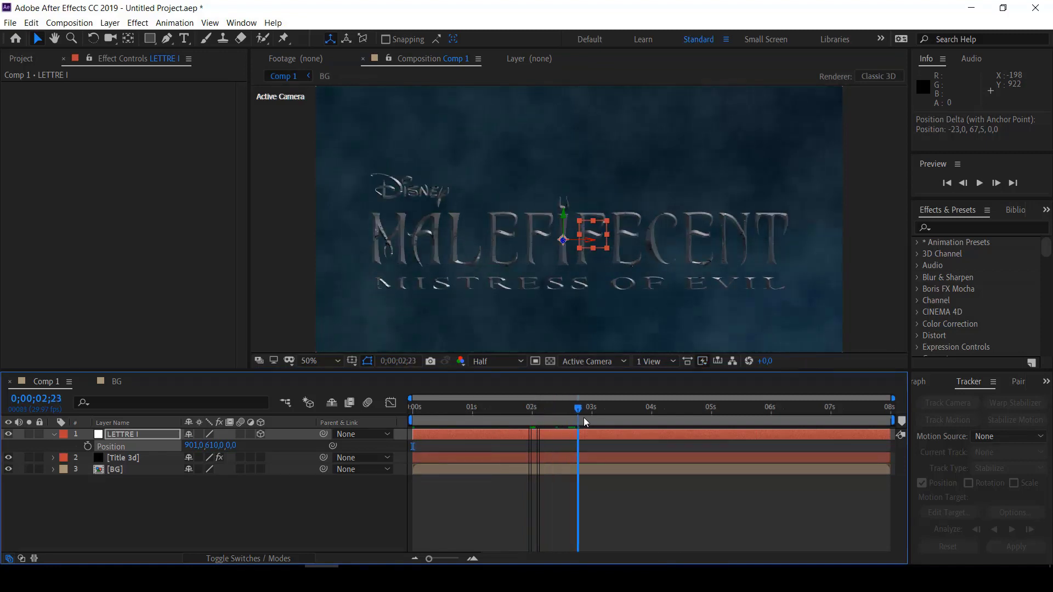
left_click(87, 445)
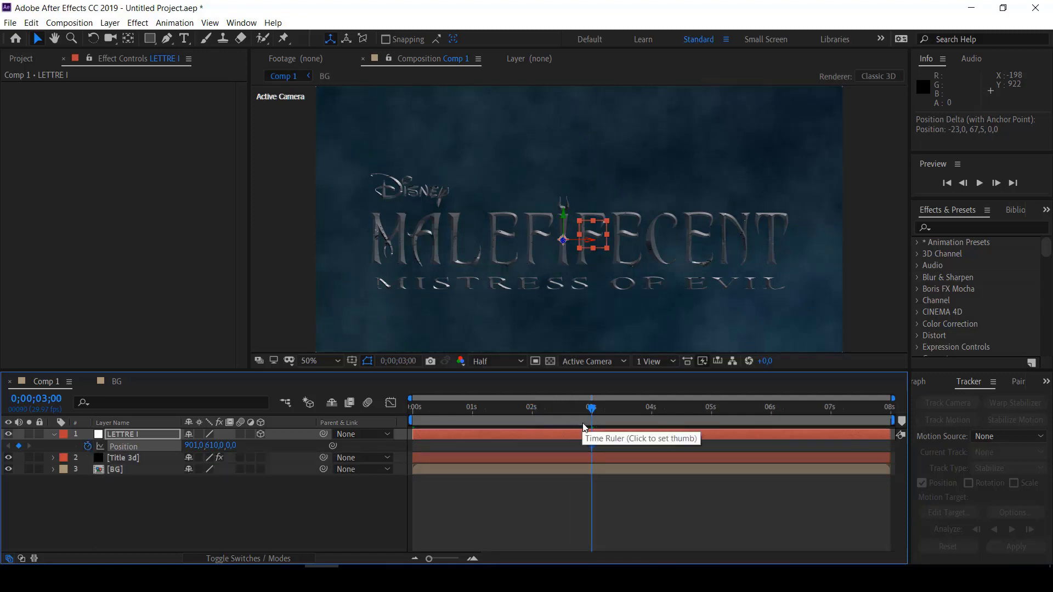
At 0 seconds, pull the letter I toward the camera to Z Position about -2161
left_click_drag(589, 412, 403, 411)
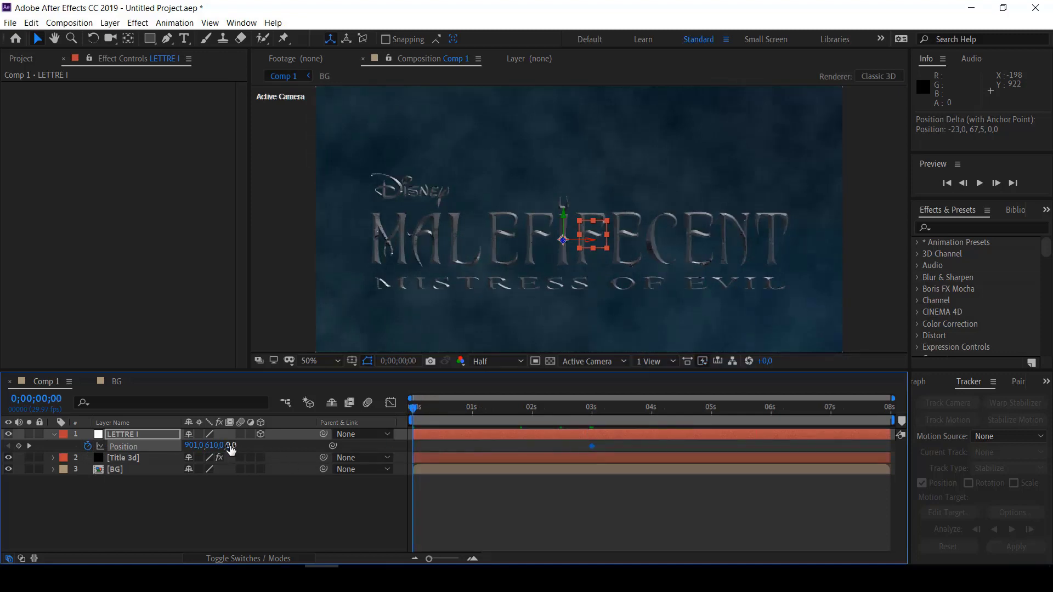
left_click_drag(229, 445, 181, 446)
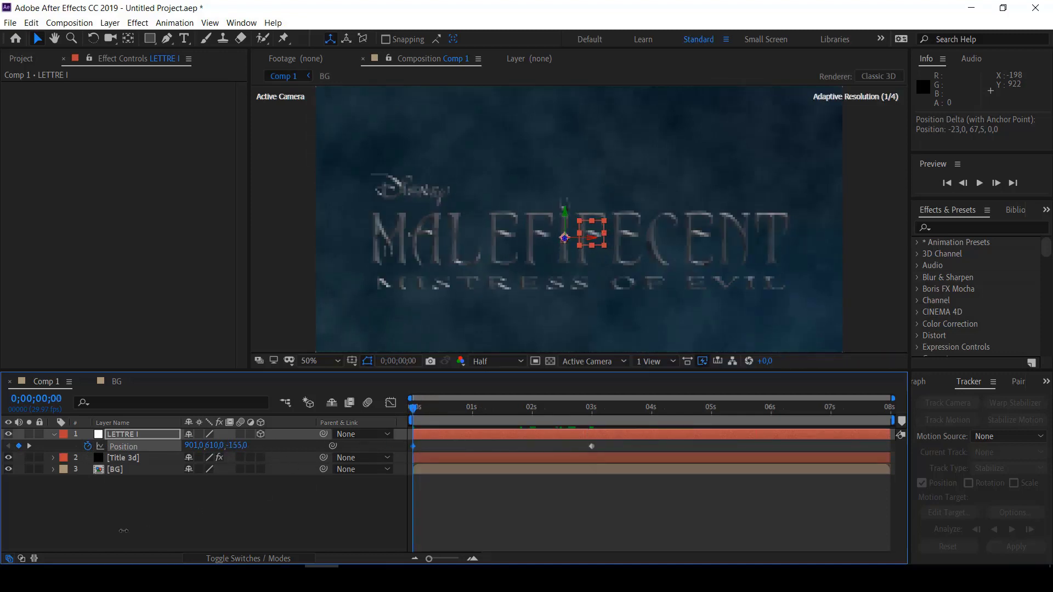
mouse_move(228, 476)
left_mouse_down()
mouse_move(235, 454)
mouse_move(843, 25)
left_mouse_up()
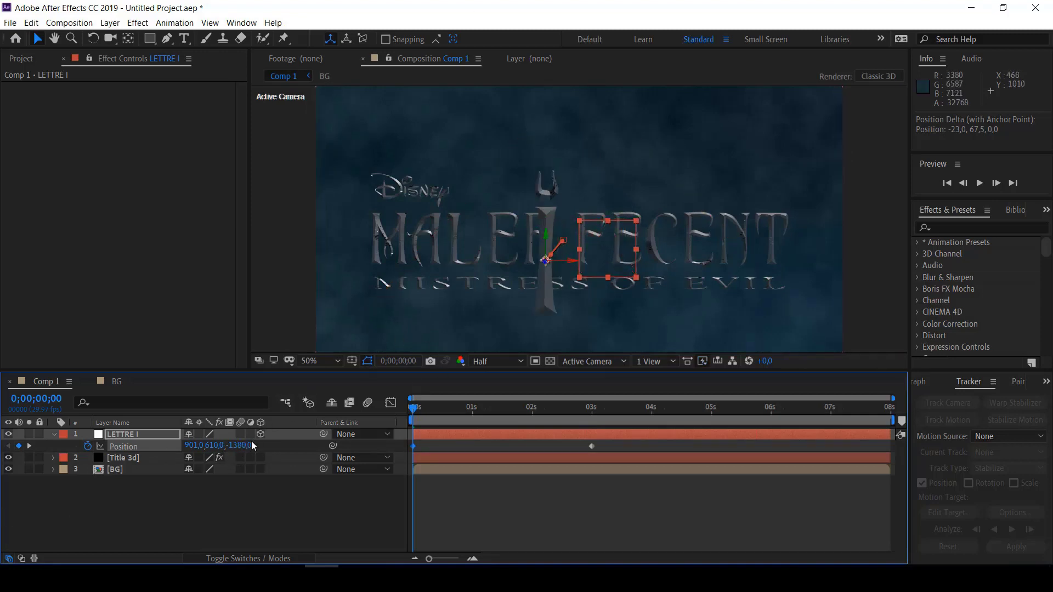
mouse_move(233, 446)
left_mouse_down()
mouse_move(245, 455)
mouse_move(144, 467)
left_mouse_up()
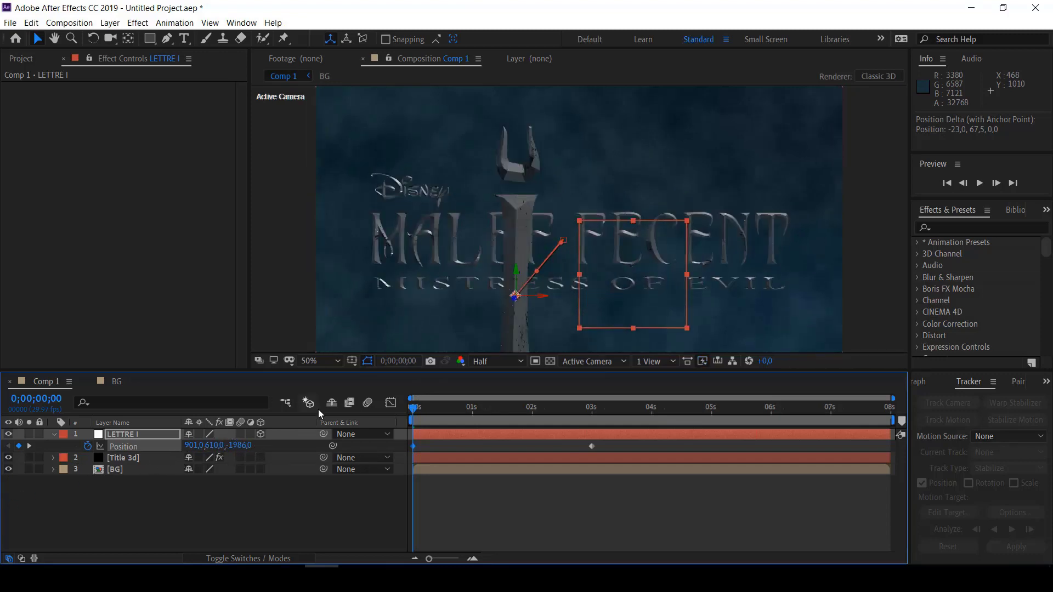
left_click_drag(246, 446, 164, 450)
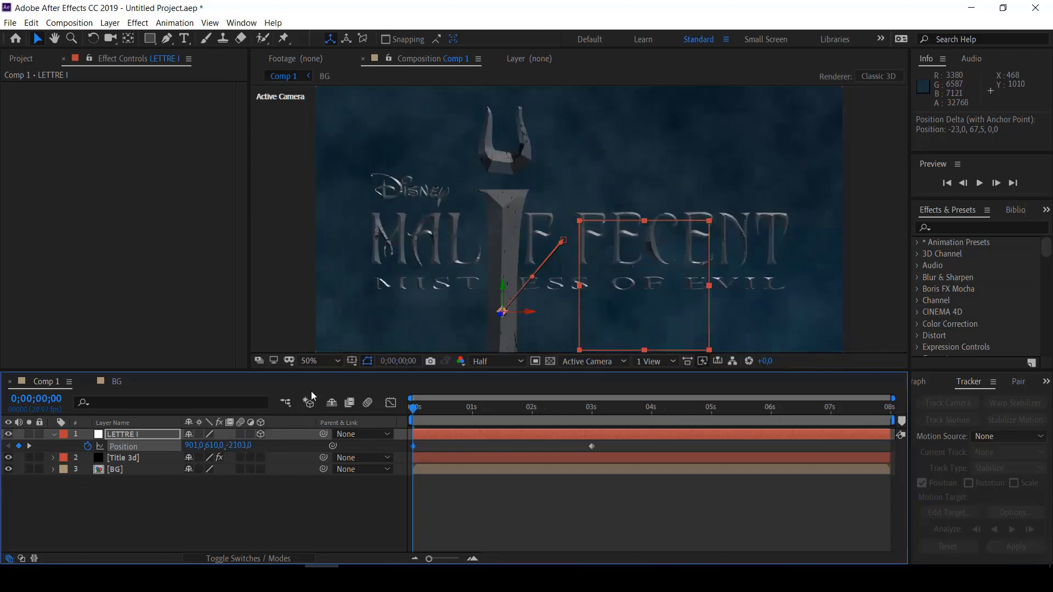
mouse_move(242, 450)
left_mouse_down()
mouse_move(211, 451)
mouse_move(230, 449)
left_mouse_up()
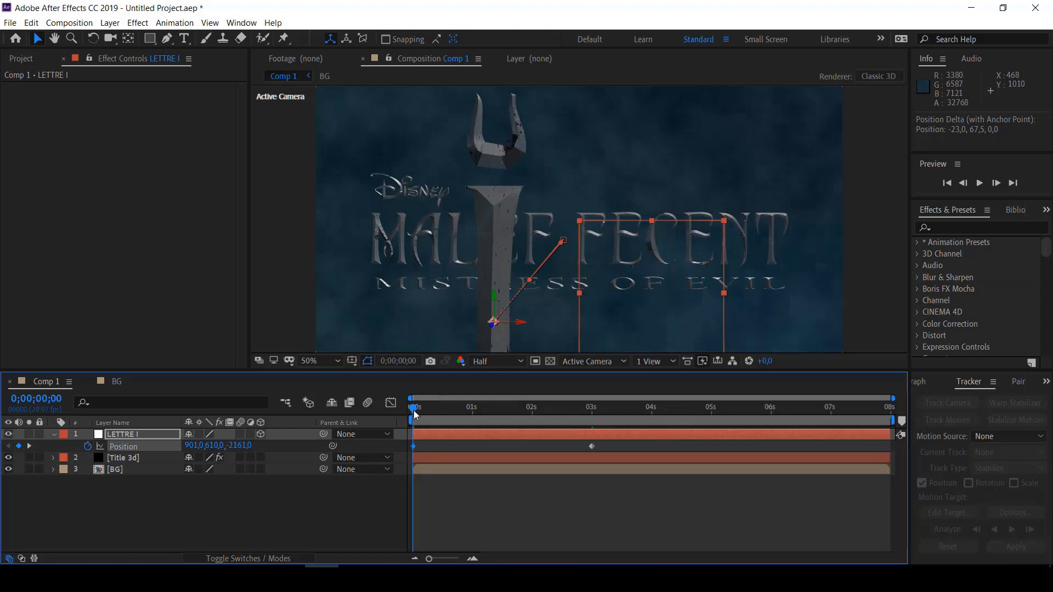
left_click_drag(413, 410, 505, 409)
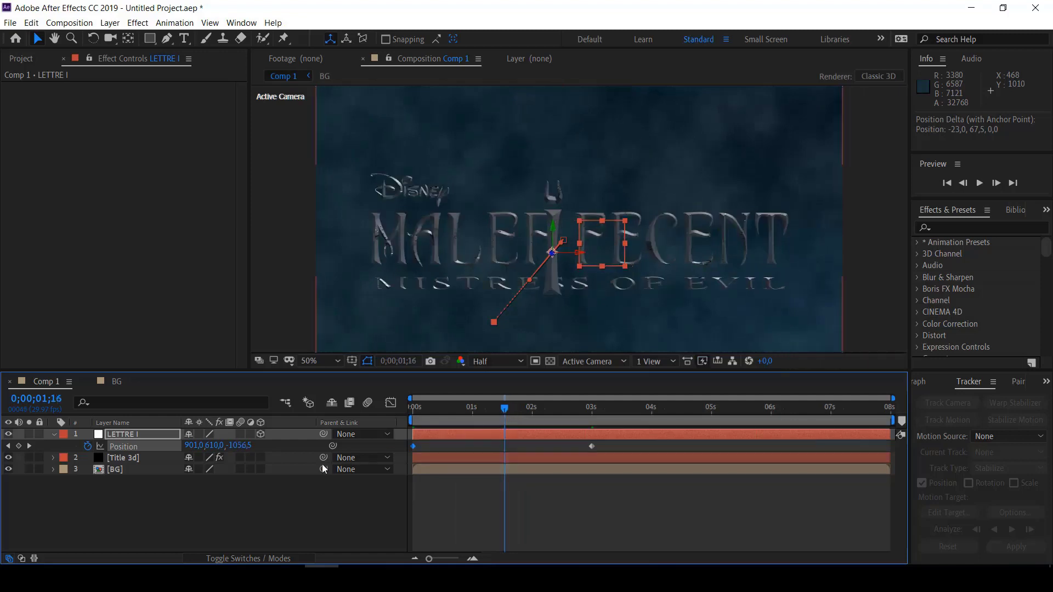
Keyframe LETTRE I's Y Rotation at 180° near 1;16 and 0° at 3s, then preview
key("r")
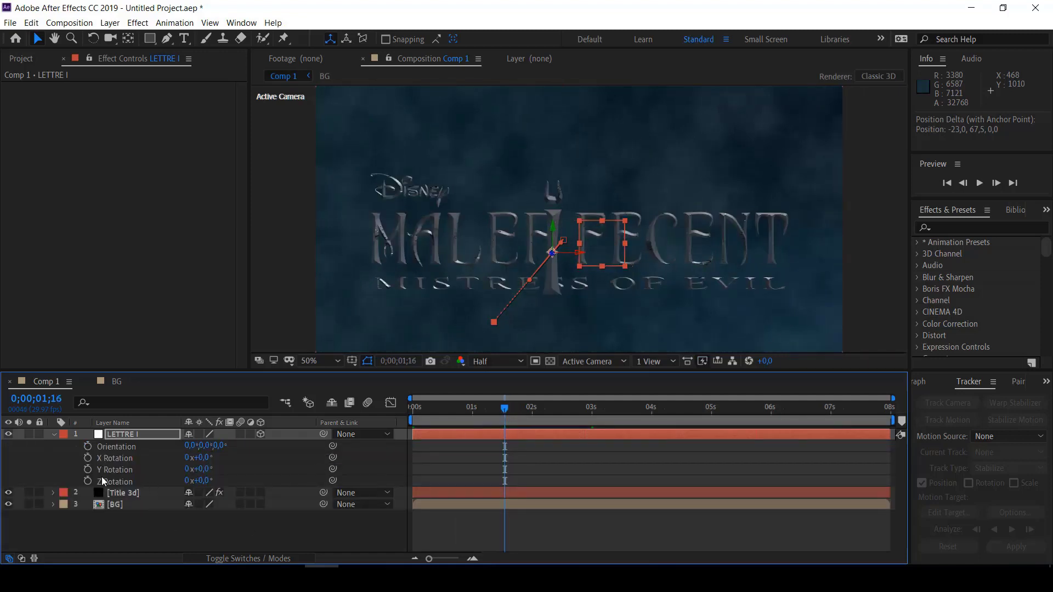
left_click(89, 469)
type("180")
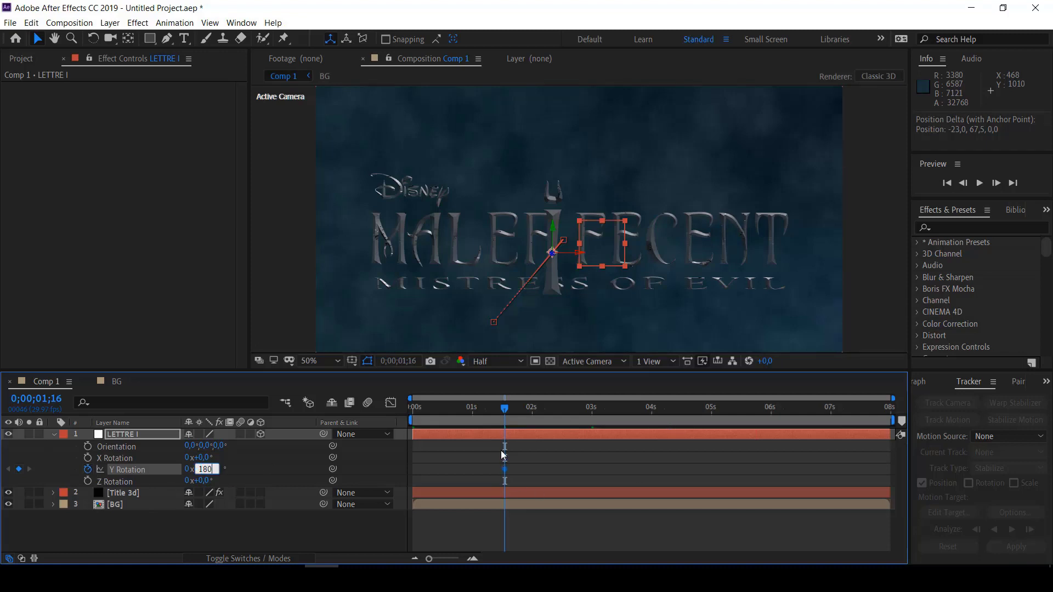
key("Return")
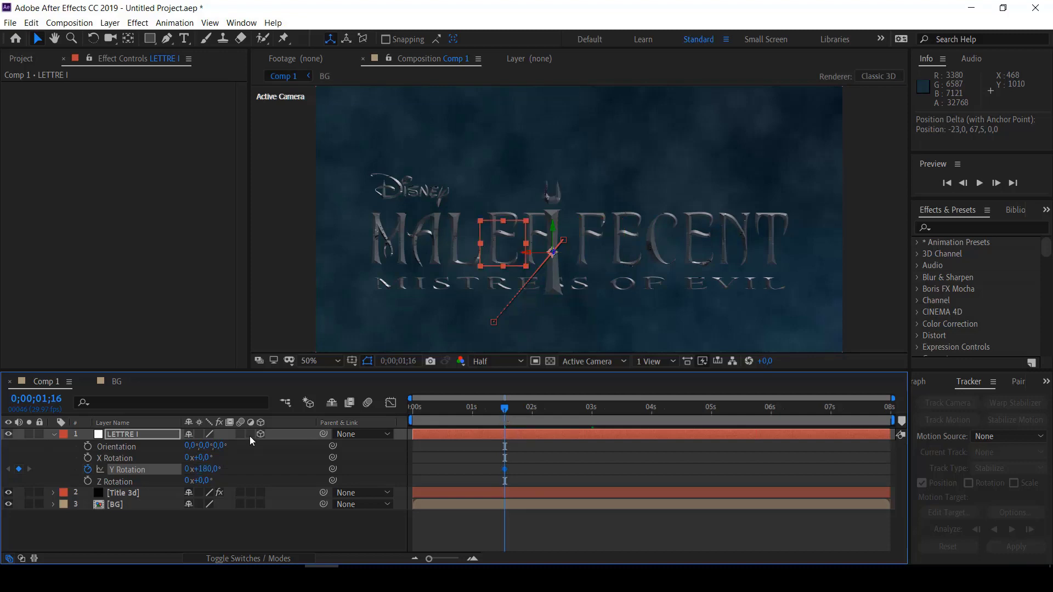
key("u")
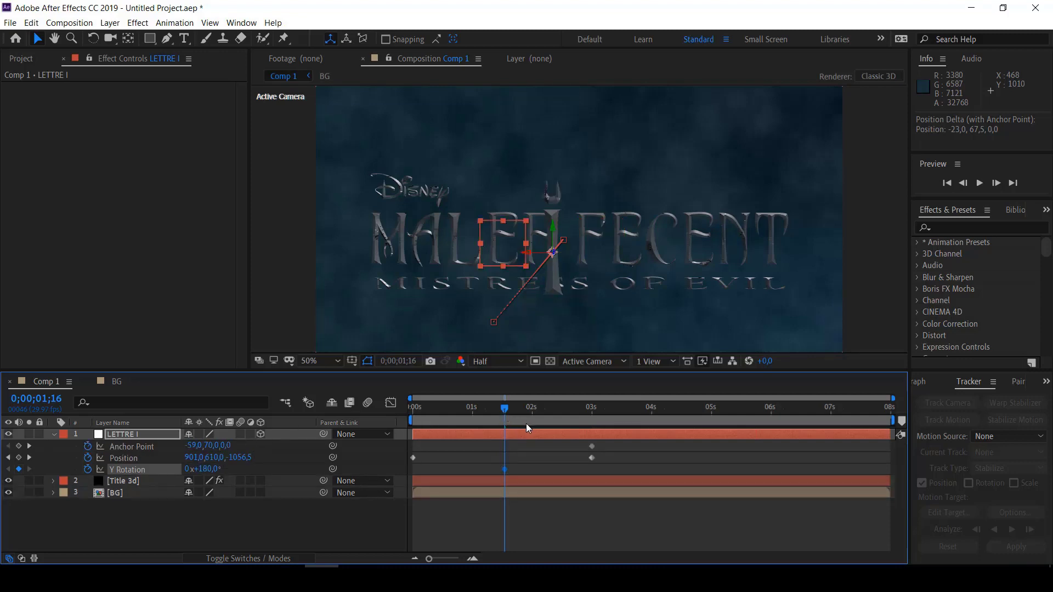
left_click_drag(506, 411, 590, 414)
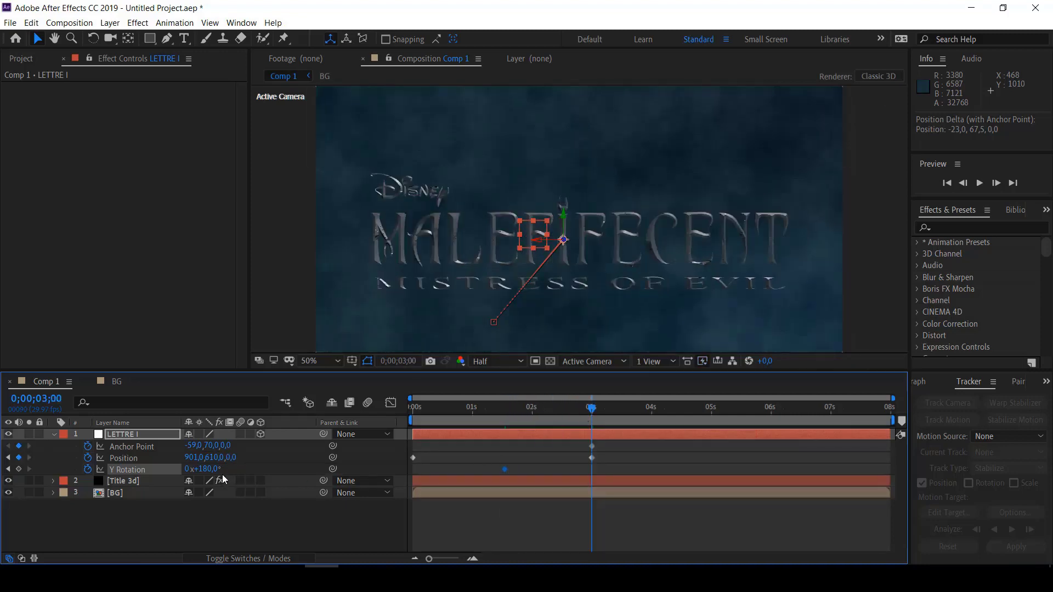
left_click(207, 470)
type("0")
key("Return")
key("space")
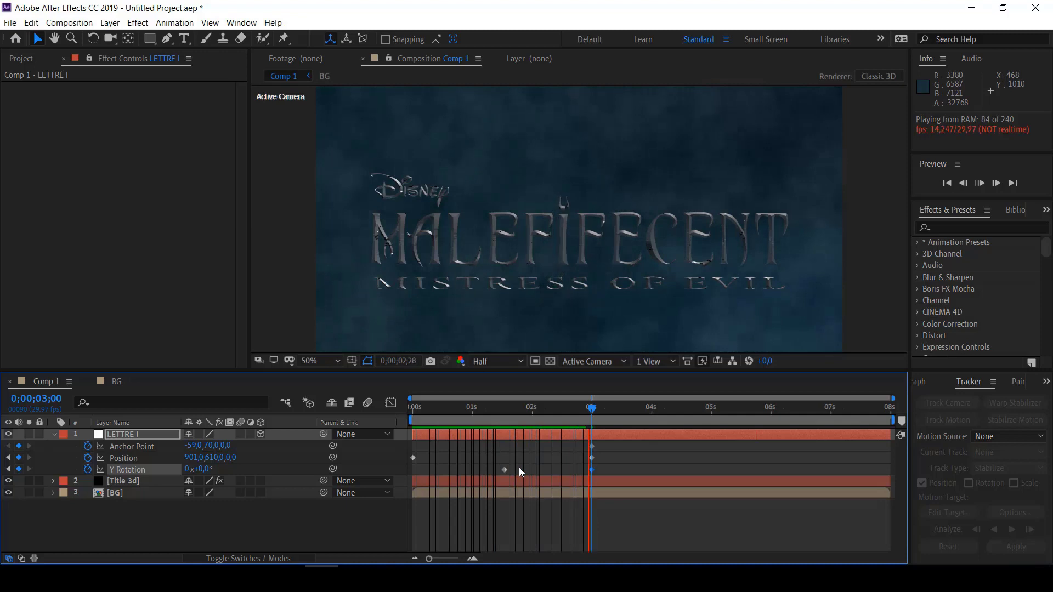
Move the 180° Y Rotation keyframe to about 2s and the first Position keyframe to about 1s, then preview
left_click(1035, 175)
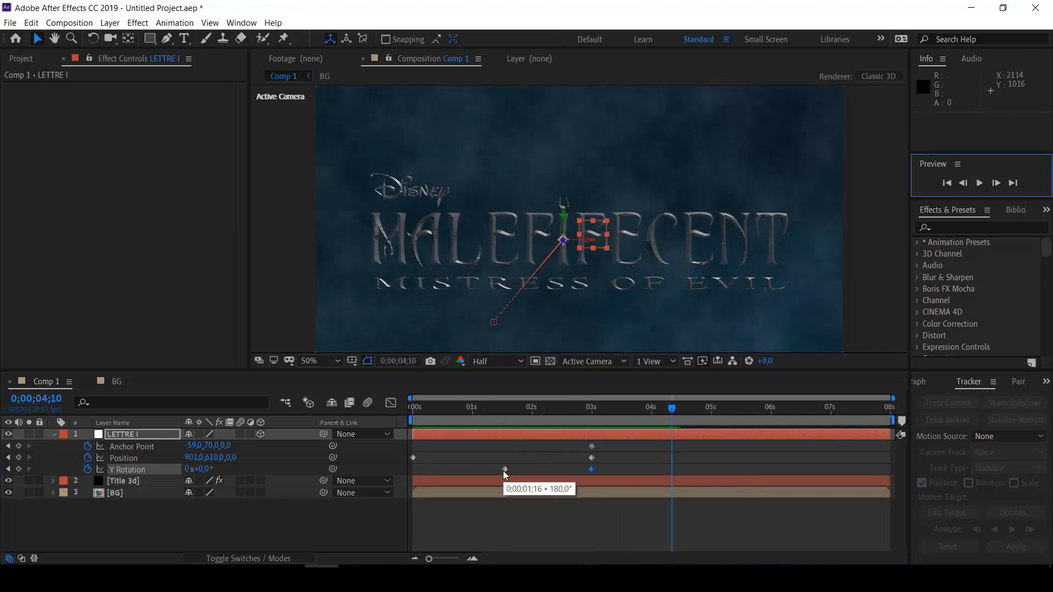
left_click_drag(503, 470, 477, 469)
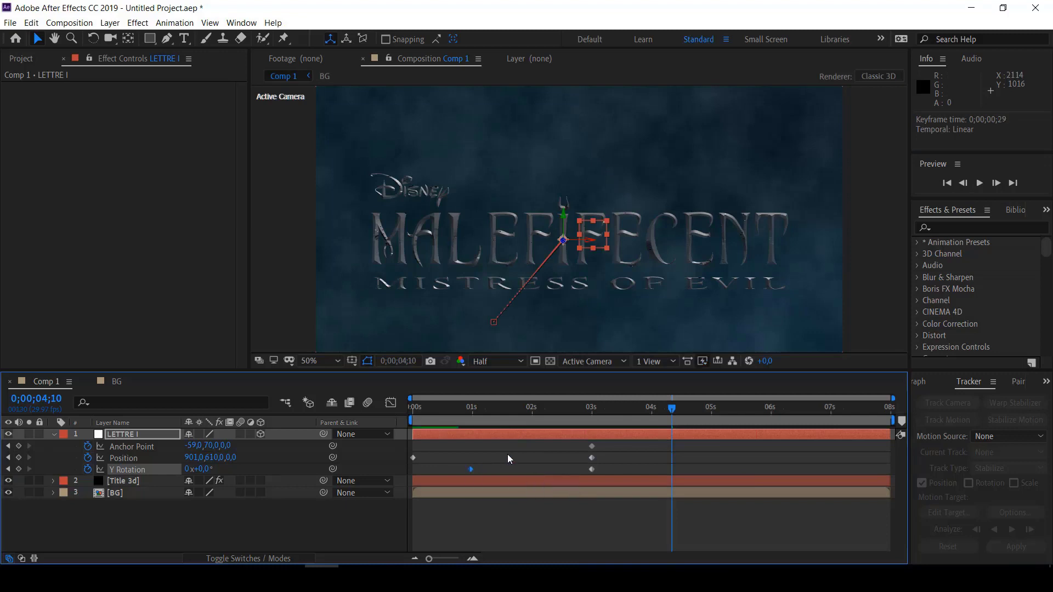
left_click(592, 446)
left_click_drag(581, 460, 584, 470)
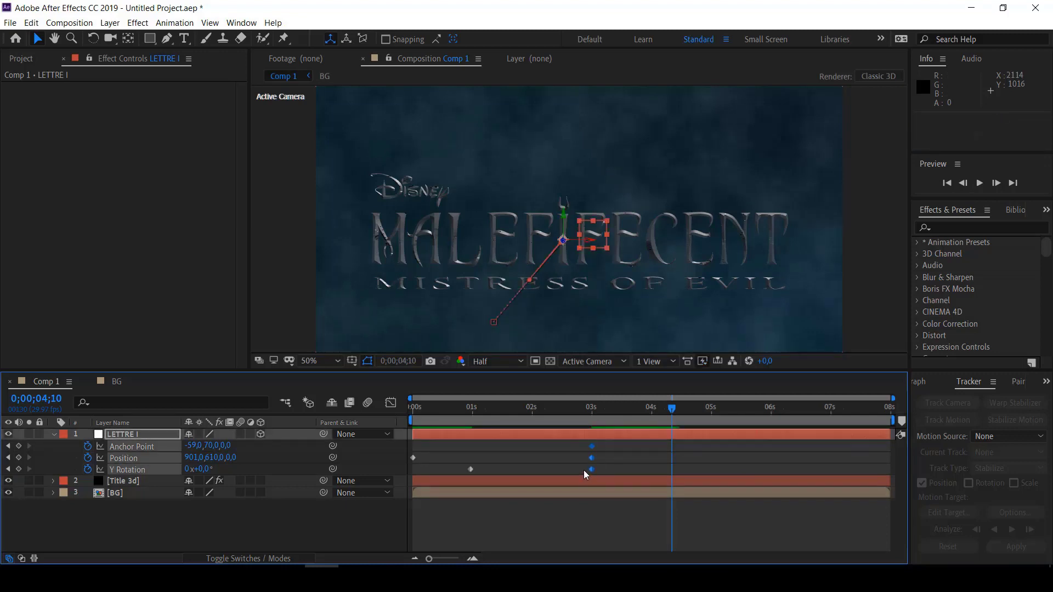
left_click_drag(472, 469, 532, 469)
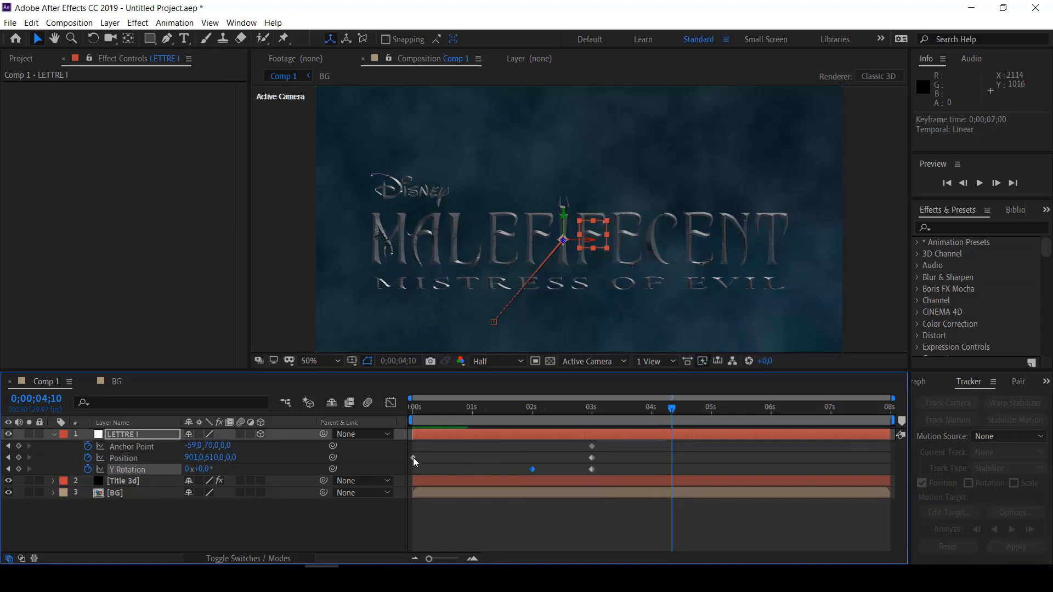
left_click_drag(413, 457, 468, 459)
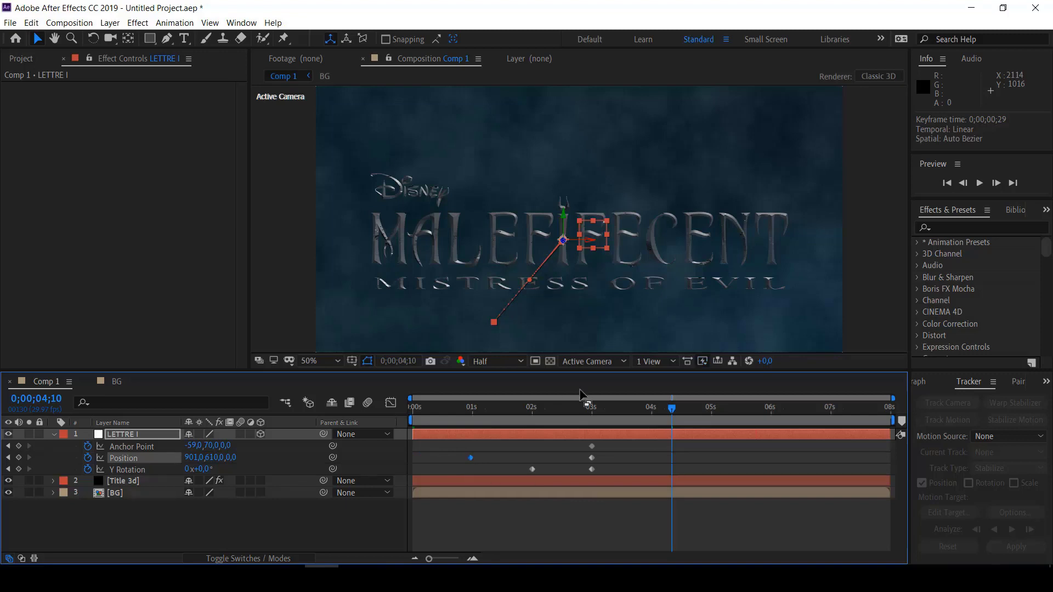
key("space")
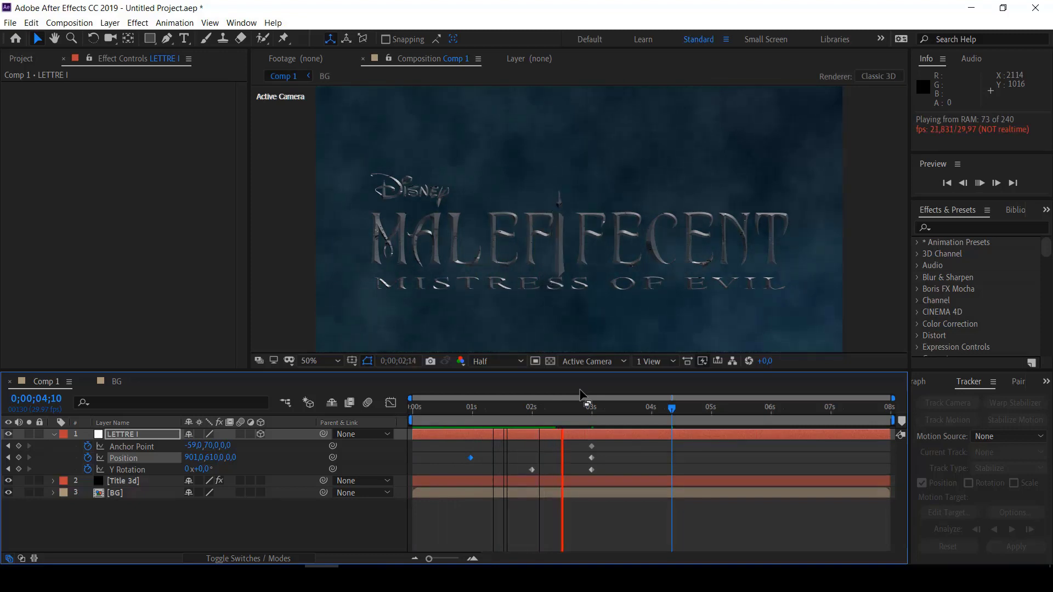
key("space")
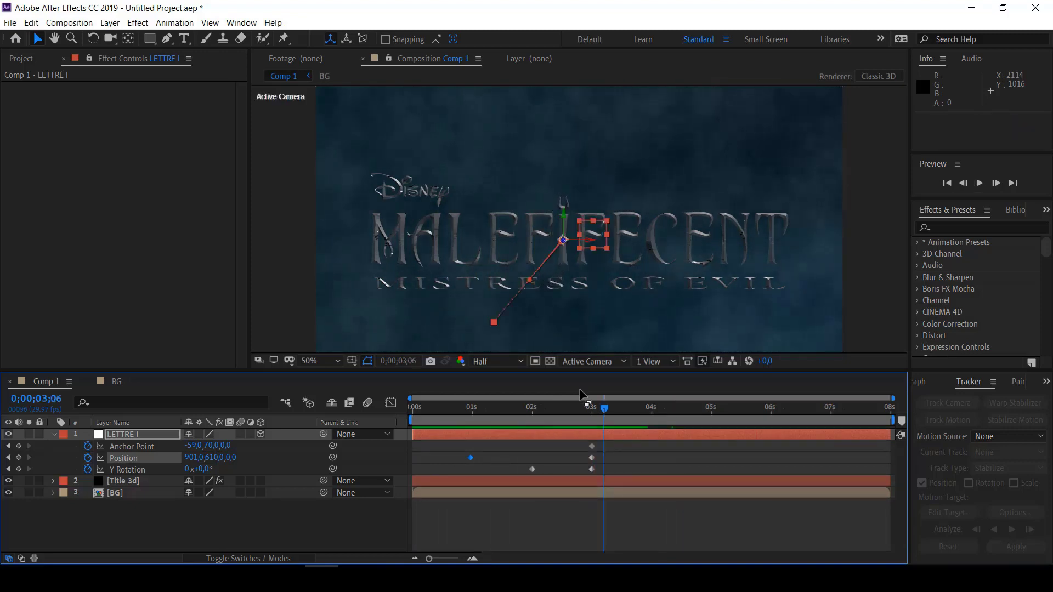
Add a new two-node camera layer, Camera 1, using the 35mm preset
right_click(142, 515)
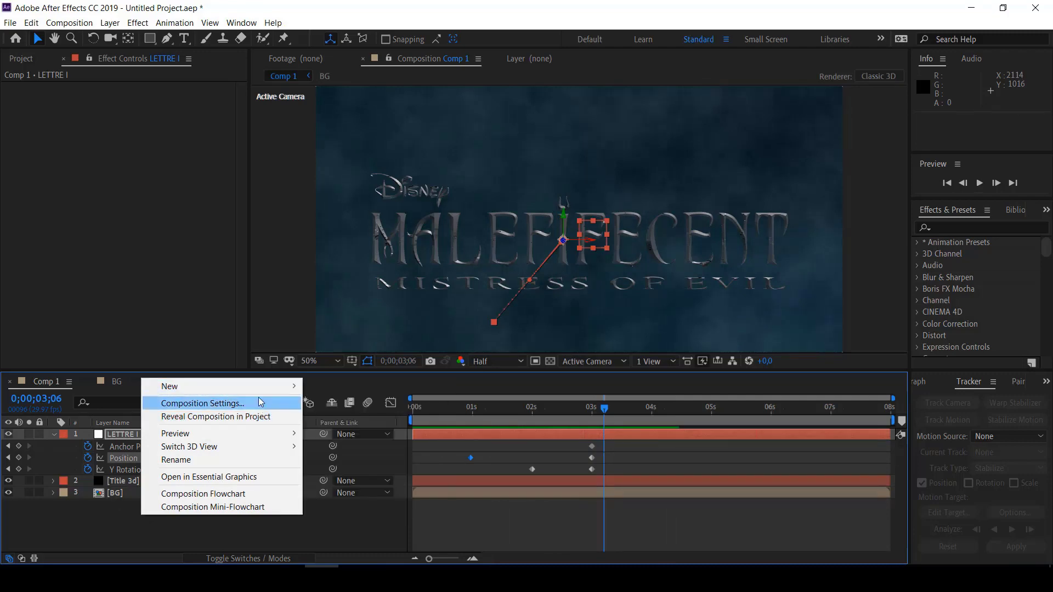
mouse_move(257, 386)
left_click(351, 442)
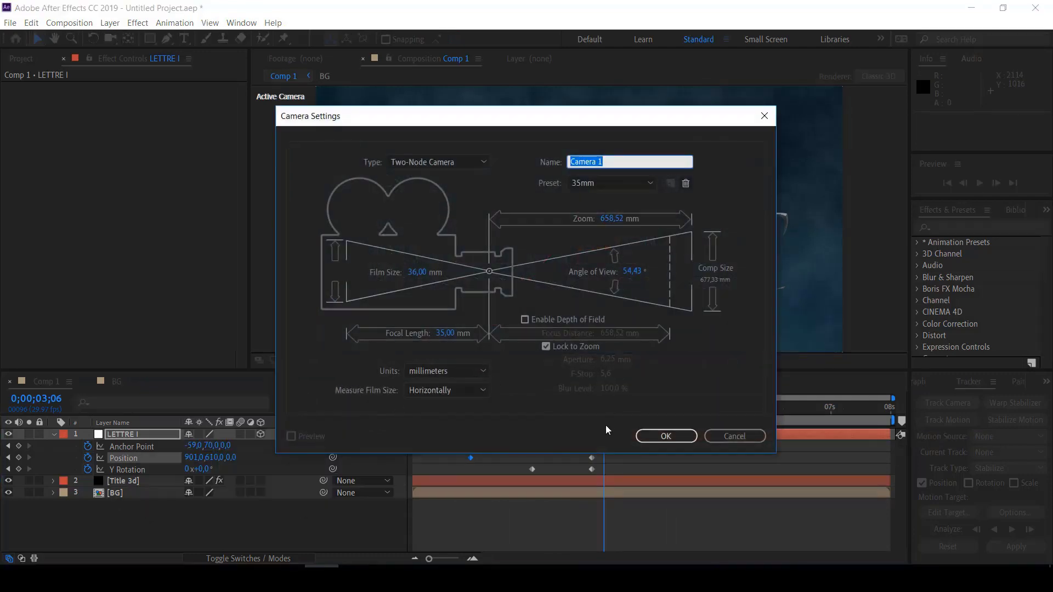
left_click(659, 440)
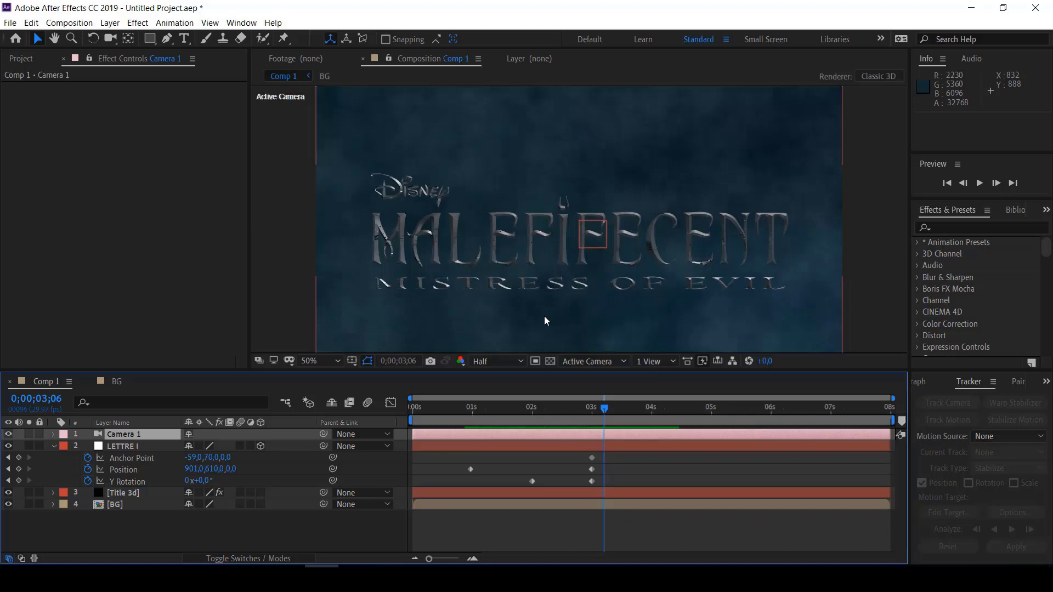
key("c")
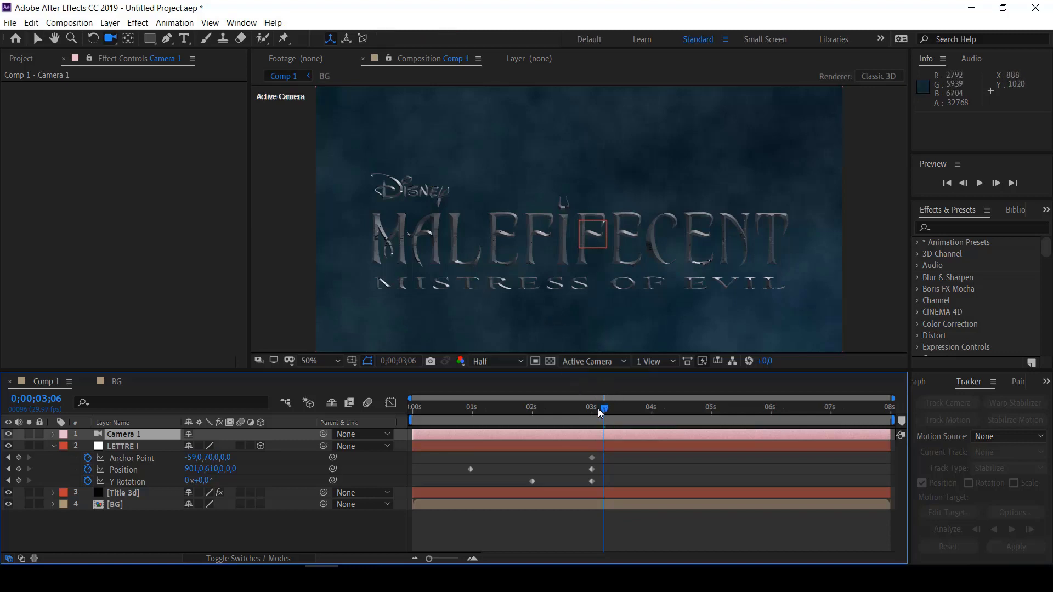
Scrub around one second to find the frame where the letter I flies in
left_click_drag(603, 410, 471, 407)
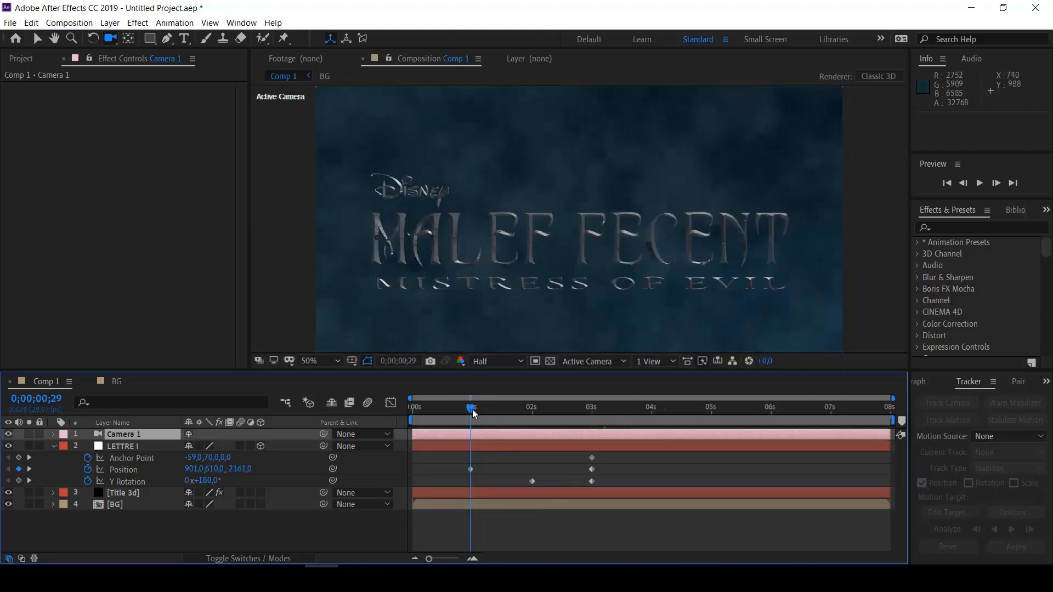
left_click_drag(471, 413, 509, 411)
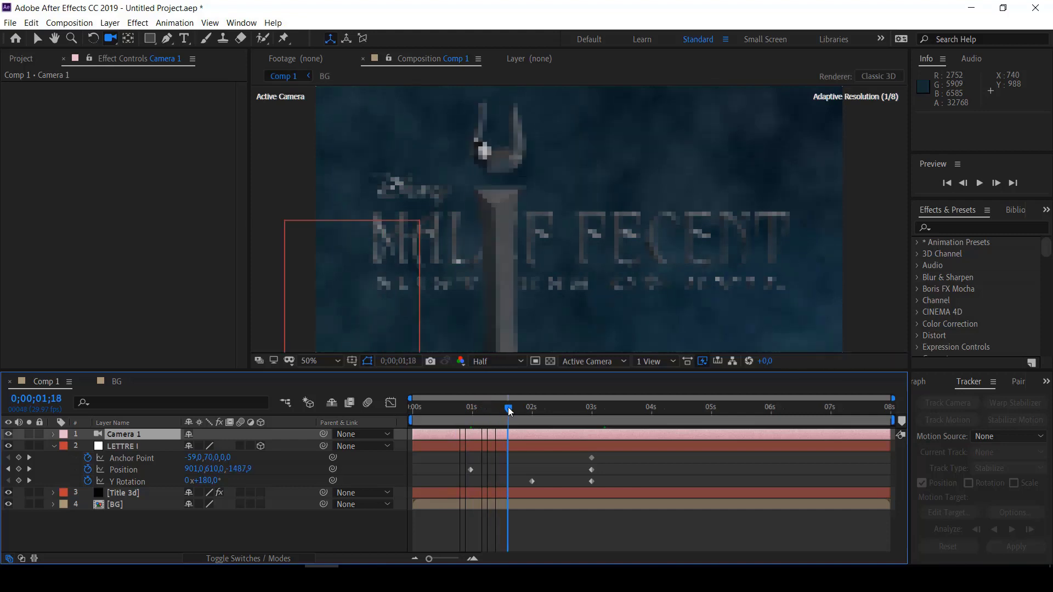
mouse_move(509, 412)
left_mouse_down()
mouse_move(474, 406)
mouse_move(492, 407)
left_mouse_up()
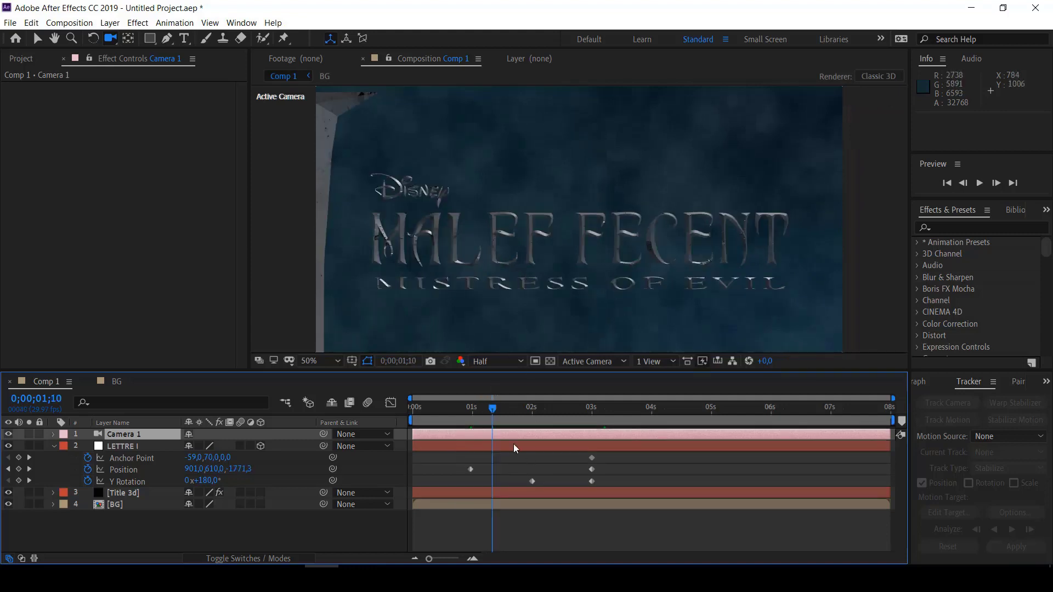
left_click_drag(499, 414, 510, 407)
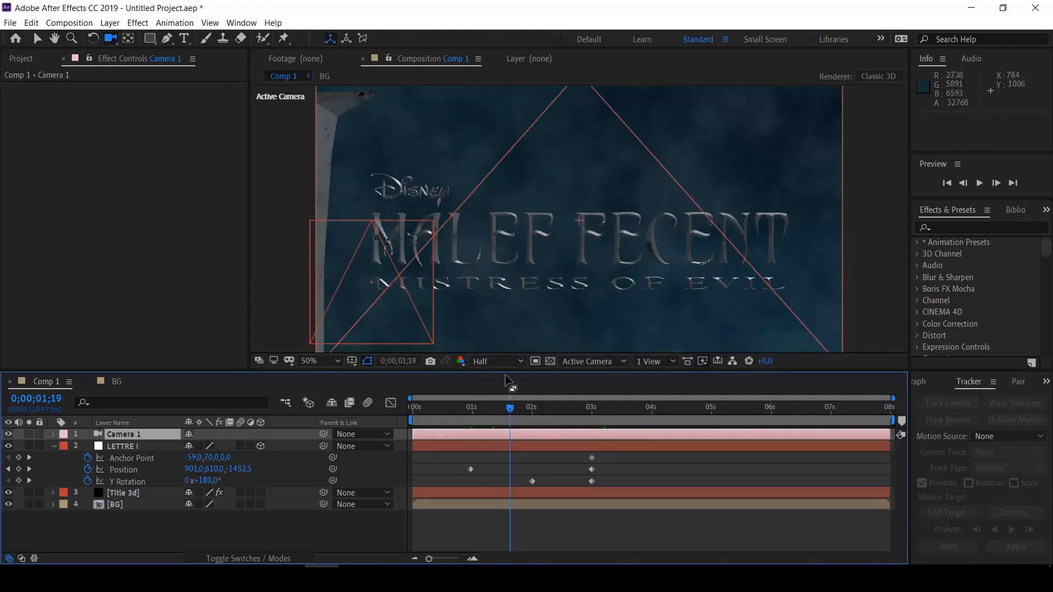
Move and pan Camera 1 to about 902.8, 583.7, -1866.3 to frame the letter I
left_click_drag(515, 274, 519, 273)
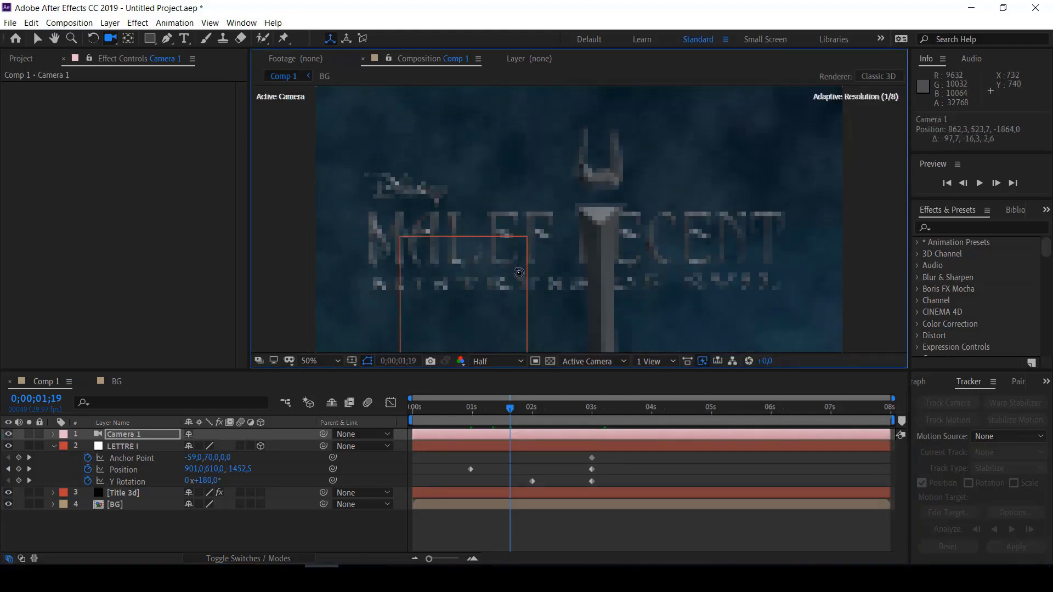
left_click_drag(519, 273, 517, 272)
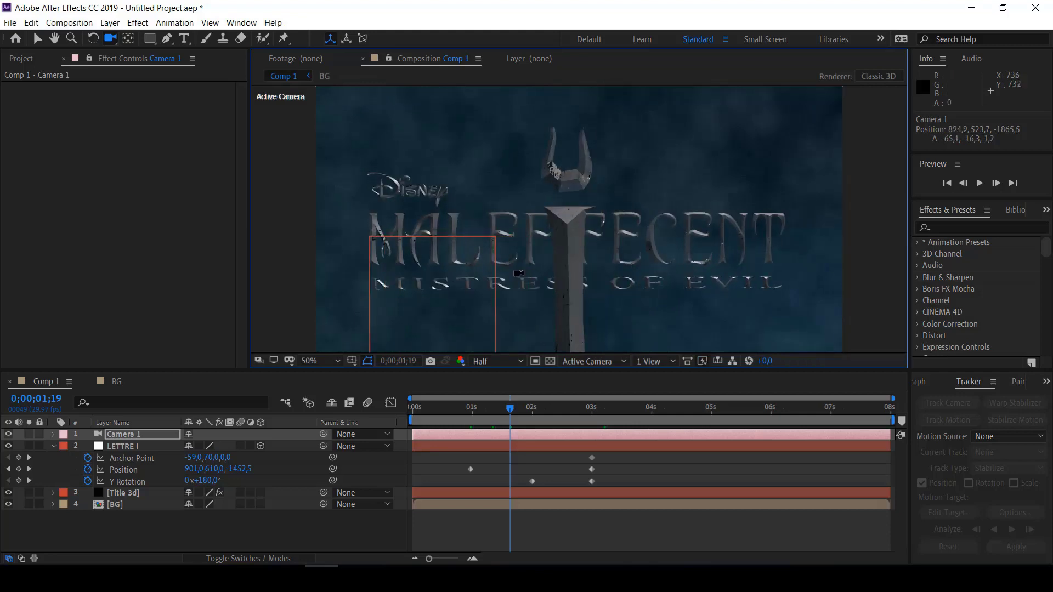
key("c")
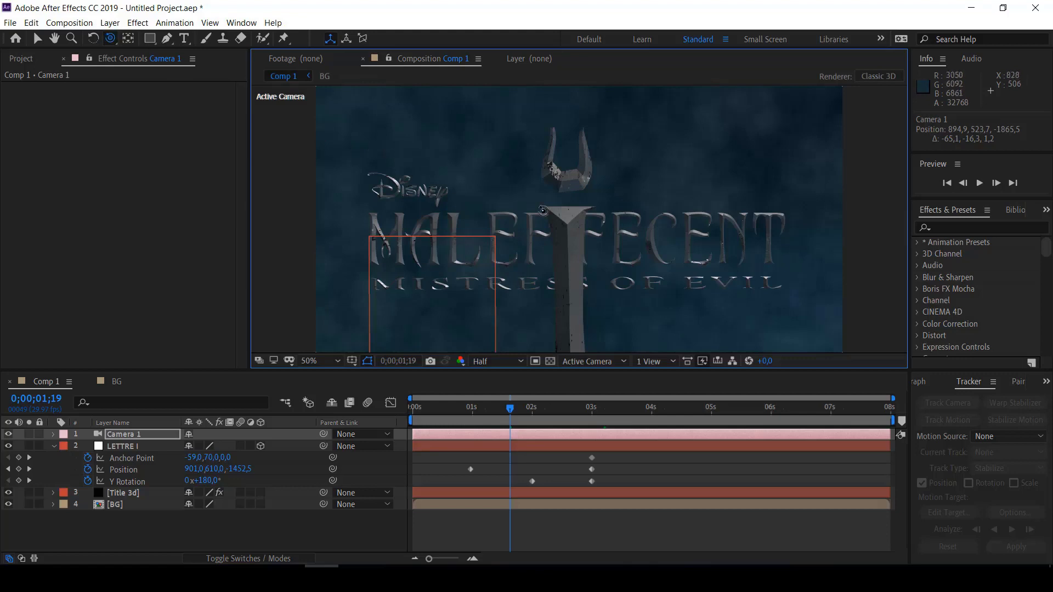
key("c")
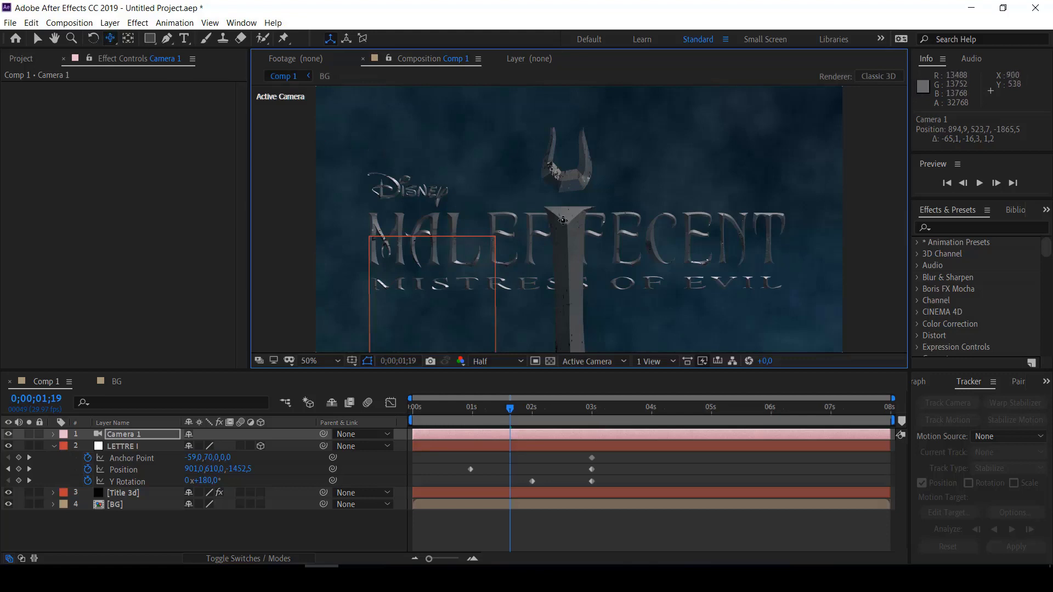
left_click_drag(563, 234, 563, 219)
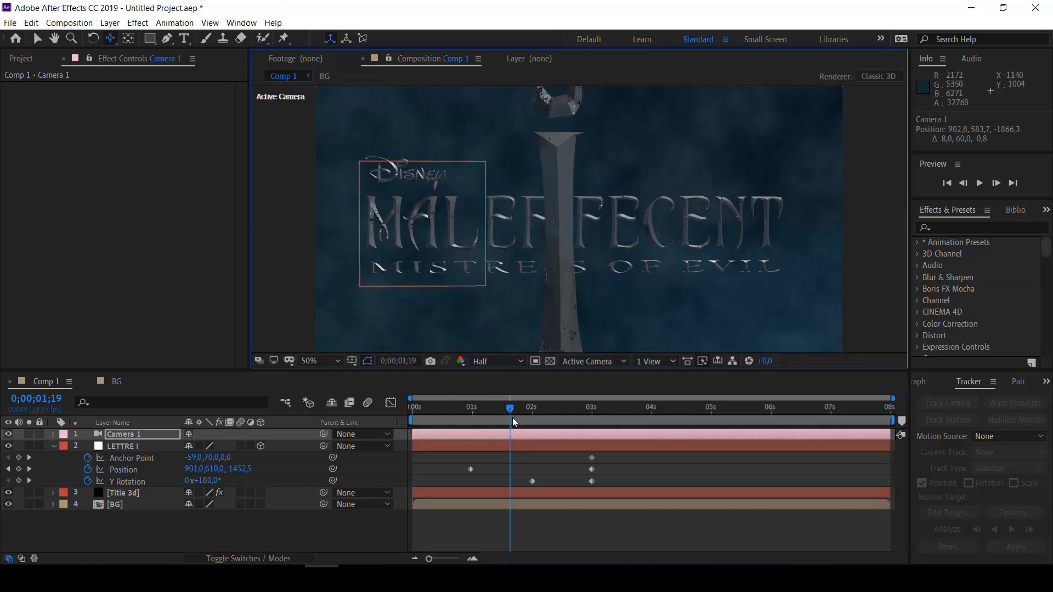
left_click_drag(514, 415, 470, 416)
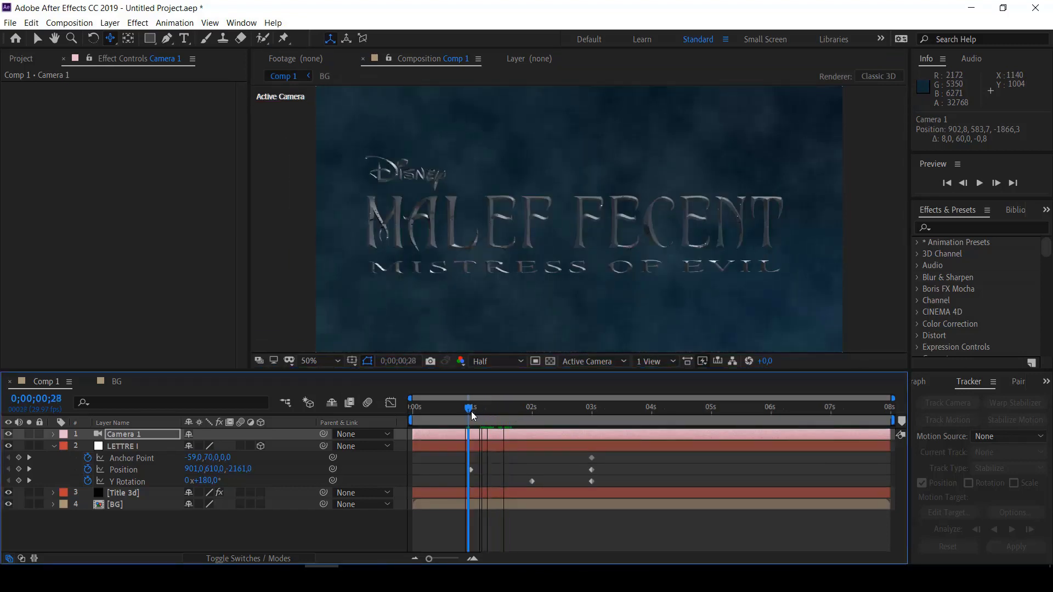
Preview the letter I fly-in, then return to the first frame
left_click(979, 183)
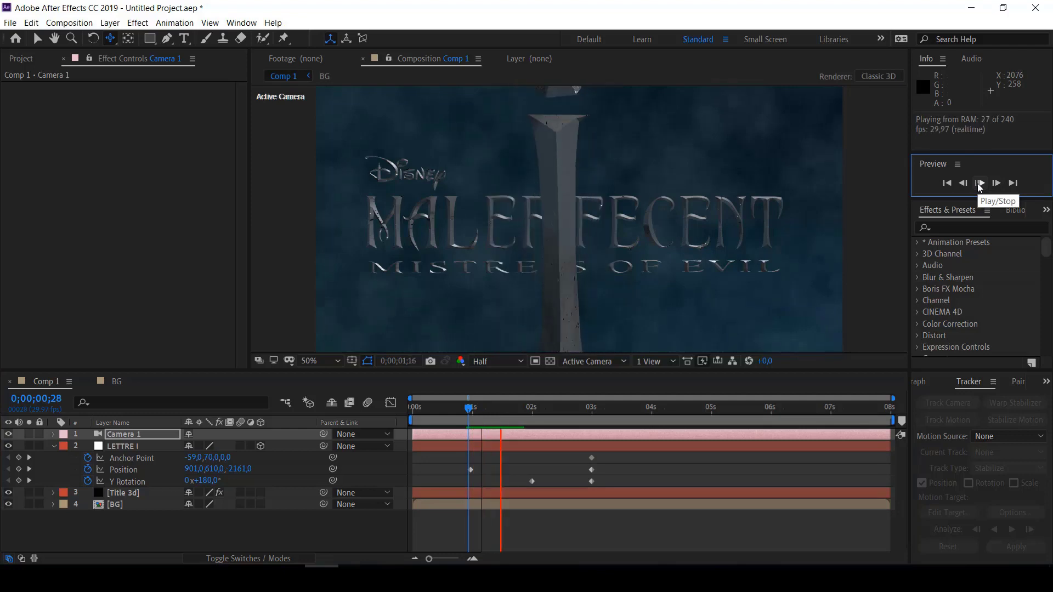
left_click(979, 185)
left_click(980, 184)
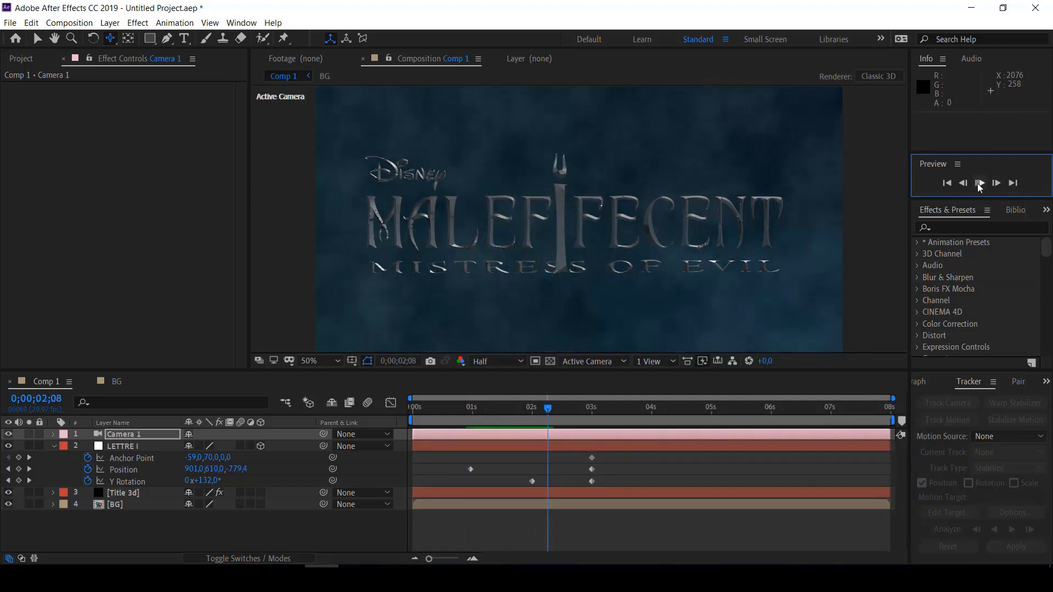
left_click(980, 185)
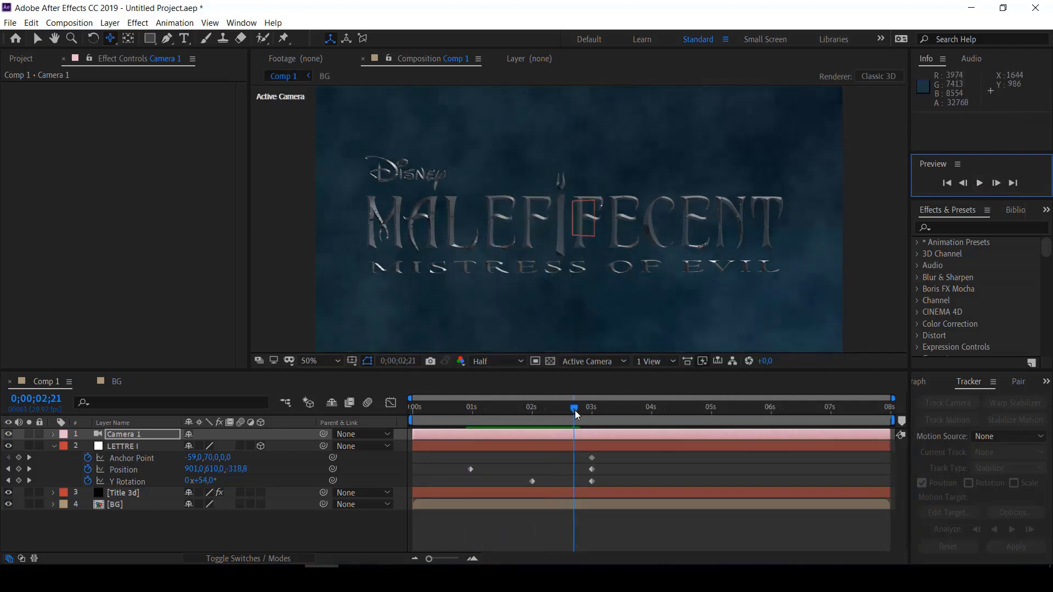
left_click_drag(577, 415, 452, 420)
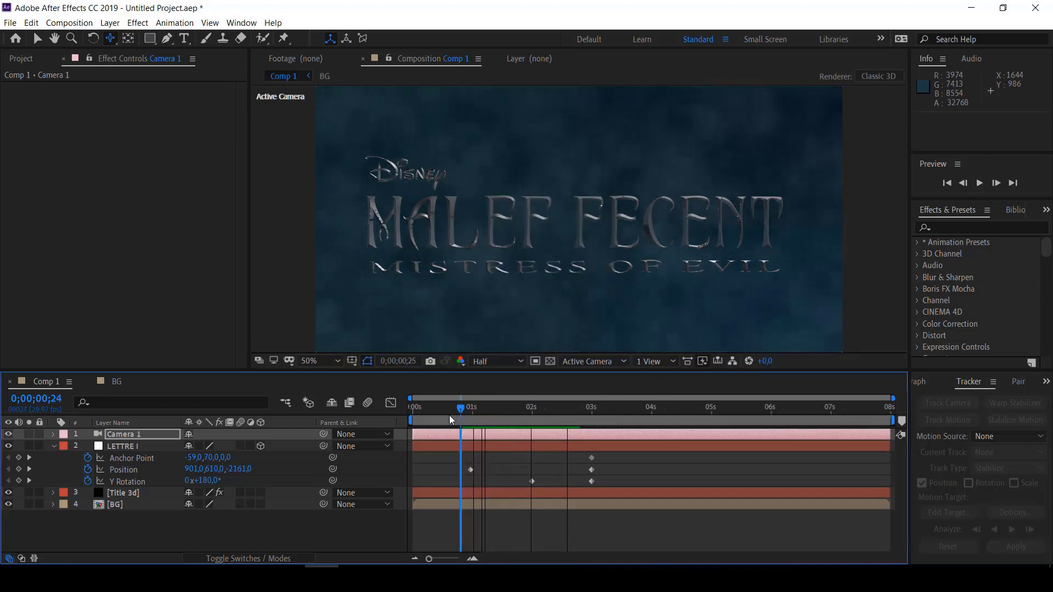
left_click_drag(452, 421, 412, 420)
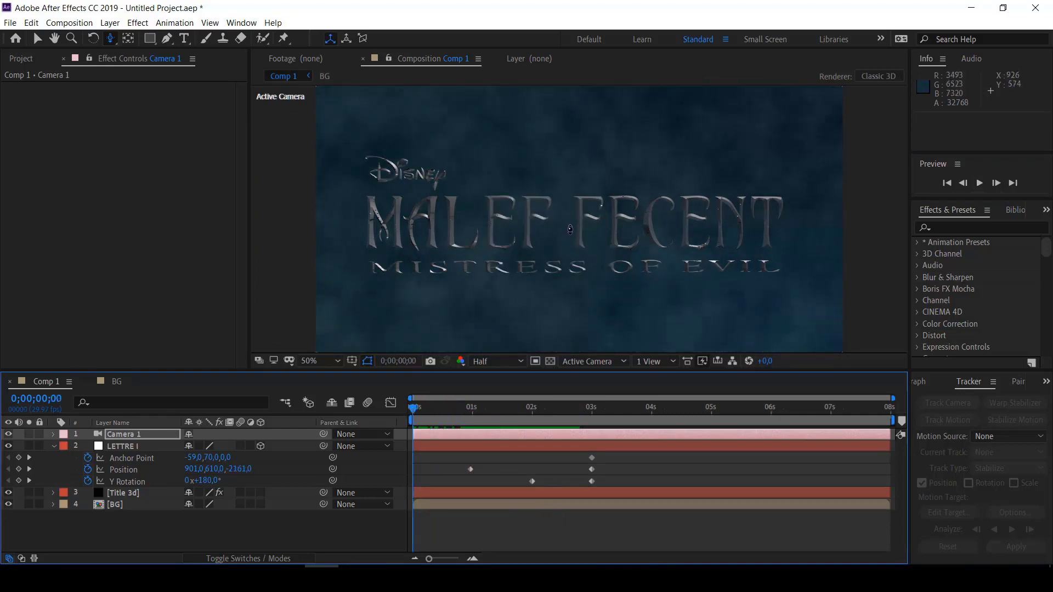
Dolly Camera 1 back to about 876.0, 577.0, -2633.4 so the whole title fits
left_click_drag(570, 229, 525, 262)
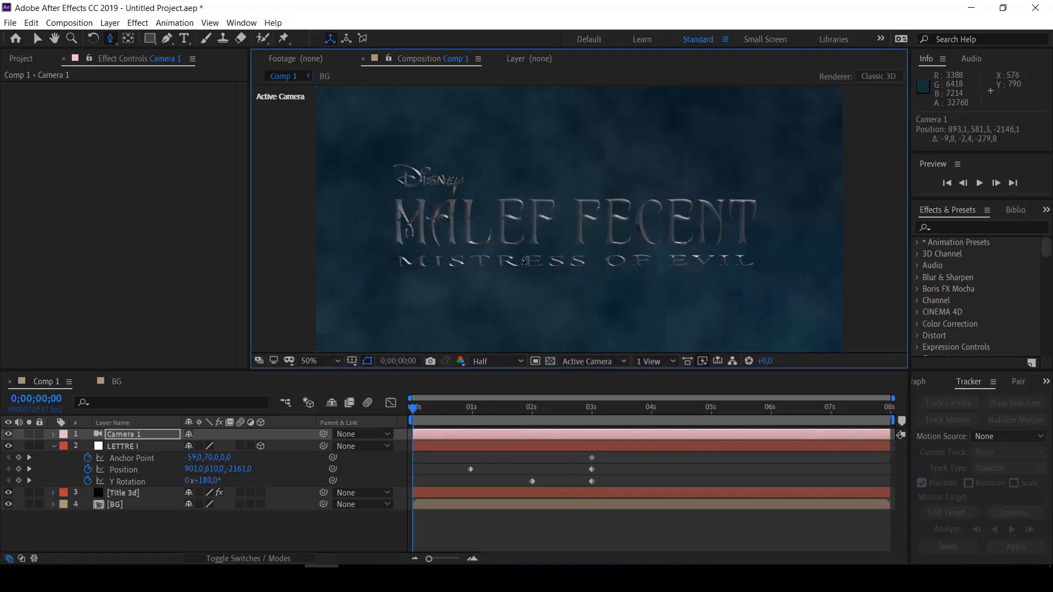
left_click_drag(415, 420, 472, 422)
mouse_move(603, 296)
left_mouse_down()
mouse_move(536, 284)
mouse_move(593, 250)
left_mouse_up()
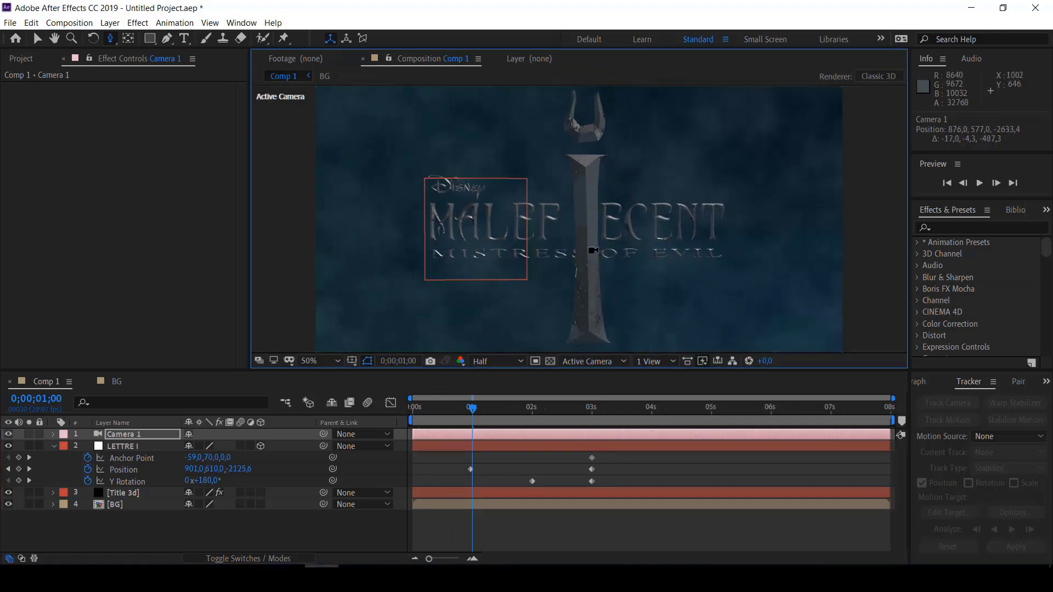
Orbit, pan and dolly Camera 1 in to about 895.7, 566.9, -2543.5, angling the letter I
key("c")
left_click_drag(587, 240, 589, 238)
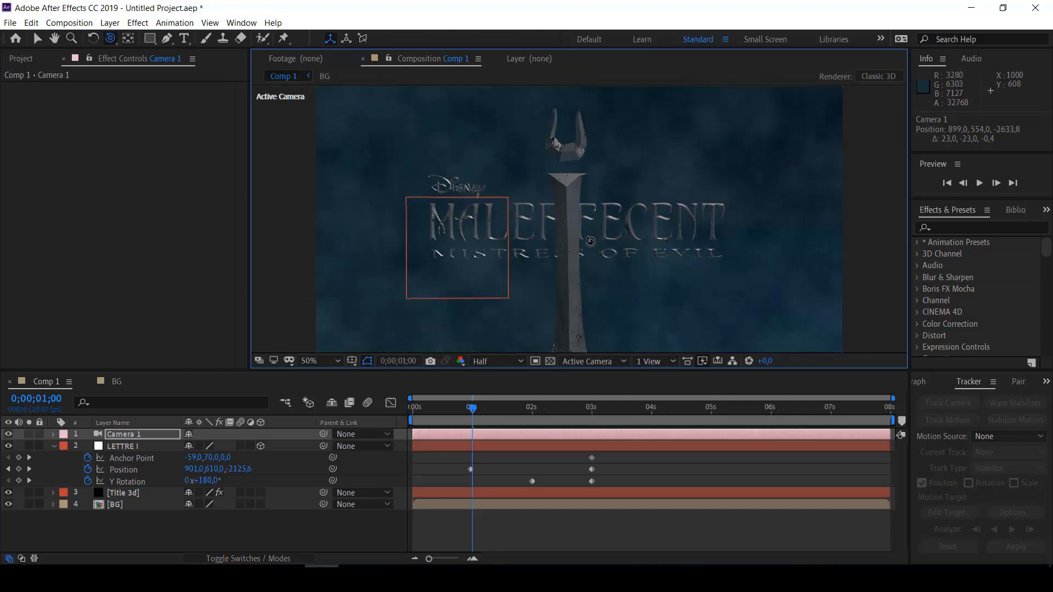
key("c")
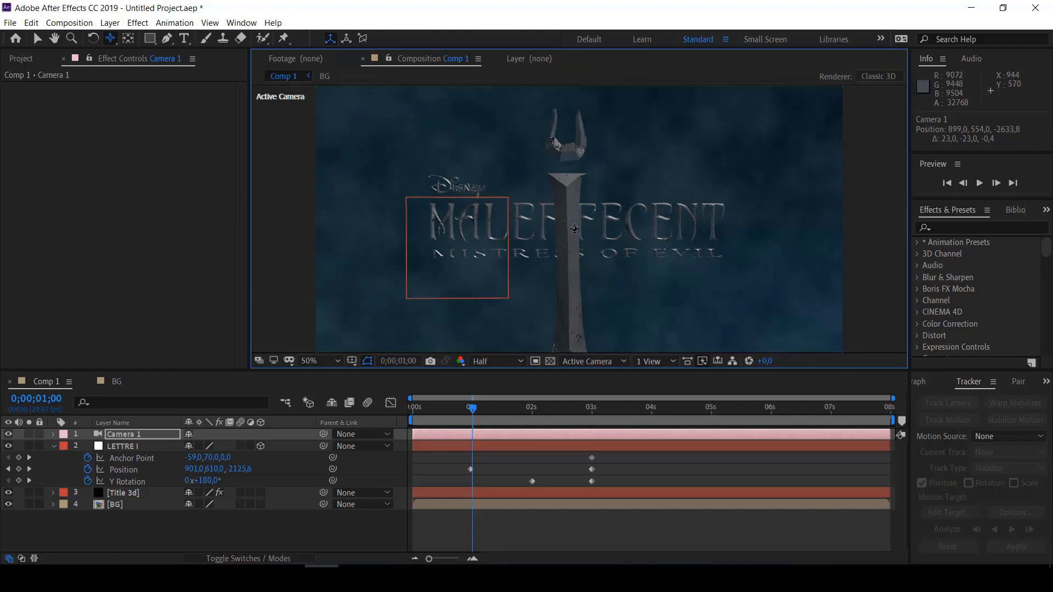
left_click_drag(571, 231, 573, 231)
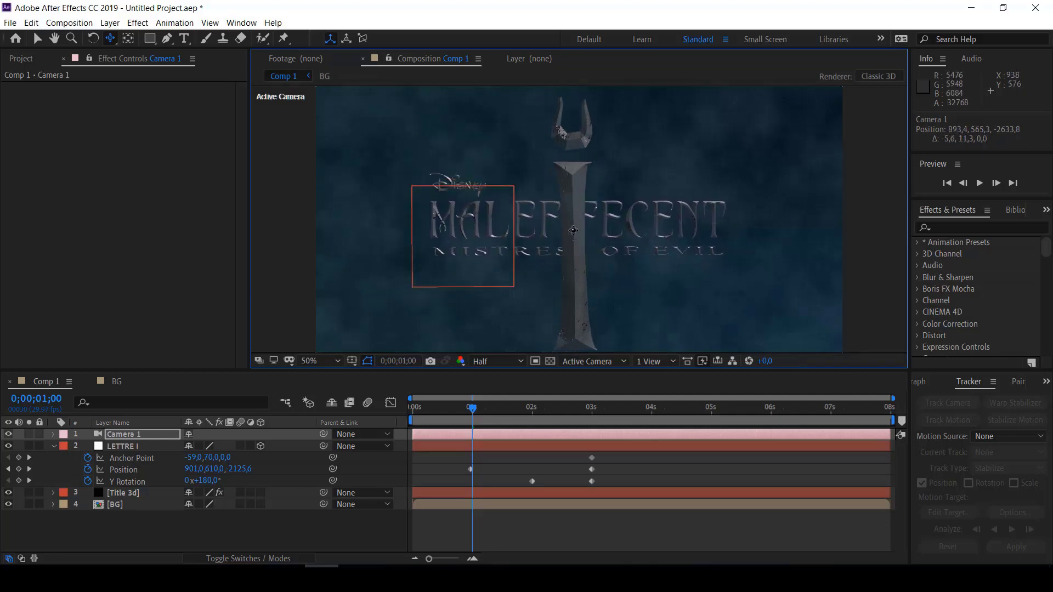
scroll(573, 230, "up", 2)
scroll(574, 230, "up", 2)
scroll(577, 230, "up", 2)
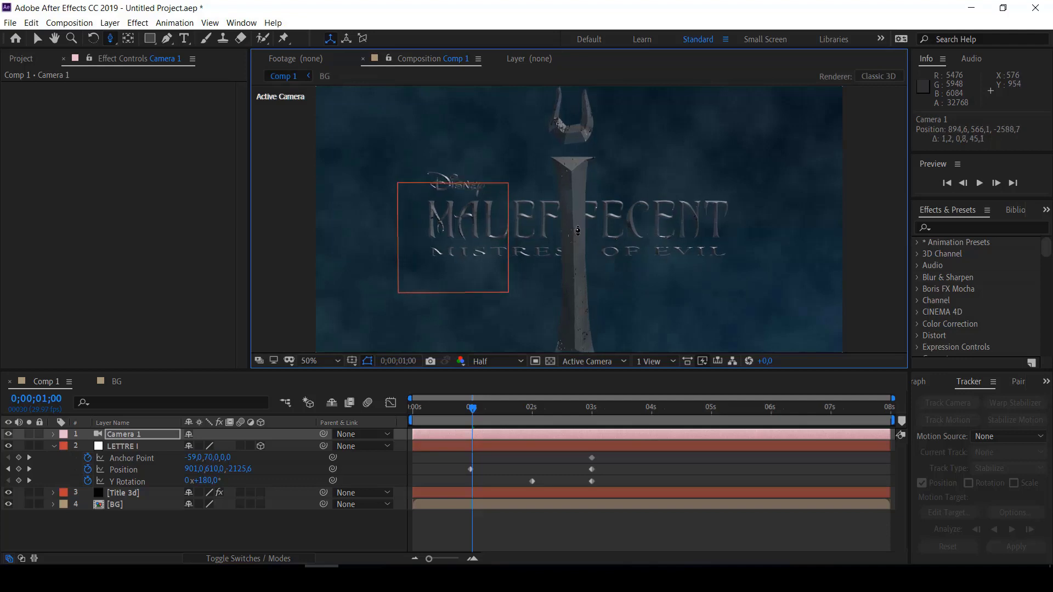
scroll(579, 231, "up", 2)
scroll(579, 231, "up", 2)
scroll(581, 231, "up", 1)
scroll(581, 230, "up", 1)
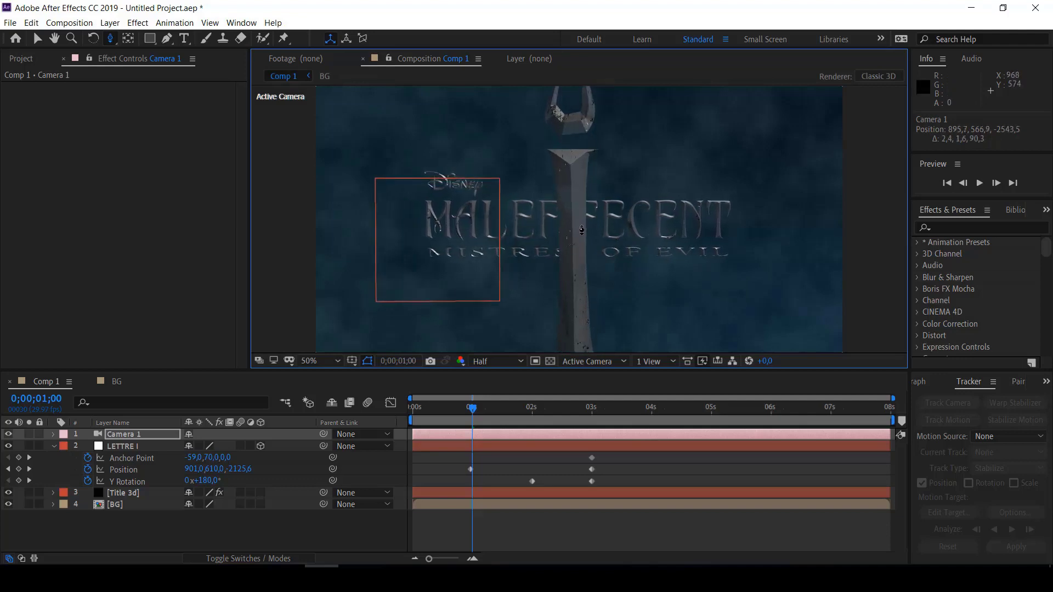
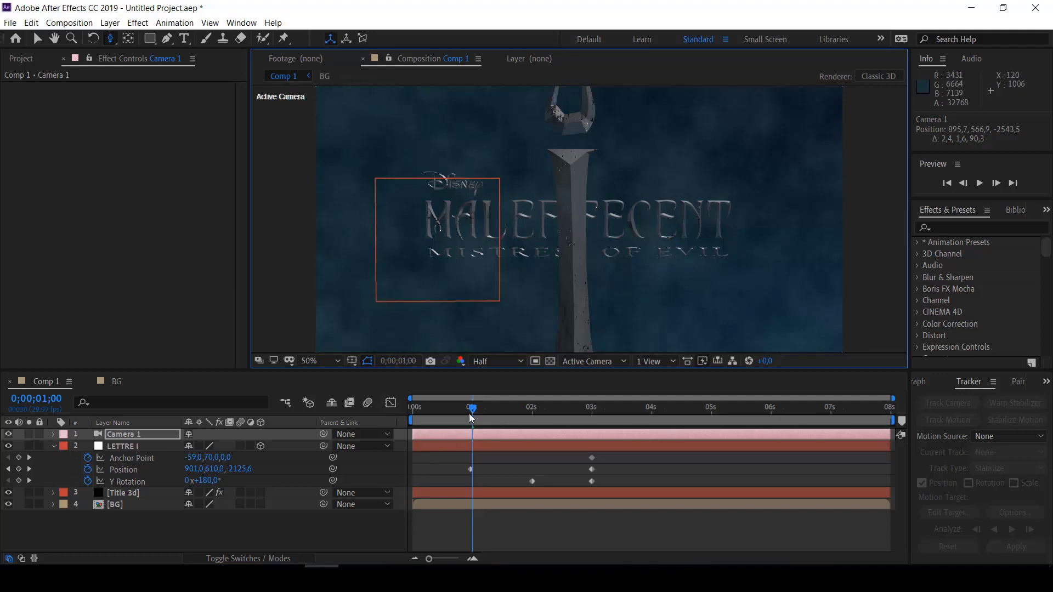
Scrub through the first second to review the I letter's motion
left_click_drag(470, 410, 413, 413)
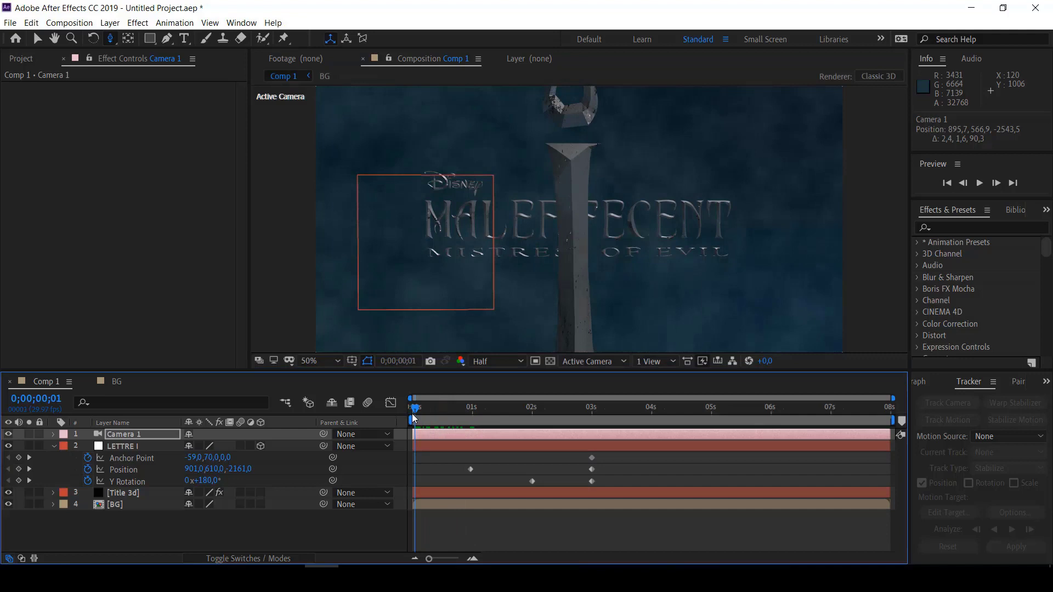
mouse_move(413, 413)
left_mouse_down()
mouse_move(595, 423)
mouse_move(501, 423)
left_mouse_up()
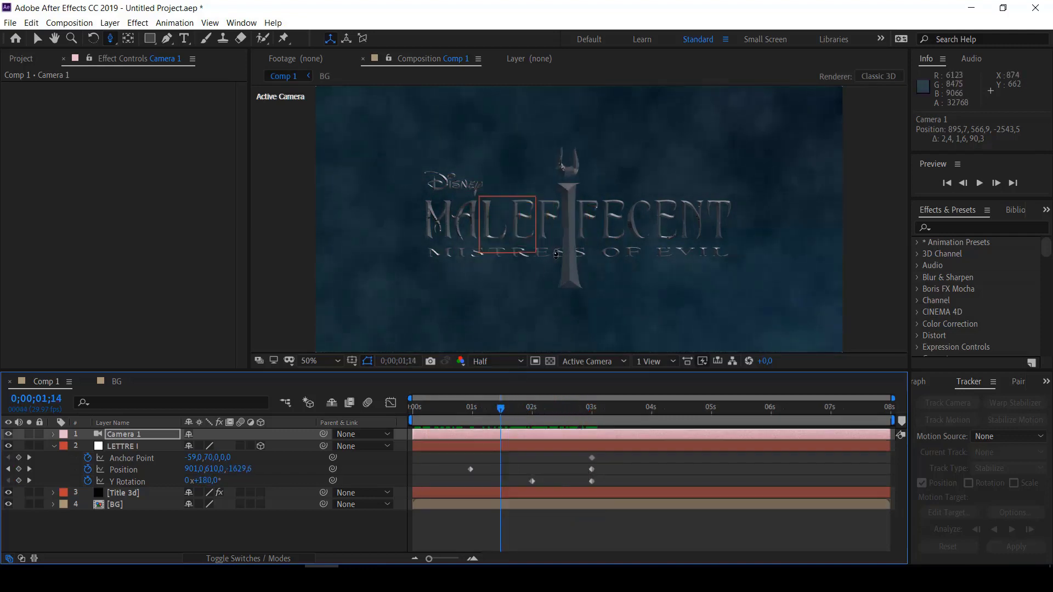
scroll(580, 225, "up", 3)
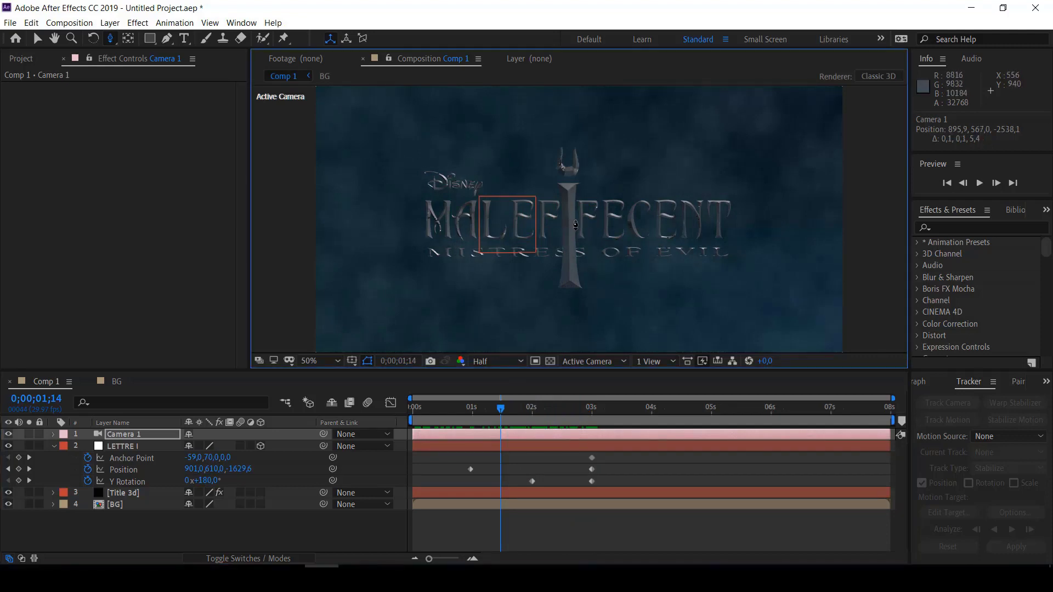
scroll(587, 224, "up", 5)
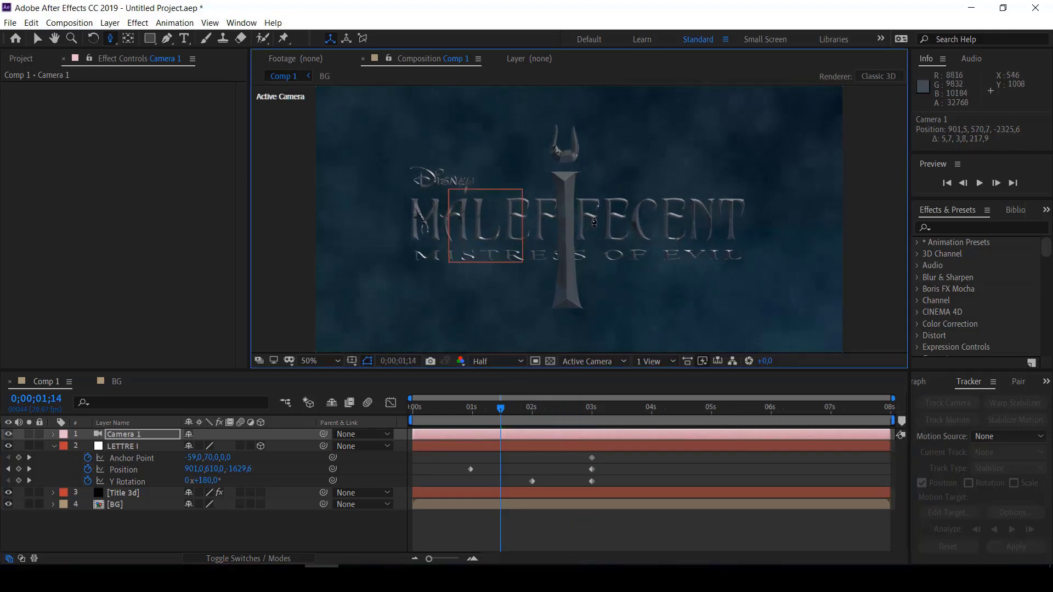
scroll(597, 221, "up", 3)
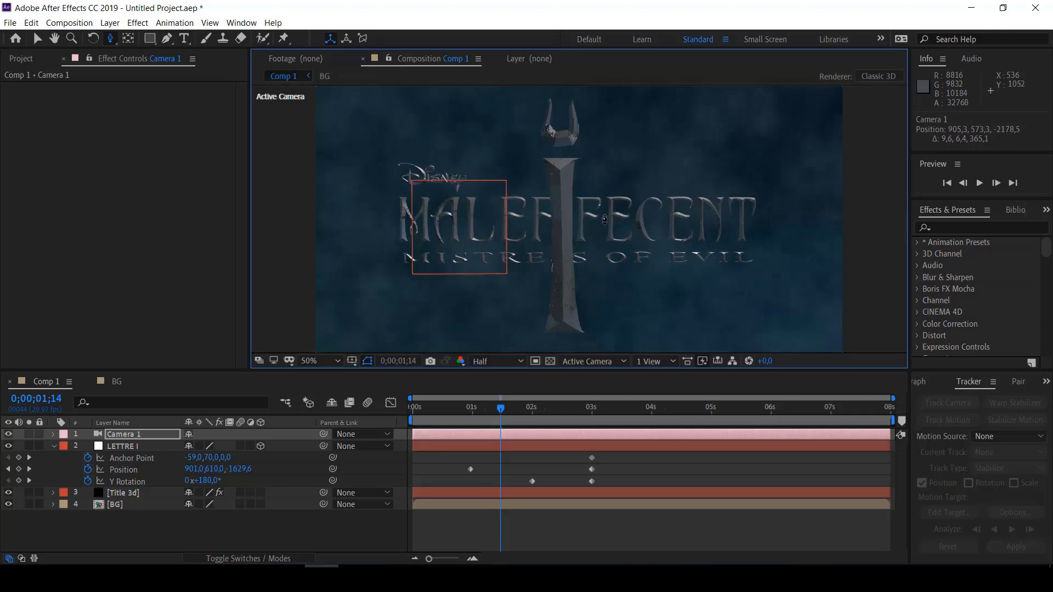
scroll(605, 220, "up", 1)
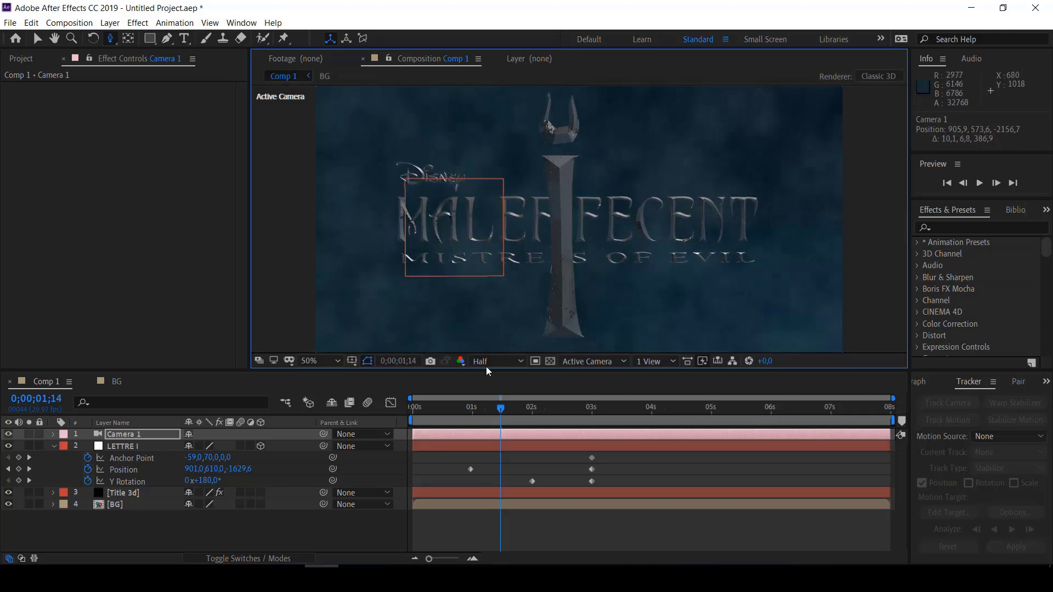
Shift LETTRE I's first Position keyframe to about 0;00;01;08, check it, and rewind to 0
left_click_drag(498, 411, 471, 416)
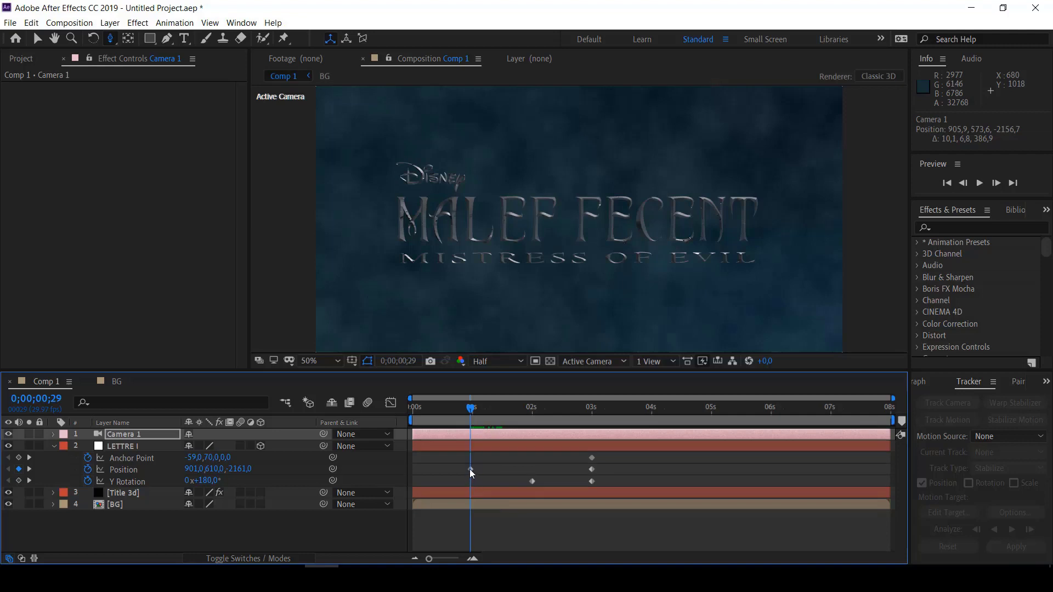
left_click_drag(470, 469, 488, 469)
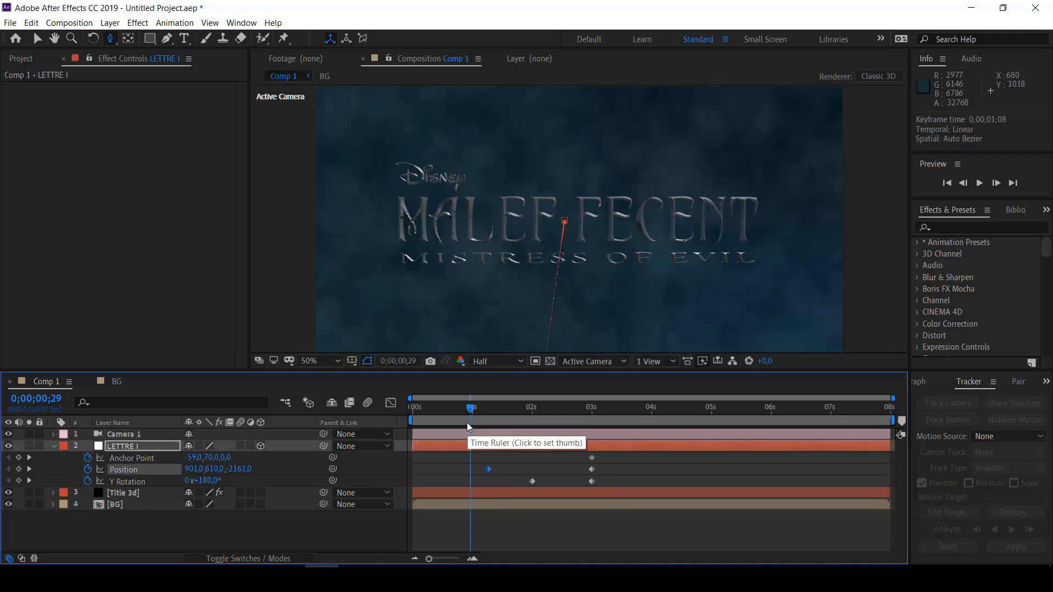
left_click_drag(470, 409, 517, 419)
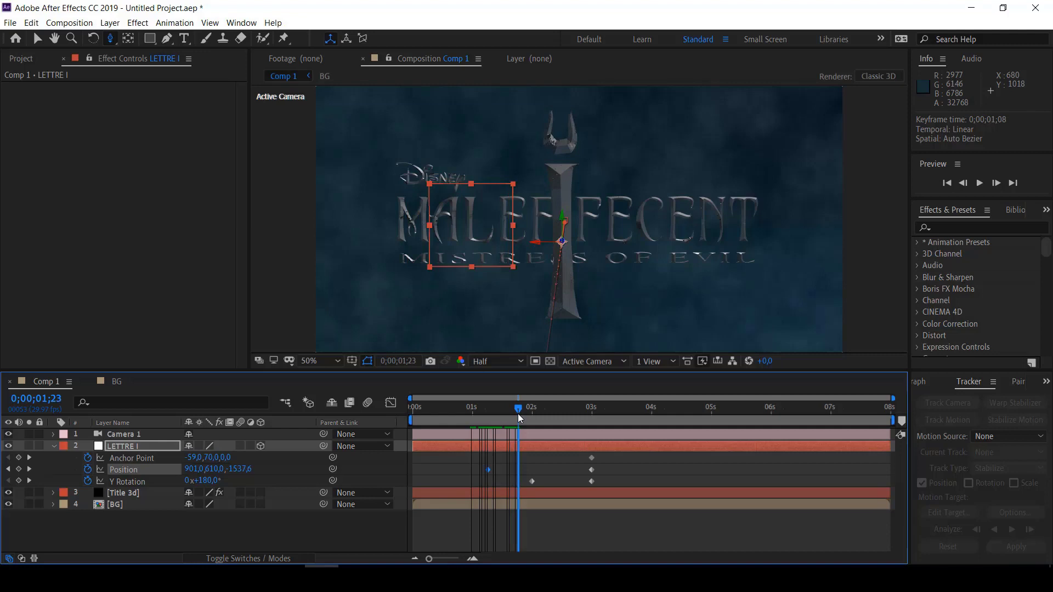
left_click_drag(518, 415, 398, 411)
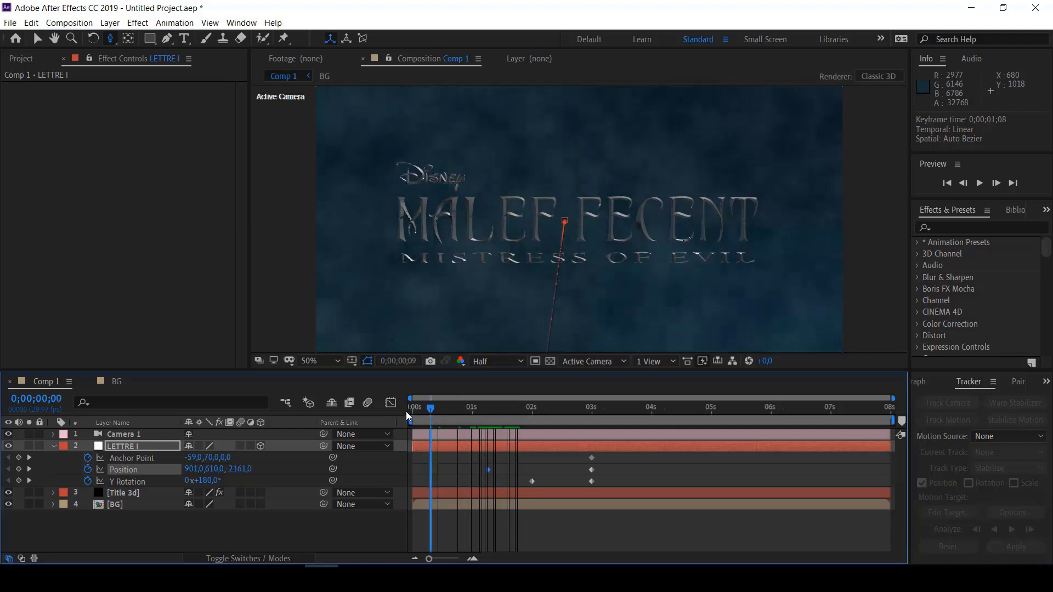
Show Camera 1's Position and set keyframes at 0 and 3 seconds
left_click(135, 435)
key("p")
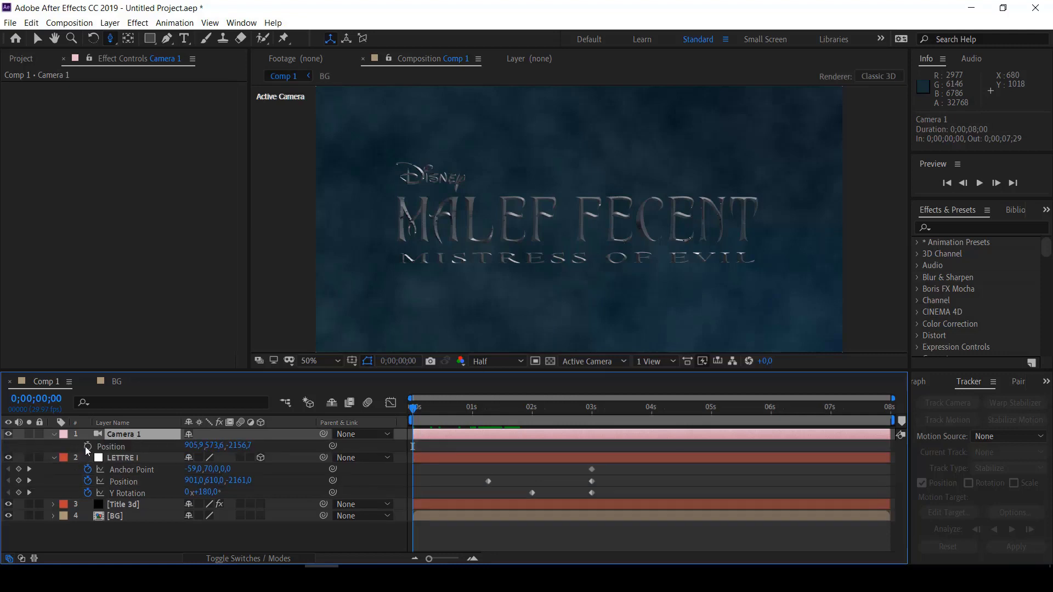
left_click(87, 447)
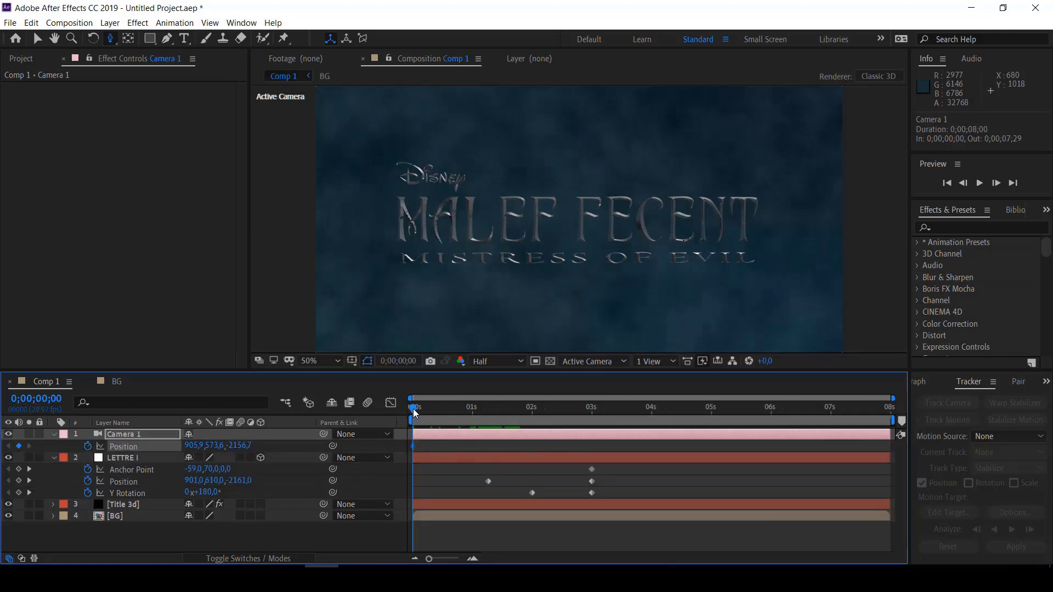
mouse_move(413, 409)
left_mouse_down()
mouse_move(601, 432)
mouse_move(591, 426)
left_mouse_up()
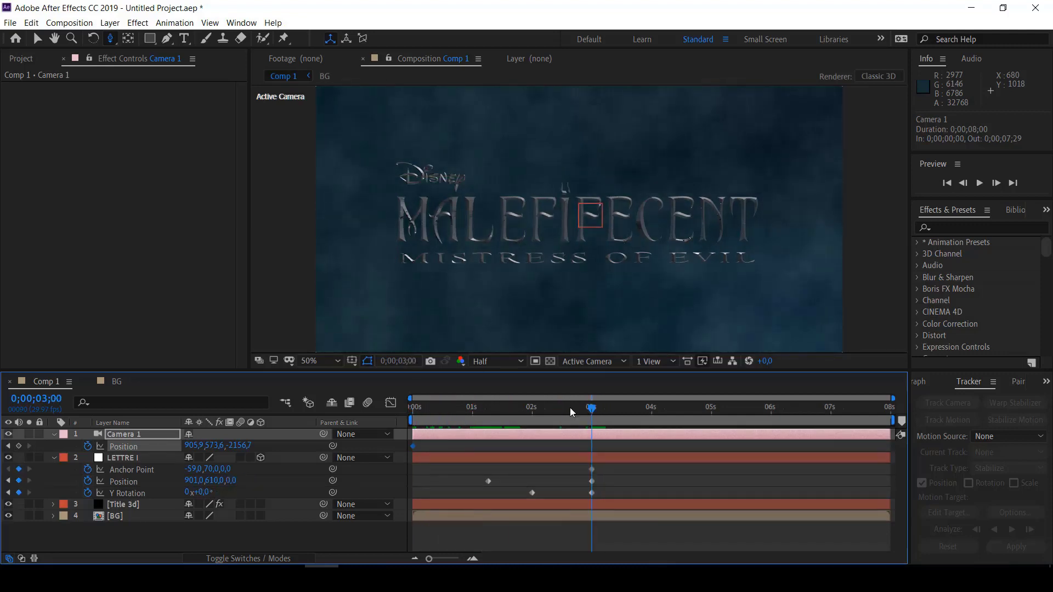
left_click(19, 447)
Push the camera closer to the title with a last key at about 7 seconds, then preview
left_click_drag(592, 412, 778, 438)
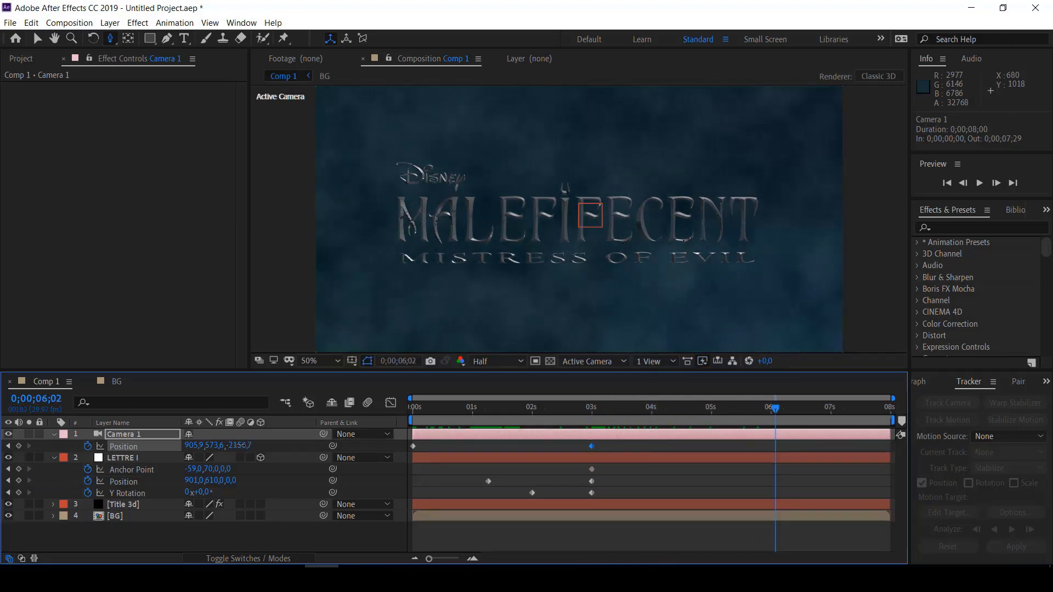
left_click_drag(245, 447, 514, 444)
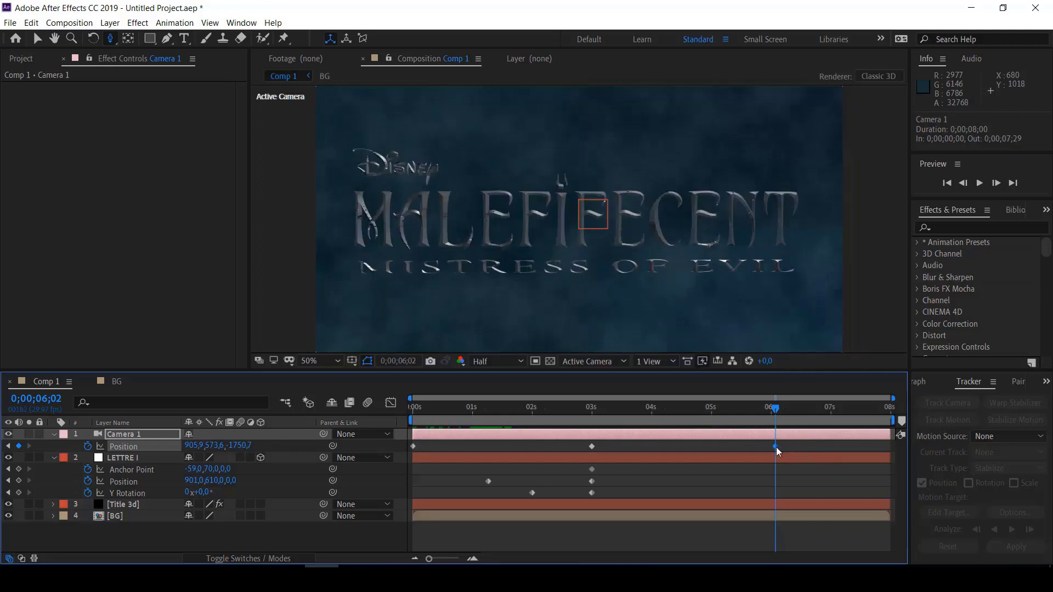
left_click_drag(775, 446, 839, 452)
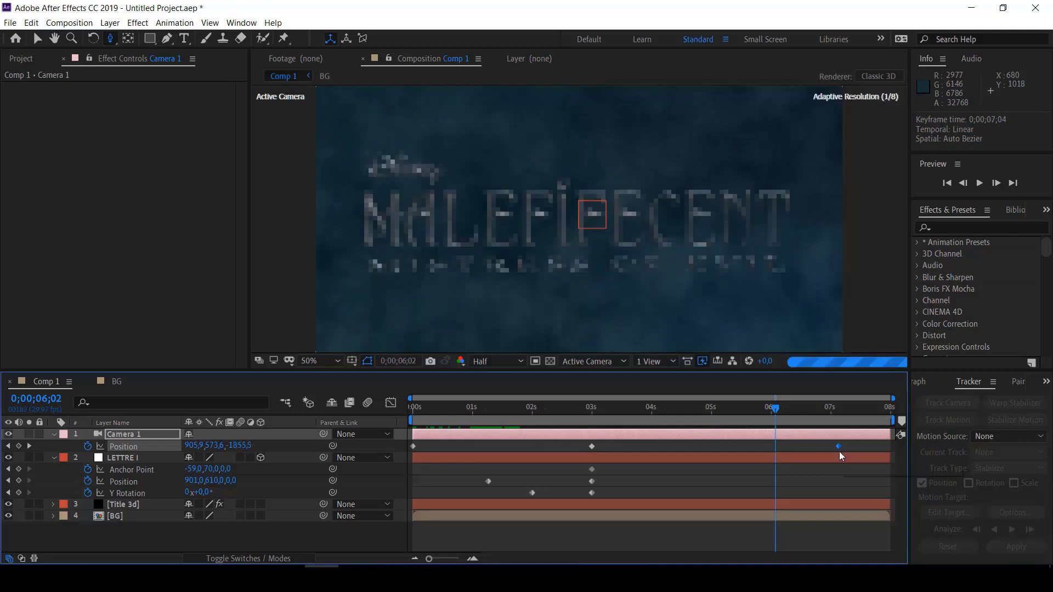
key("space")
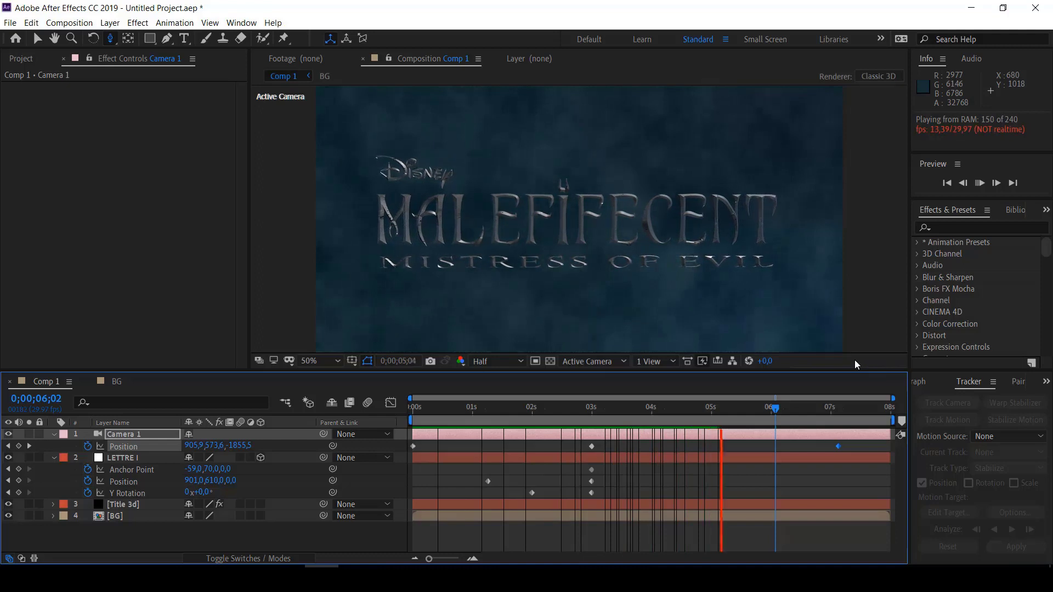
left_click(982, 185)
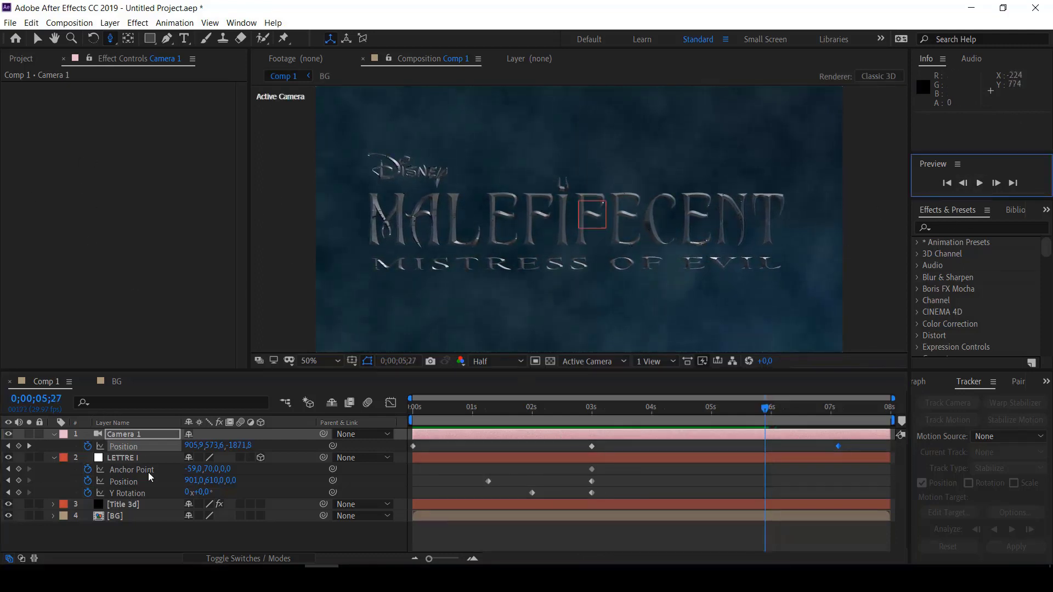
Select Title 3d and collapse its Scene Interface, Group 1 and Group 3 settings
left_click(123, 505)
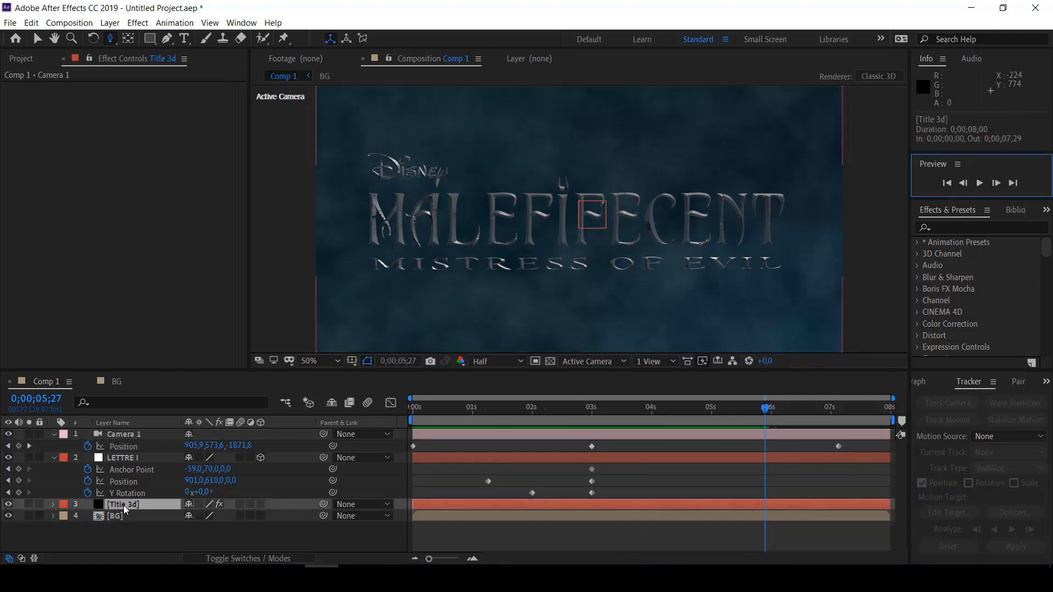
left_click_drag(239, 189, 242, 193)
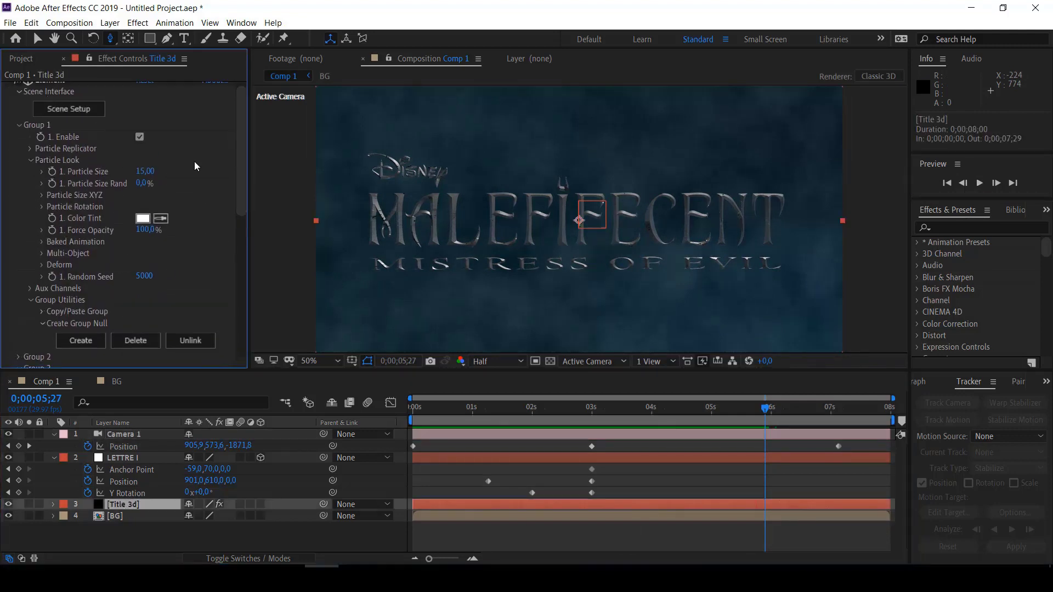
left_click_drag(241, 173, 226, 140)
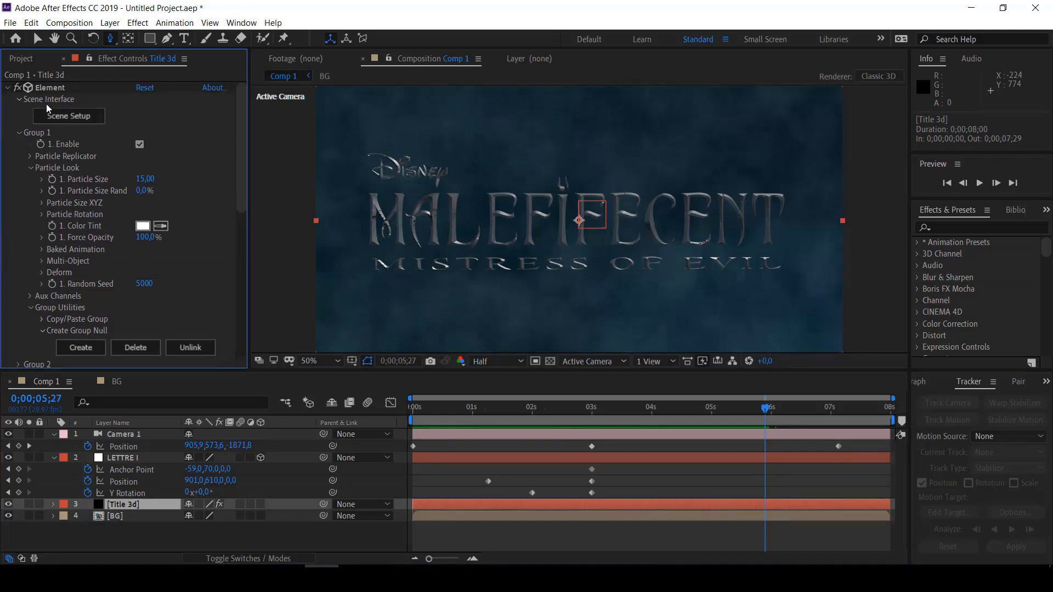
left_click(19, 100)
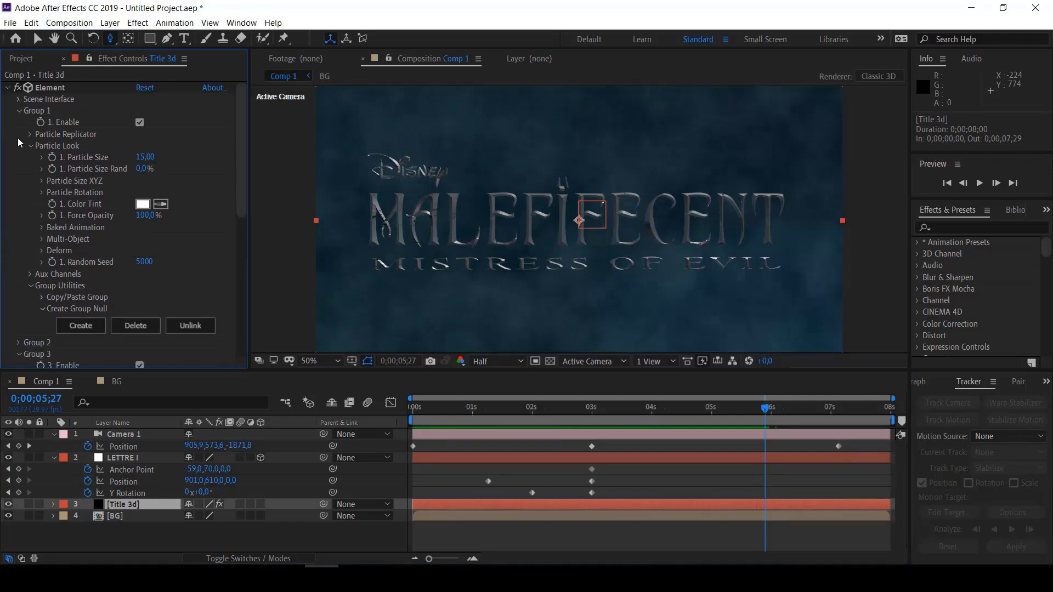
left_click(19, 111)
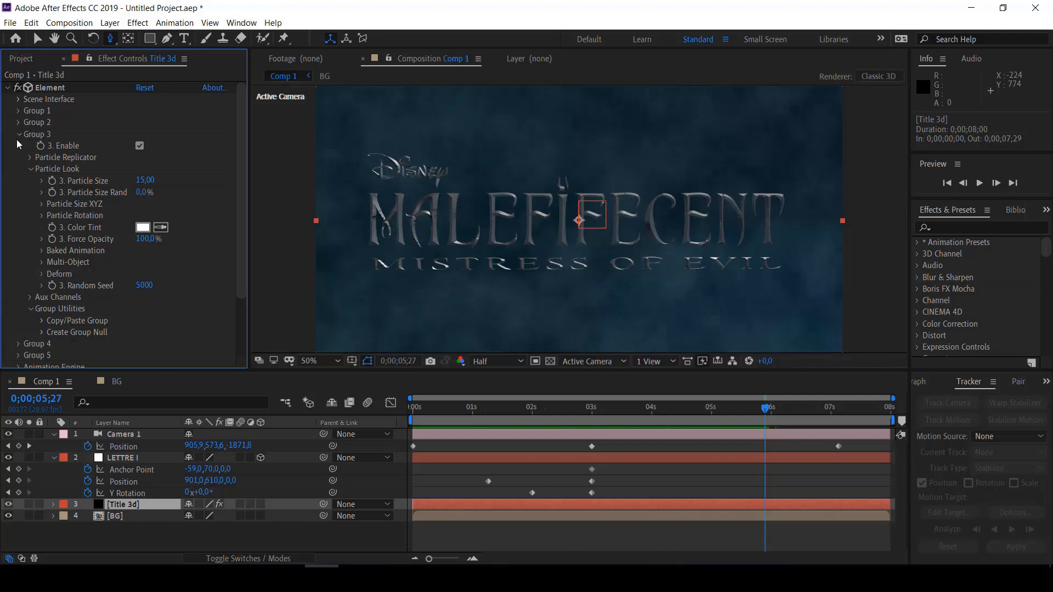
left_click(18, 134)
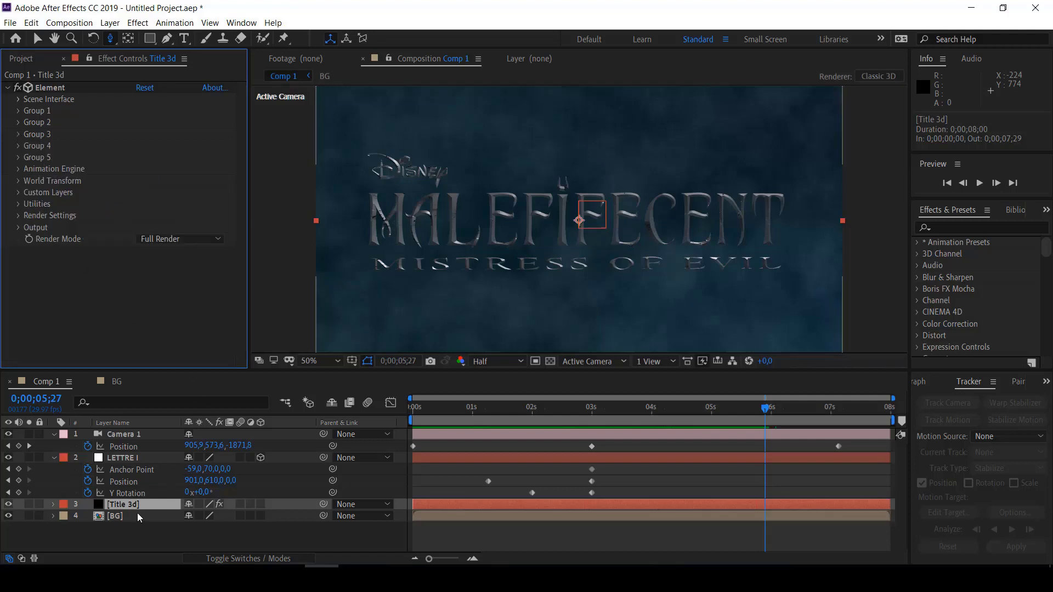
Apply the Curves effect to Title 3d through the effect search ('cur')
key("ctrl+space")
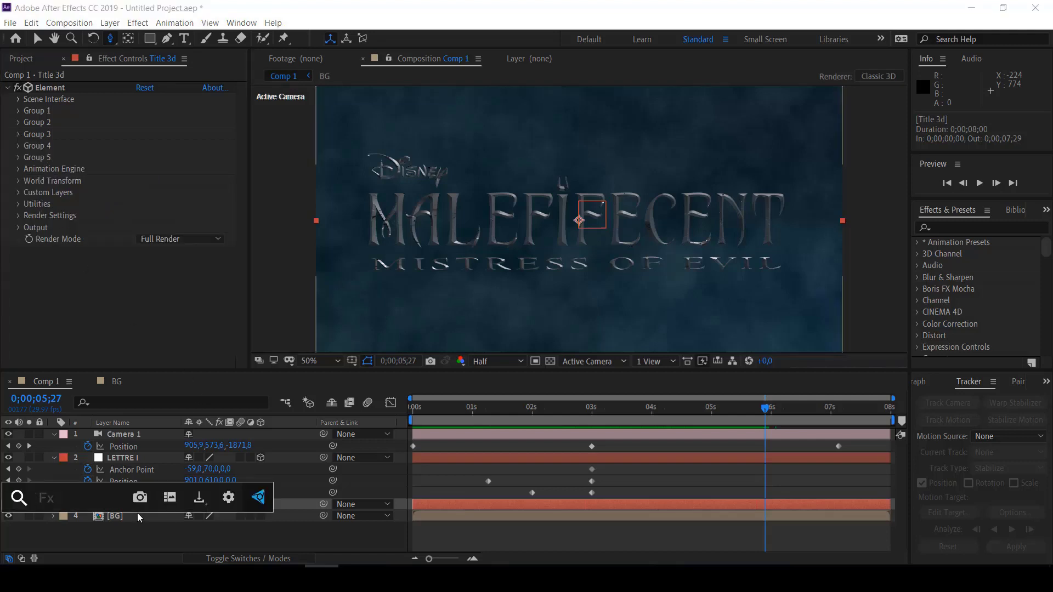
type("cur")
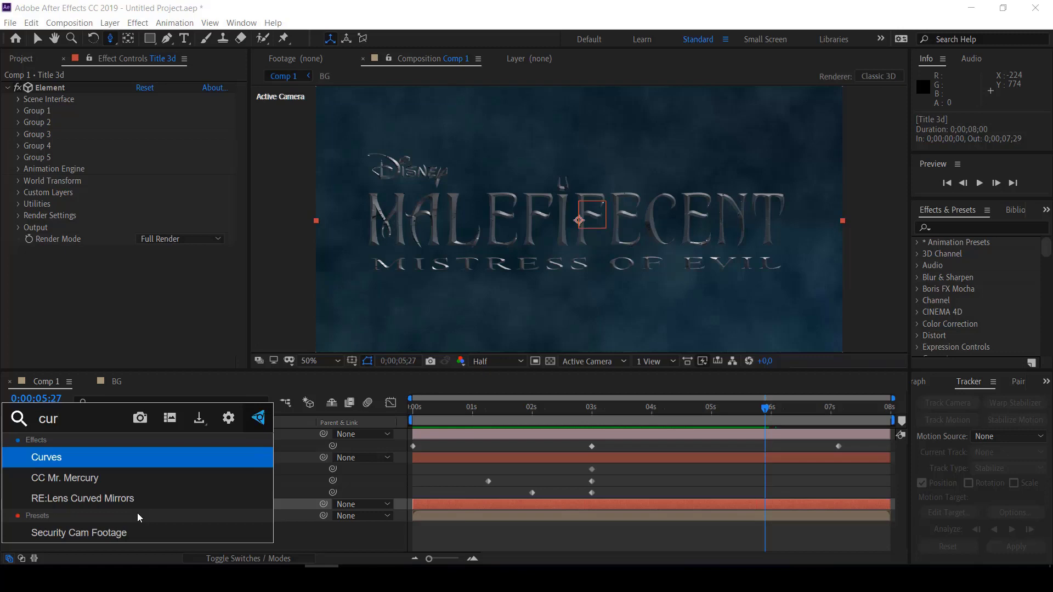
left_click(67, 455)
key("v")
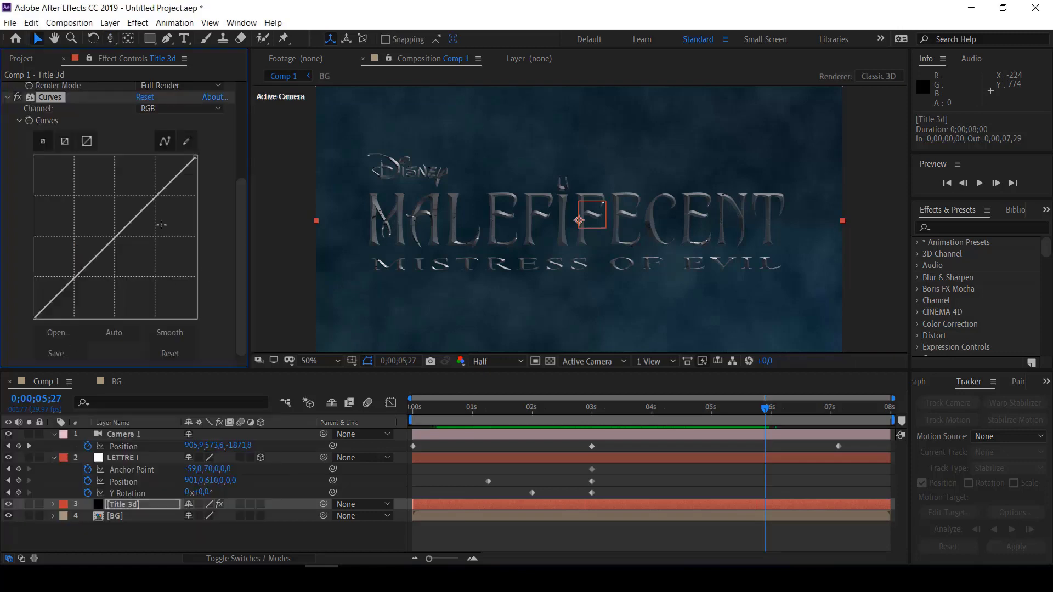
Bow the curve up for brighter midtones, pull the low point down, and compare with fx toggled
left_click_drag(155, 196, 149, 188)
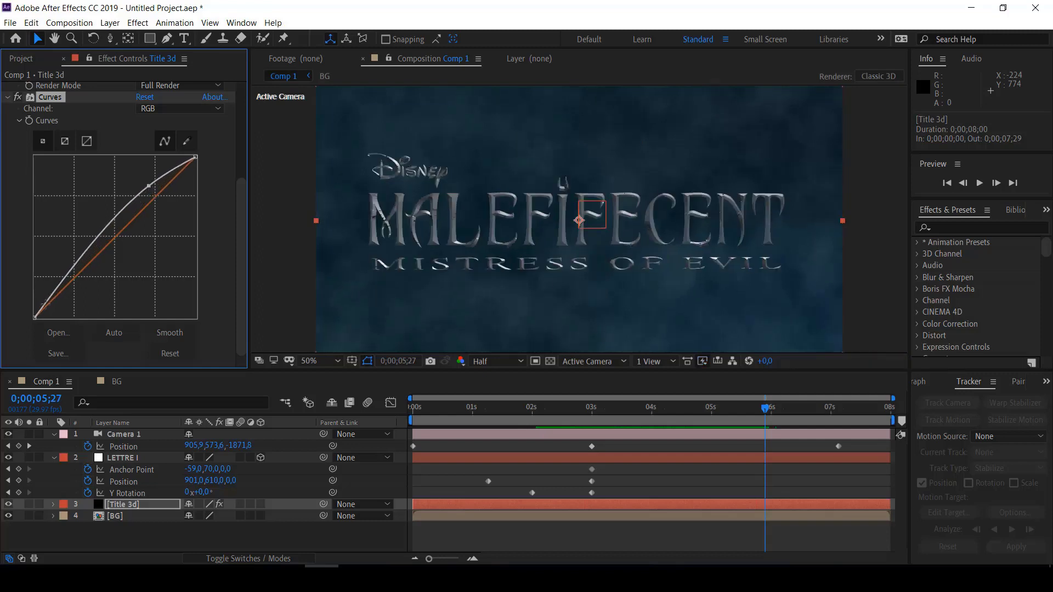
left_click(67, 271)
left_click_drag(67, 271, 64, 267)
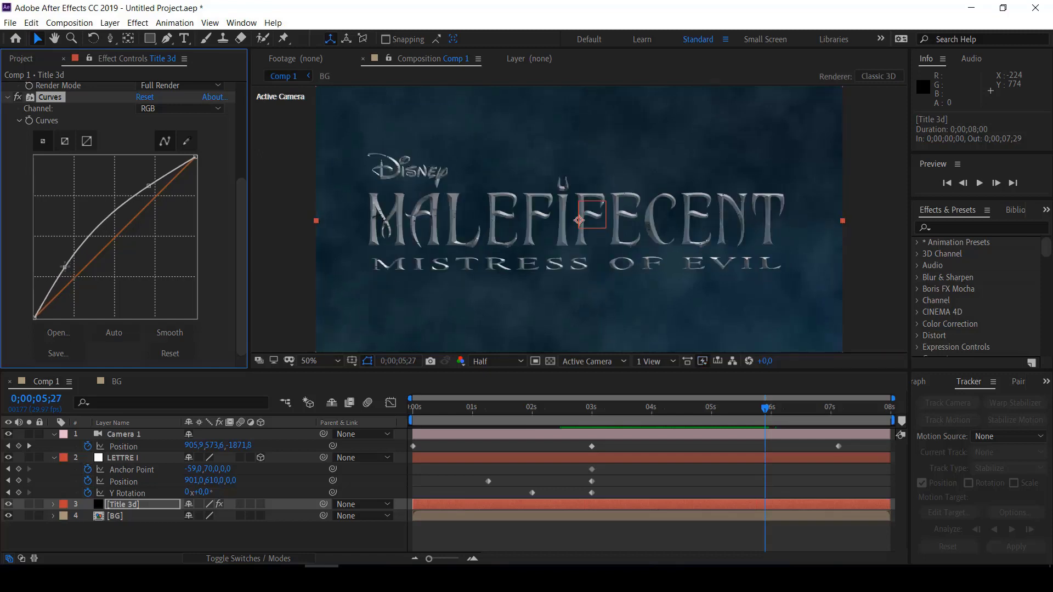
left_click_drag(65, 269, 69, 277)
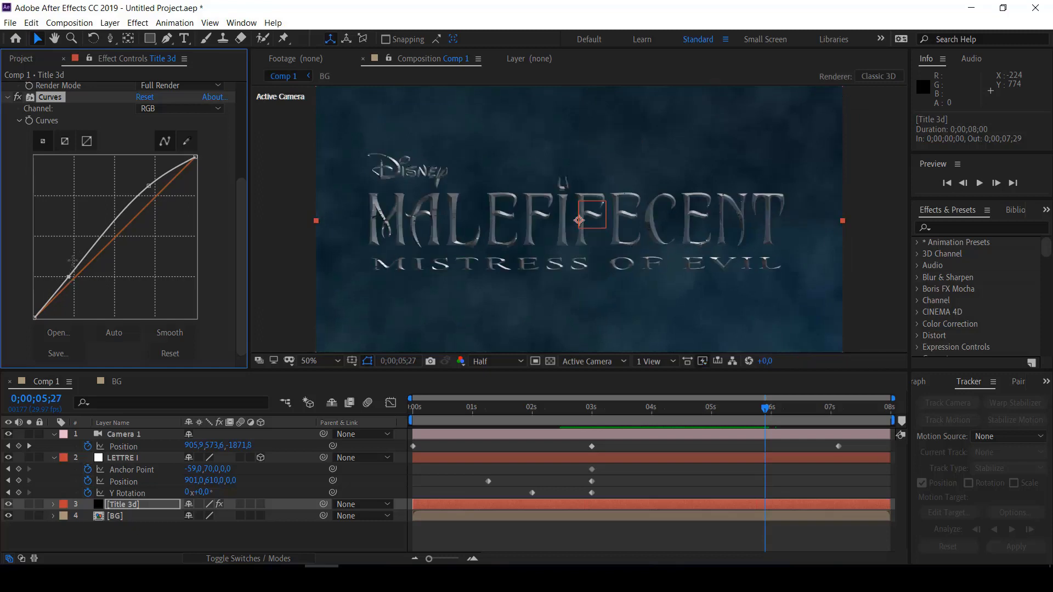
left_click(18, 97)
left_click(18, 97)
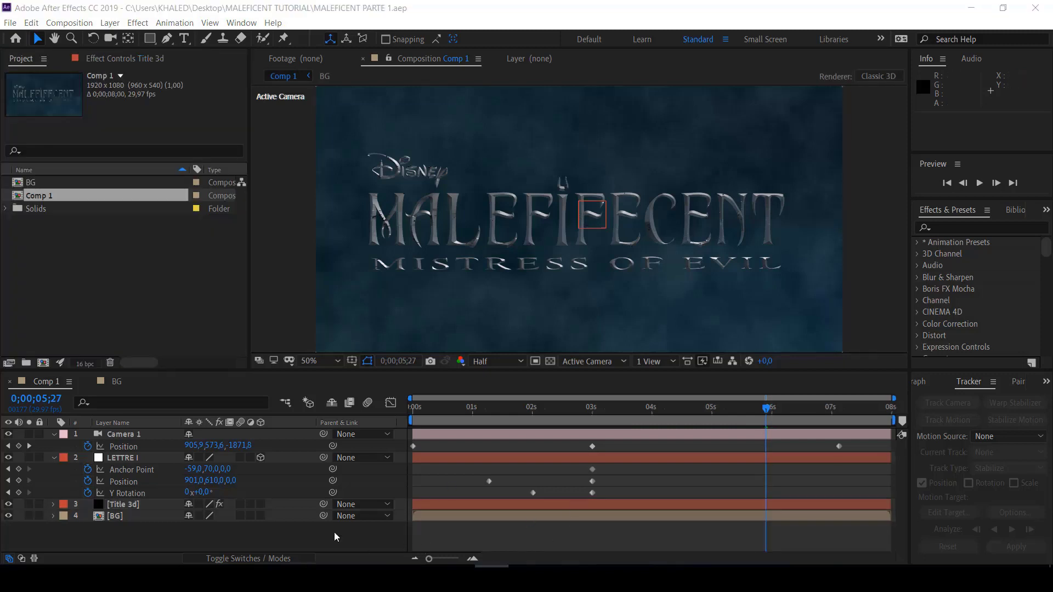
Fit the composition in the viewer, rewind, and collapse the LETTRE I and Camera 1 layers
left_click(336, 362)
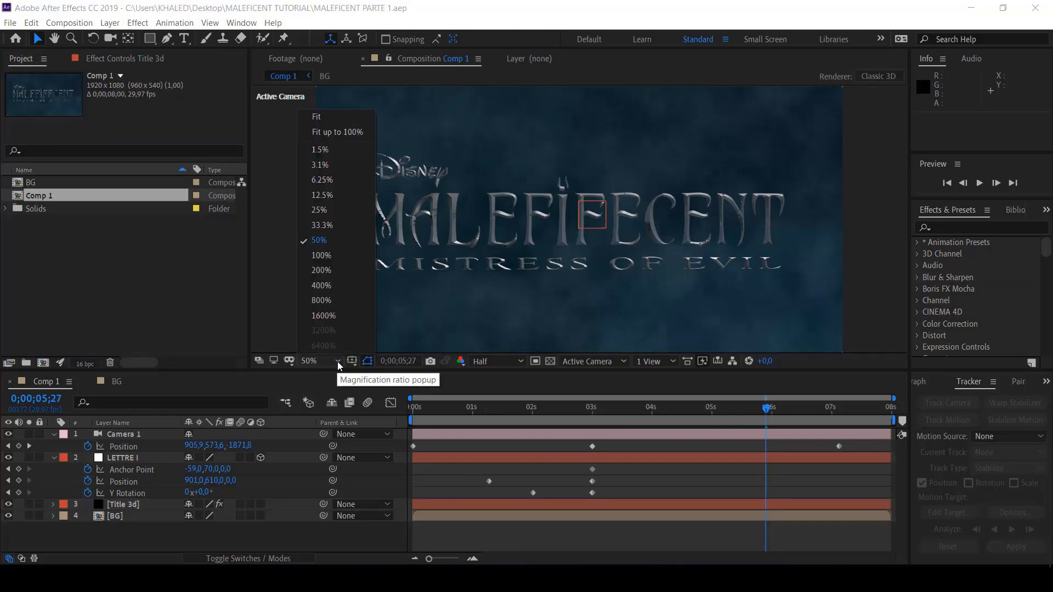
left_click(330, 131)
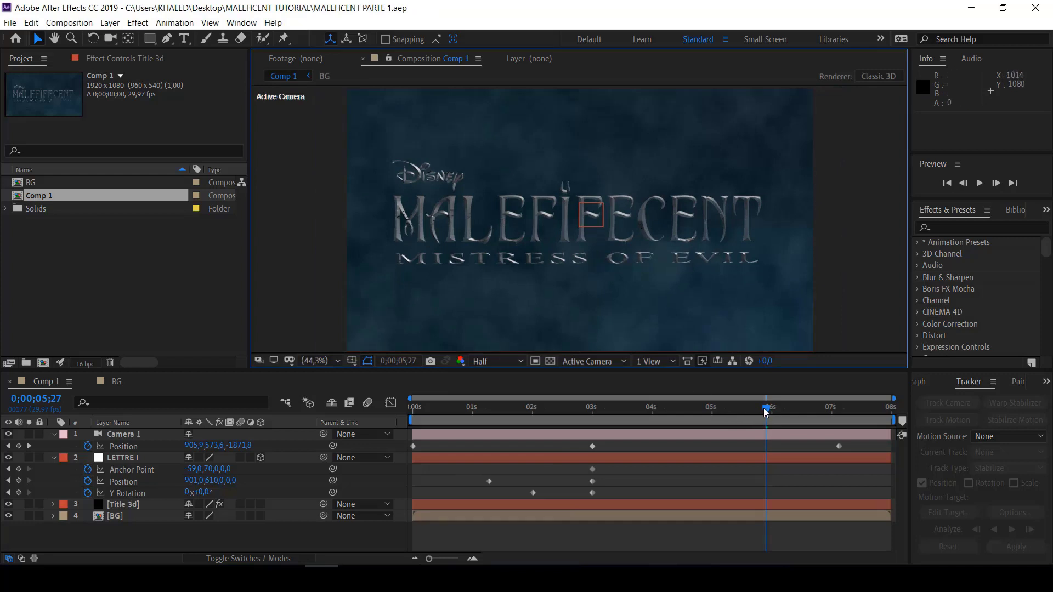
left_click_drag(766, 408, 581, 400)
left_click_drag(490, 403, 412, 405)
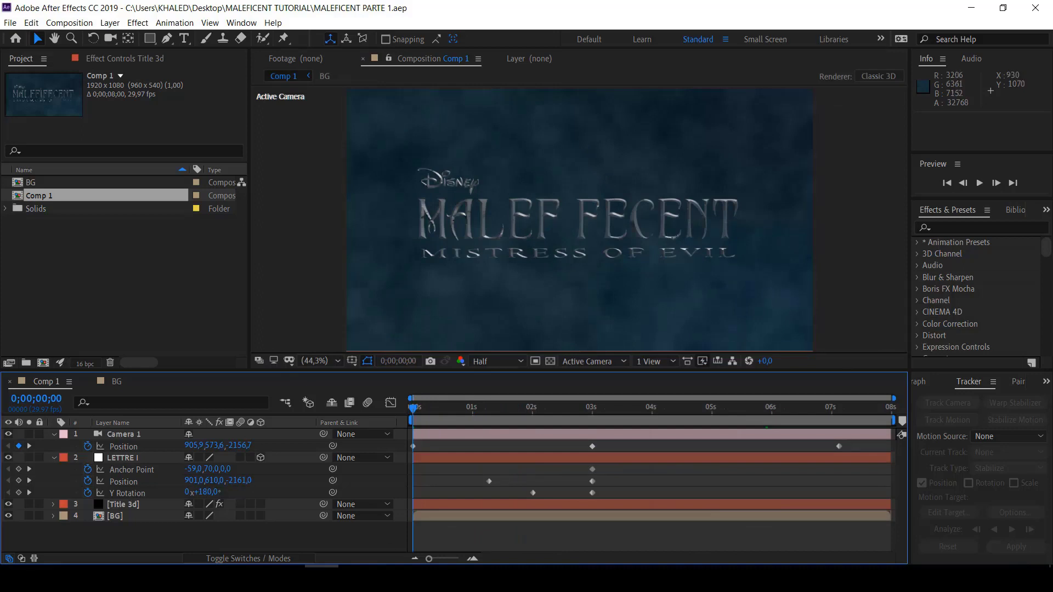
left_click(53, 458)
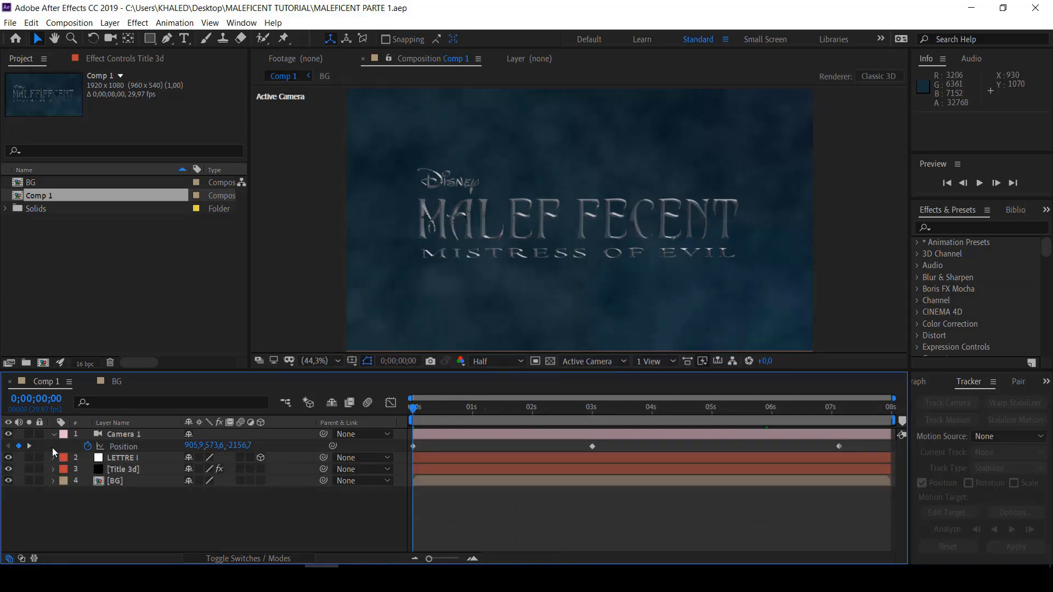
left_click(54, 435)
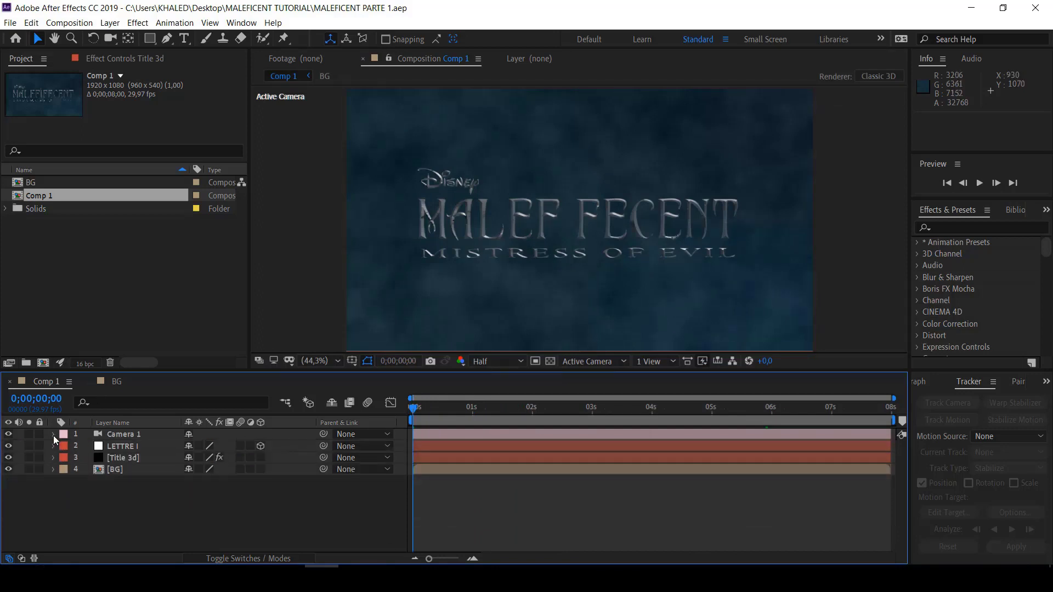
Preview the falling-I animation from the first frame
right_click(91, 509)
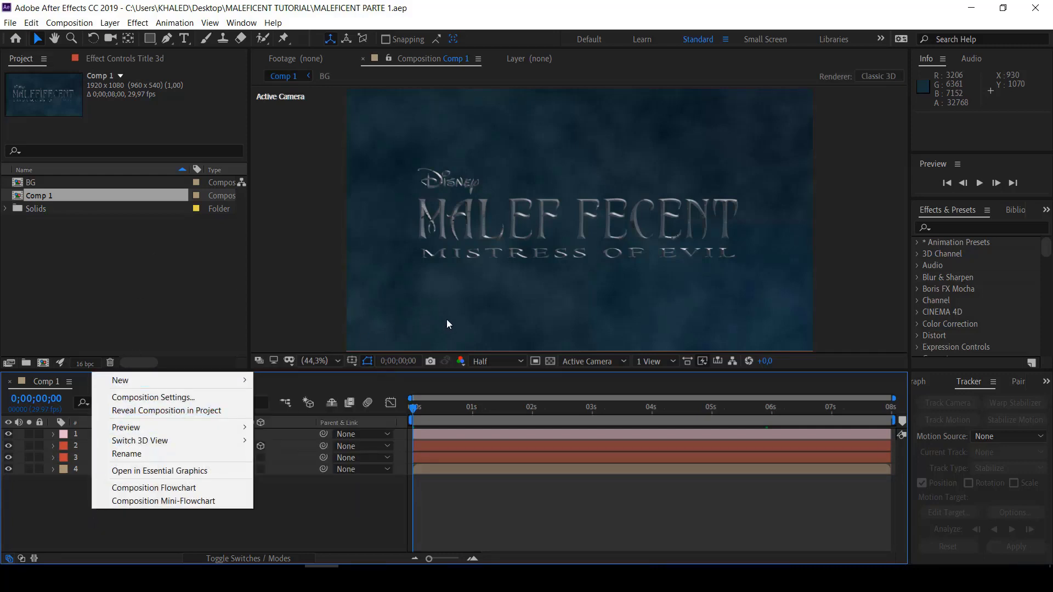
left_click_drag(414, 409, 402, 402)
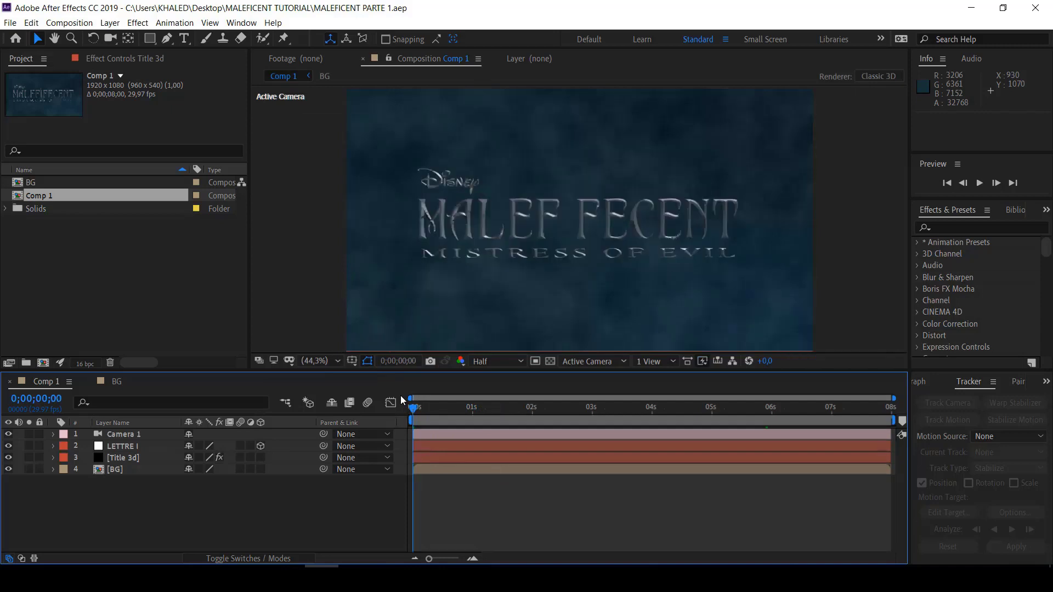
key("space")
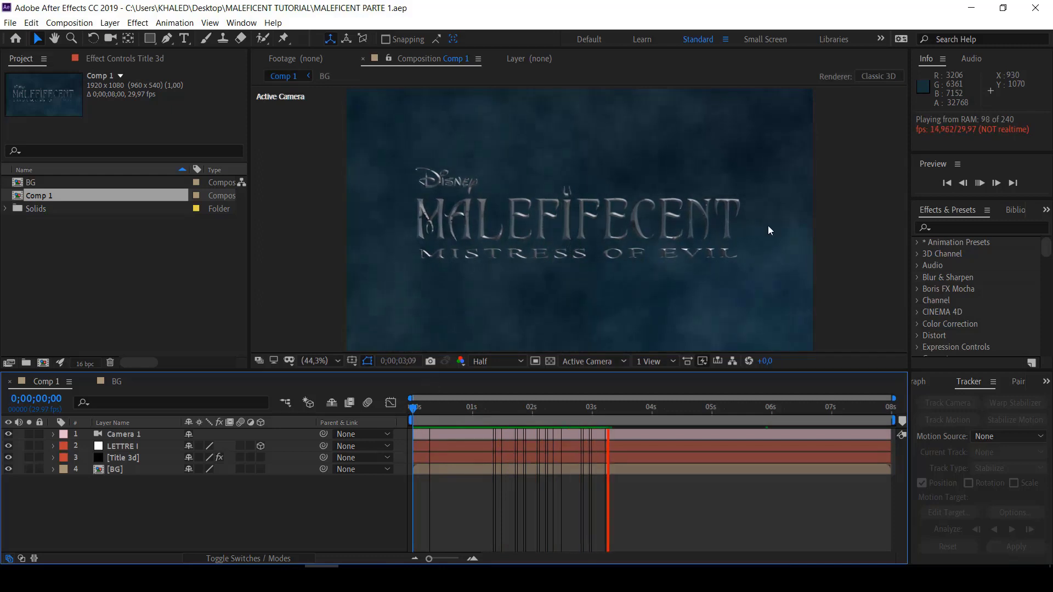
key("space")
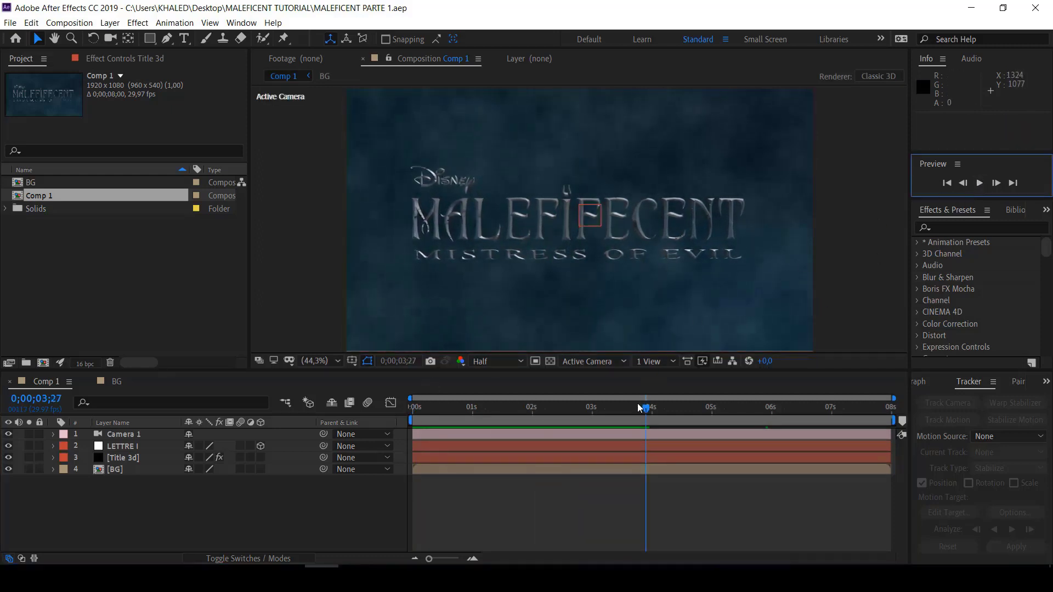
mouse_move(649, 415)
left_mouse_down()
mouse_move(403, 411)
mouse_move(514, 420)
left_mouse_up()
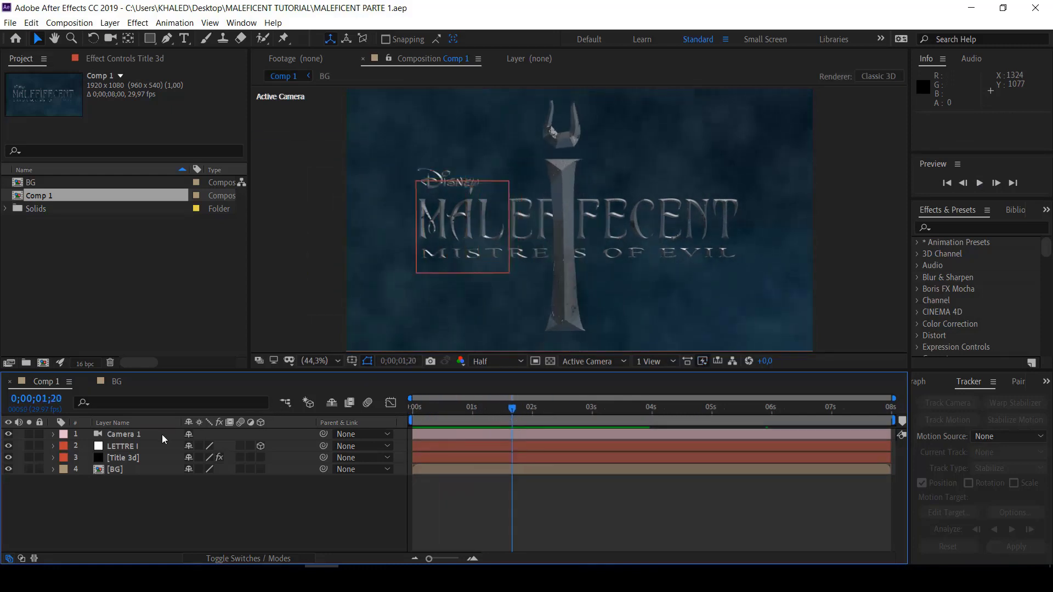
Reveal LETTRE I's animated properties and inspect its keyframes as value curves
left_click(122, 446)
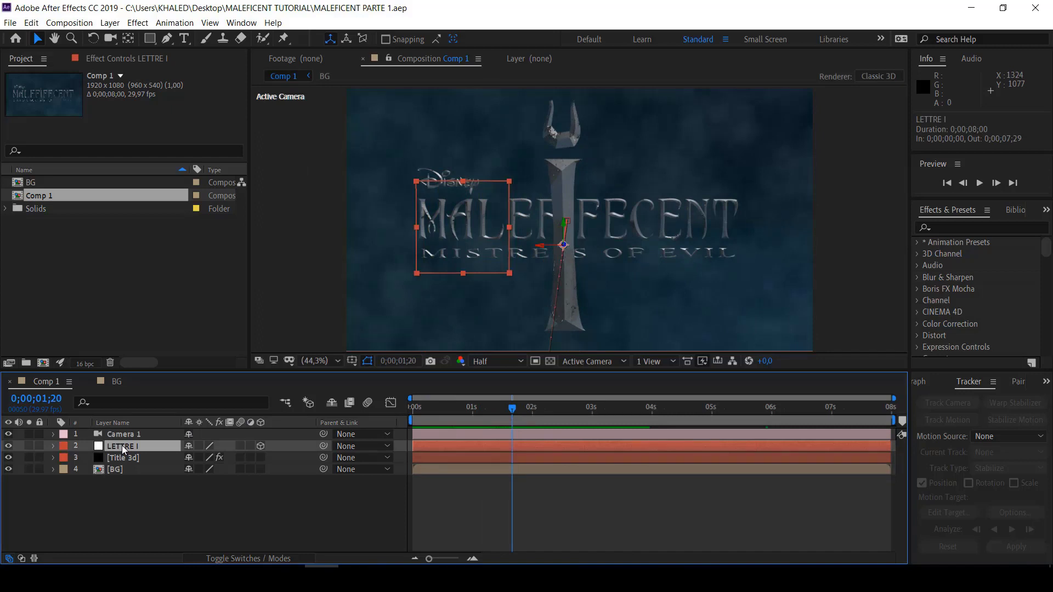
key("u")
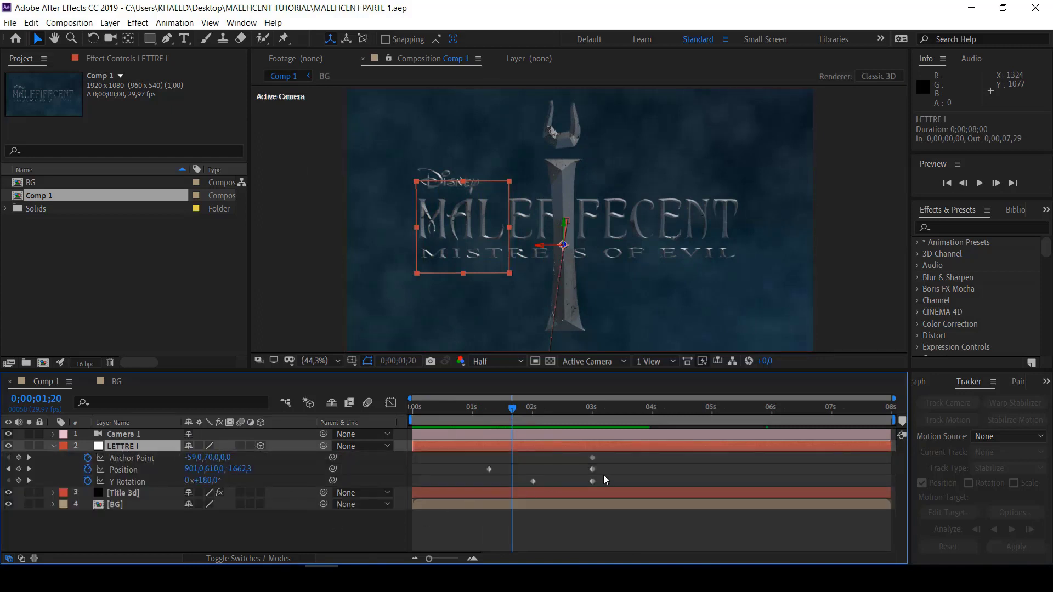
left_click_drag(625, 455, 456, 486)
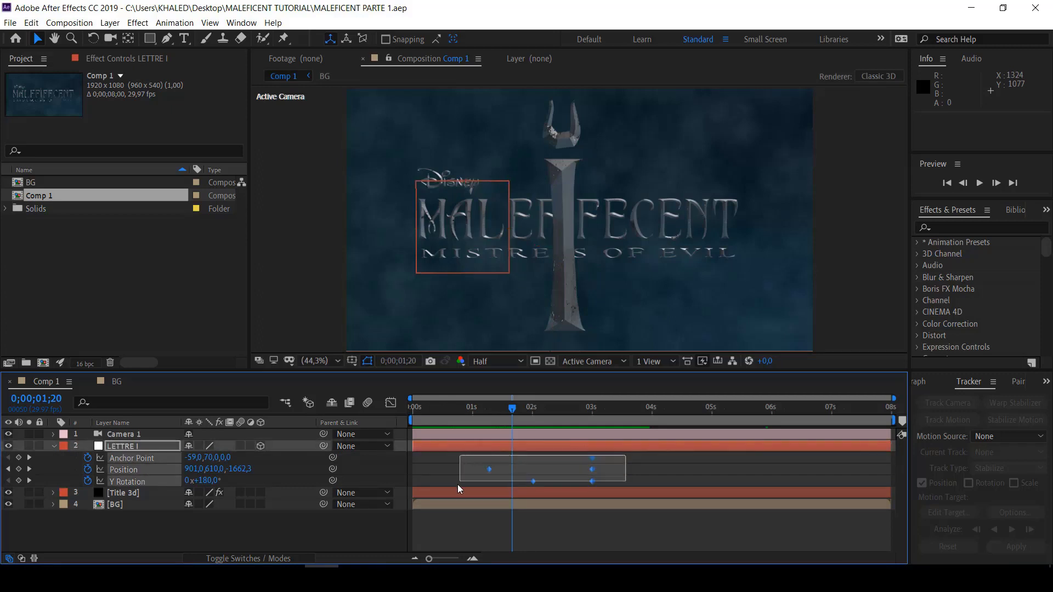
left_click(393, 403)
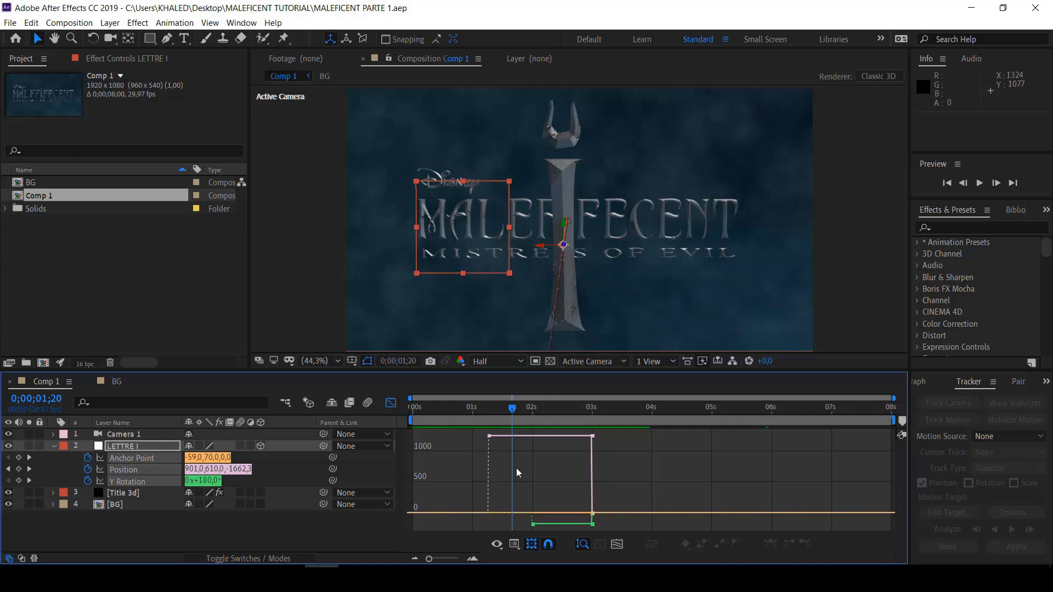
left_click(390, 403)
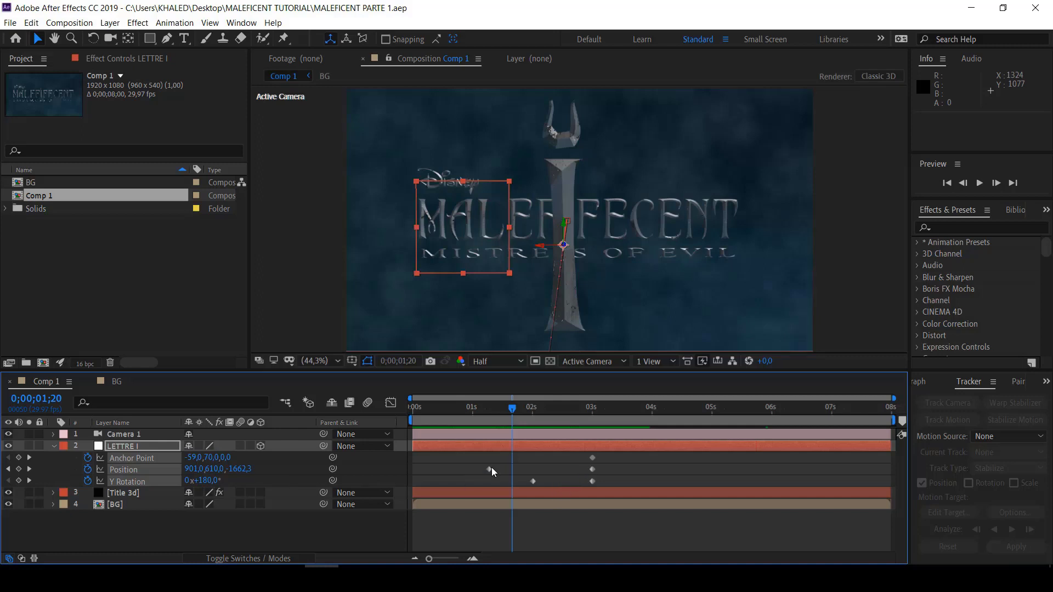
Ease both LETTRE I Position keyframes, check the speed graph, and preview the accelerating fall
left_click_drag(614, 468, 577, 470)
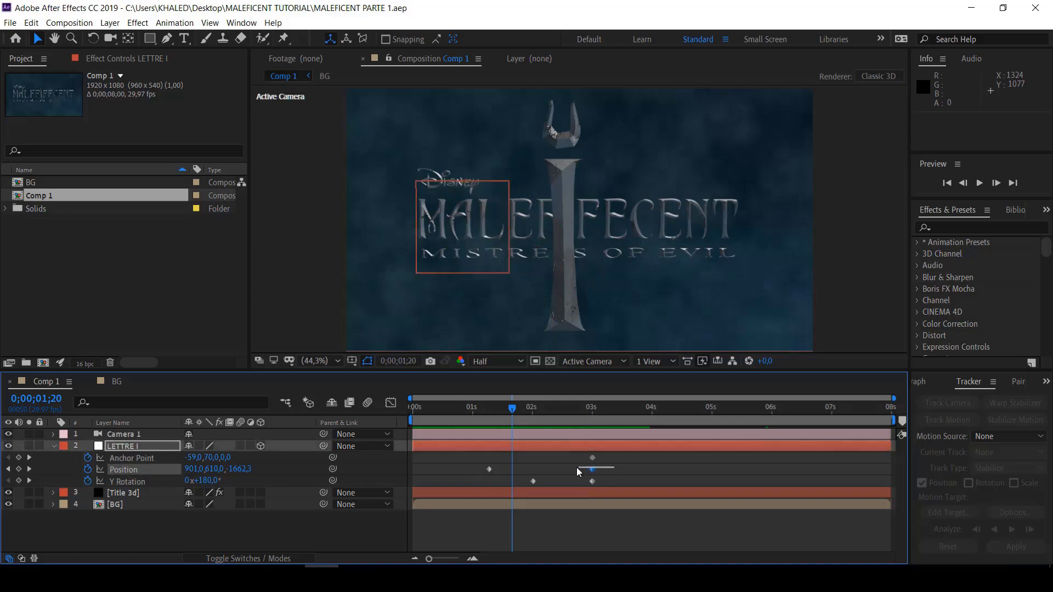
left_click_drag(484, 469, 482, 469)
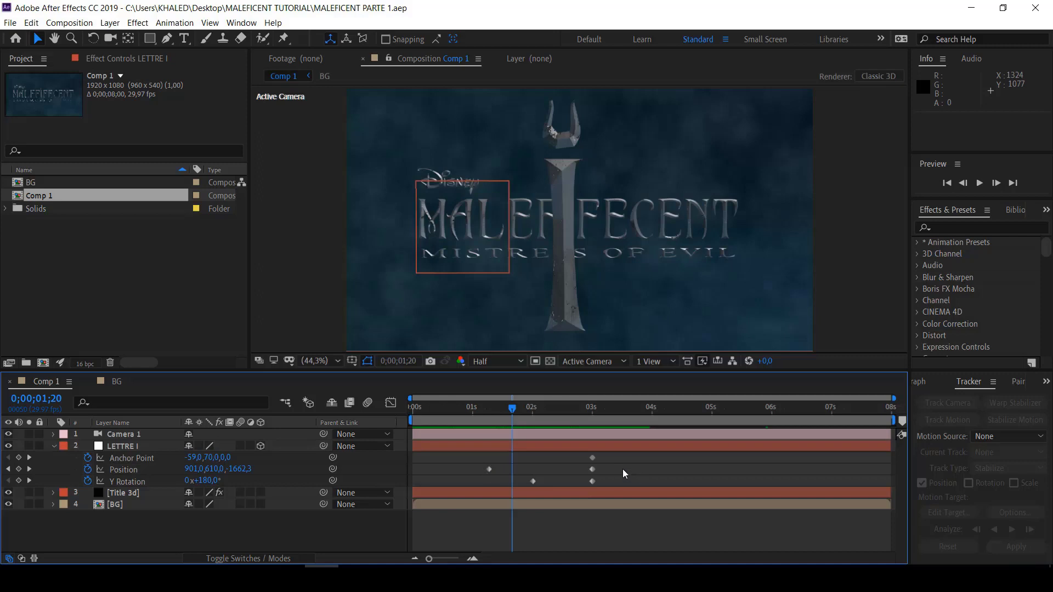
left_click_drag(623, 473, 487, 475)
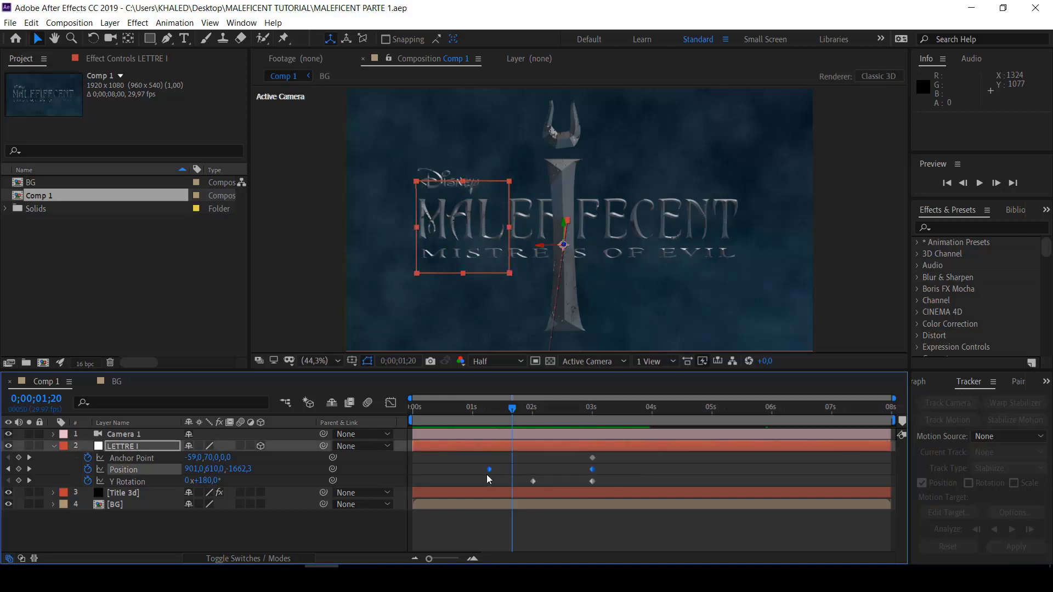
key("shift+F3")
key("ctrl+shift+F9")
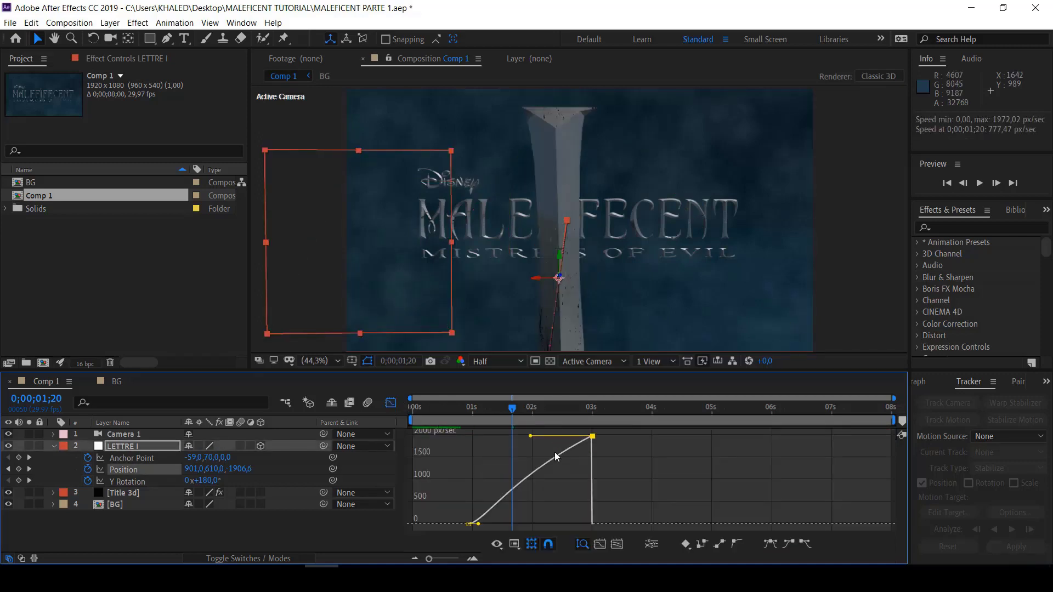
key("space")
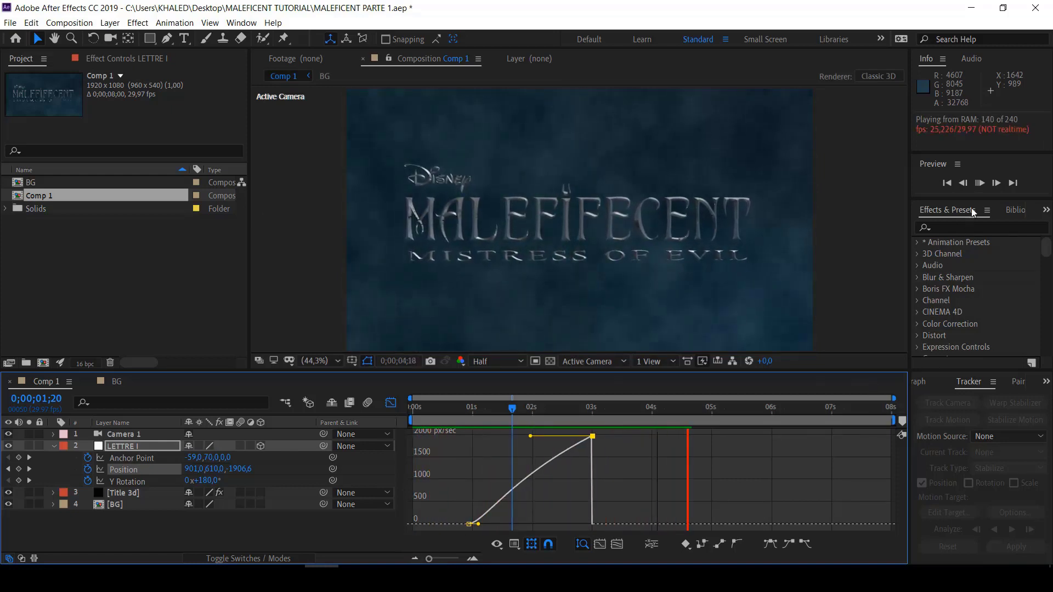
left_click(979, 183)
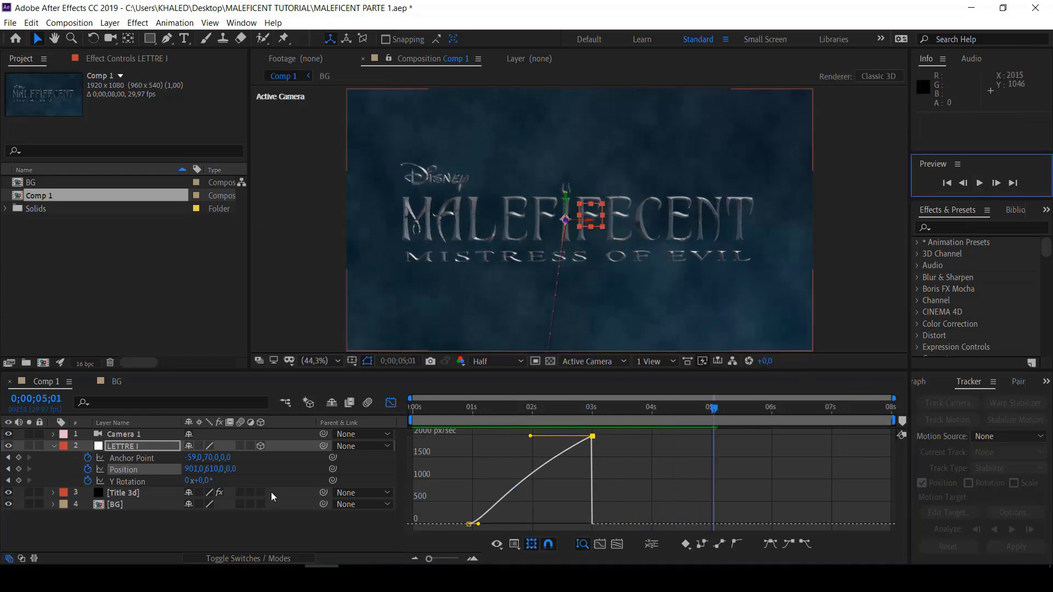
left_click(52, 446)
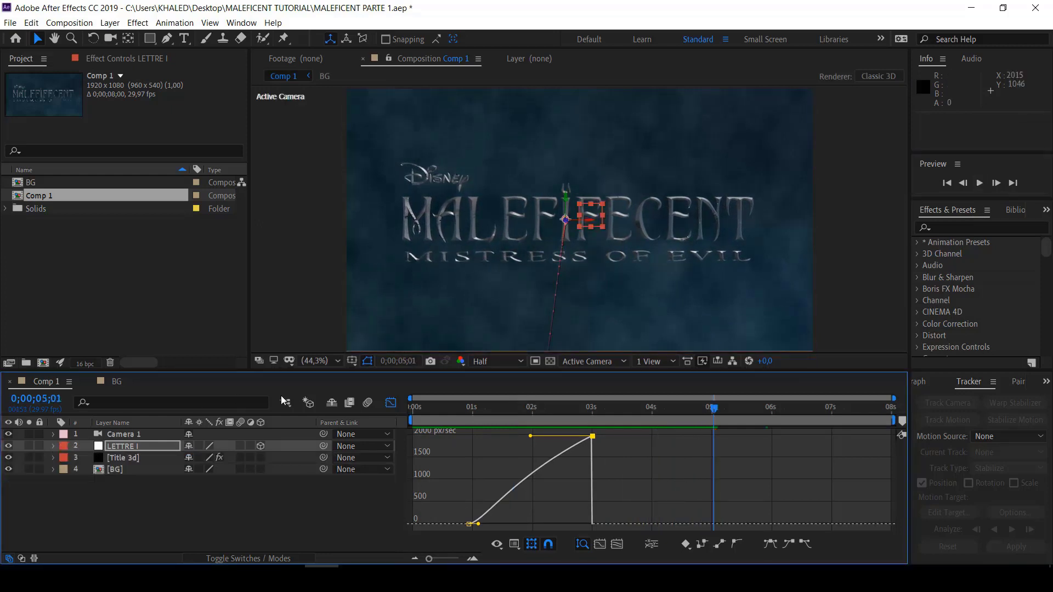
left_click(391, 404)
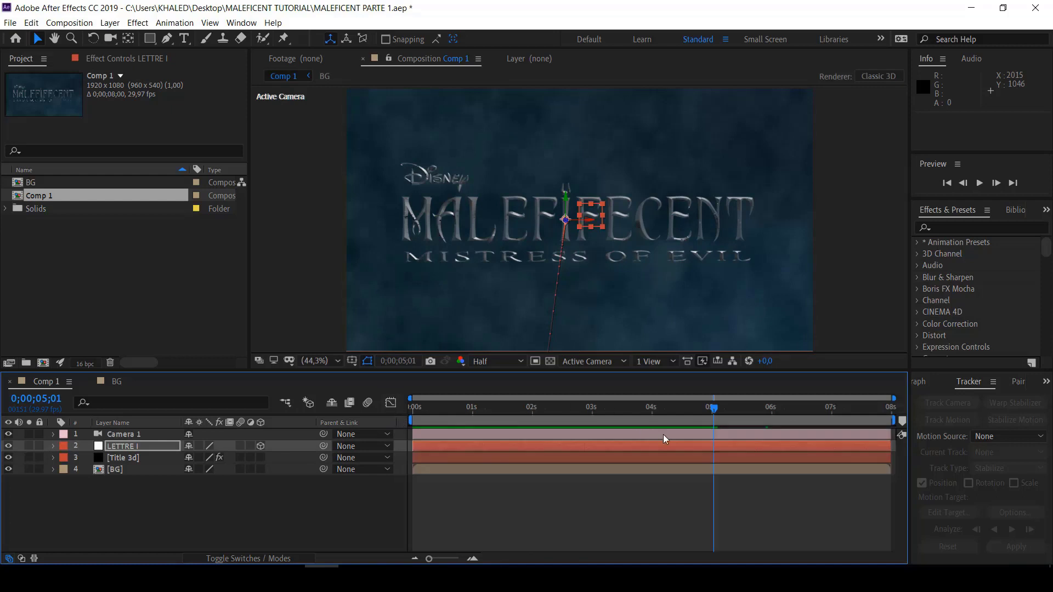
left_click_drag(714, 411, 416, 476)
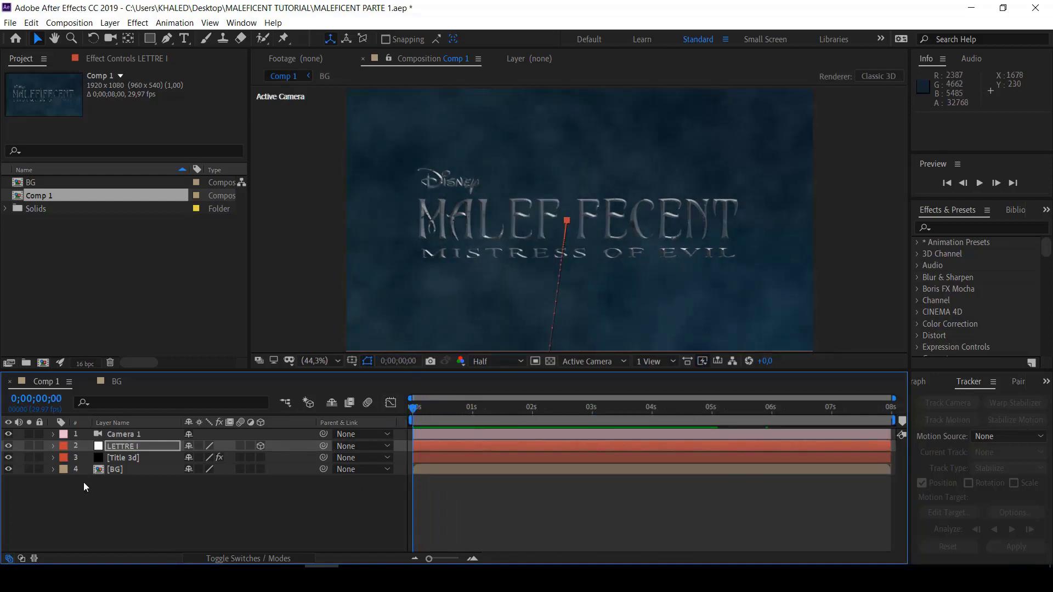
Import Particle.mov and SPELL.mov together through the Import File dialog
right_click(62, 255)
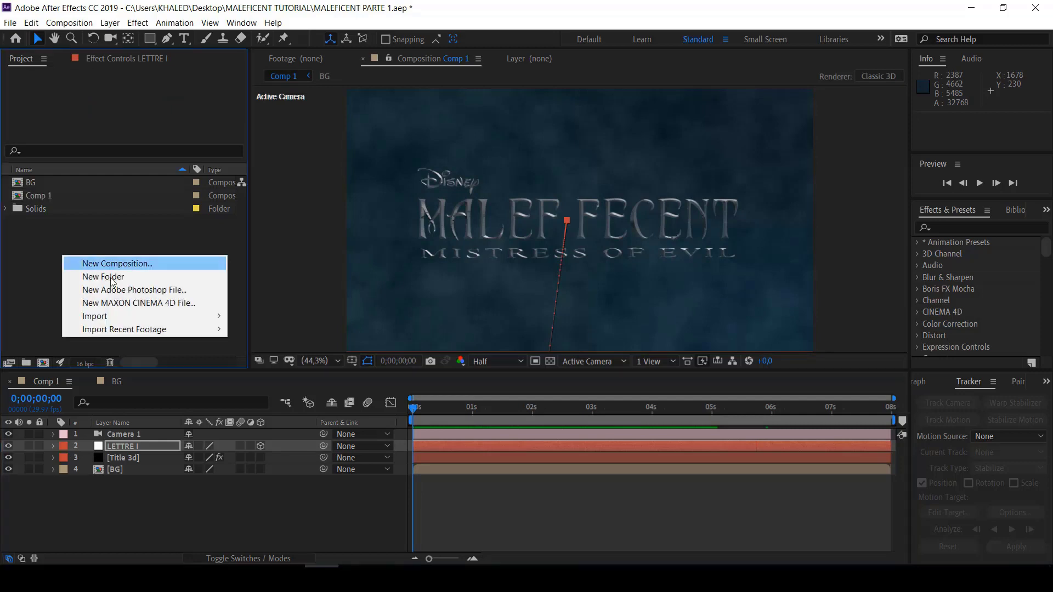
mouse_move(116, 320)
left_click(261, 317)
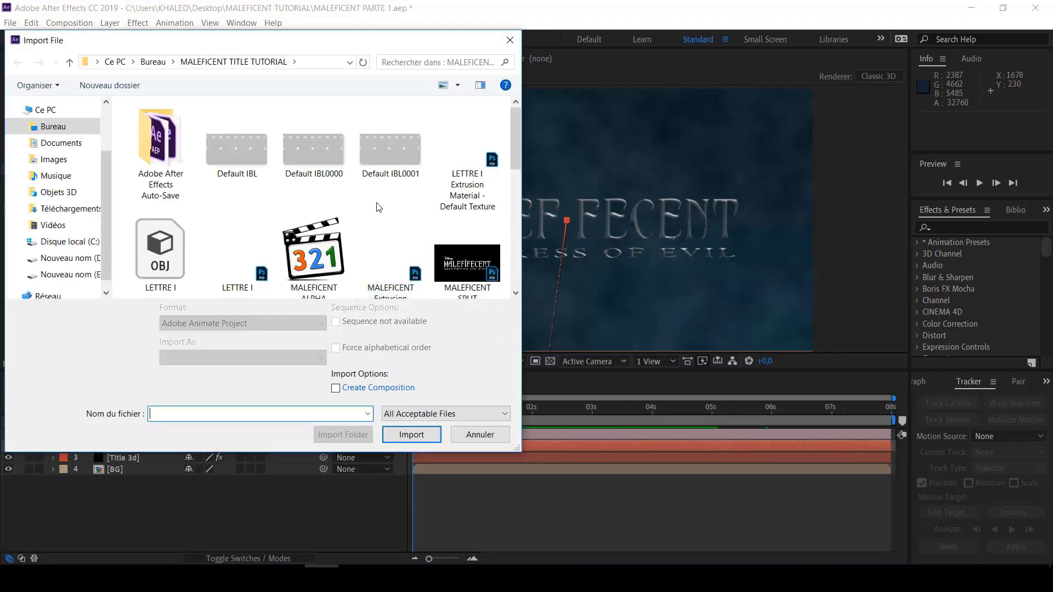
scroll(368, 212, "down", 1)
scroll(368, 214, "down", 1)
scroll(367, 217, "down", 1)
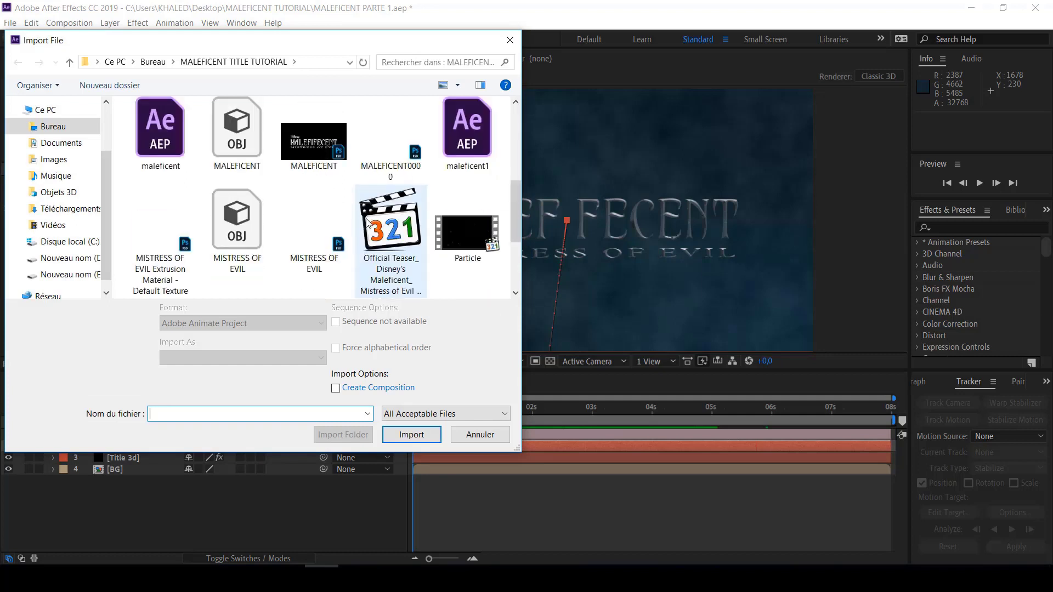
scroll(370, 226, "down", 1)
left_click(467, 153)
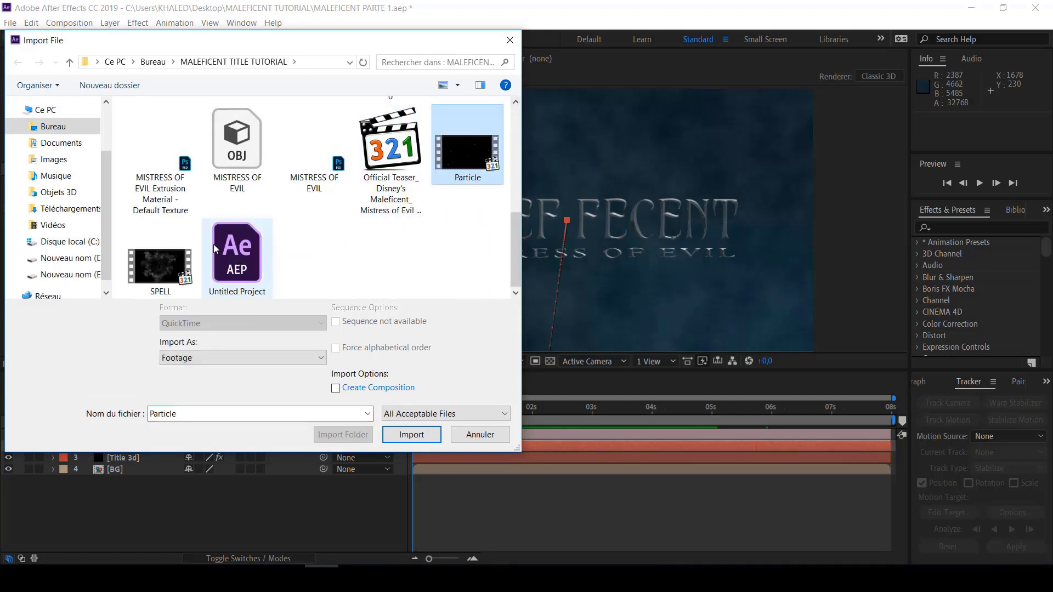
left_click(160, 262, "ctrl")
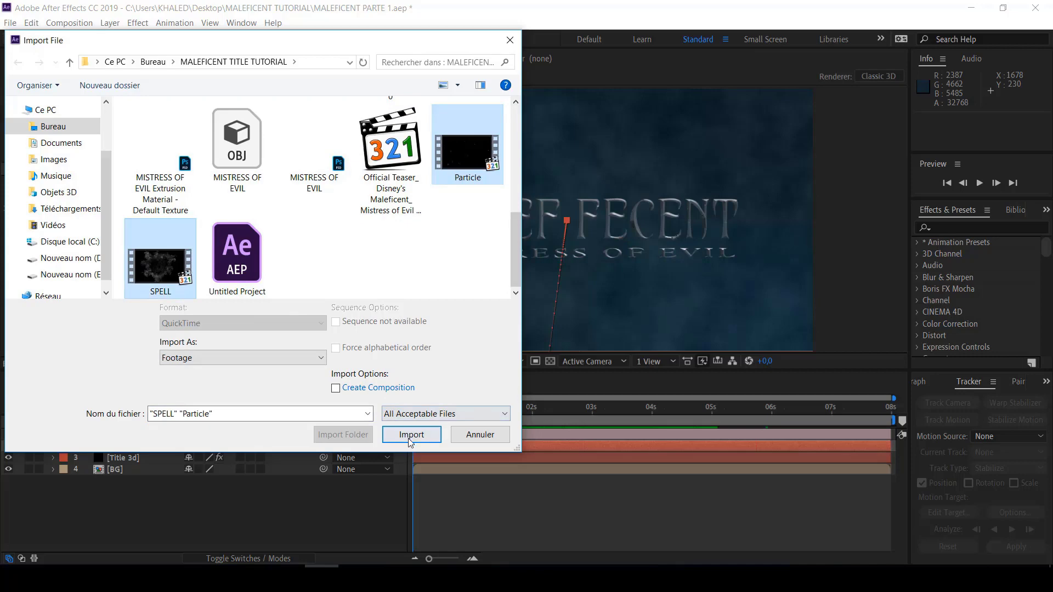
left_click(410, 438)
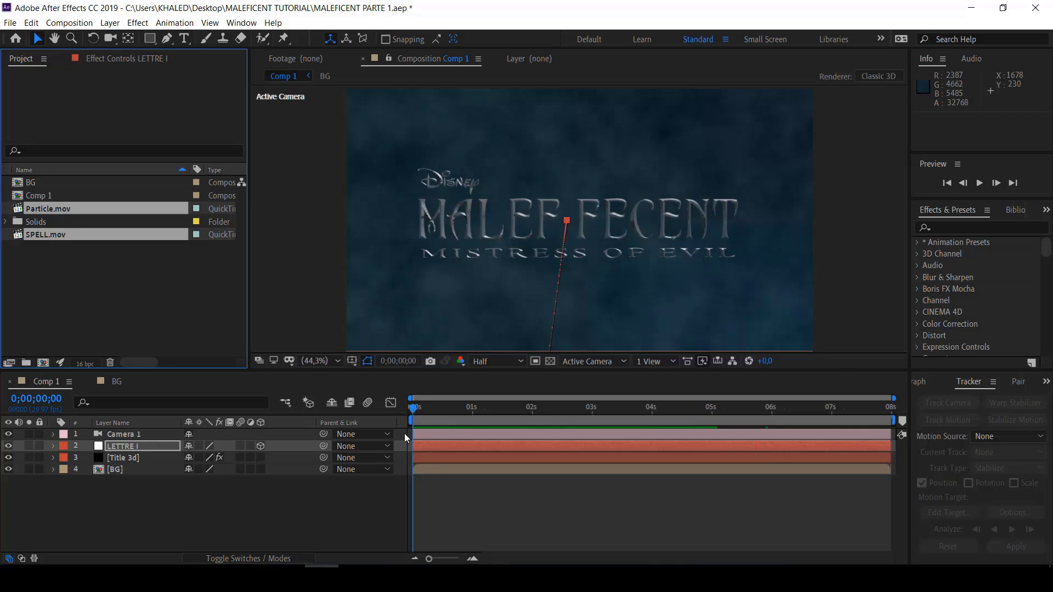
left_click(170, 314)
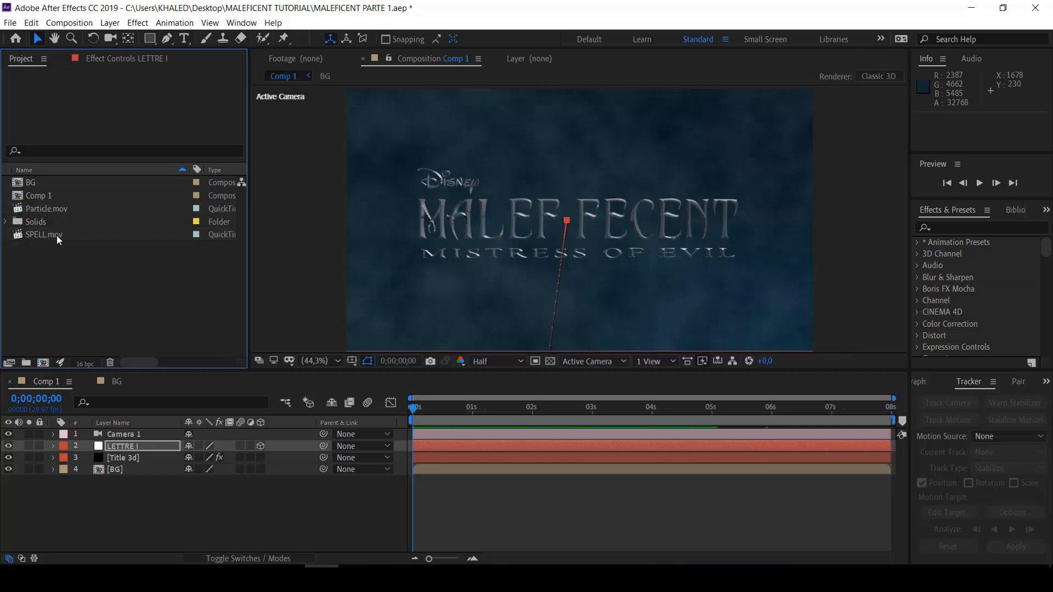
Add SPELL.mov above LETTRE I, set its blending mode to Screen, and raise it over the title
left_click_drag(57, 235, 99, 446)
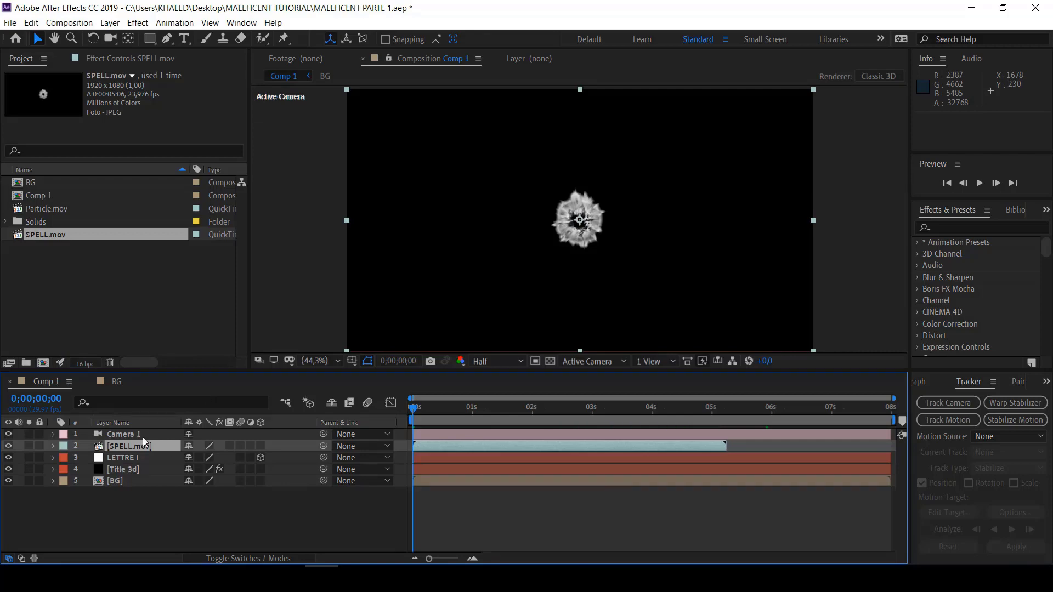
right_click(143, 443)
mouse_move(206, 287)
mouse_move(205, 262)
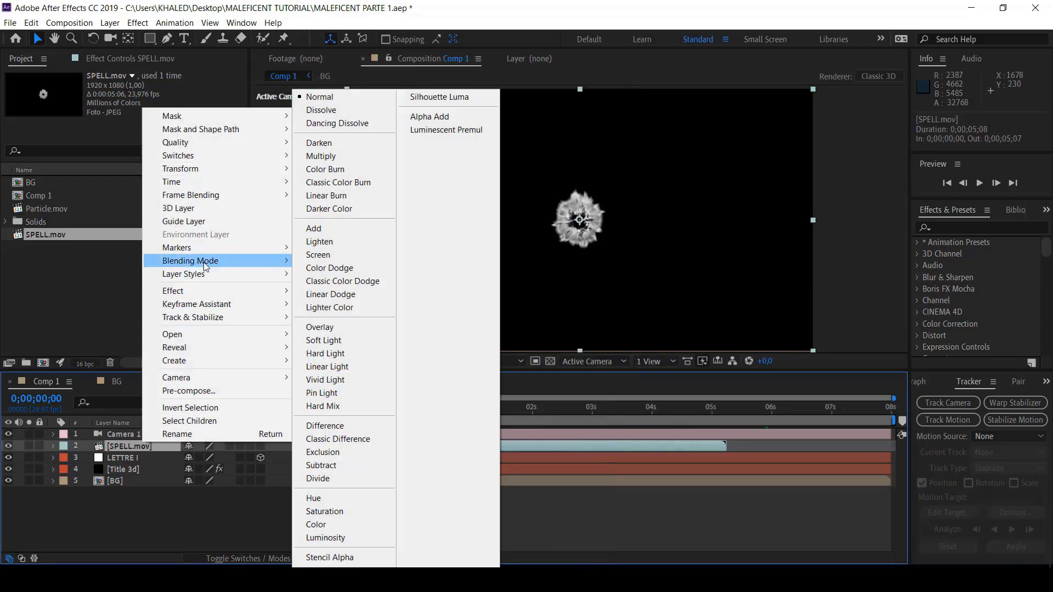
left_click(333, 256)
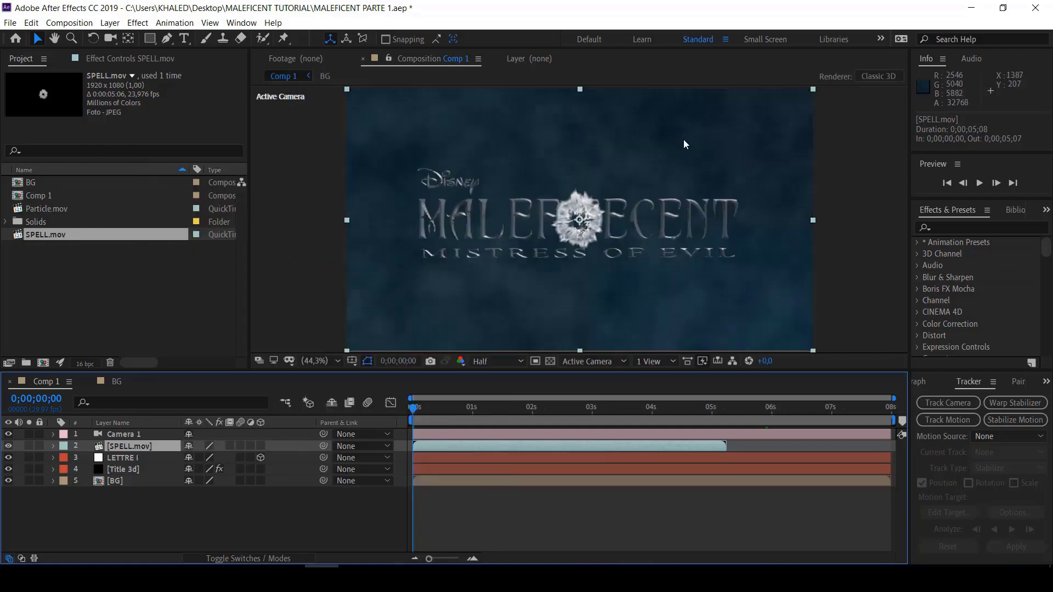
left_click_drag(585, 210, 590, 184)
Nudge the spell burst slightly left and scrub to around 4;28 to preview its smoke
scroll(589, 190, "up", 1)
scroll(588, 186, "up", 2)
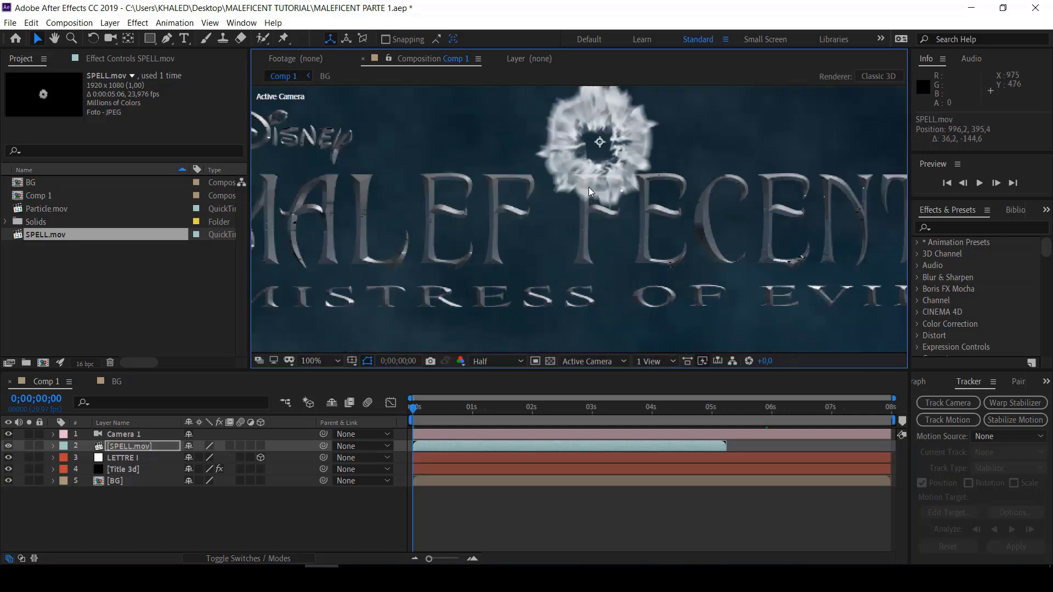
left_click_drag(626, 139, 606, 143)
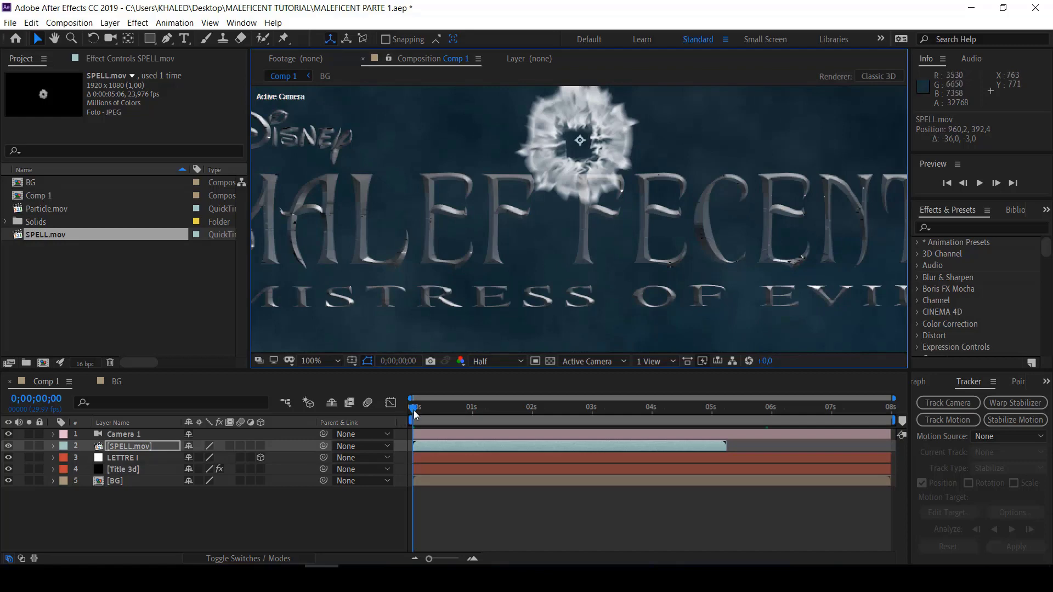
left_click_drag(413, 410, 738, 431)
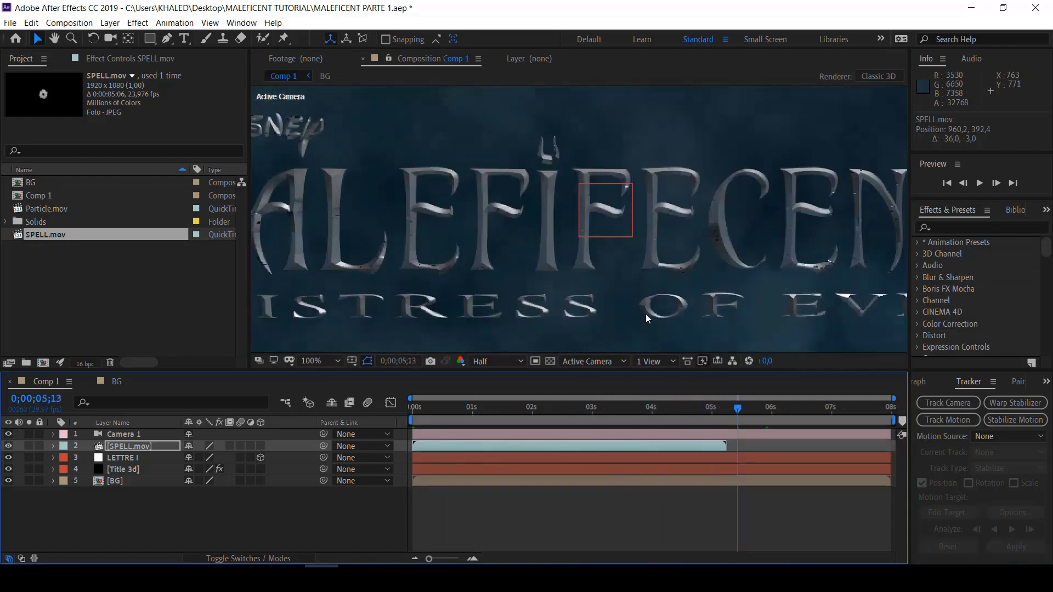
scroll(563, 230, "down", 1)
scroll(561, 229, "down", 3)
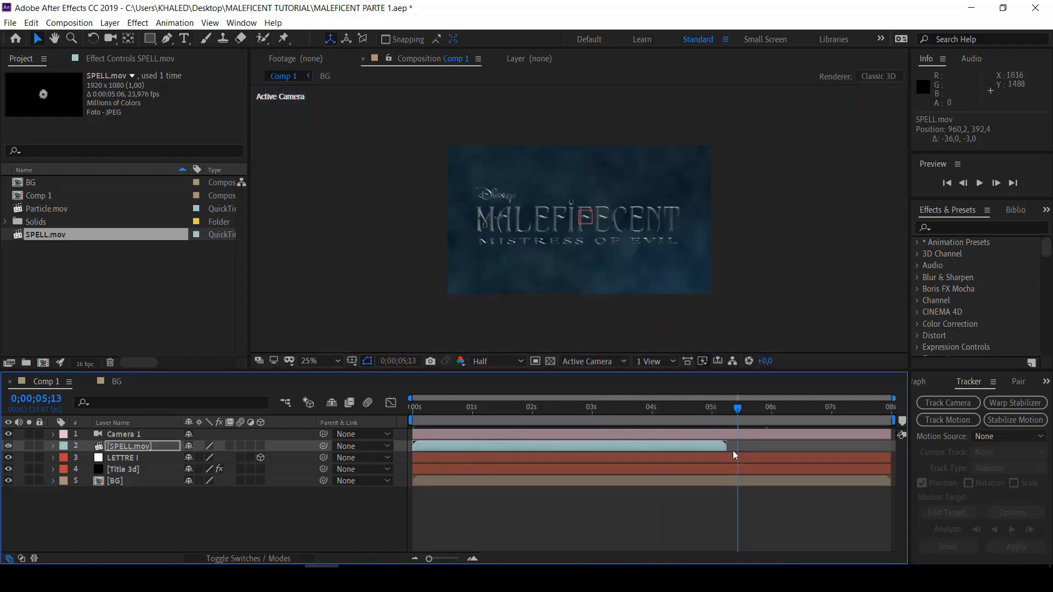
left_click_drag(738, 412, 709, 411)
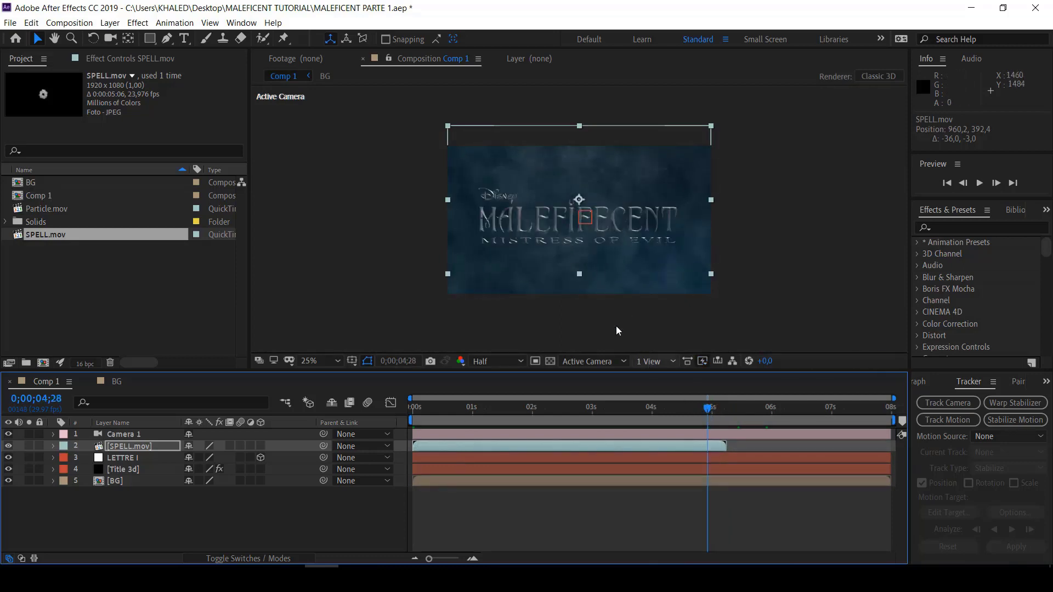
scroll(578, 231, "up", 2)
scroll(578, 232, "up", 2)
scroll(578, 231, "down", 2)
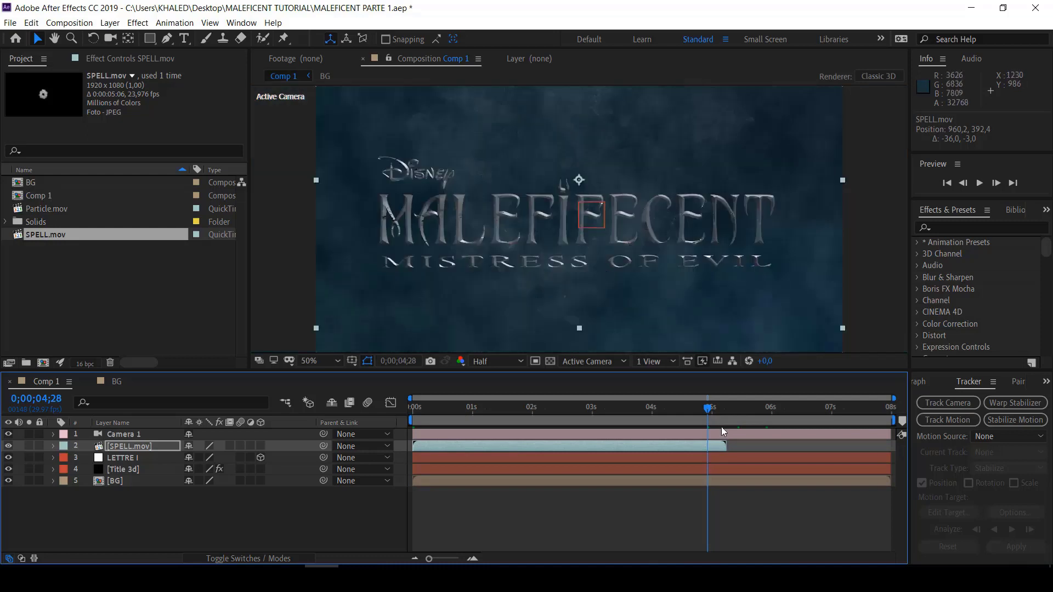
left_click_drag(708, 408, 560, 412)
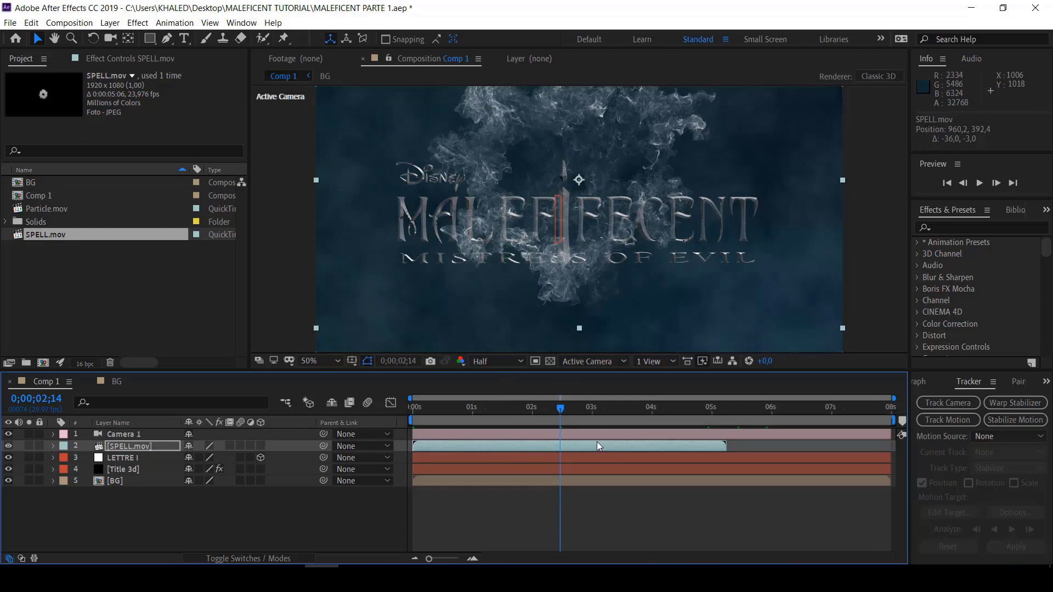
Slide the SPELL.mov layer so it starts at 0;00;02;29, checking frames around 2;27
left_click_drag(597, 442, 749, 448)
left_click(566, 411)
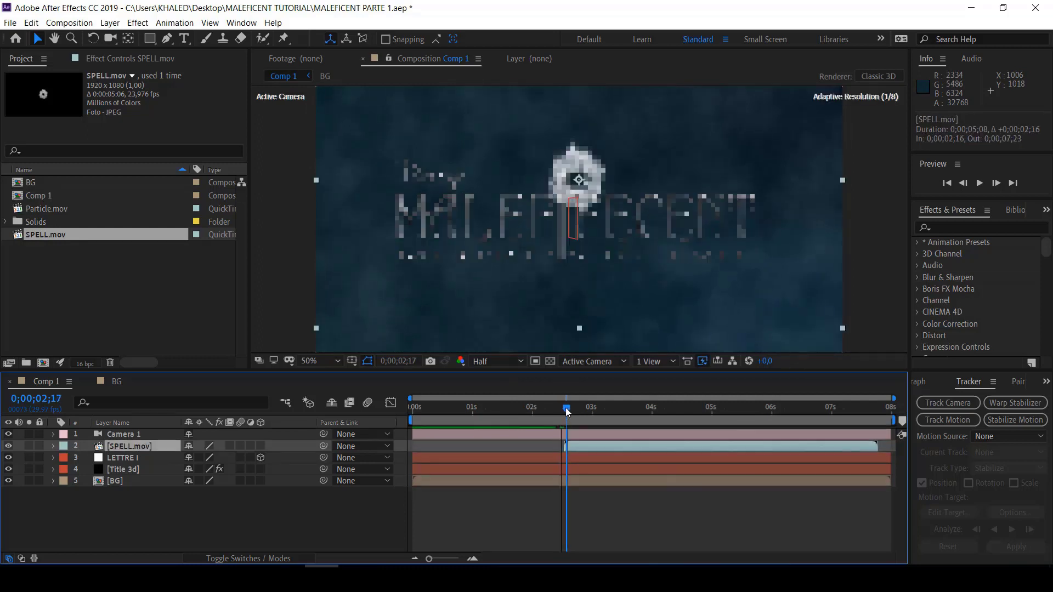
left_click_drag(614, 444, 633, 449)
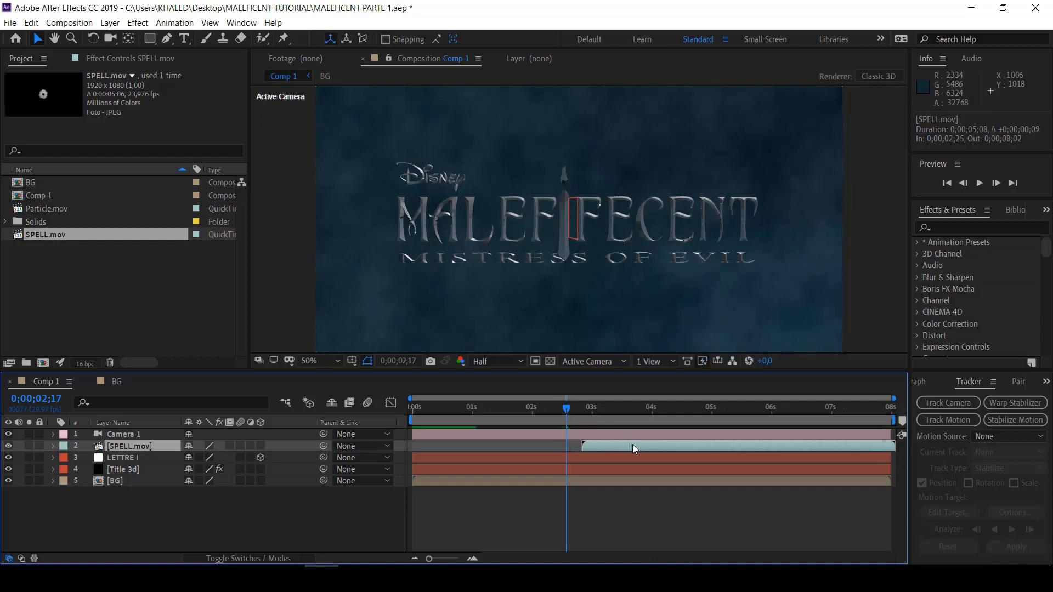
left_click_drag(566, 408, 584, 410)
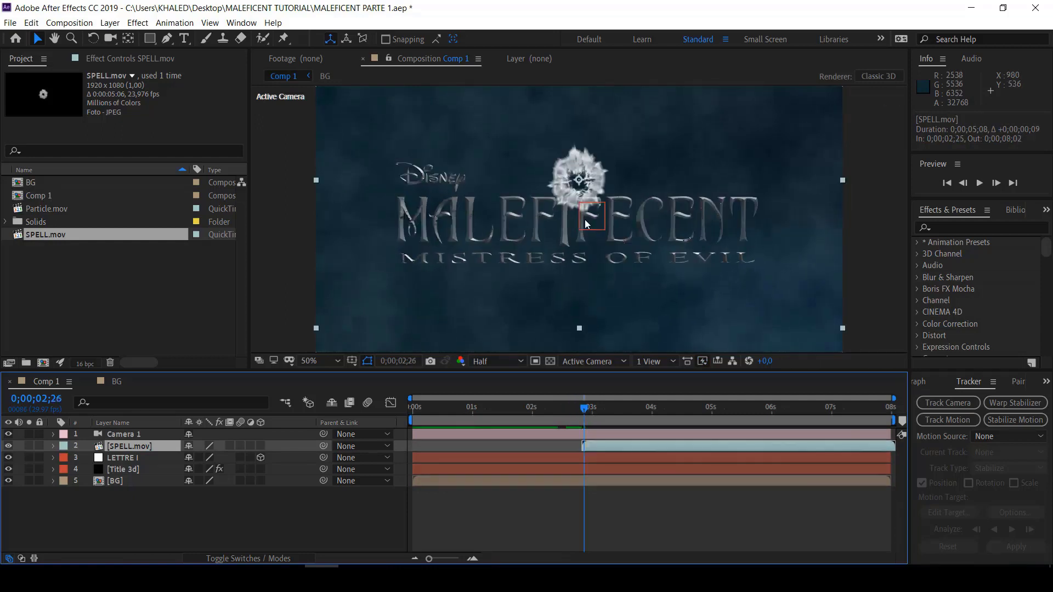
scroll(584, 220, "up", 2)
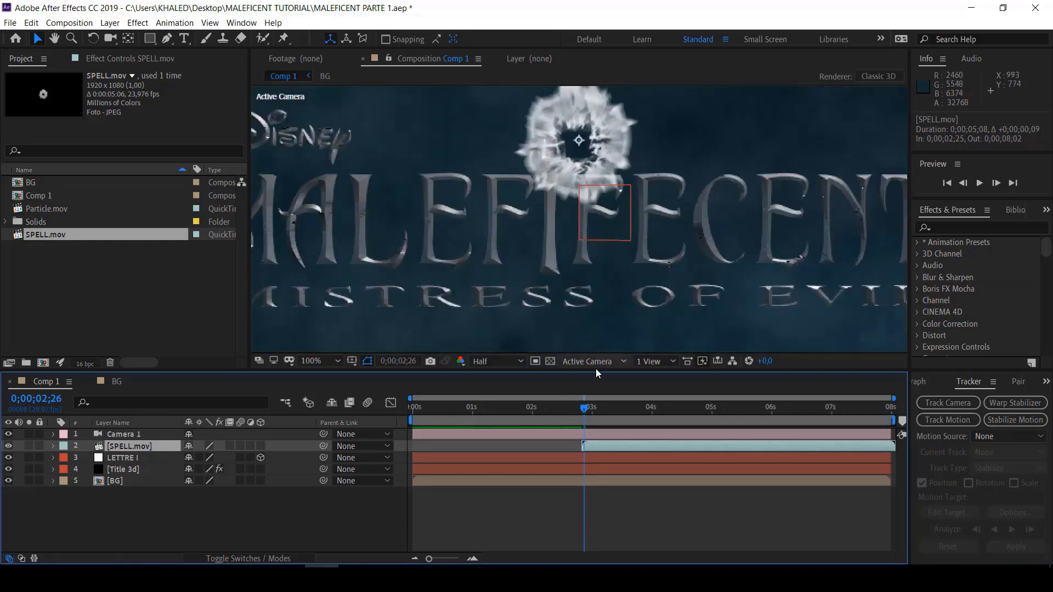
left_click_drag(597, 455, 614, 447)
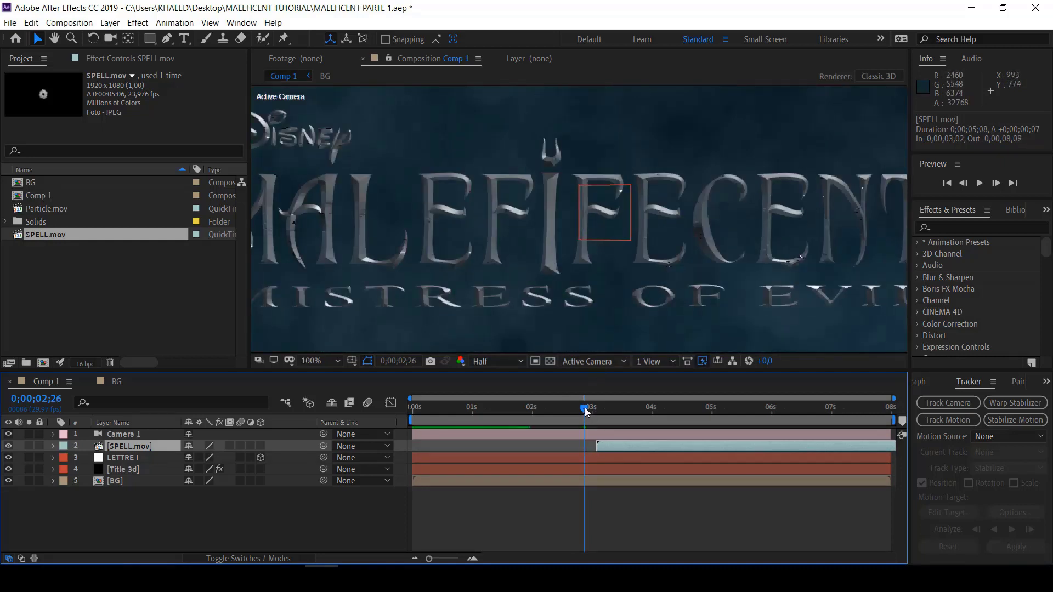
left_click_drag(584, 407, 591, 409)
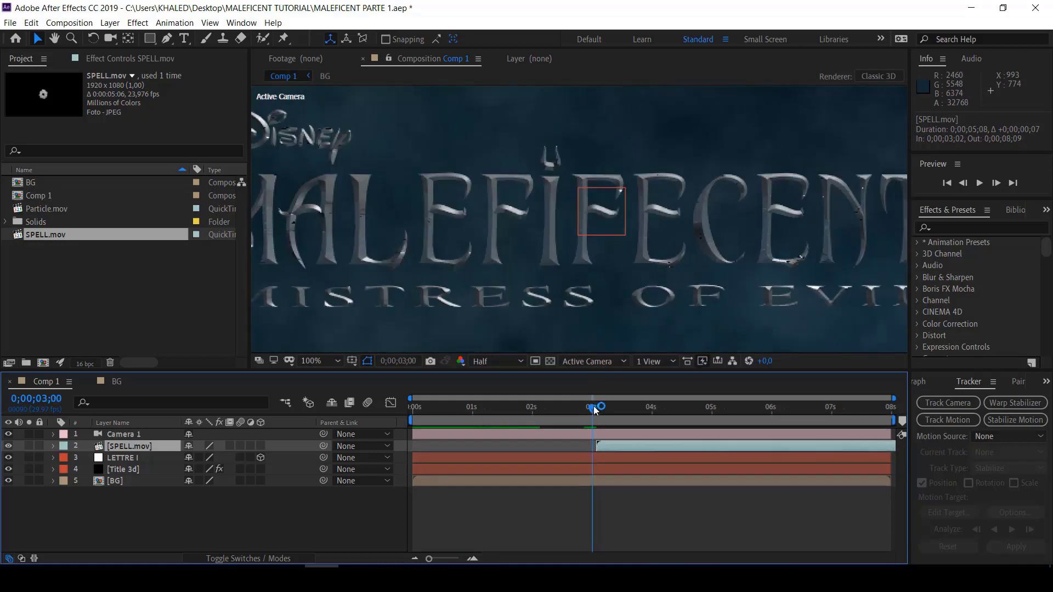
left_click_drag(630, 444, 624, 444)
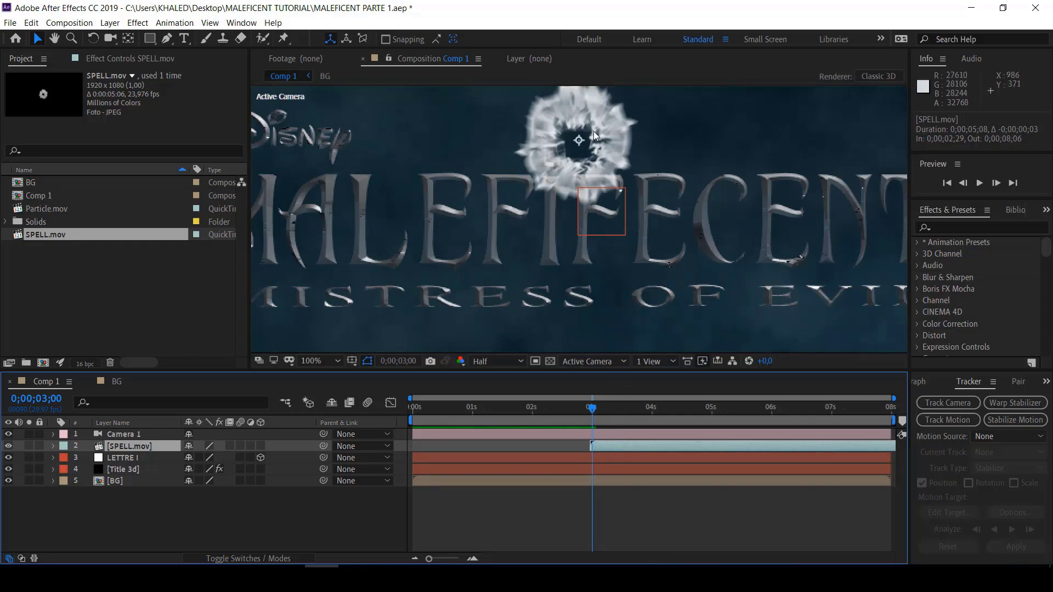
Reposition the spell burst to about 908.2, 393.4 at 100% view and reveal its Scale
left_click_drag(597, 135, 572, 120)
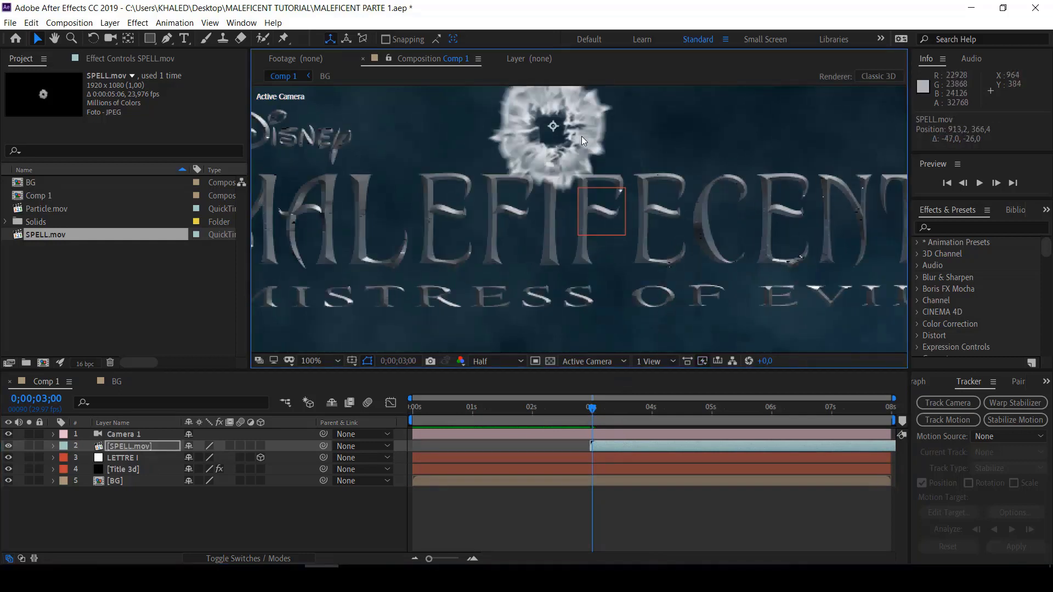
scroll(488, 236, "down", 1)
scroll(488, 236, "up", 3)
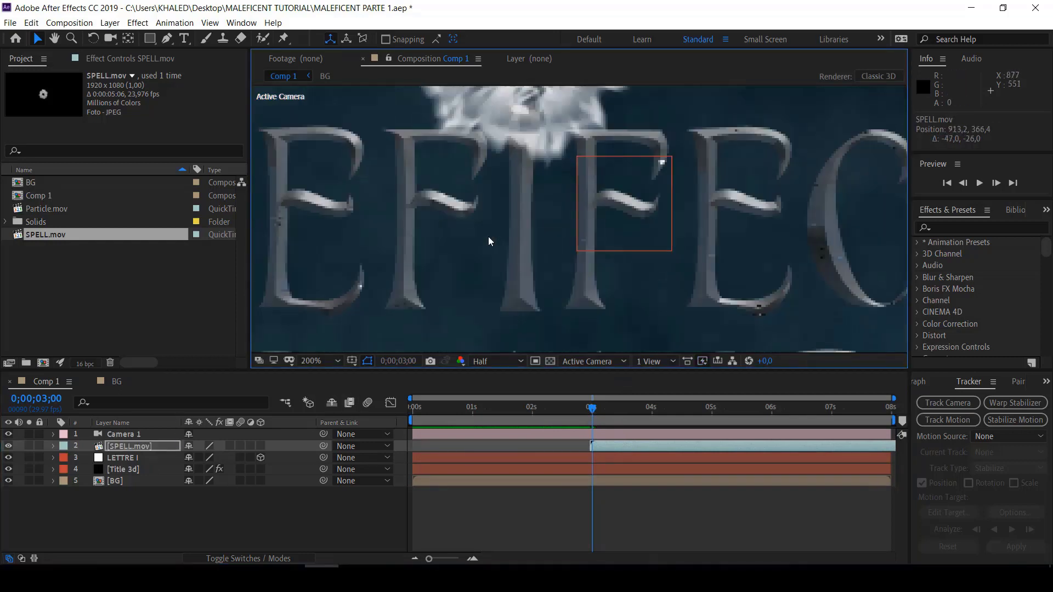
scroll(489, 236, "down", 3)
scroll(492, 236, "down", 1)
left_click_drag(580, 166, 578, 194)
scroll(578, 194, "up", 4)
left_click_drag(531, 119, 544, 137)
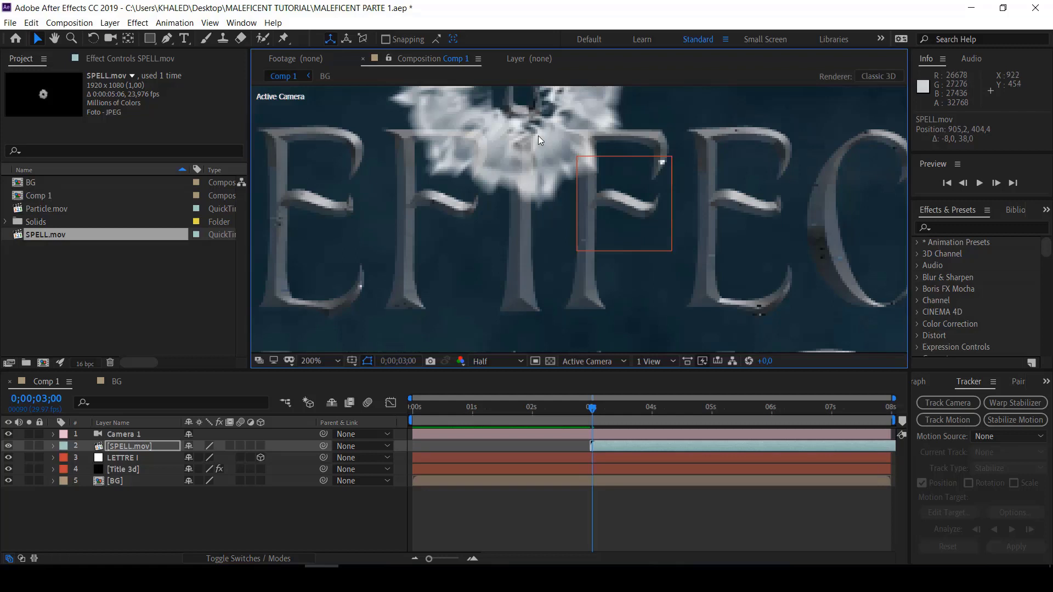
key("comma")
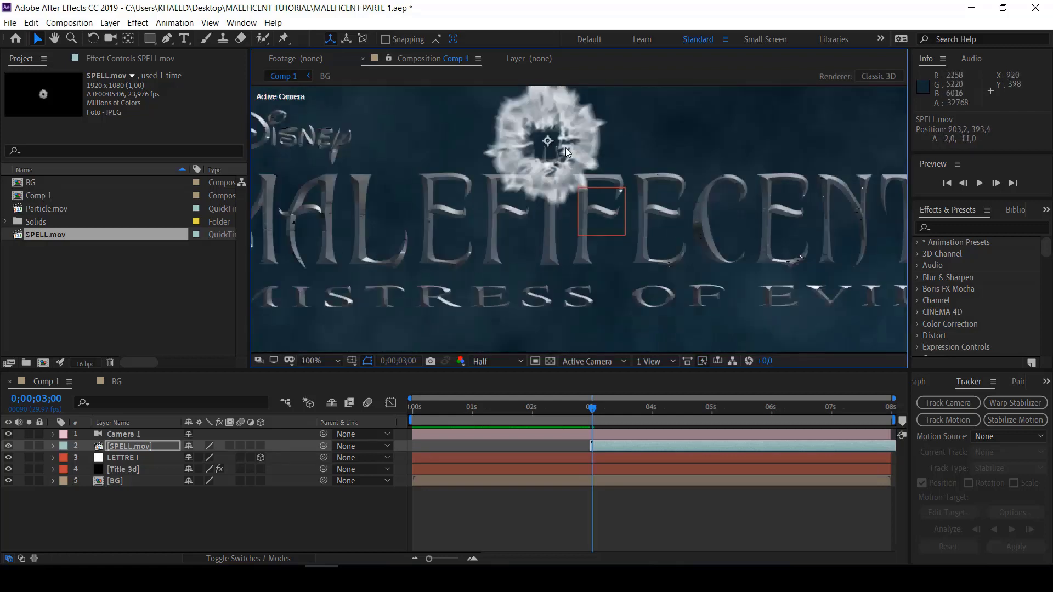
left_click_drag(572, 143, 575, 143)
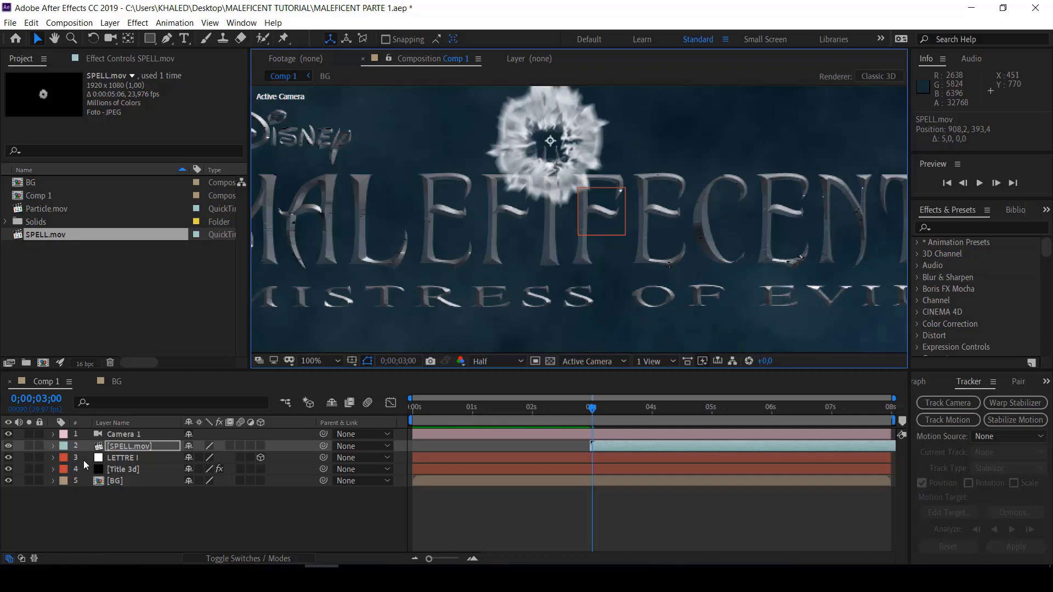
key("s")
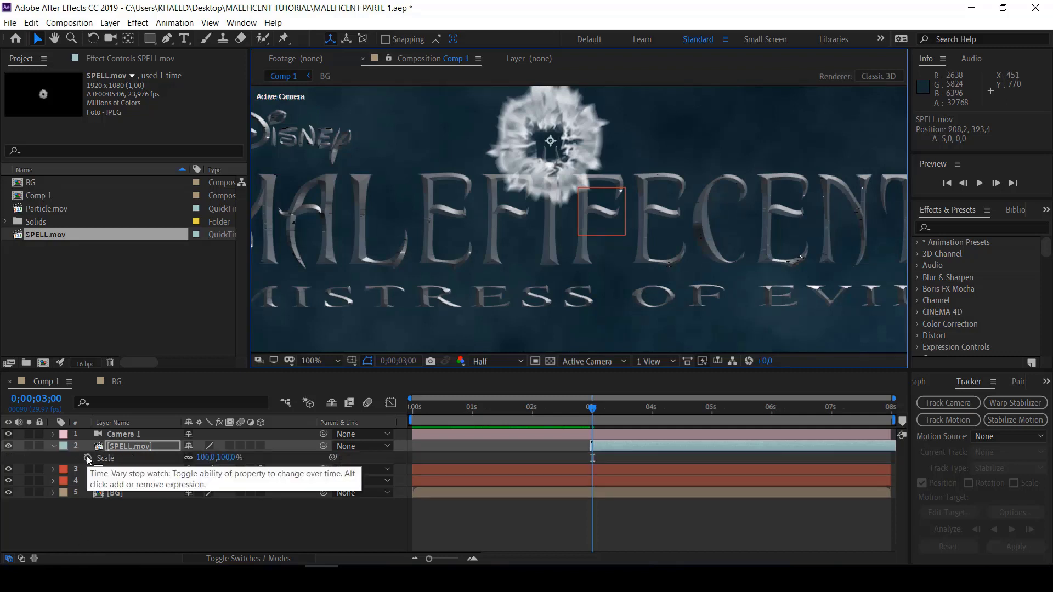
Stretch the SPELL.mov burst wider and taller, and move it over the title letters
key("comma")
key("comma")
key("comma")
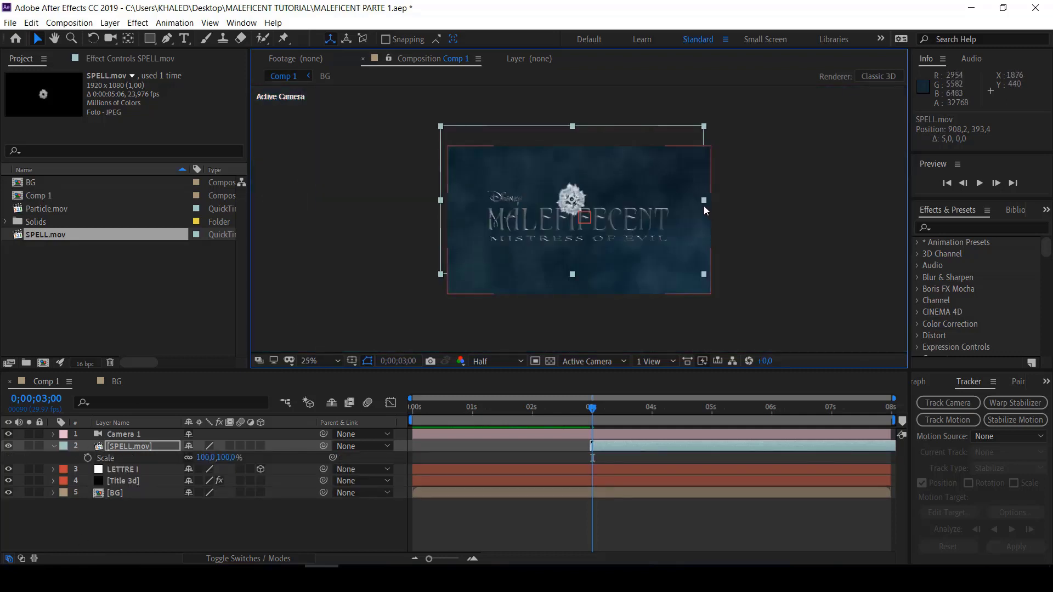
left_click_drag(704, 200, 826, 208)
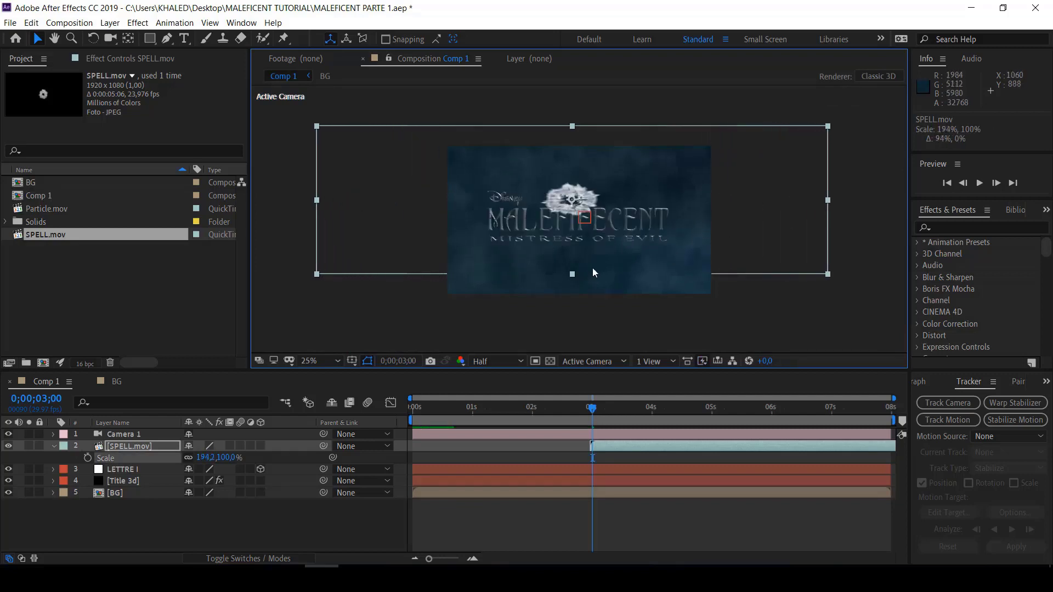
left_click_drag(572, 274, 574, 283)
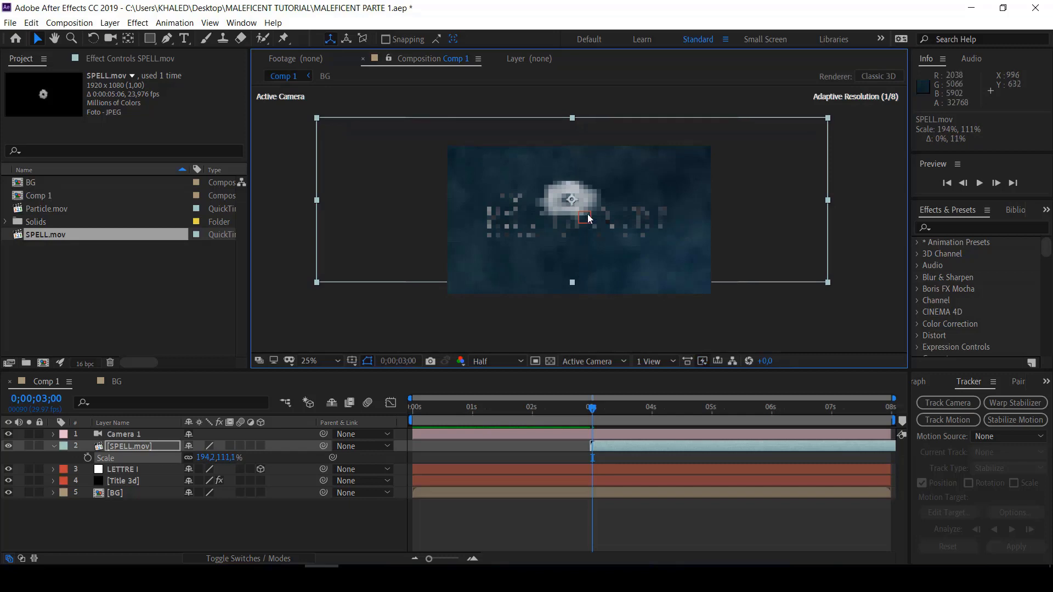
left_click_drag(587, 214, 591, 214)
scroll(591, 209, "up", 4)
scroll(591, 209, "up", 2)
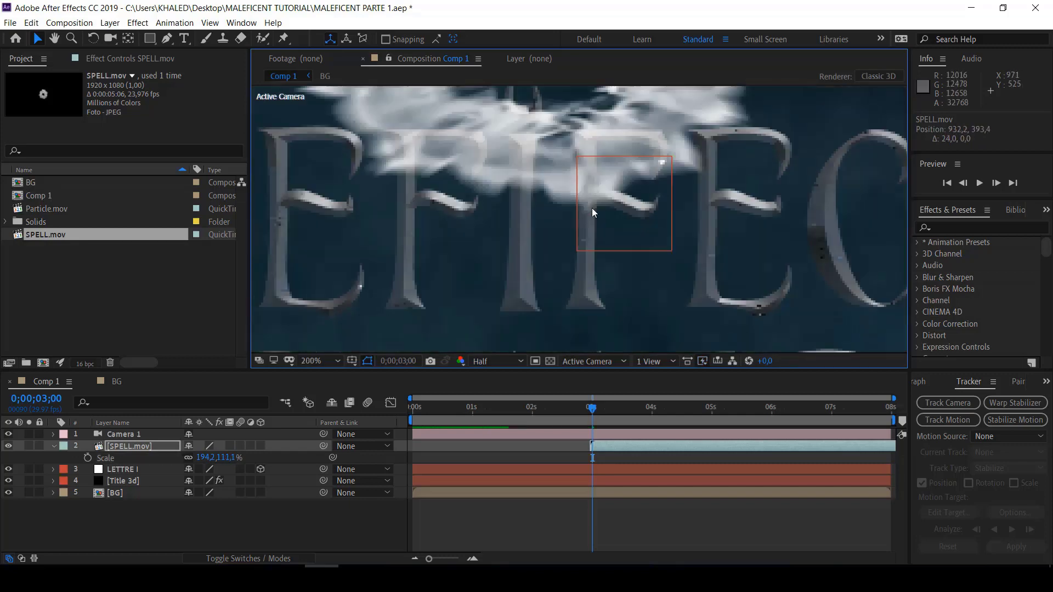
scroll(591, 208, "down", 2)
mouse_move(584, 172)
left_mouse_down()
mouse_move(568, 175)
mouse_move(580, 190)
left_mouse_up()
scroll(573, 173, "down", 2)
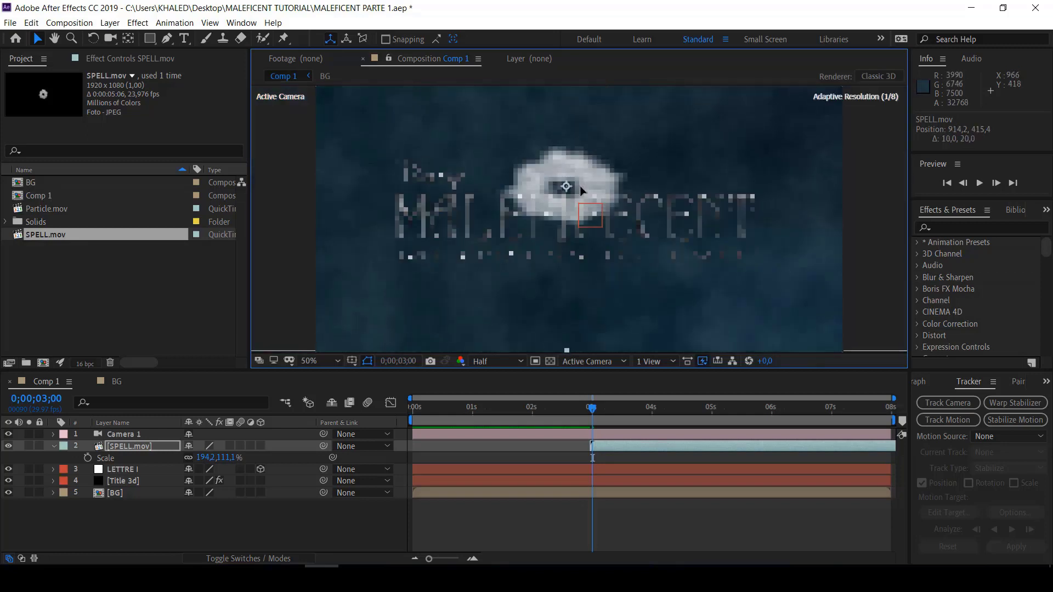
scroll(581, 191, "down", 1)
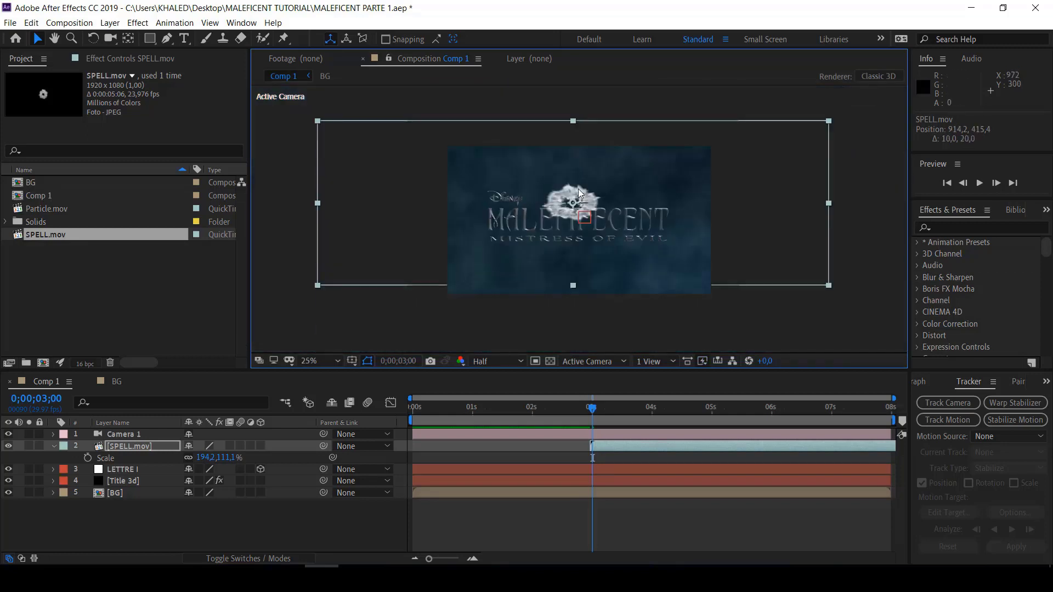
Keyframe SPELL.mov Scale at 0% at 3;00, with a full-size keyframe later
left_click(87, 458)
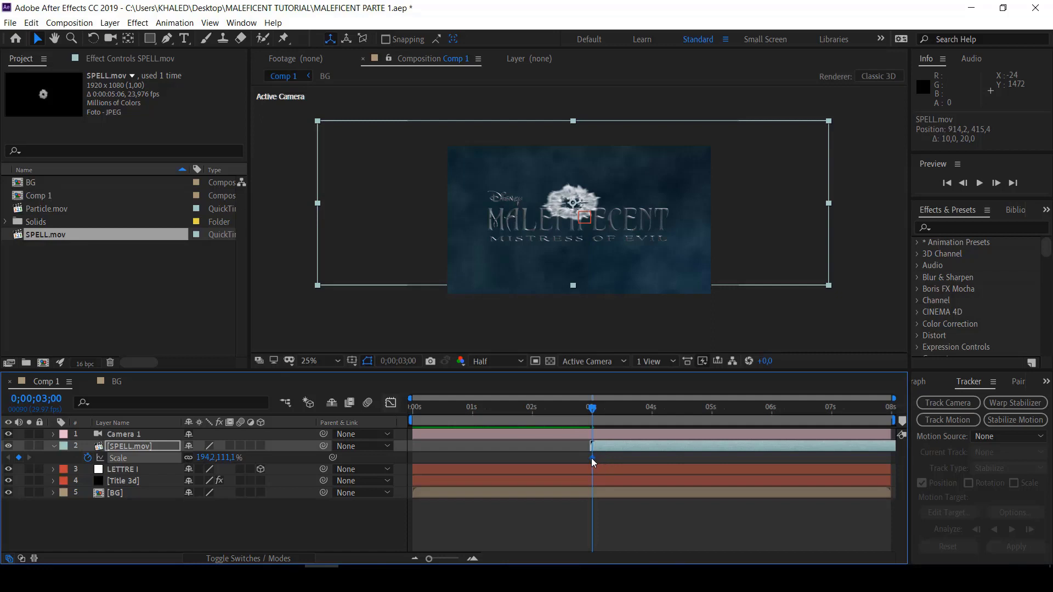
mouse_move(592, 458)
left_mouse_down()
mouse_move(629, 456)
mouse_move(606, 457)
left_mouse_up()
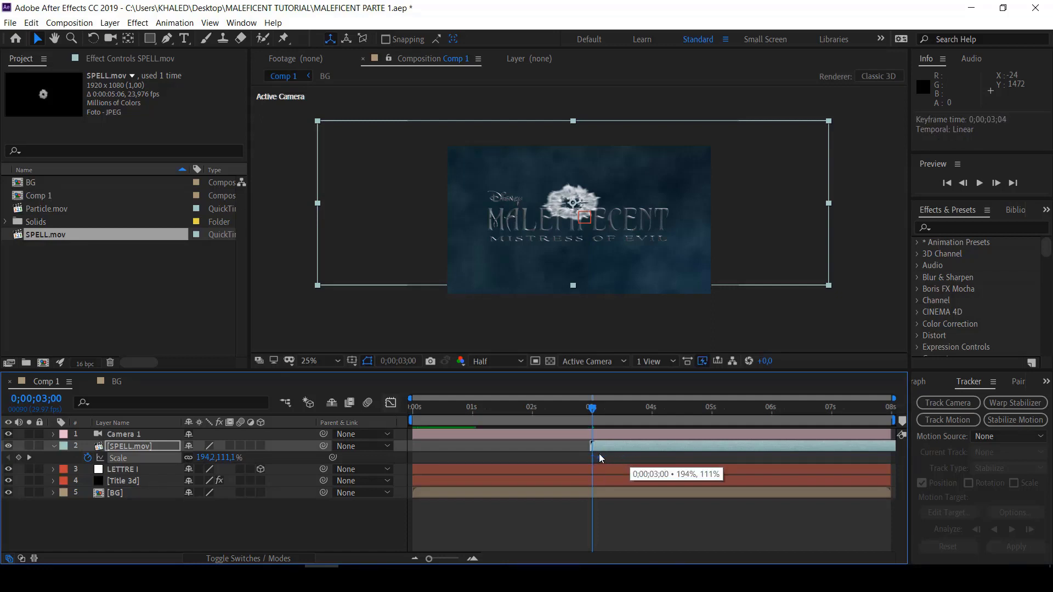
left_click_drag(598, 456, 604, 457)
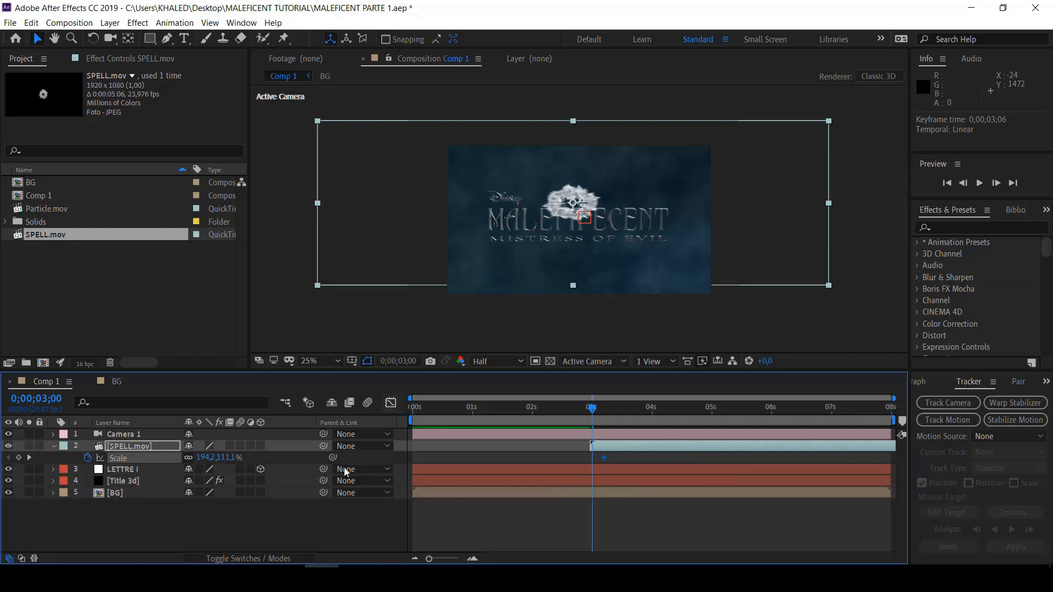
left_click(208, 457)
type("0")
left_click(592, 411)
left_click_drag(592, 411, 586, 414)
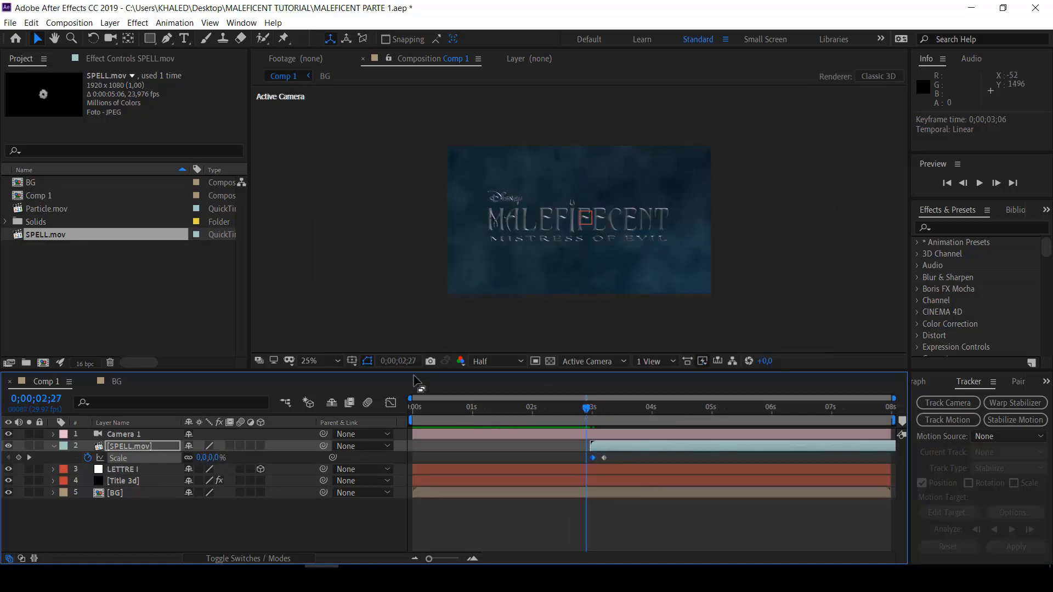
Set the viewer to 100% and move the full-size Scale keyframe to 3;03
left_click(337, 360)
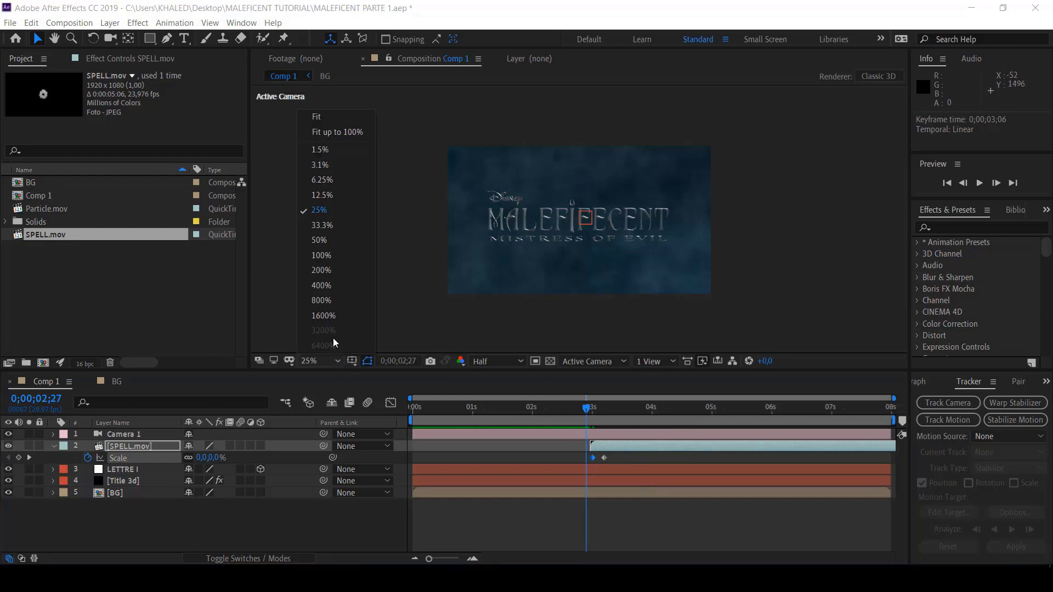
left_click(330, 134)
key("Page_Down")
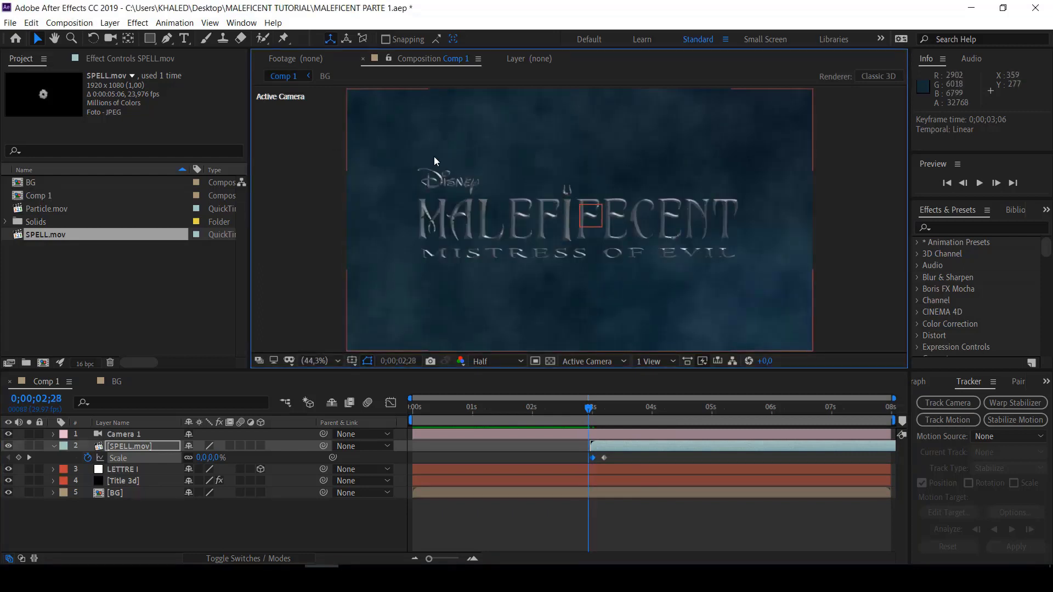
key("Page_Down")
key("Page_Down")
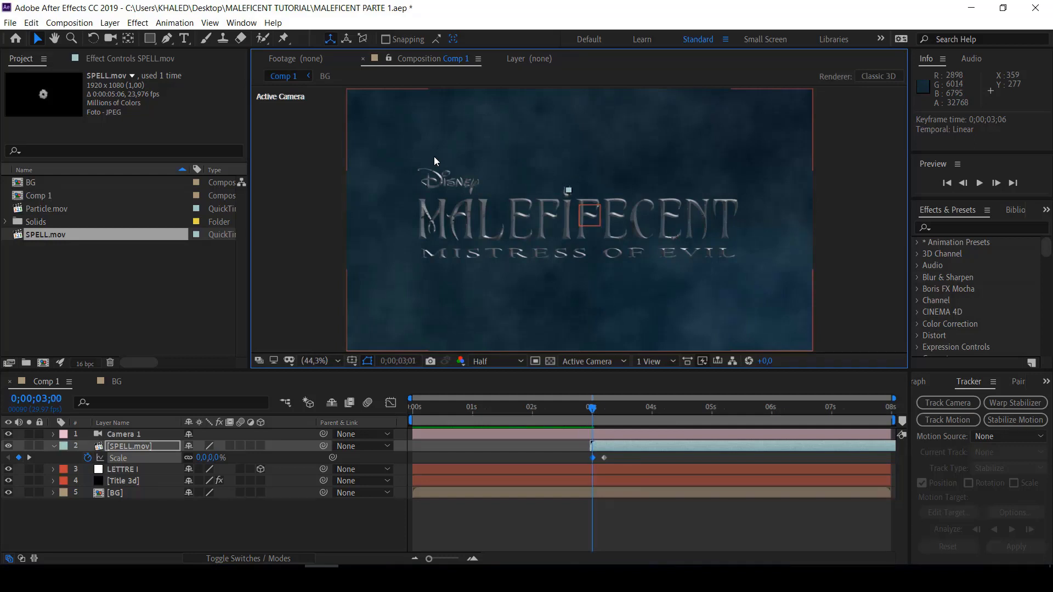
key("Page_Down")
key("Page_Up")
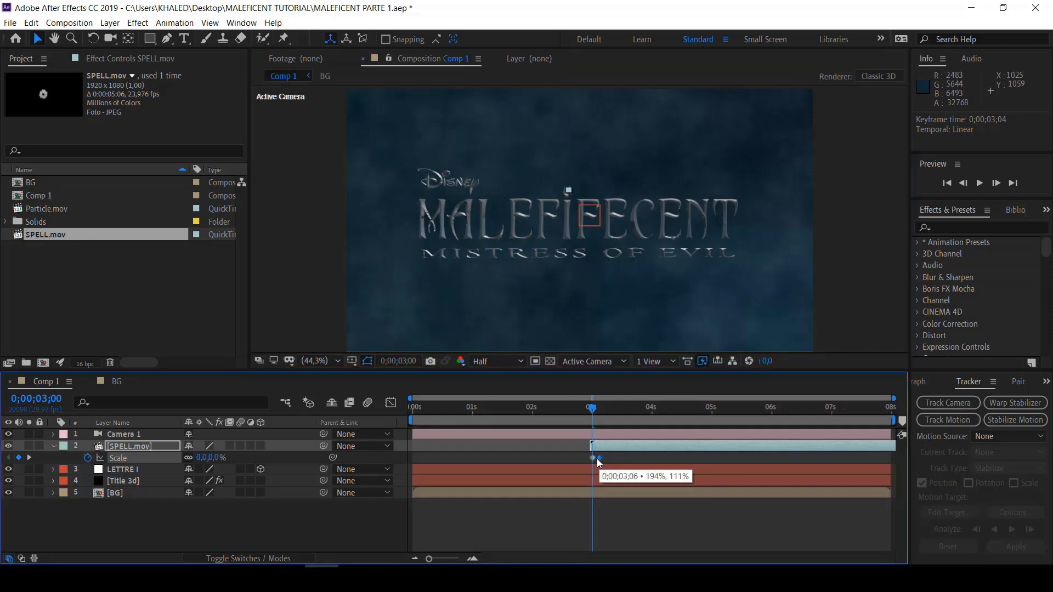
left_click_drag(604, 458, 597, 458)
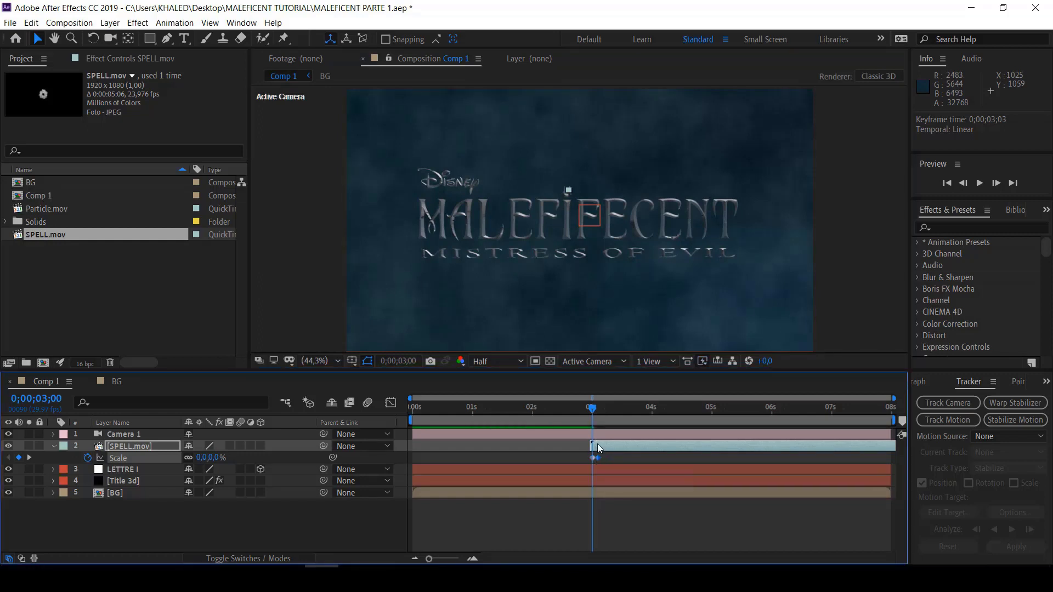
key("Page_Down")
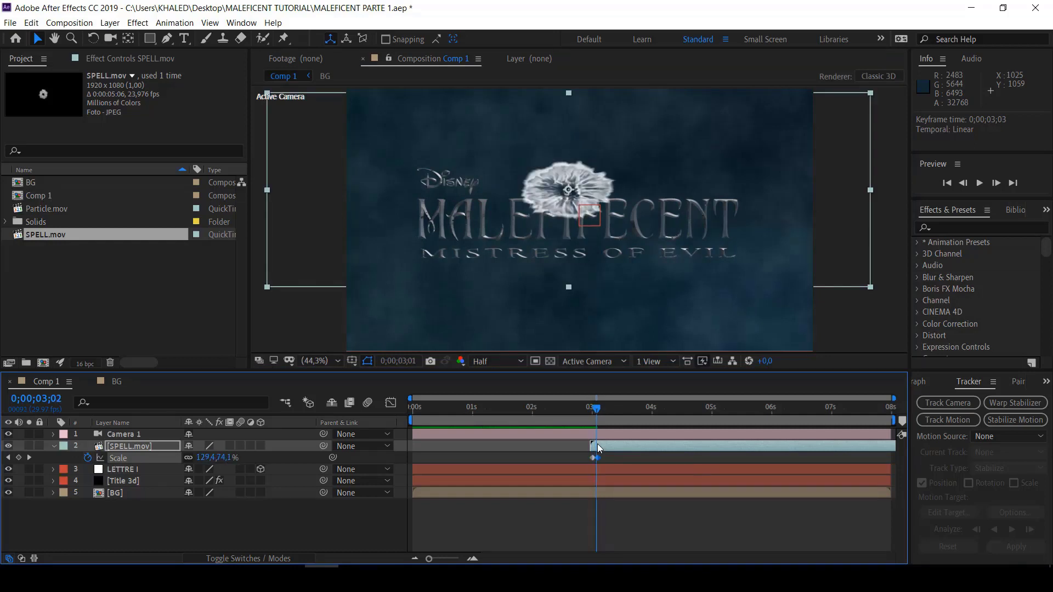
key("Page_Up")
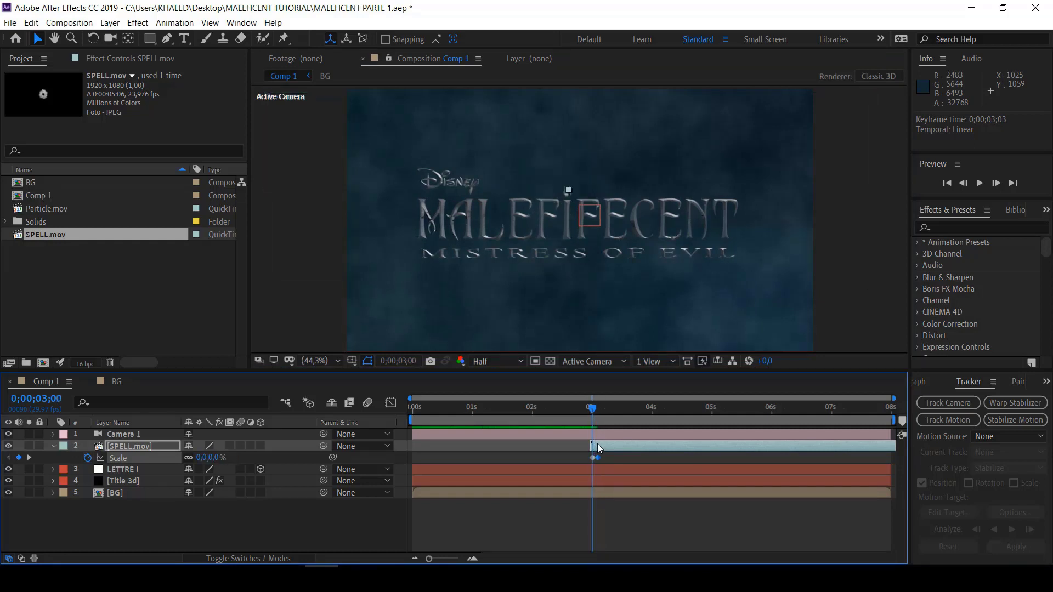
left_click(115, 446)
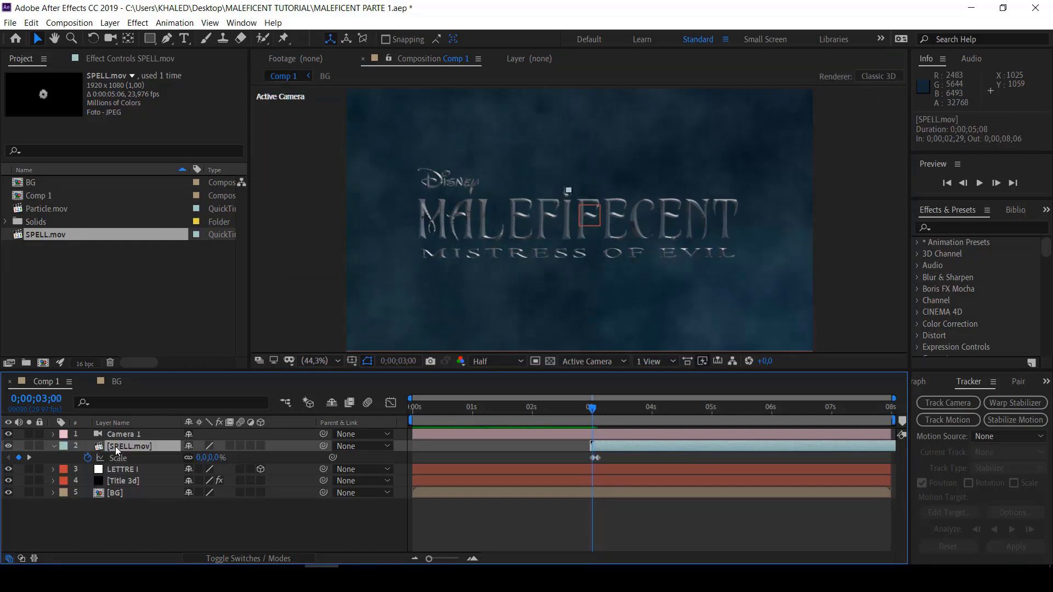
key("ctrl+space")
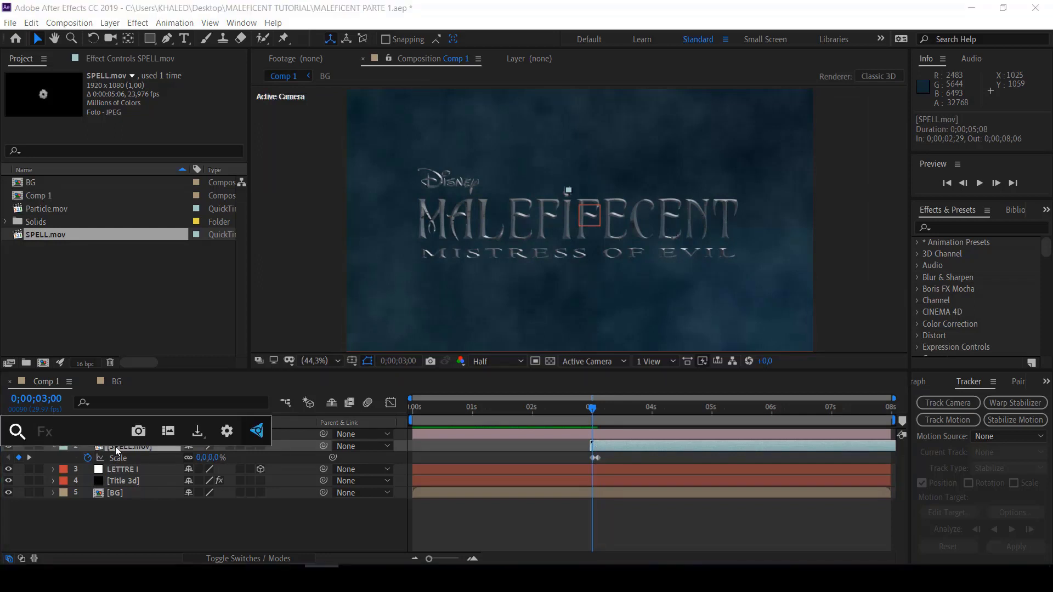
Search effects for 'color' and apply VC Color Vibrance to SPELL.mov
type("color")
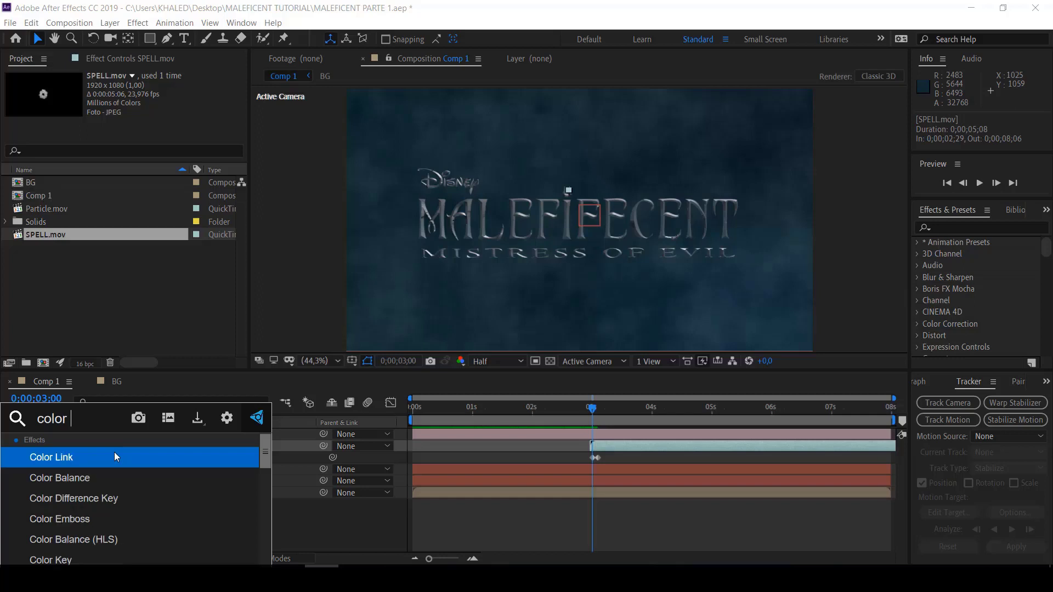
scroll(107, 485, "down", 1)
scroll(106, 493, "down", 3)
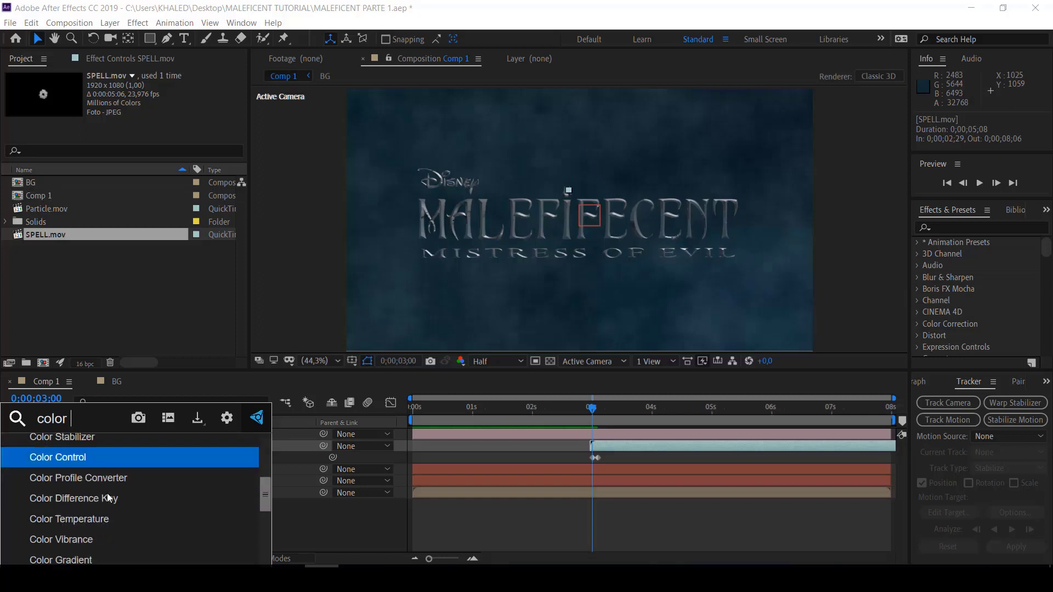
scroll(107, 493, "down", 1)
scroll(109, 490, "down", 3)
scroll(110, 492, "down", 3)
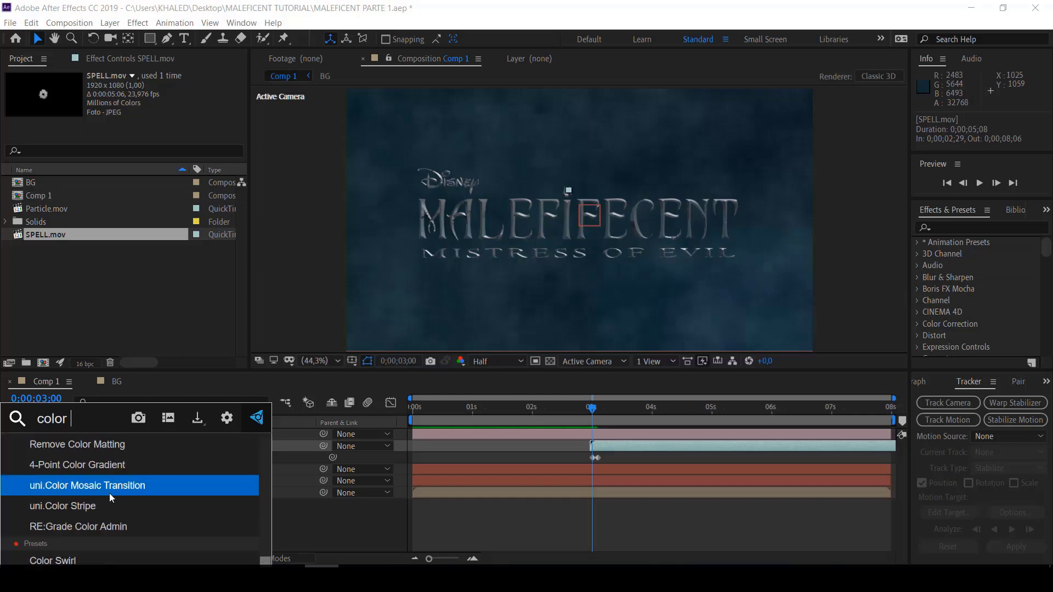
scroll(110, 492, "up", 1)
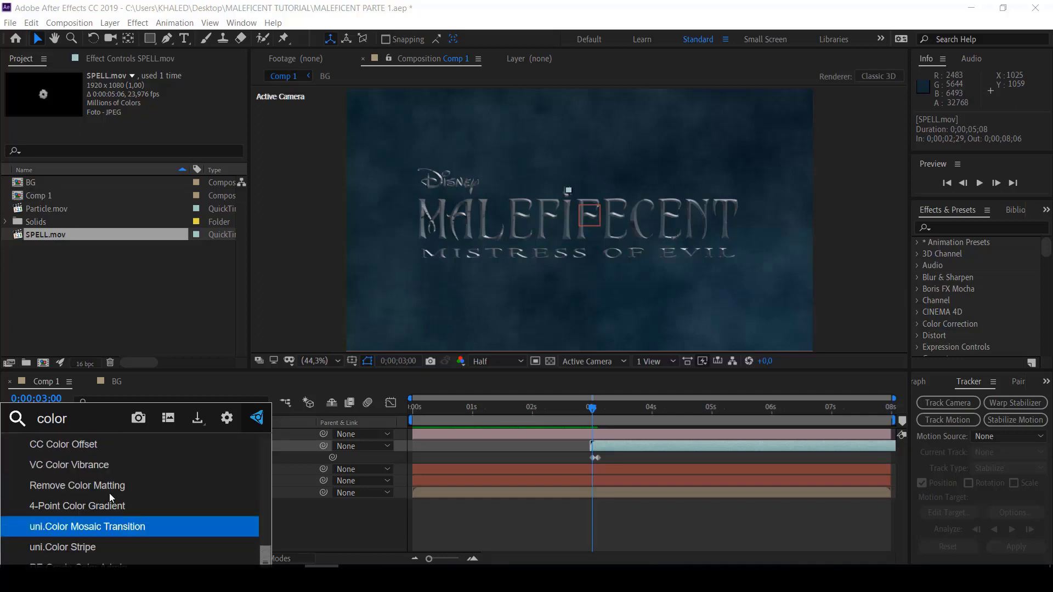
left_click(74, 465)
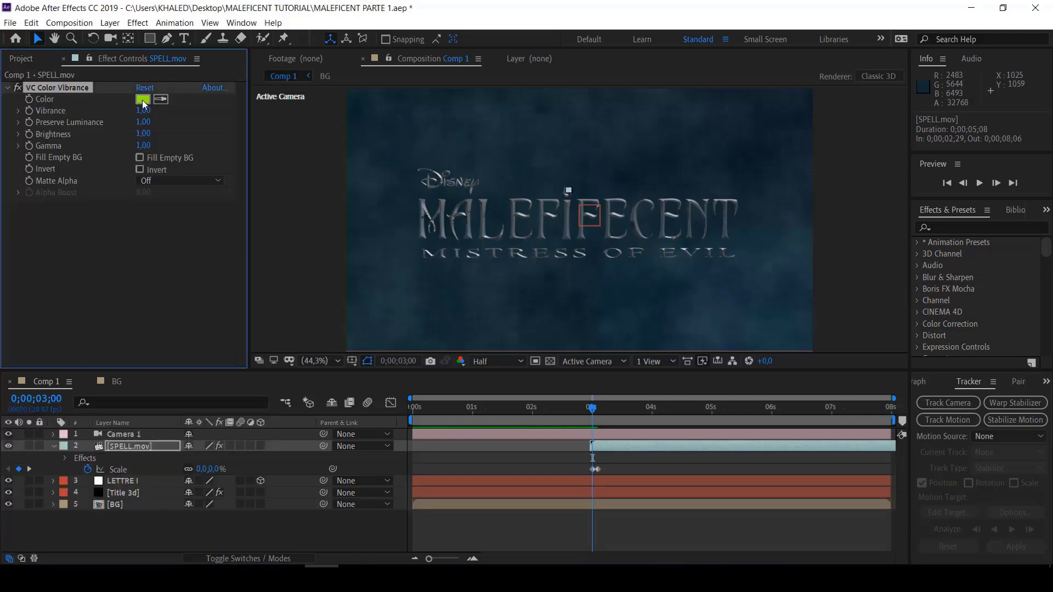
Set the Color Vibrance colour to hex 20FA82
left_click(128, 446)
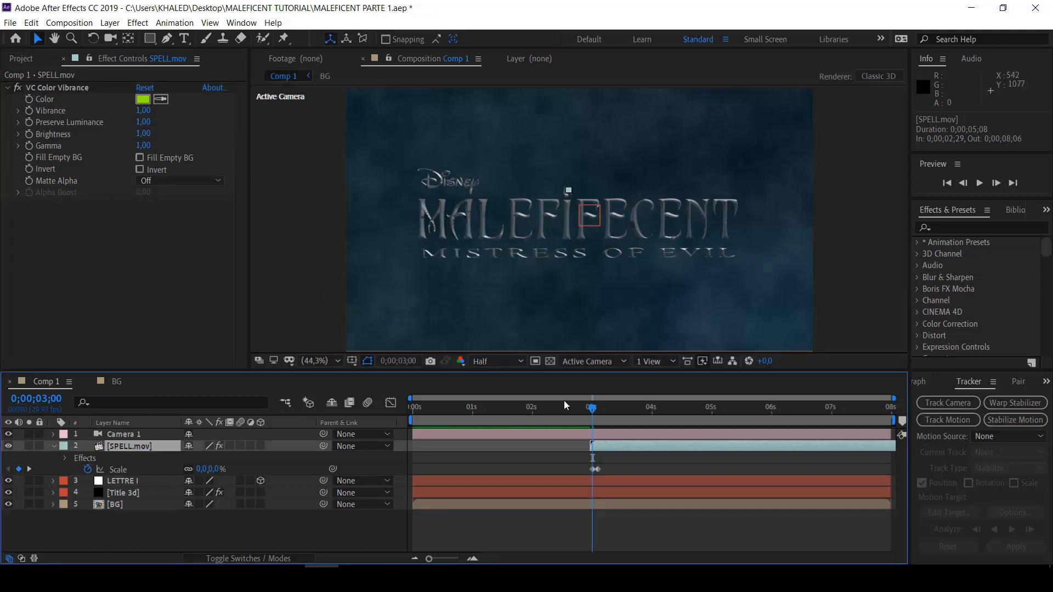
key("space")
key("space")
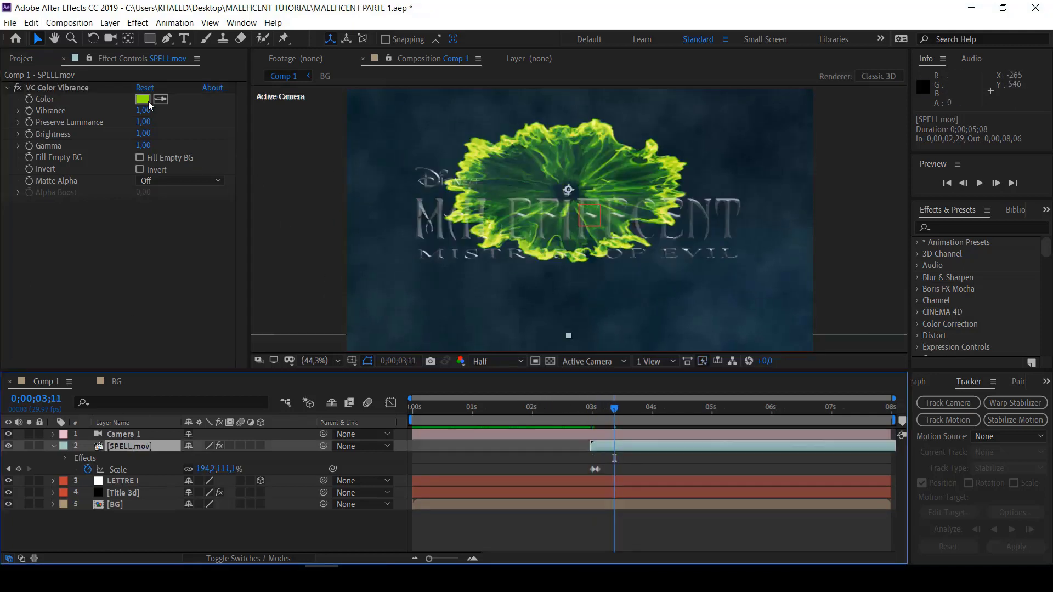
left_click(144, 99)
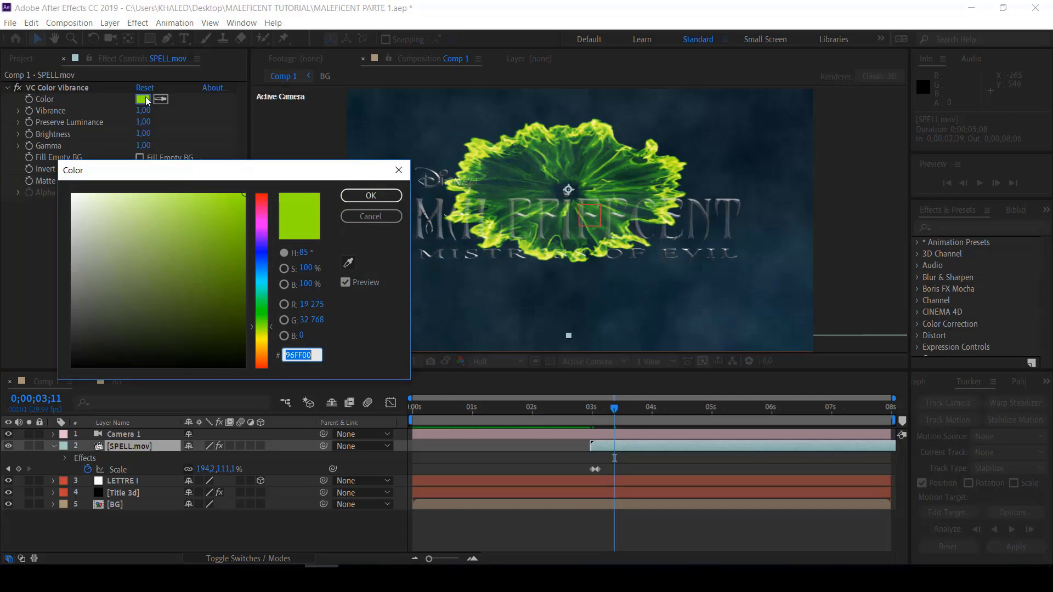
type("20")
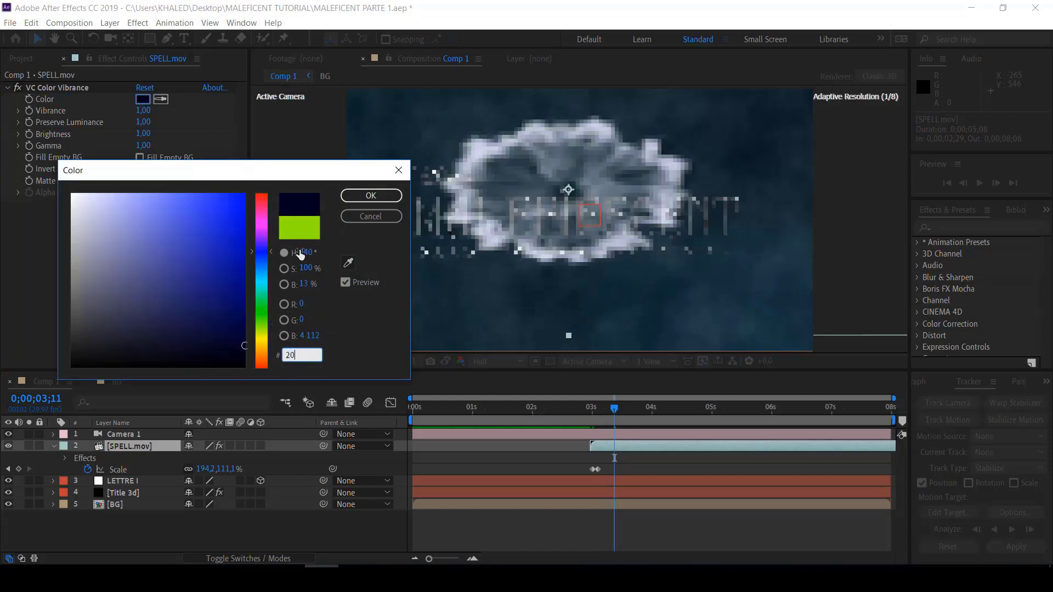
type("F")
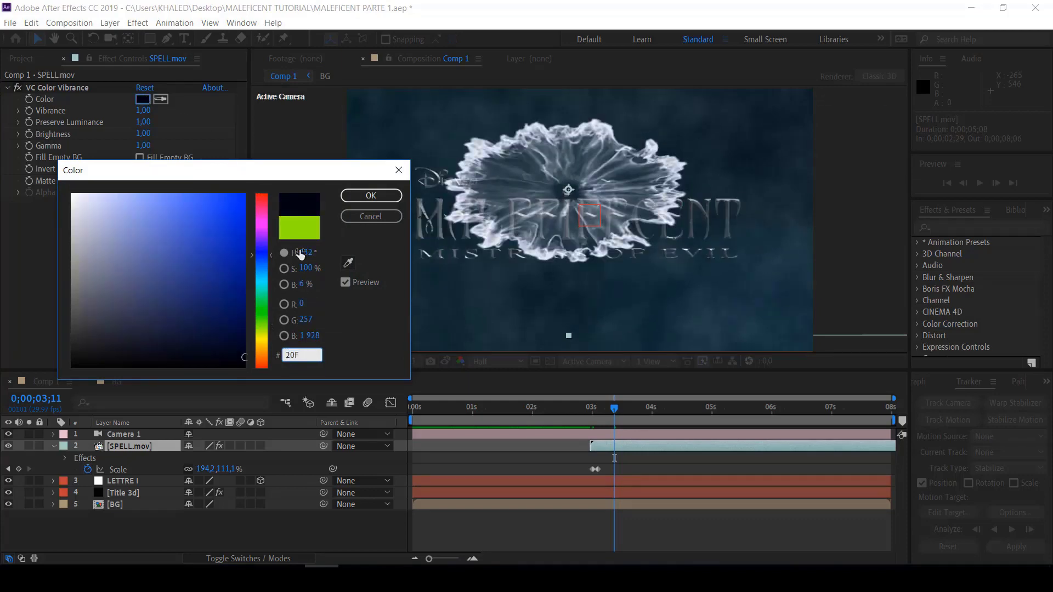
type("A82")
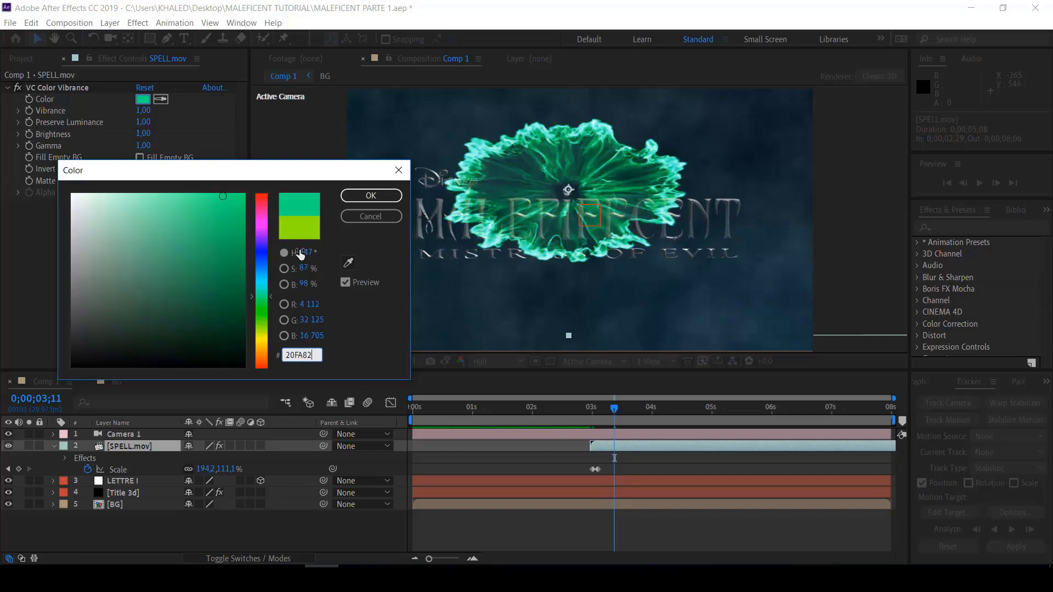
left_click(371, 196)
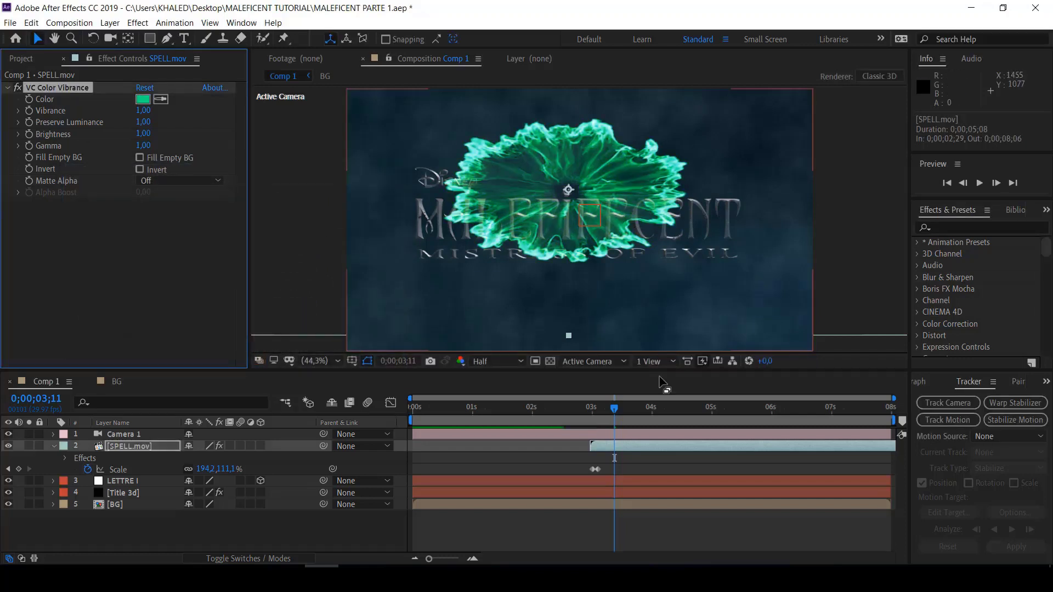
left_click_drag(613, 409, 592, 413)
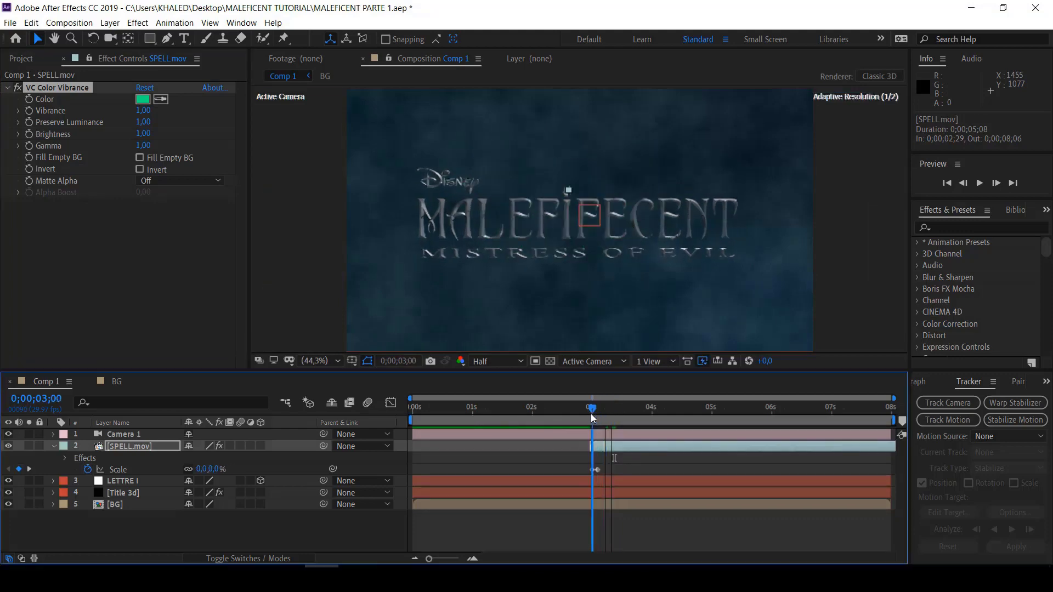
left_click(981, 186)
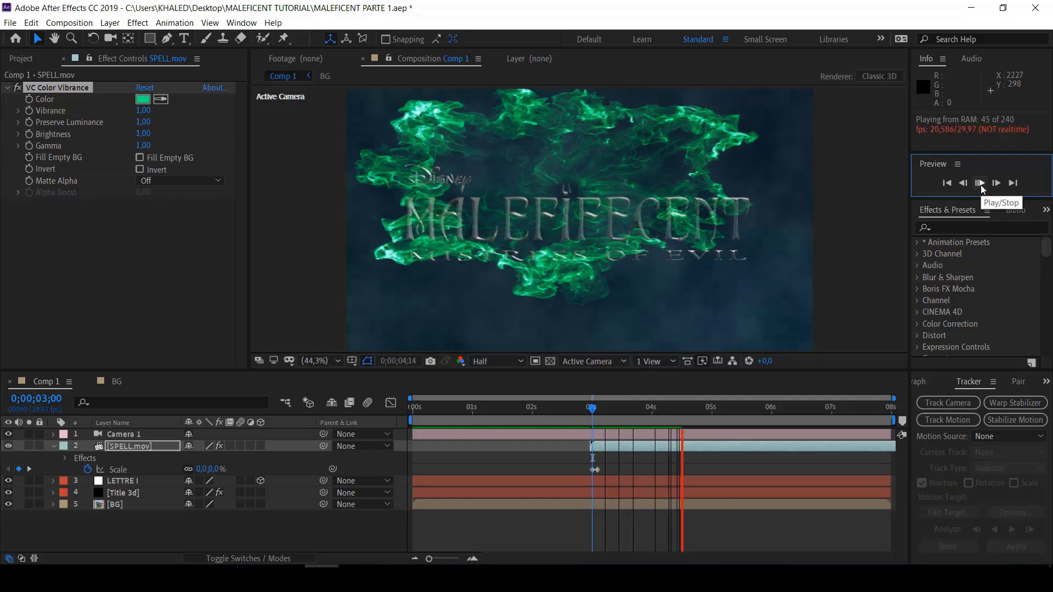
left_click(981, 185)
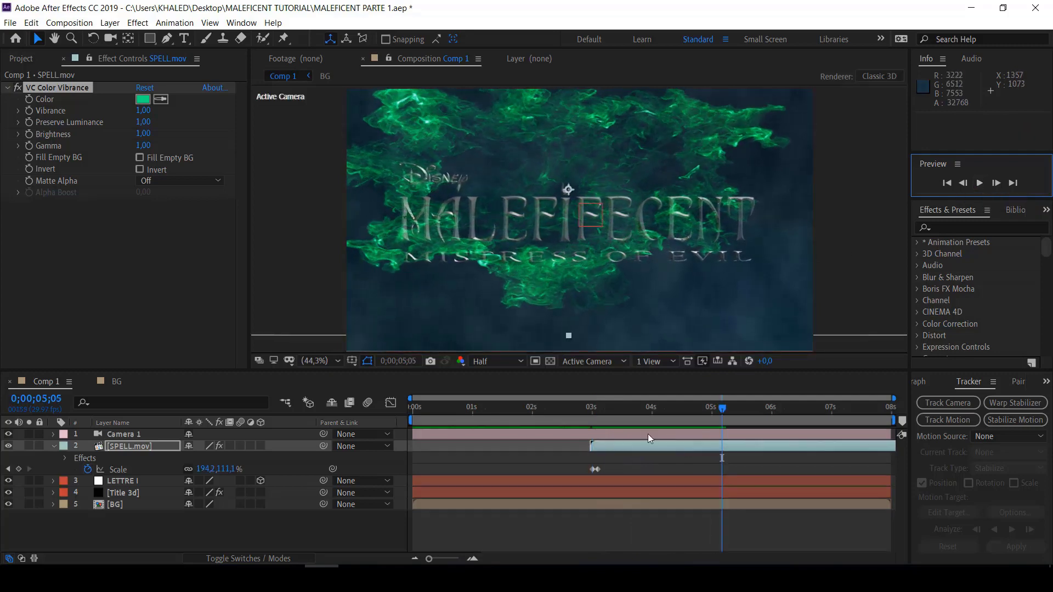
mouse_move(726, 409)
left_mouse_down()
mouse_move(618, 415)
mouse_move(611, 404)
mouse_move(691, 418)
mouse_move(617, 403)
mouse_move(679, 416)
left_mouse_up()
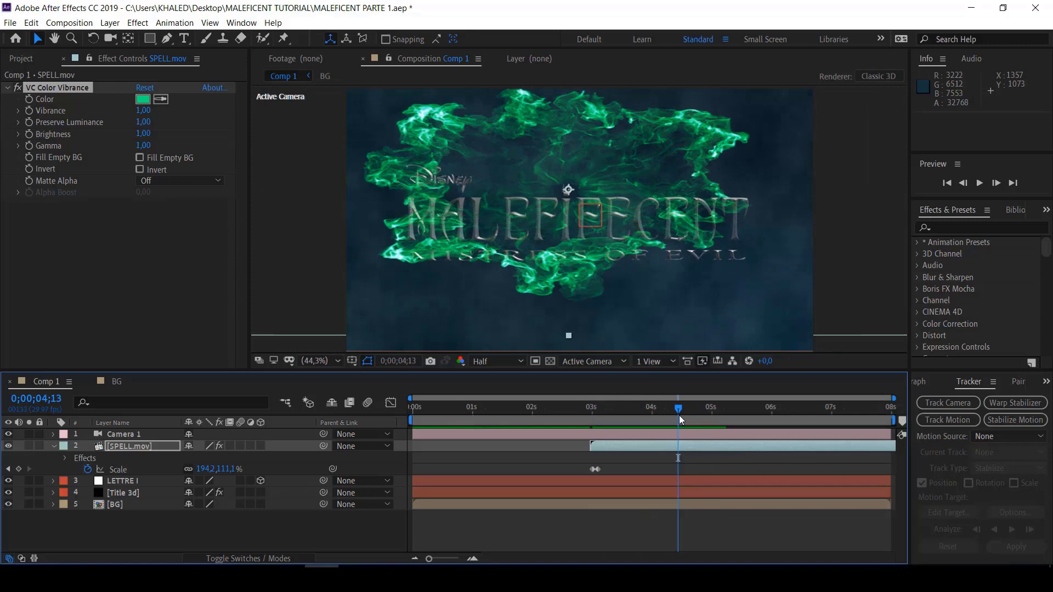
Keyframe SPELL.mov Opacity from 100% at 4;13 down to about 9% near 6;21
key("t")
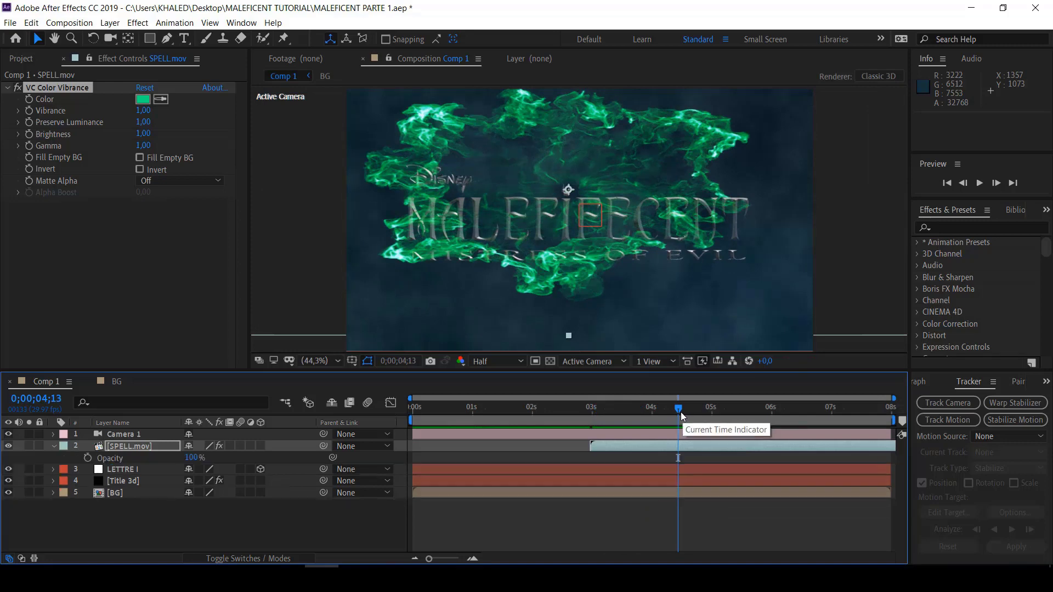
left_click(87, 457)
left_click_drag(682, 407, 819, 437)
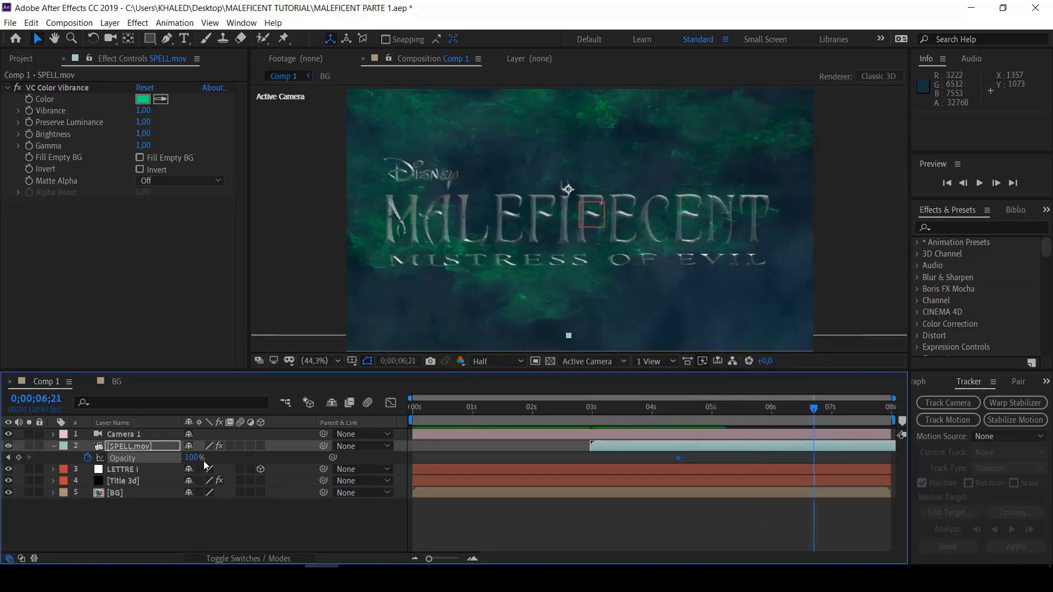
left_click_drag(191, 458, 154, 448)
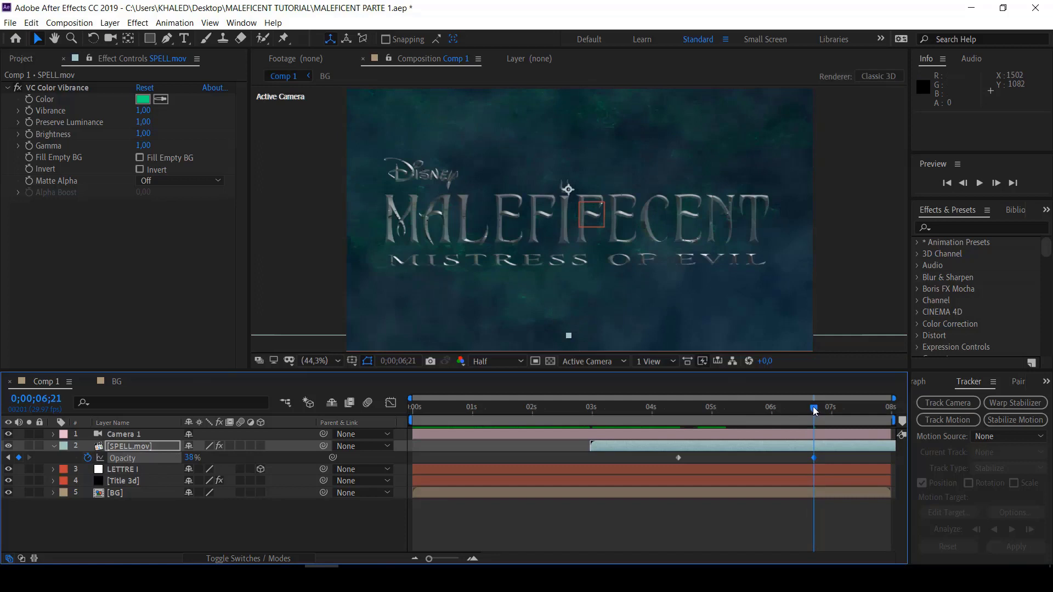
left_click_drag(193, 457, 165, 458)
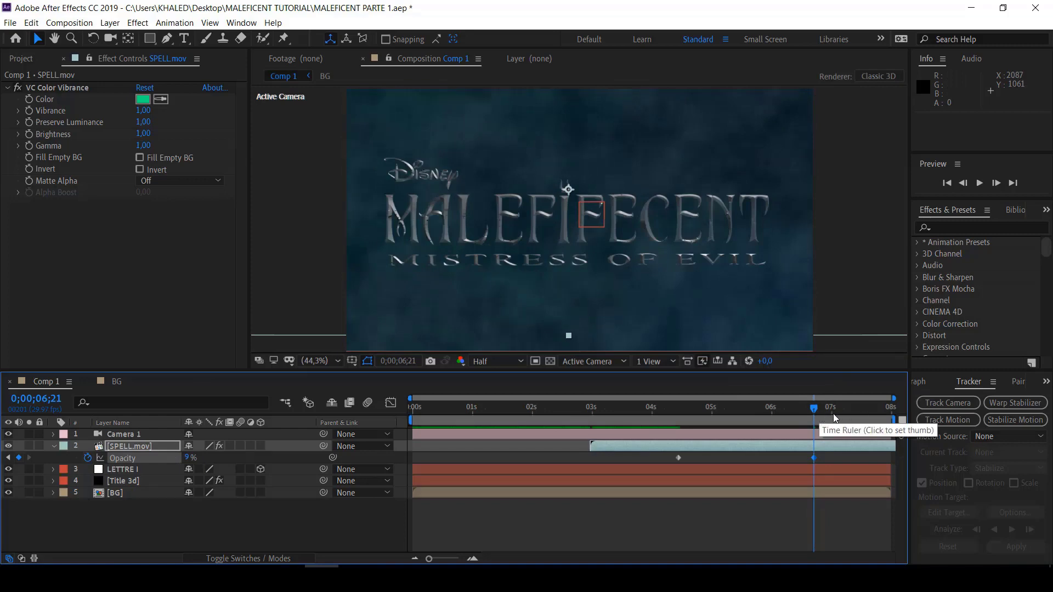
mouse_move(808, 411)
left_mouse_down()
mouse_move(592, 426)
mouse_move(735, 425)
left_mouse_up()
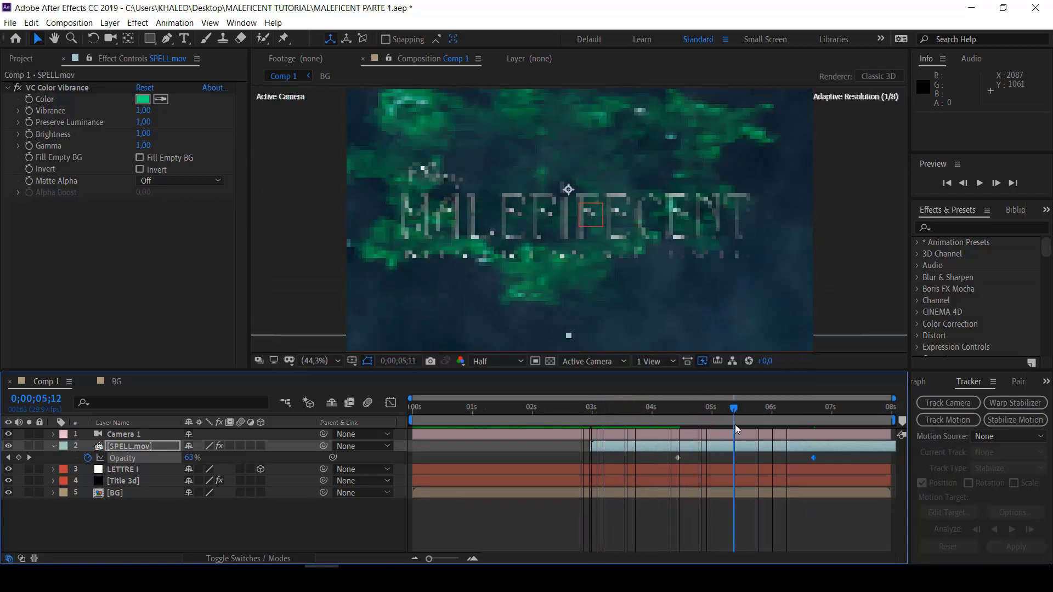
left_click_drag(735, 424, 713, 423)
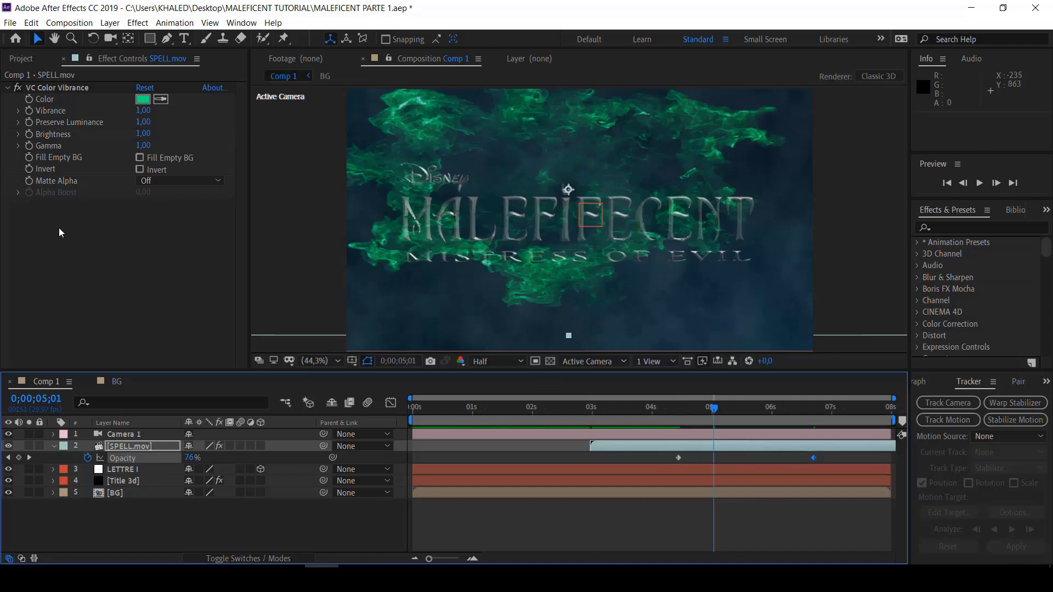
left_click(122, 481)
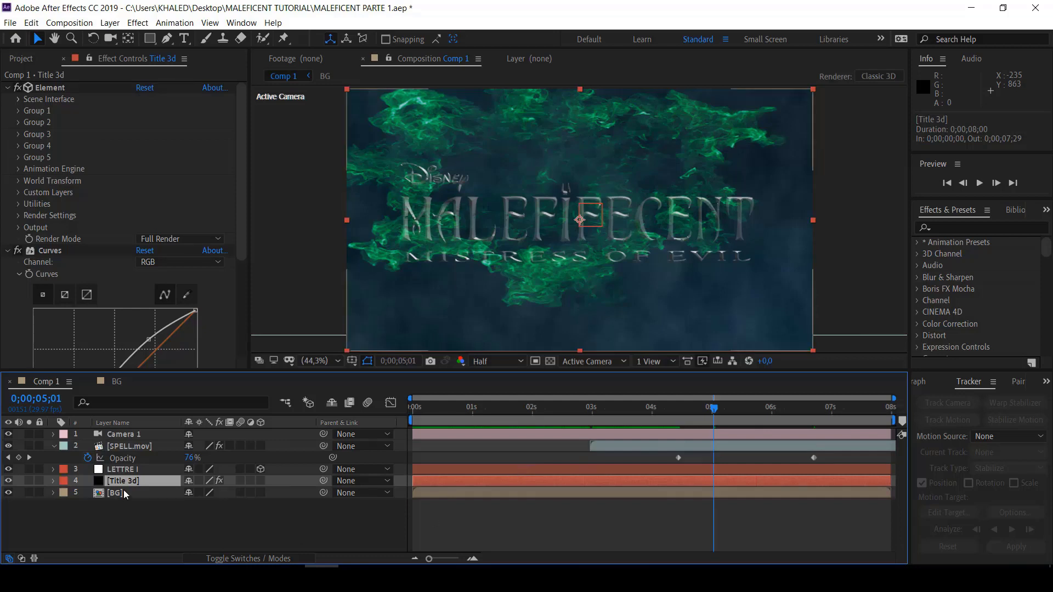
Add a Curves keyframe on Title 3d and move the time to 3;03
left_click(126, 468)
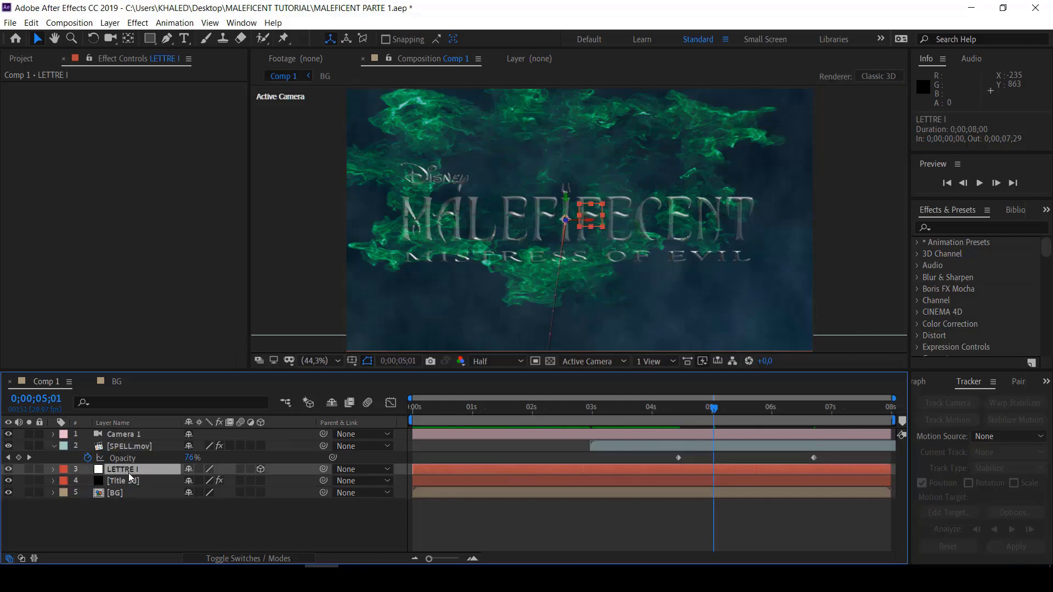
left_click(132, 478)
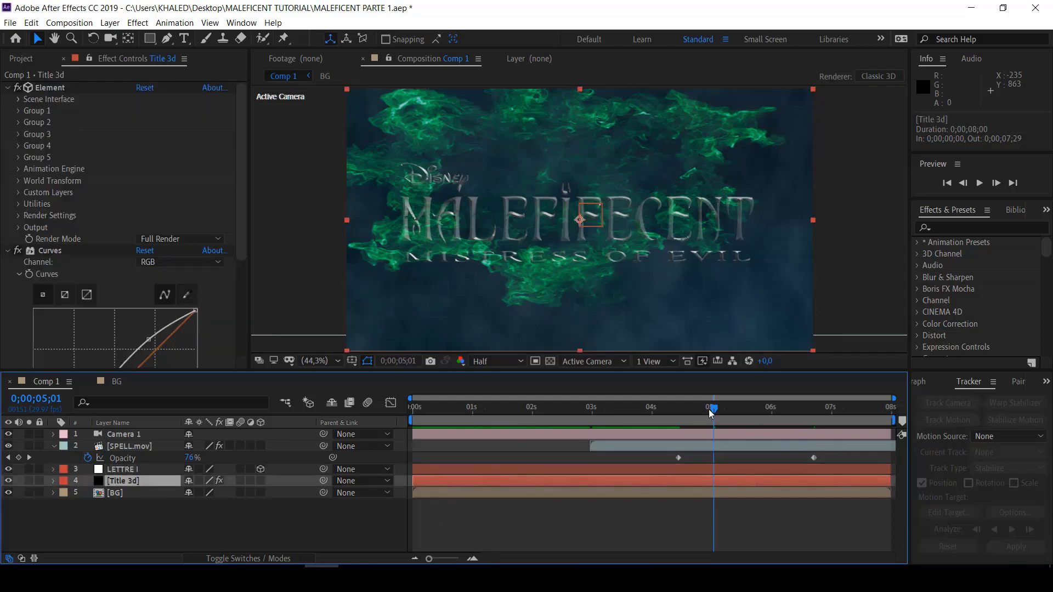
left_click_drag(710, 410, 590, 418)
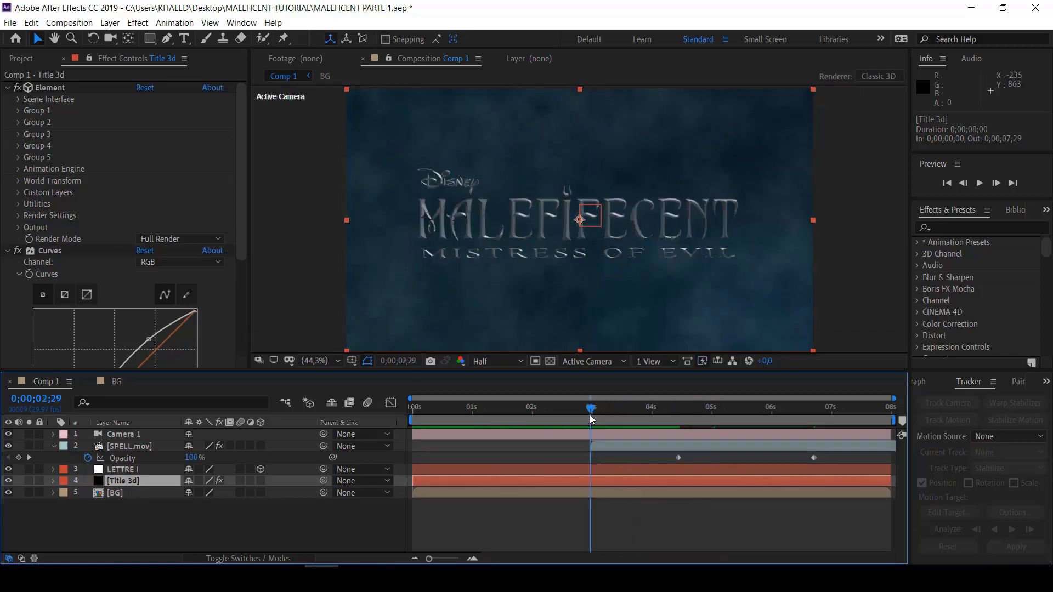
key("Page_Down")
key("Page_Down")
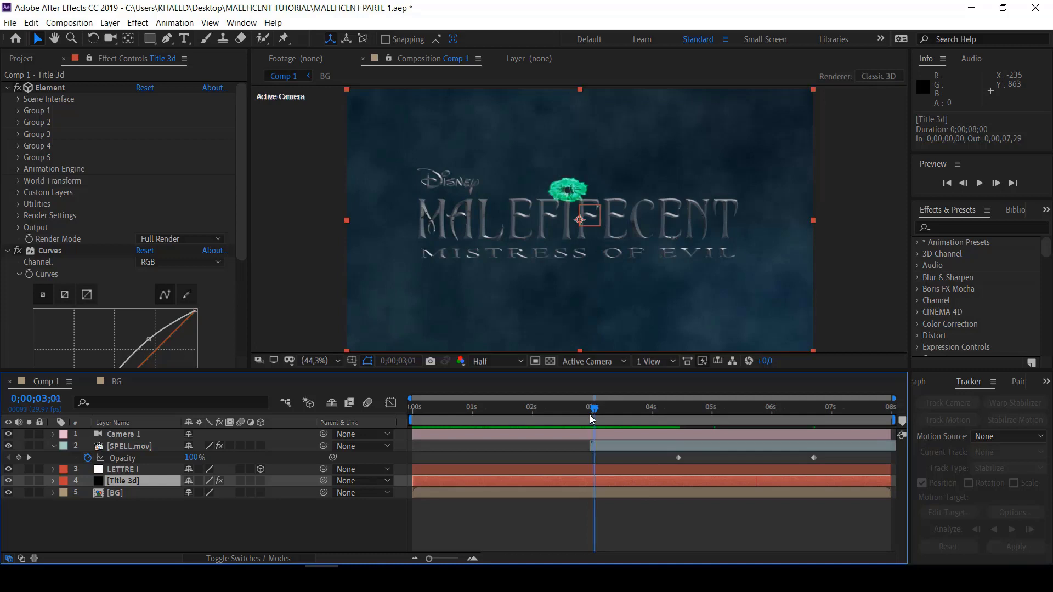
left_click_drag(241, 245, 242, 293)
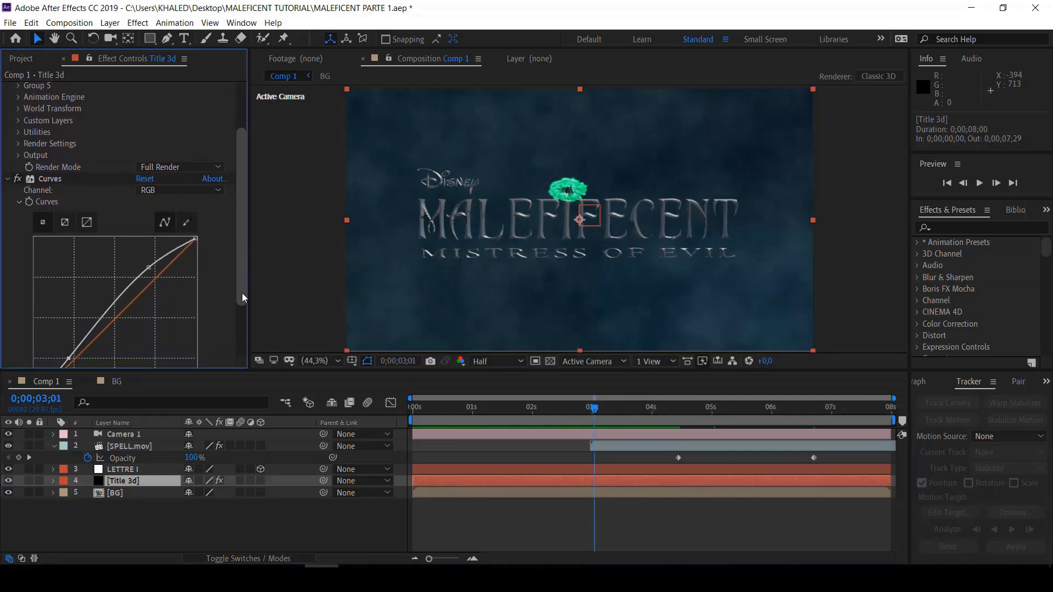
left_click_drag(597, 418, 768, 459)
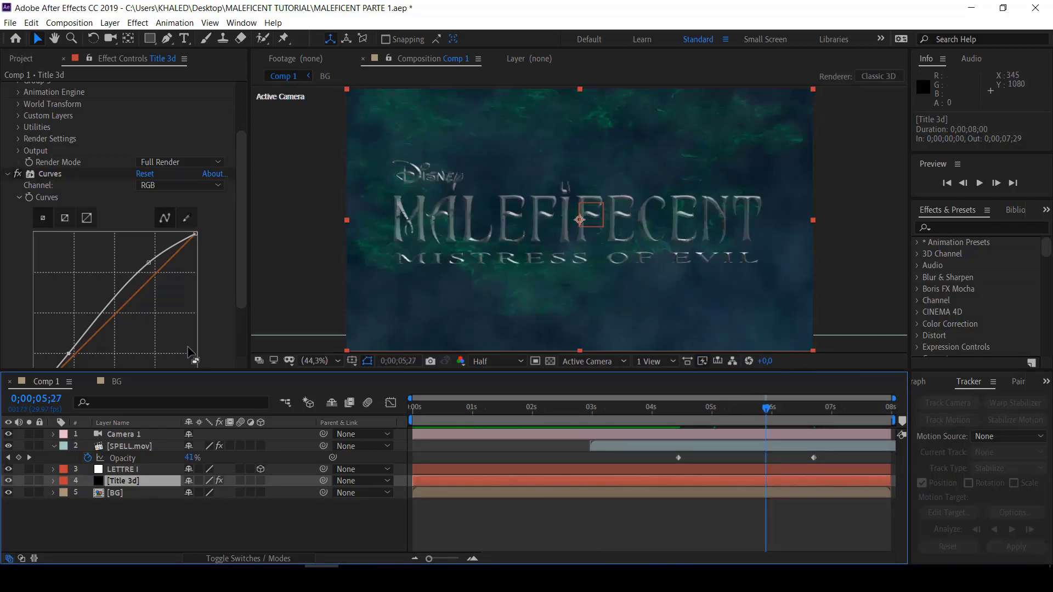
left_click(29, 198)
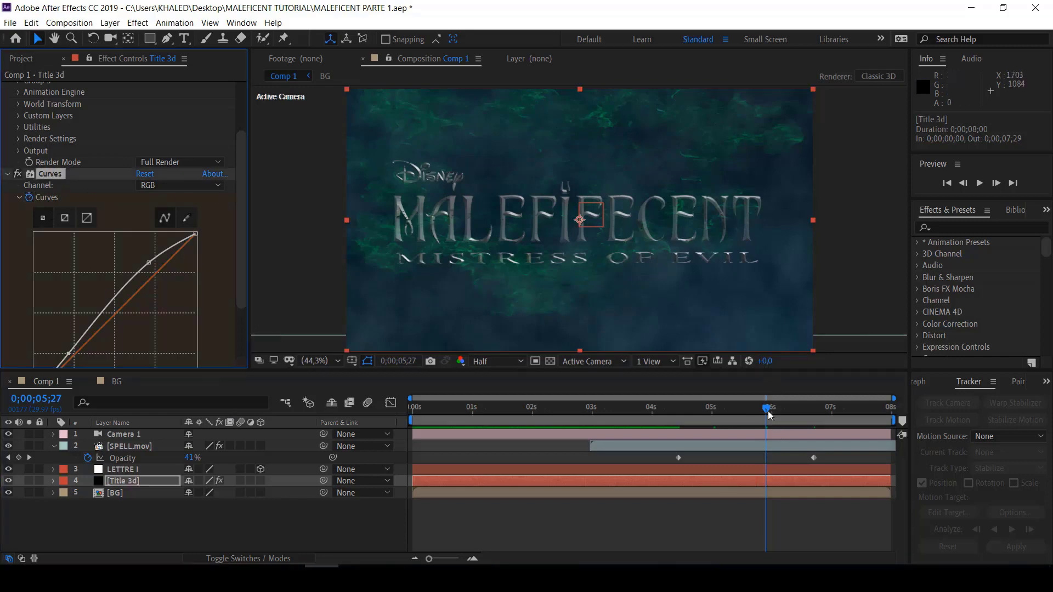
left_click_drag(772, 421, 594, 411)
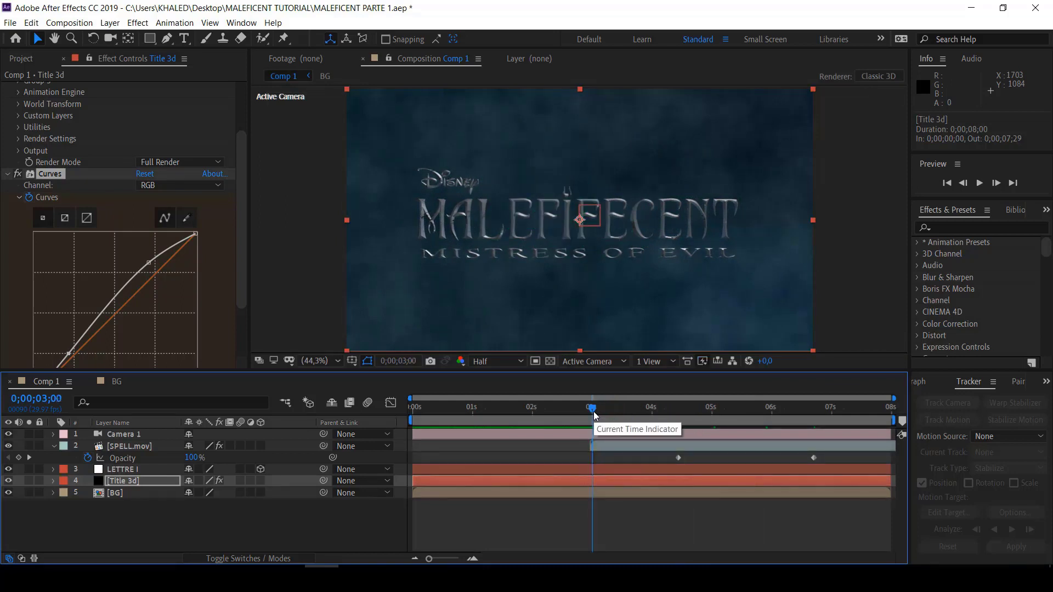
left_click(593, 411)
key("Page_Down")
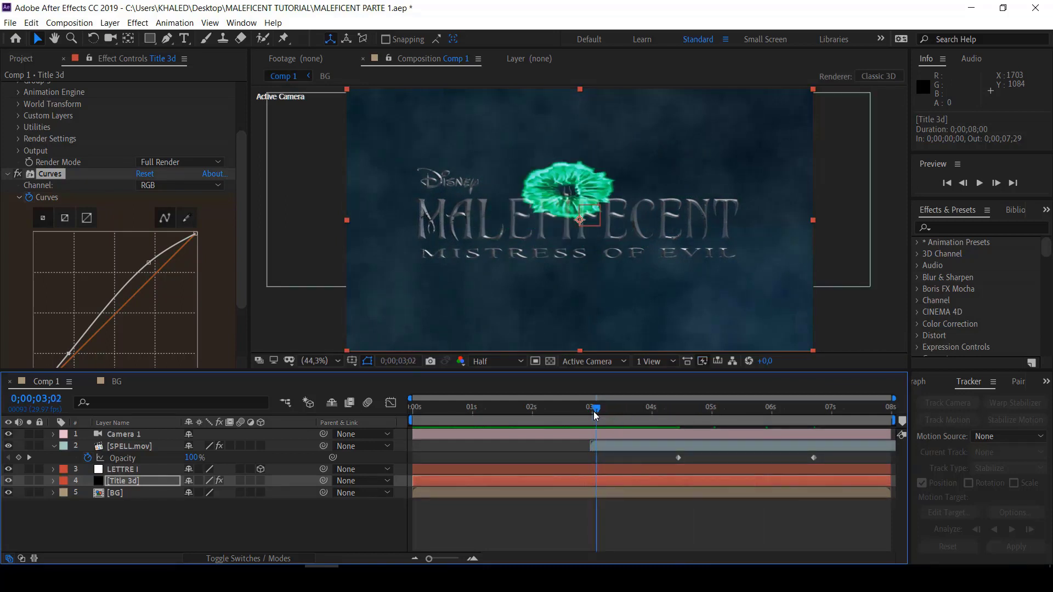
key("Page_Down")
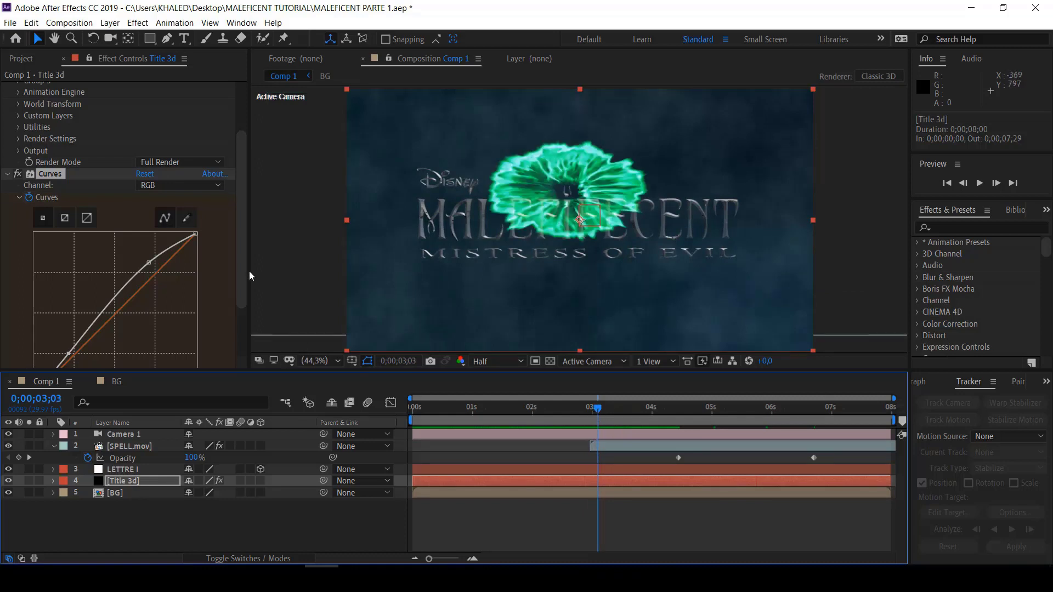
Bend the Green channel and RGB curves to tint the title green
left_click(214, 185)
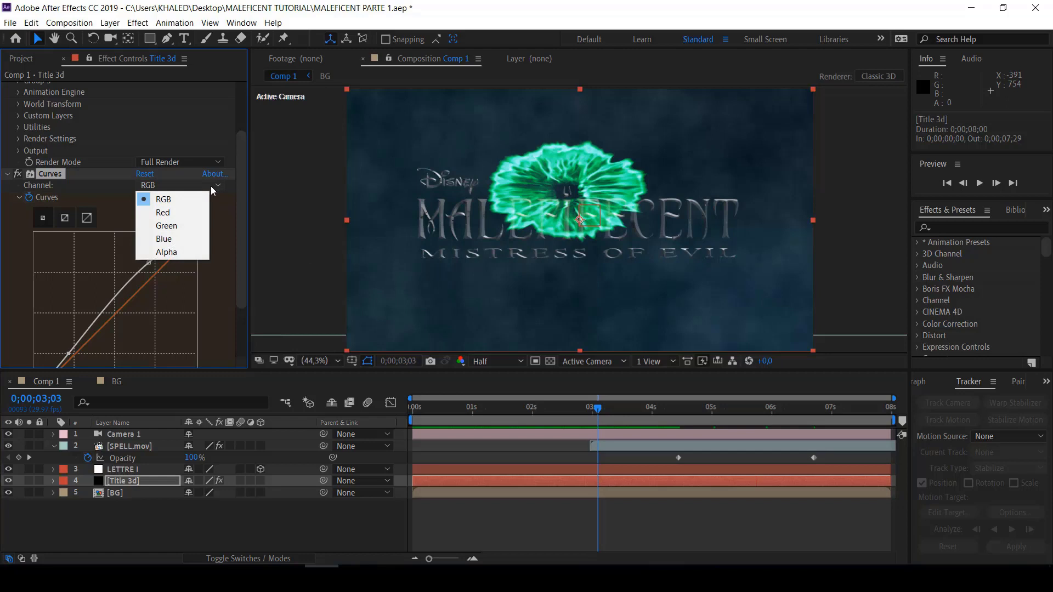
left_click(171, 225)
left_click_drag(151, 272, 130, 259)
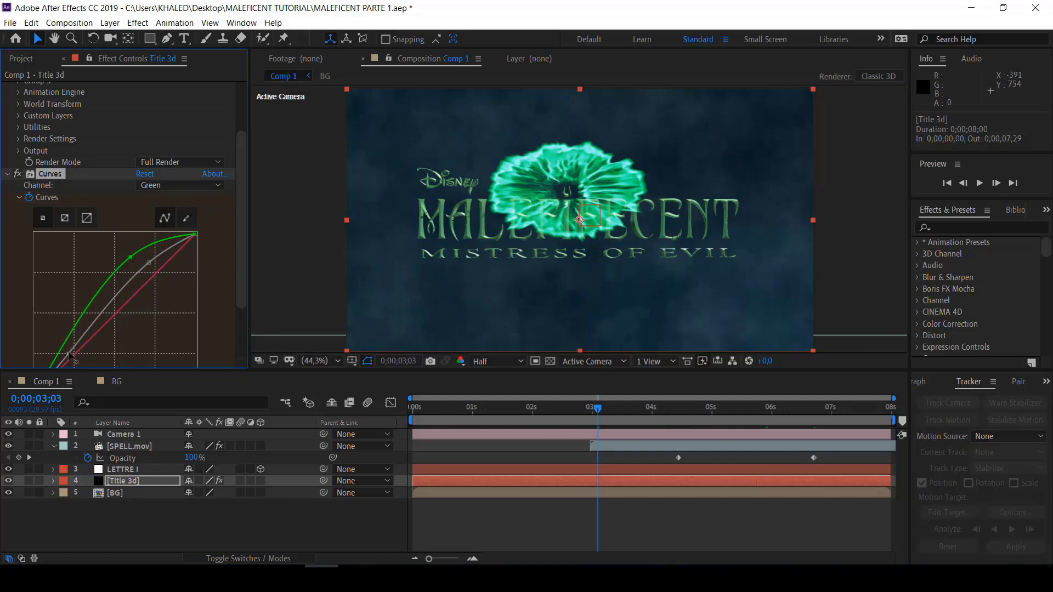
left_click_drag(72, 351, 60, 349)
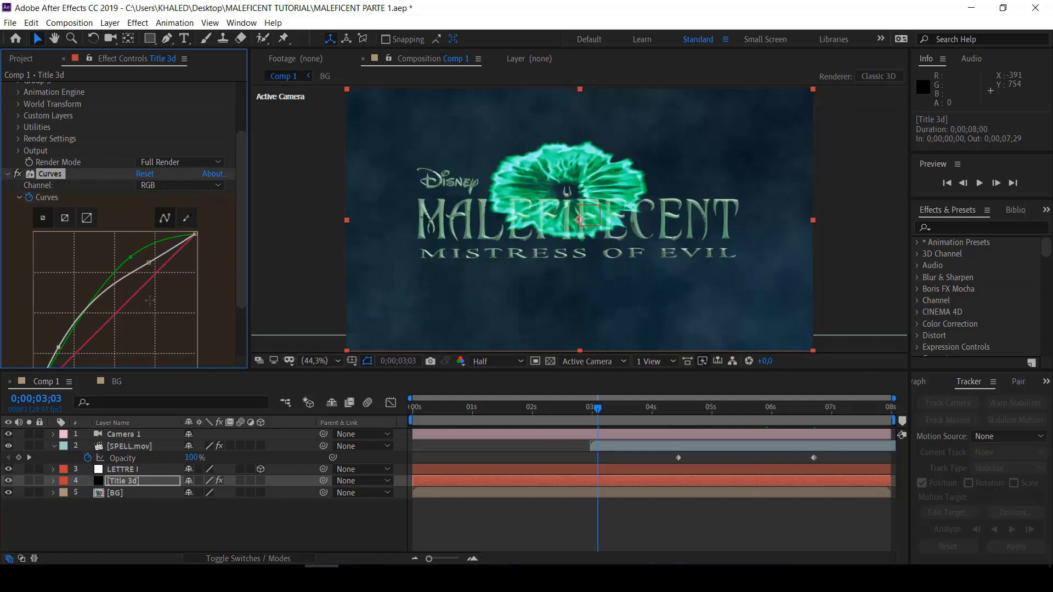
left_click_drag(59, 348, 62, 359)
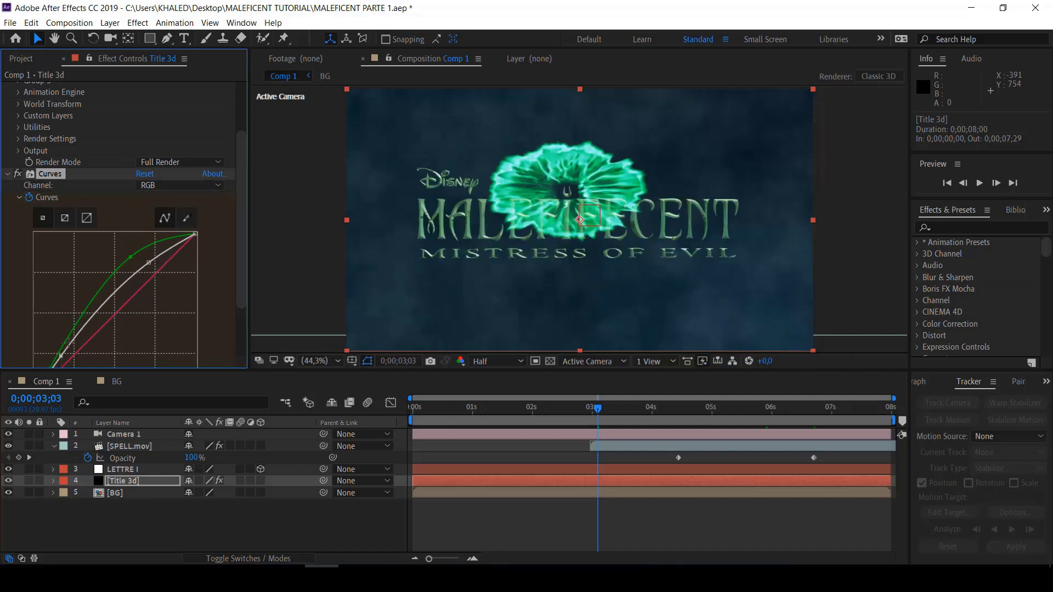
left_click_drag(61, 348, 62, 356)
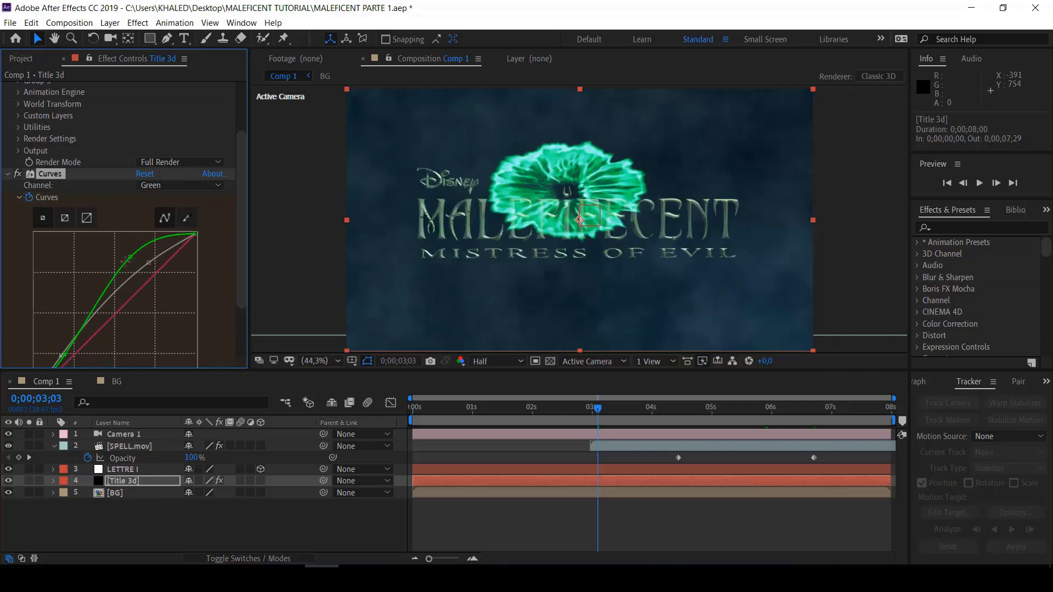
left_click_drag(131, 257, 136, 258)
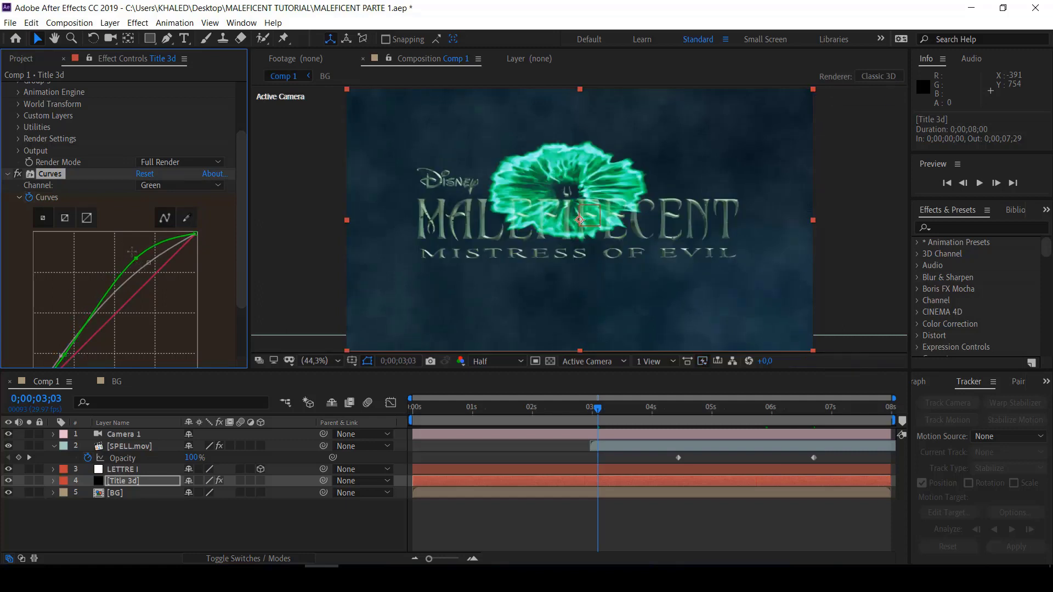
left_click_drag(136, 258, 131, 255)
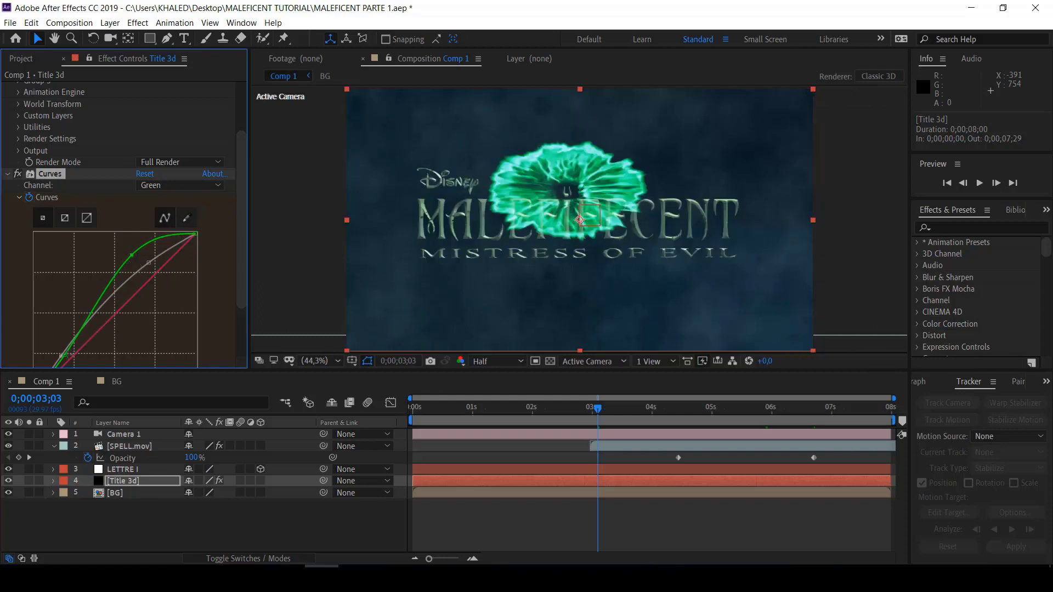
left_click_drag(65, 354, 55, 344)
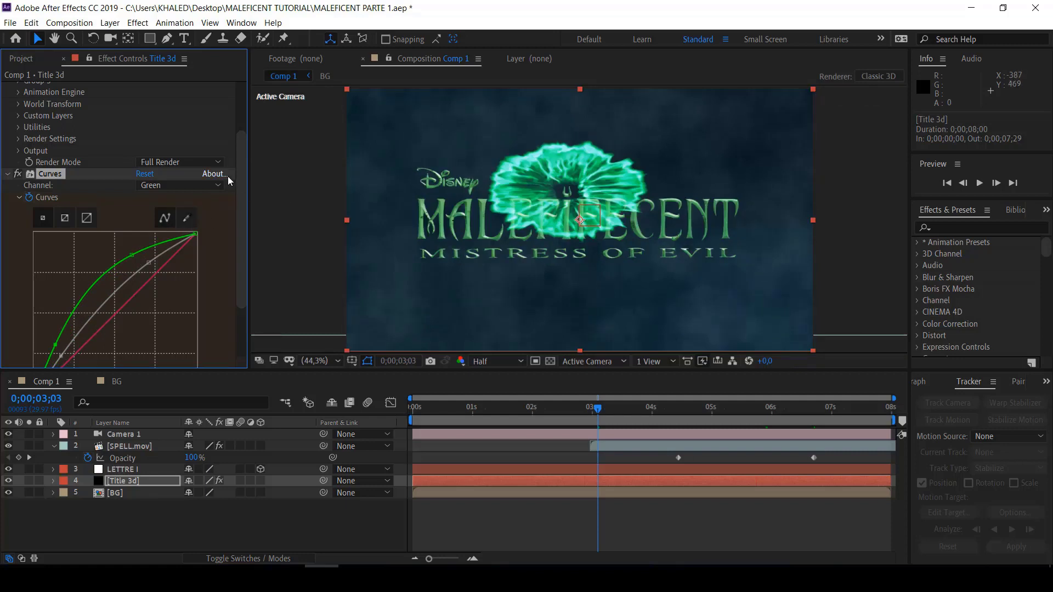
Bend the Blue channel curve, then preview the title tint as the spell grows
left_click(217, 186)
left_click(174, 240)
left_click_drag(155, 280, 147, 267)
mouse_move(70, 348)
left_mouse_down()
mouse_move(82, 347)
mouse_move(66, 339)
left_mouse_up()
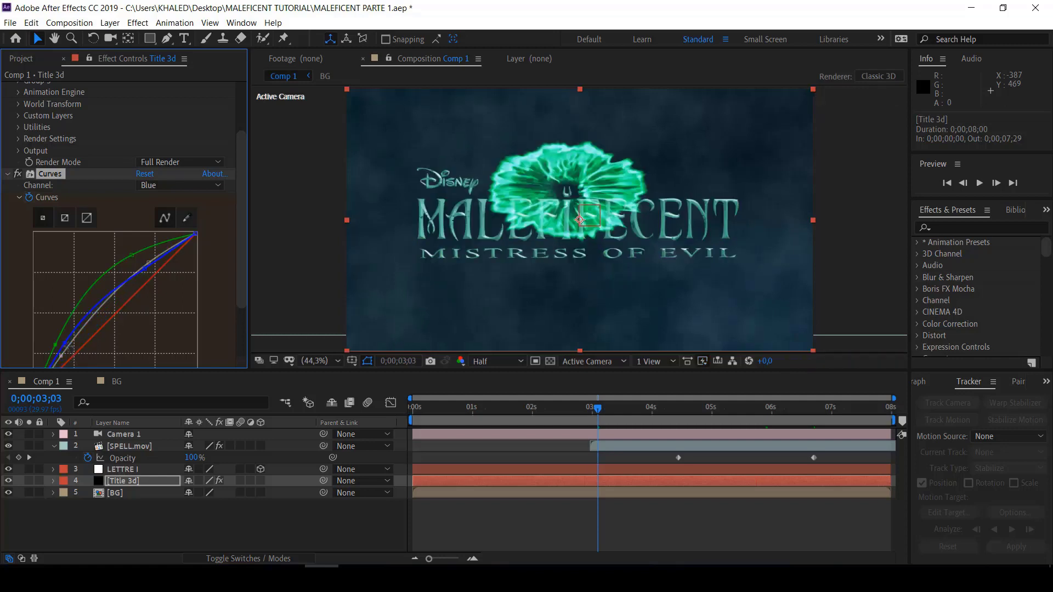
left_click_drag(64, 343, 72, 355)
left_click_drag(596, 412, 715, 435)
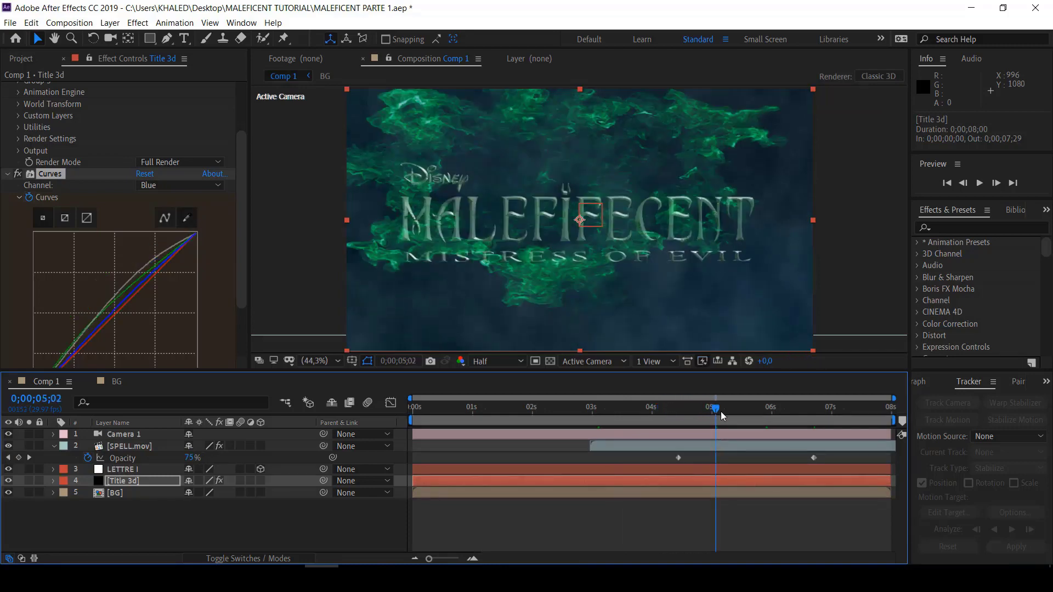
Show Title 3d's Curves keyframes, review the darkening, and set the time to 0;00;03;00
left_click_drag(721, 411, 787, 416)
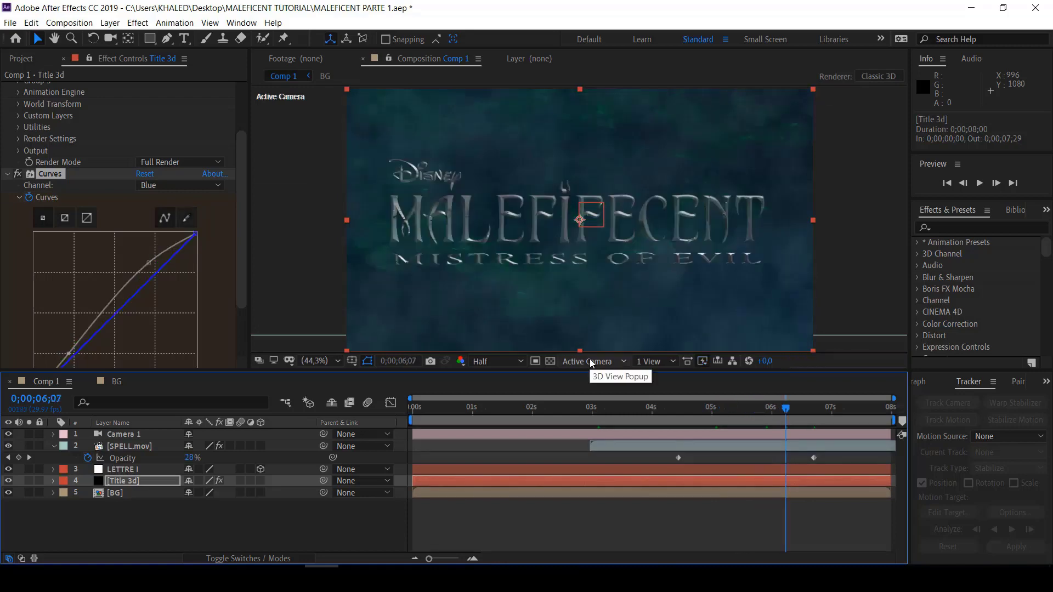
key("u")
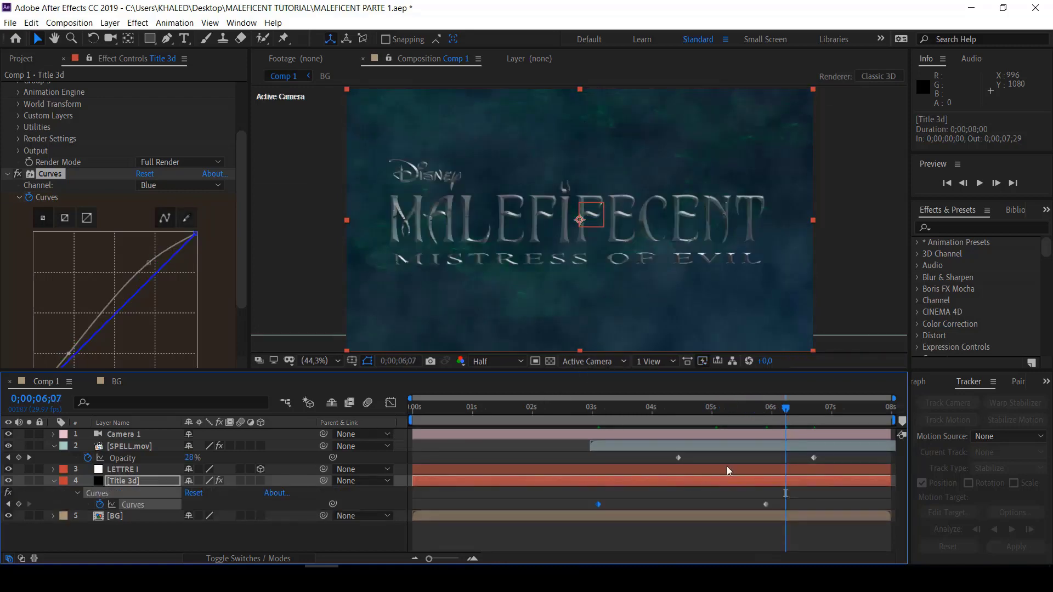
left_click_drag(786, 410, 766, 416)
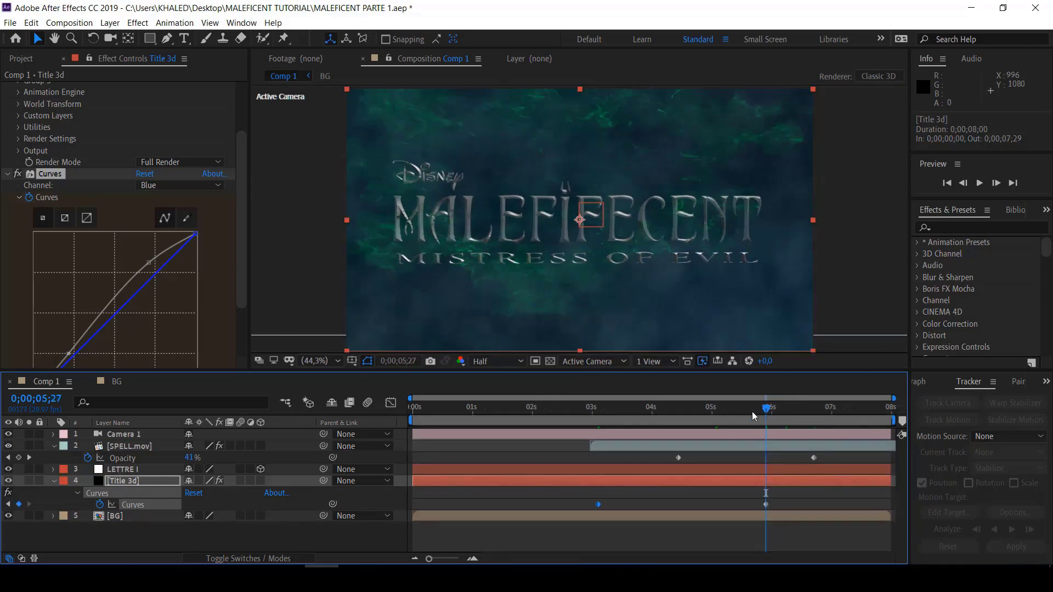
mouse_move(766, 415)
left_mouse_down()
mouse_move(700, 417)
mouse_move(601, 399)
mouse_move(588, 407)
left_mouse_up()
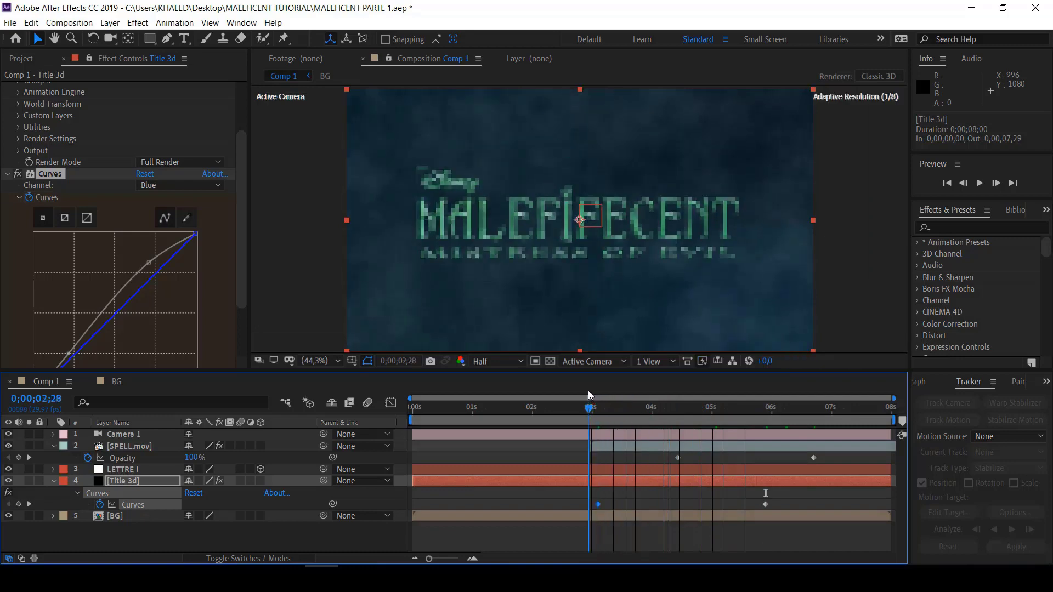
left_click(53, 482)
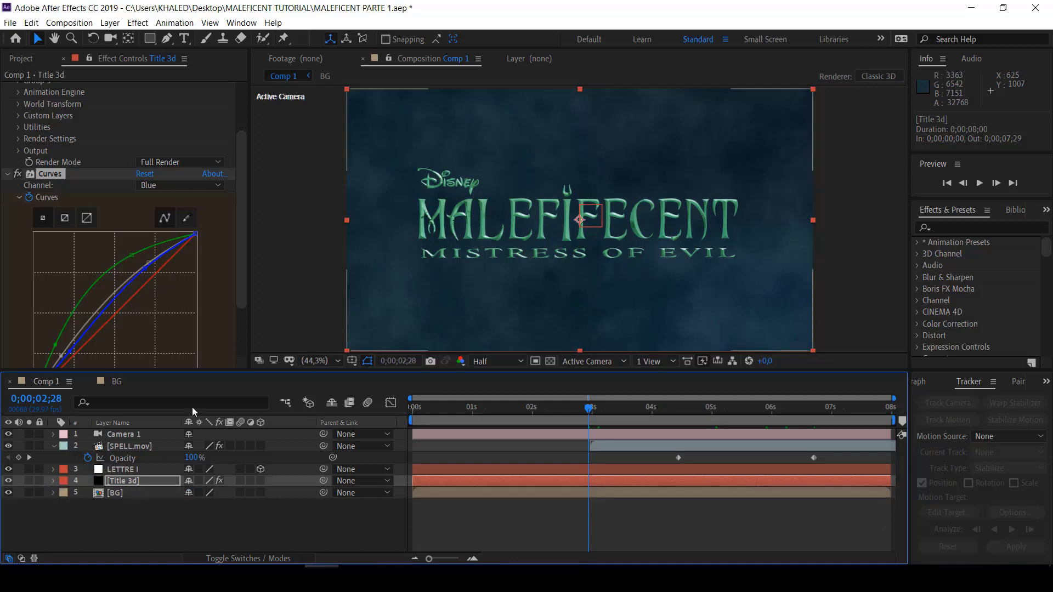
left_click_drag(589, 410, 597, 414)
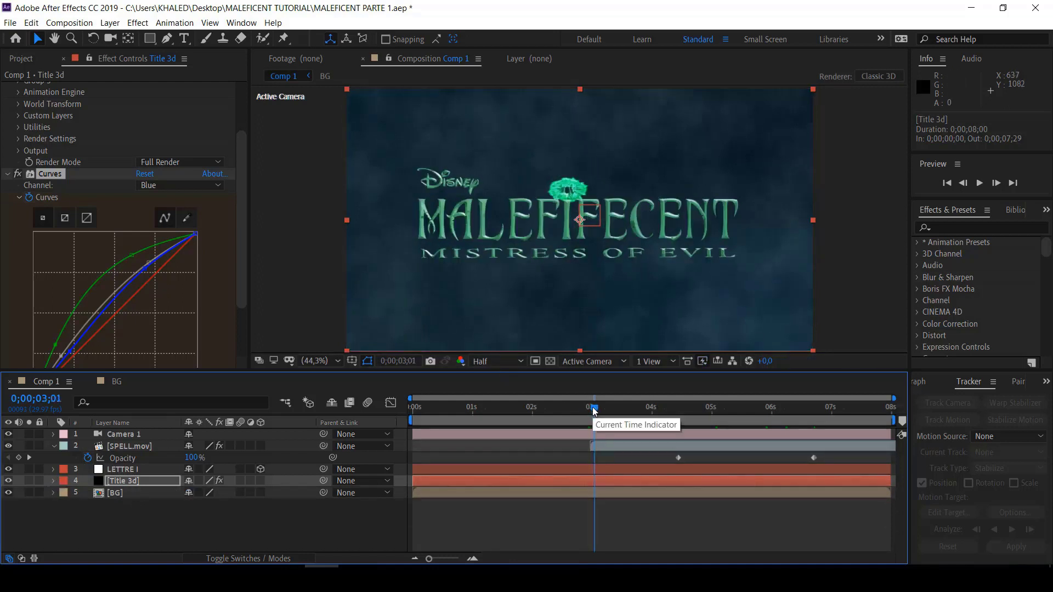
left_click(593, 408)
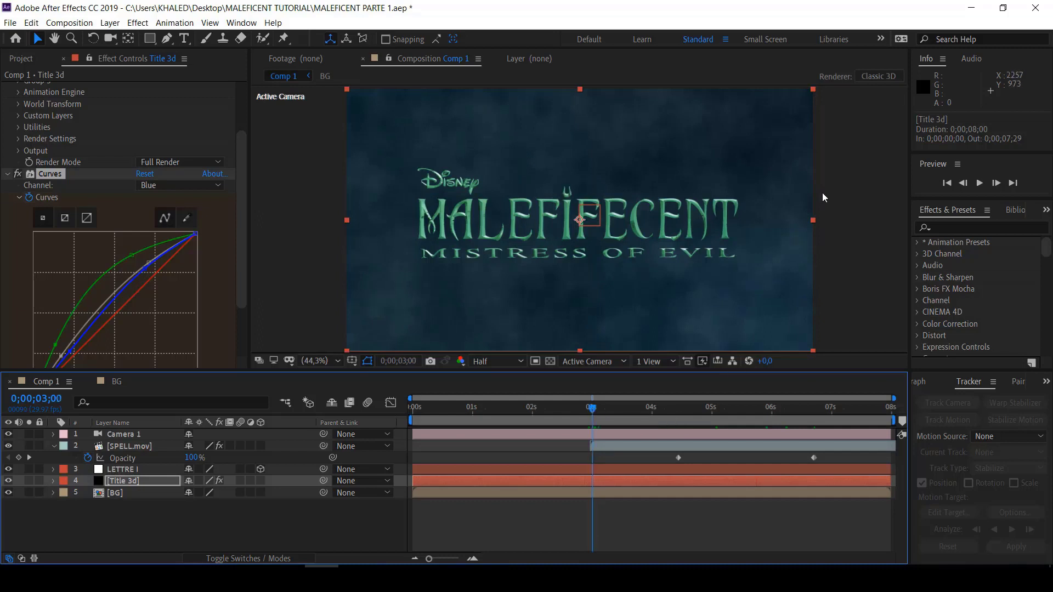
Create a new solid named Optical Flare and place it just below Camera 1
right_click(133, 521)
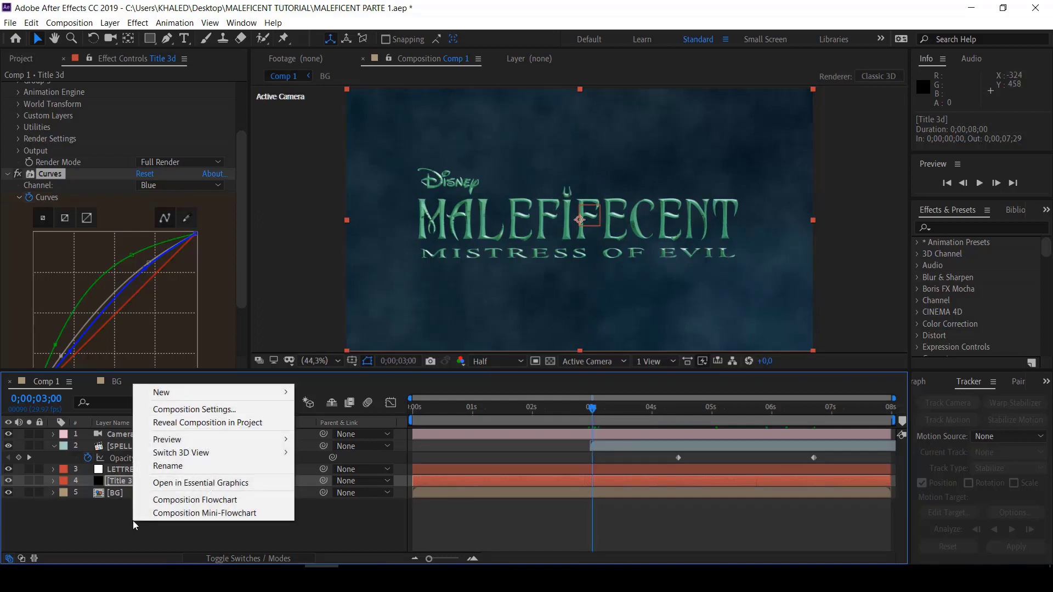
mouse_move(176, 393)
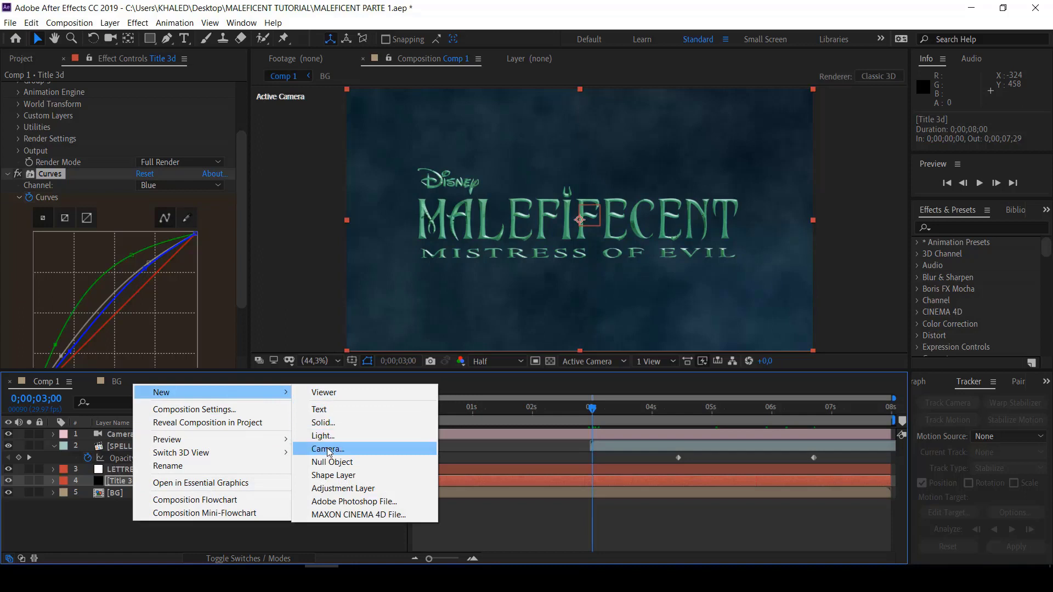
left_click(328, 422)
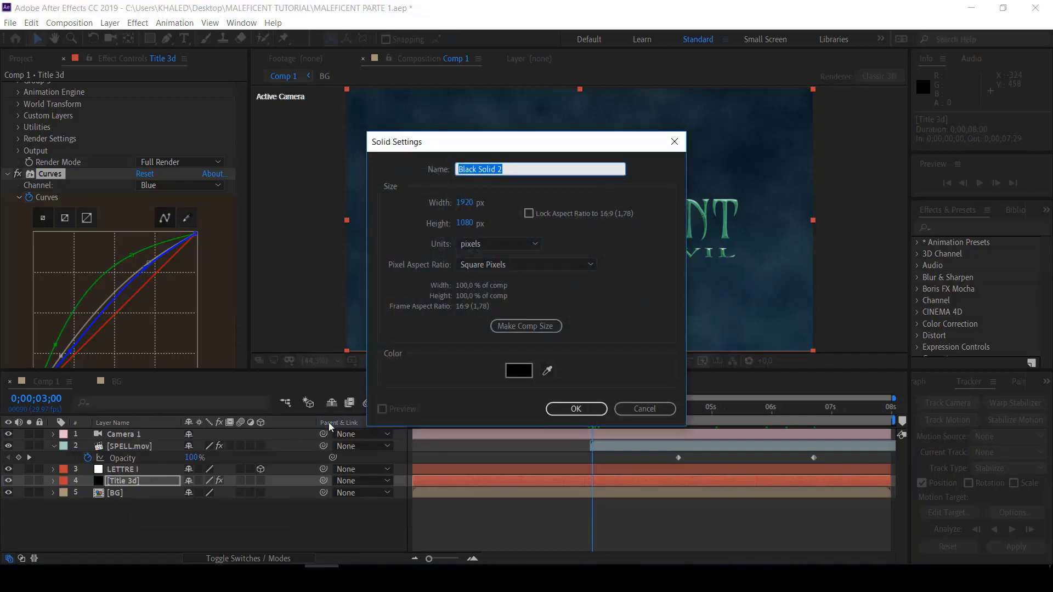
type("Optical Flare")
left_click(570, 409)
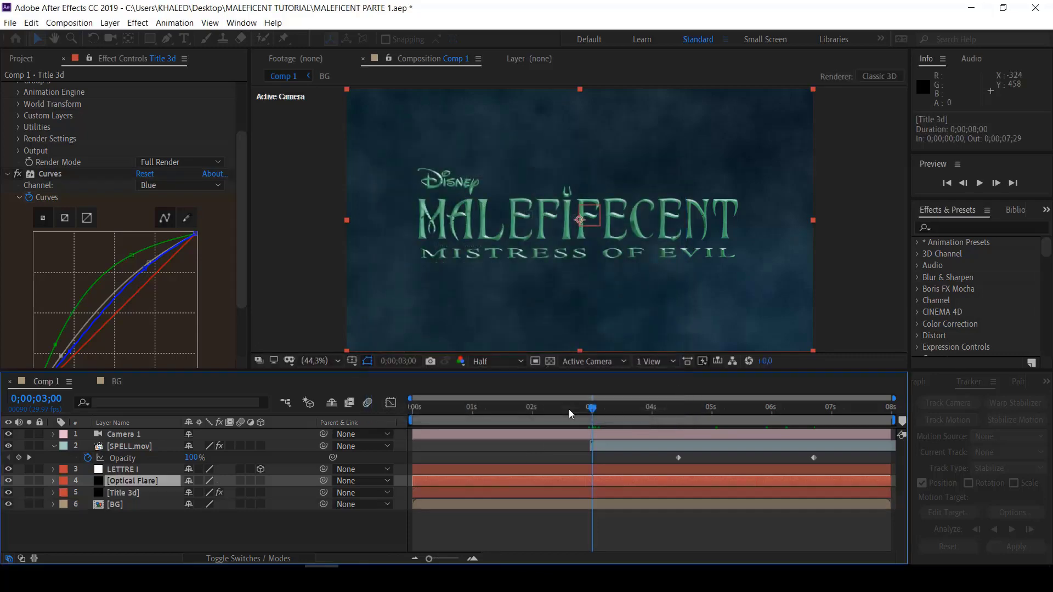
left_click_drag(133, 480, 129, 436)
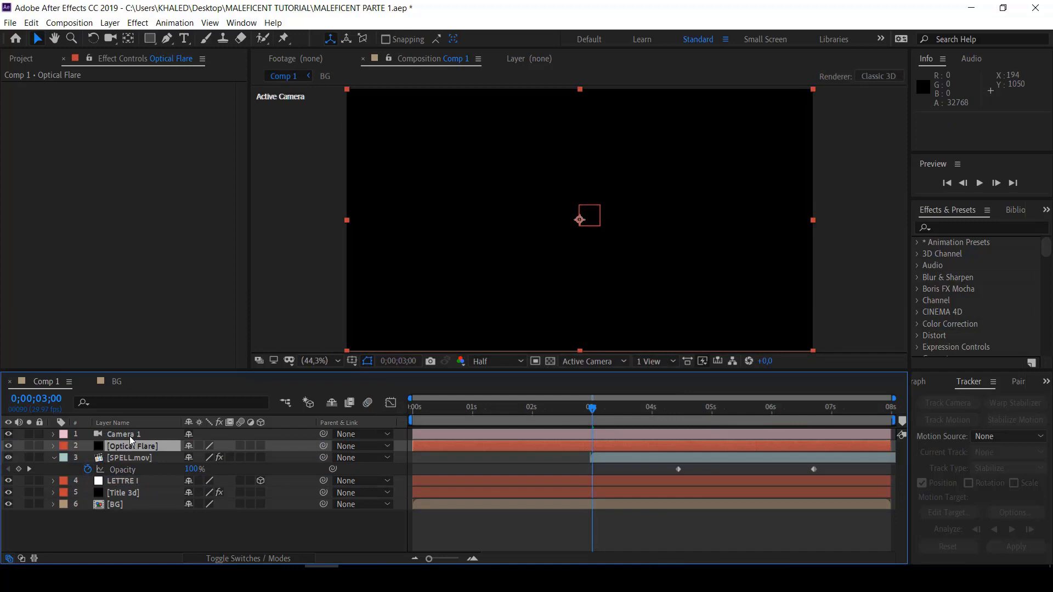
Apply the Optical Flares effect to the solid via effect search 'opt'
key("ctrl+space")
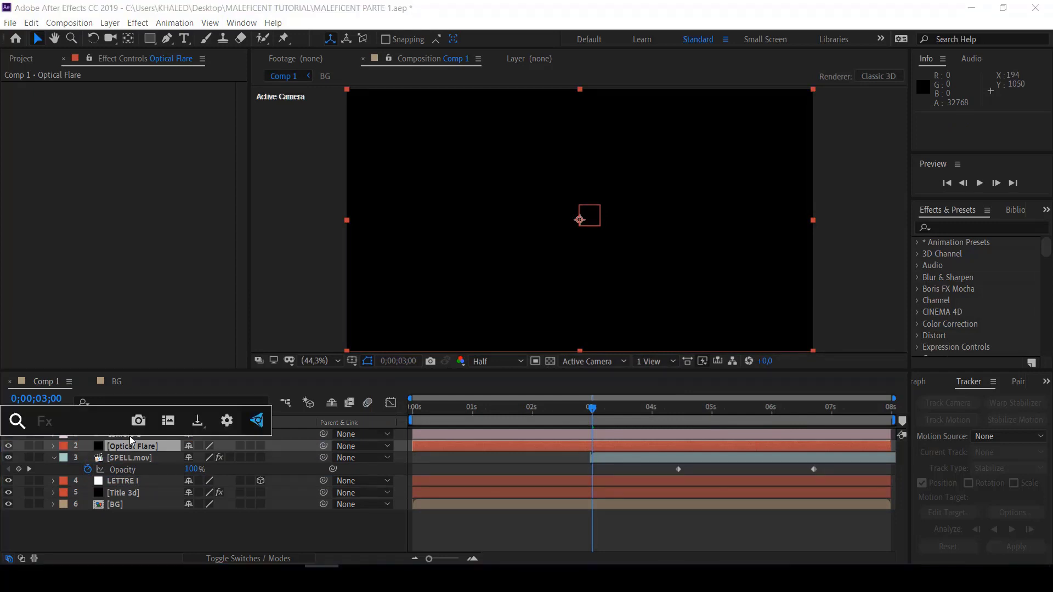
type("opt")
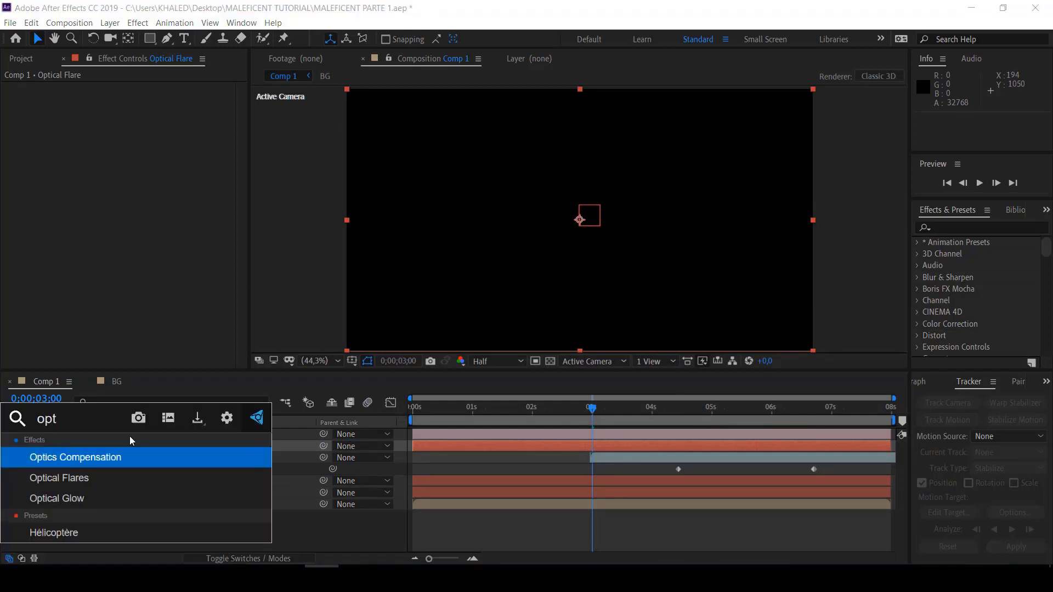
left_click(77, 477)
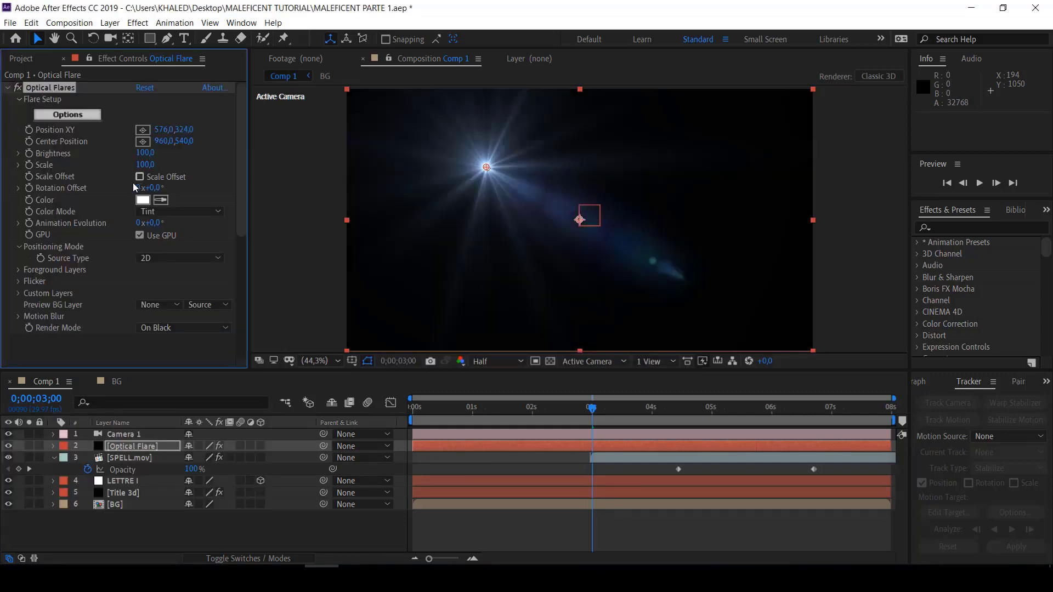
In Optical Flares Options, add a Glow element and hide the Spike Ball and Multi Iris elements
left_click(81, 114)
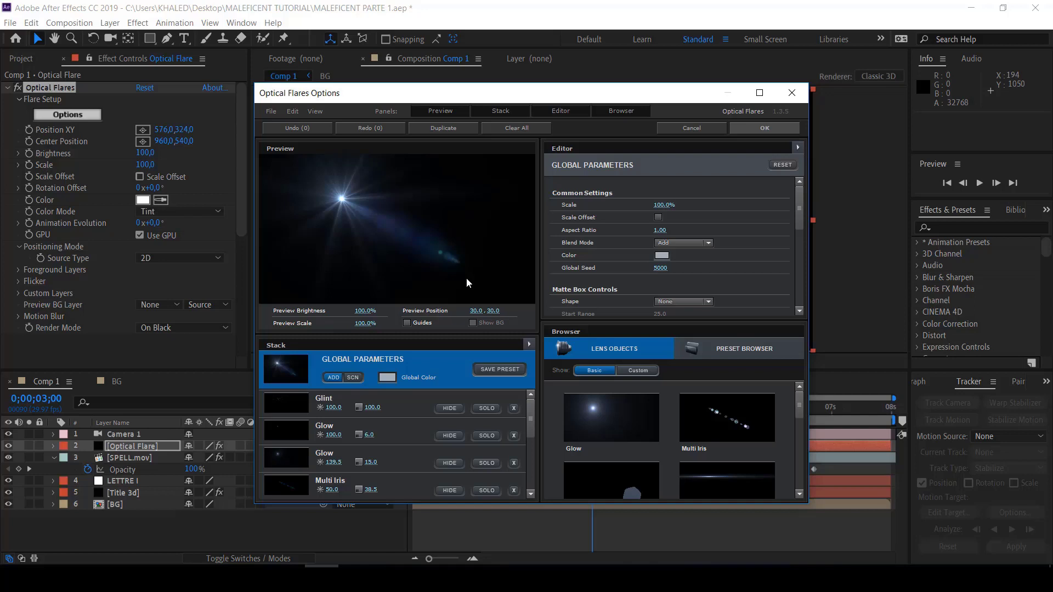
left_click(608, 415)
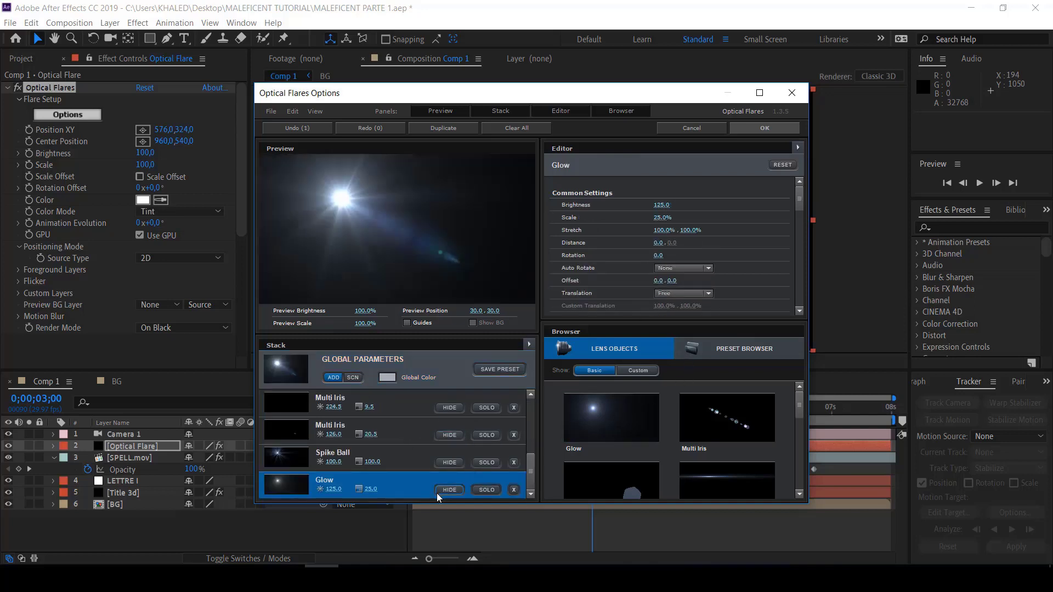
left_click(449, 462)
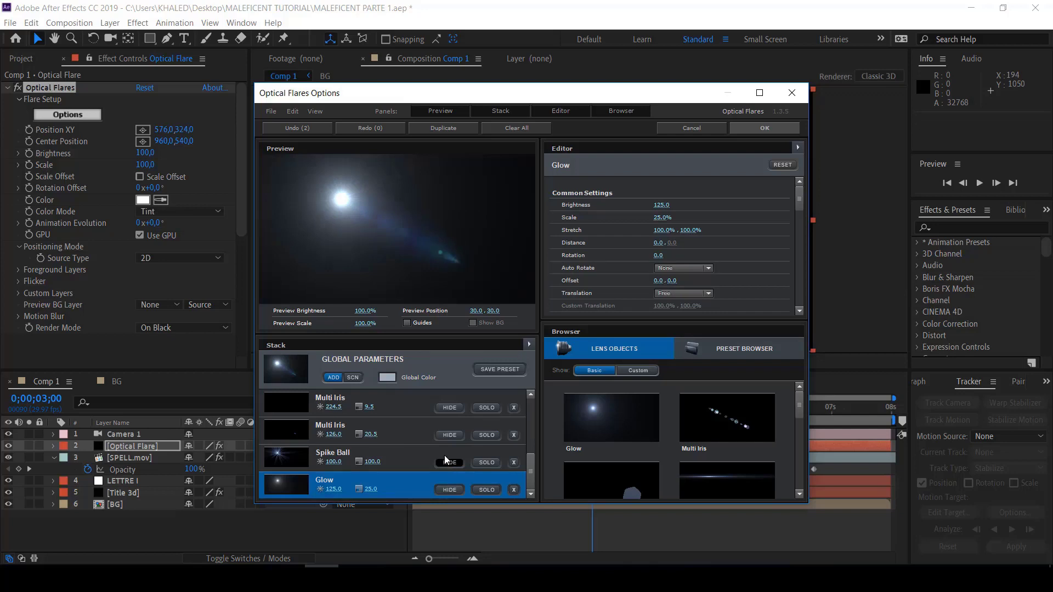
left_click(448, 436)
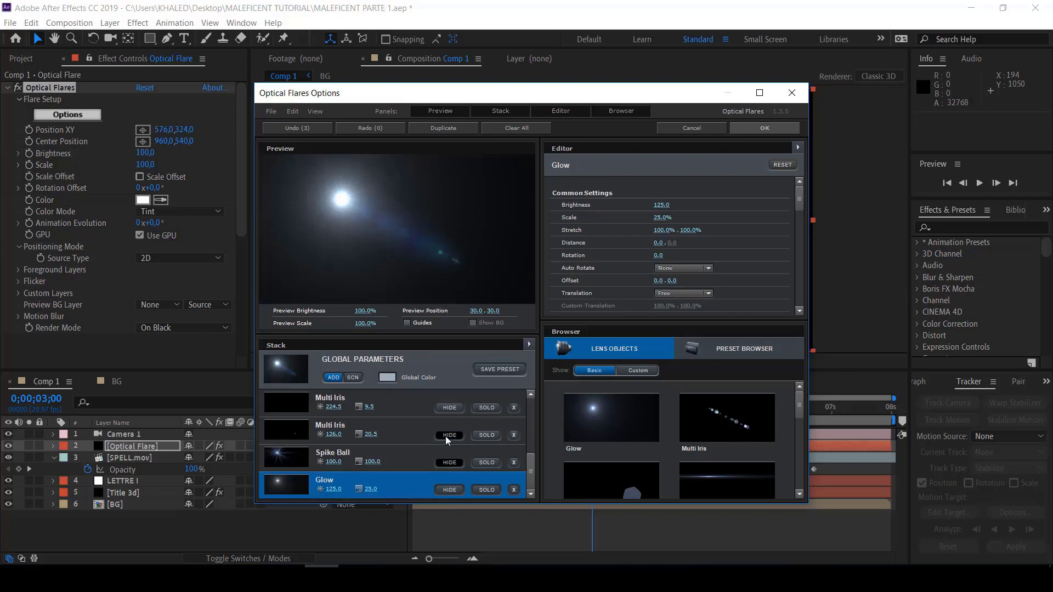
left_click(449, 407)
Hide the remaining Multi Iris elements and the small Glow, then accept the flare settings
scroll(446, 411, "up", 3)
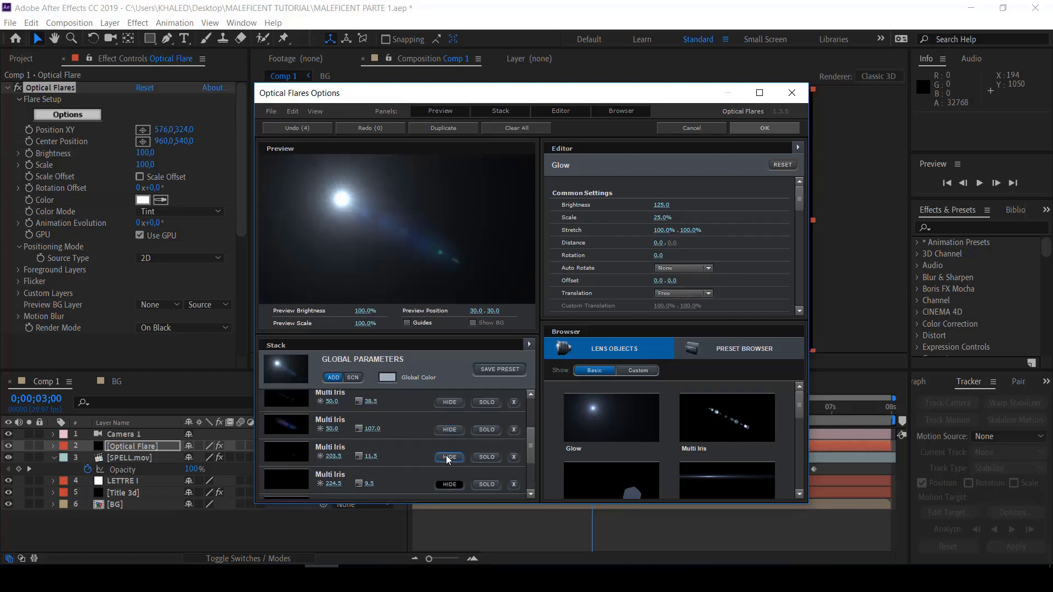
left_click(448, 458)
left_click(448, 432)
scroll(446, 445, "up", 3)
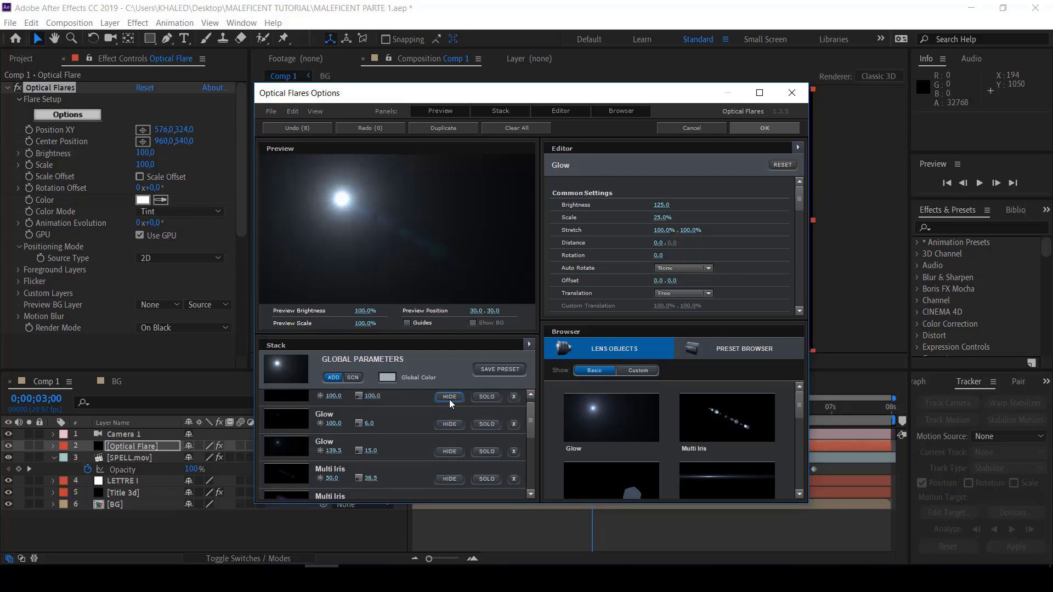
left_click(452, 431)
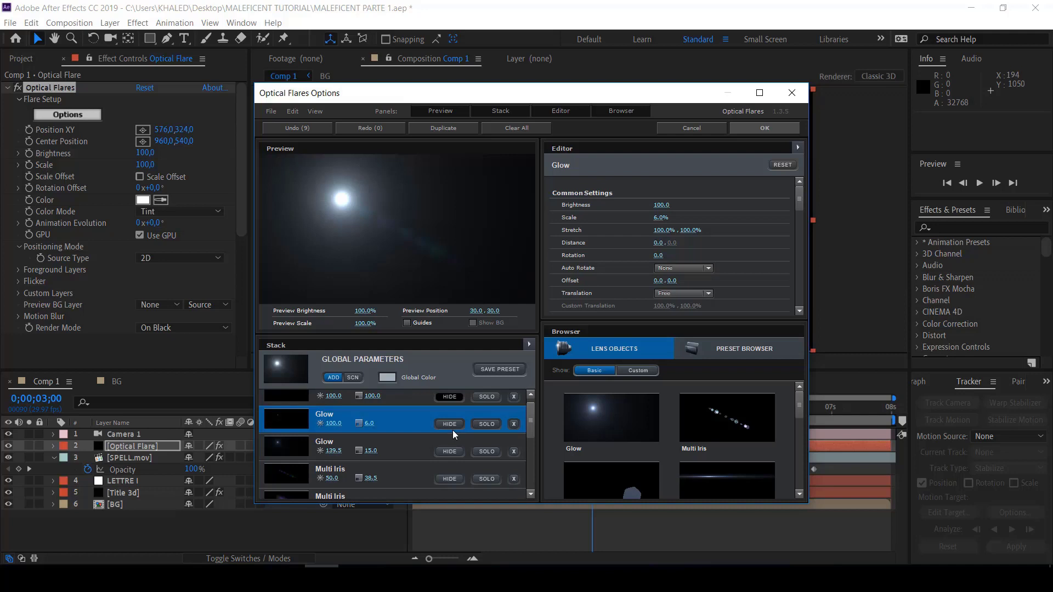
left_click(452, 423)
left_click(450, 481)
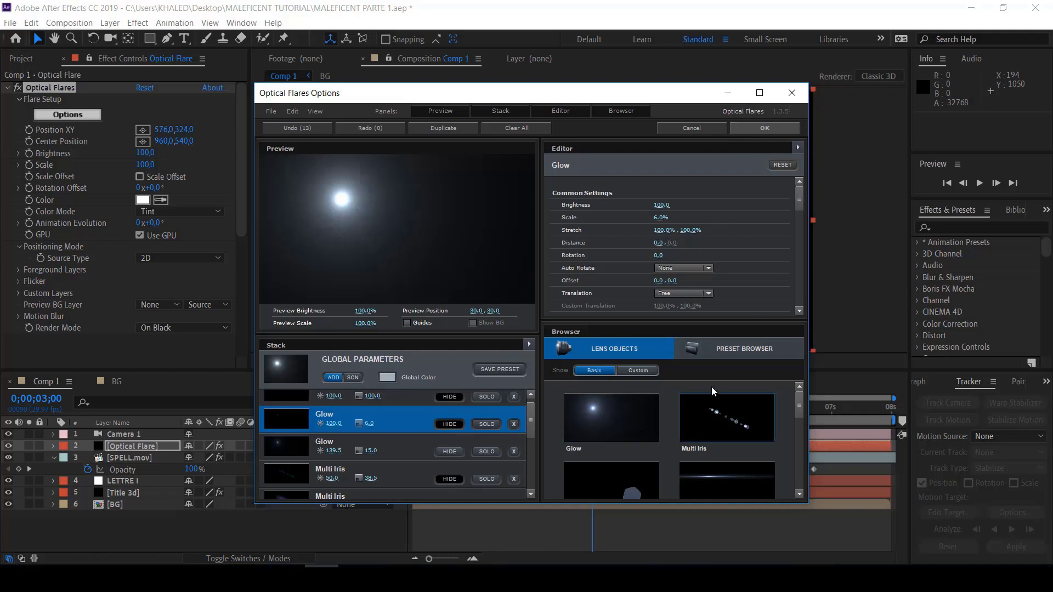
left_click(777, 128)
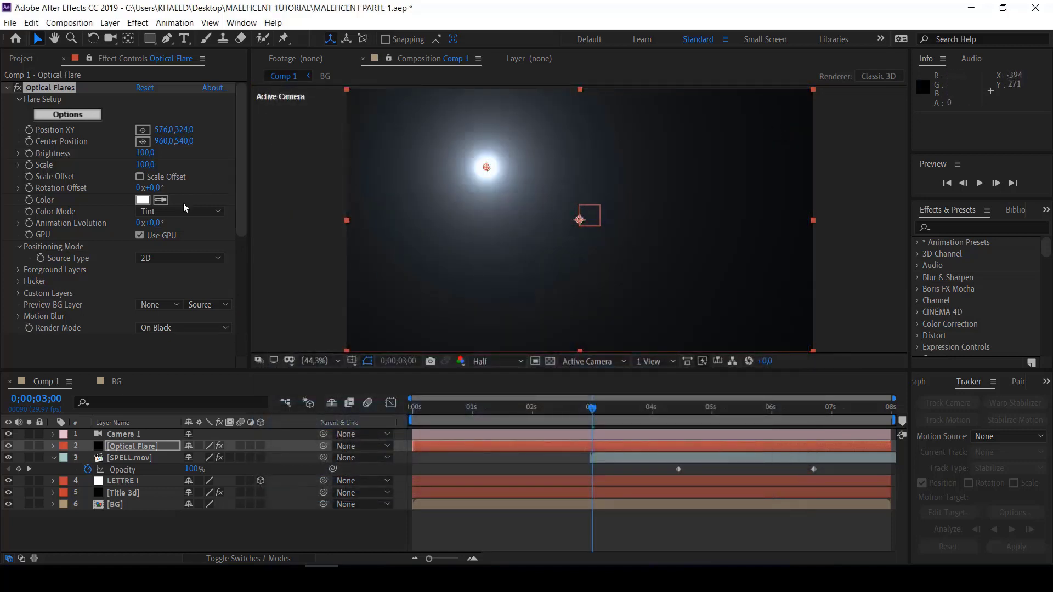
Tint the flare pale green DBFFD4 and set its Render Mode to On Transparent
left_click(144, 200)
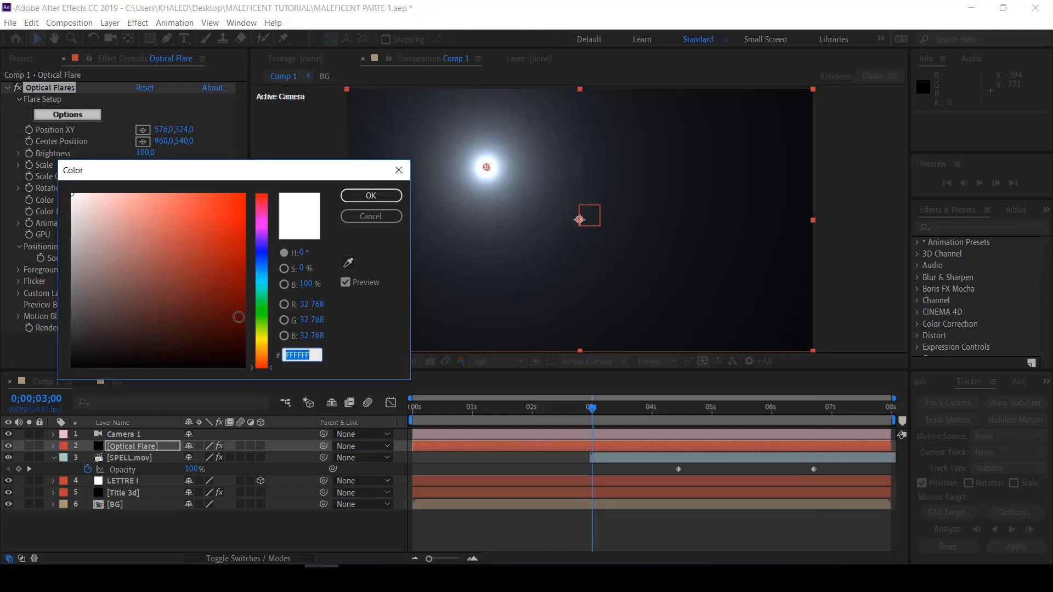
left_click(260, 315)
left_click_drag(150, 189, 100, 193)
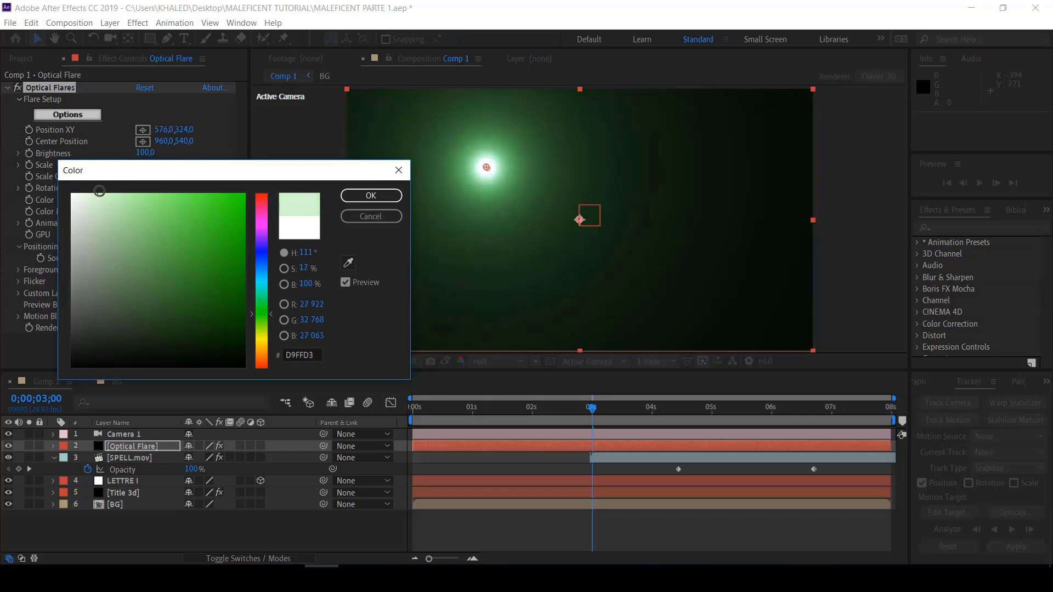
left_click(357, 197)
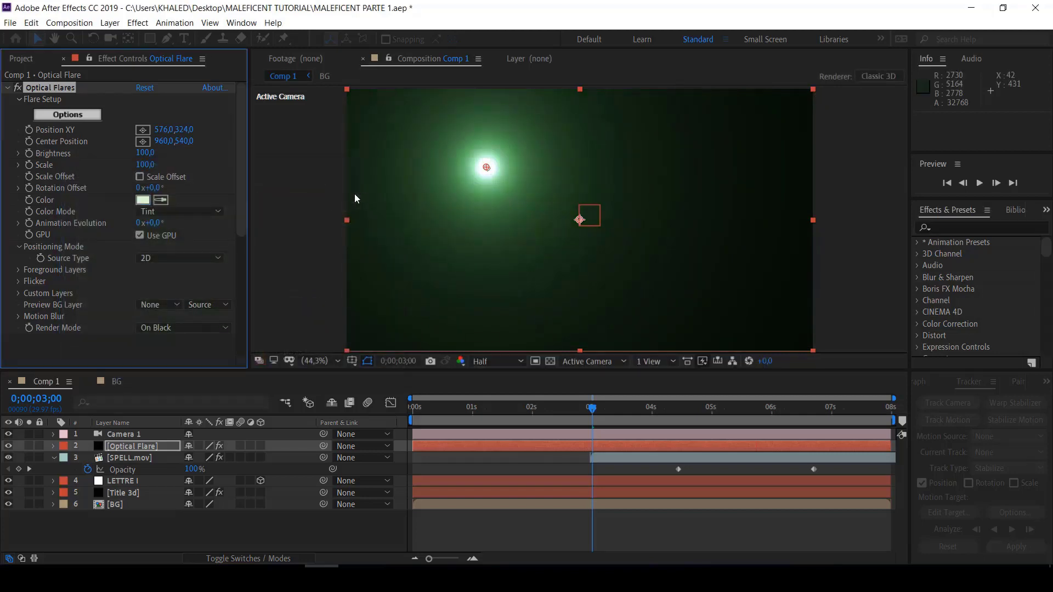
left_click(223, 328)
left_click(195, 357)
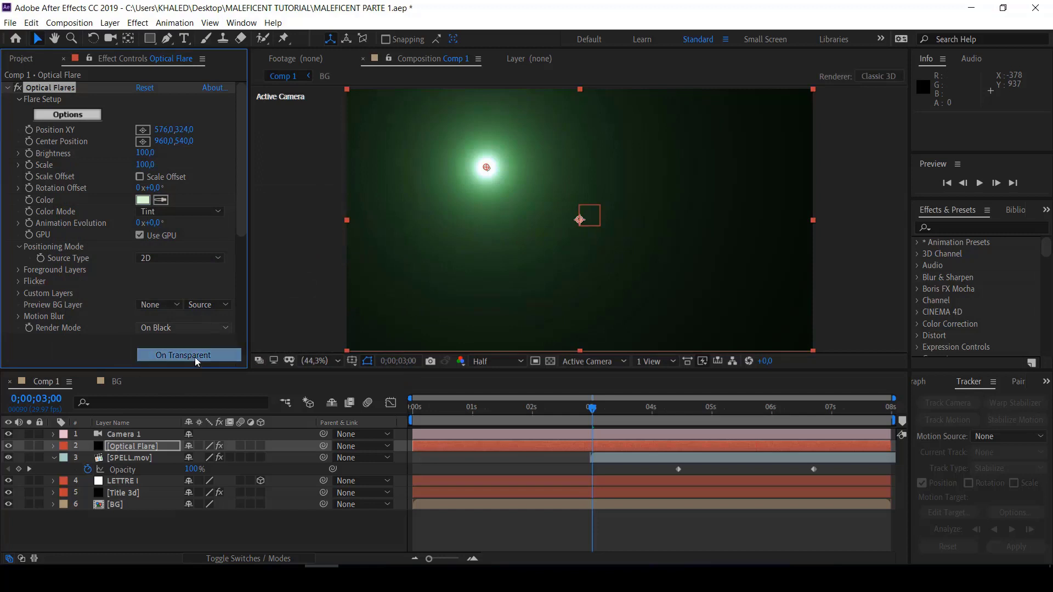
Position the flare glow just above the MALEFICENT title
left_click_drag(487, 169, 571, 196)
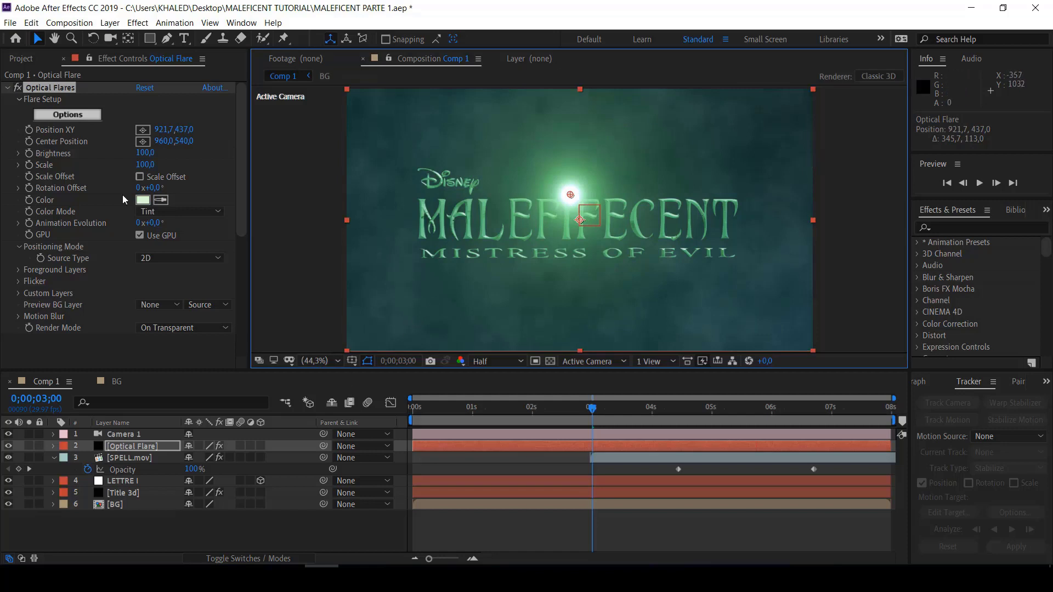
left_click_drag(145, 152, 100, 157)
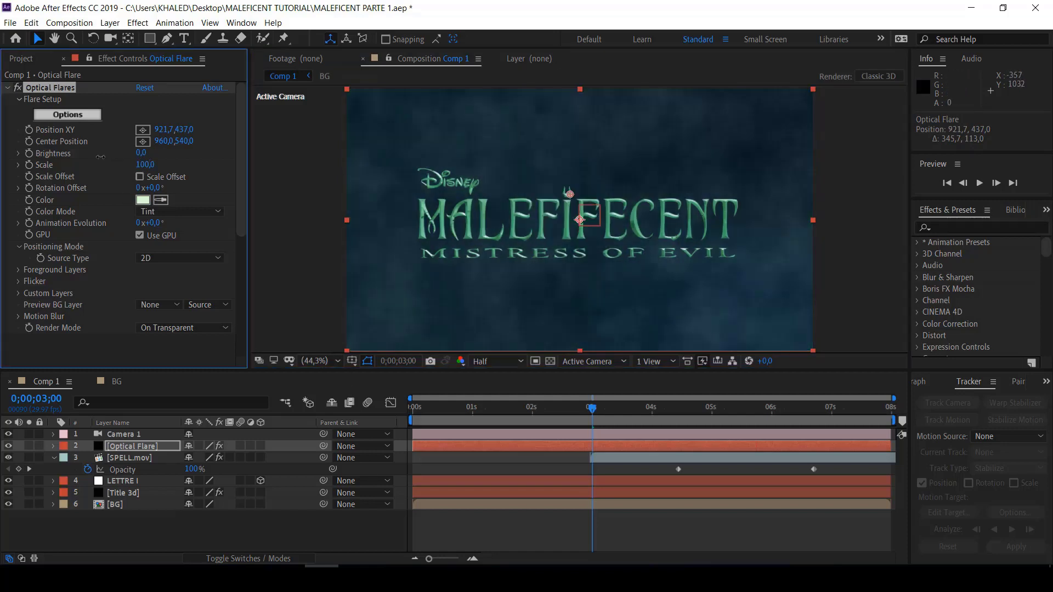
scroll(570, 194, "up", 1)
left_click_drag(569, 194, 565, 194)
scroll(569, 196, "up", 3)
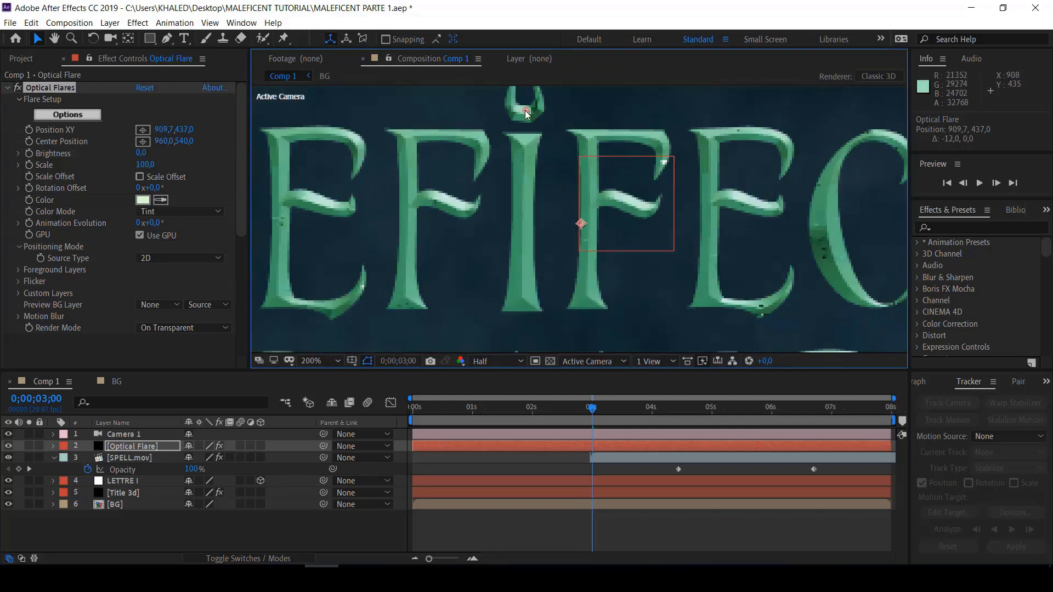
left_click_drag(525, 112, 524, 114)
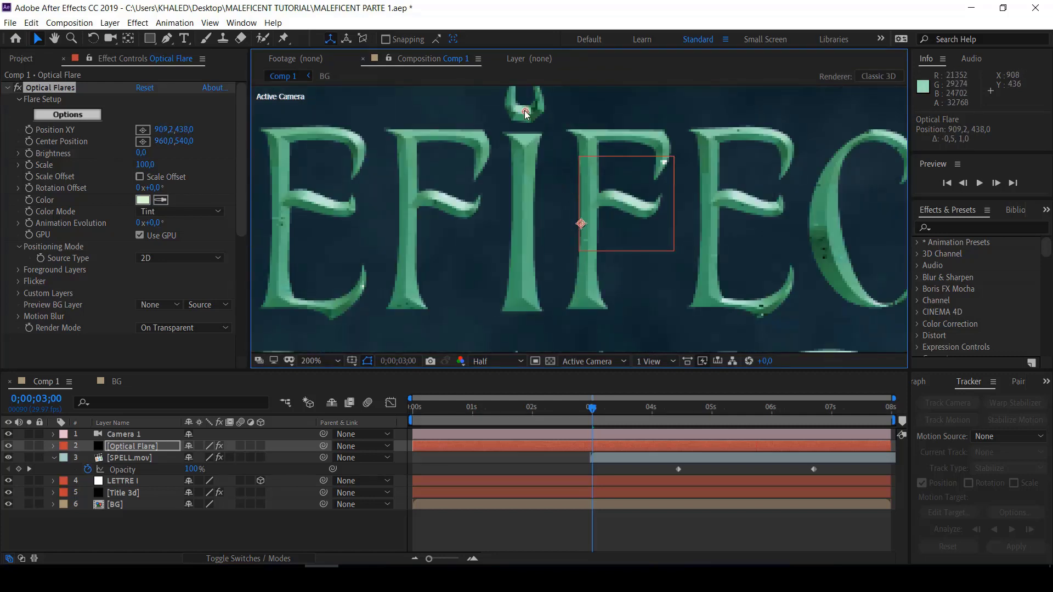
Set flare Brightness to 100, view at 100%, and step to 0;00;03;01
left_click(142, 153)
type("1")
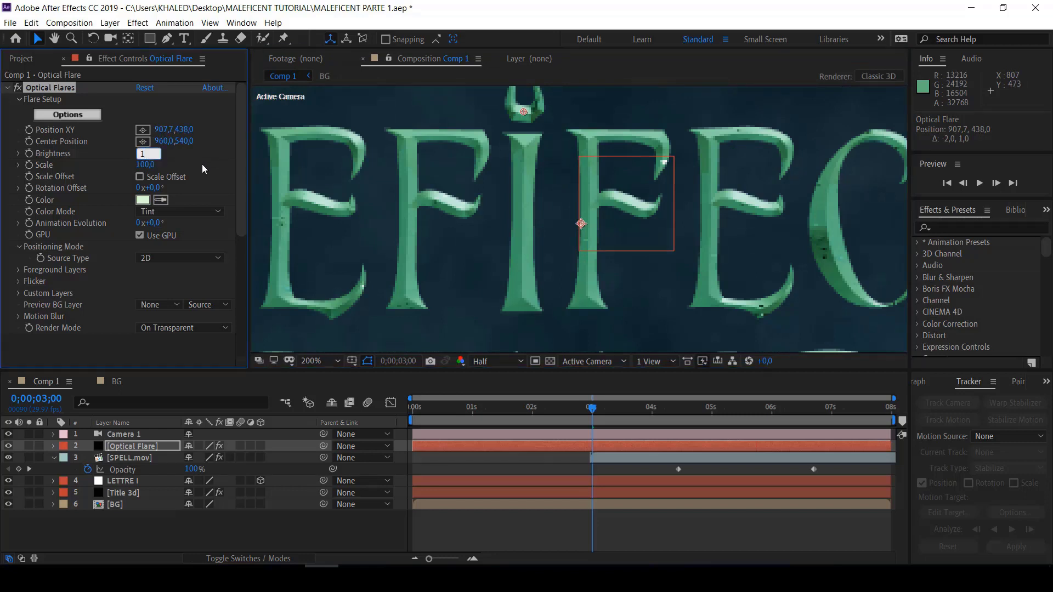
type("00")
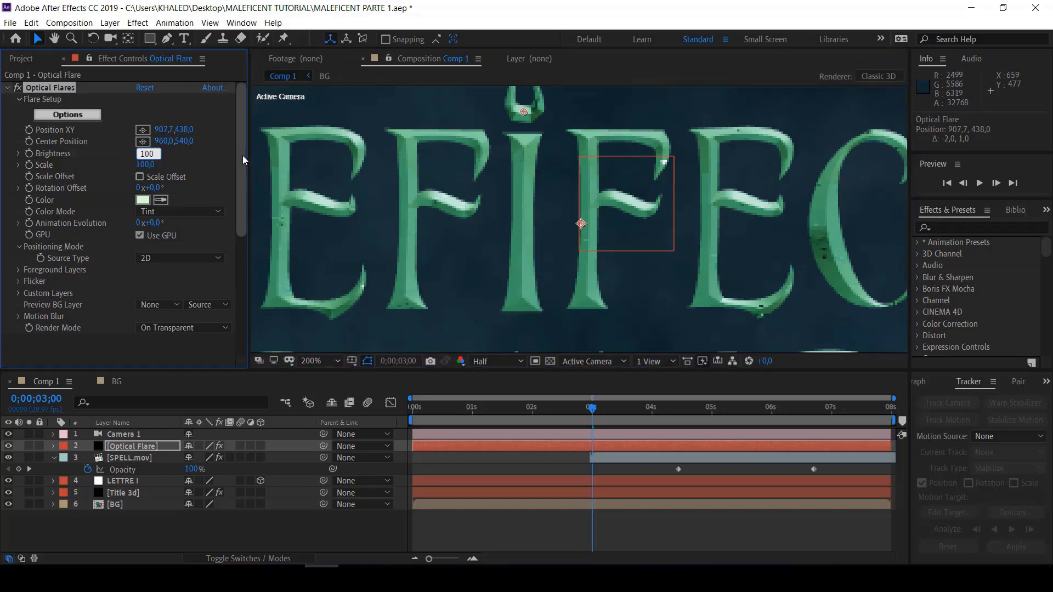
key("Return")
key("comma")
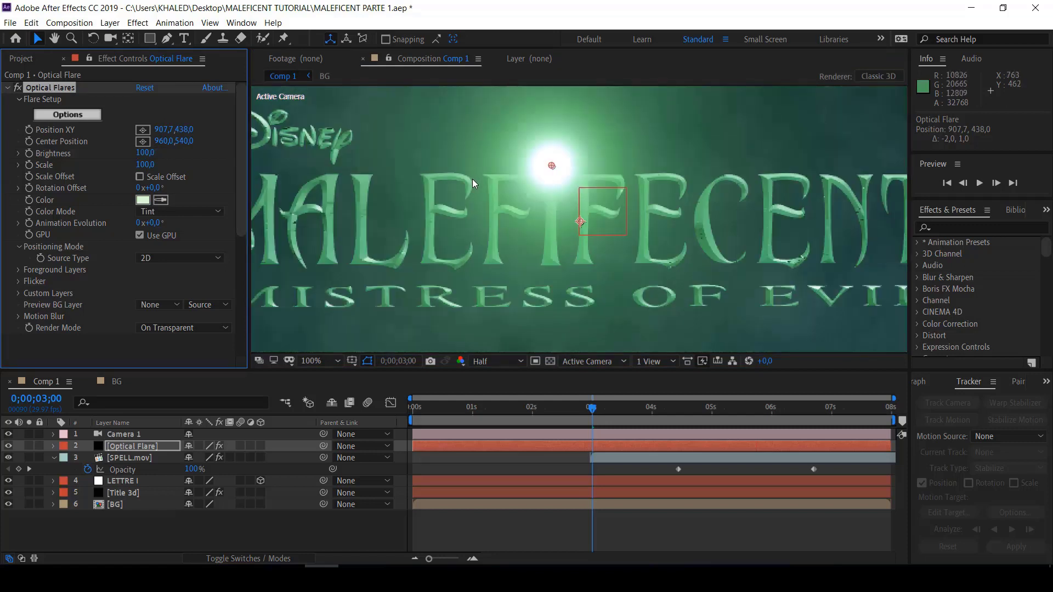
key("Page_Down")
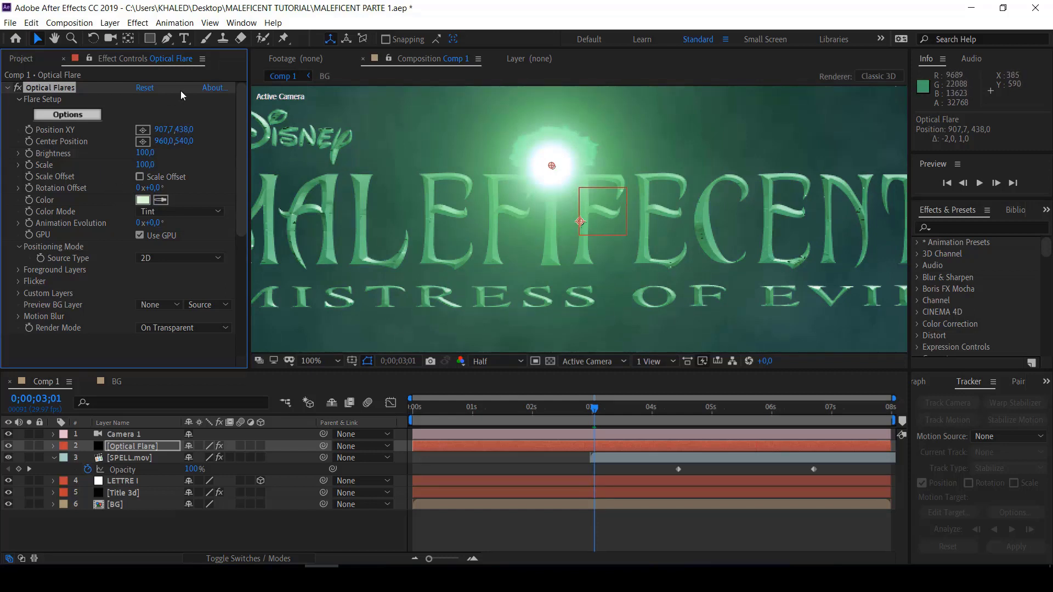
Keyframe the flare's Brightness at 100 and Scale at 160
left_click(29, 154)
left_click(145, 164)
type("220")
key("Return")
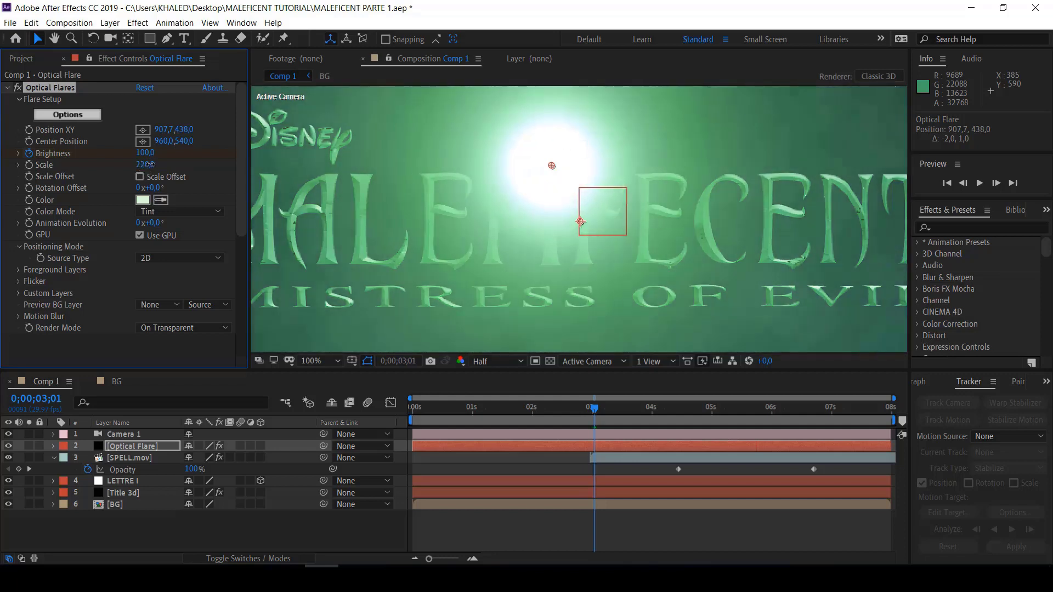
left_click_drag(151, 165, 147, 168)
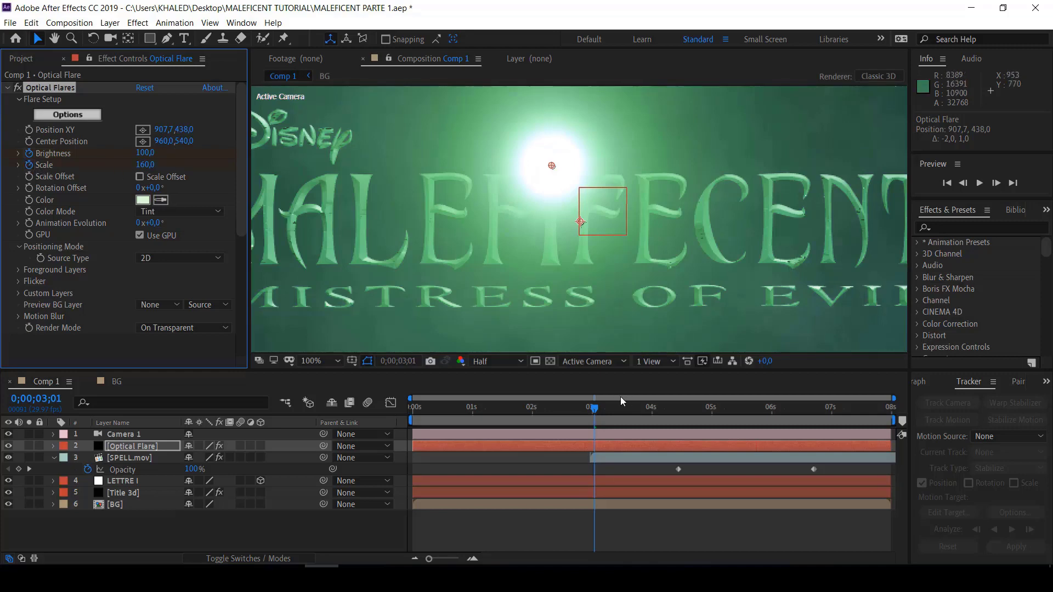
At 0;00;03;04, set flare Brightness to 30 and Scale to 90
left_click_drag(592, 407, 611, 412)
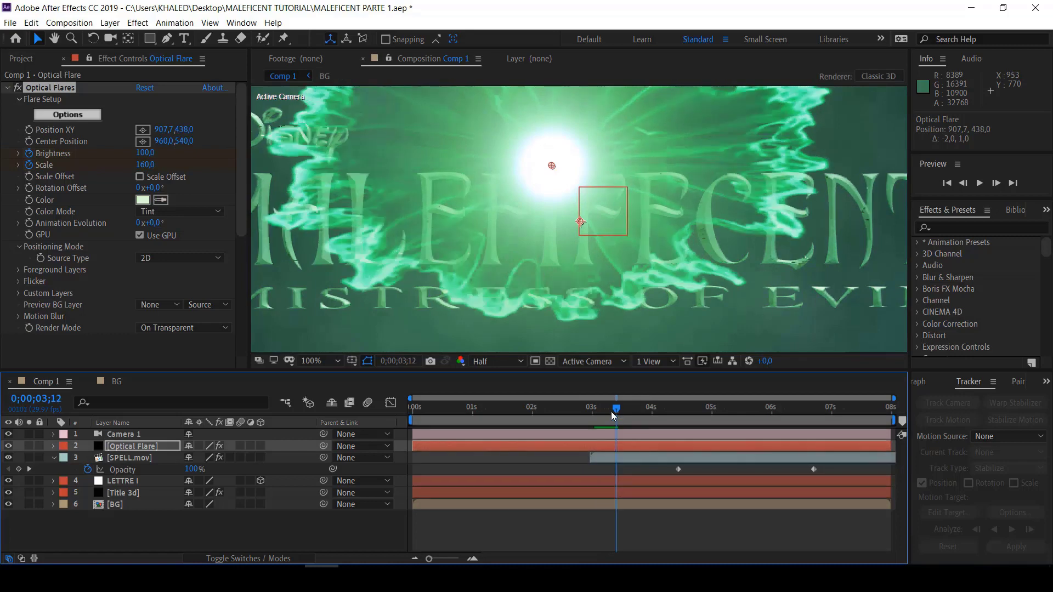
key("Page_Up")
key("Page_Up")
key("Page_Up")
key("Page_Up")
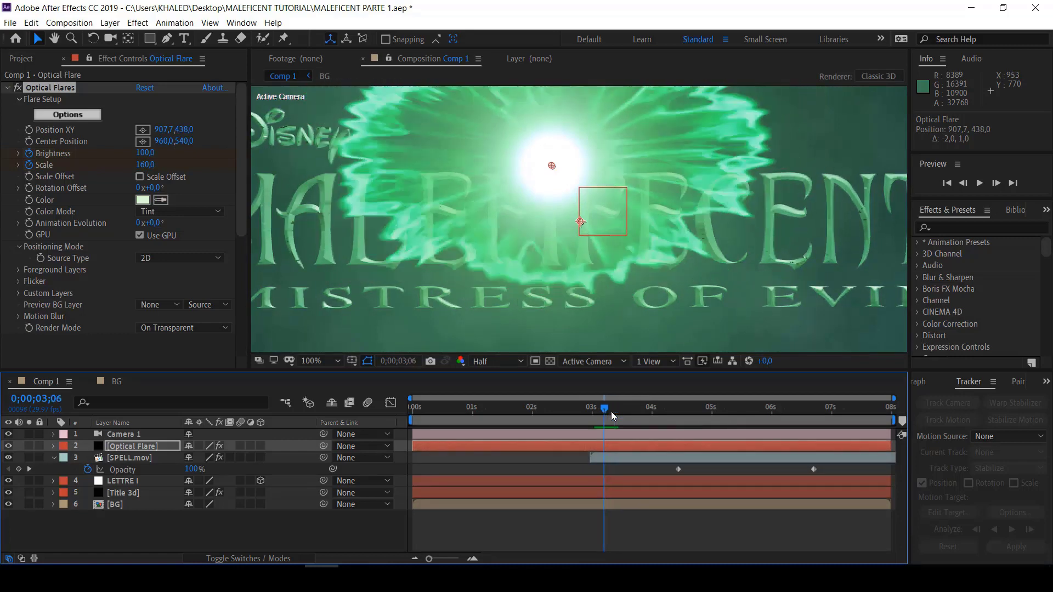
key("Page_Up")
key("Page_Up")
key("Page_Up")
key("Page_Up")
key("Page_Down")
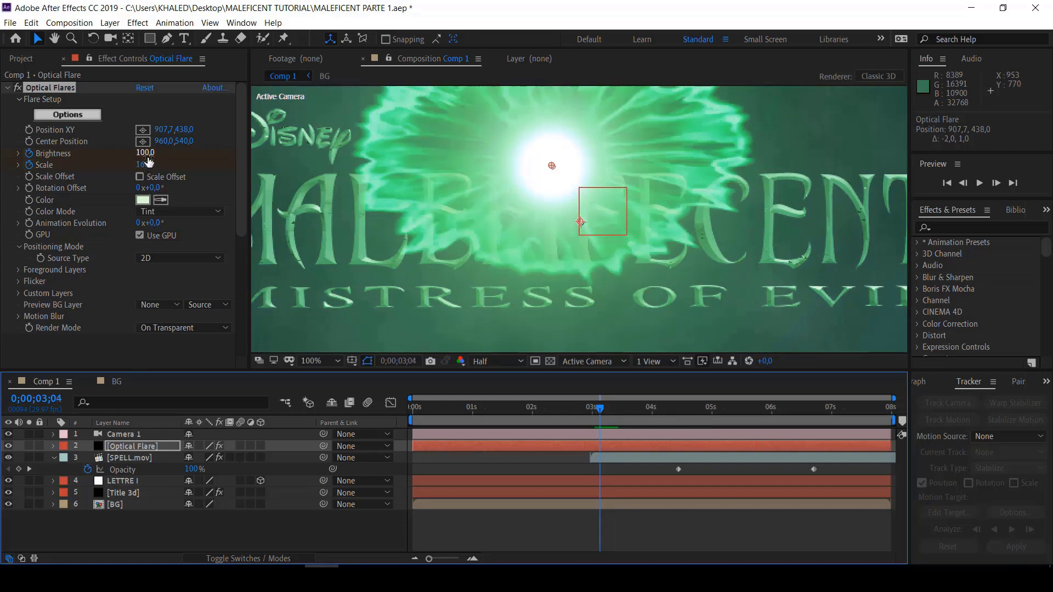
left_click_drag(144, 153, 140, 153)
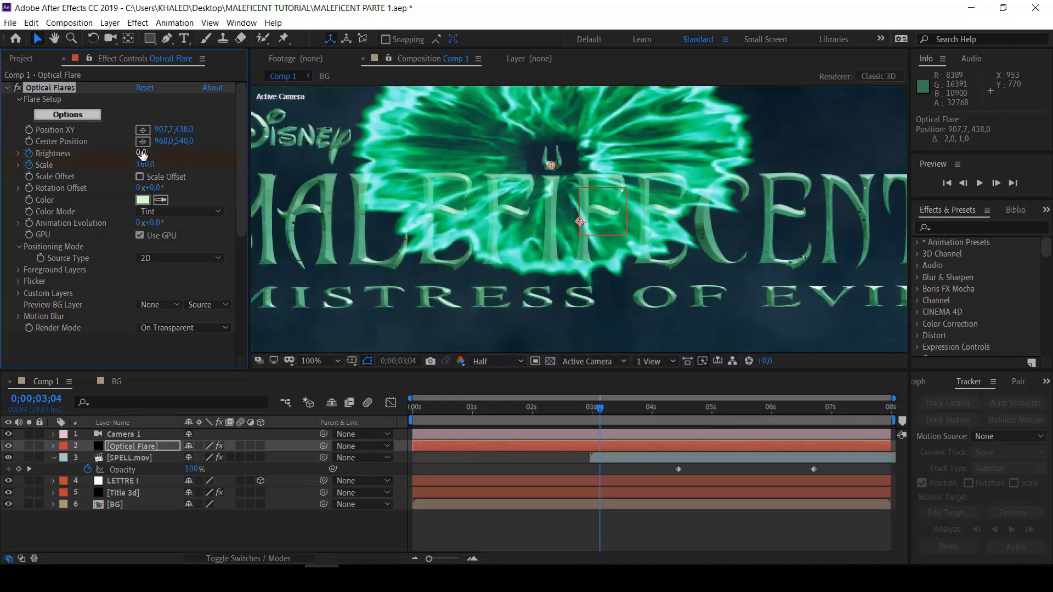
left_click(141, 153)
type("30")
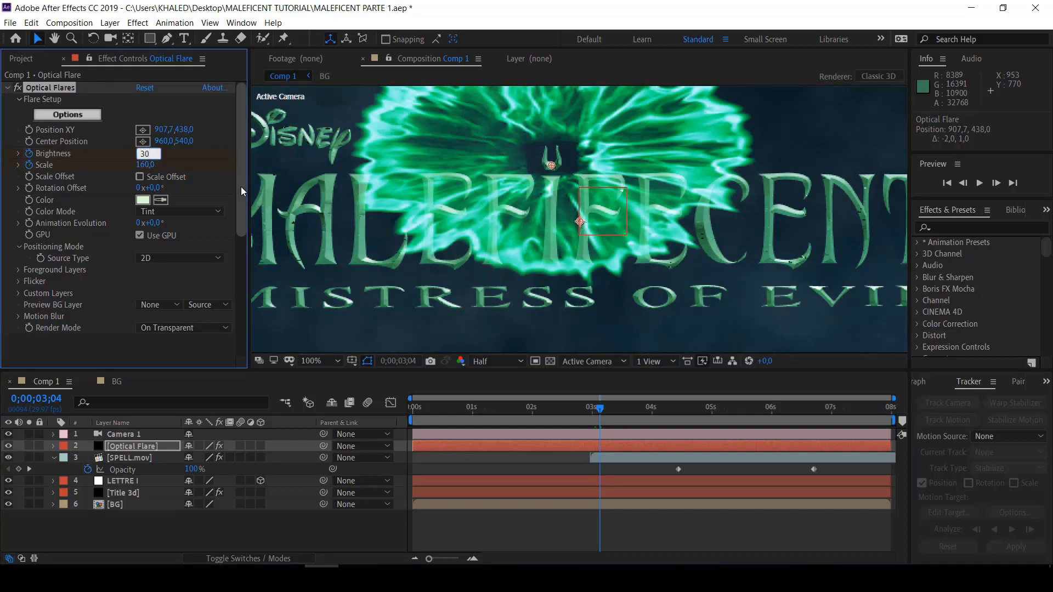
key("Return")
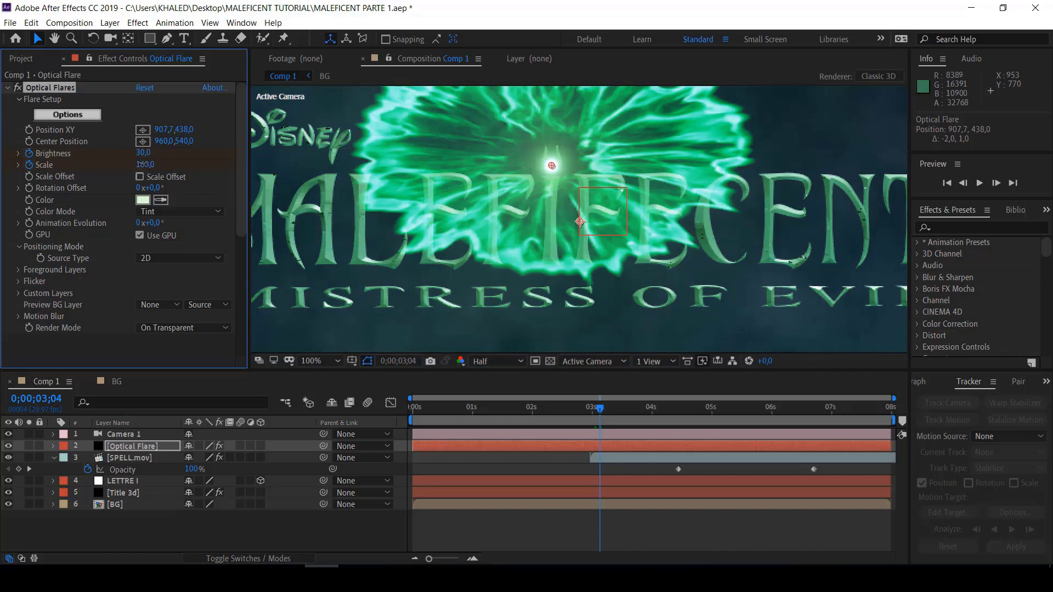
left_click(144, 165)
type("10")
key("Return")
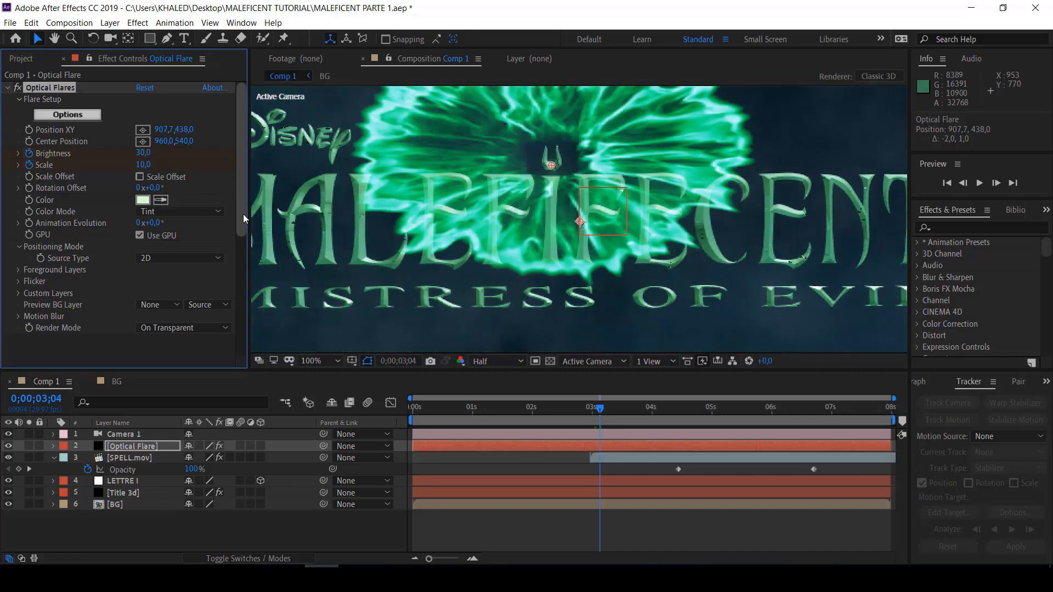
left_click_drag(145, 165, 195, 164)
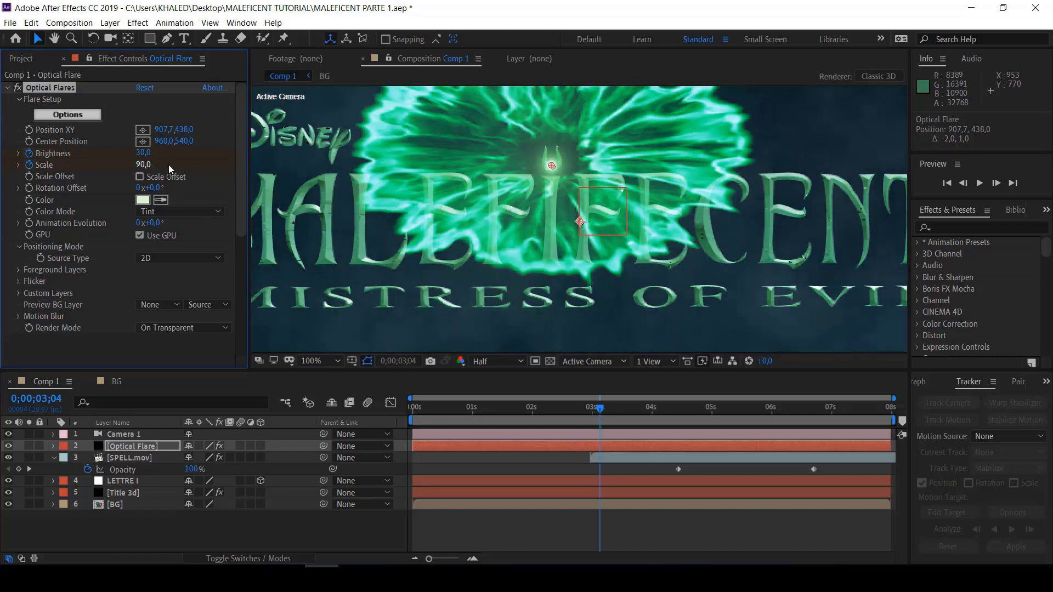
left_click_drag(589, 409, 546, 409)
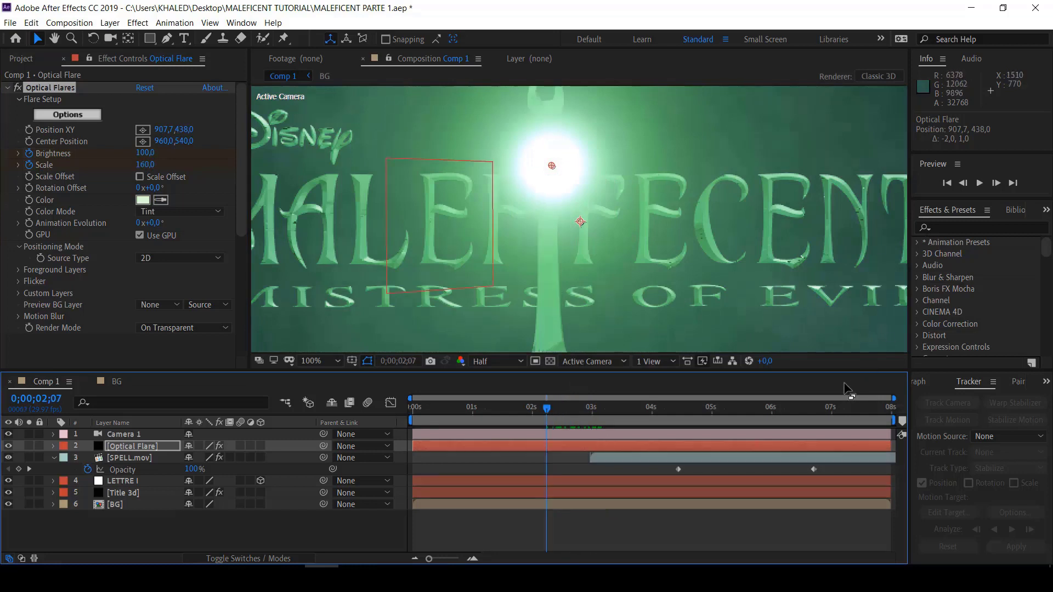
Set the viewer magnification to Fit up to 100% and preview the animation
left_click(334, 363)
left_click(320, 131)
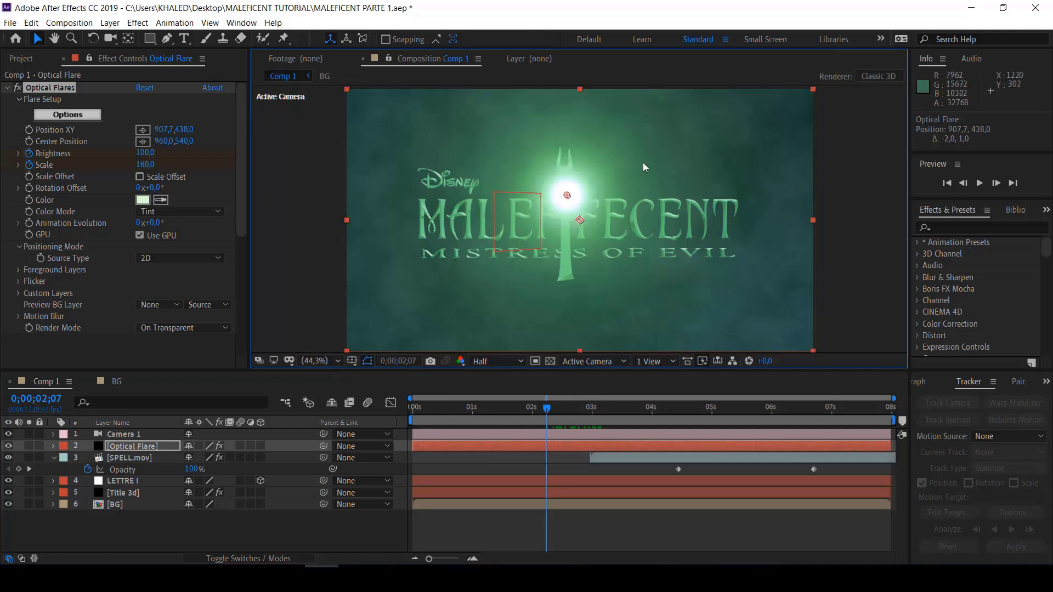
key("space")
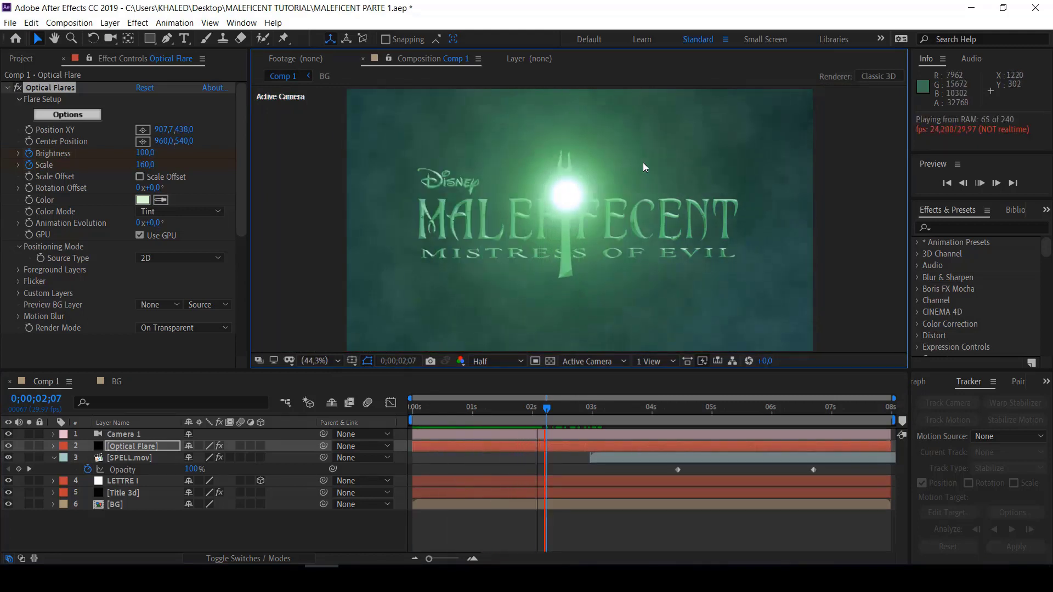
key("space")
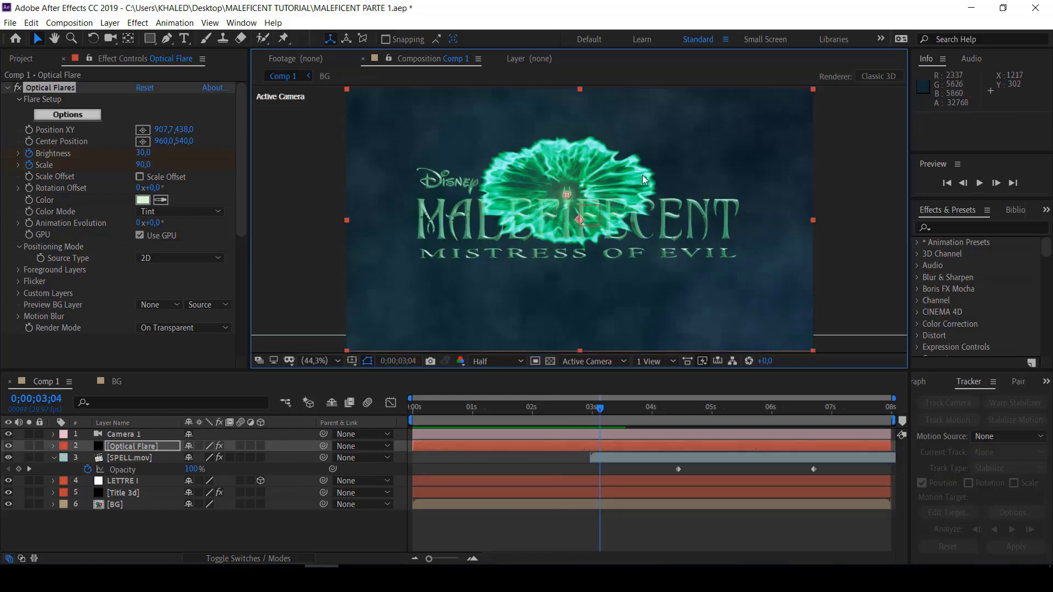
Trim the Optical Flare layer's in-point to 0;00;03;01 and check frames around it
key("Page_Up")
key("Page_Up")
key("Page_Up")
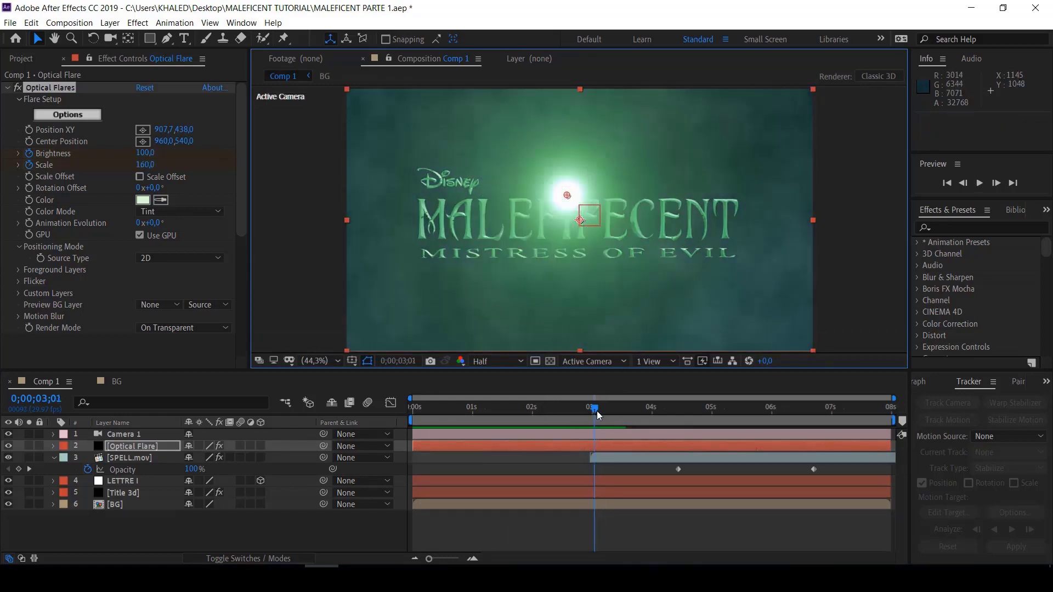
key("Page_Up")
key("Page_Up")
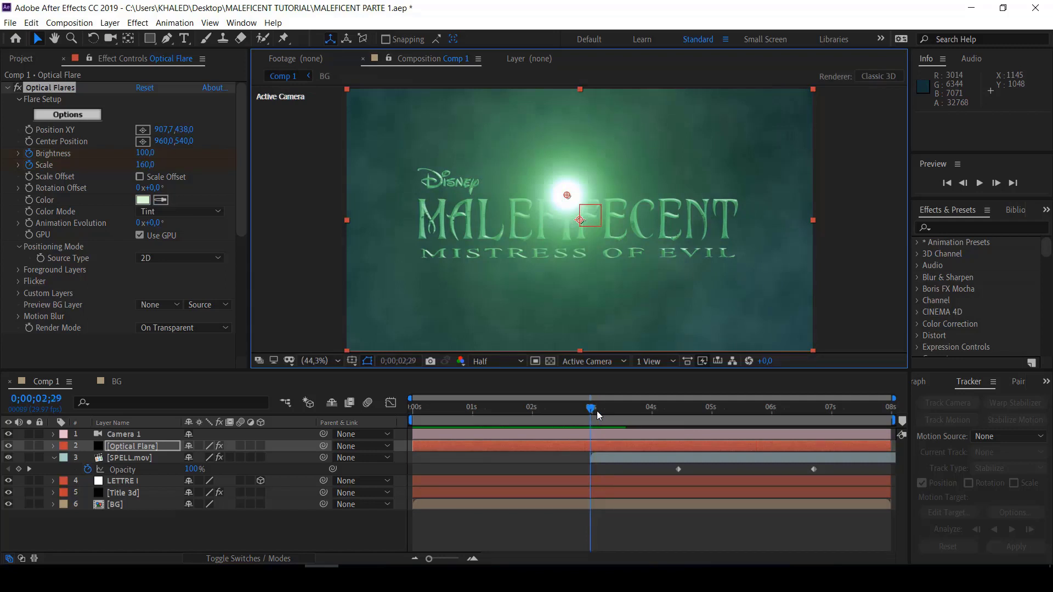
key("Page_Down")
key("Page_Down")
key("Page_Down")
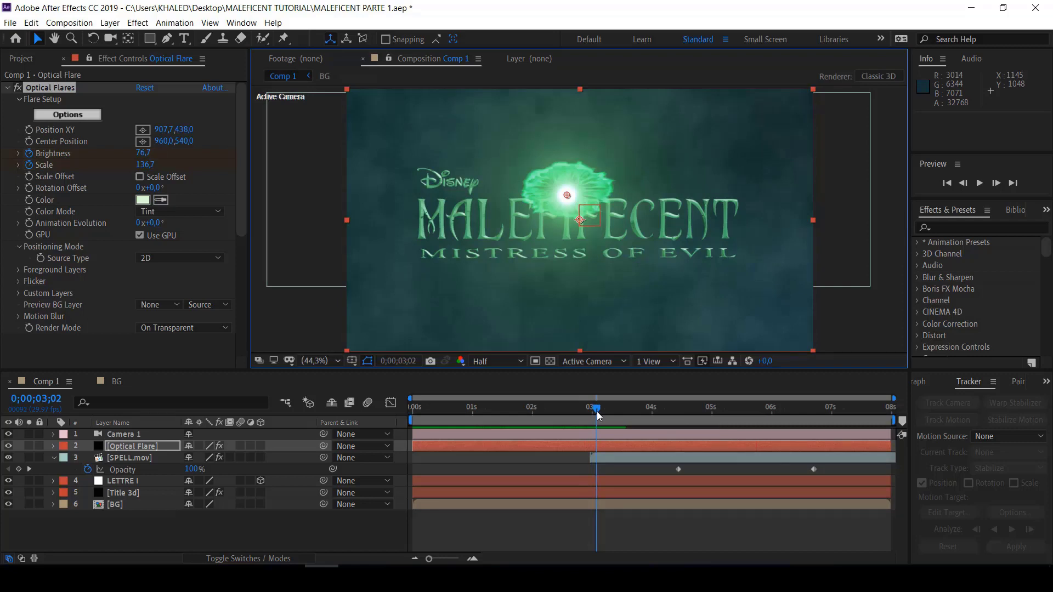
key("Page_Up")
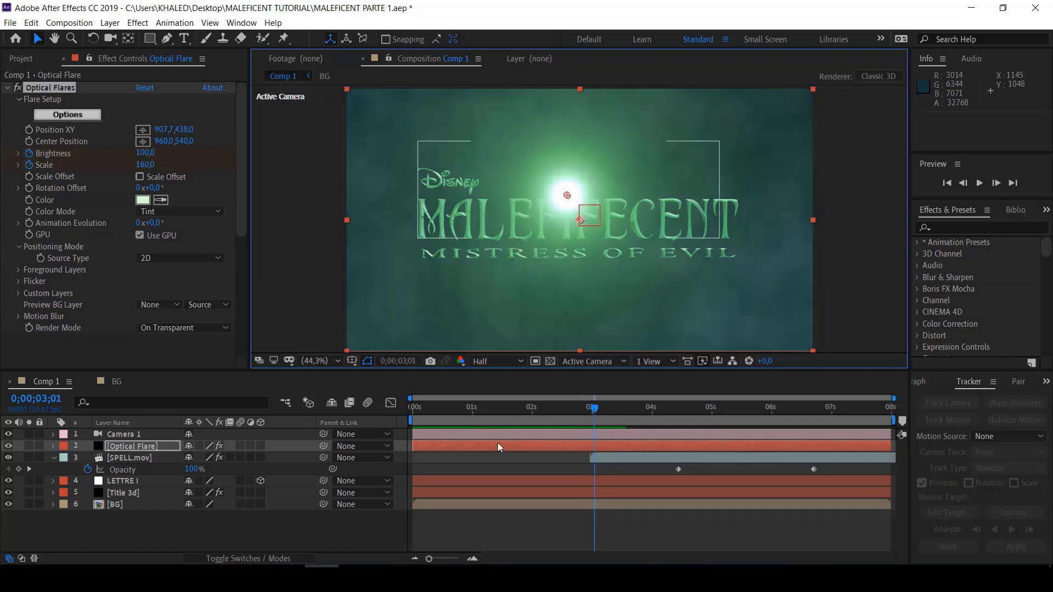
mouse_move(415, 447)
left_mouse_down()
mouse_move(588, 446)
mouse_move(595, 467)
left_mouse_up()
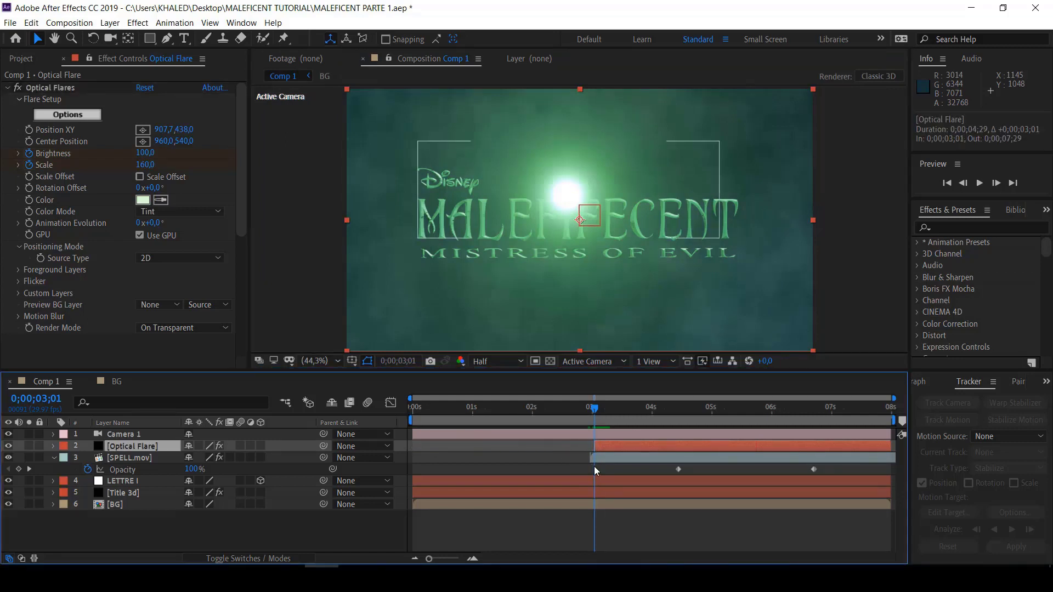
key("Page_Up")
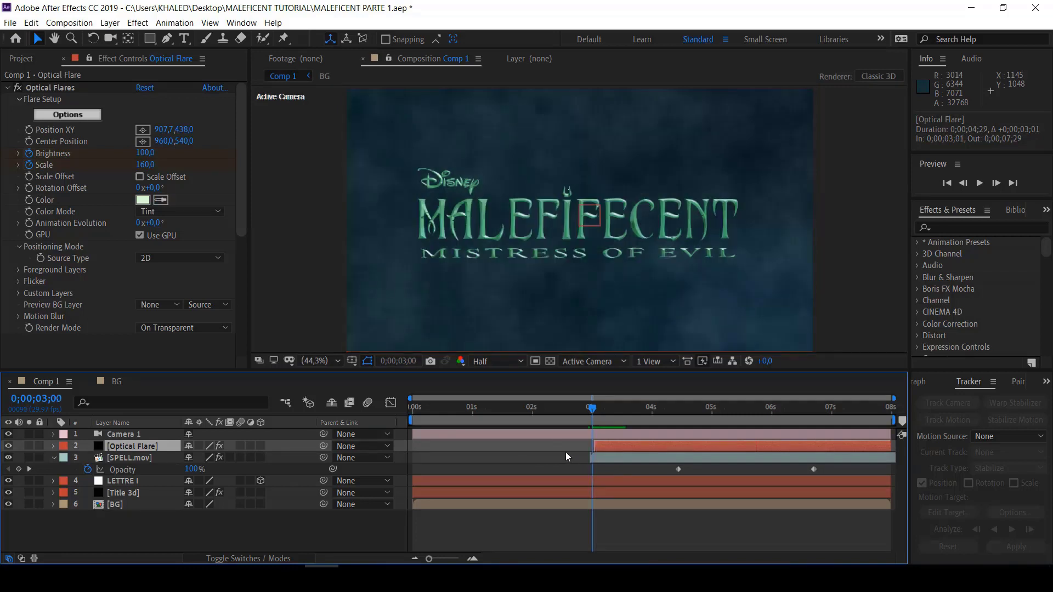
left_click_drag(589, 408, 548, 419)
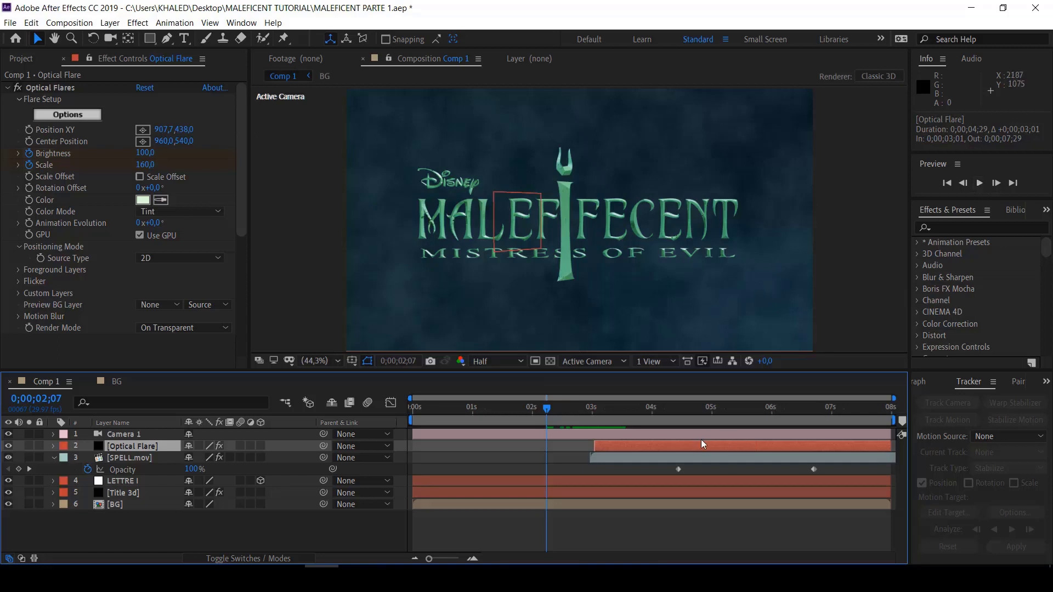
mouse_move(546, 411)
left_mouse_down()
mouse_move(579, 422)
mouse_move(552, 417)
left_mouse_up()
Copy Title 3d's later Curves keyframe and paste it at 0;00;02;27 for silver lettering
left_click(128, 494)
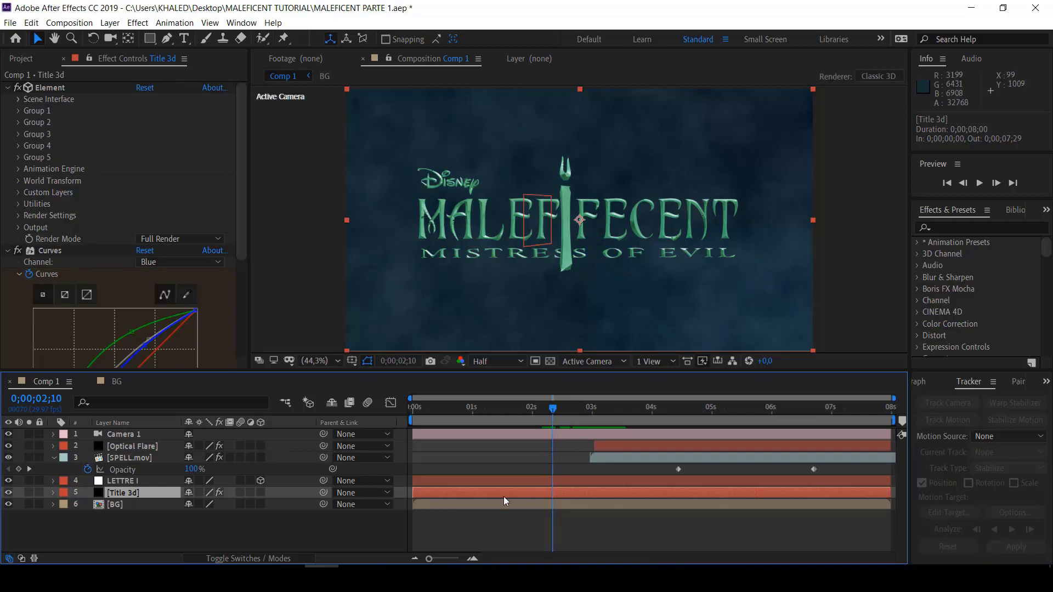
key("u")
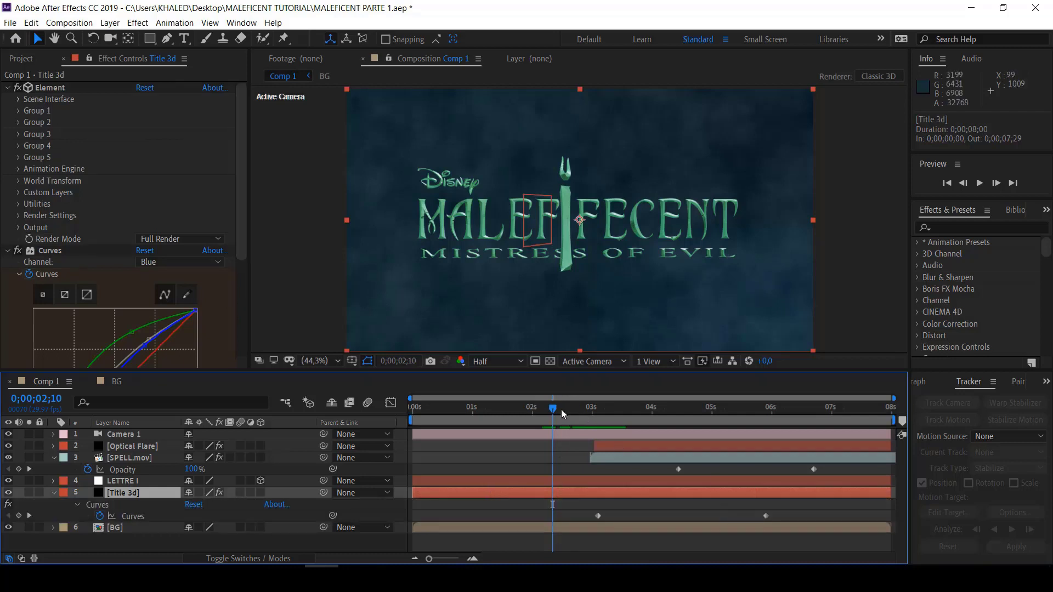
left_click_drag(557, 412, 597, 426)
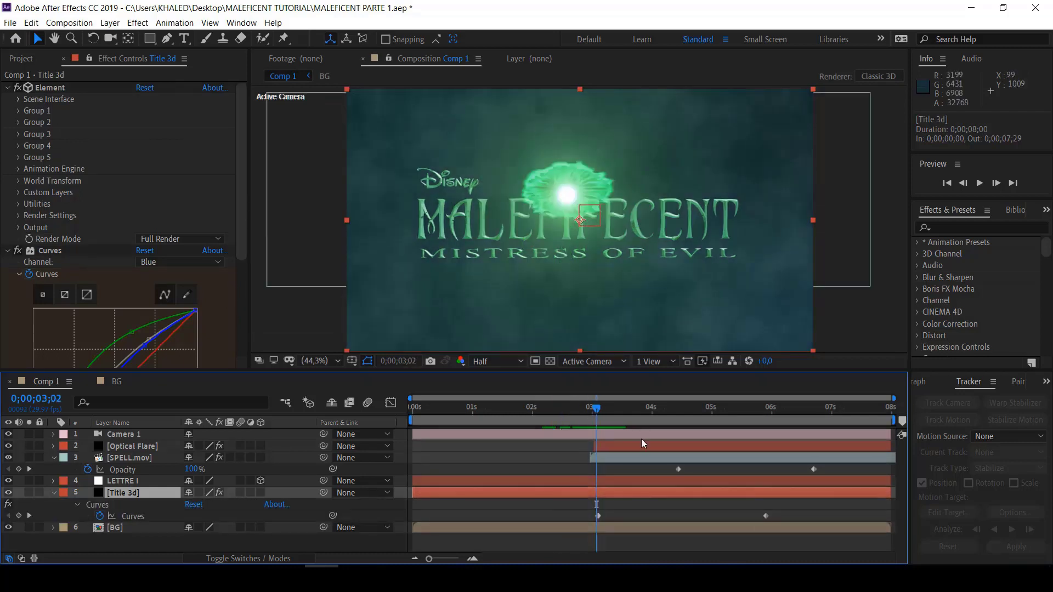
left_click(765, 517)
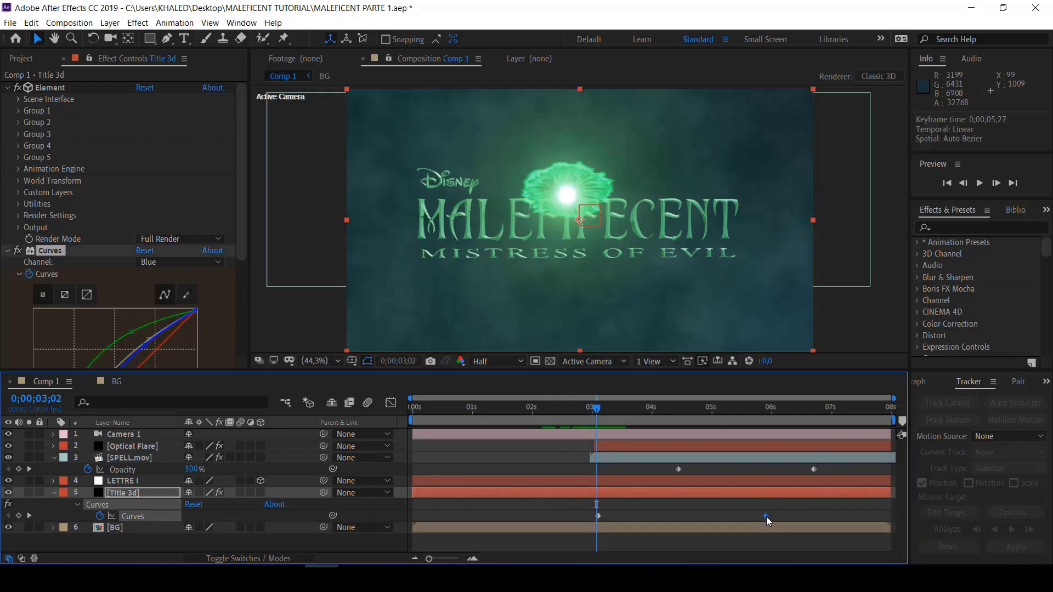
key("ctrl+c")
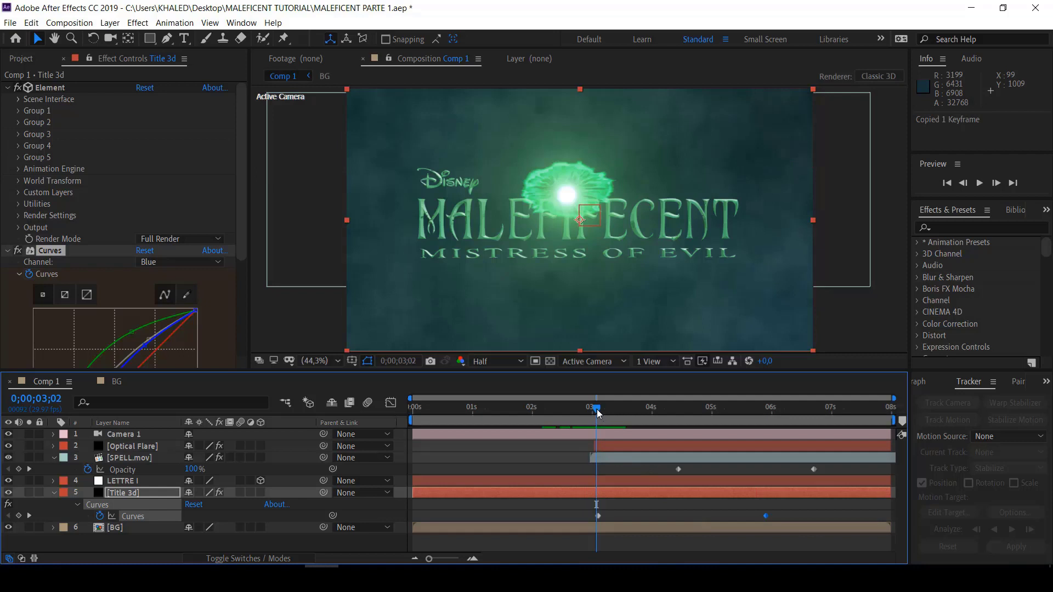
left_click_drag(598, 412, 588, 416)
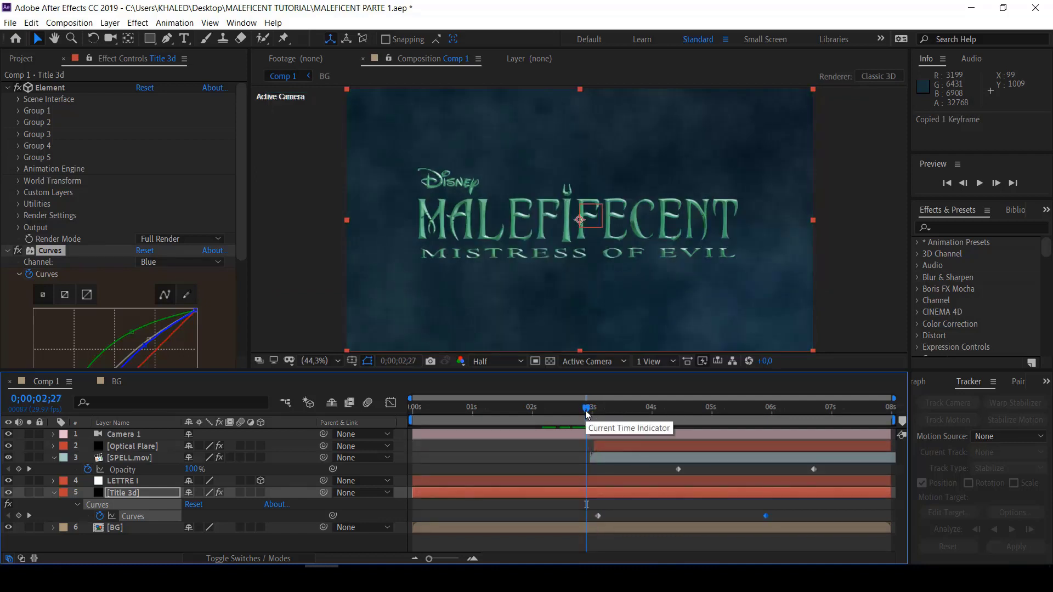
key("ctrl+v")
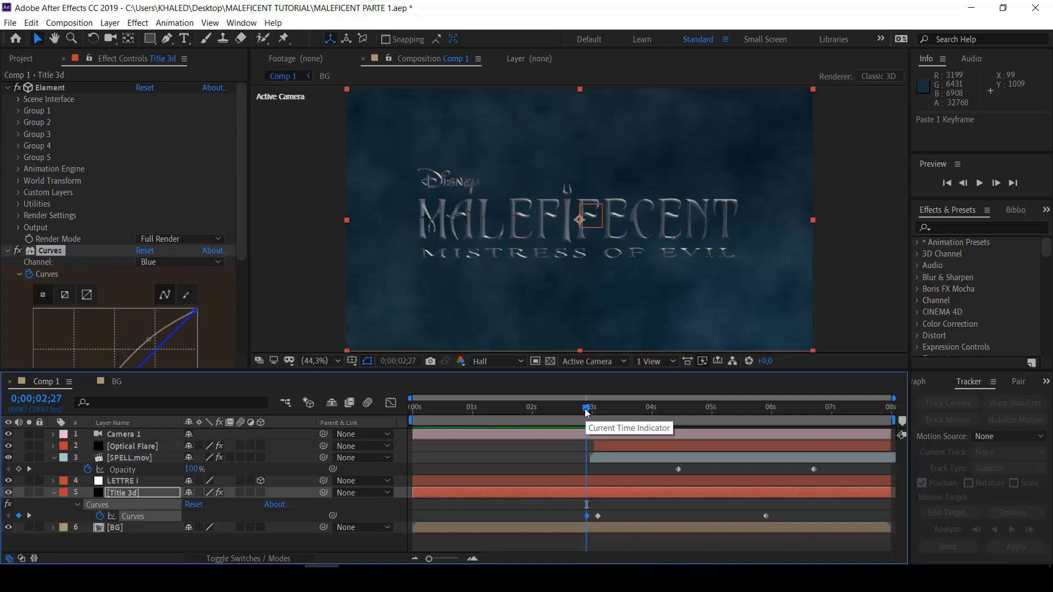
At 0;00;01;14, where the sword appears, bend the Curves graph to add a new keyframe
left_click_drag(586, 408, 495, 412)
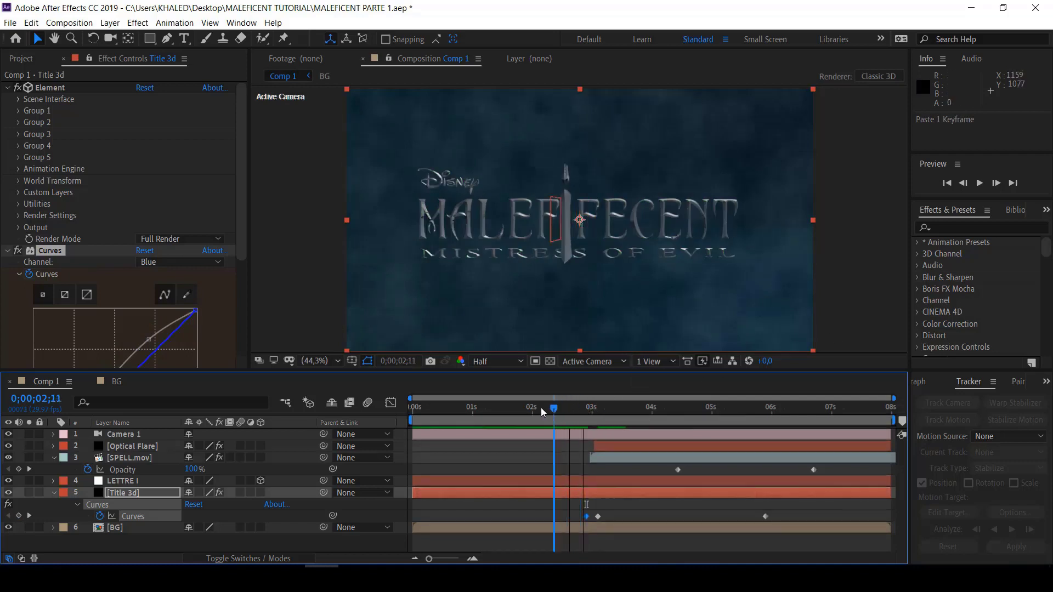
left_click(495, 412)
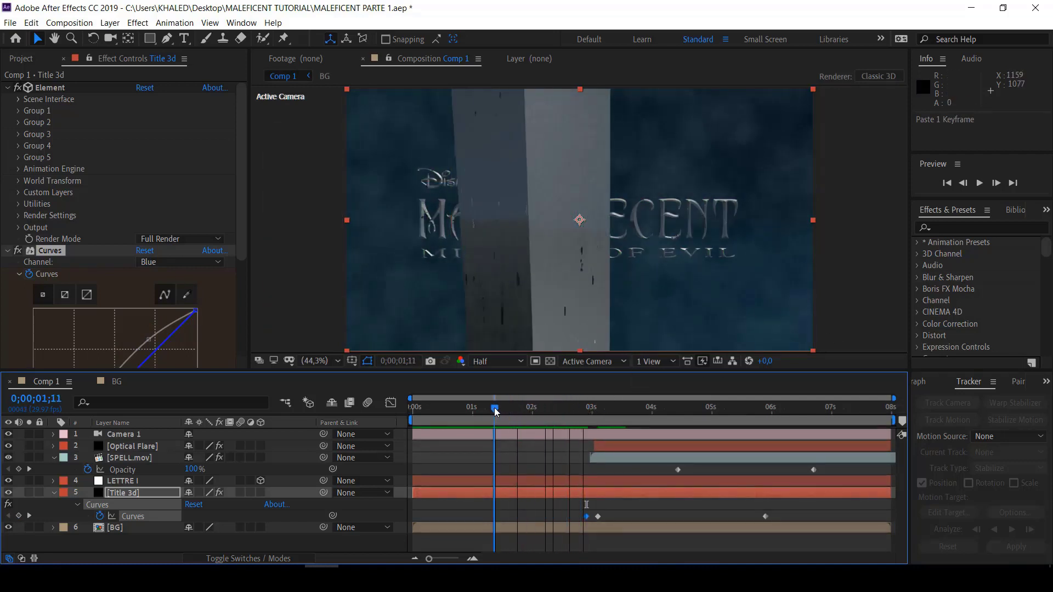
left_click_drag(495, 413, 500, 411)
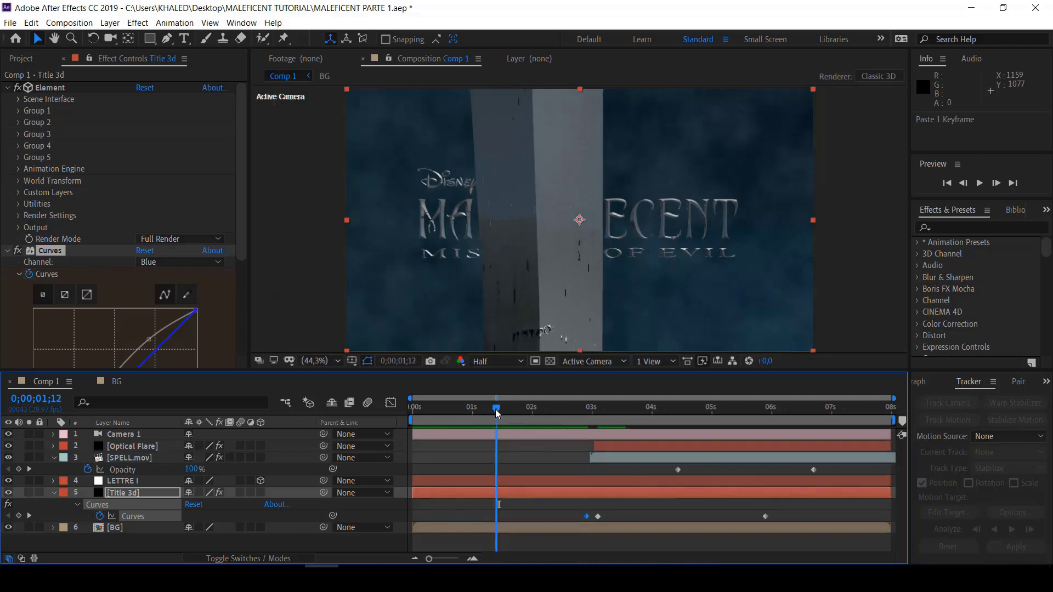
mouse_move(499, 412)
left_mouse_down()
mouse_move(463, 412)
mouse_move(552, 436)
left_mouse_up()
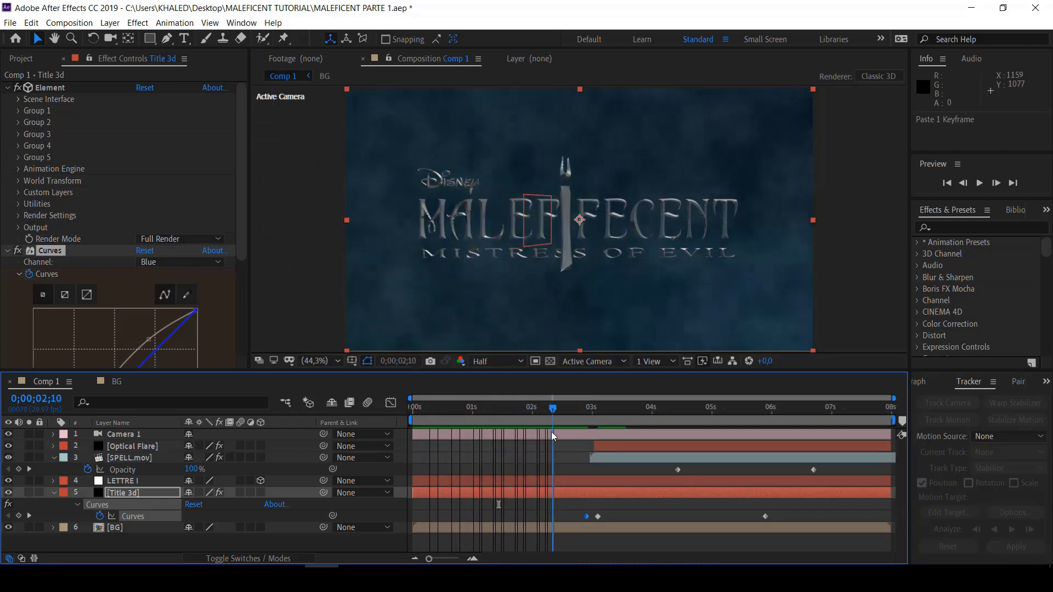
left_click_drag(553, 434, 557, 431)
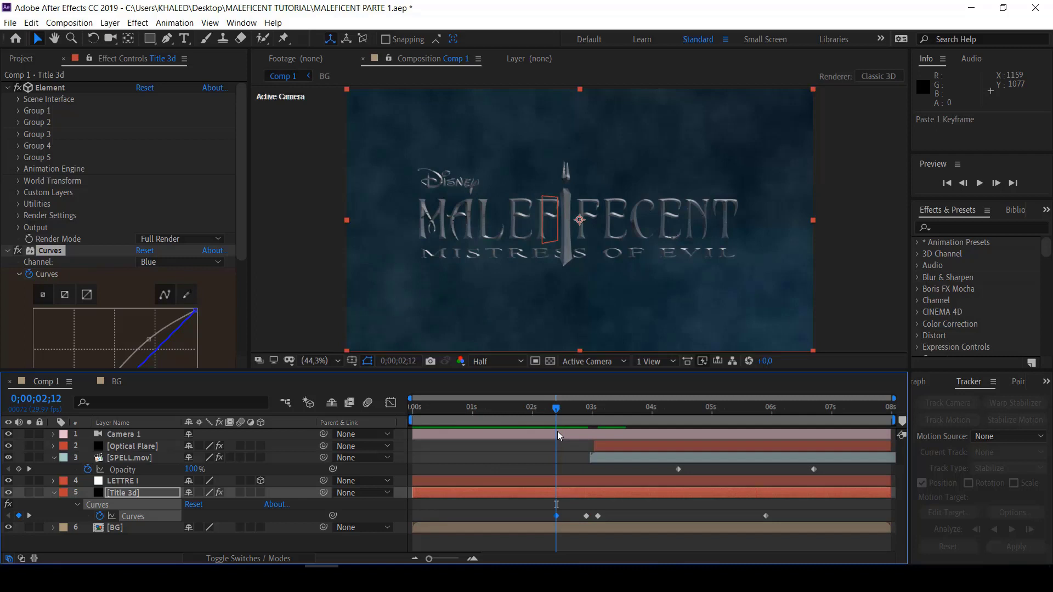
left_click_drag(557, 417, 413, 413)
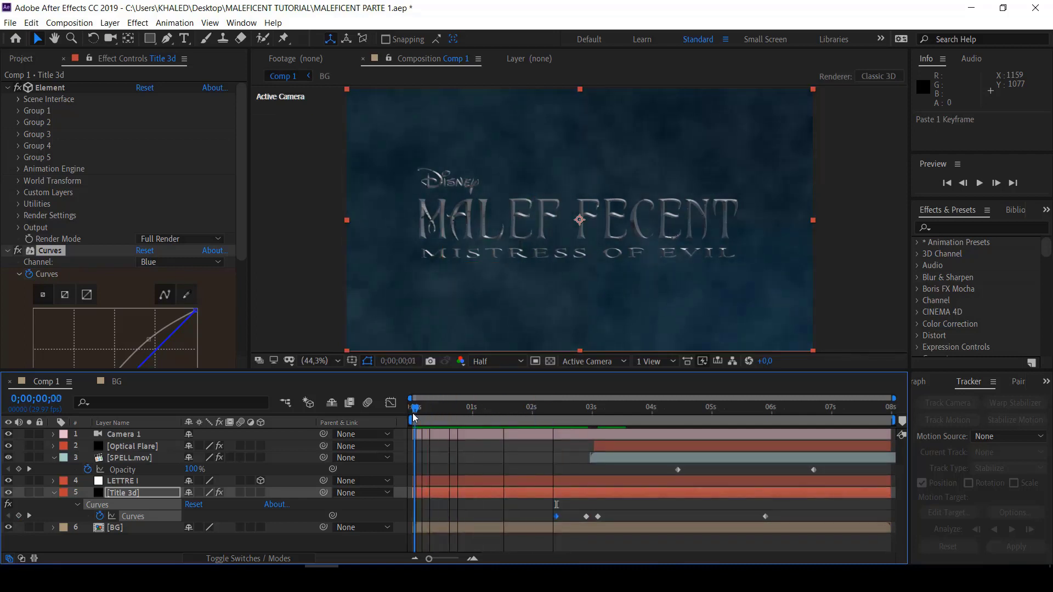
scroll(223, 308, "down", 2)
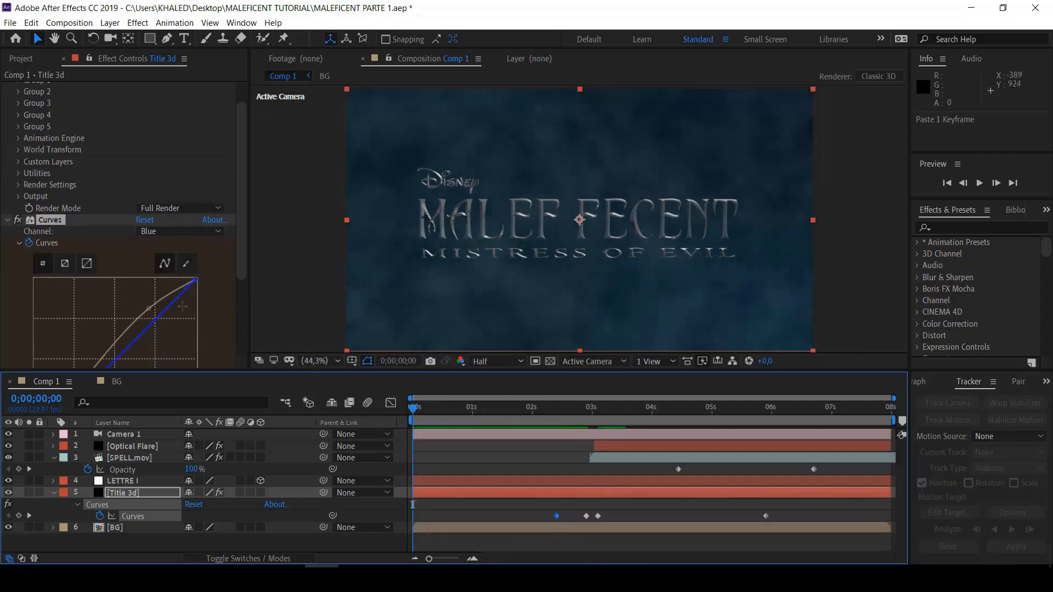
scroll(183, 306, "down", 2)
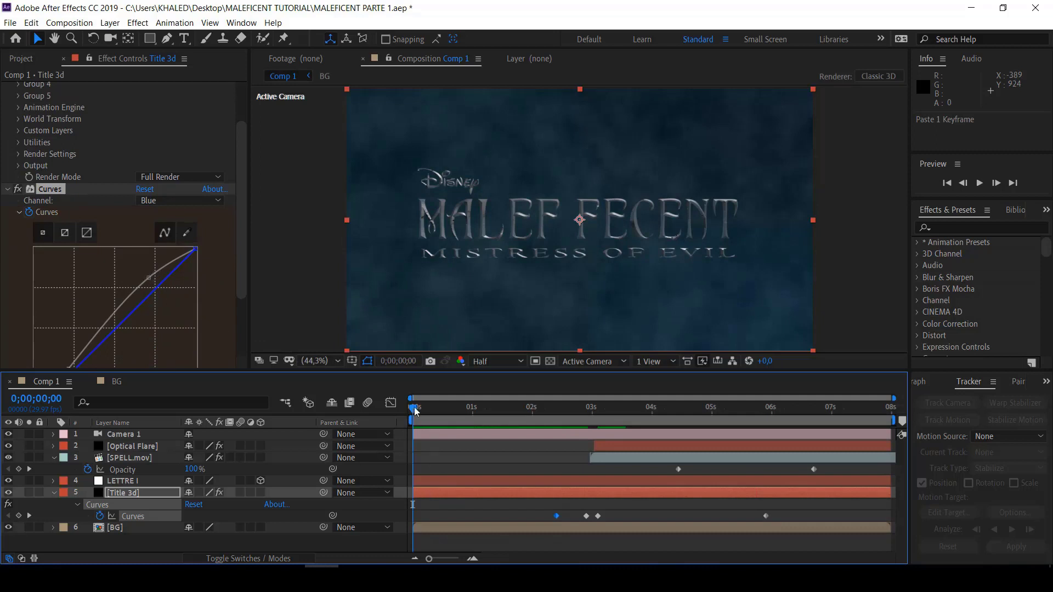
left_click_drag(413, 414, 500, 433)
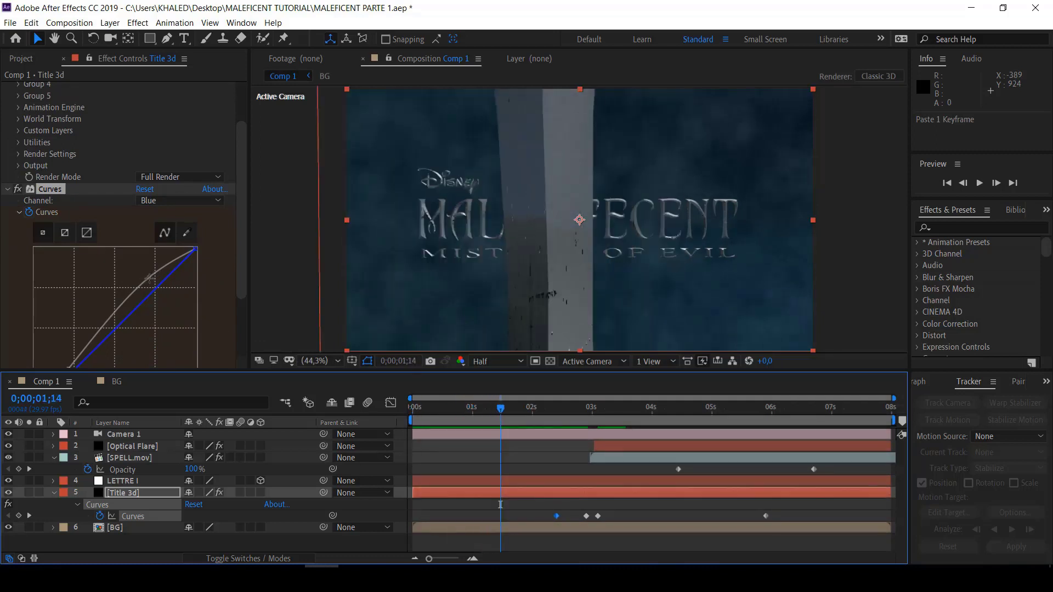
mouse_move(149, 278)
left_mouse_down()
mouse_move(184, 287)
mouse_move(200, 251)
mouse_move(185, 264)
left_mouse_up()
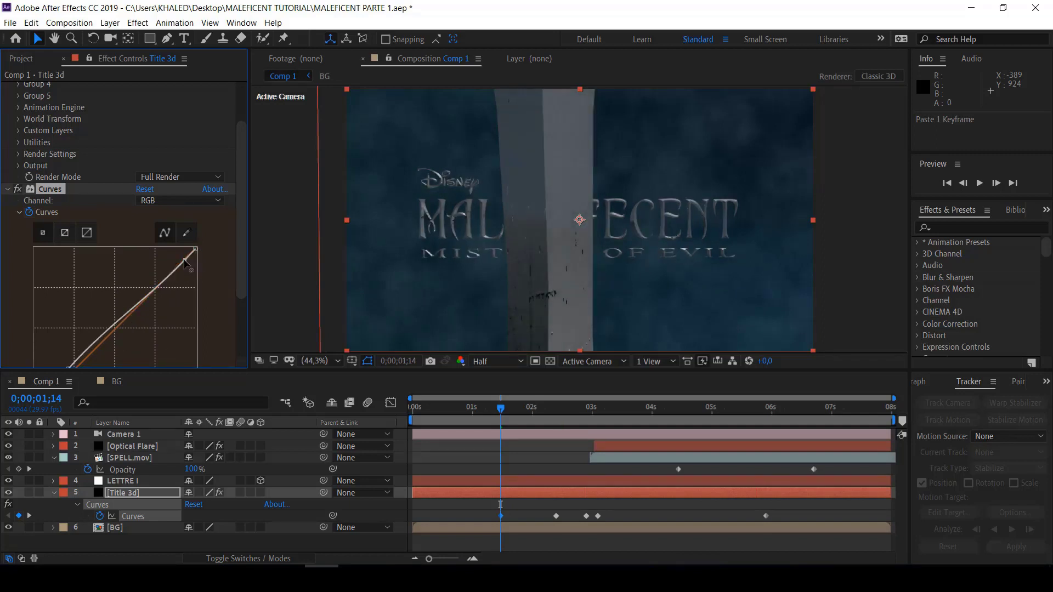
Steepen the 0;00;01;14 curve by dragging its low end right, removing a trial upper point
scroll(156, 284, "down", 3)
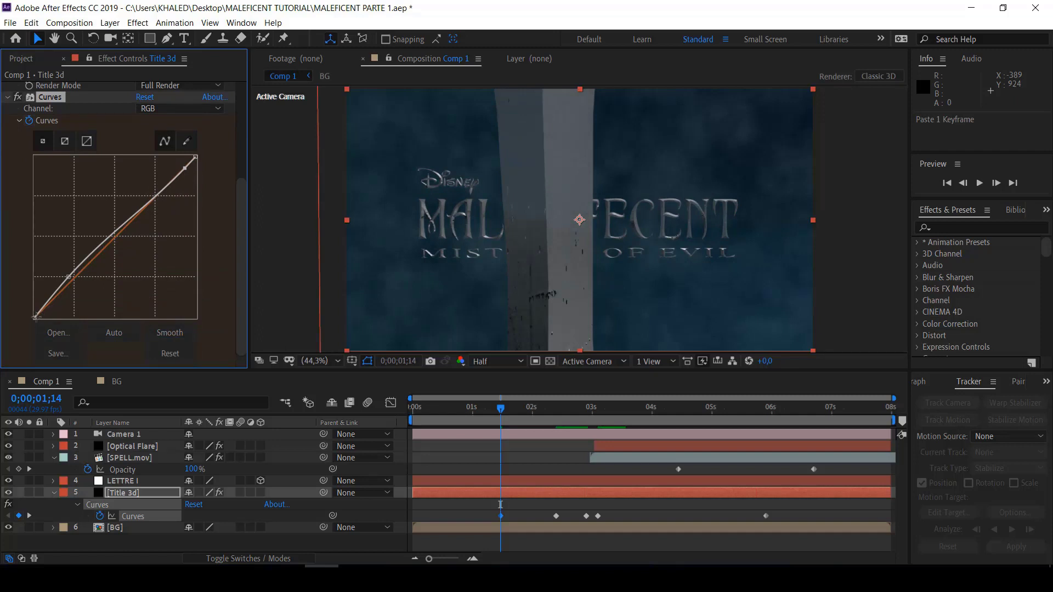
mouse_move(36, 317)
left_mouse_down()
mouse_move(53, 318)
mouse_move(51, 293)
mouse_move(69, 277)
left_mouse_up()
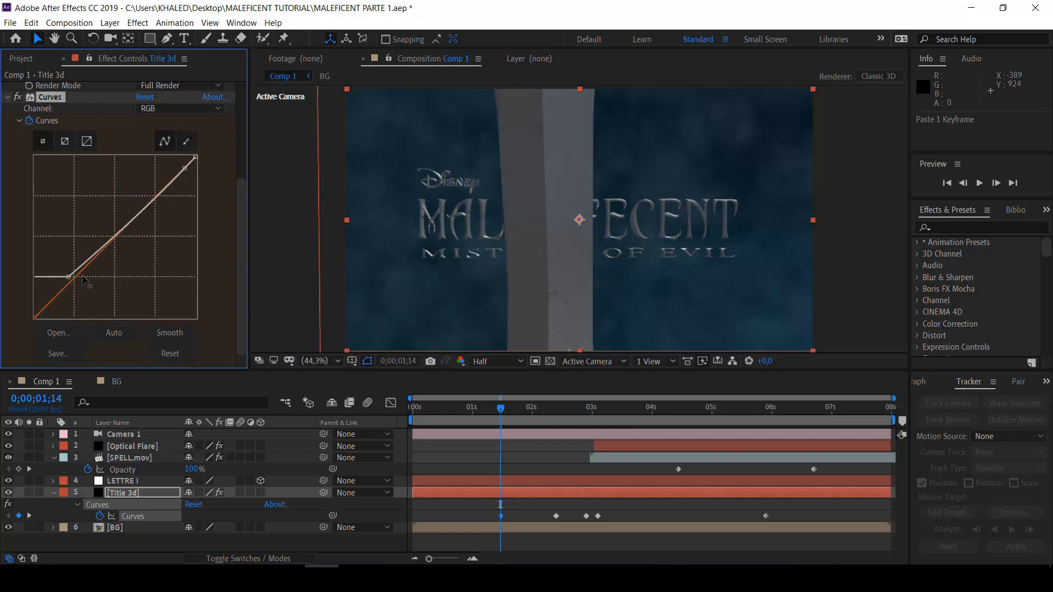
left_click_drag(69, 277, 80, 303)
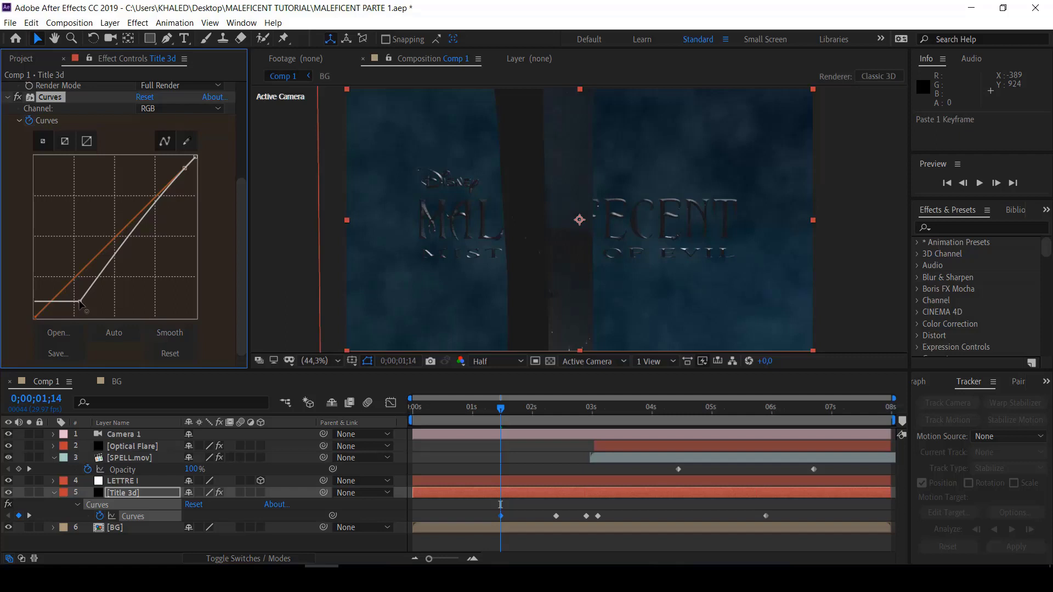
left_click_drag(185, 169, 208, 159)
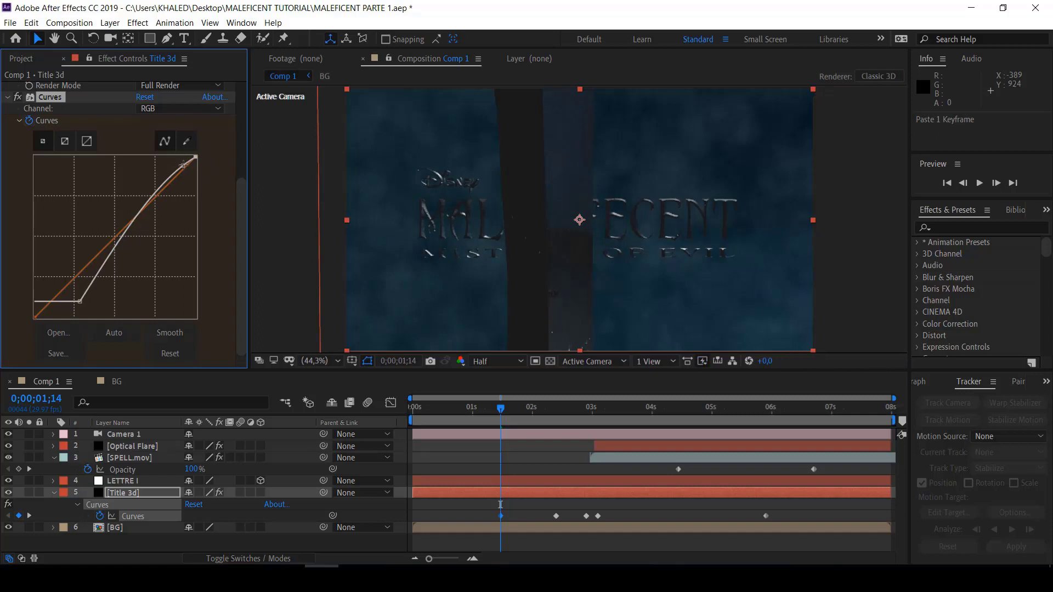
mouse_move(183, 165)
left_mouse_down()
mouse_move(206, 164)
mouse_move(202, 210)
left_mouse_up()
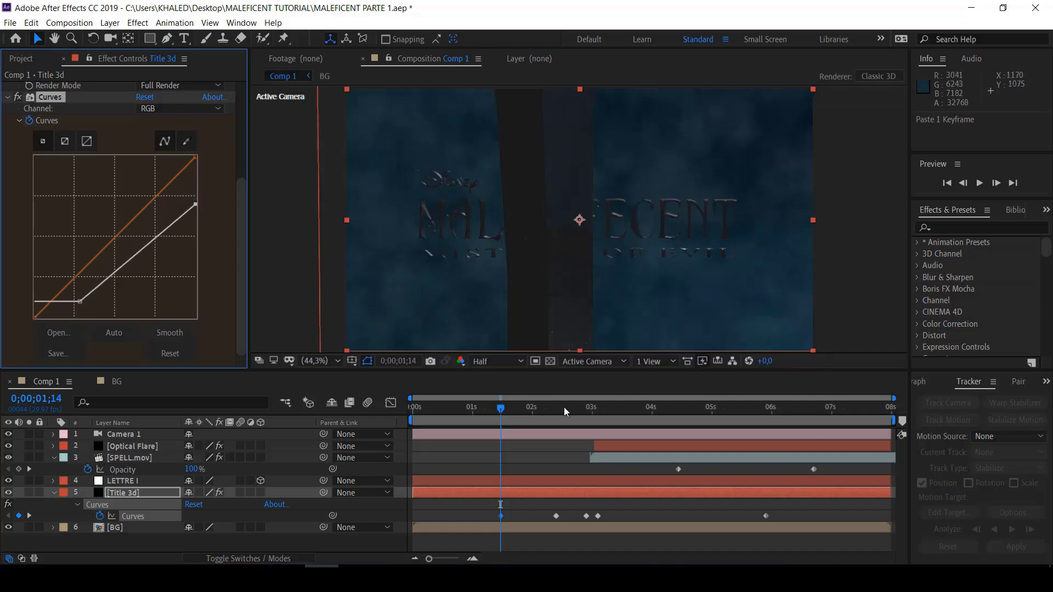
Remove the curve's low point, shift the black point back left, then preview the darkening
left_click_drag(505, 409, 540, 416)
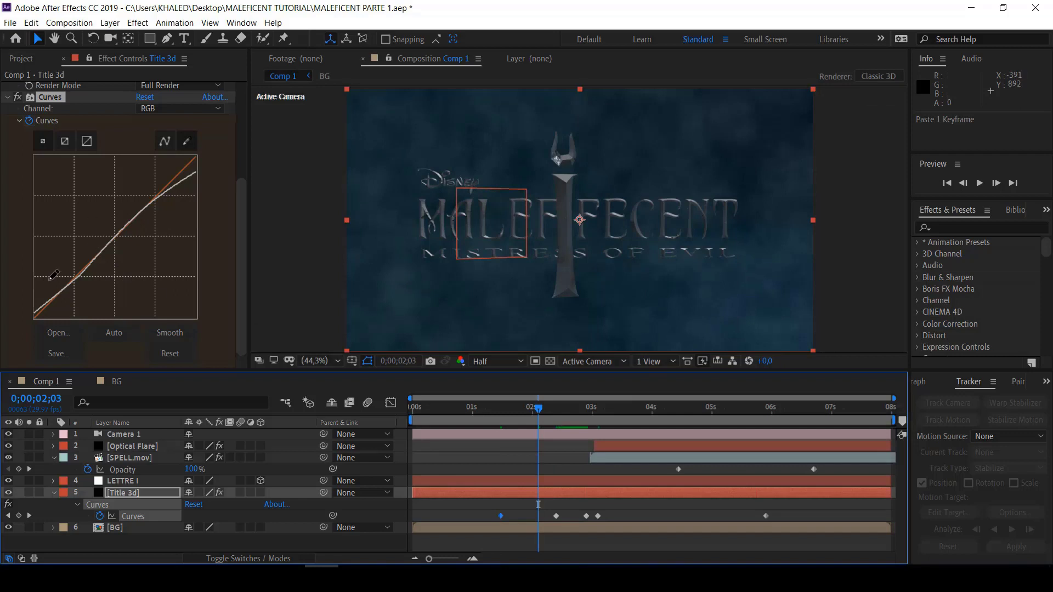
left_click(32, 314)
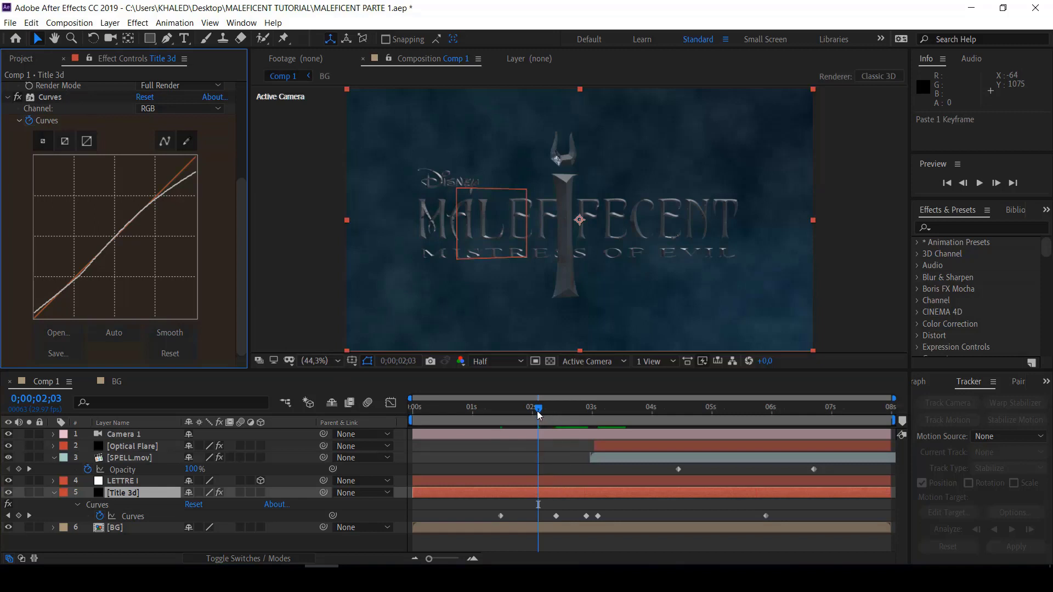
left_click_drag(537, 410, 499, 413)
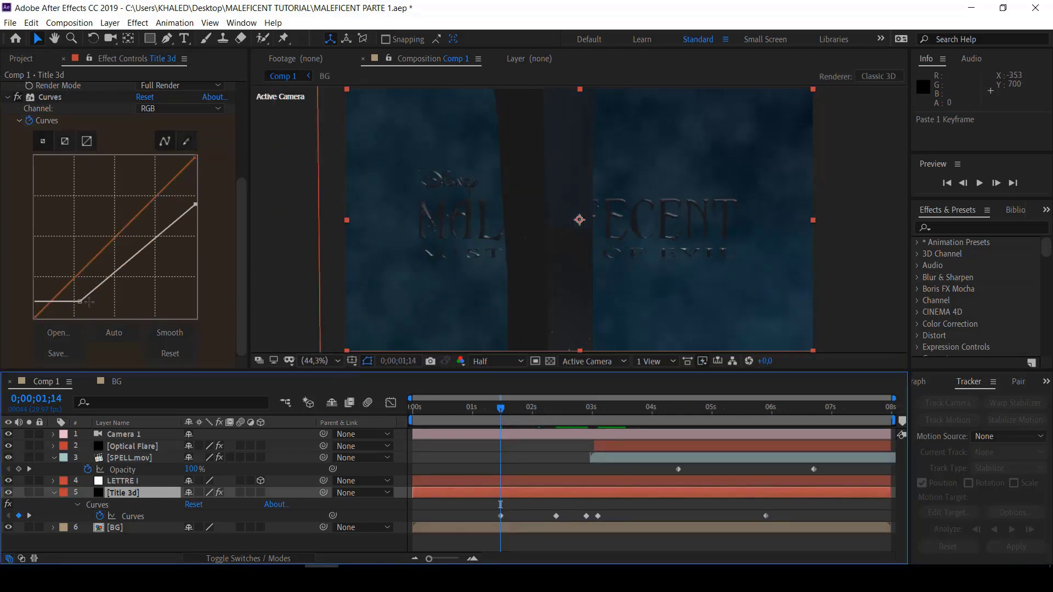
mouse_move(81, 302)
left_mouse_down()
mouse_move(31, 317)
mouse_move(92, 327)
left_mouse_up()
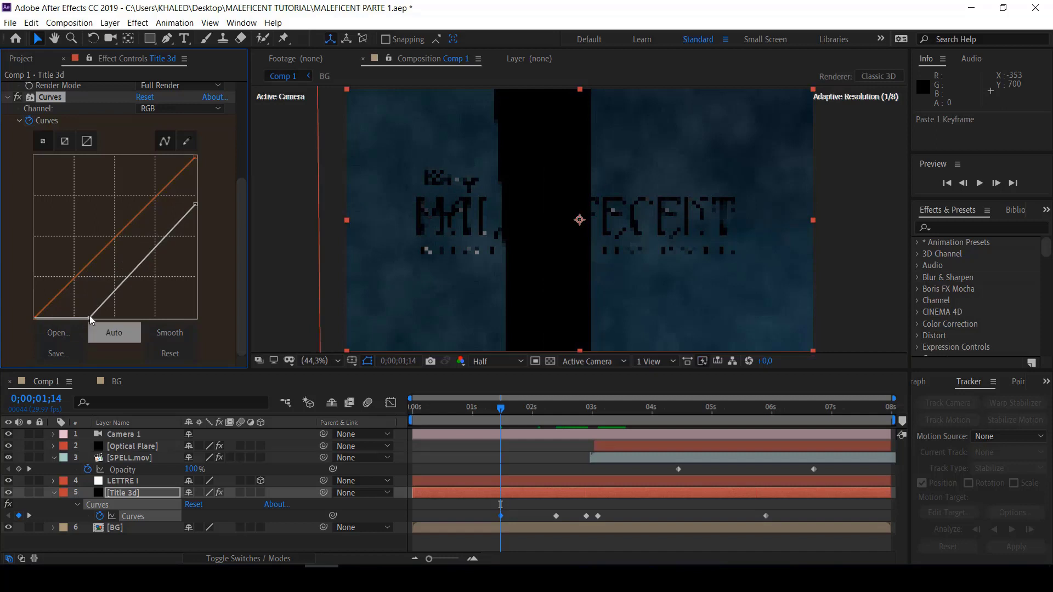
left_click_drag(89, 317, 68, 318)
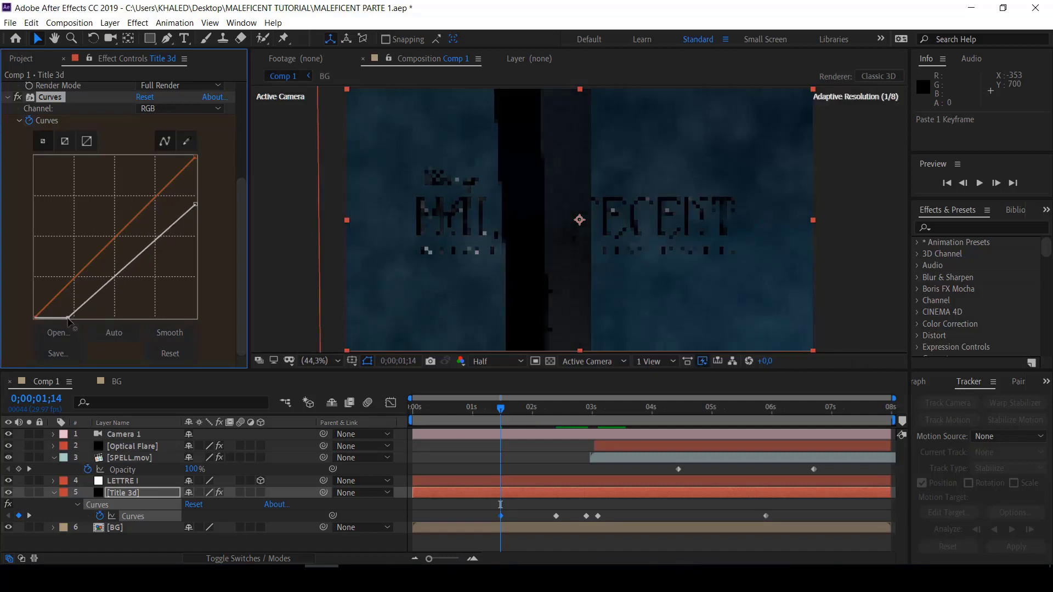
key("space")
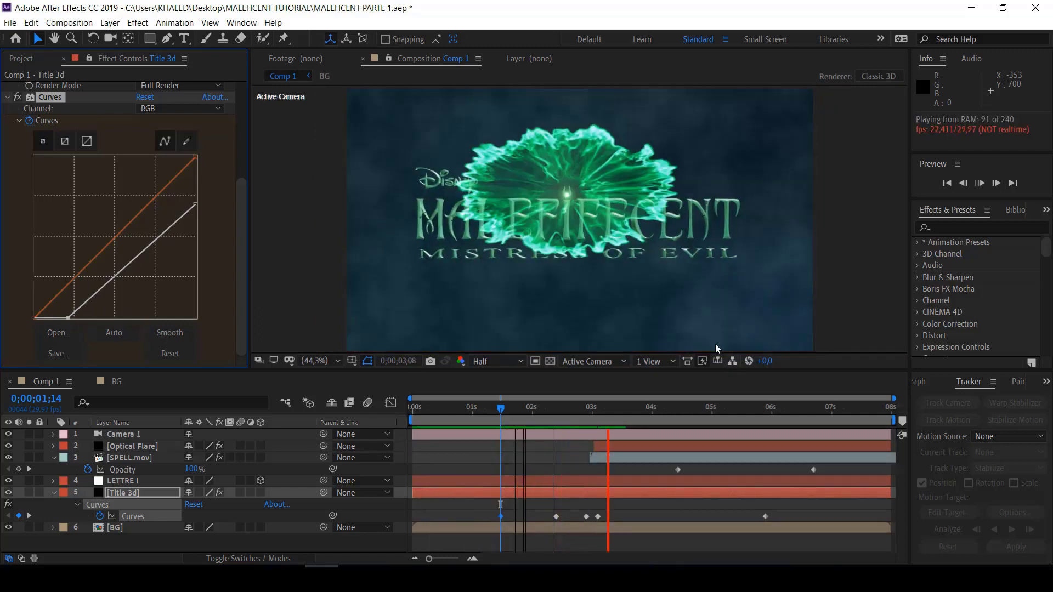
left_click(981, 184)
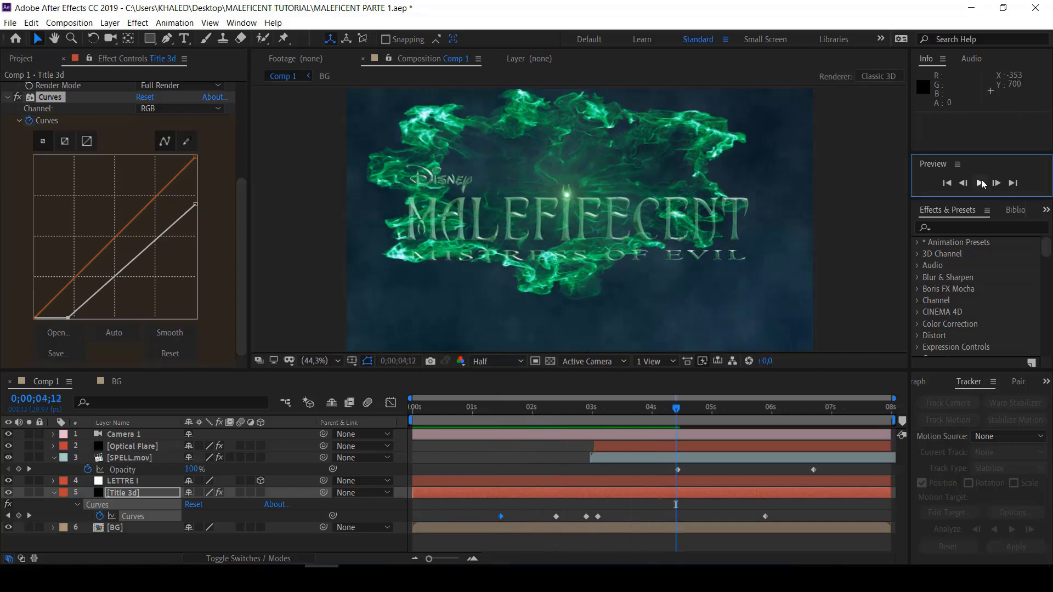
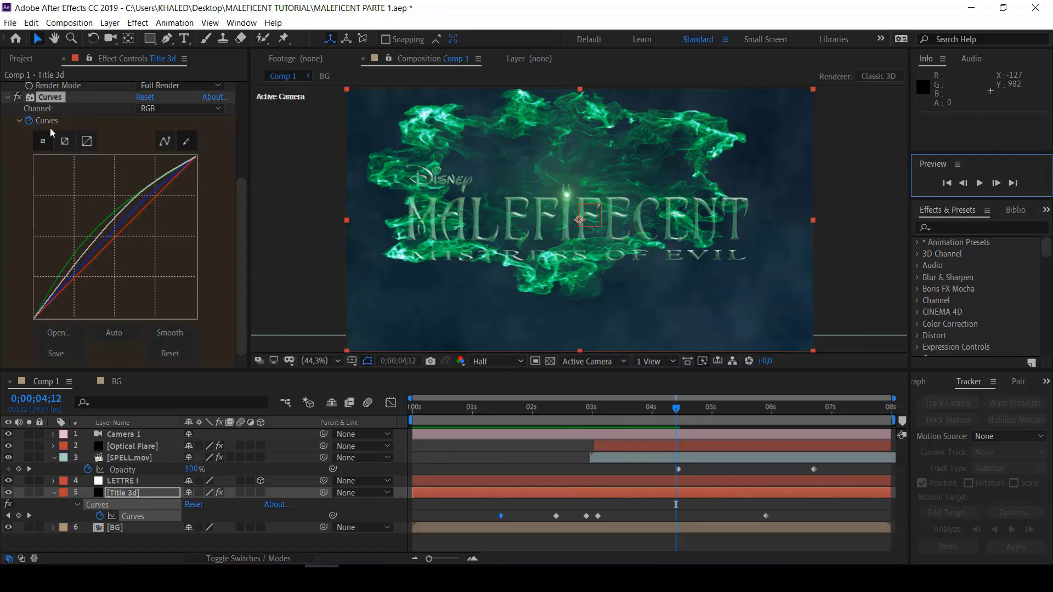
Place Particle.mov in Comp 1 directly above the Optical Flare layer
left_click(22, 59)
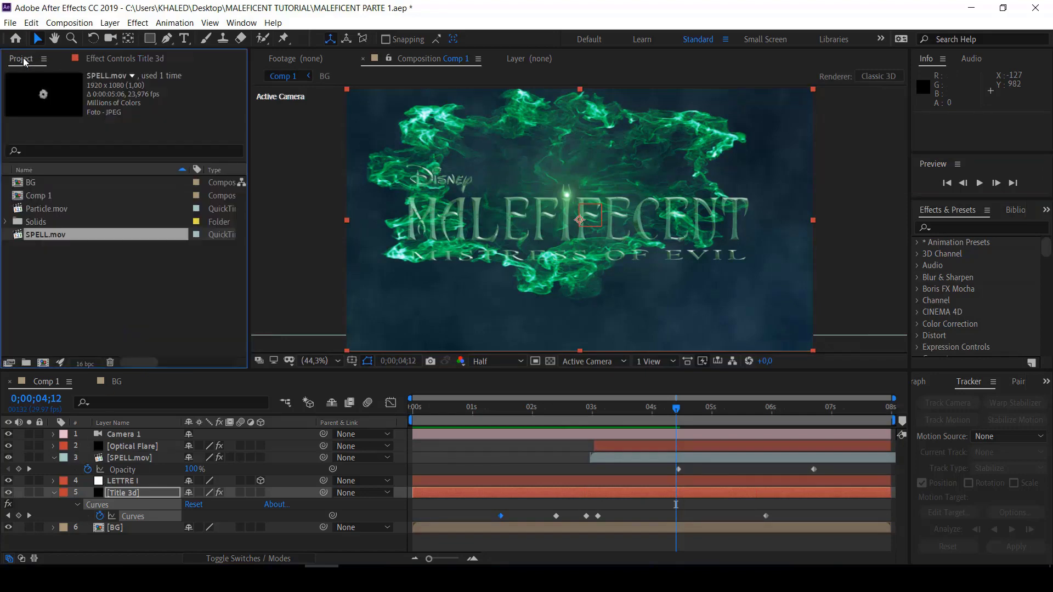
left_click(44, 211)
left_click_drag(108, 419, 109, 455)
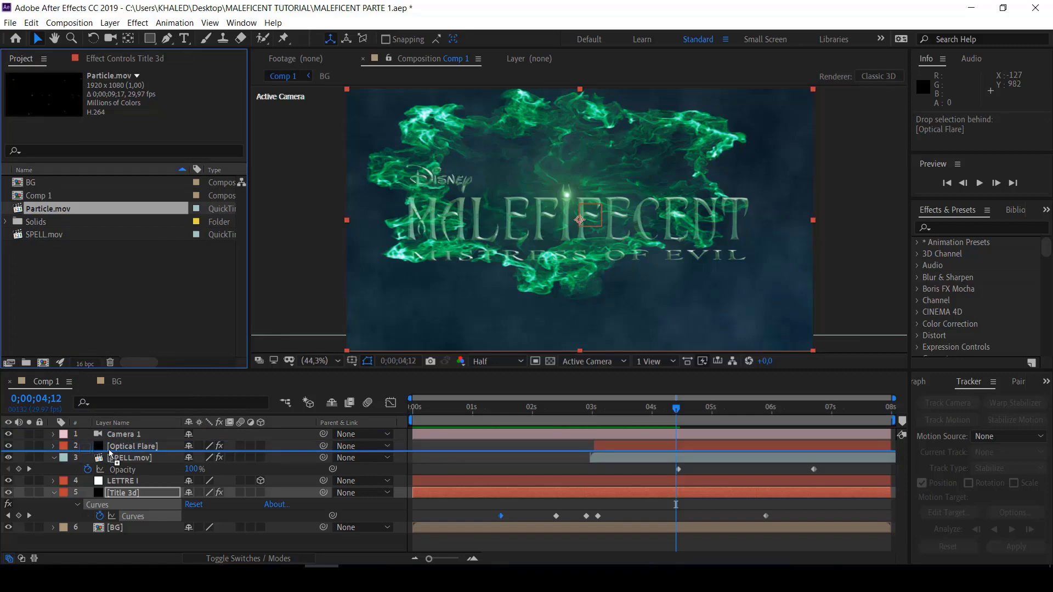
left_click_drag(109, 452, 112, 445)
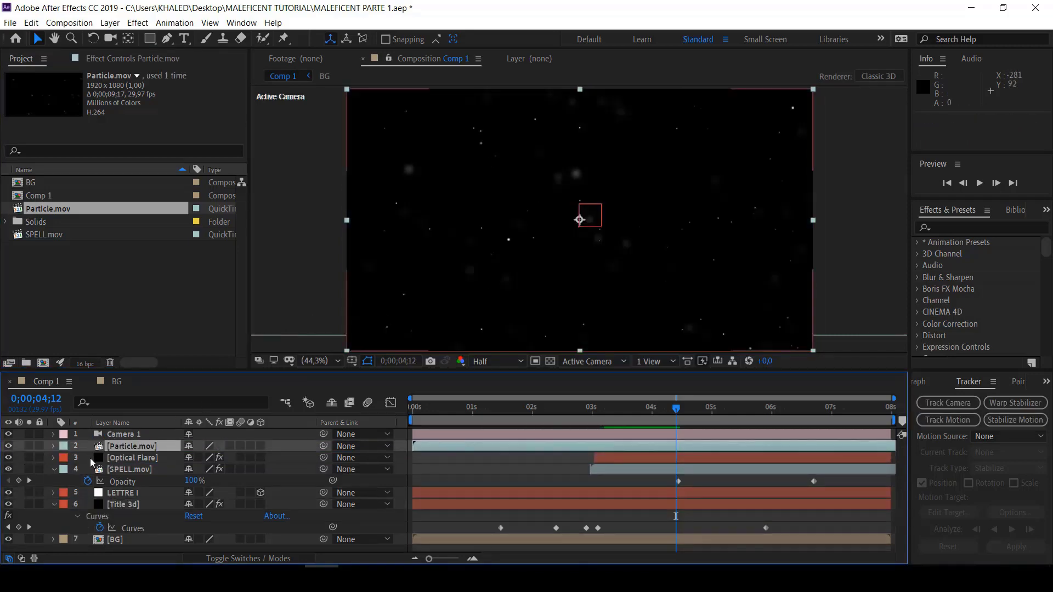
Set Particle.mov's blending mode to Screen
right_click(113, 449)
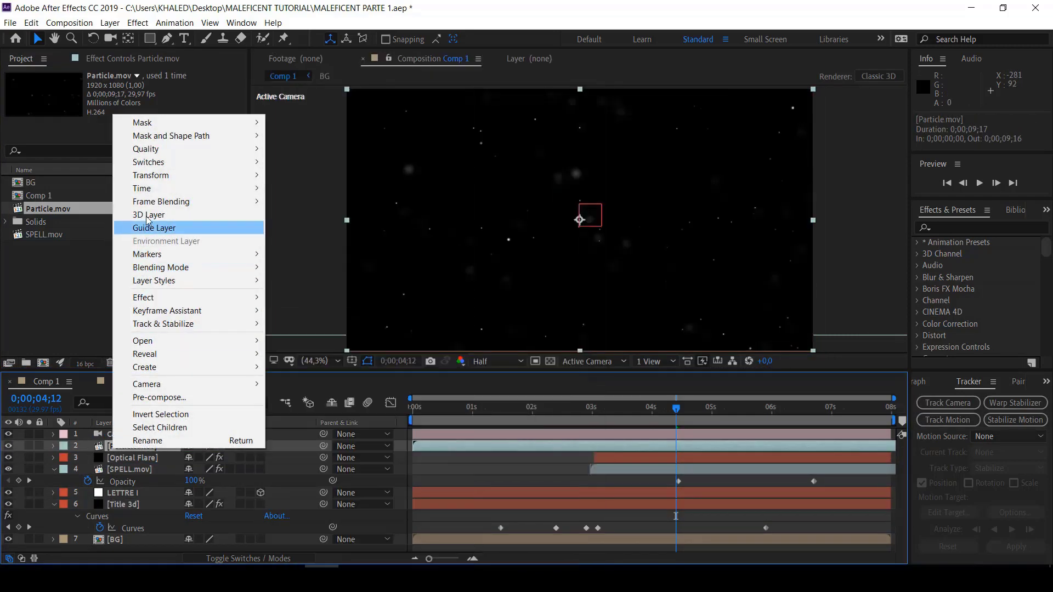
mouse_move(171, 271)
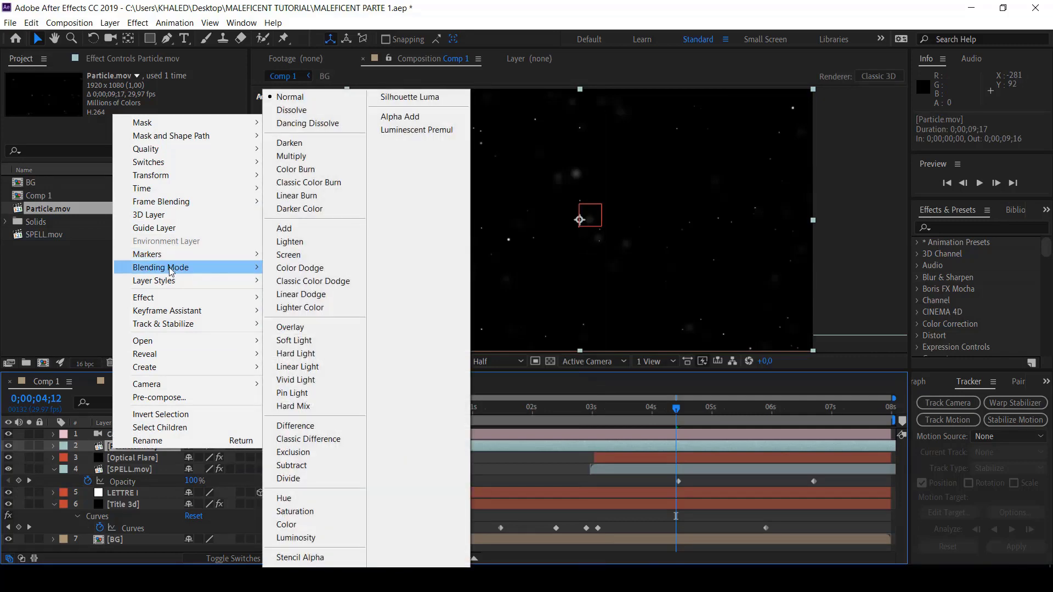
left_click(287, 255)
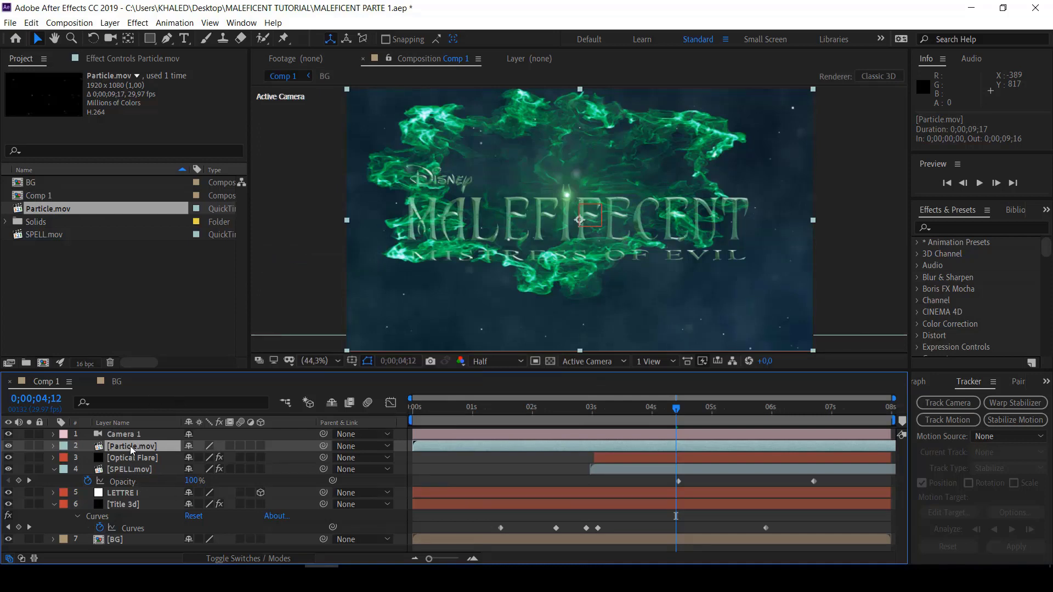
Apply VC Color Vibrance to Particle.mov and tint it yellow-green 89E504
key("ctrl+space")
type("c")
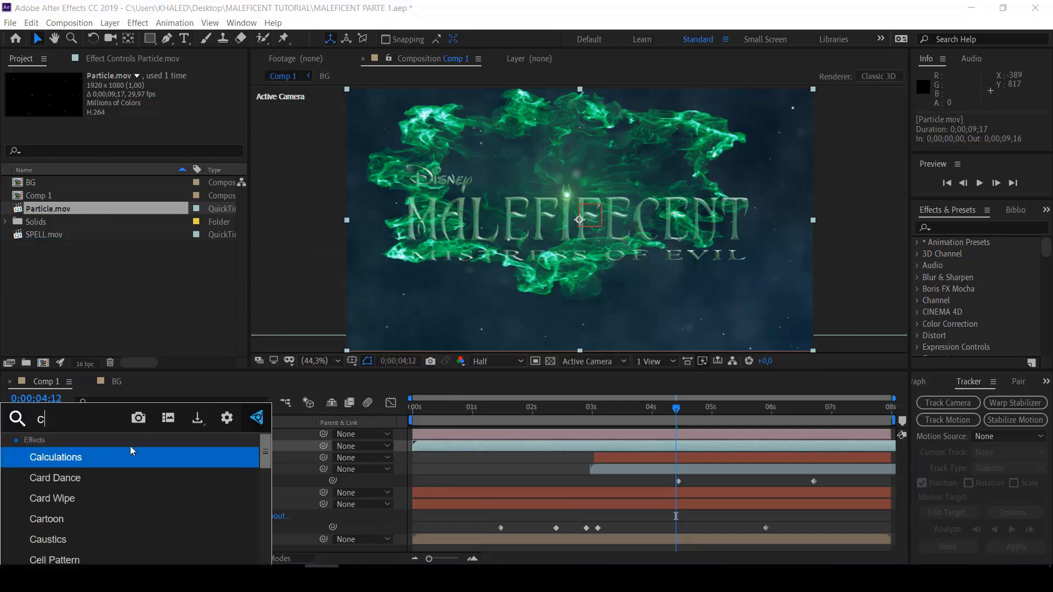
type("olor v")
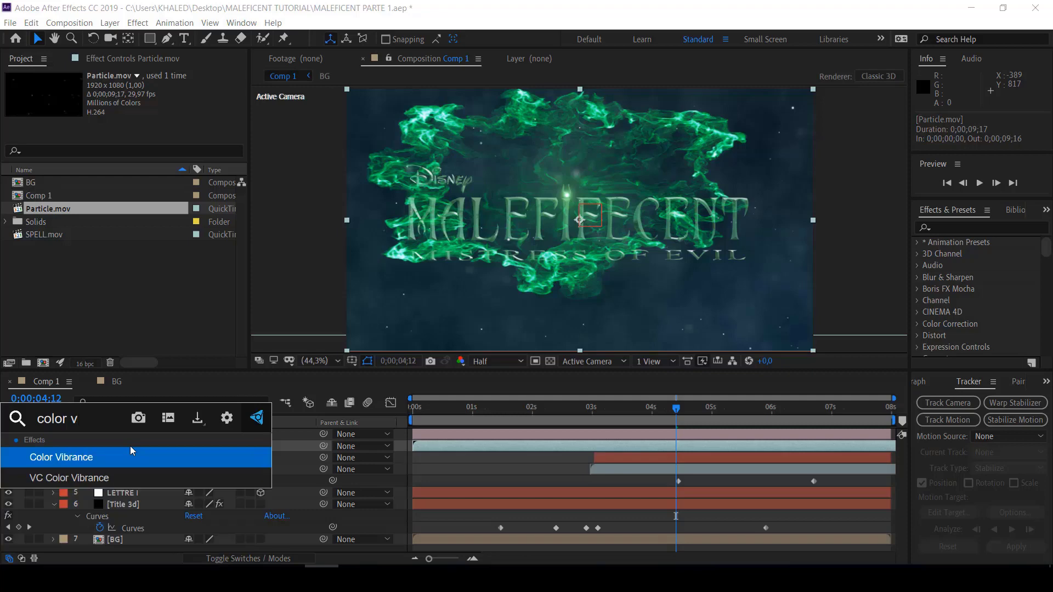
left_click(114, 477)
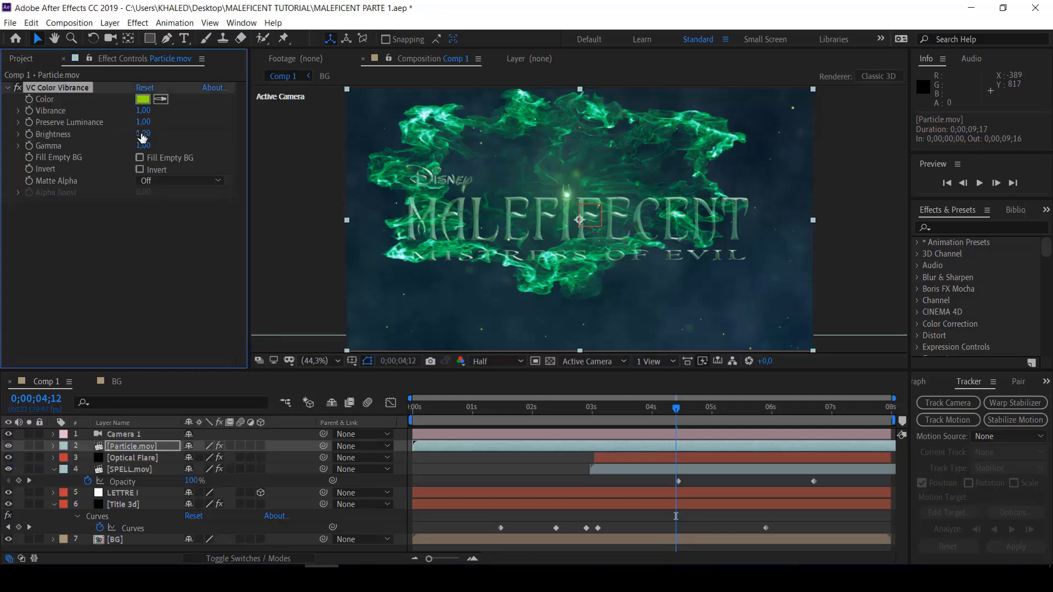
left_click(142, 99)
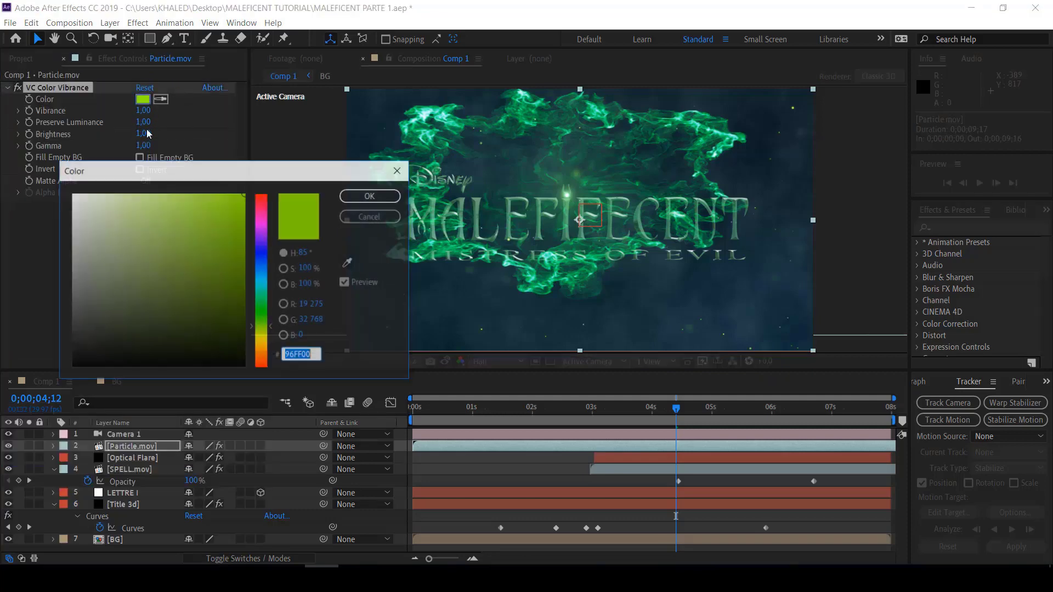
left_click_drag(163, 202, 152, 193)
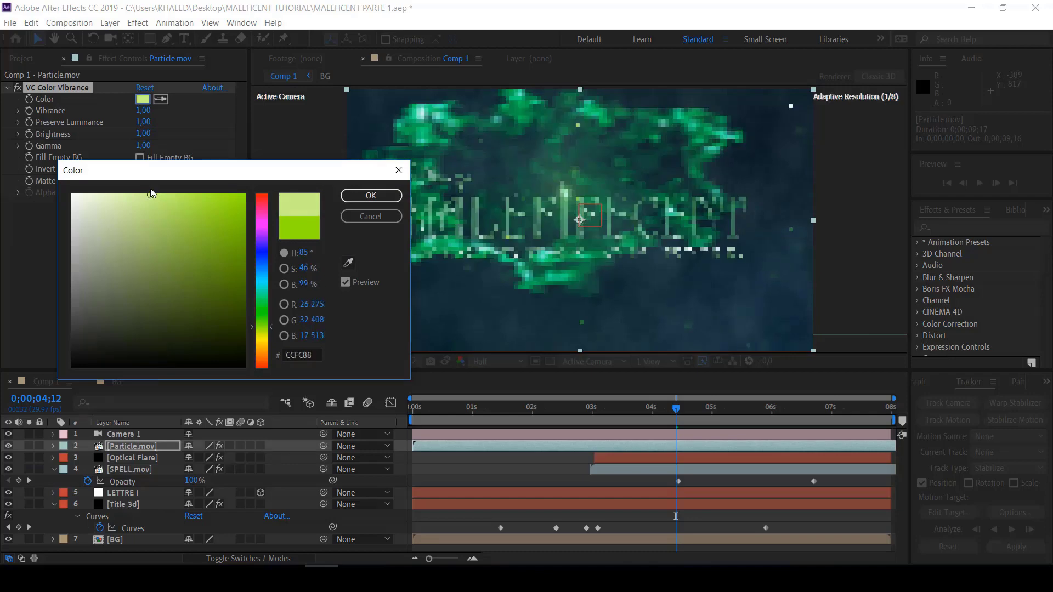
left_click_drag(233, 231, 229, 219)
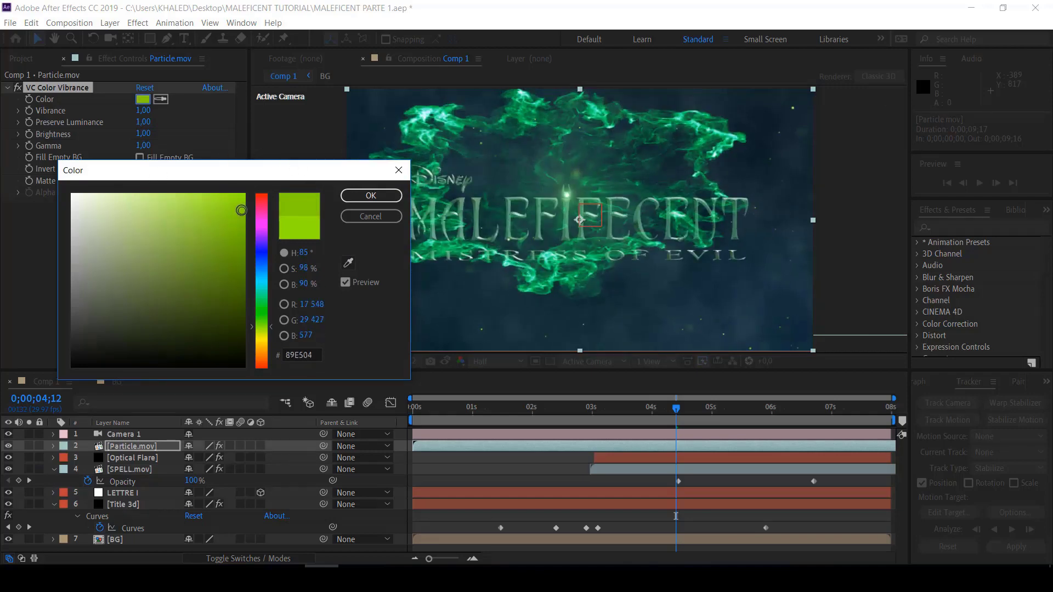
left_click(356, 196)
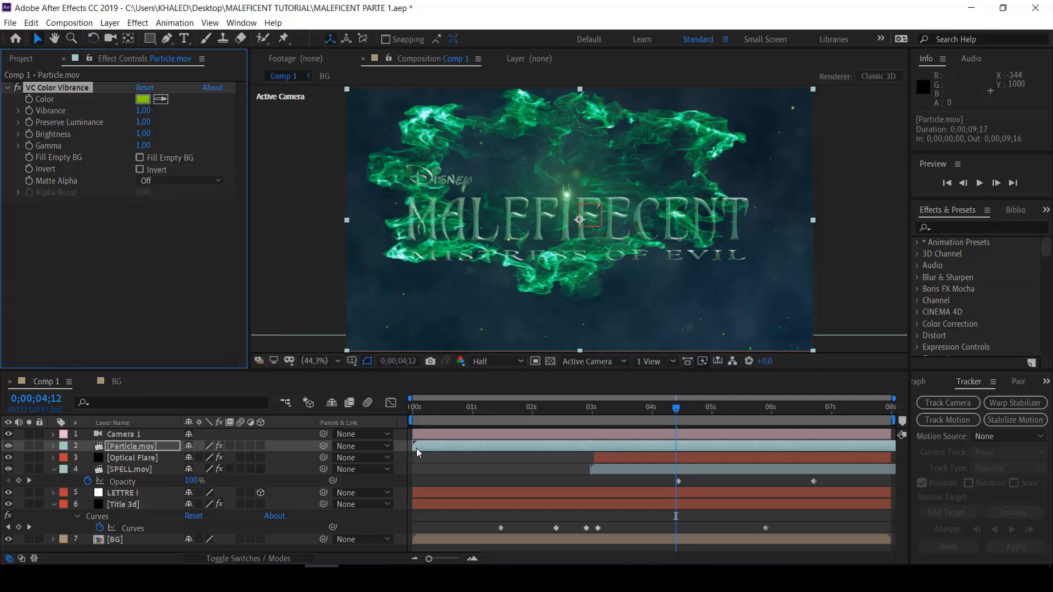
Step to the green burst frame and trim Particle.mov's in point to 0;00;03;03
left_click_drag(414, 445, 592, 446)
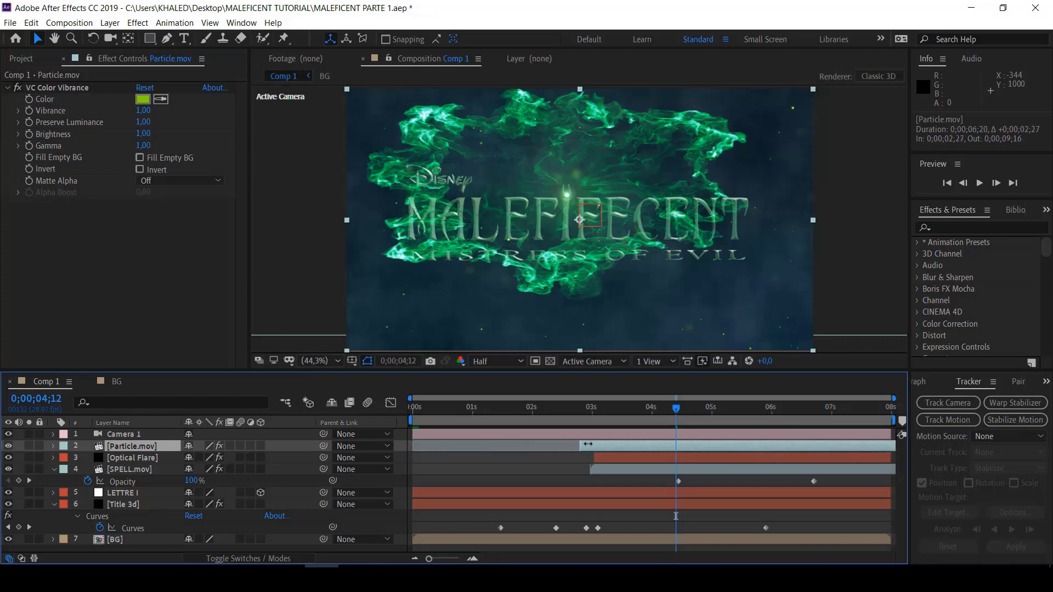
left_click_drag(676, 411, 586, 414)
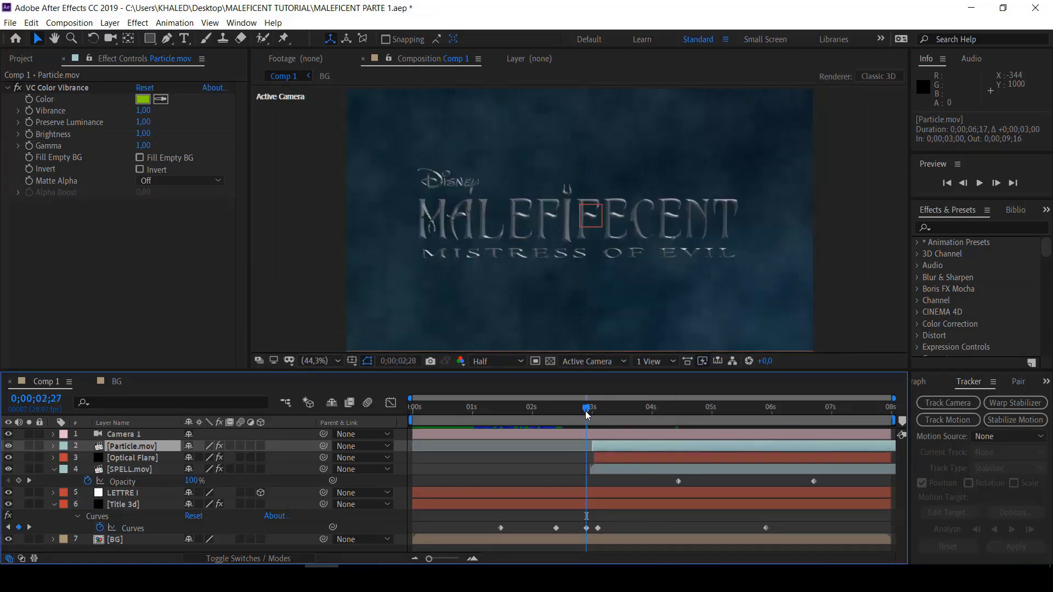
key("Page_Down")
key("Page_Down")
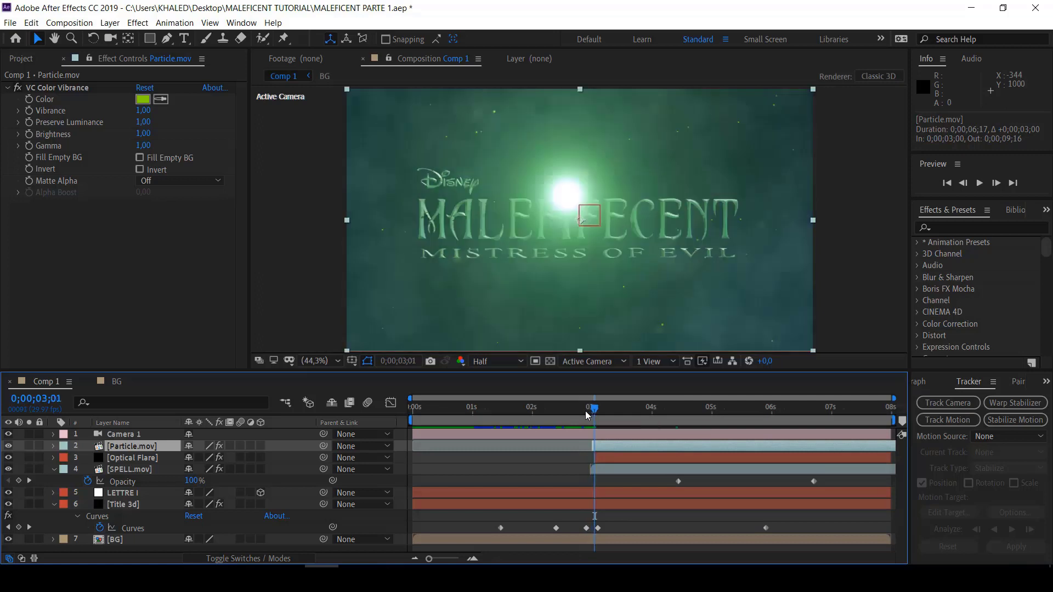
key("Page_Down")
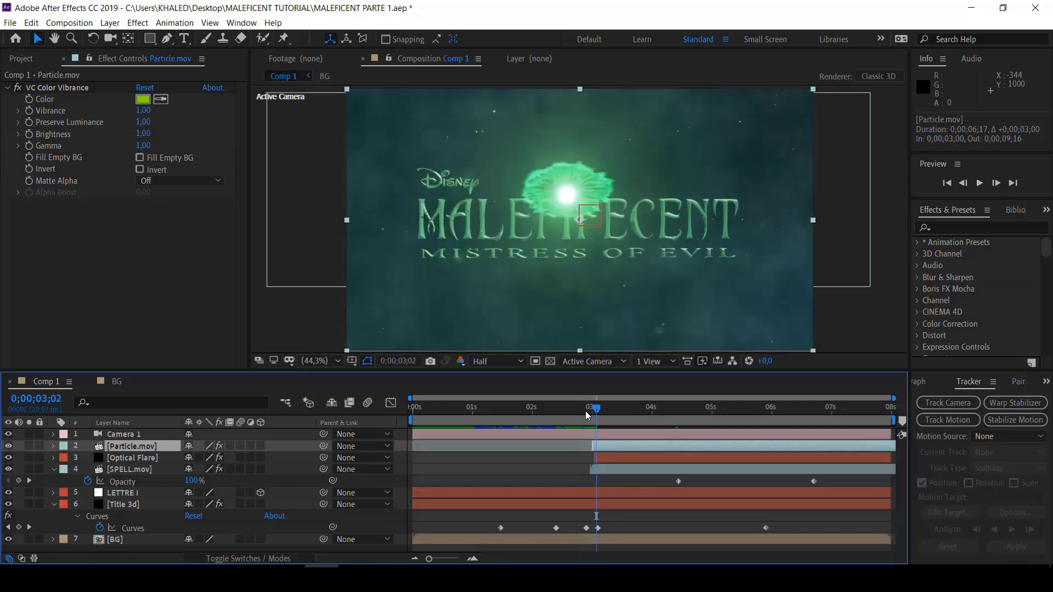
key("Page_Down")
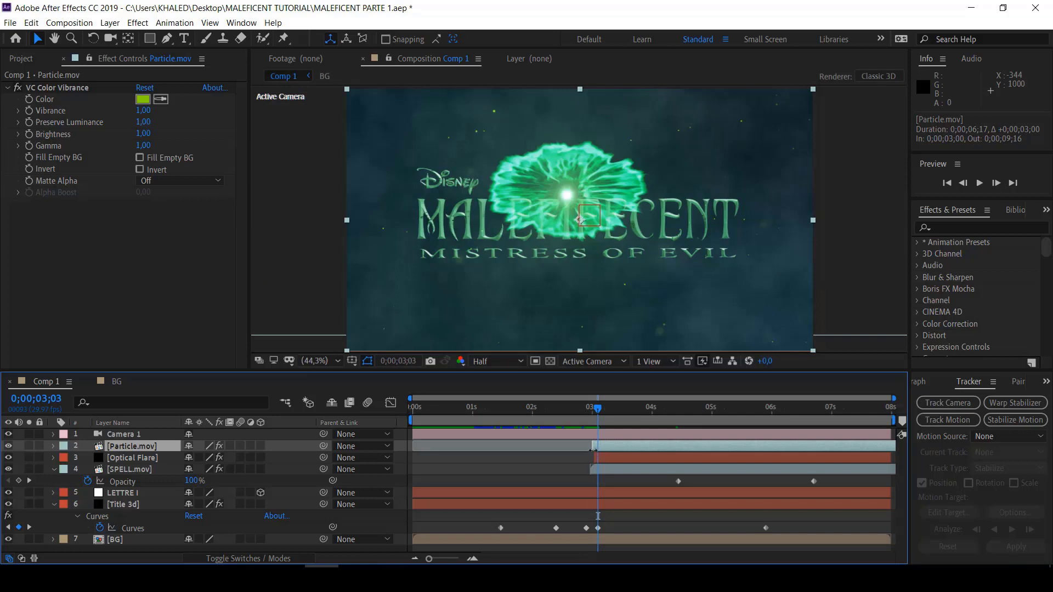
left_click_drag(592, 450, 597, 450)
Keyframe Particle.mov's Scale at 0% on frame 0;00;03;03
key("s")
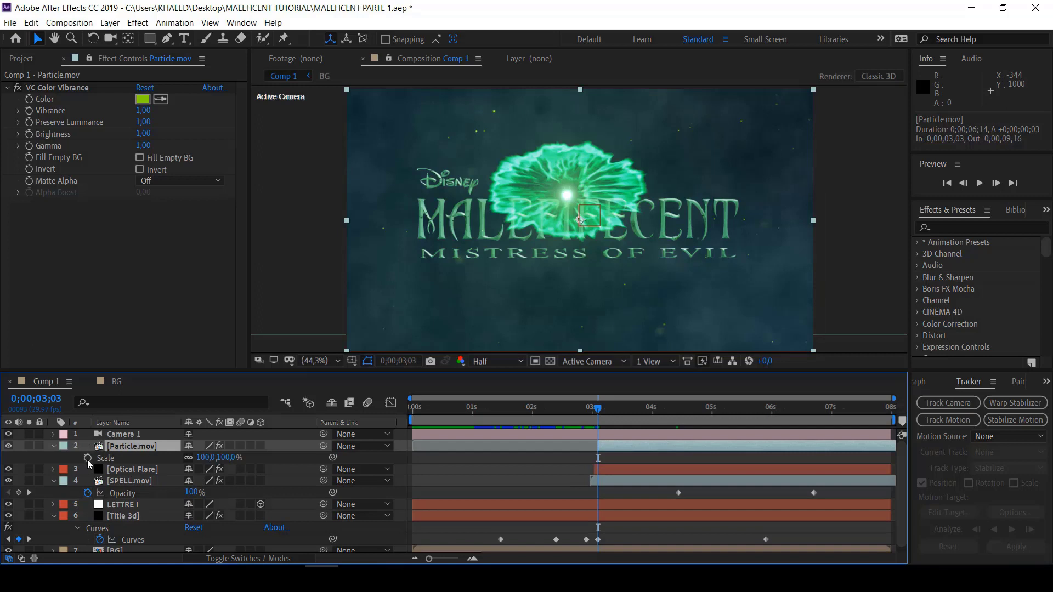
left_click(88, 458)
left_click_drag(204, 457, 126, 457)
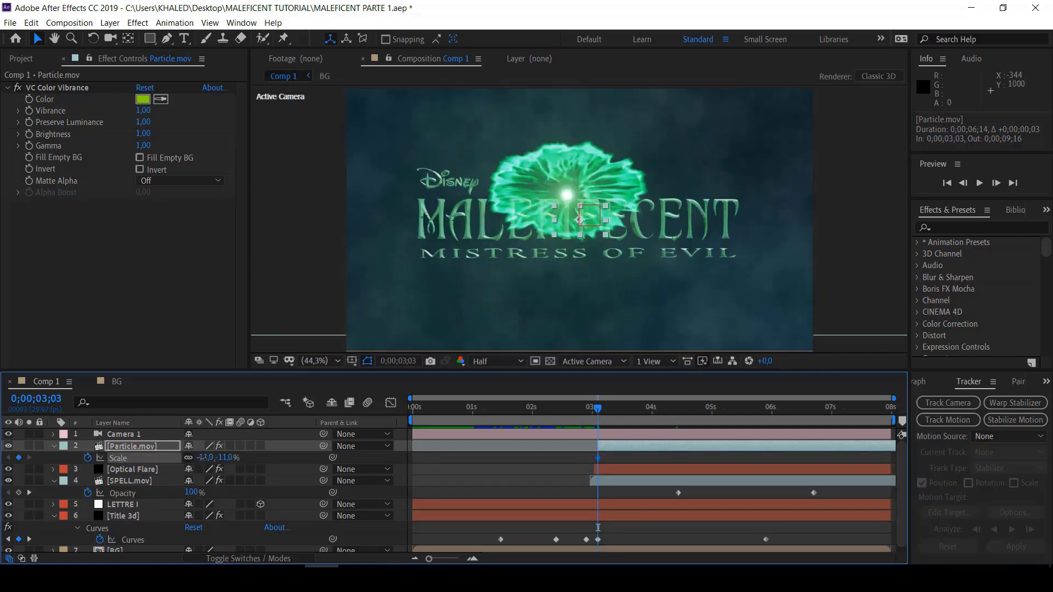
left_click(206, 457)
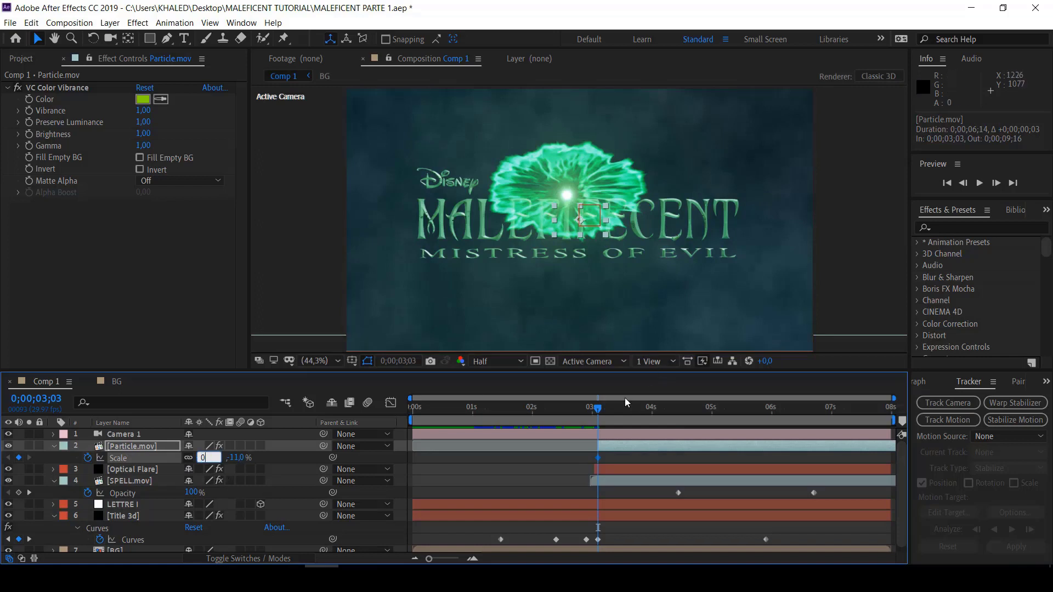
key("Return")
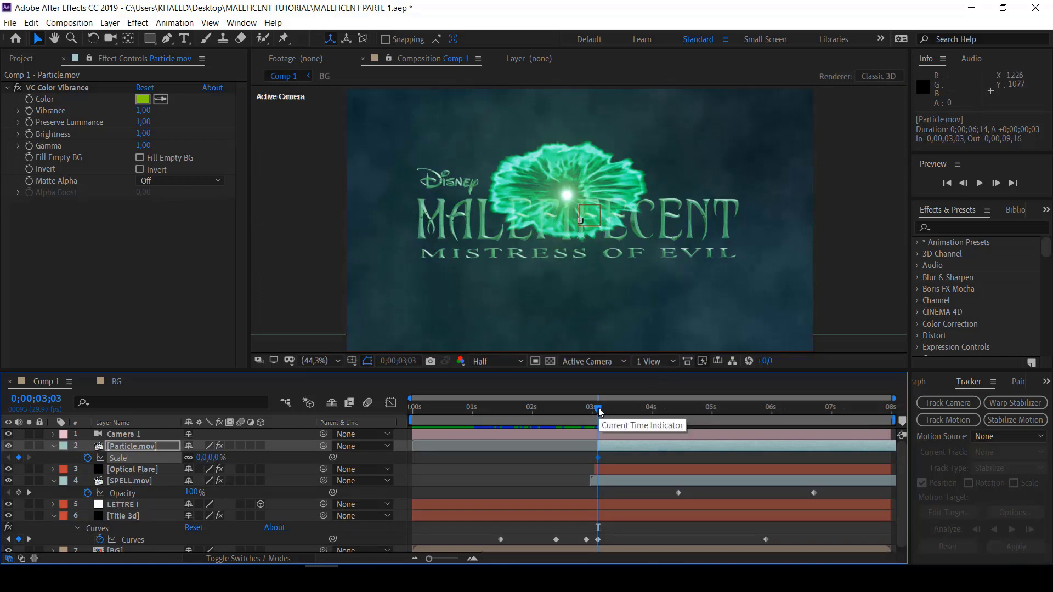
Add a 100% Scale keyframe three frames later at 0;00;03;06
key("Page_Down")
key("Page_Down")
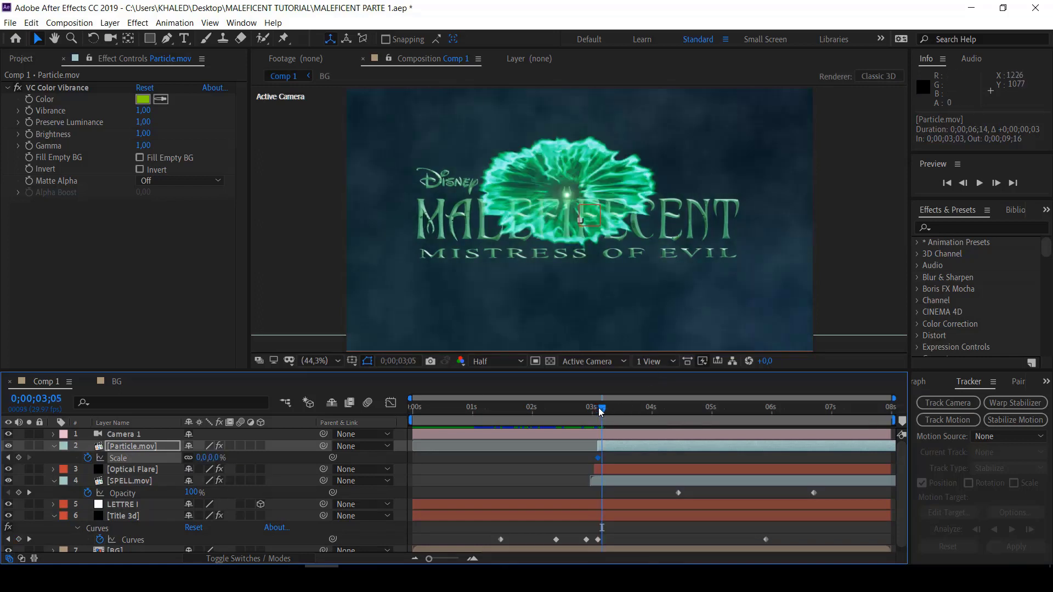
key("Page_Down")
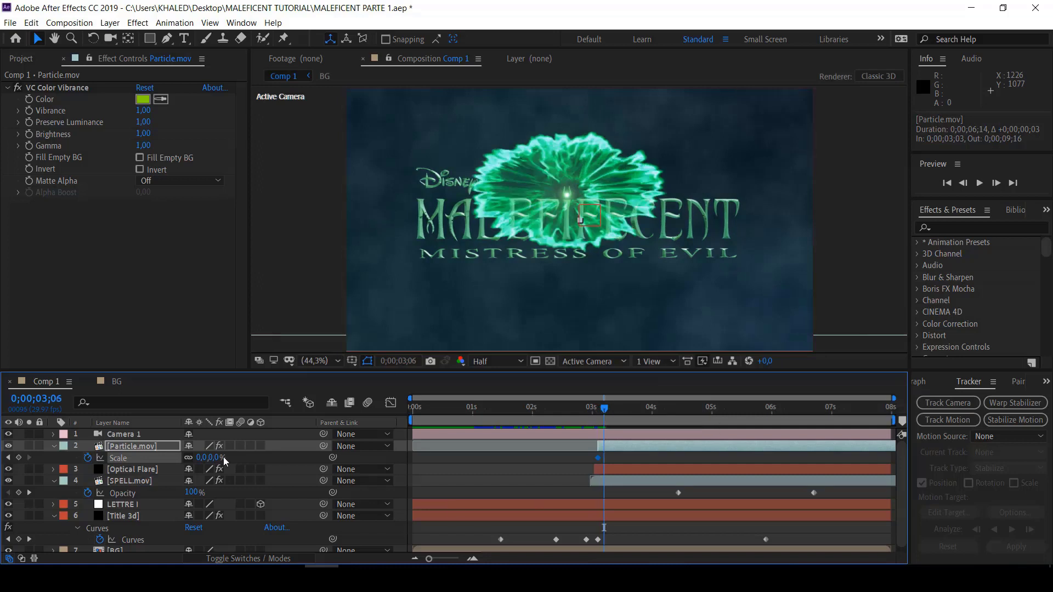
left_click(202, 457)
type("100")
left_click(53, 453)
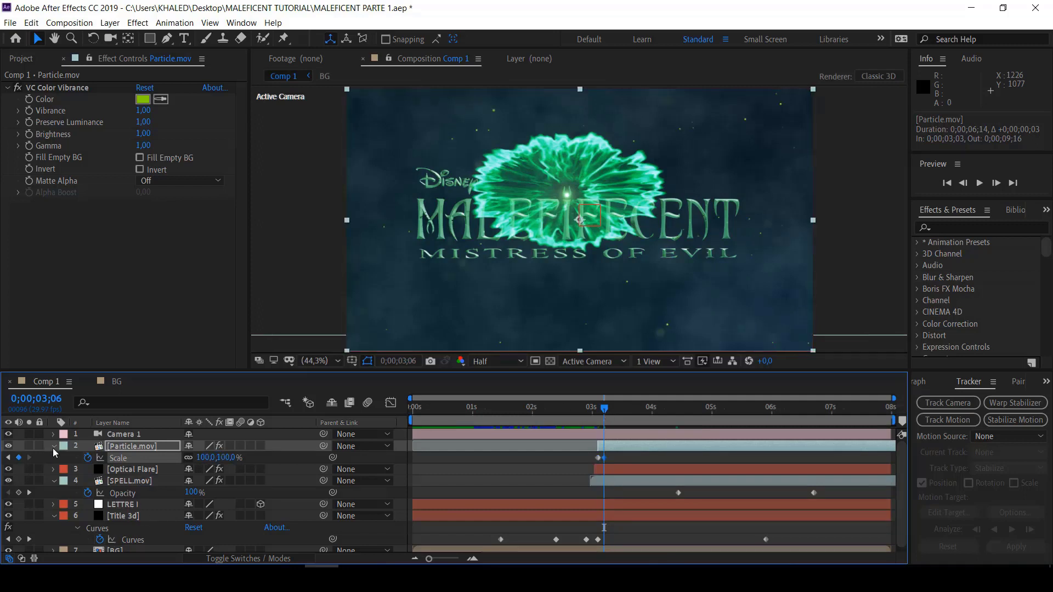
left_click(53, 447)
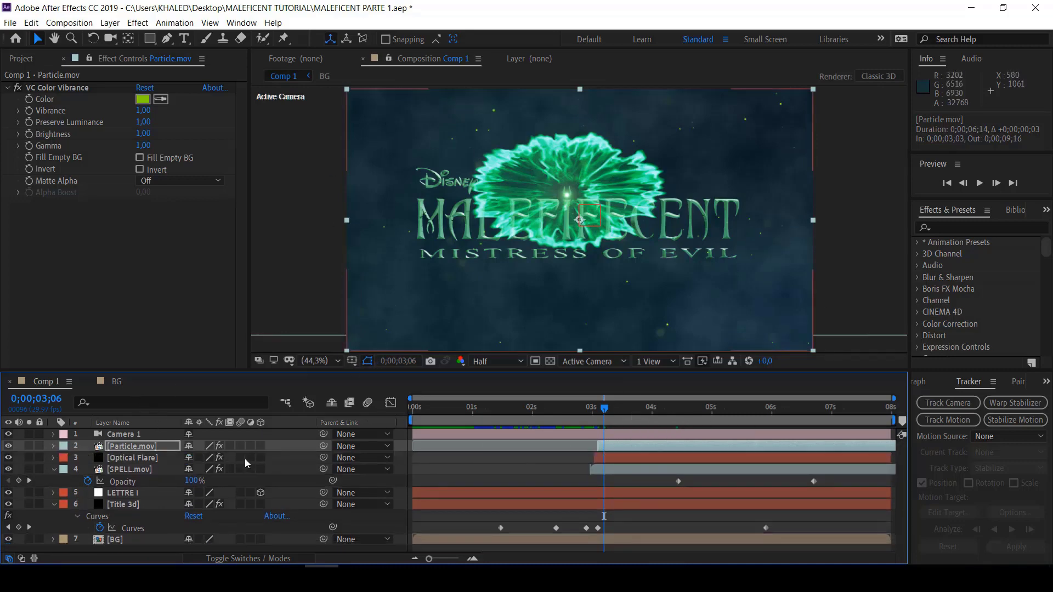
Keyframe Particle.mov's Opacity from 0;00;03;06 down to 0;00;06;09, then collapse Particle.mov and SPELL.mov
key("t")
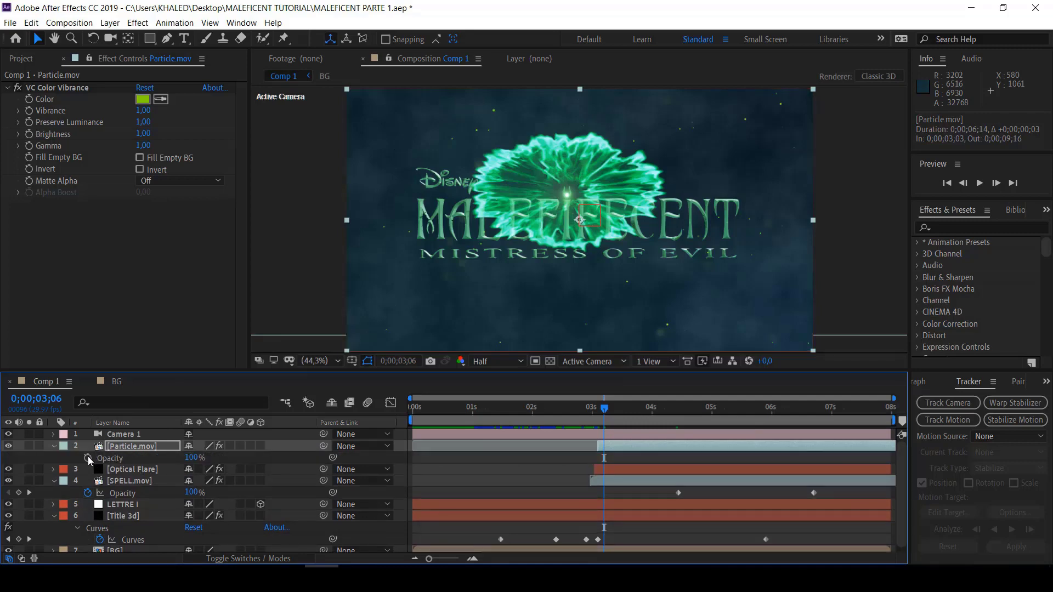
left_click(88, 456)
left_click_drag(605, 413, 770, 428)
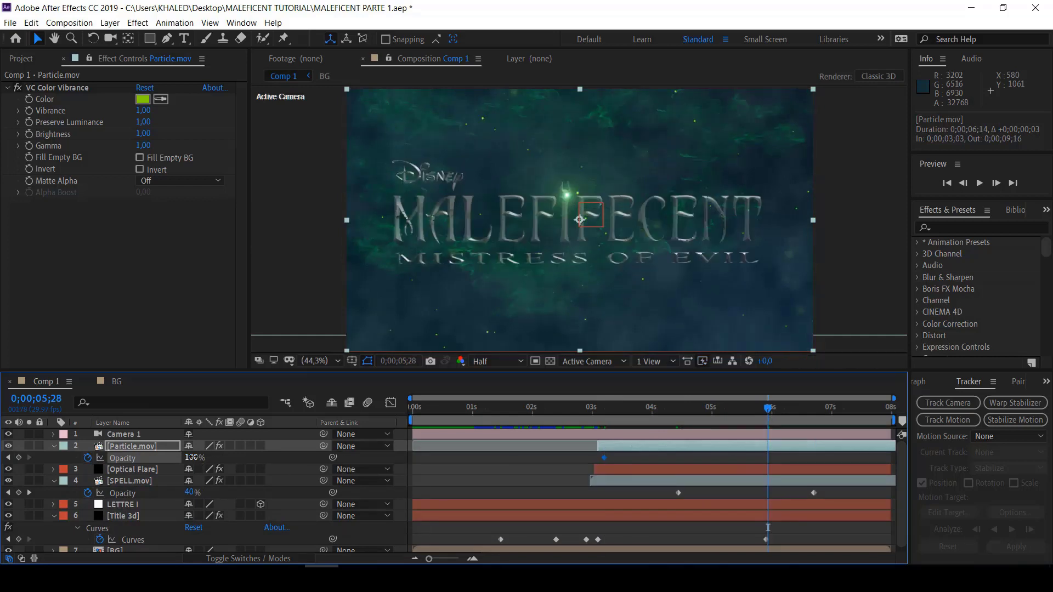
left_click_drag(191, 457, 177, 459)
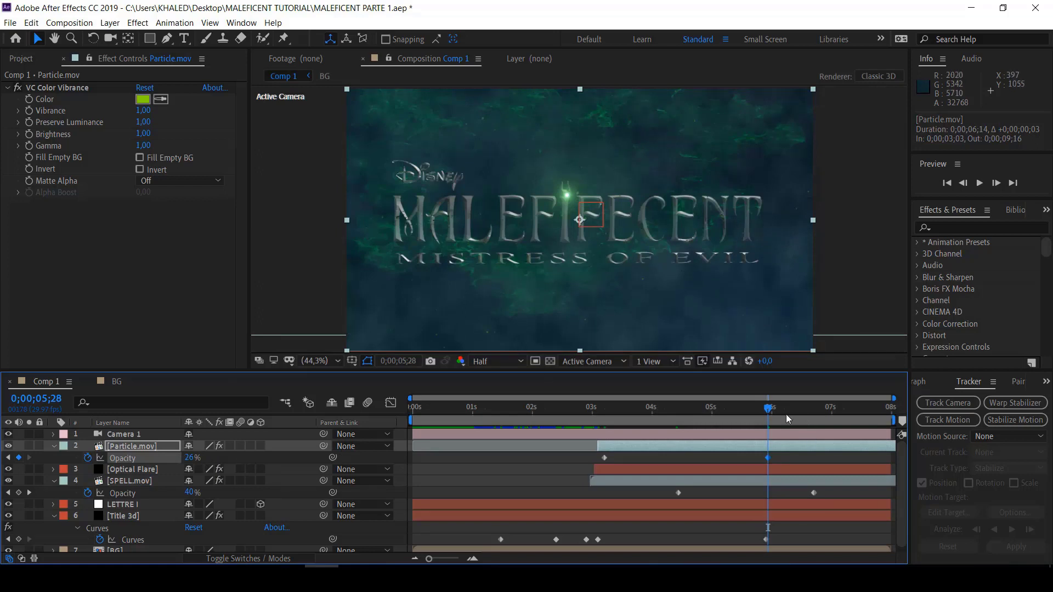
left_click_drag(768, 458, 790, 457)
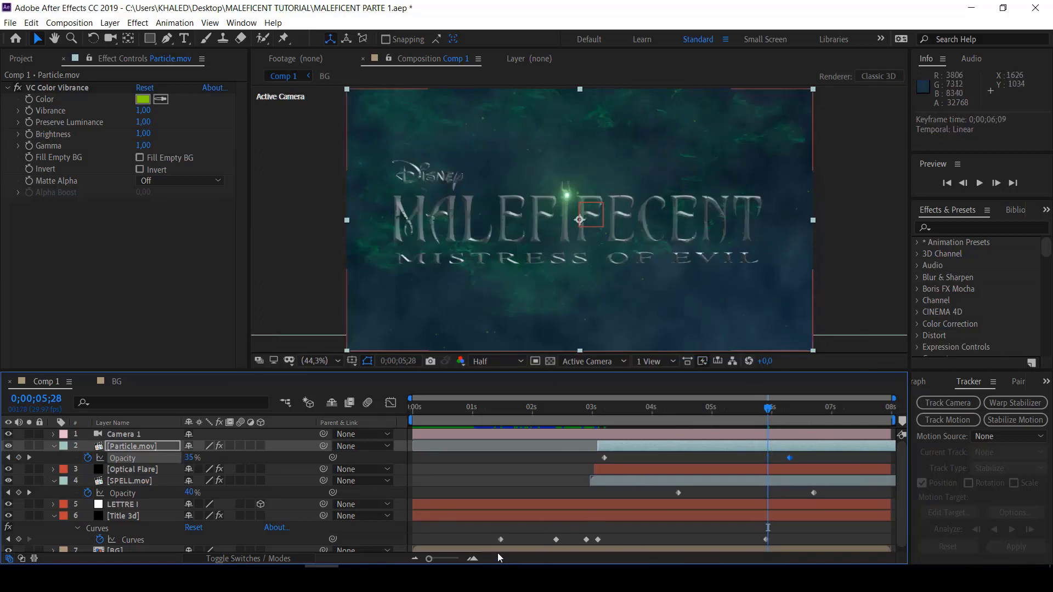
left_click(54, 446)
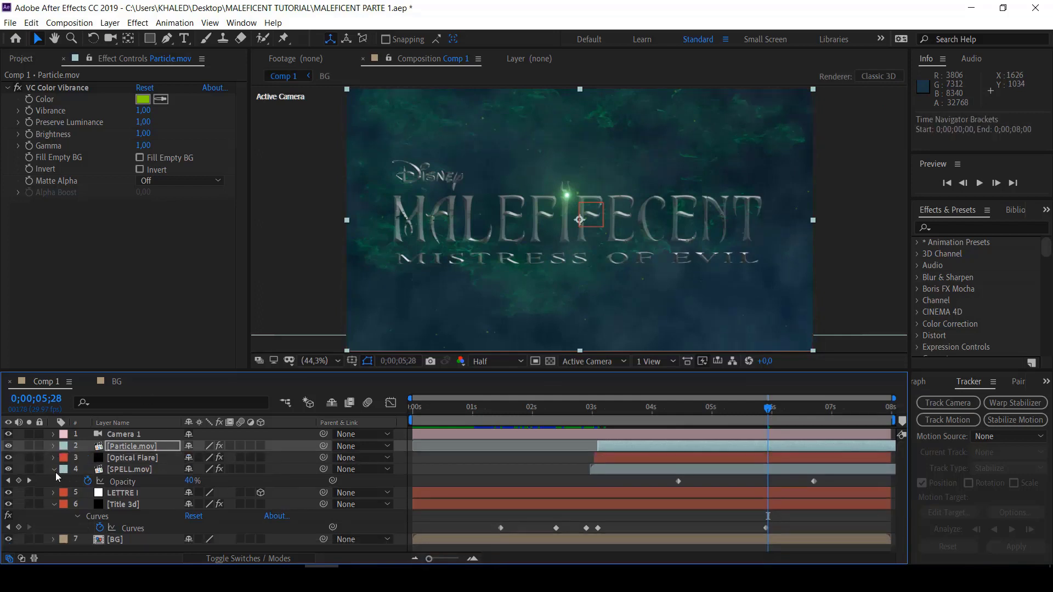
left_click(55, 469)
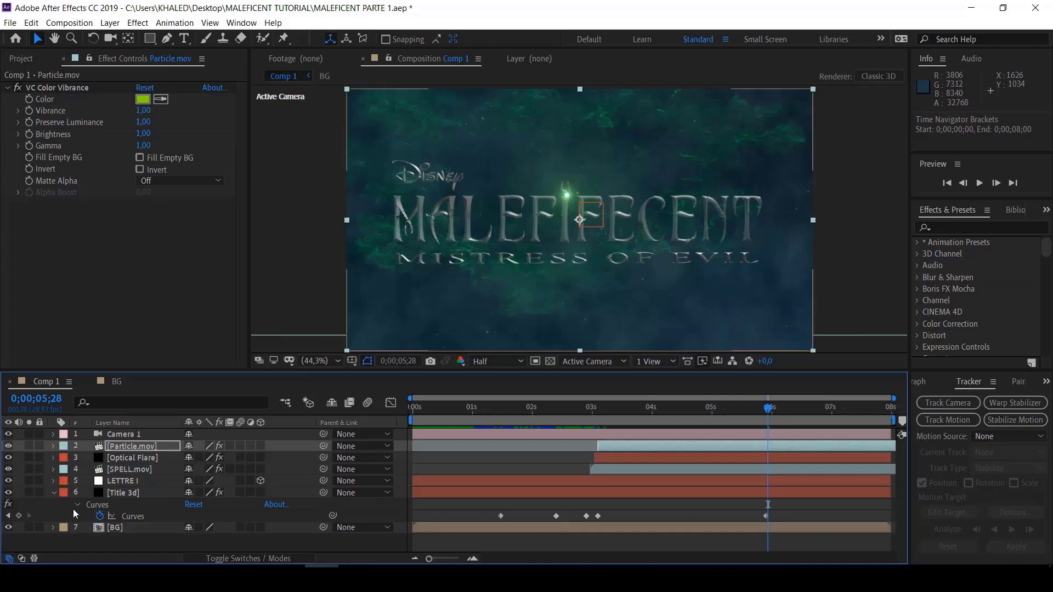
Add a black 1920×1080 solid named Vignette to Comp 1
left_click(53, 493)
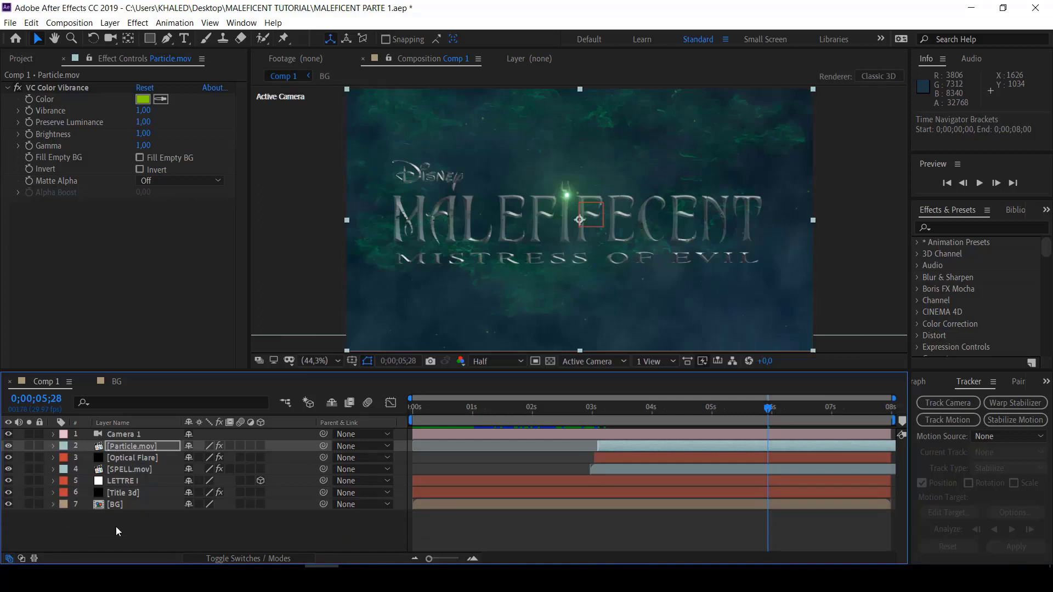
right_click(116, 523)
mouse_move(159, 395)
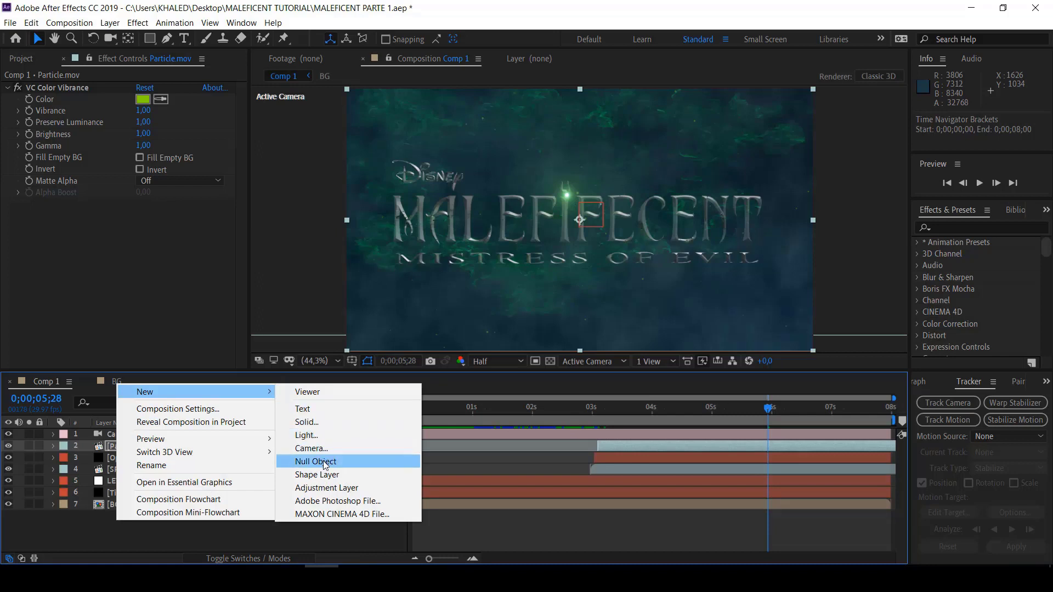
left_click(315, 422)
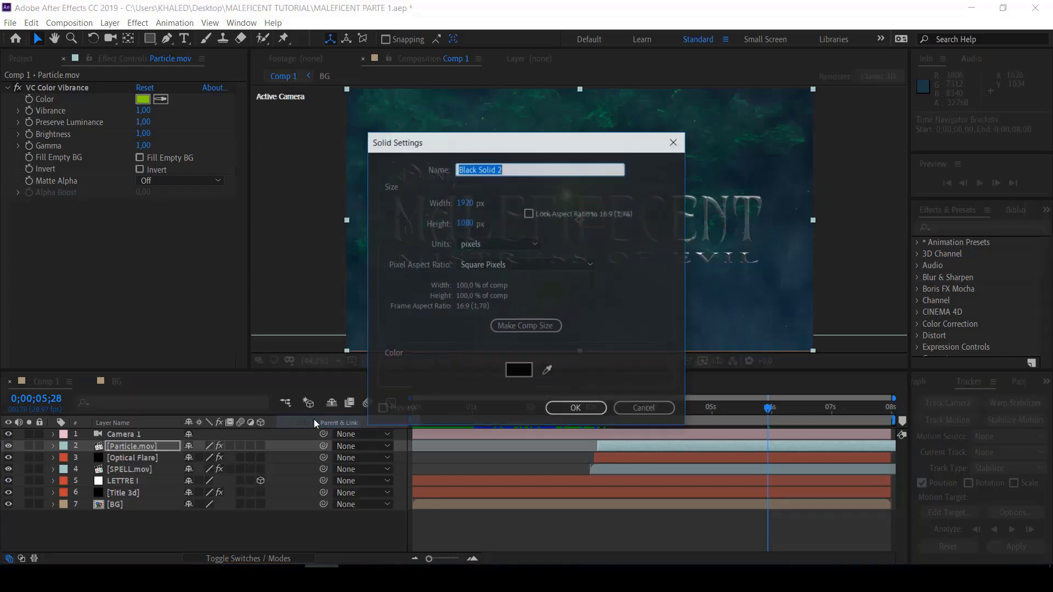
type("Vignette")
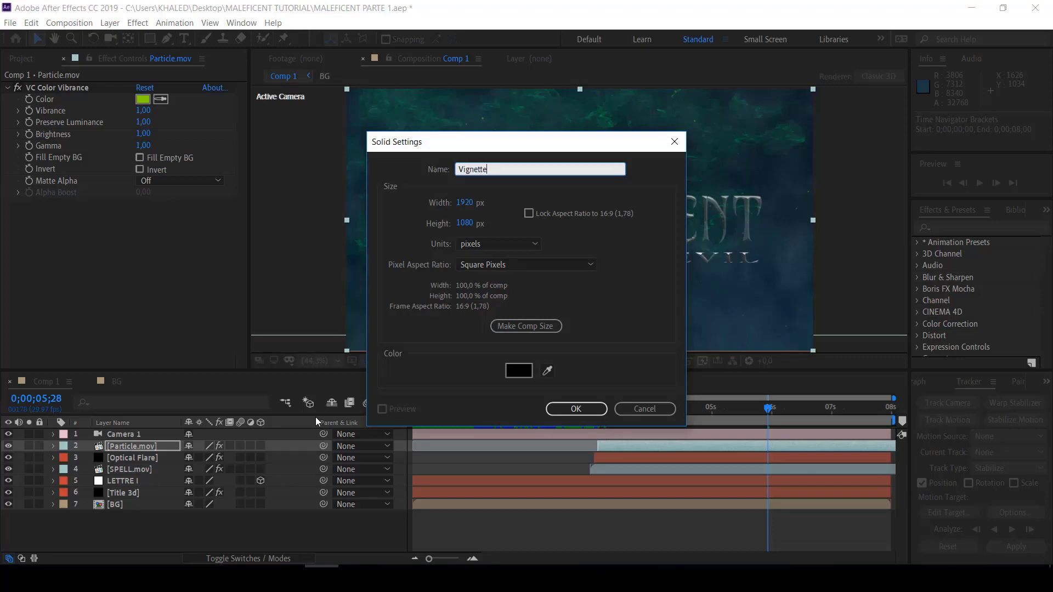
left_click(580, 411)
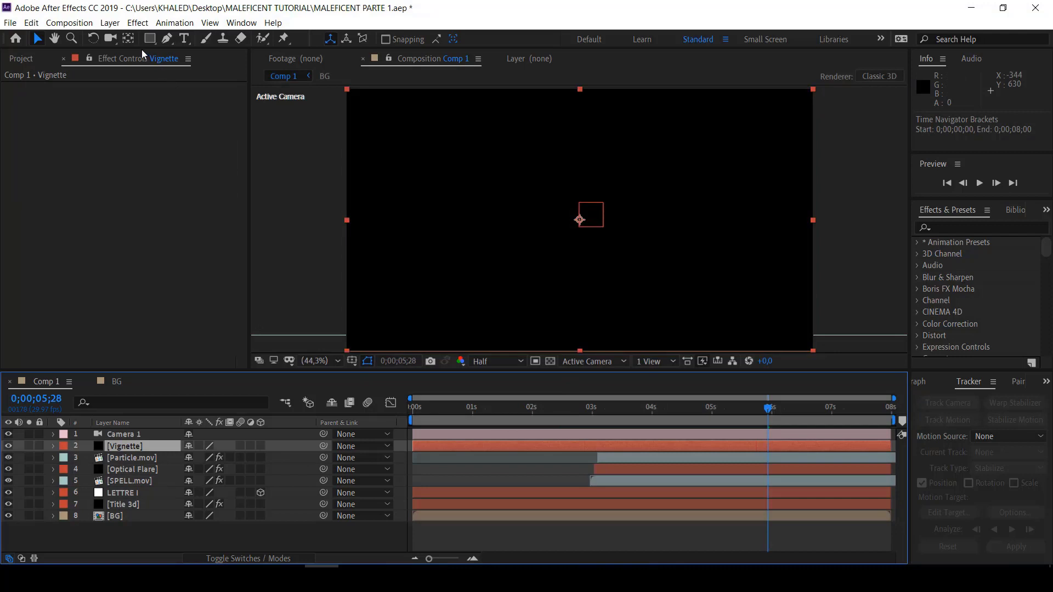
Draw a large circular ellipse mask centred on the Vignette solid
left_click_drag(153, 40, 199, 70)
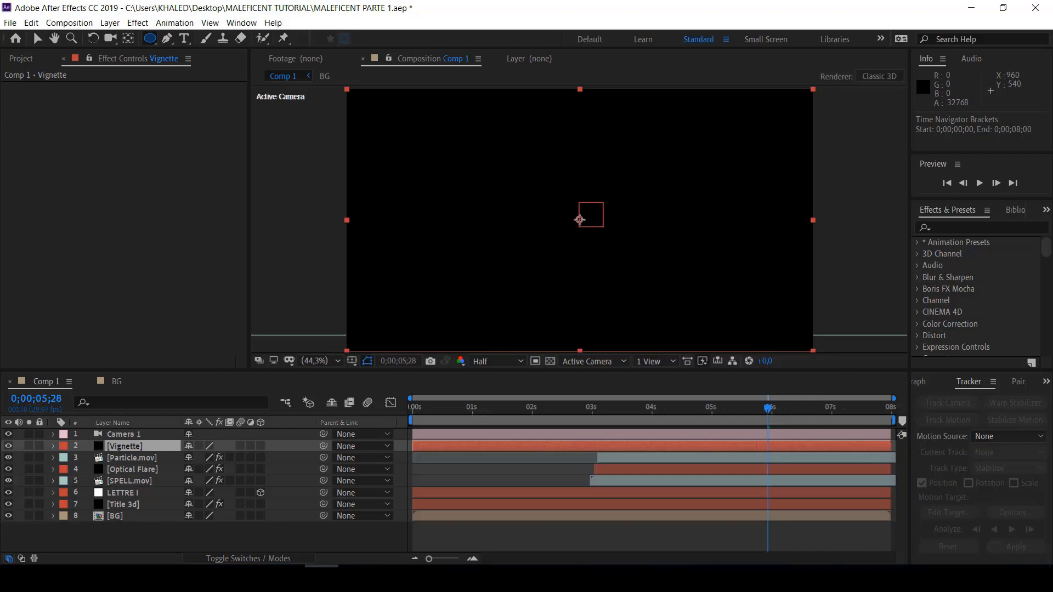
left_click_drag(580, 219, 582, 216)
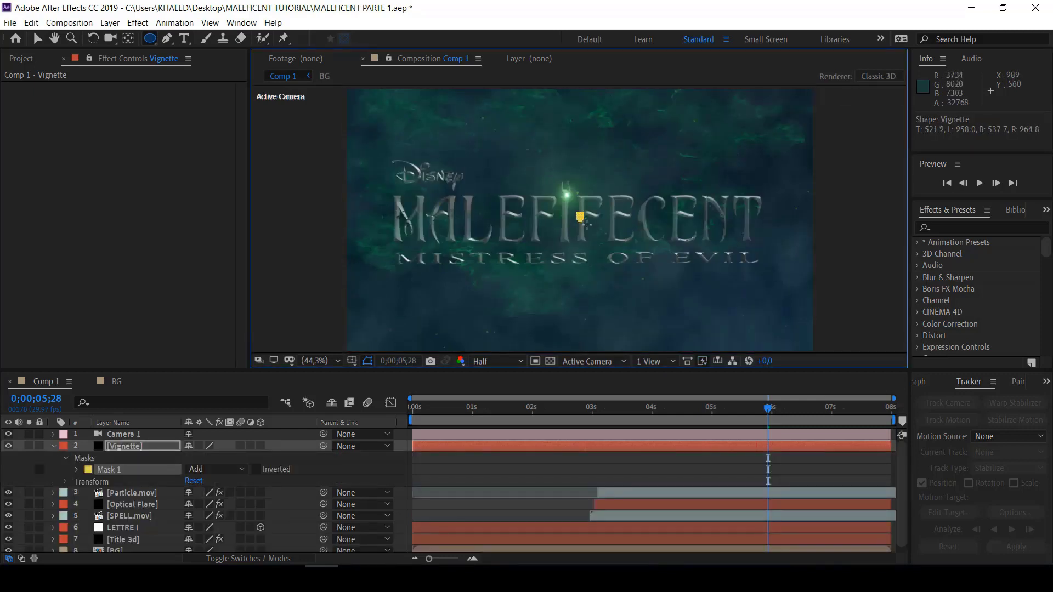
key("ctrl+z")
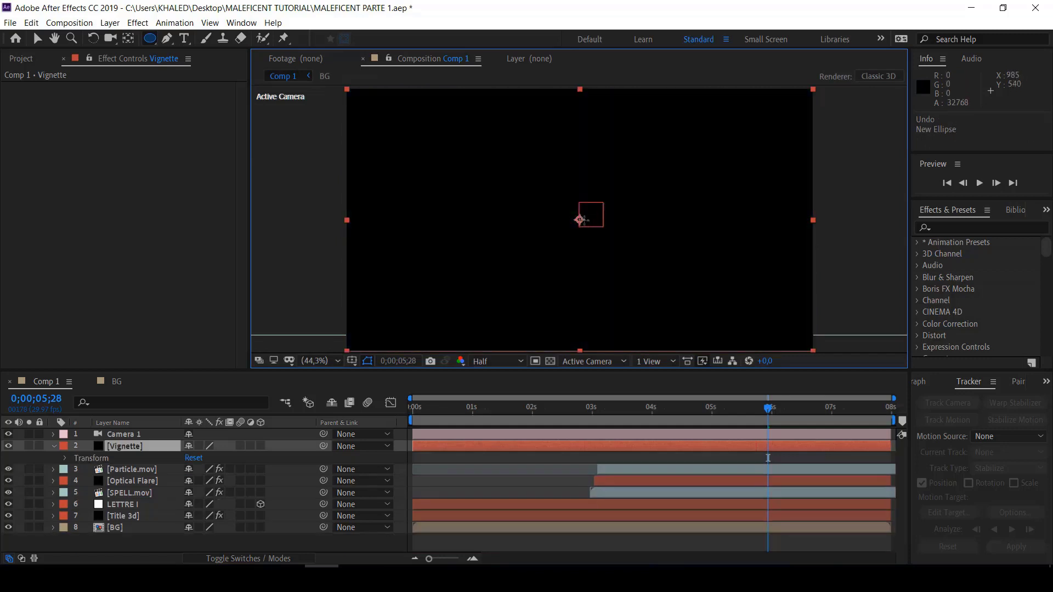
left_click_drag(580, 219, 603, 243)
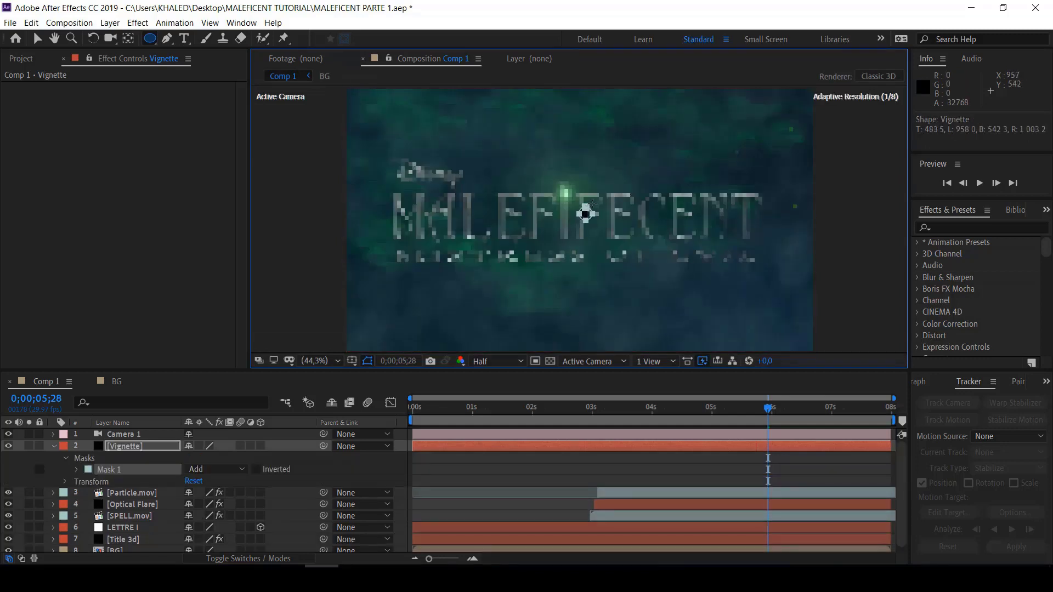
left_click_drag(620, 187, 803, 152)
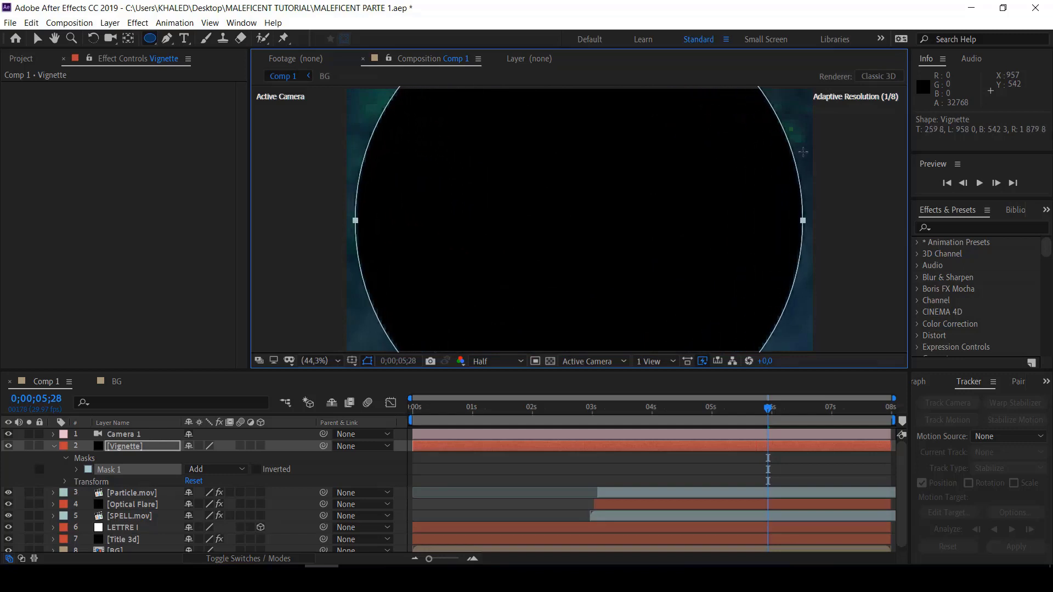
Invert the Vignette mask and feather it to 822 pixels
left_click(256, 470)
left_click(77, 470)
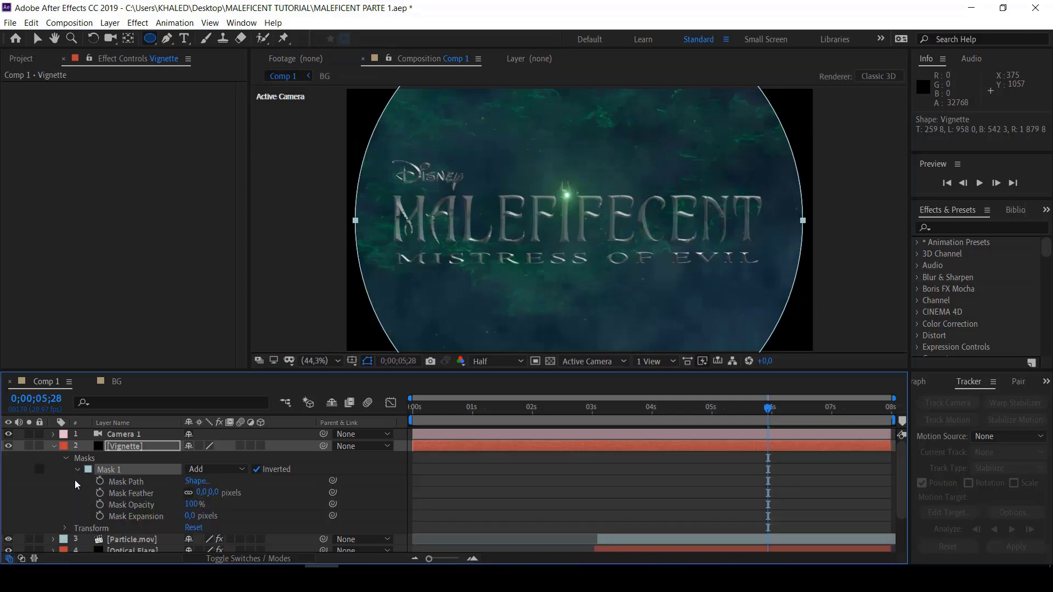
left_click_drag(203, 492, 343, 497)
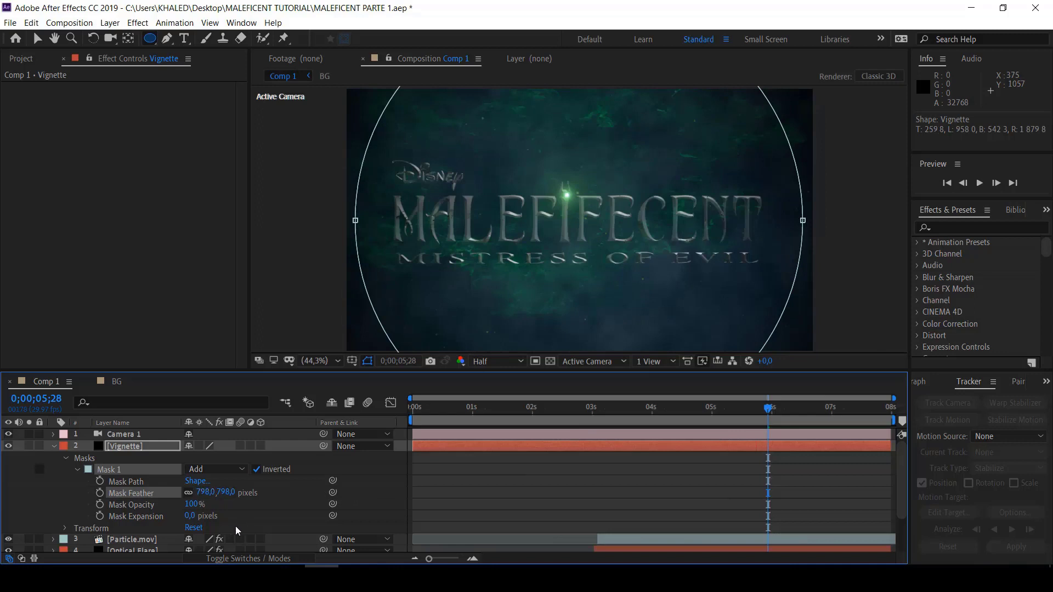
left_click_drag(208, 496, 221, 496)
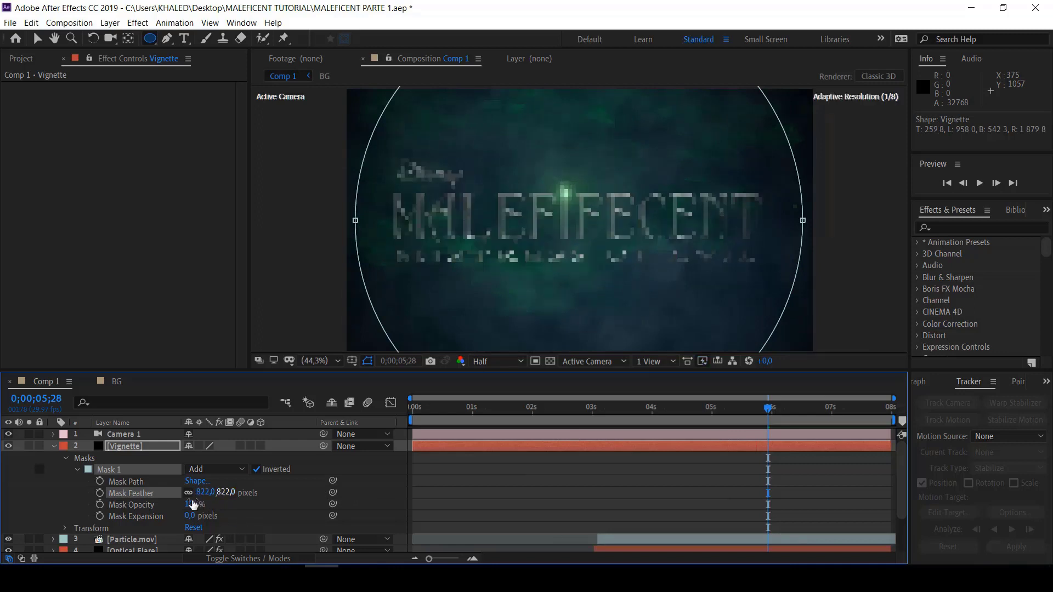
left_click(54, 447)
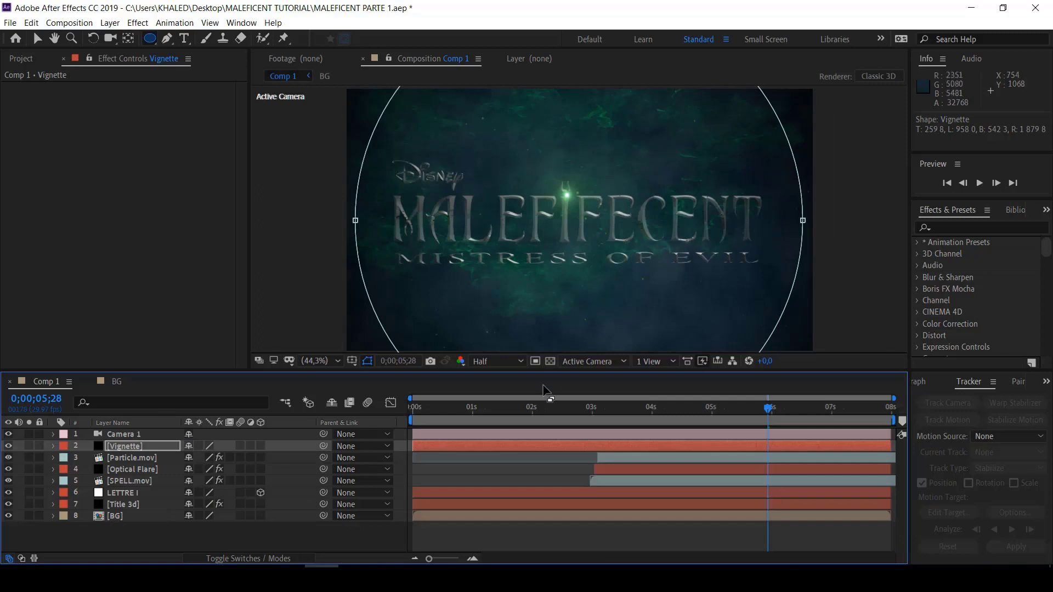
Preview the vignetted title animation, then hide the Vignette layer
key("space")
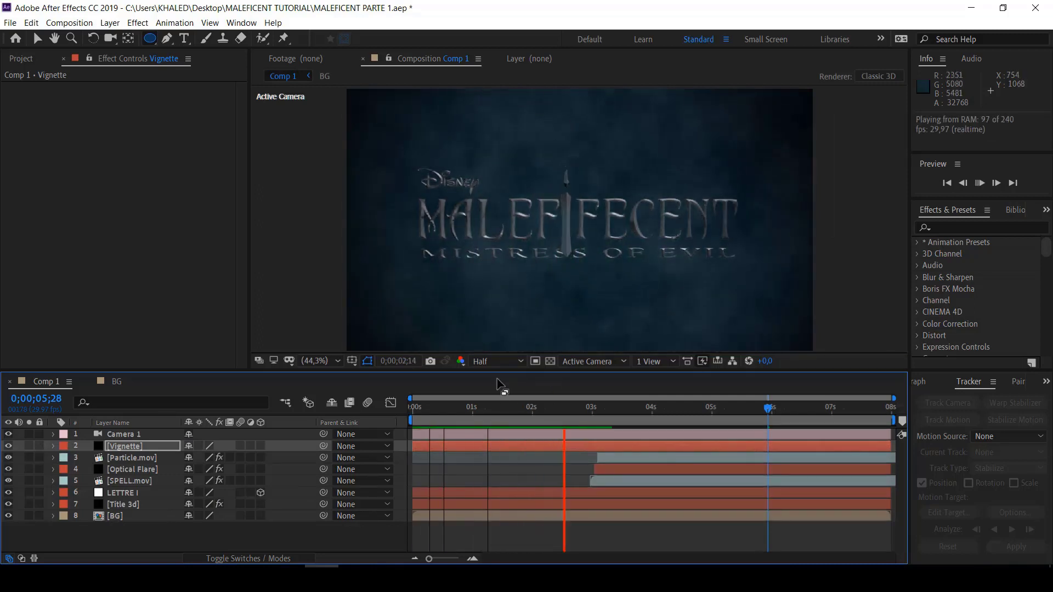
key("space")
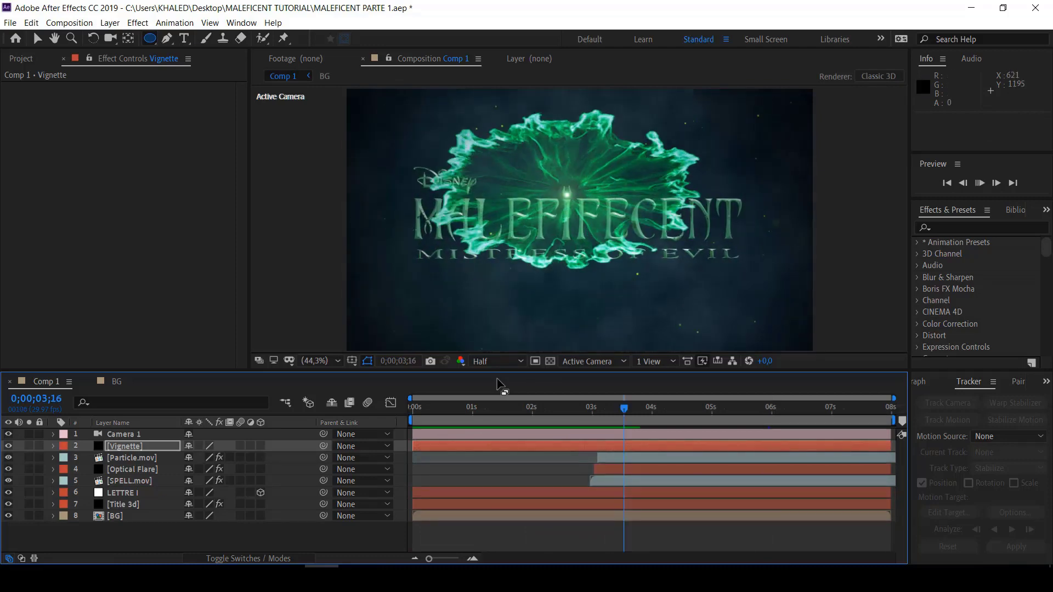
key("space")
key("space")
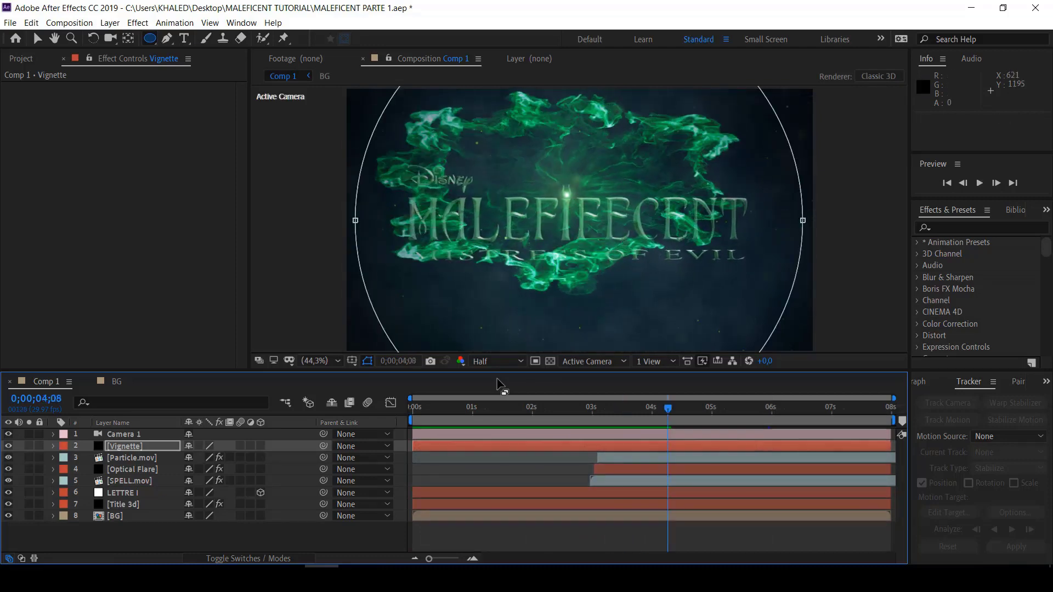
key("space")
key("space")
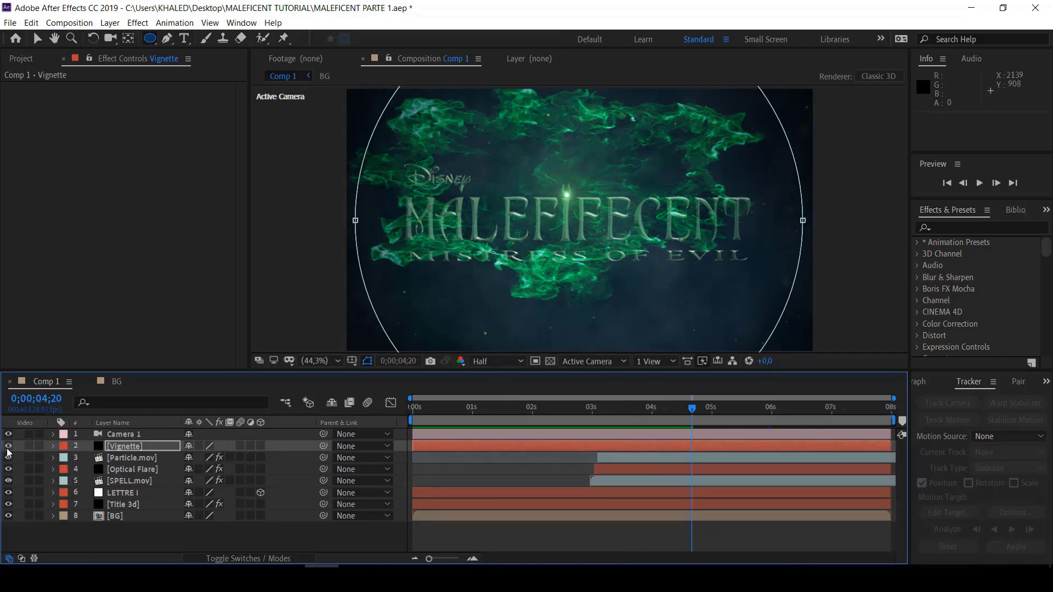
left_click(9, 446)
Hide Optical Flare, SPELL.mov, LETTRE I and BG, return to the start, and select Title 3d
left_click_drag(8, 470, 9, 481)
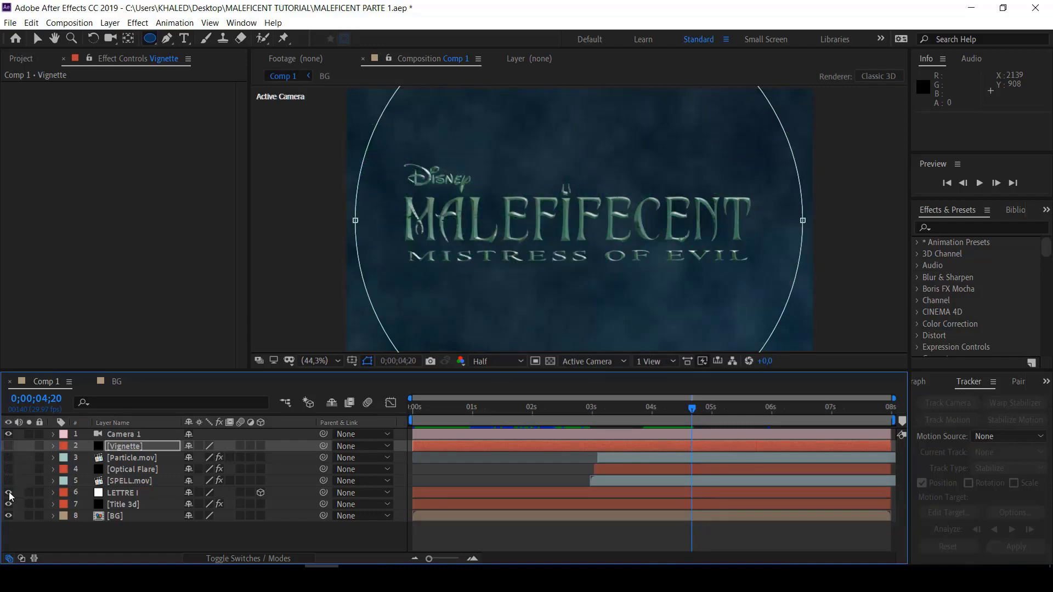
left_click(8, 492)
left_click_drag(692, 410, 420, 416)
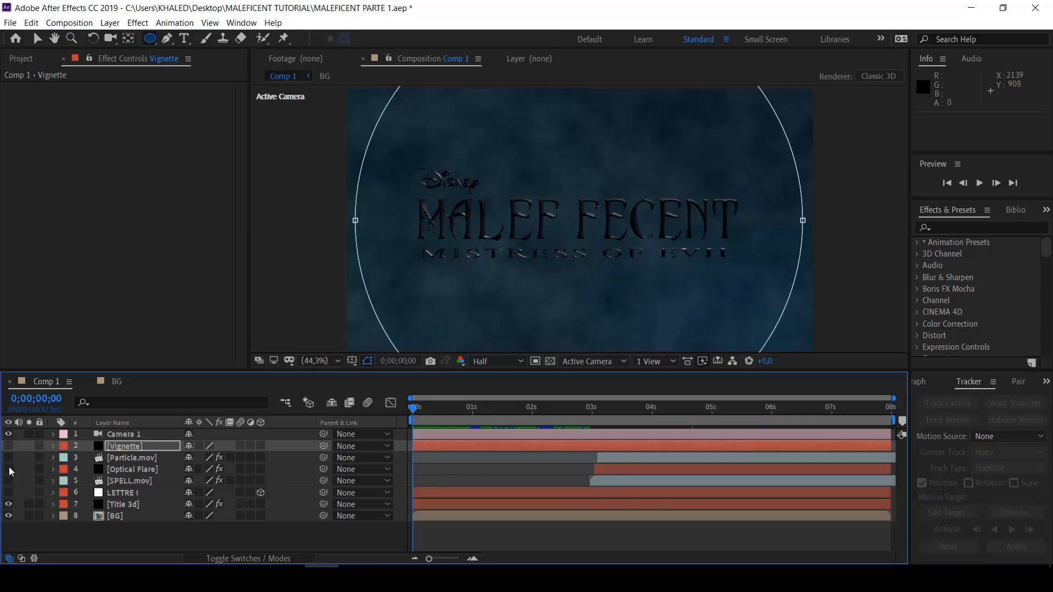
left_click(9, 516)
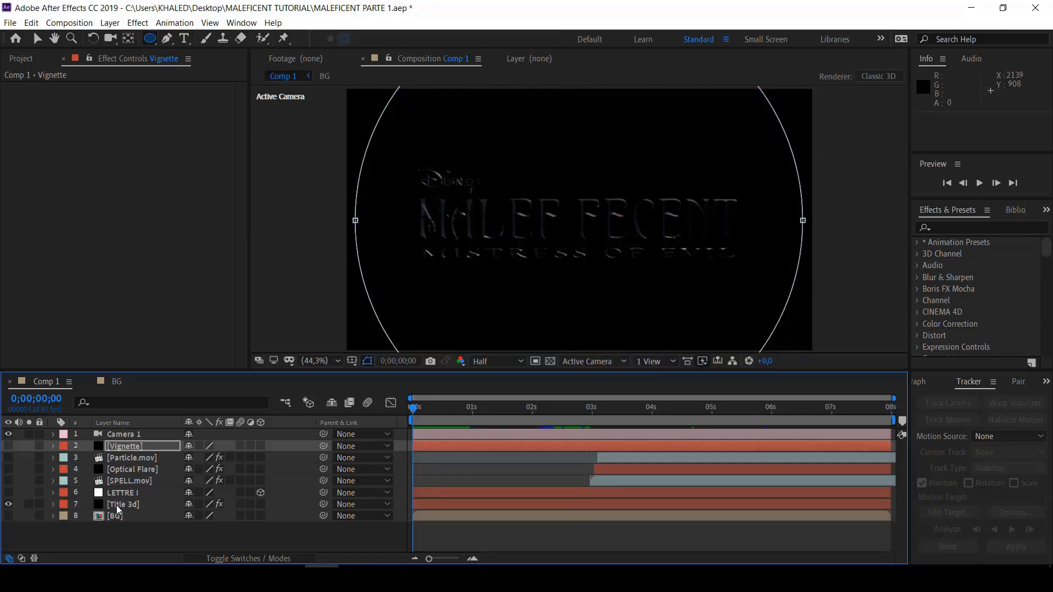
left_click(113, 505)
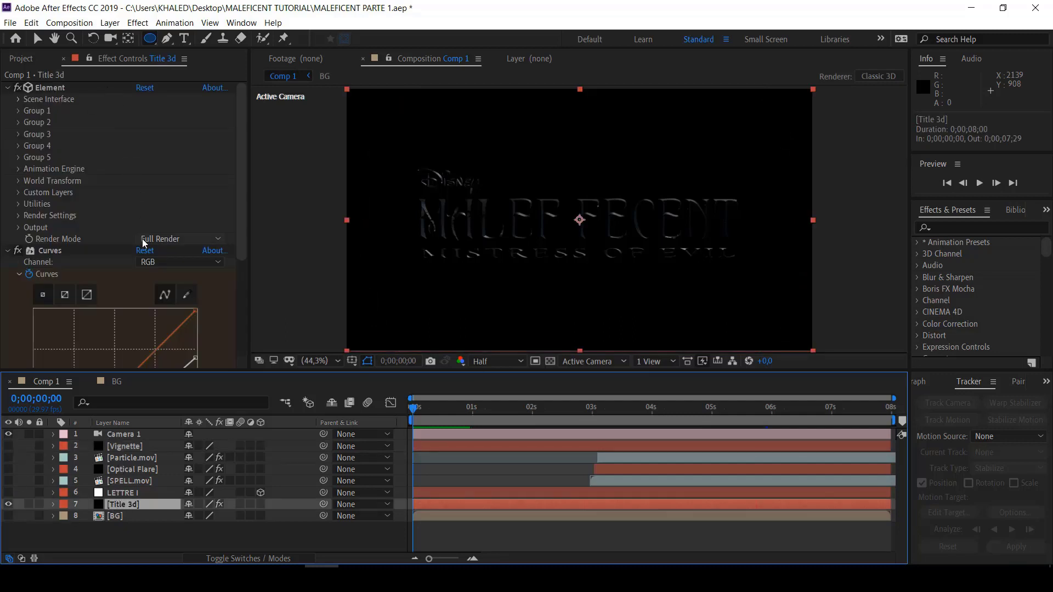
left_click(18, 101)
In Element 3D Scene Setup, hide MALEFICENT and MISTRESS OF EVIL, select Group Folder, and confirm
left_click(60, 117)
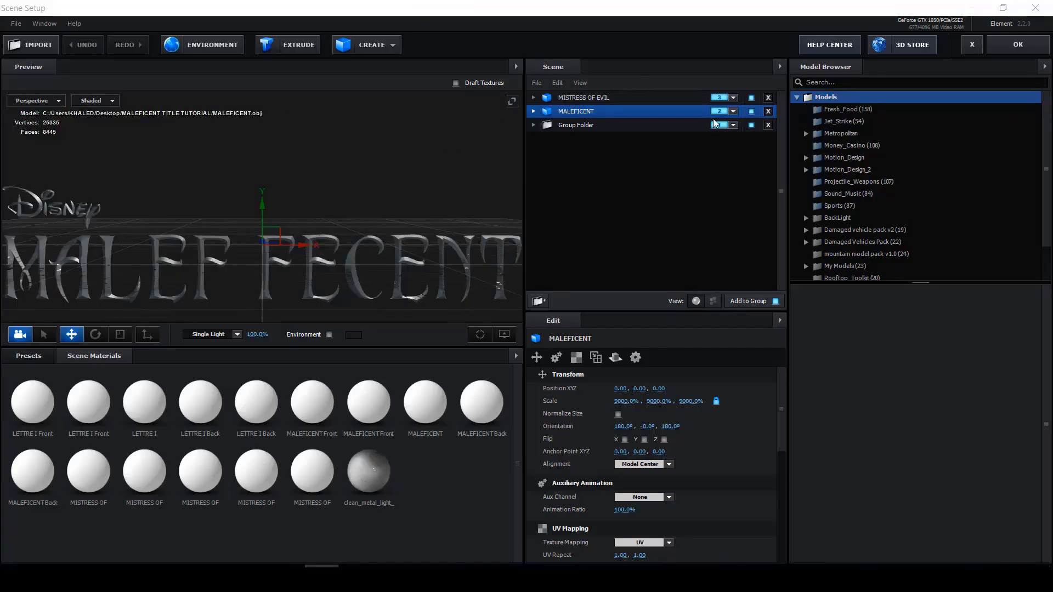
left_click(751, 126)
left_click(750, 112)
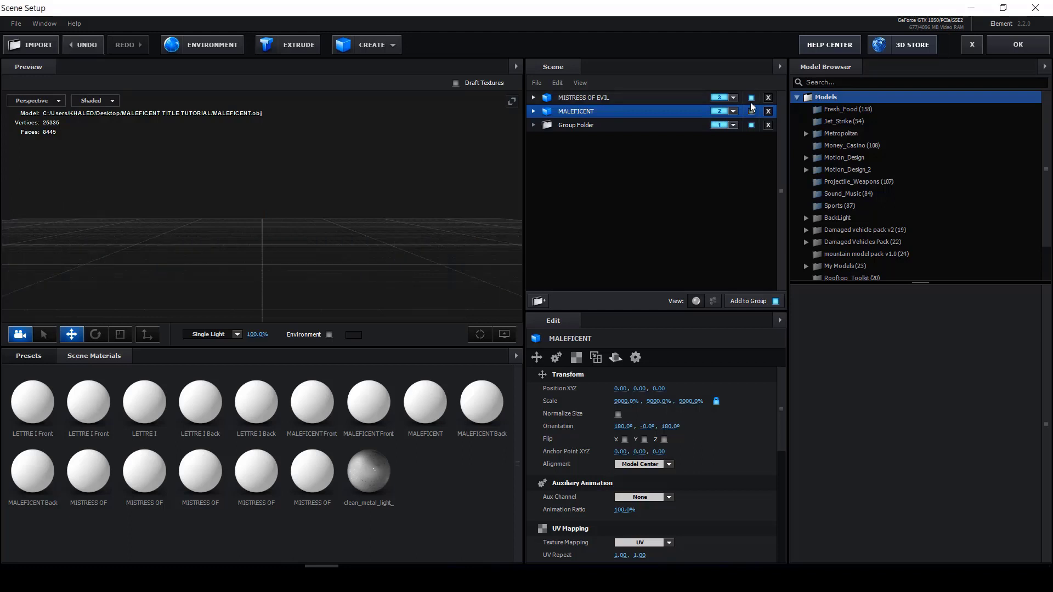
left_click(750, 99)
left_click(590, 126)
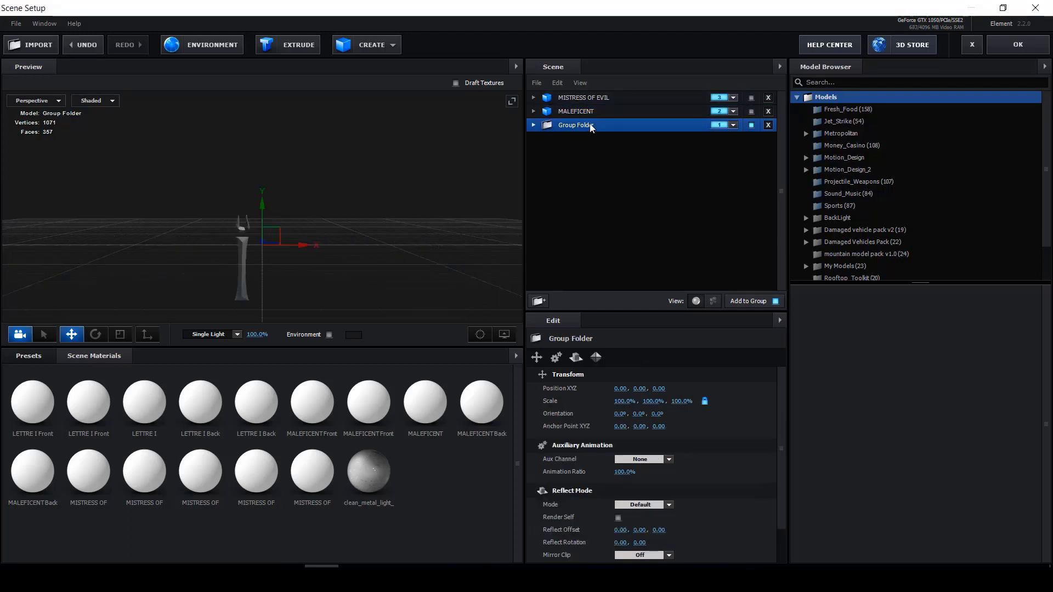
left_click(1008, 45)
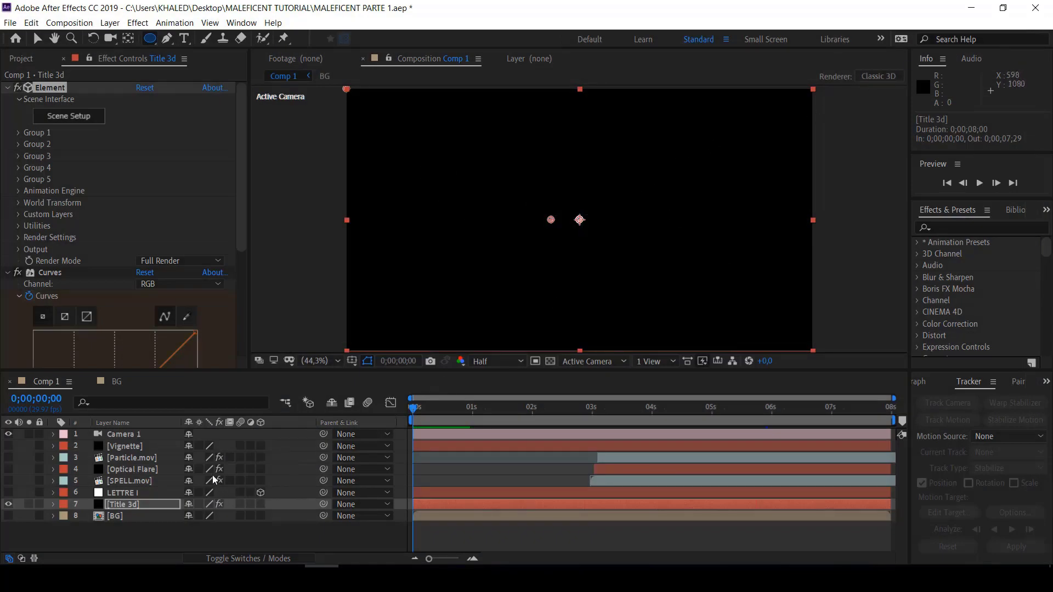
Show the transparency grid, scrub to about 1;24, and add Comp 1 to the Render Queue
left_click(551, 362)
left_click_drag(420, 409, 552, 415)
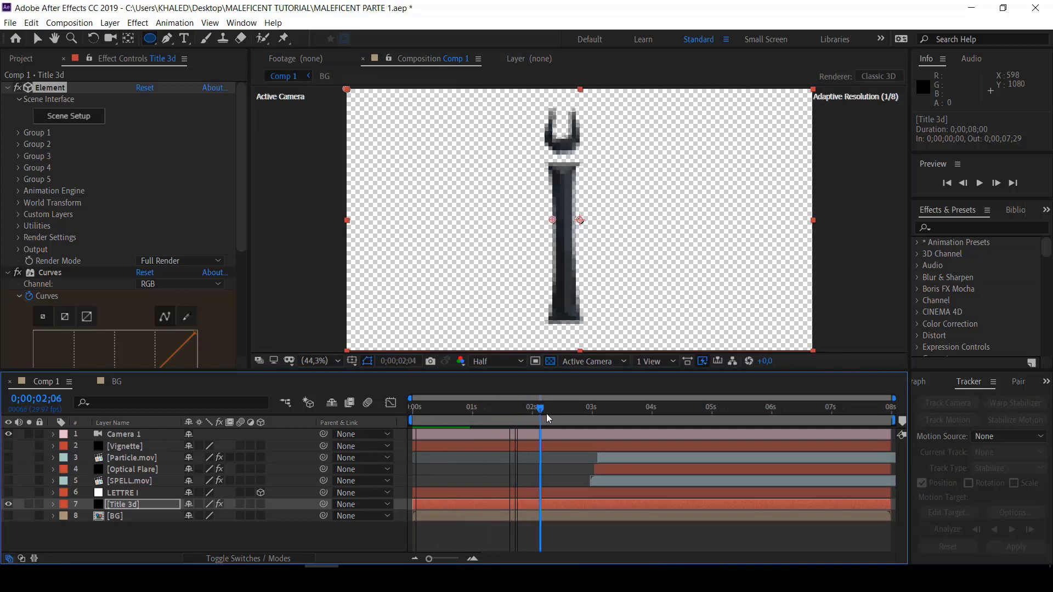
left_click(68, 24)
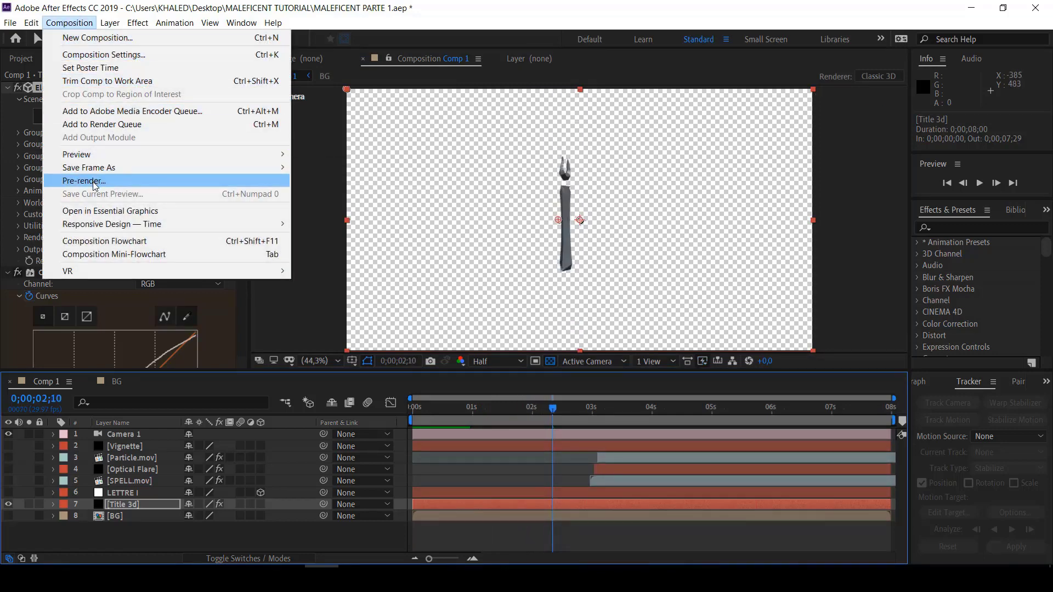
left_click(111, 125)
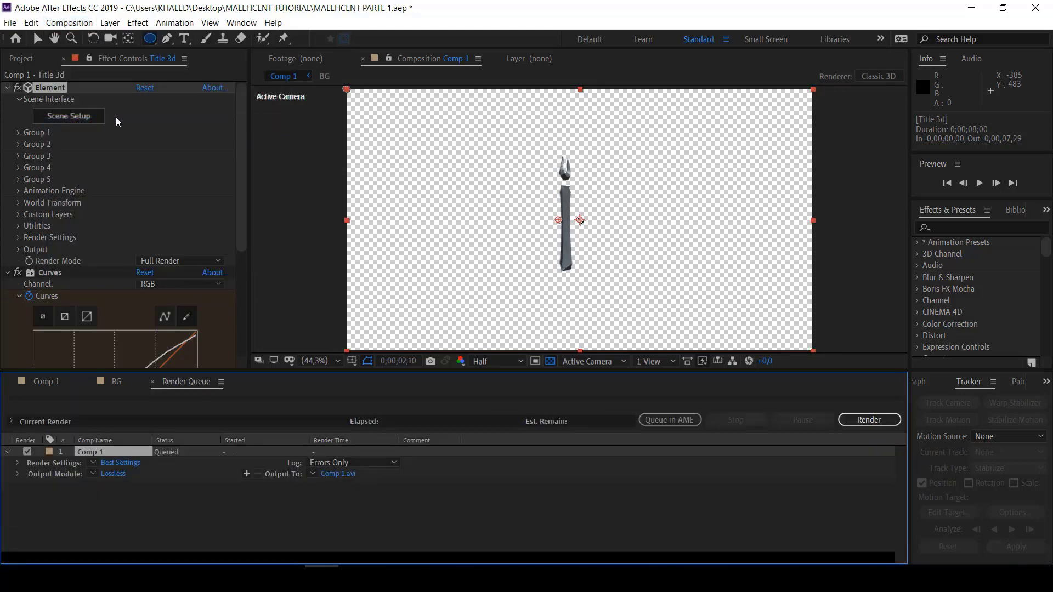
Set the output module to QuickTime format with RGB + Alpha channels
left_click(123, 475)
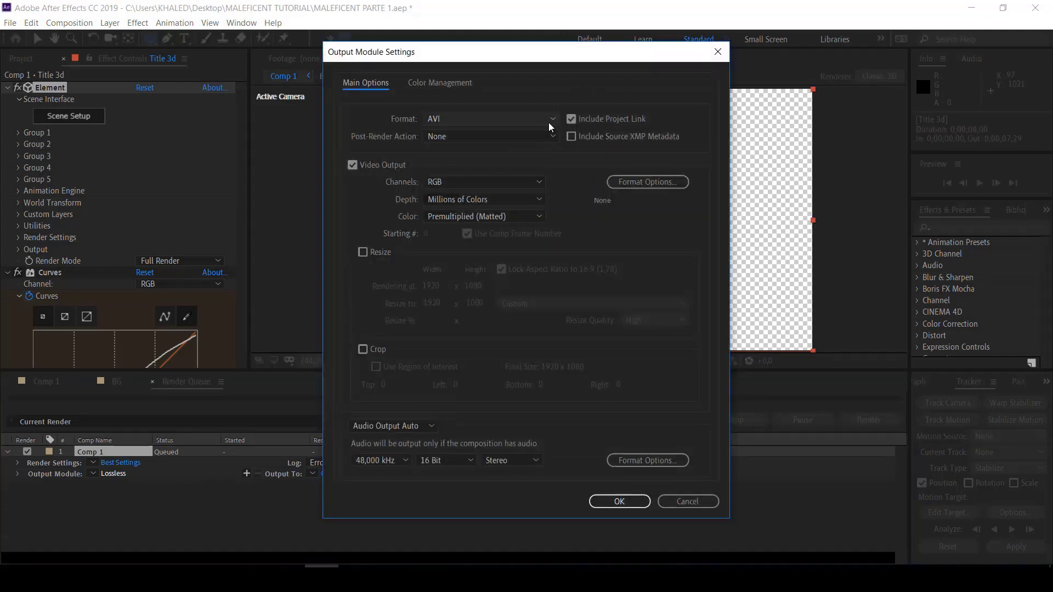
left_click(549, 124)
left_click(469, 268)
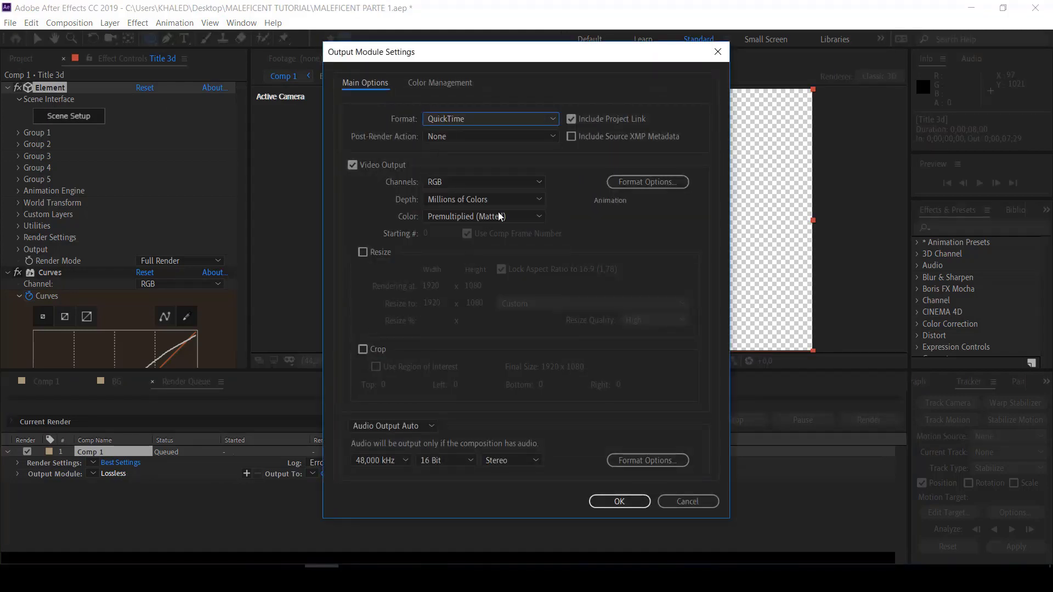
left_click(535, 186)
left_click(469, 226)
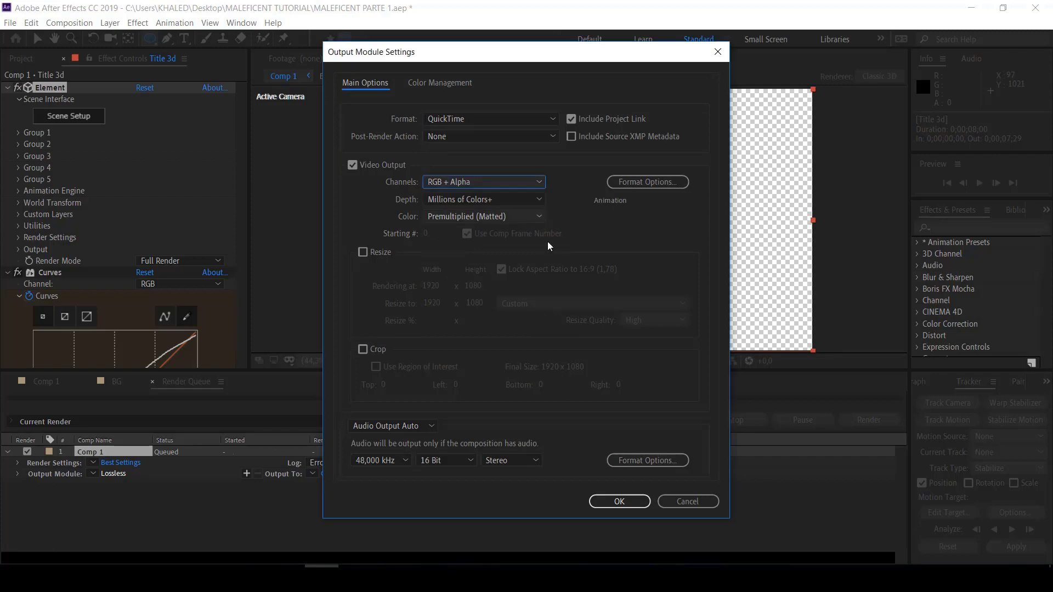
left_click(620, 502)
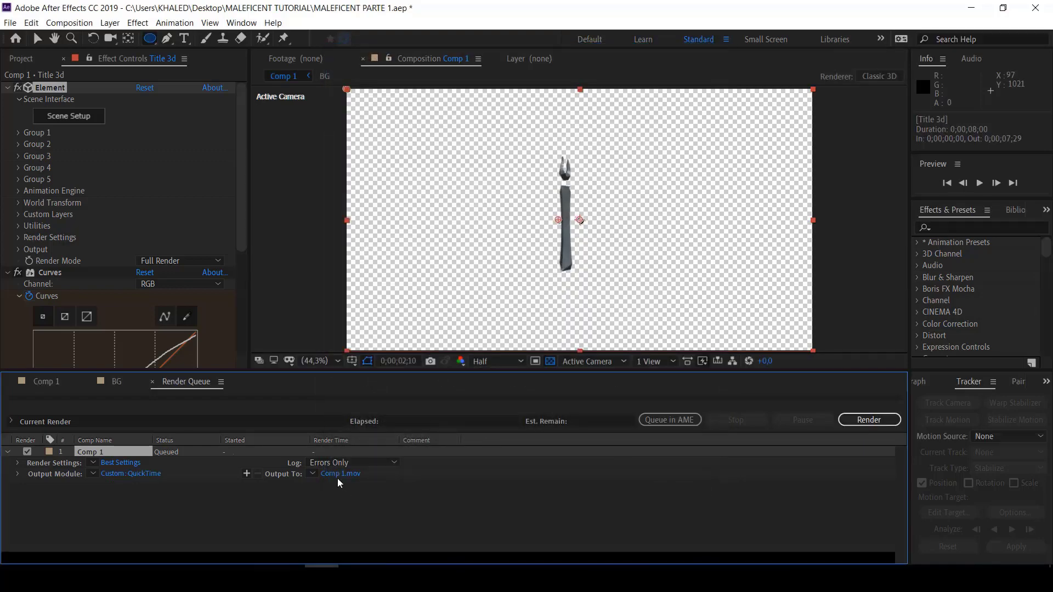
Set the output file name to Lettre i.mov
left_click(340, 475)
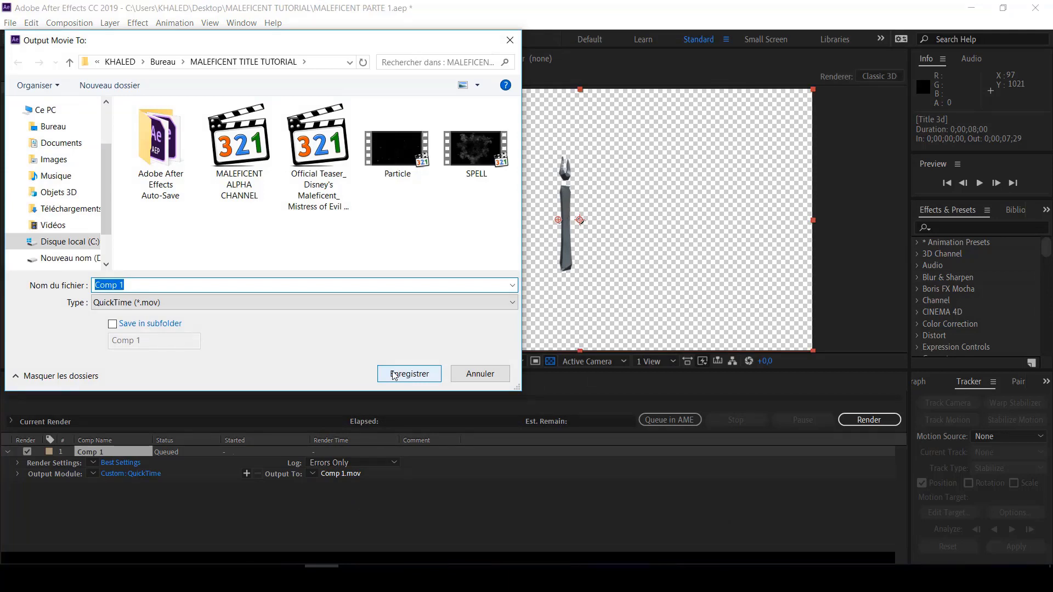
type("Lettre i")
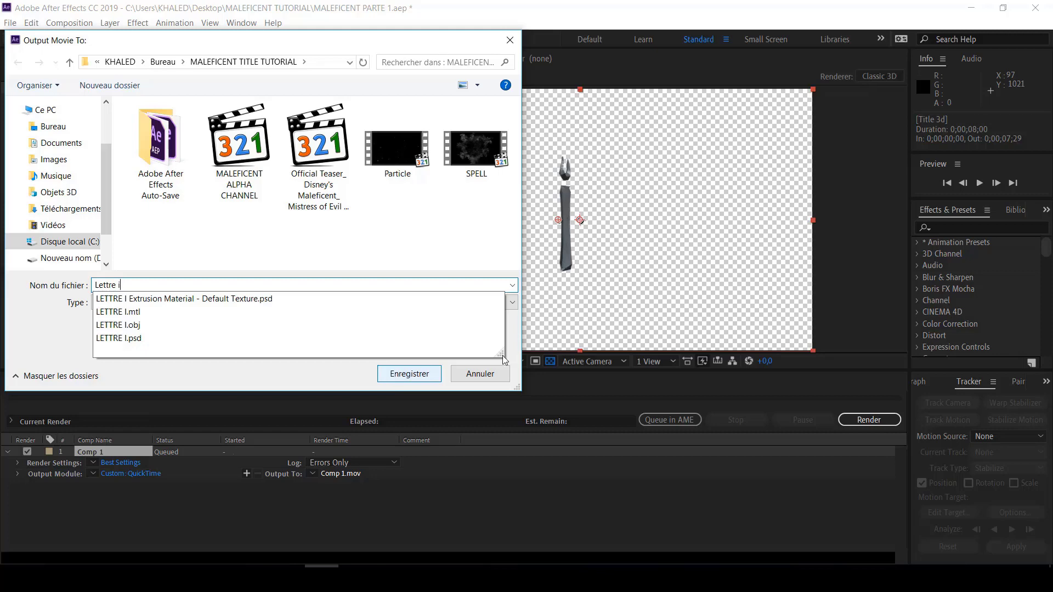
left_click(420, 378)
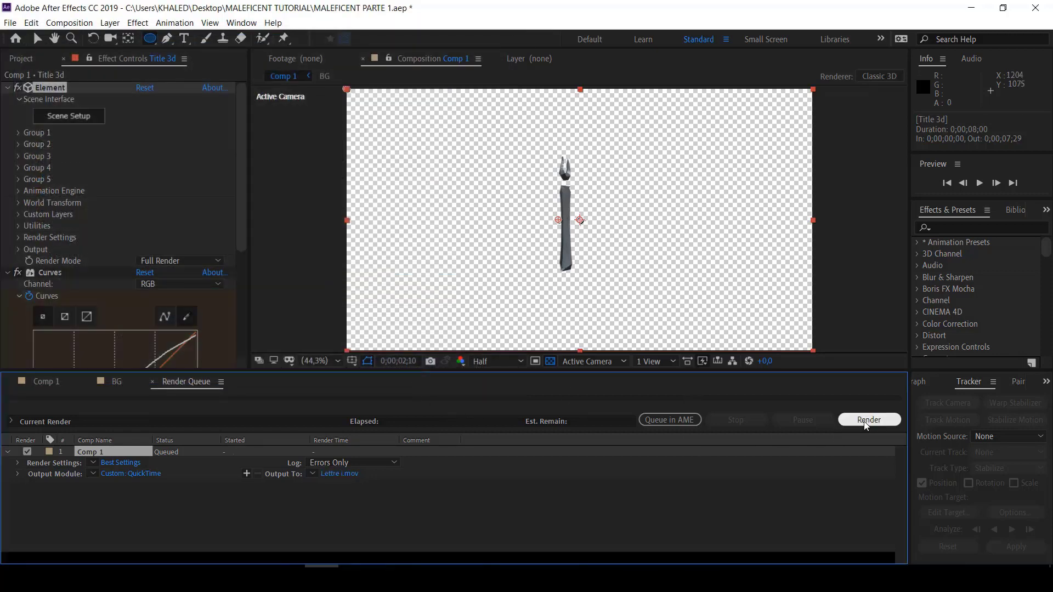
Render Lettre i.mov, close the Render Queue and return to the Comp 1 timeline
left_click(866, 420)
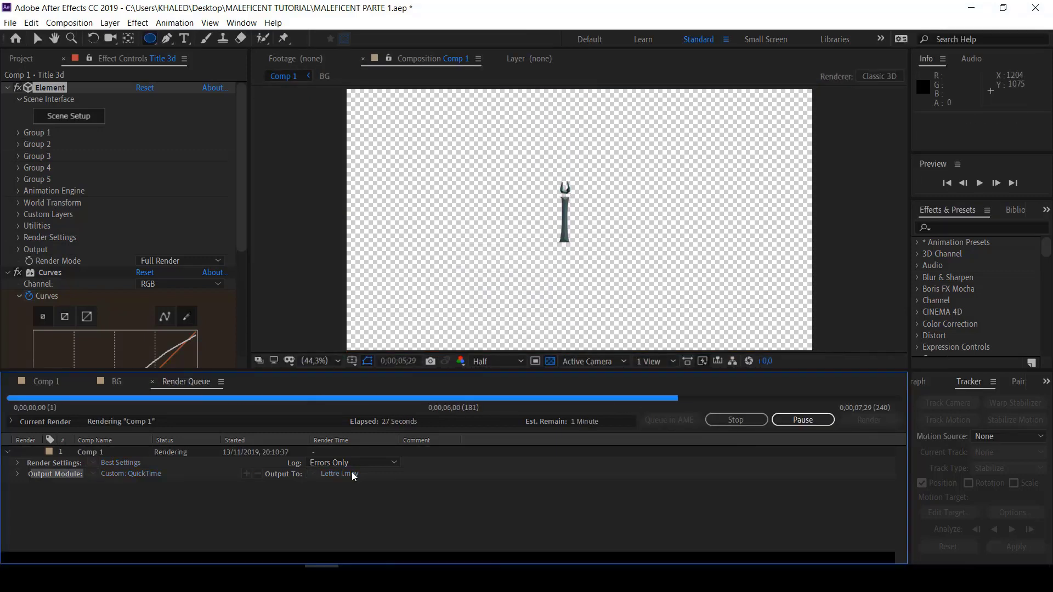
left_click(152, 383)
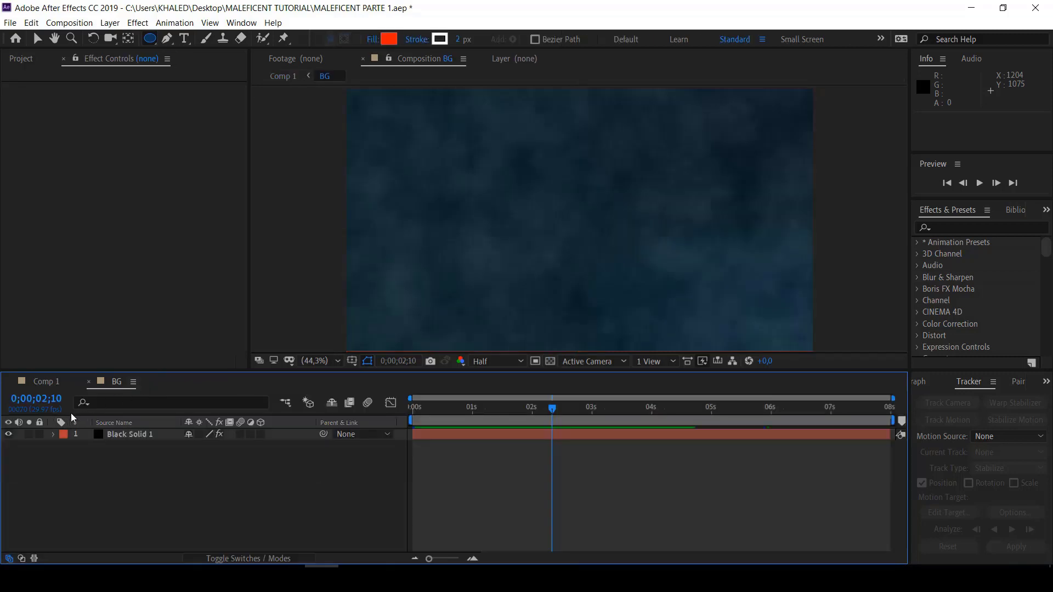
left_click(46, 382)
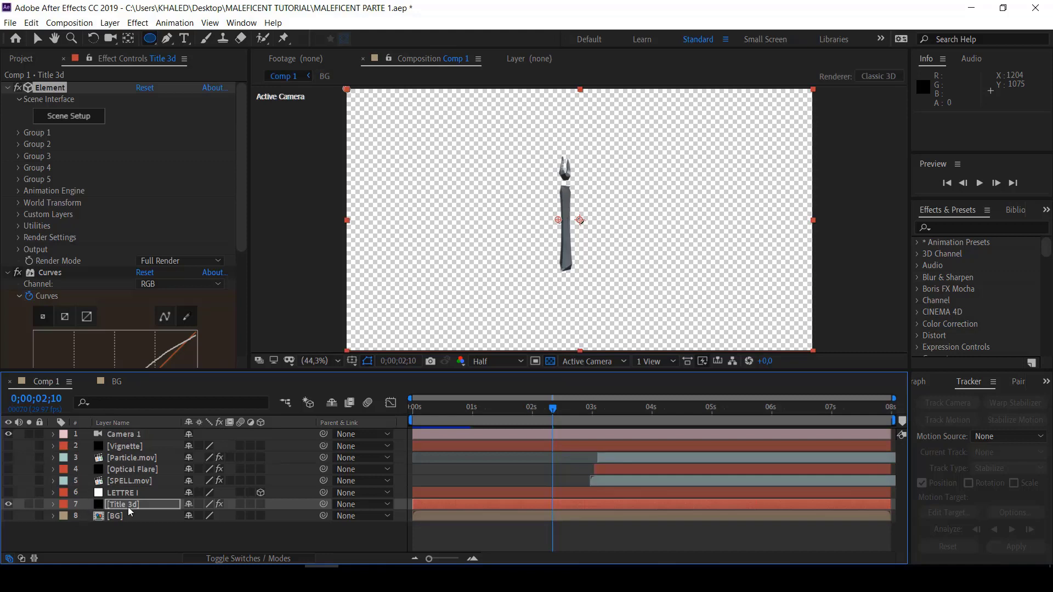
In Element 3D Scene Setup, hide the Group Folder model, show MALEFICENT, and confirm
left_click(70, 117)
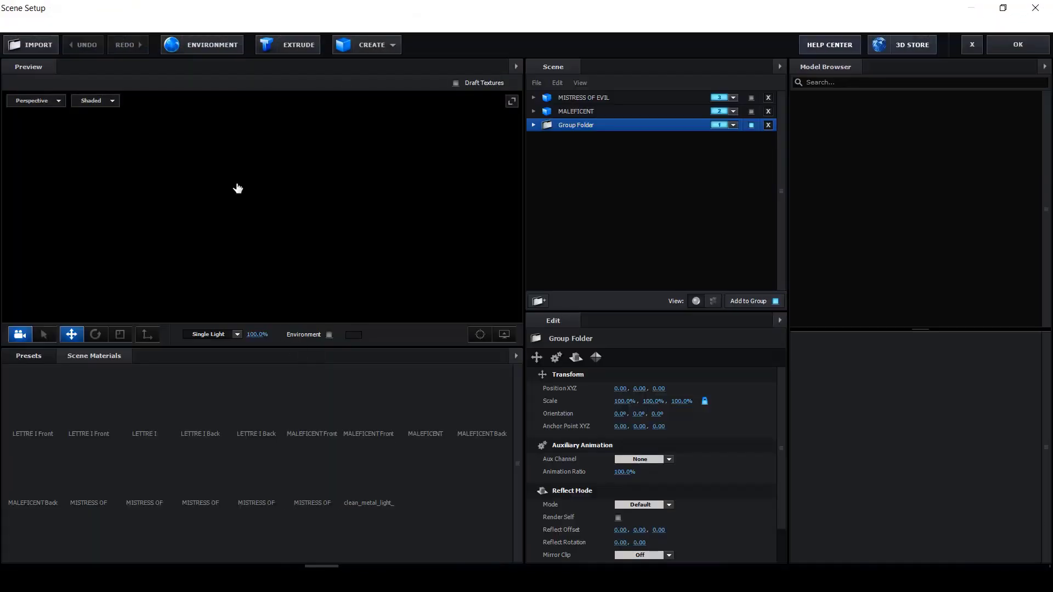
left_click(750, 126)
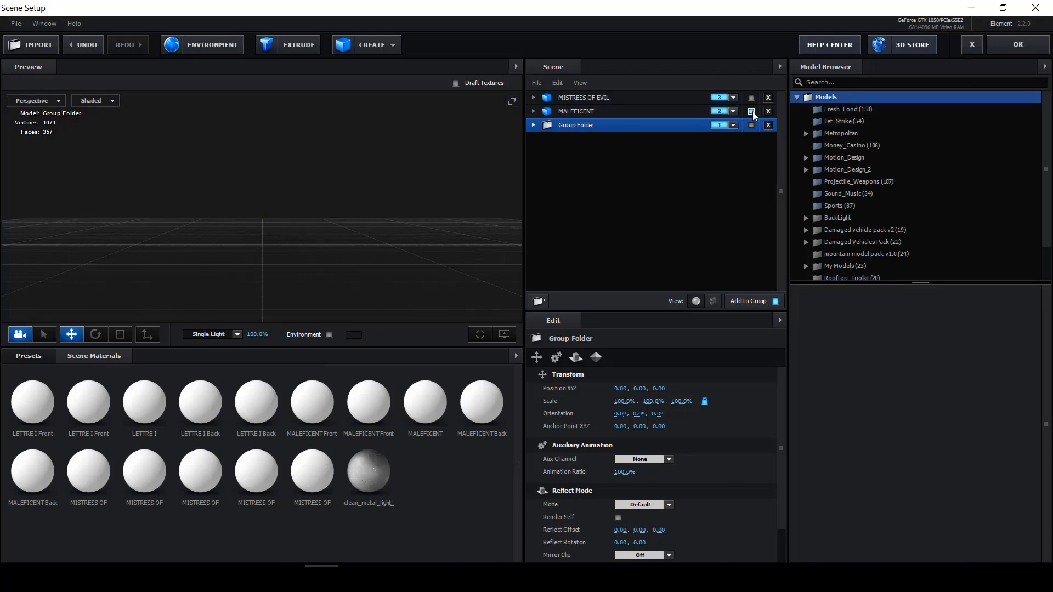
left_click(602, 111)
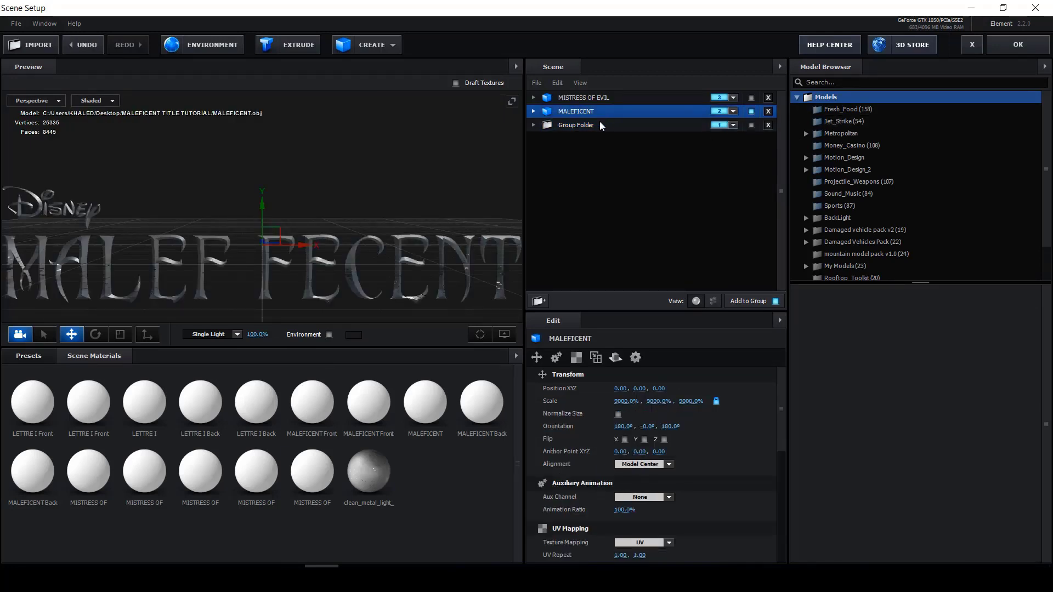
left_click(1011, 45)
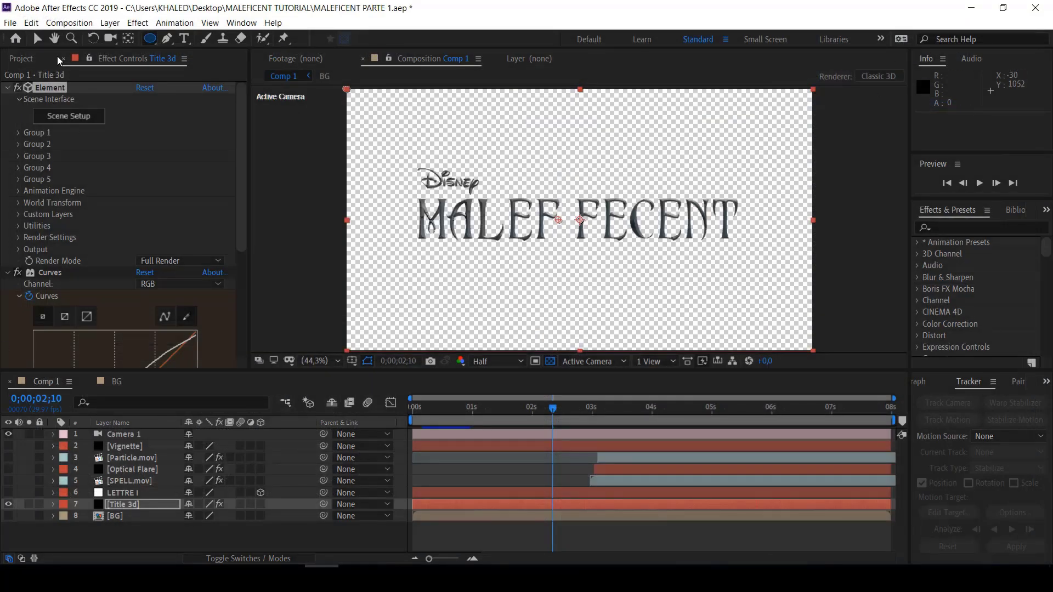
Queue Comp 1 again with QuickTime output and RGB + Alpha channels
left_click(69, 22)
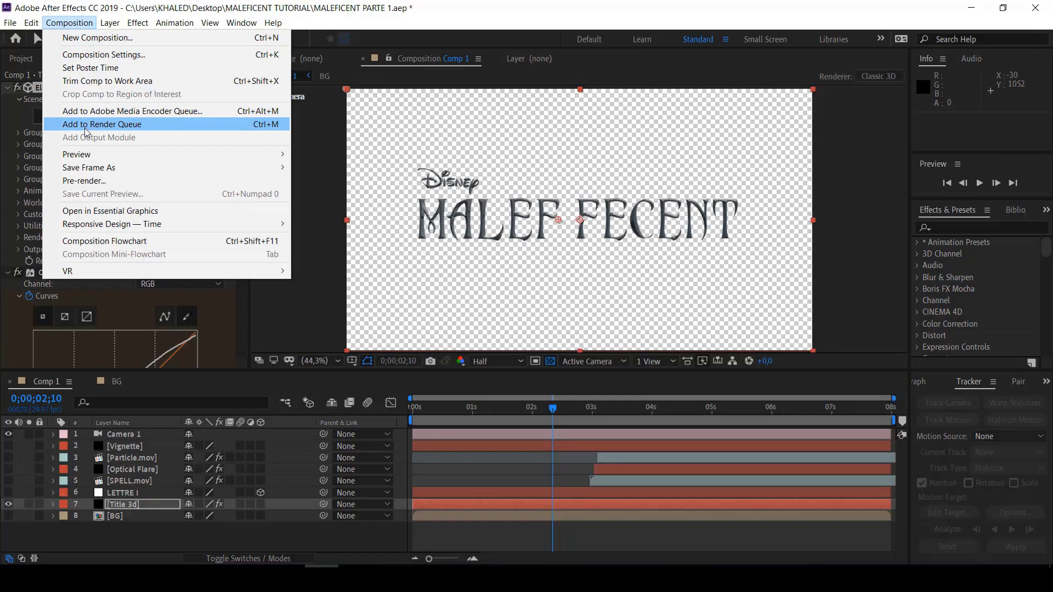
left_click(85, 125)
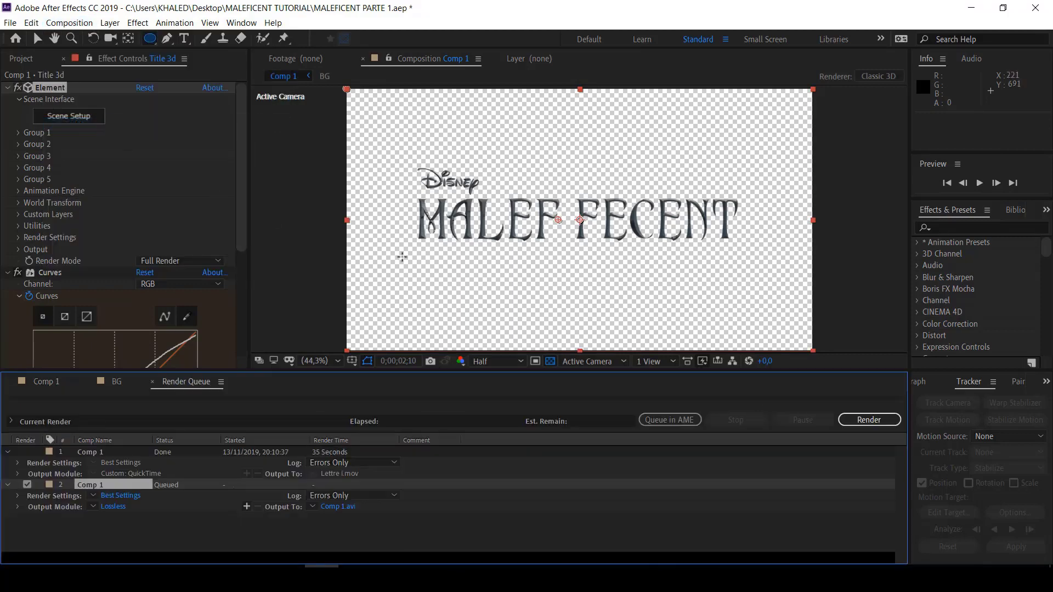
left_click(113, 506)
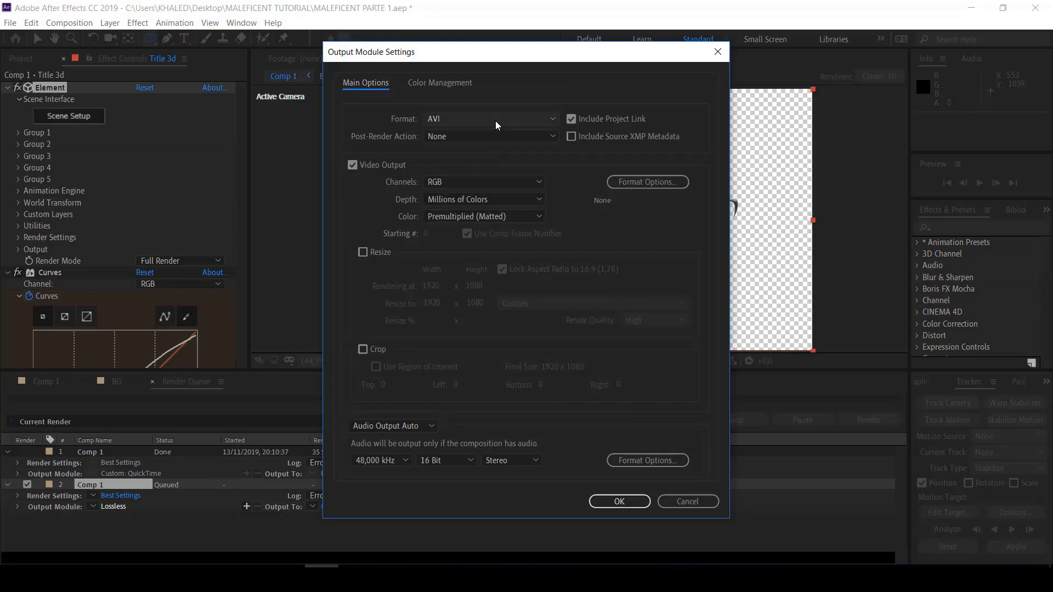
left_click(495, 121)
left_click(465, 266)
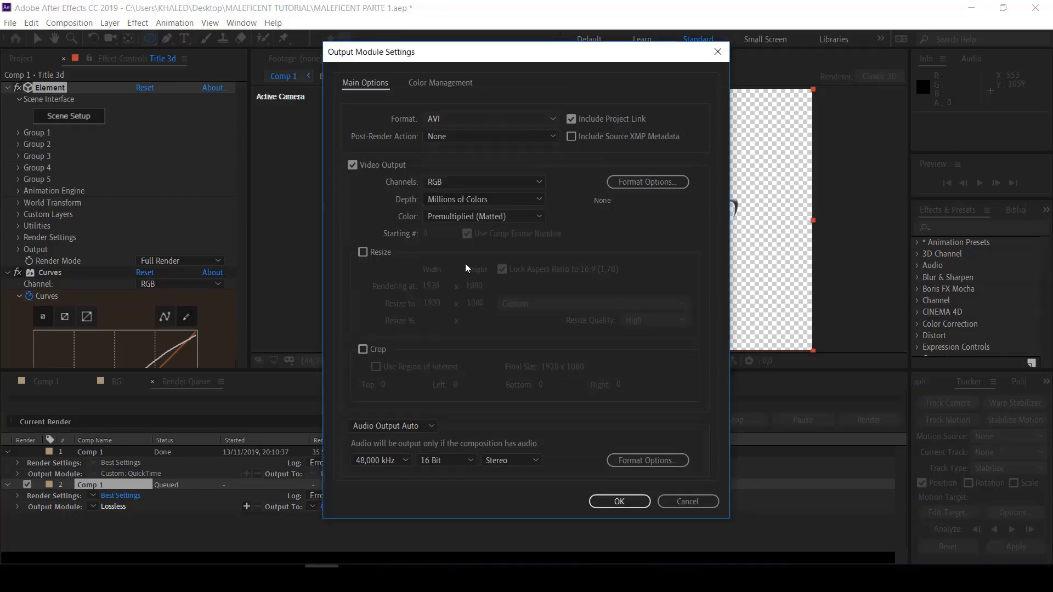
left_click(537, 182)
left_click(472, 227)
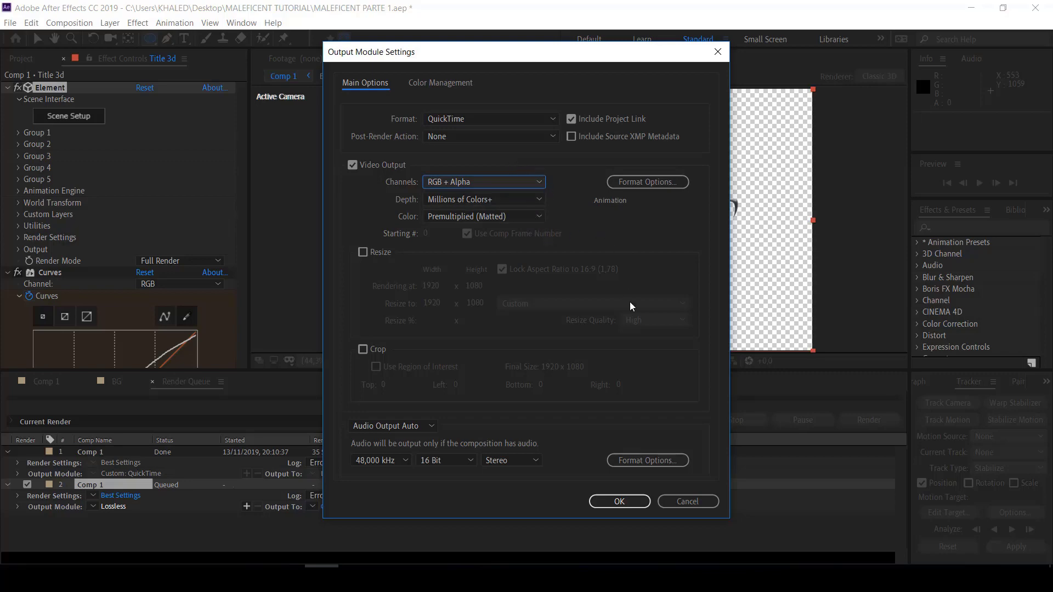
left_click(621, 502)
Render the output as MALEFICENT.mov and close the Render Queue
left_click(337, 507)
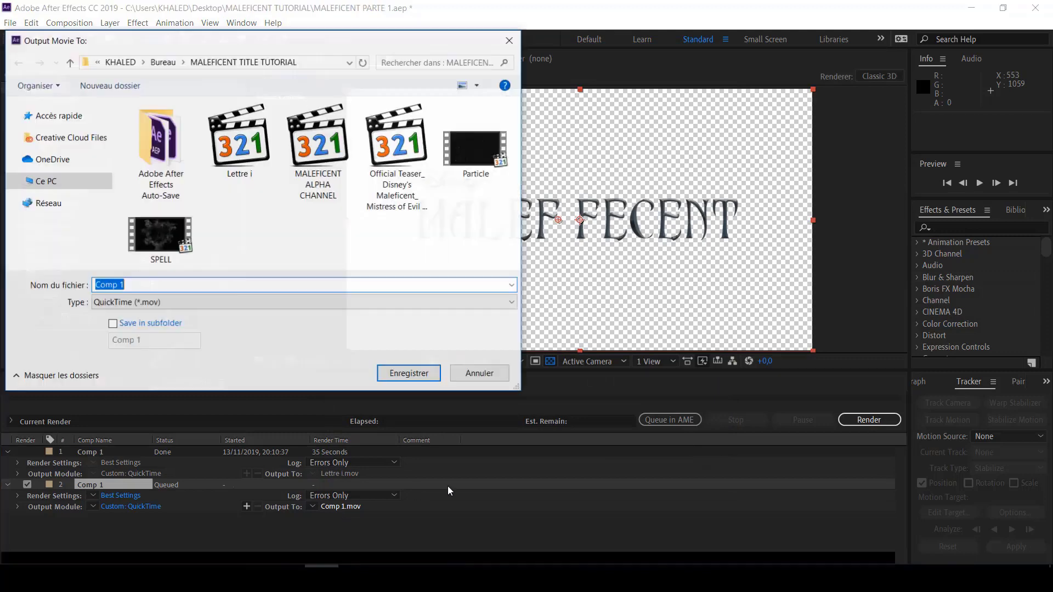
type("M")
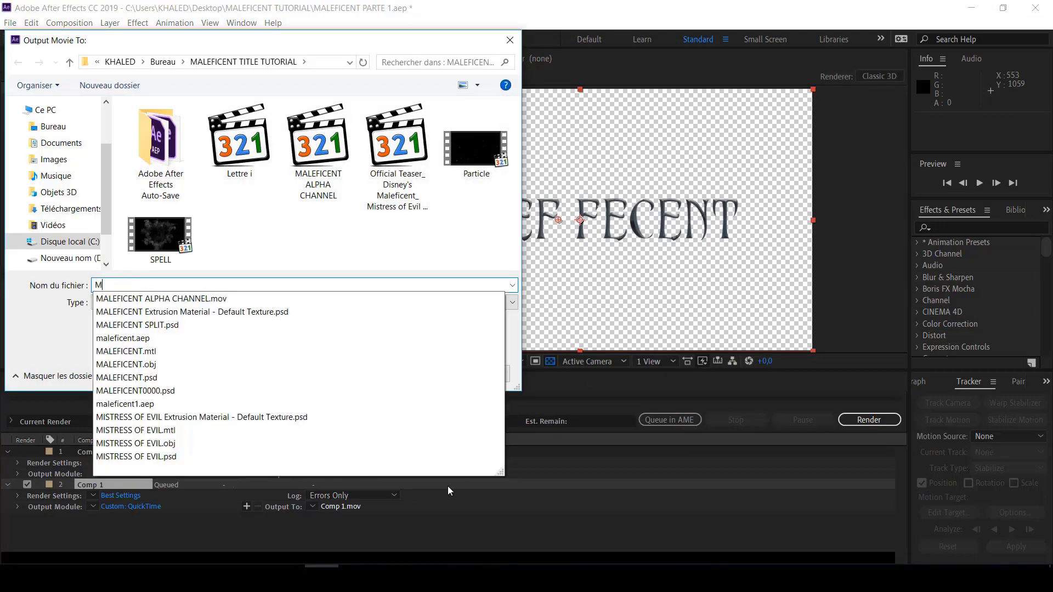
type("ALEFI")
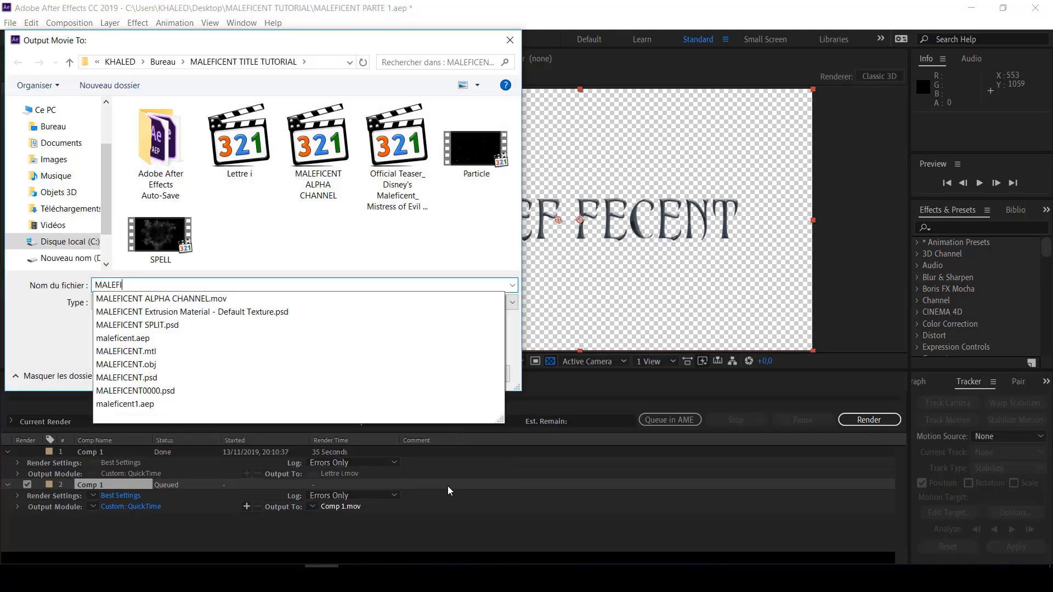
type("CENT")
left_click(512, 243)
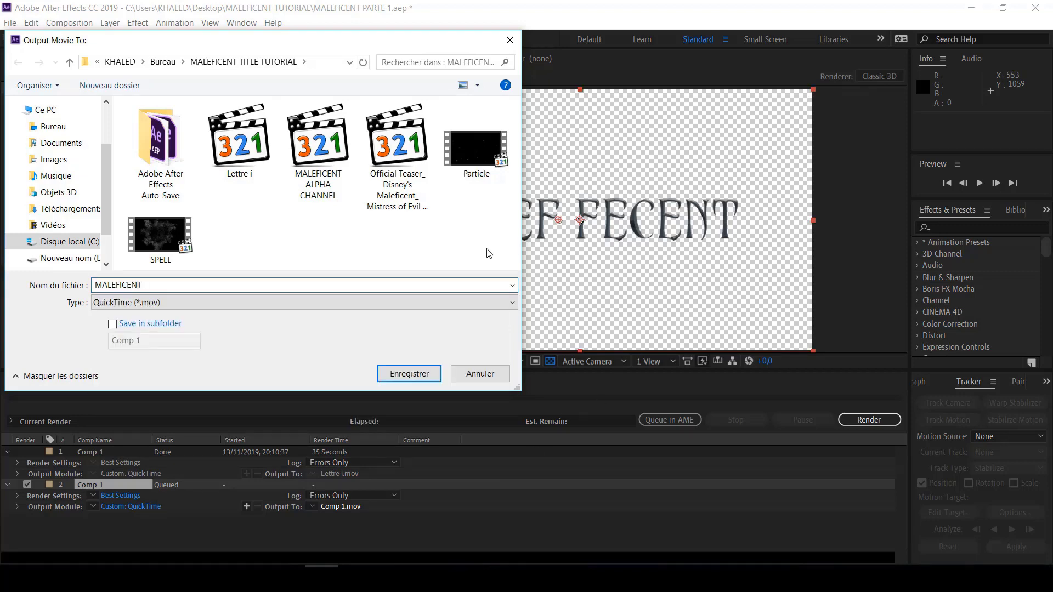
left_click(412, 378)
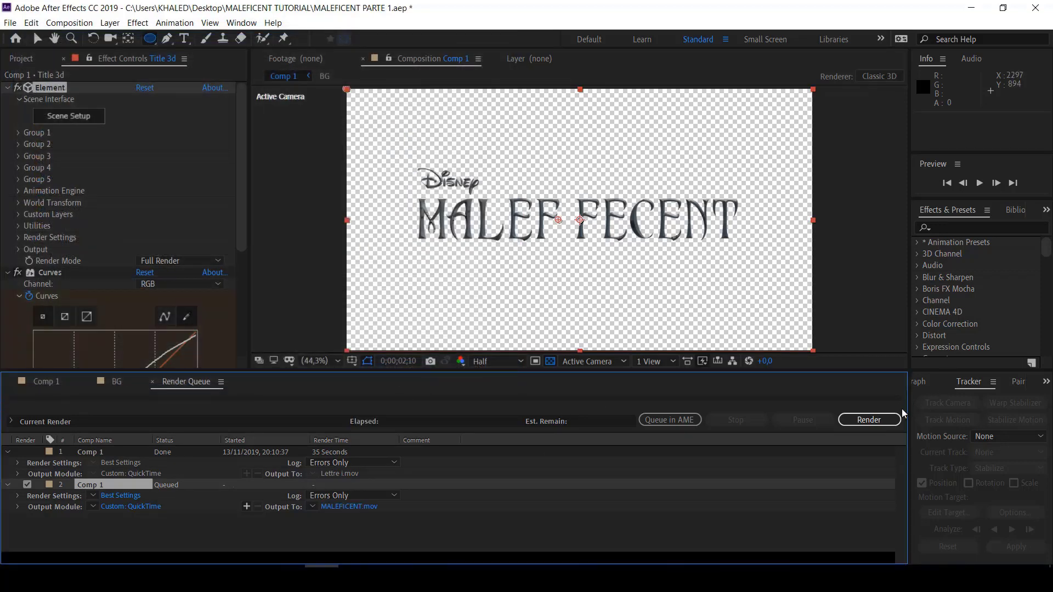
left_click(868, 420)
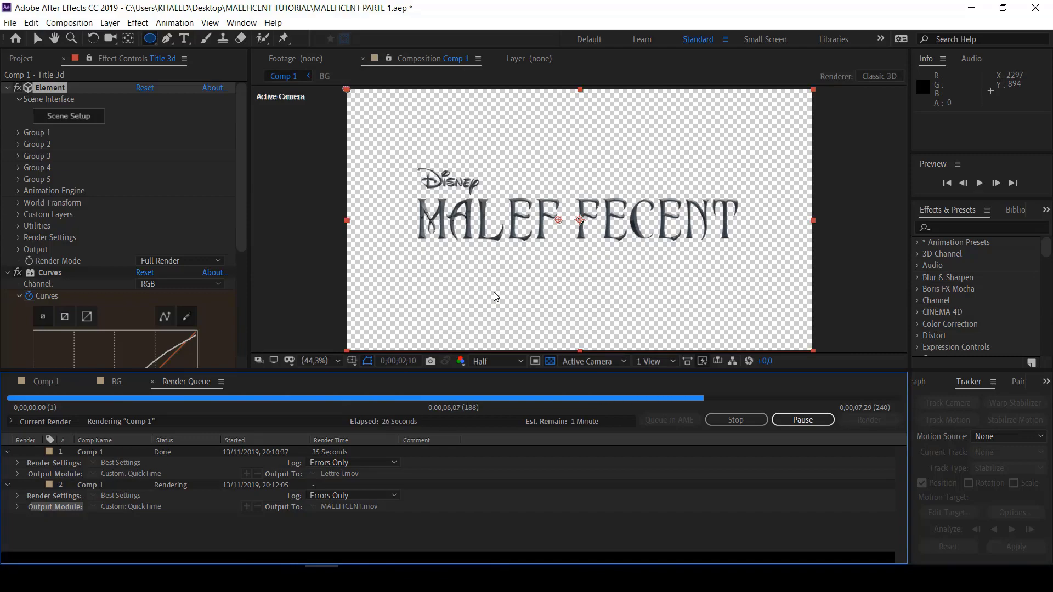
left_click(153, 382)
Switch the Element 3D scene to the MISTRESS OF EVIL model and re-enable view refreshing
left_click(69, 115)
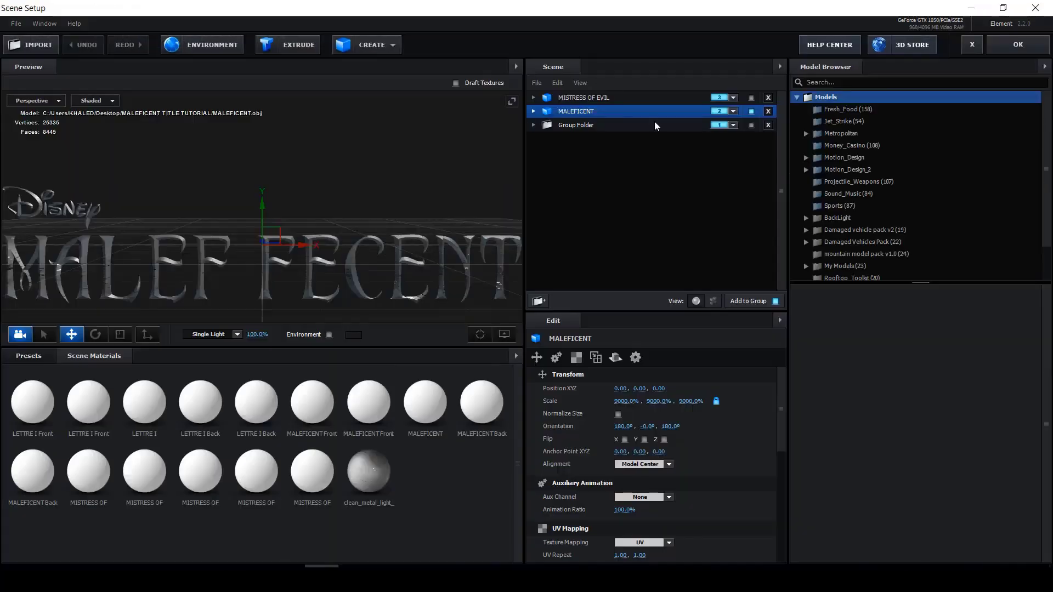
left_click(658, 98)
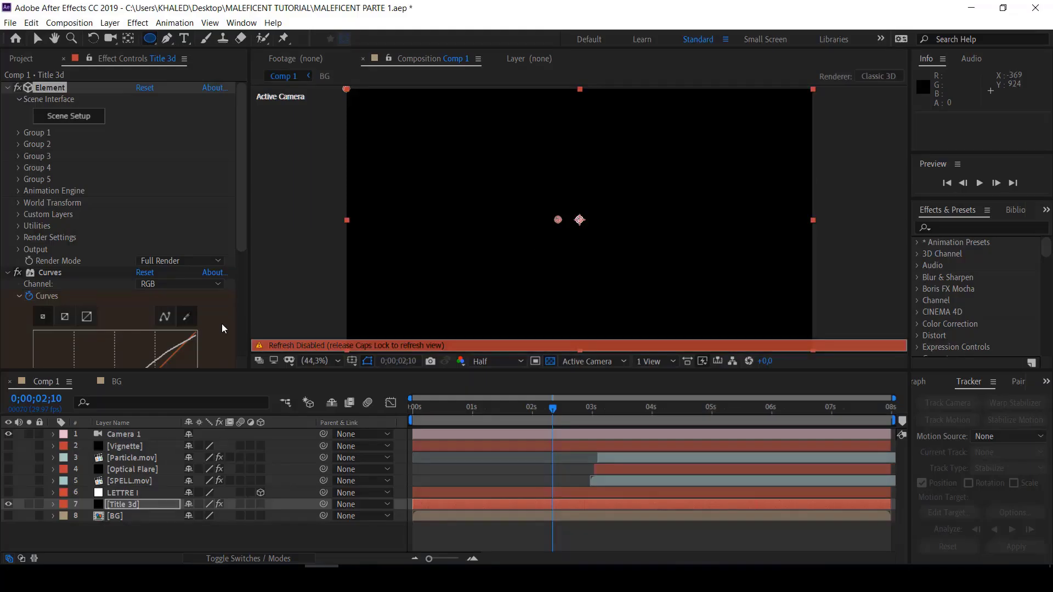
key("Caps_Lock")
Queue Comp 1 once more with QuickTime output and RGB + Alpha channels
left_click(69, 22)
left_click(88, 109)
left_click(113, 540)
left_click(490, 119)
left_click(467, 270)
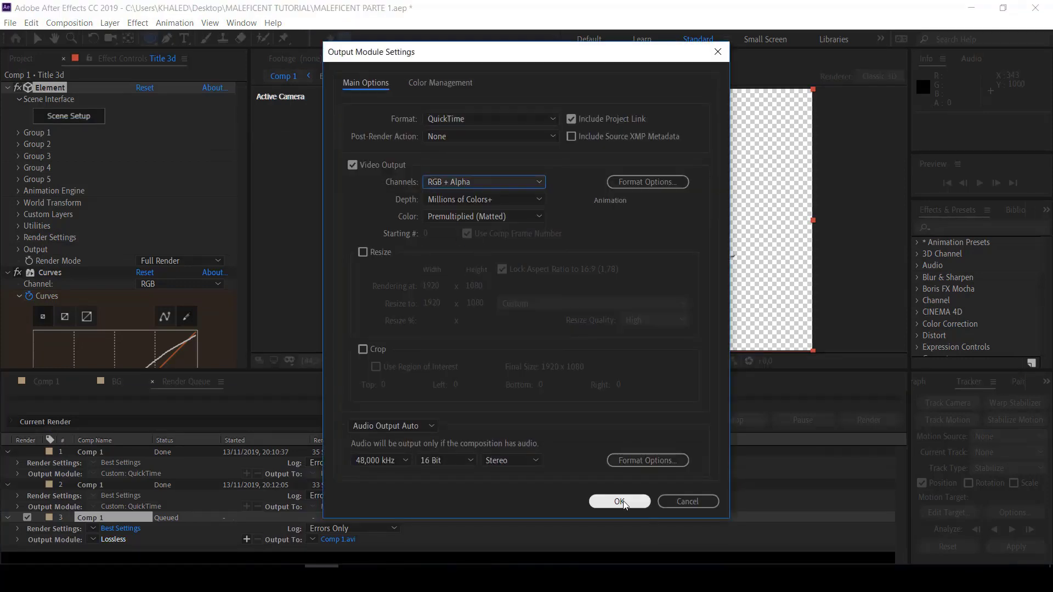
left_click(619, 502)
left_click(338, 540)
Save the render as Mistress of evil.mov, close the Render Queue, and show the Project panel
type("Mistress of  evil")
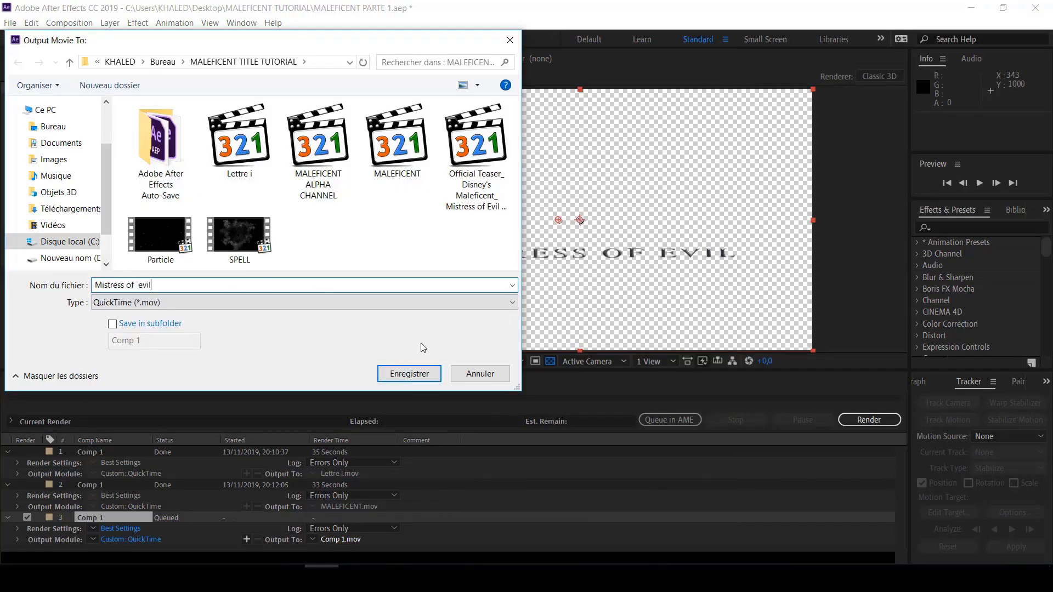
left_click(409, 374)
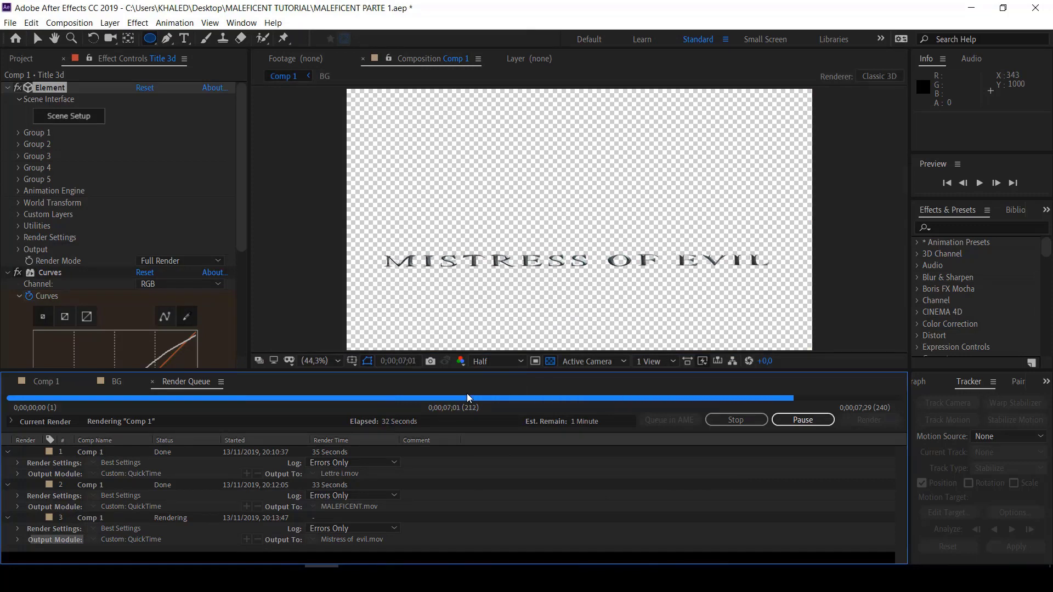
left_click(153, 382)
left_click(21, 58)
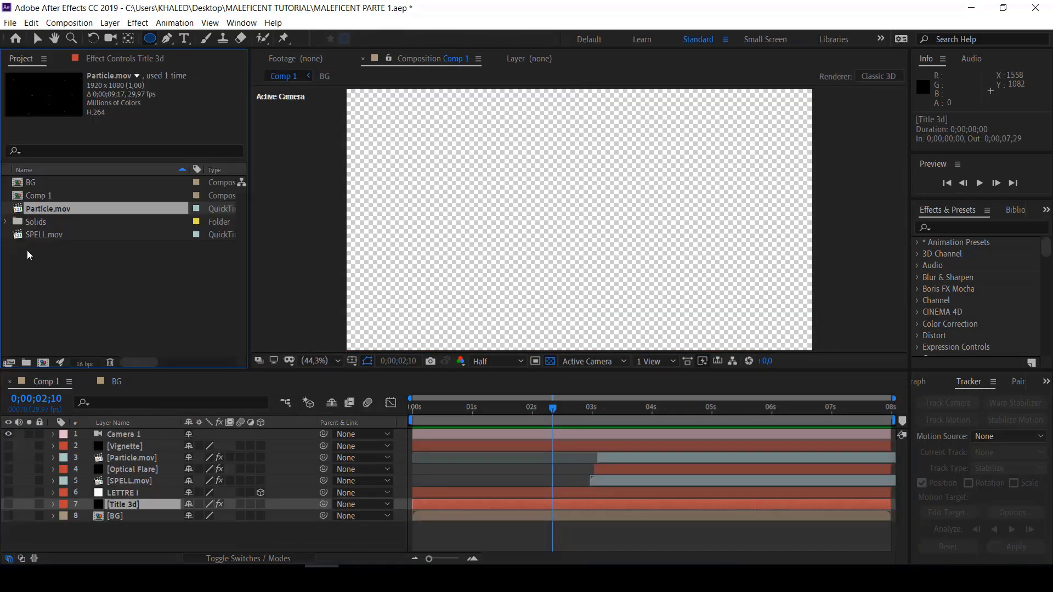
Import Lettre i.mov, MALEFICENT.mov and Mistress of evil.mov together via Import > File
right_click(28, 250)
mouse_move(57, 310)
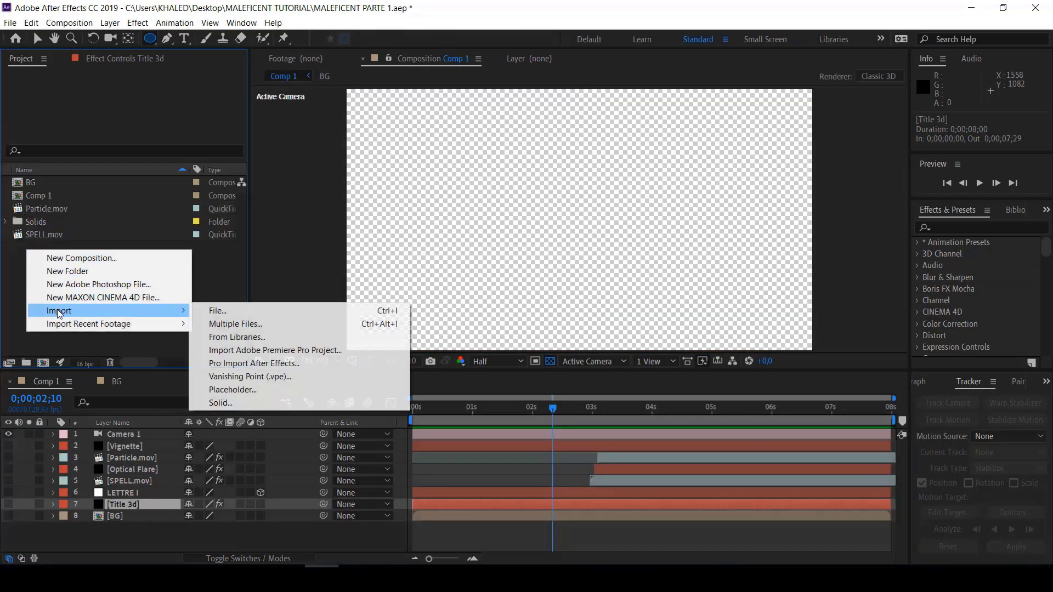
left_click(226, 310)
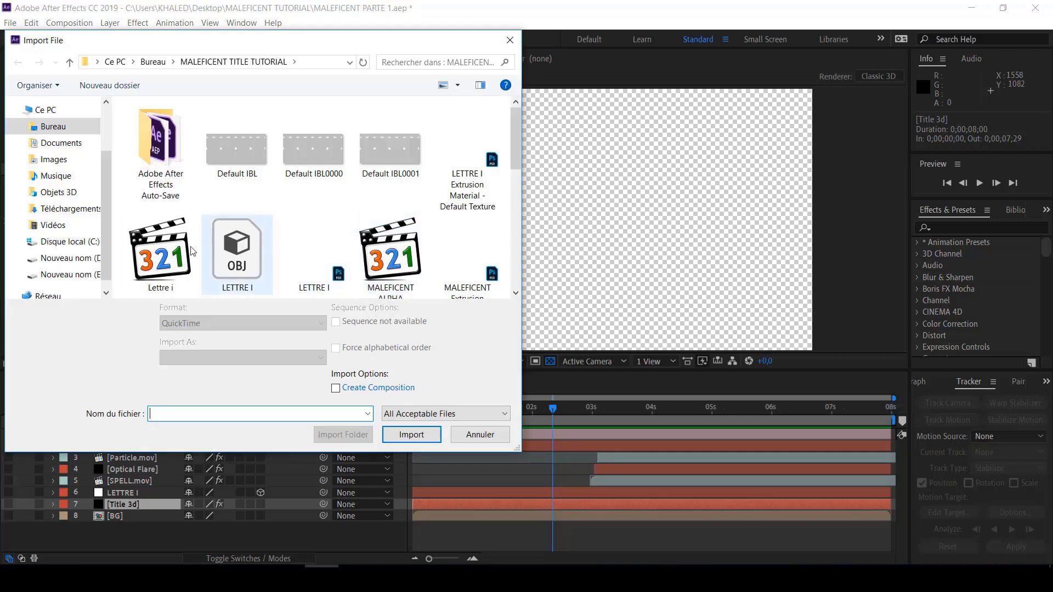
left_click(189, 251)
scroll(181, 250, "down", 1)
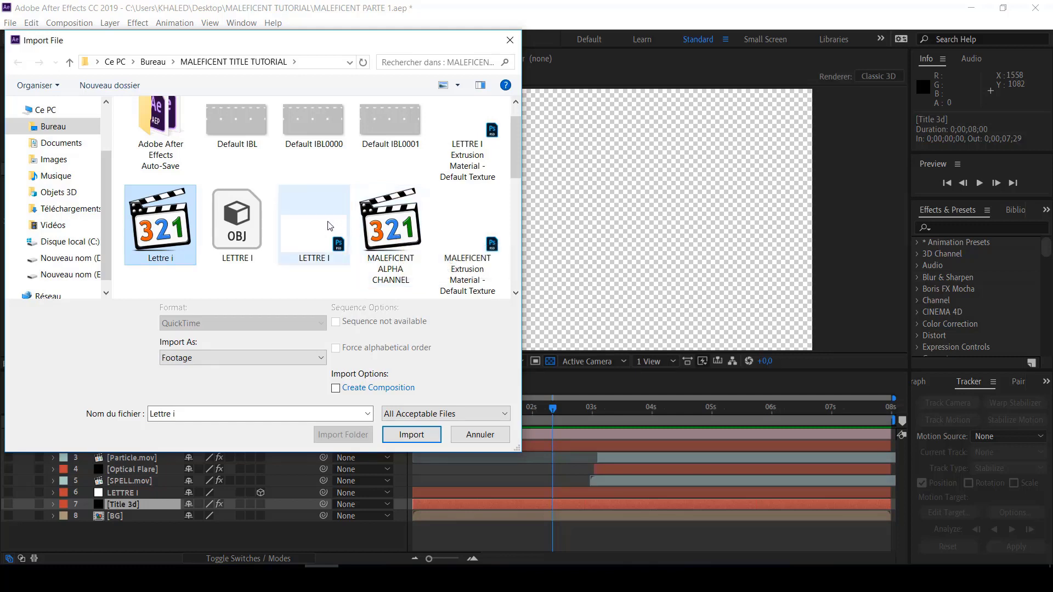
scroll(329, 226, "down", 3)
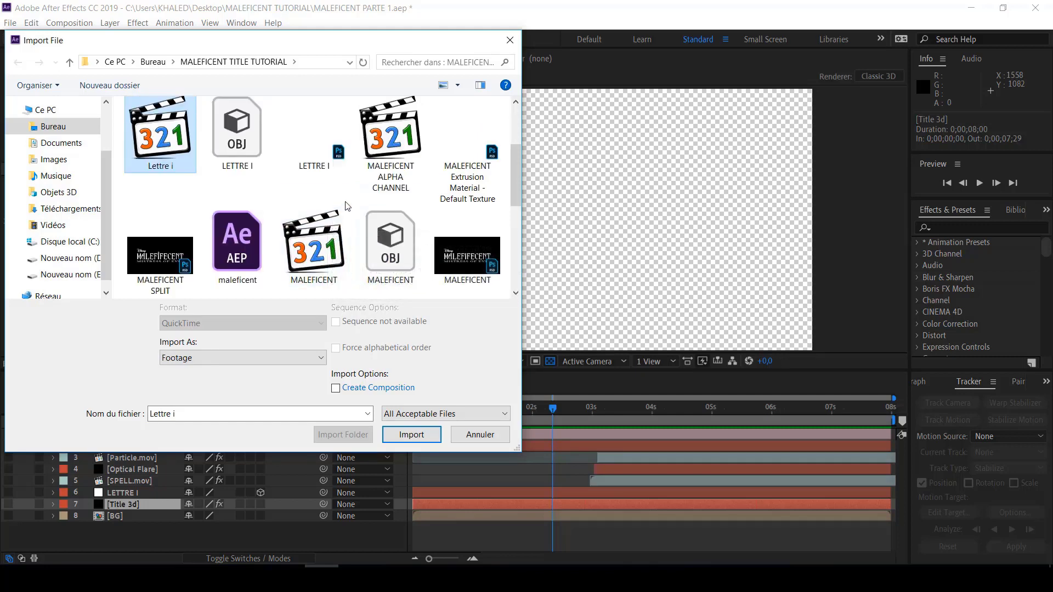
scroll(347, 206, "down", 3)
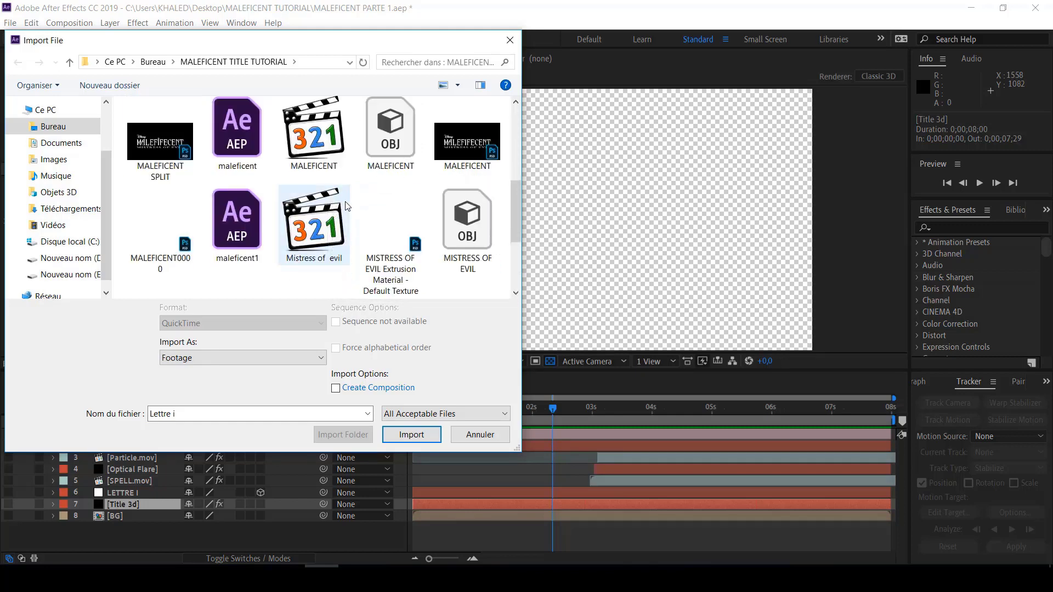
left_click(324, 150, "ctrl")
left_click(311, 231, "ctrl")
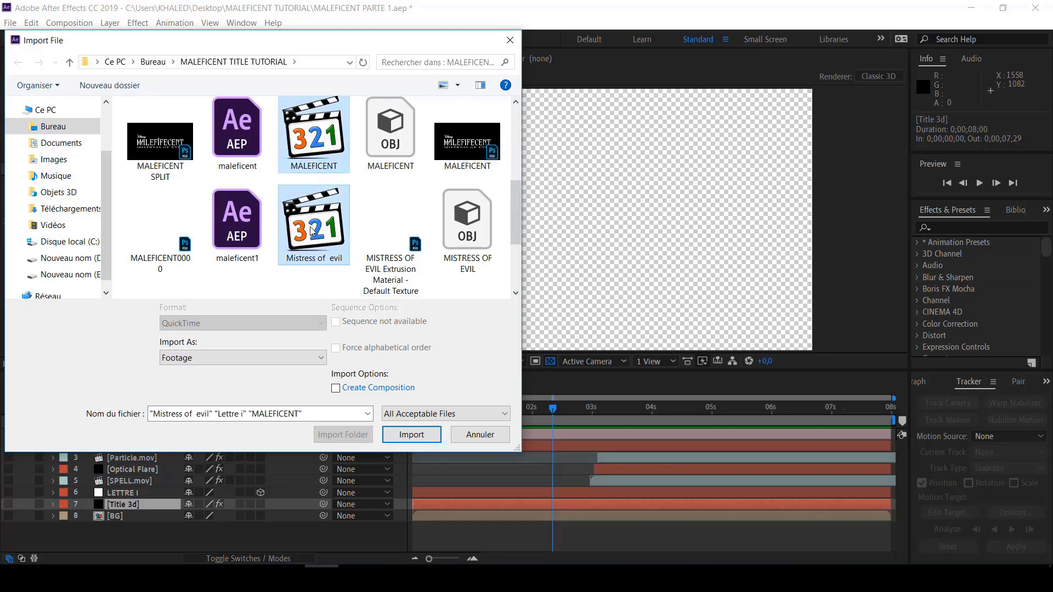
left_click(420, 434)
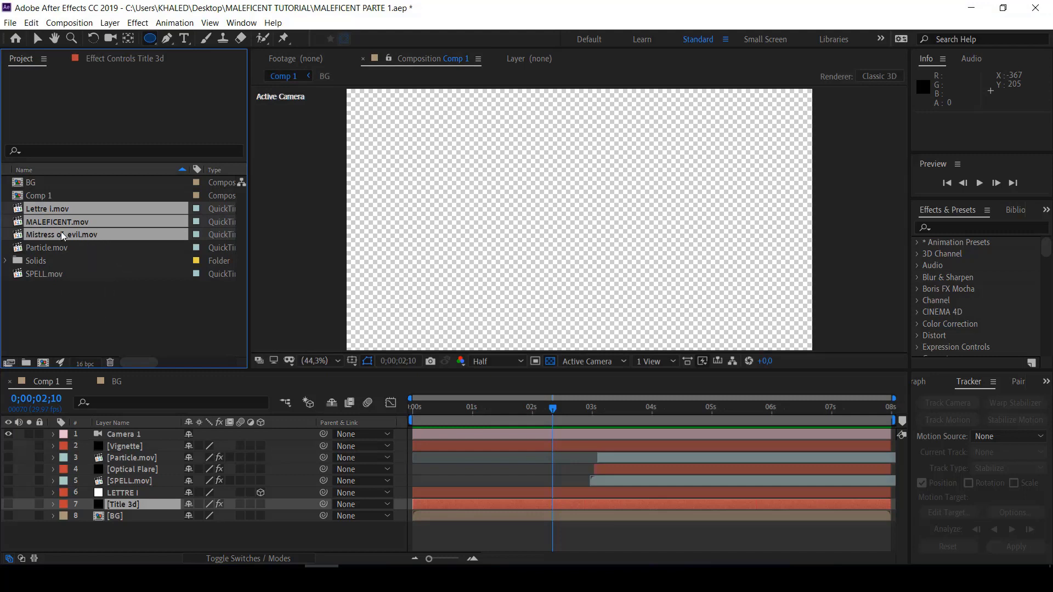
Drag Mistress of evil, MALEFICENT and Lettre i clips into the Comp 1 timeline
left_click(116, 319)
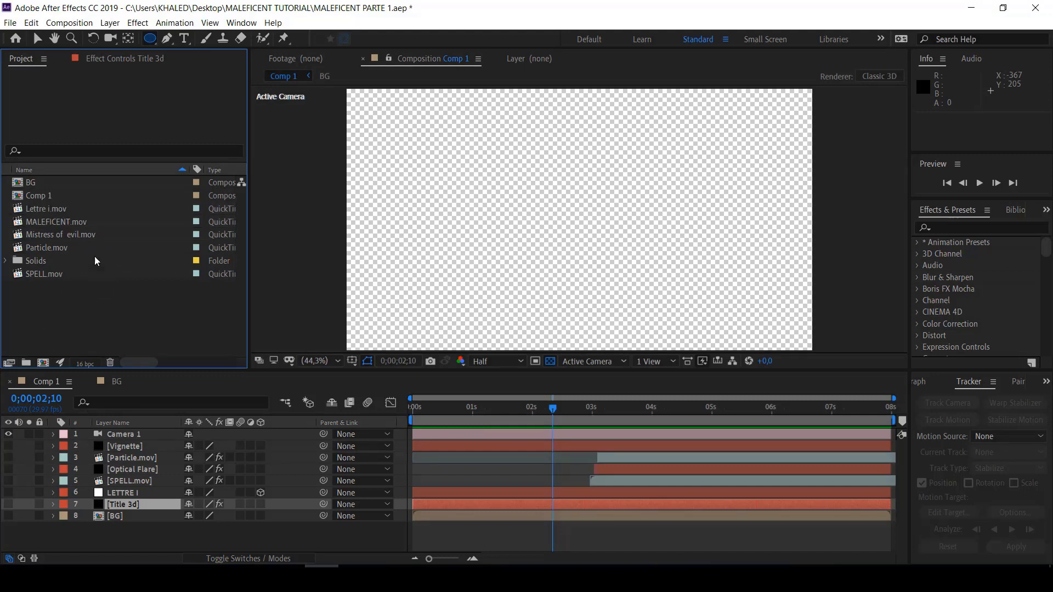
left_click_drag(83, 235, 124, 496)
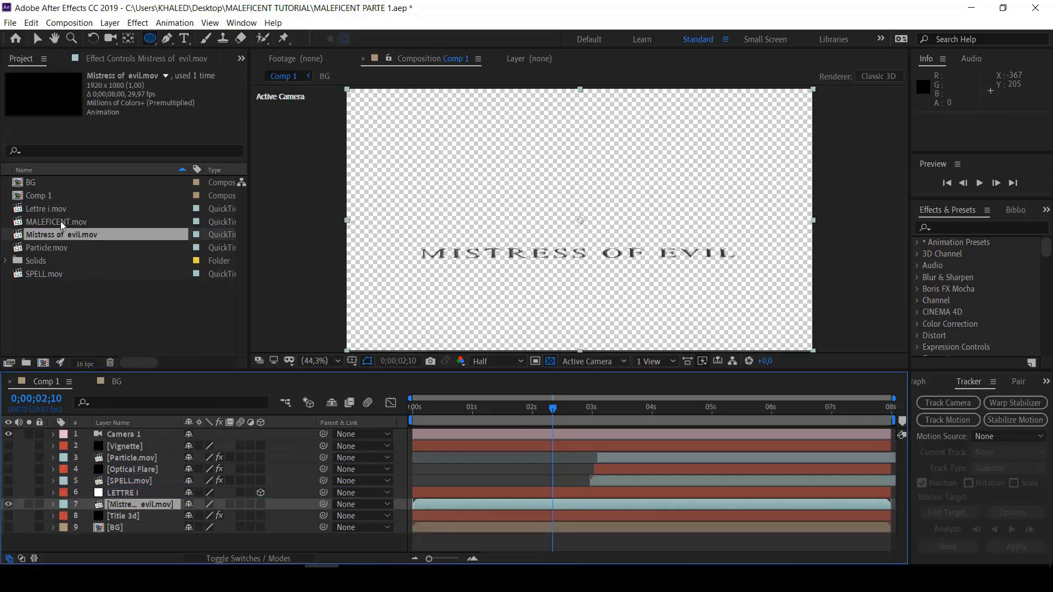
left_click_drag(61, 222, 117, 499)
left_click_drag(46, 208, 108, 475)
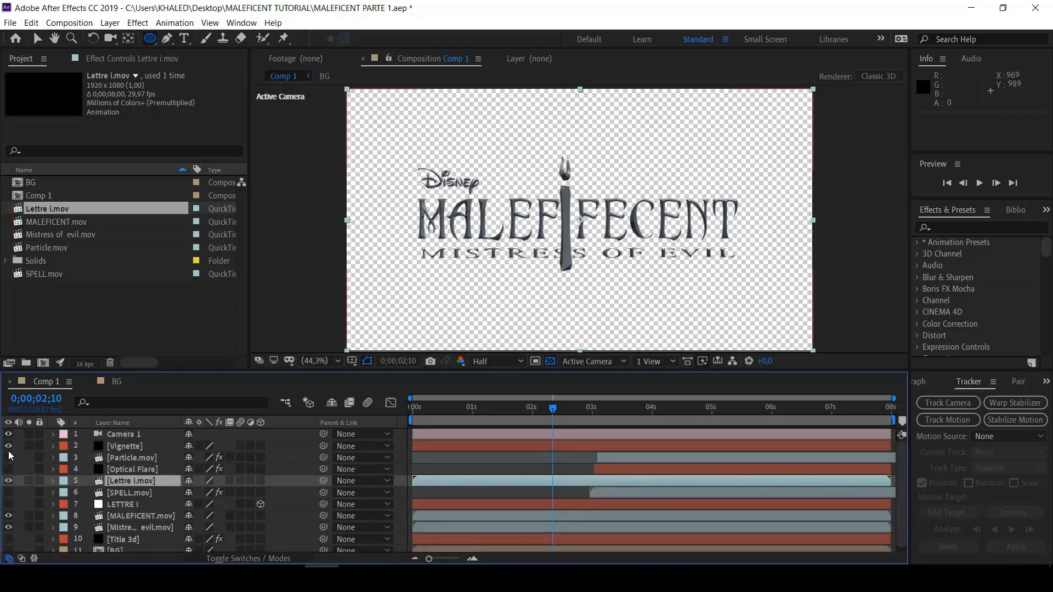
Turn on visibility for the Vignette, Particle.mov and dark blue BG layers
left_click(8, 446)
left_click(8, 457)
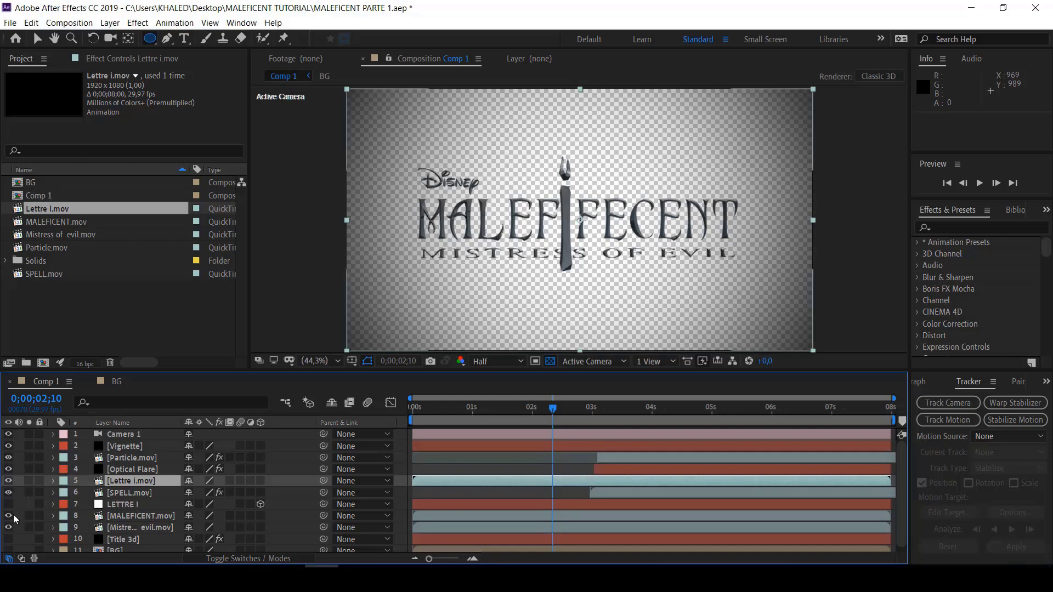
left_click(9, 551)
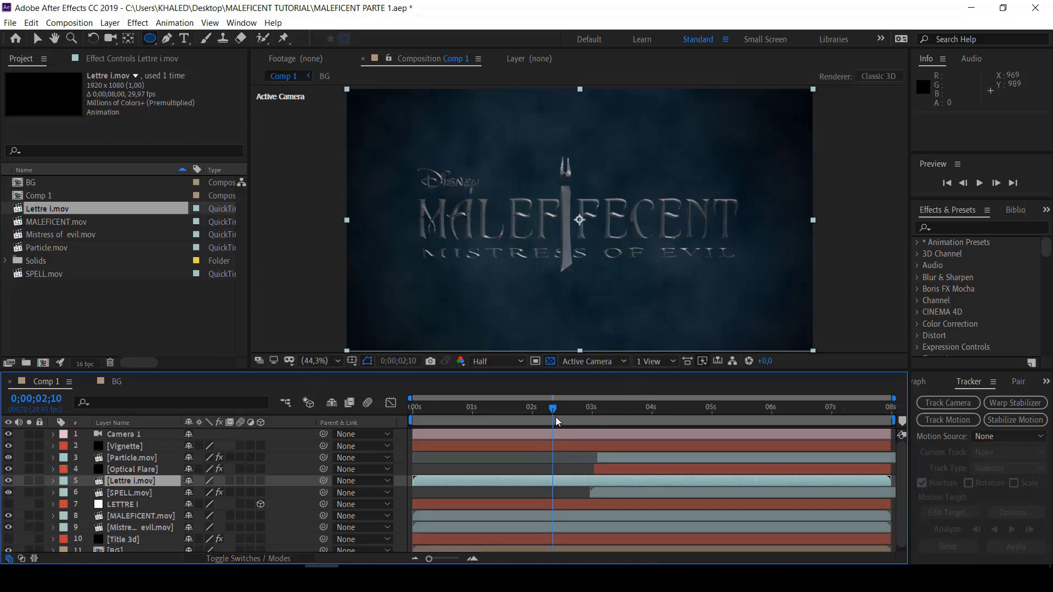
Scrub from the start, then step frames with Page Down to 0;00;03;07
left_click_drag(531, 412, 414, 403)
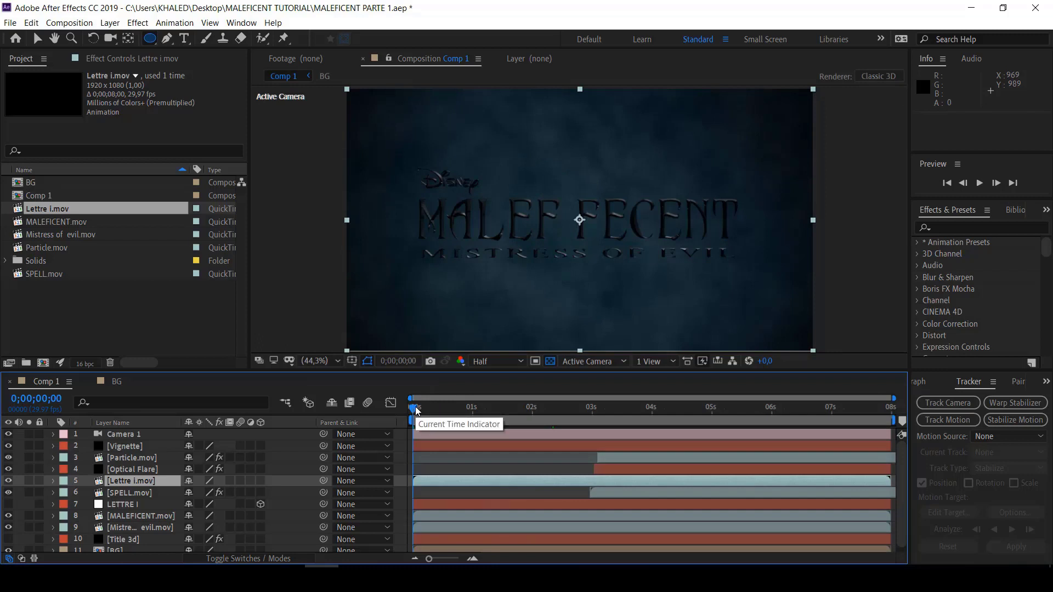
left_click_drag(413, 415, 590, 445)
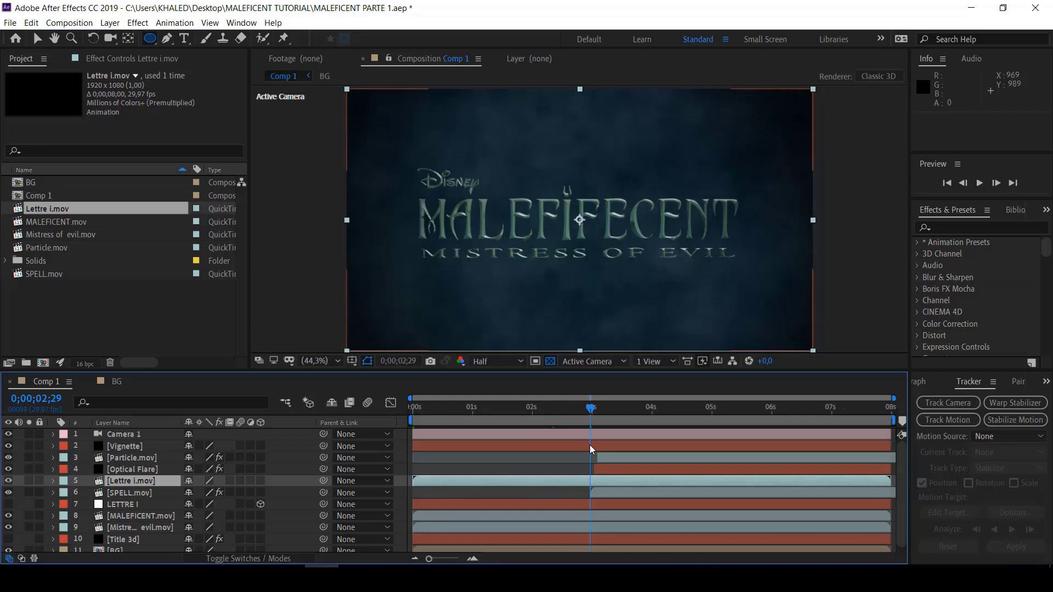
key("Page_Down")
key("Page_Down")
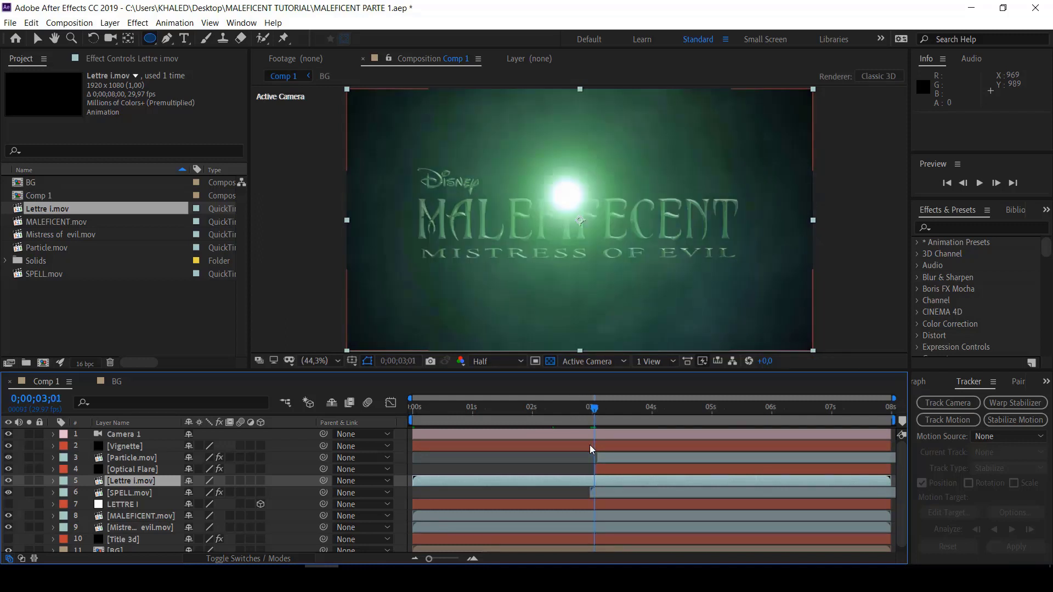
key("Page_Down")
key("Page_Down")
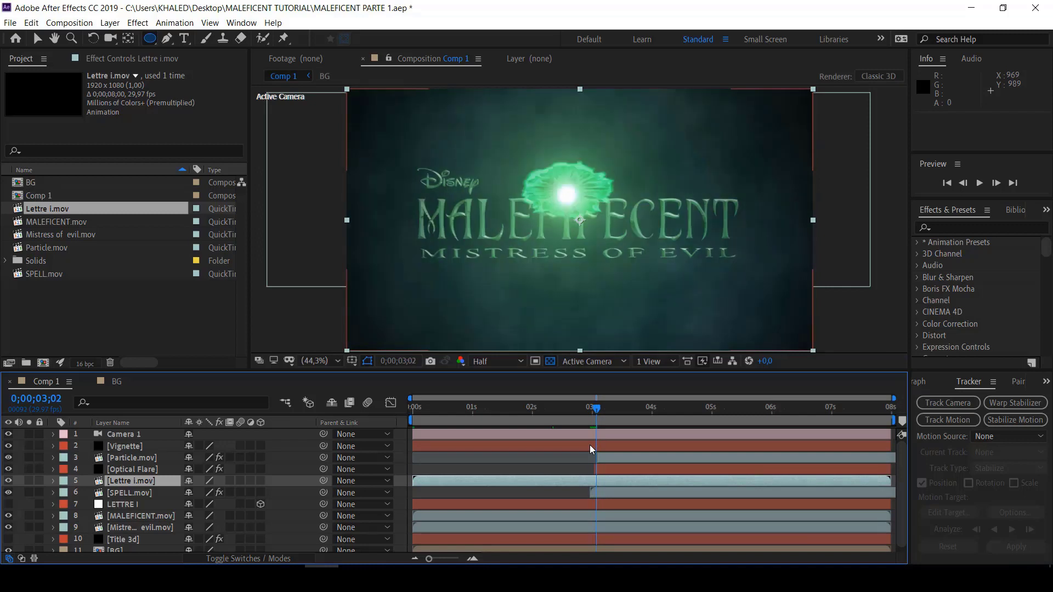
key("Page_Down")
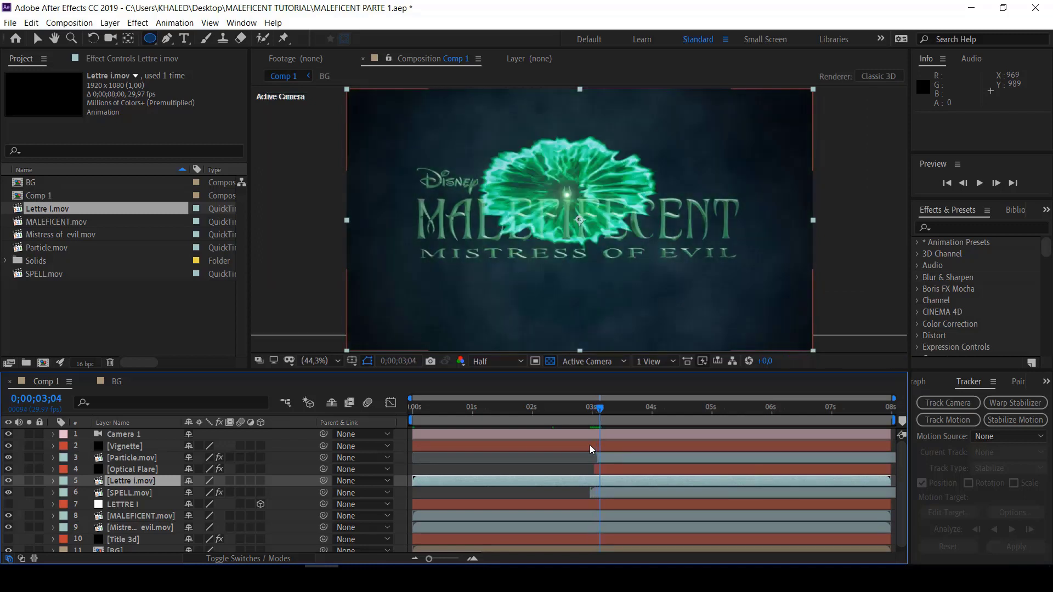
key("Page_Down")
key("Page_Down")
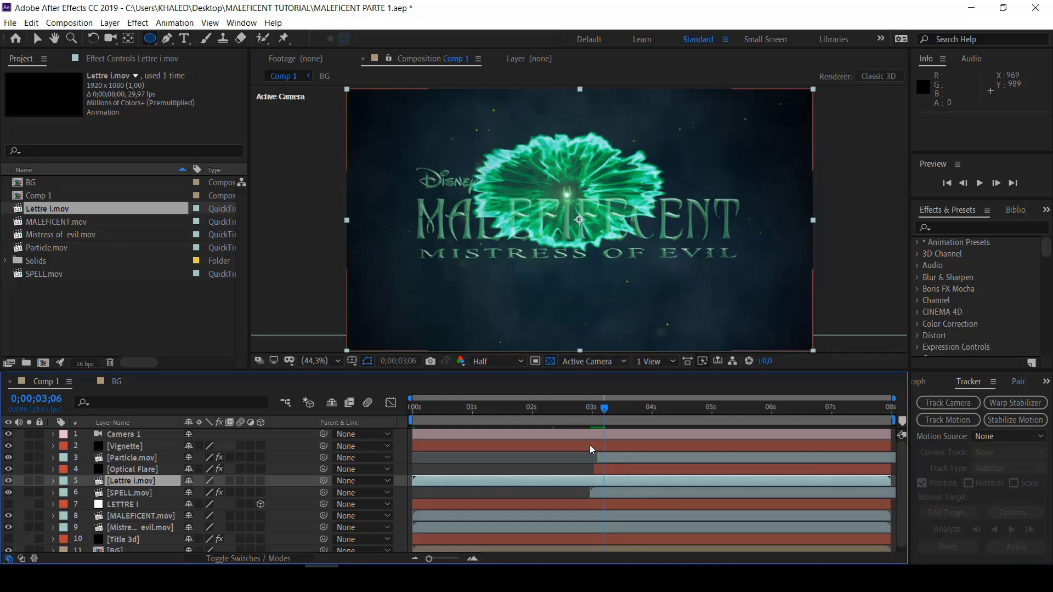
key("Page_Down")
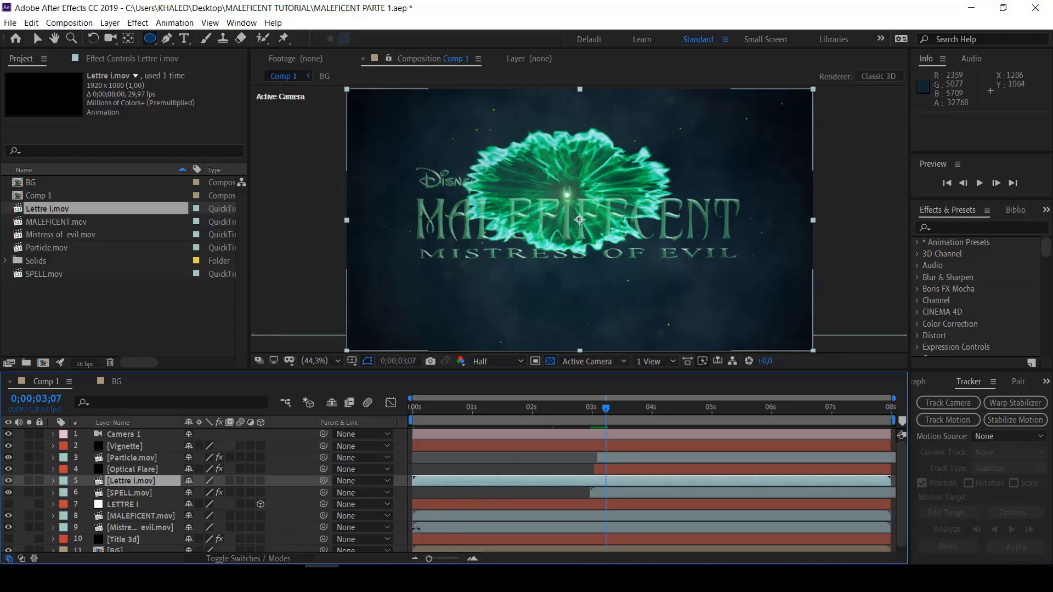
Trim Mistress of evil.mov to start near 0;00;03;21 and MALEFICENT.mov at 0;00;03;07
left_click_drag(415, 528, 623, 532)
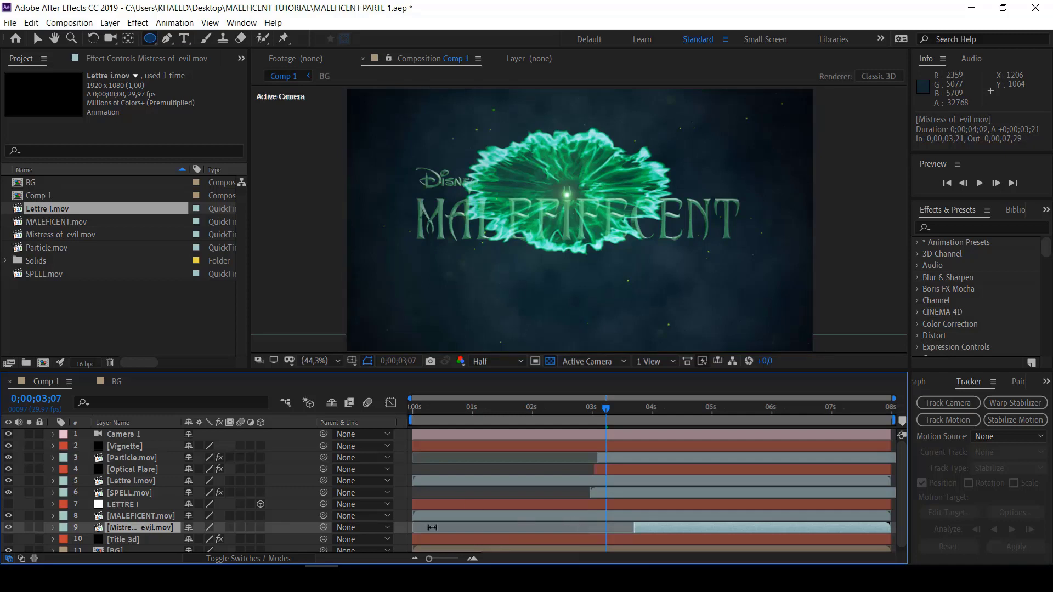
left_click_drag(413, 516, 608, 515)
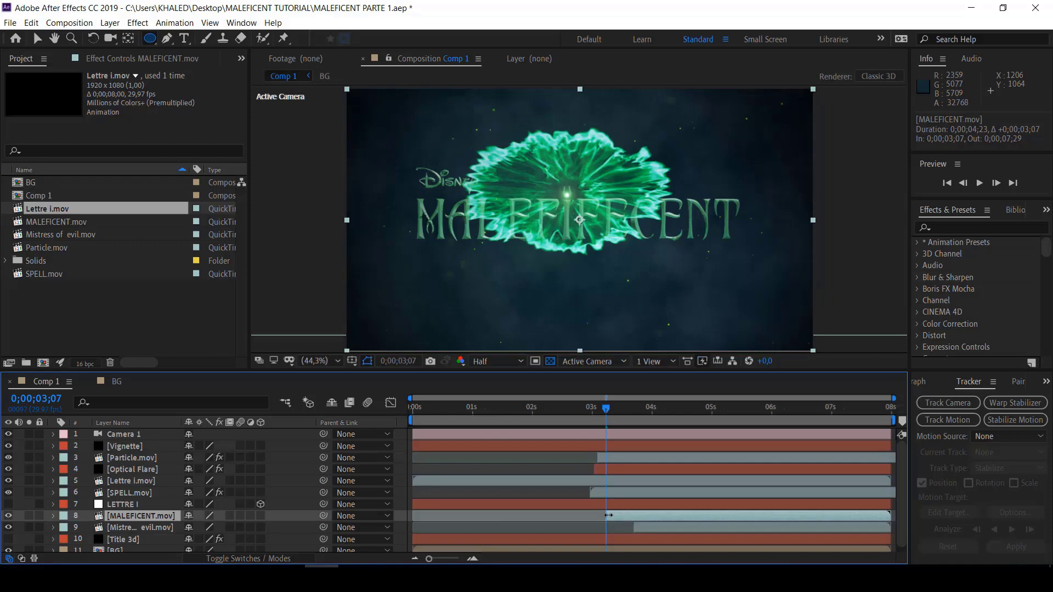
left_click_drag(608, 515, 610, 515)
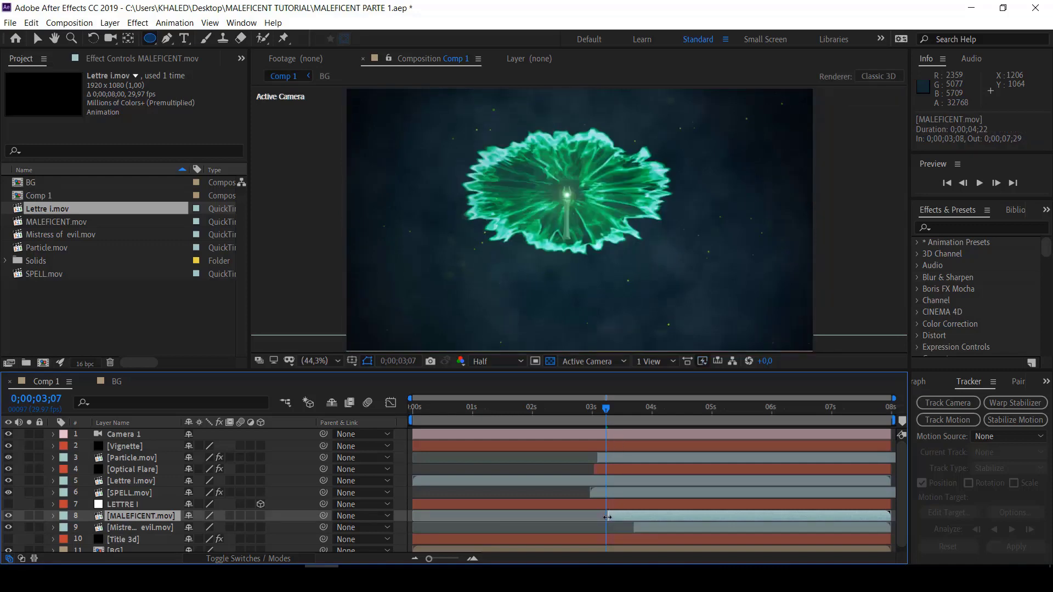
left_click_drag(607, 516, 606, 517)
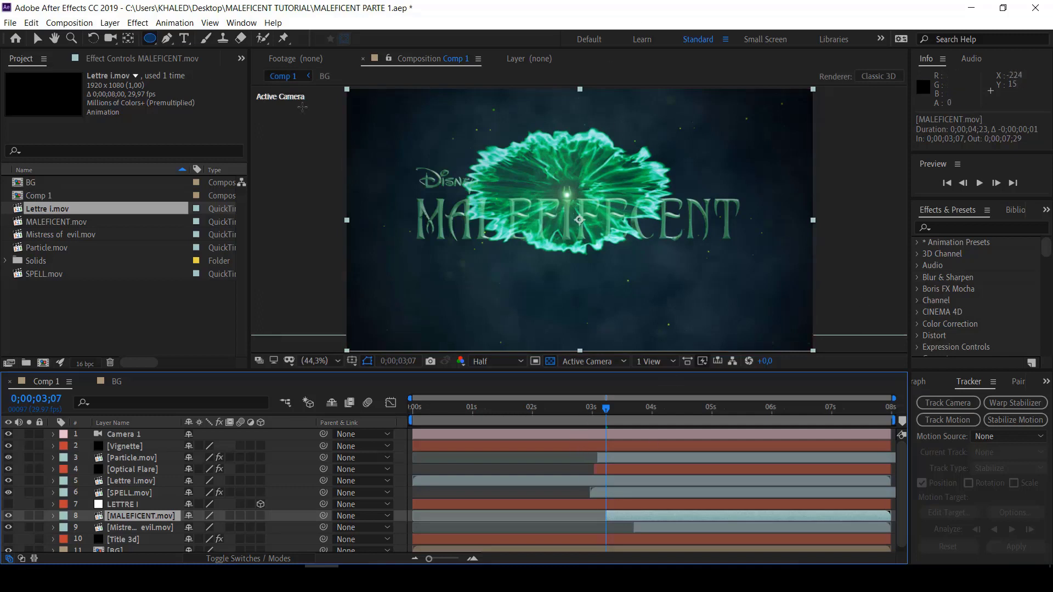
Draw an elliptical mask around the centre of the MALEFICENT title
left_click(168, 38)
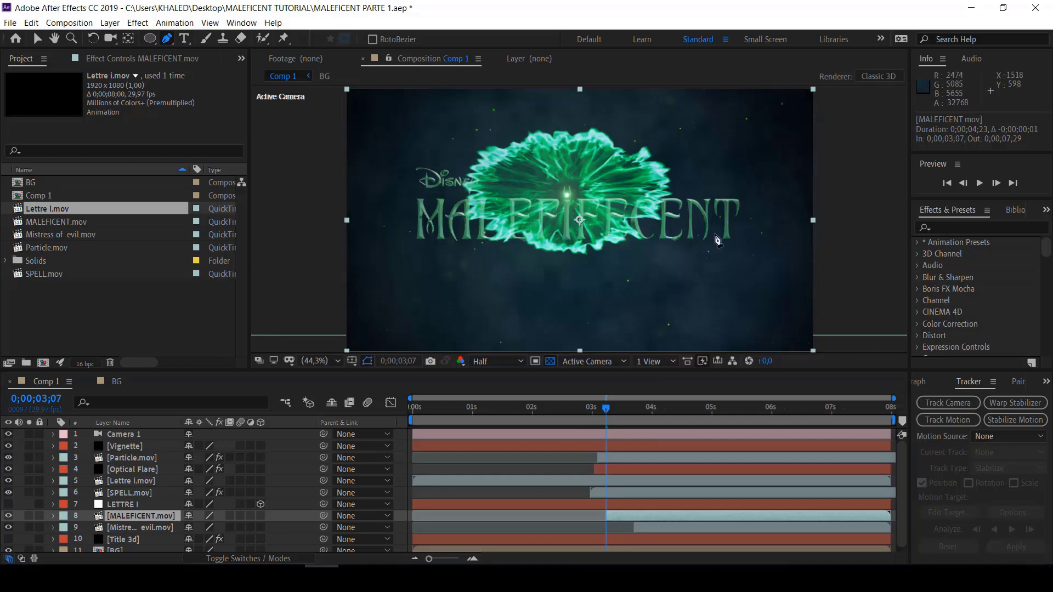
left_click(150, 38)
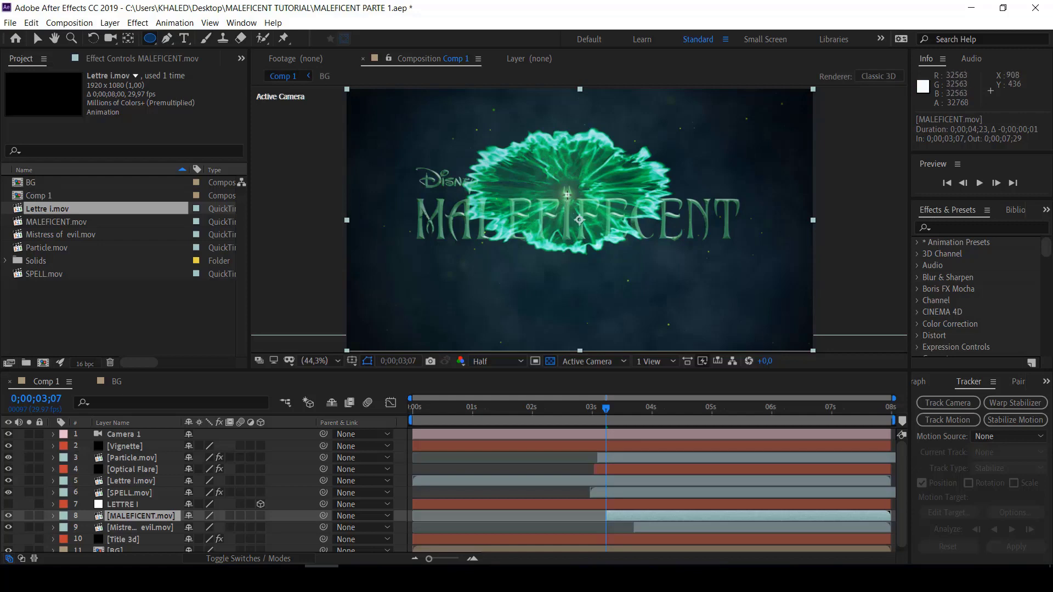
left_click_drag(567, 195, 684, 141)
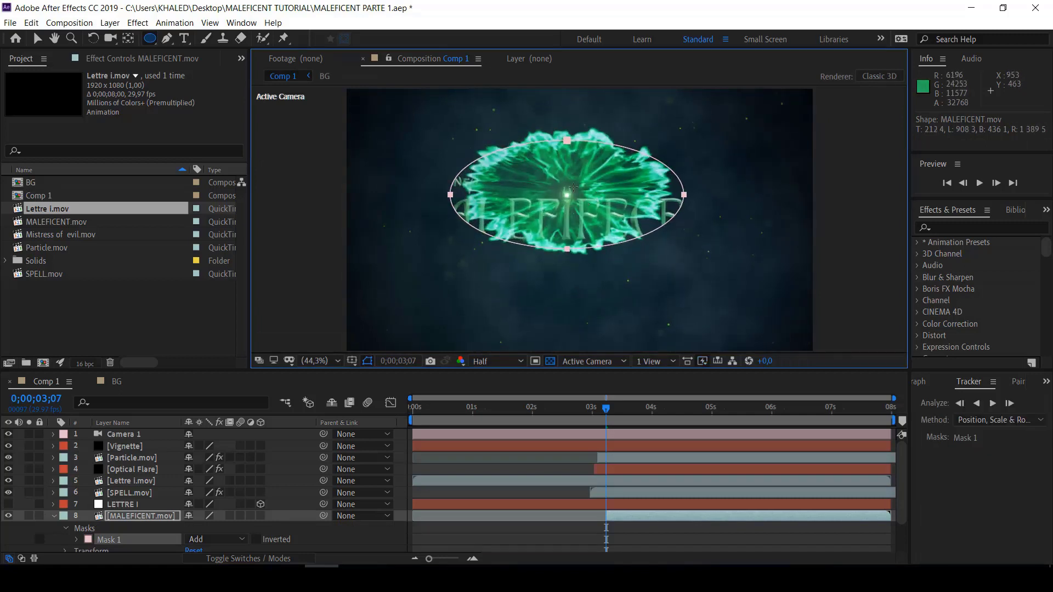
Move the whole Mask 1 ellipse higher in the frame
left_click(82, 528)
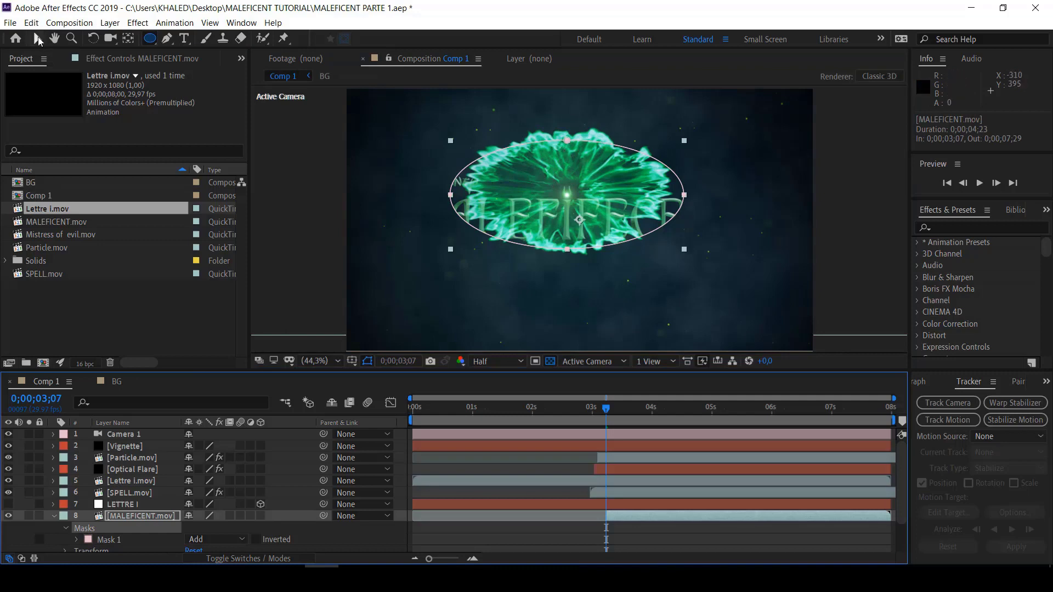
left_click(38, 38)
left_click(567, 137)
left_click_drag(567, 132, 568, 125)
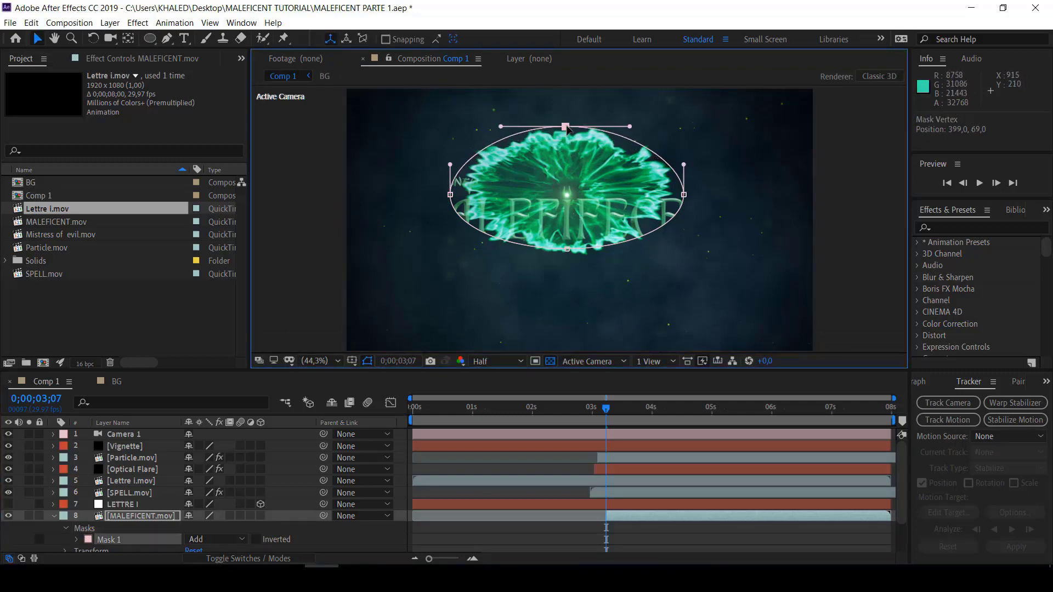
key("ctrl+z")
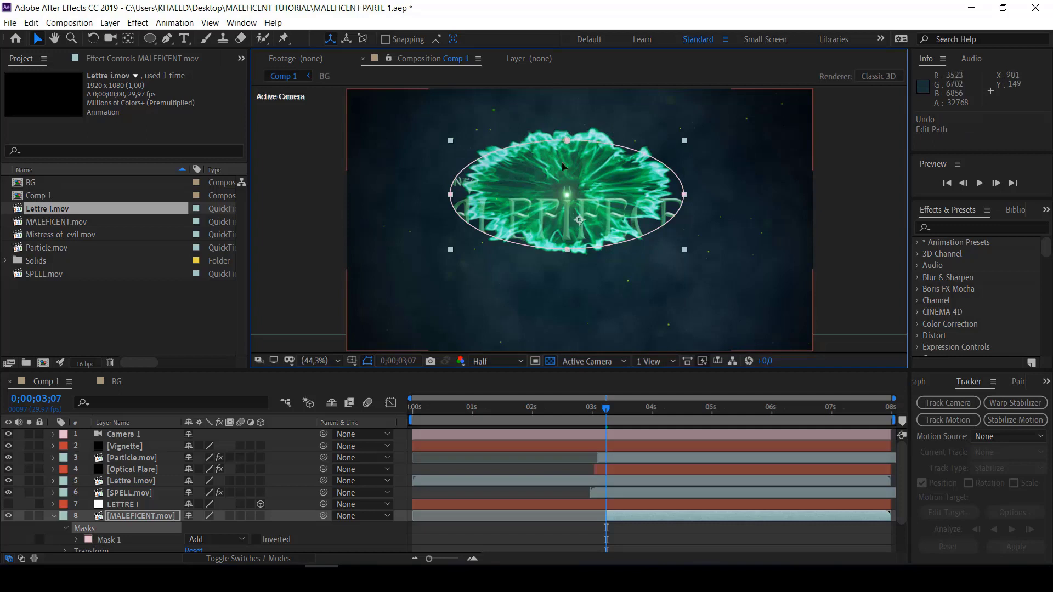
left_click(567, 134)
left_click_drag(567, 134, 568, 127)
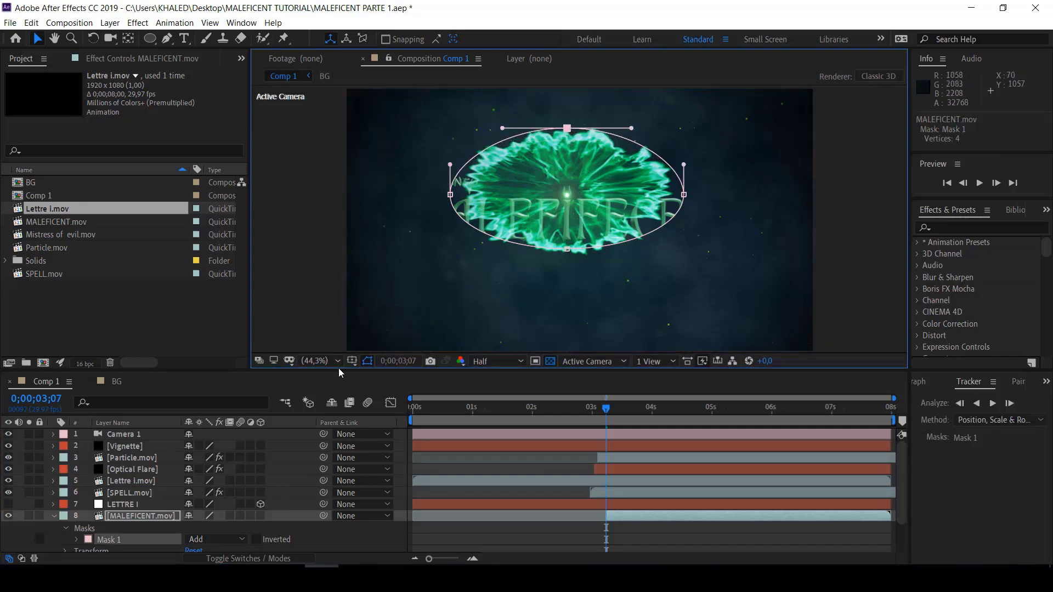
key("ctrl+z")
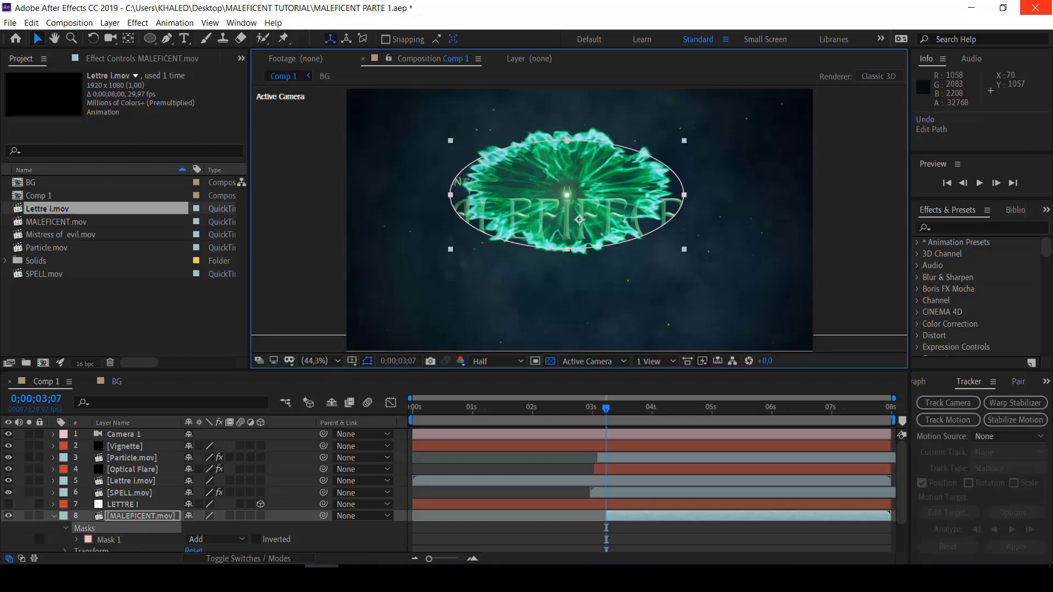
left_click(83, 531)
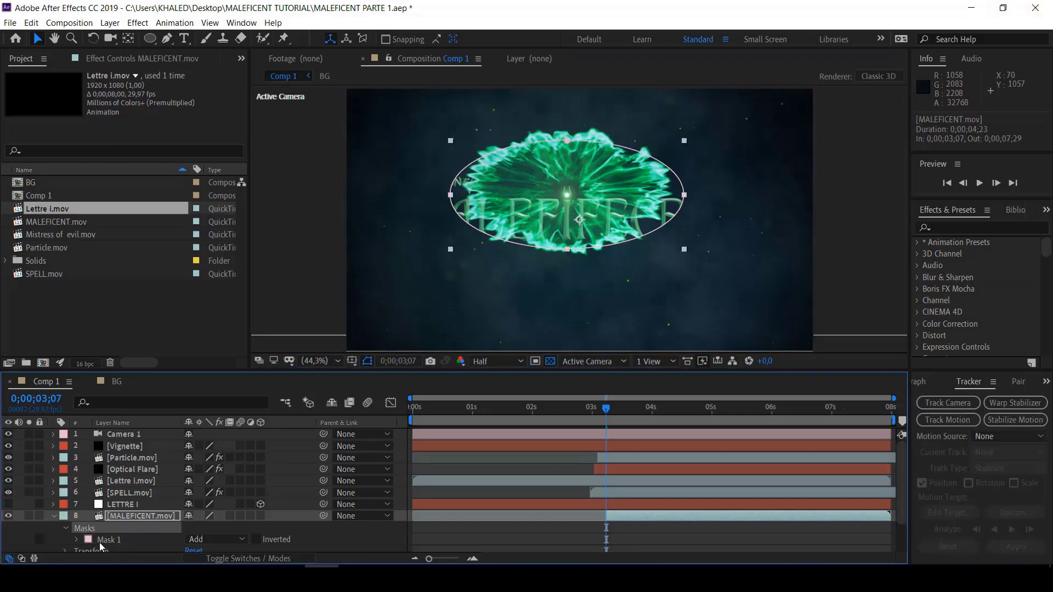
left_click(101, 540)
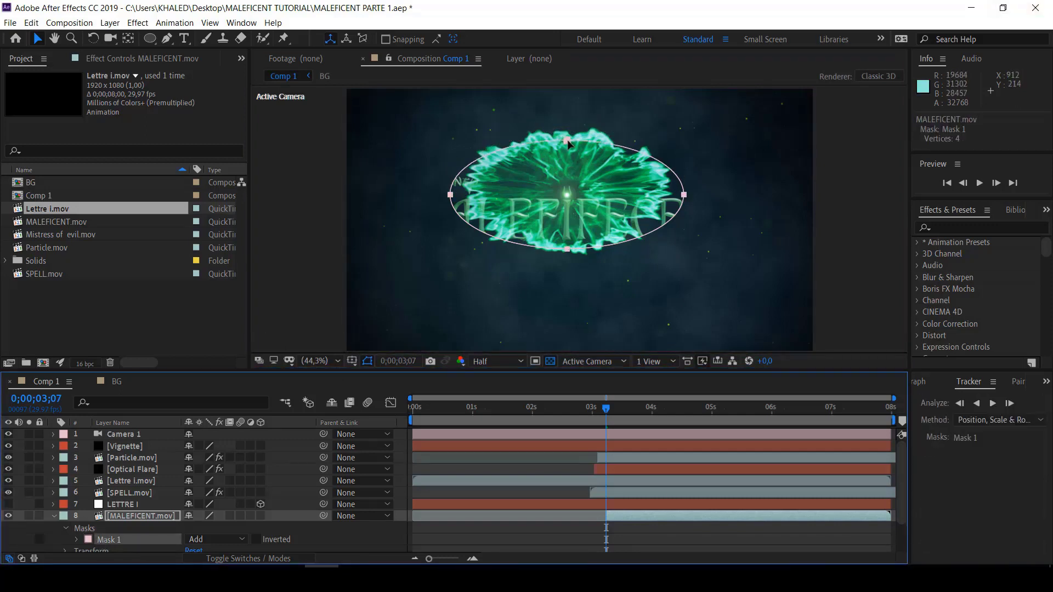
mouse_move(568, 141)
left_mouse_down()
mouse_move(575, 102)
mouse_move(567, 108)
left_mouse_up()
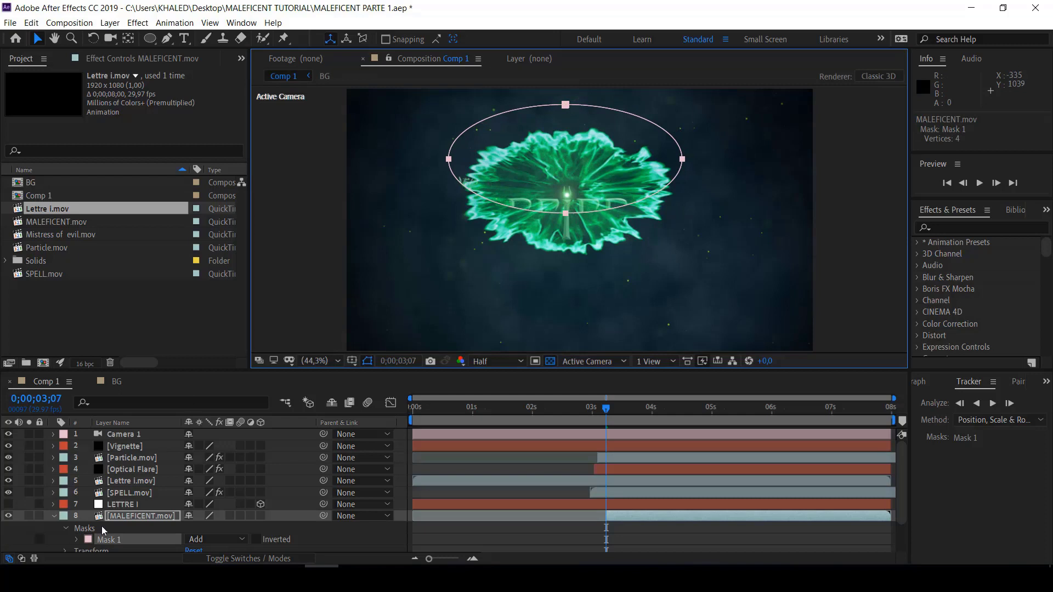
Feather Mask 1 by 180 pixels, pull its sides inward, and keyframe Mask Path at 0;00;03;07
left_click(77, 541)
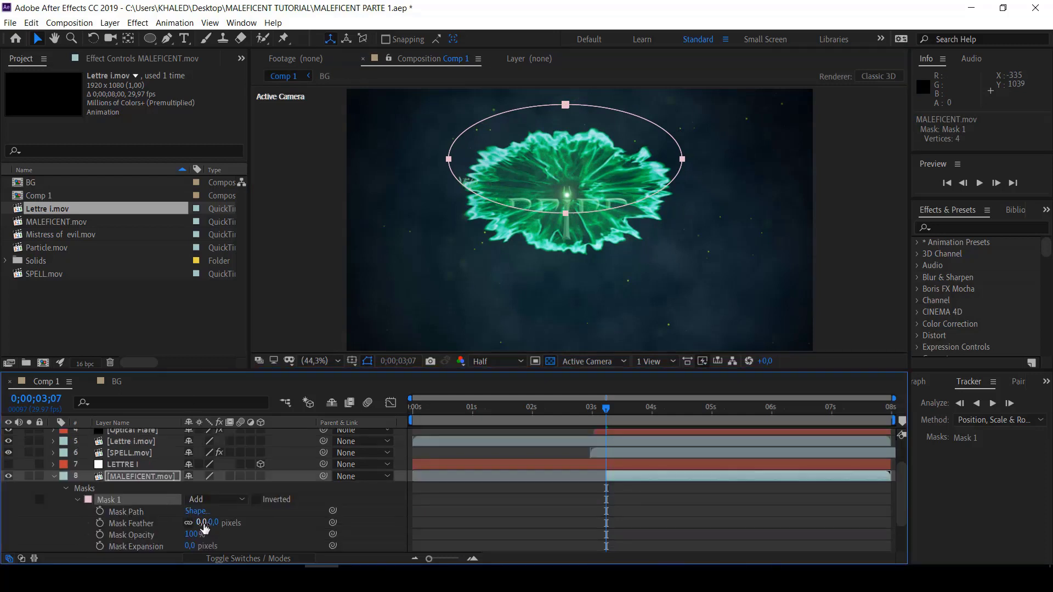
left_click_drag(202, 524, 328, 523)
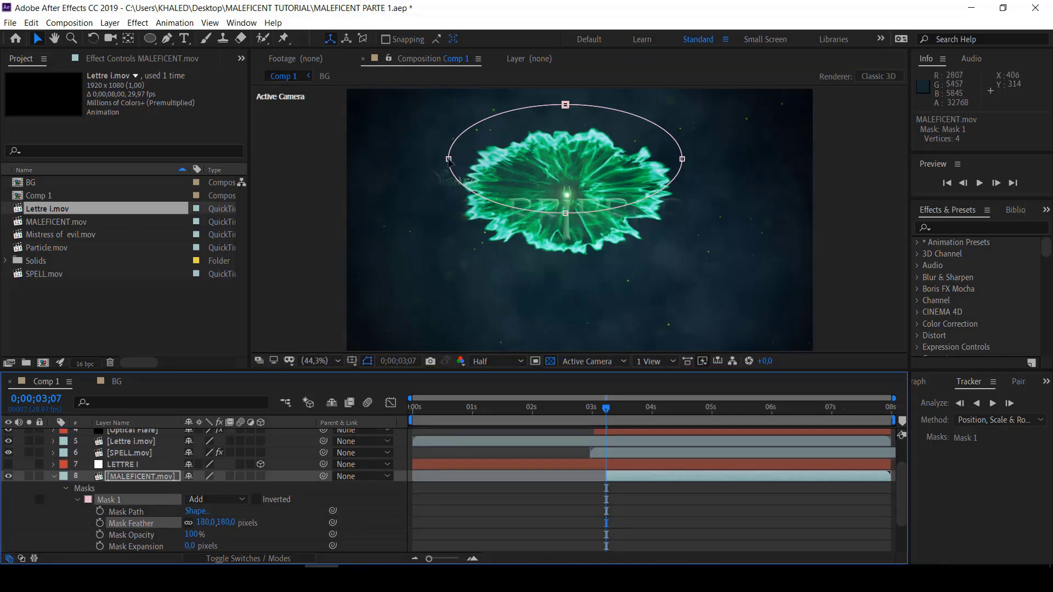
left_click(161, 476)
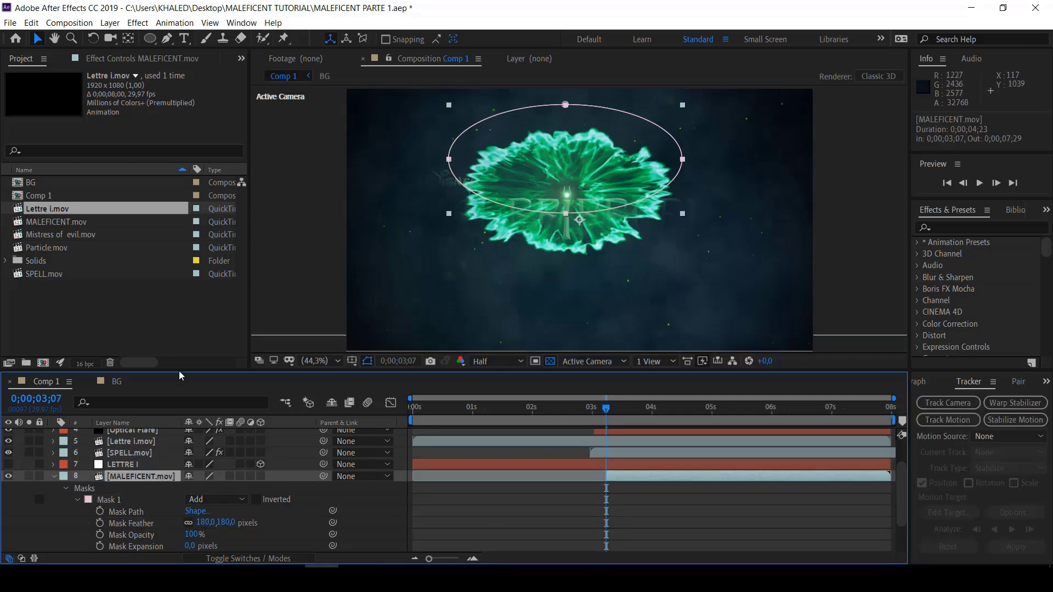
left_click(449, 160)
left_click_drag(450, 159, 471, 161)
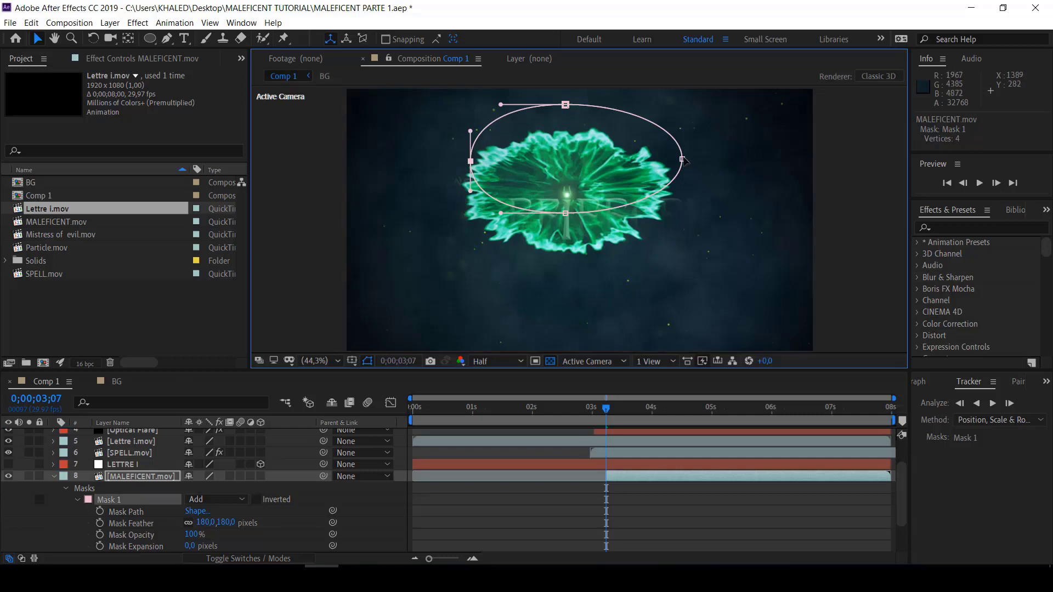
left_click_drag(682, 159, 656, 162)
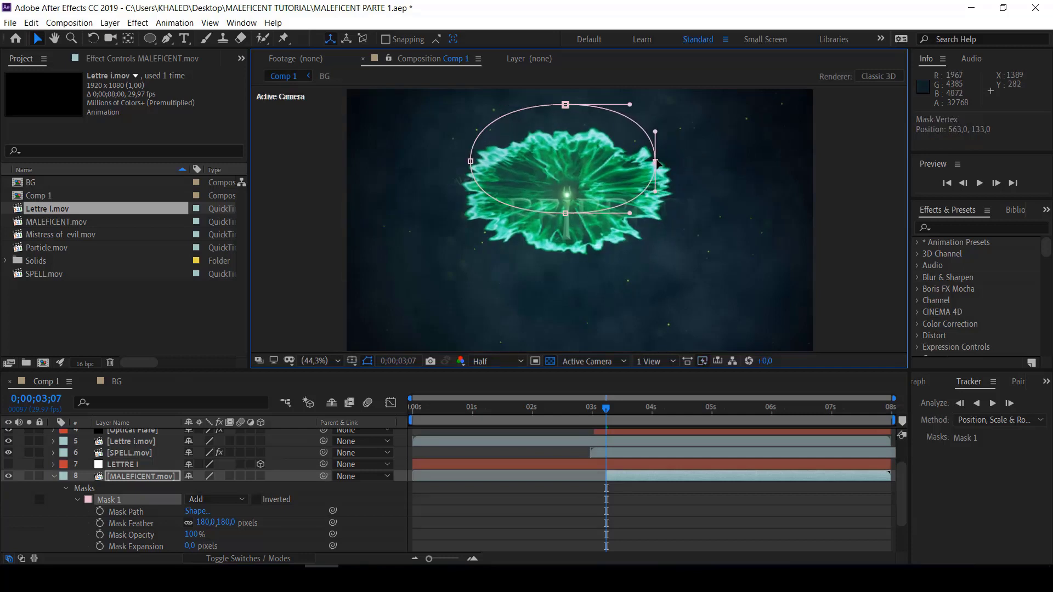
left_click(100, 513)
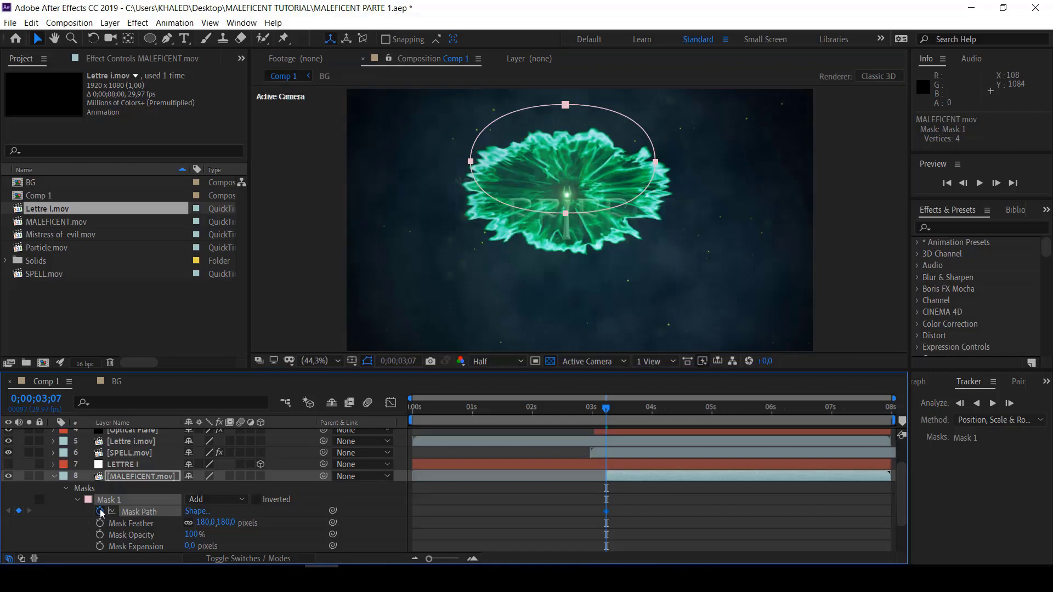
Scrub the playhead forward to 0;00;05;13, then try widening the mask's right side and undo it
left_click(621, 409)
left_click_drag(633, 412, 653, 416)
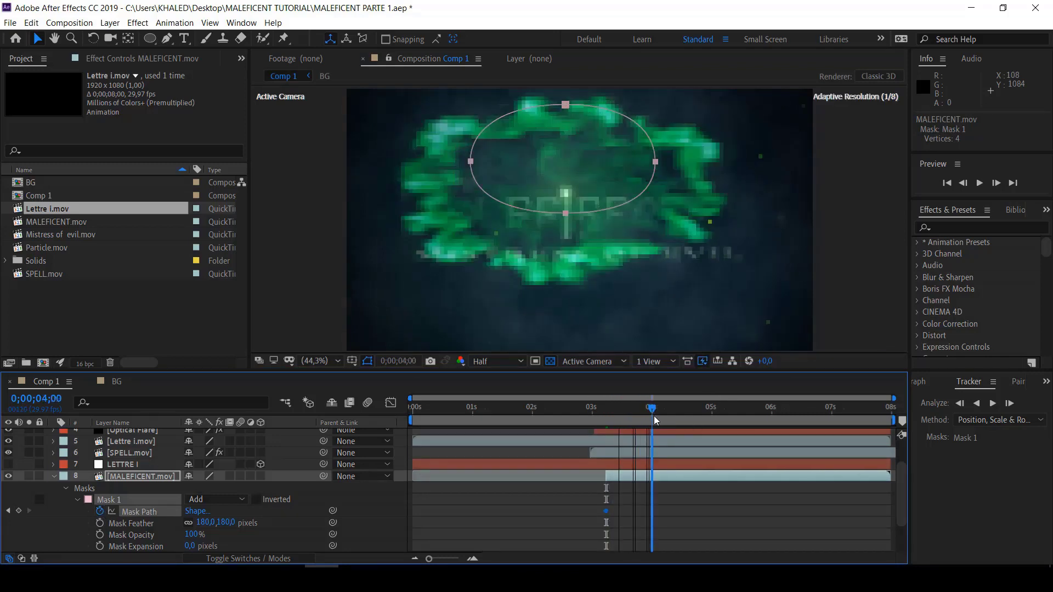
left_click_drag(654, 416, 706, 424)
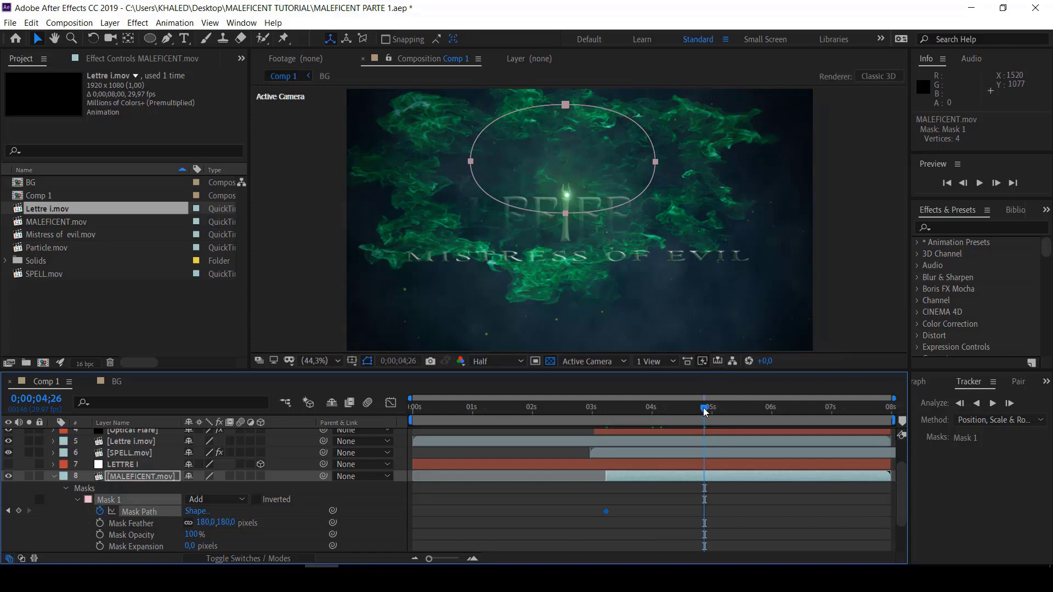
left_click_drag(711, 418, 738, 421)
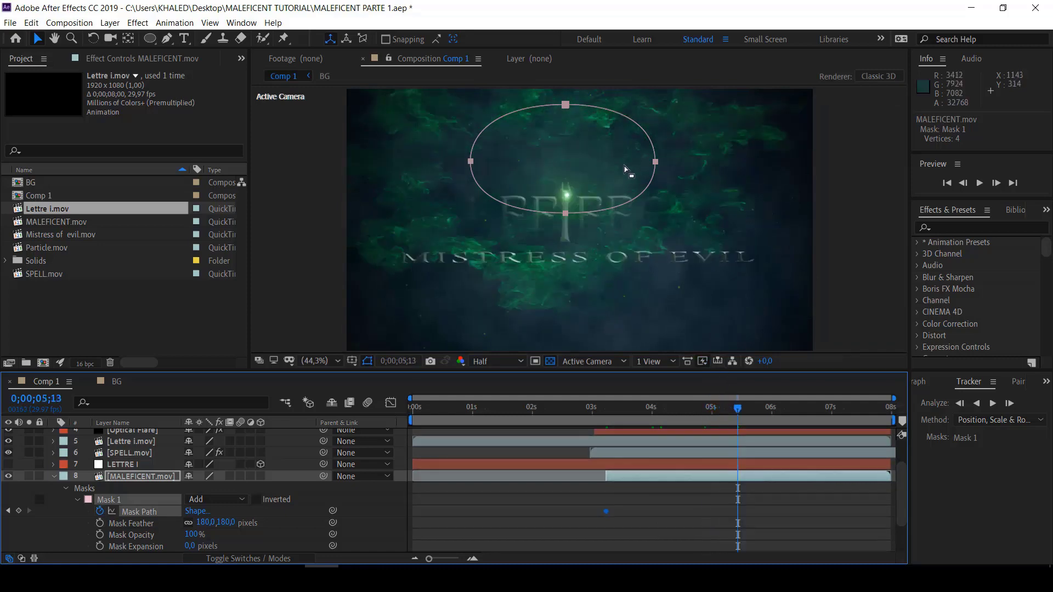
left_click_drag(657, 166, 670, 164)
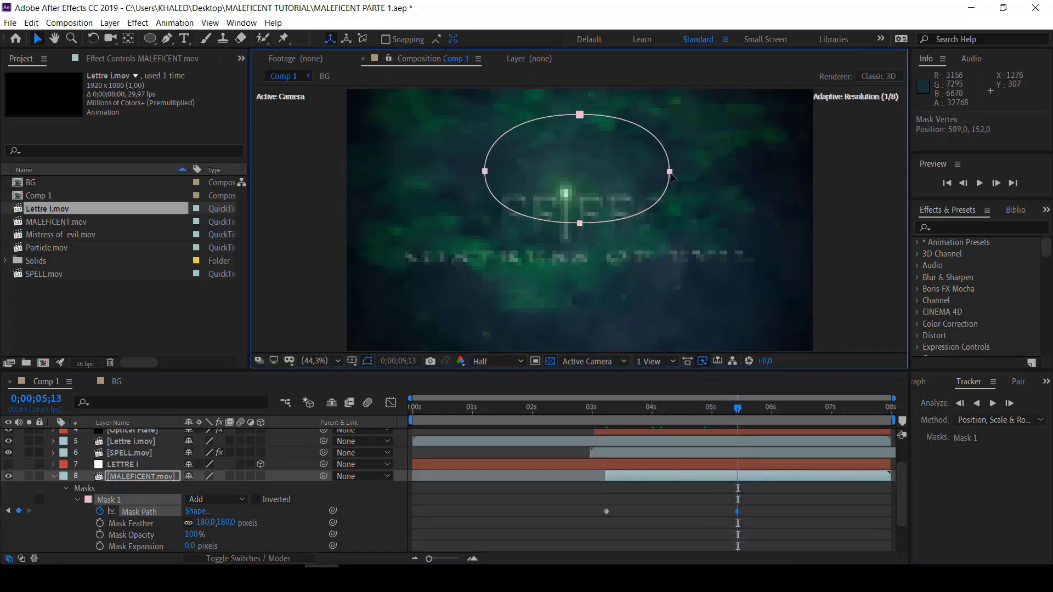
key("ctrl+z")
key("ctrl+z")
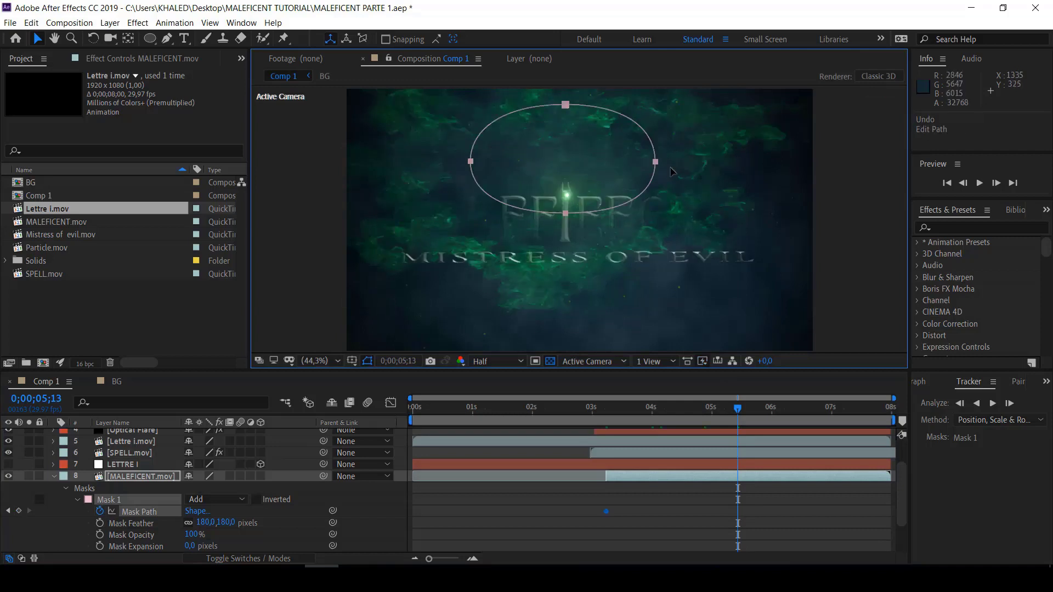
On the MALEFICENT layer, stretch the mask left, right and downward over the title
left_click(122, 476)
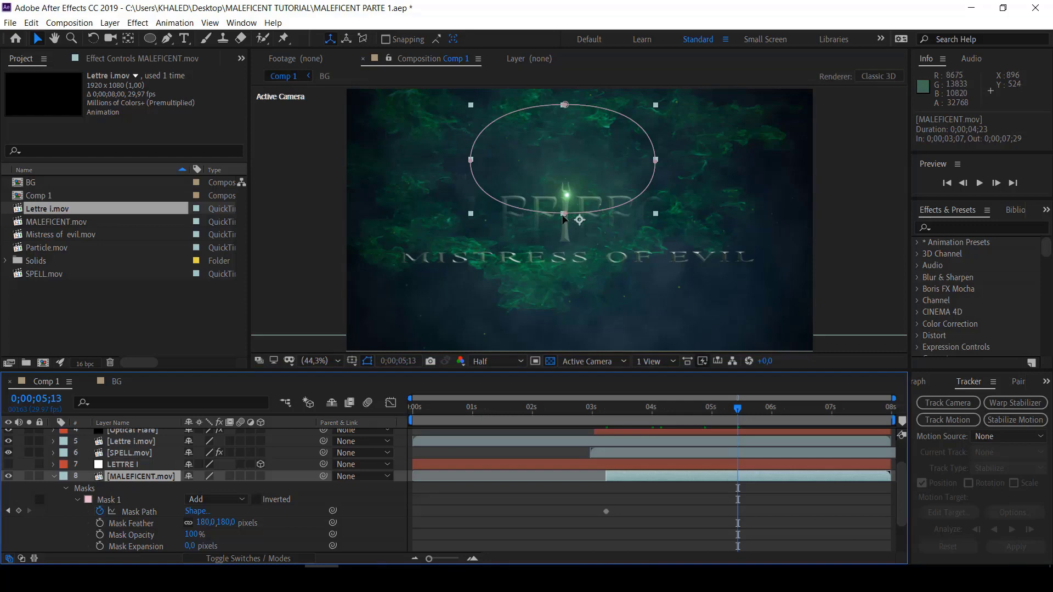
left_click_drag(565, 215, 566, 236)
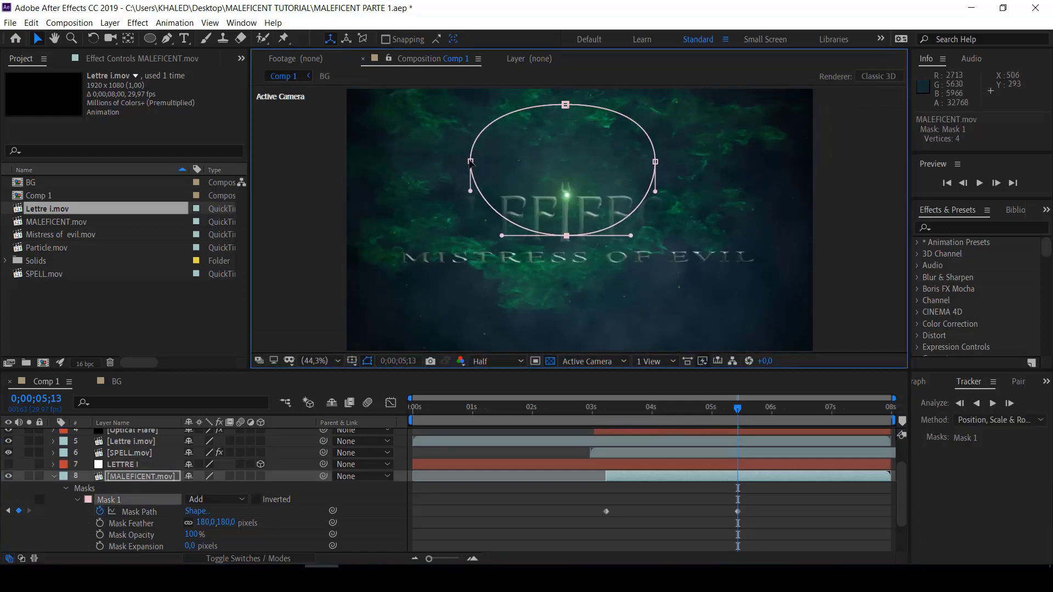
left_click_drag(470, 161, 397, 182)
left_click_drag(656, 162, 754, 197)
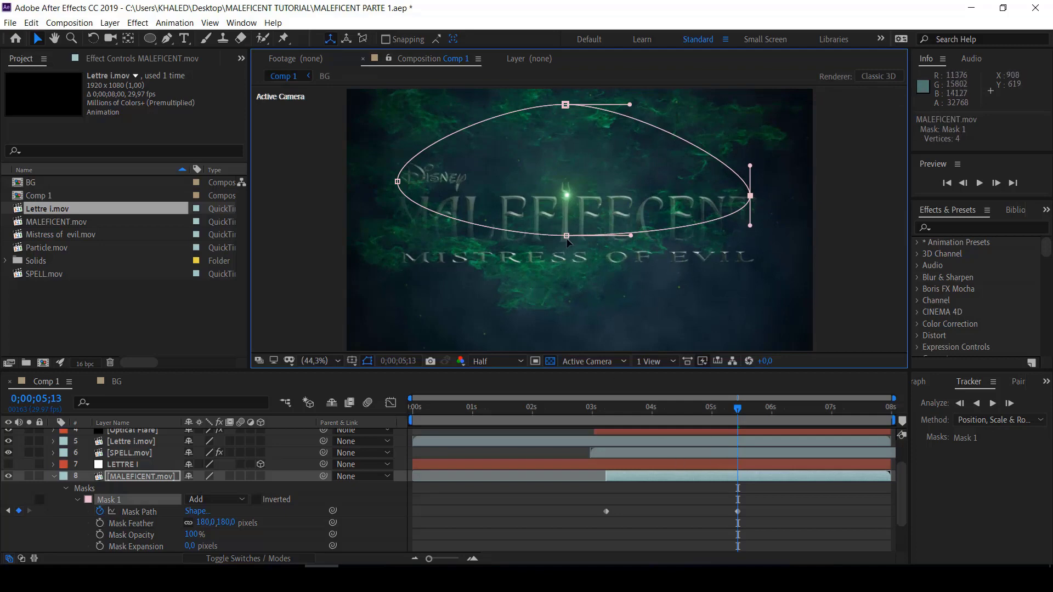
left_click_drag(566, 236, 569, 242)
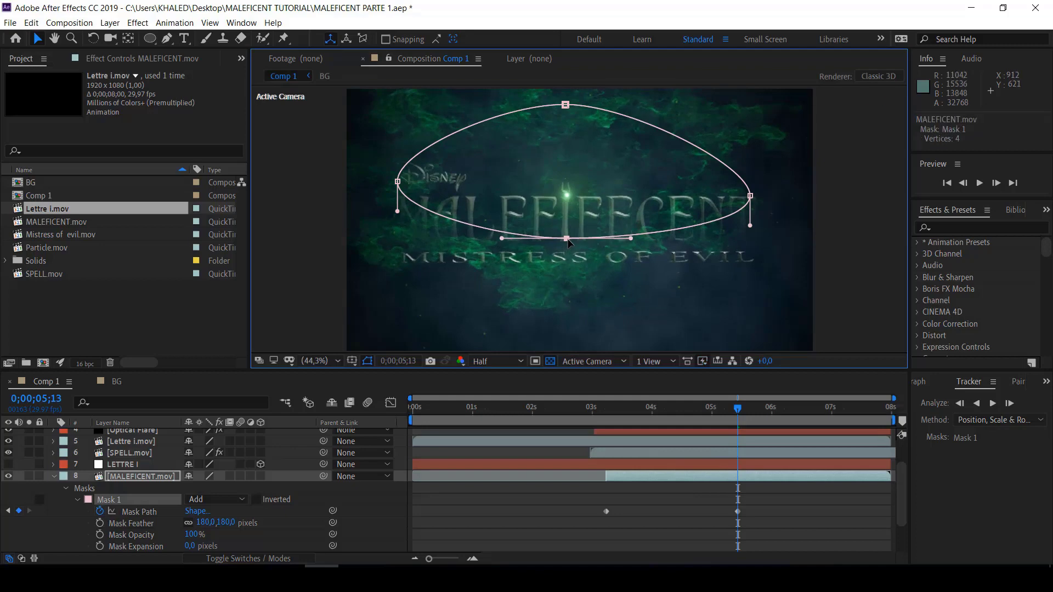
Step through frames with Page Up/Page Down to review the reveal, landing on 0;00;05;08
key("Page_Down")
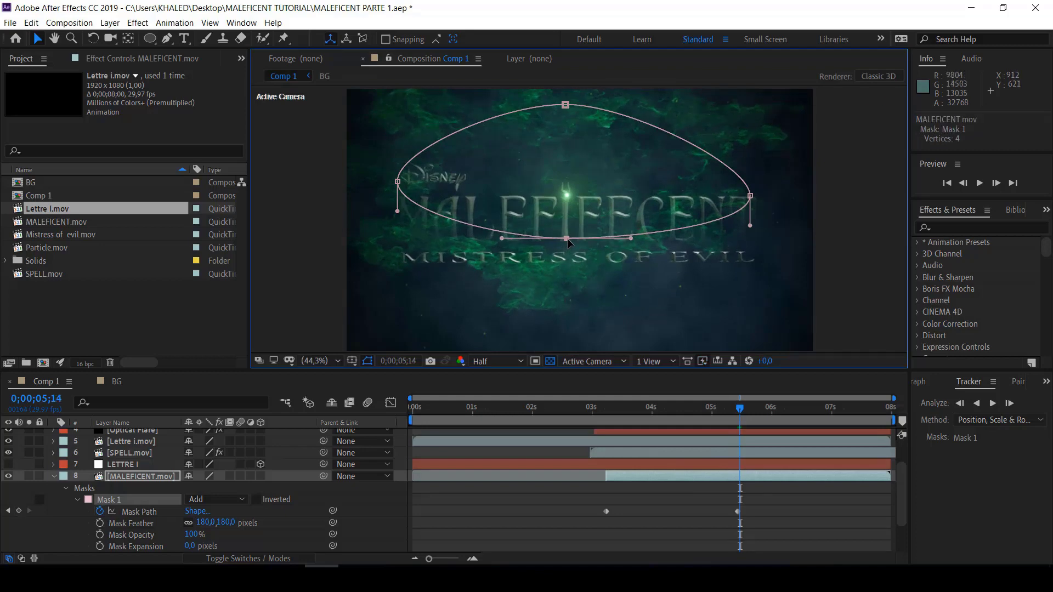
key("Page_Down")
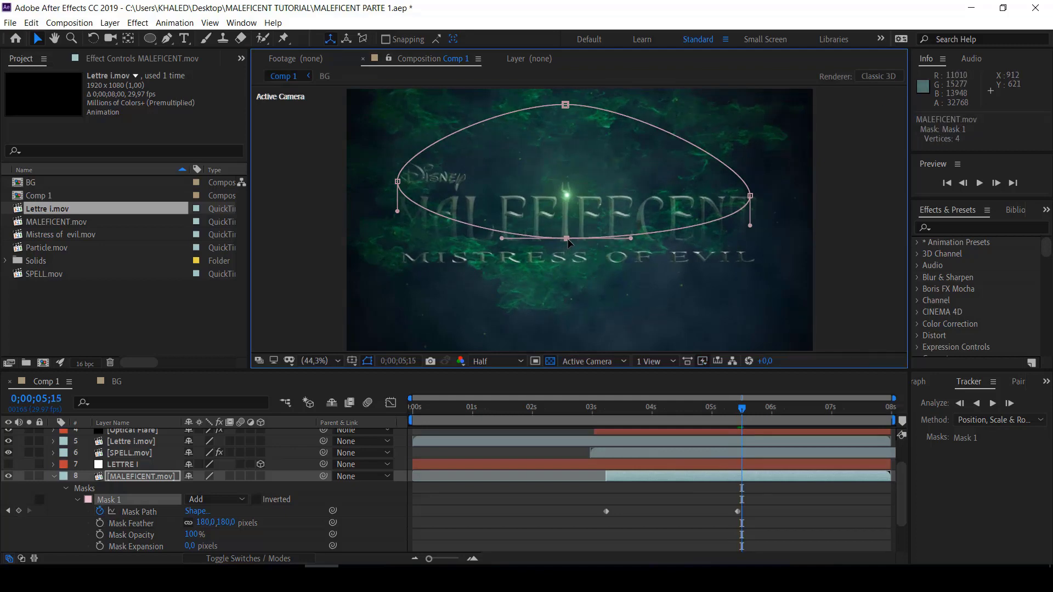
left_click_drag(742, 409, 753, 421)
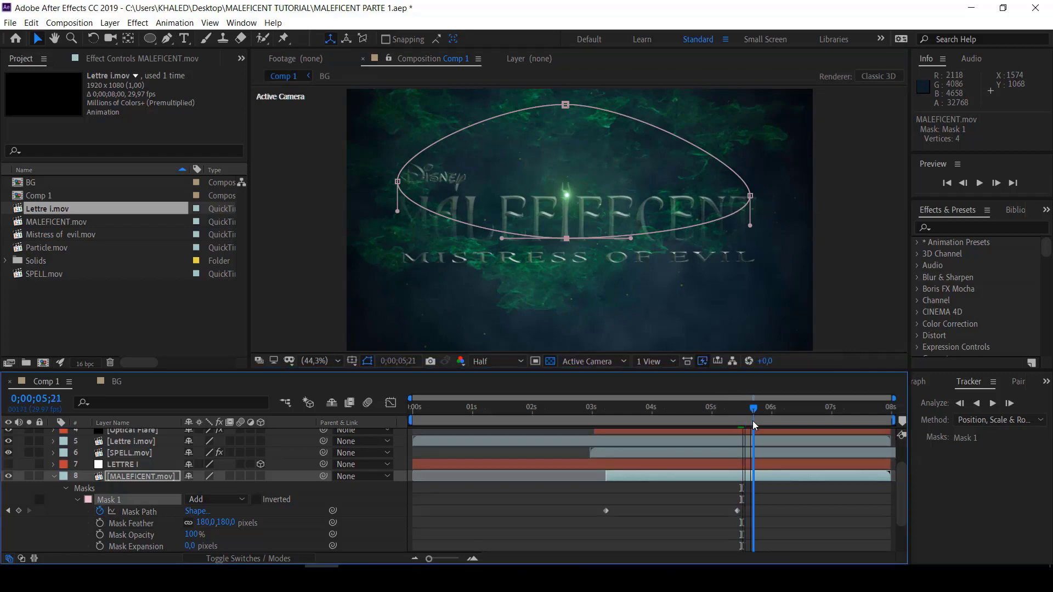
key("Page_Down")
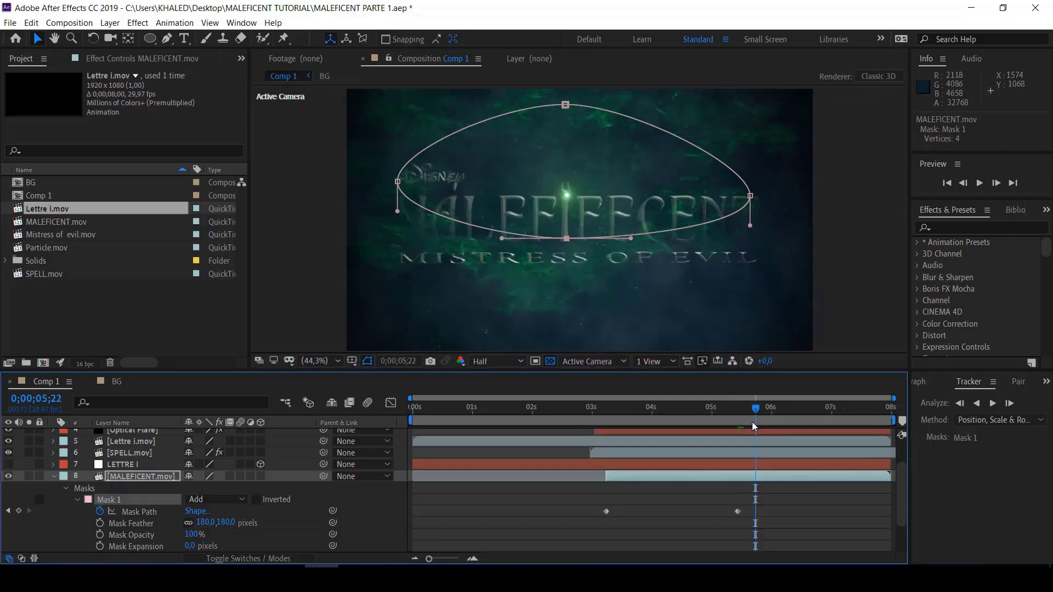
key("Page_Up")
key("Page_Up")
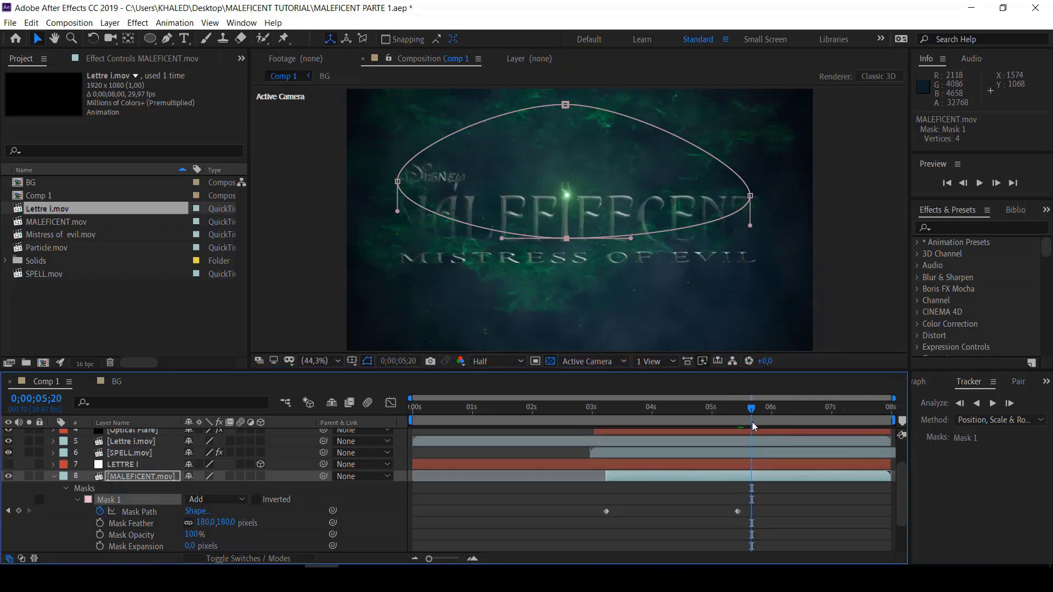
key("Page_Up")
key("Page_Up")
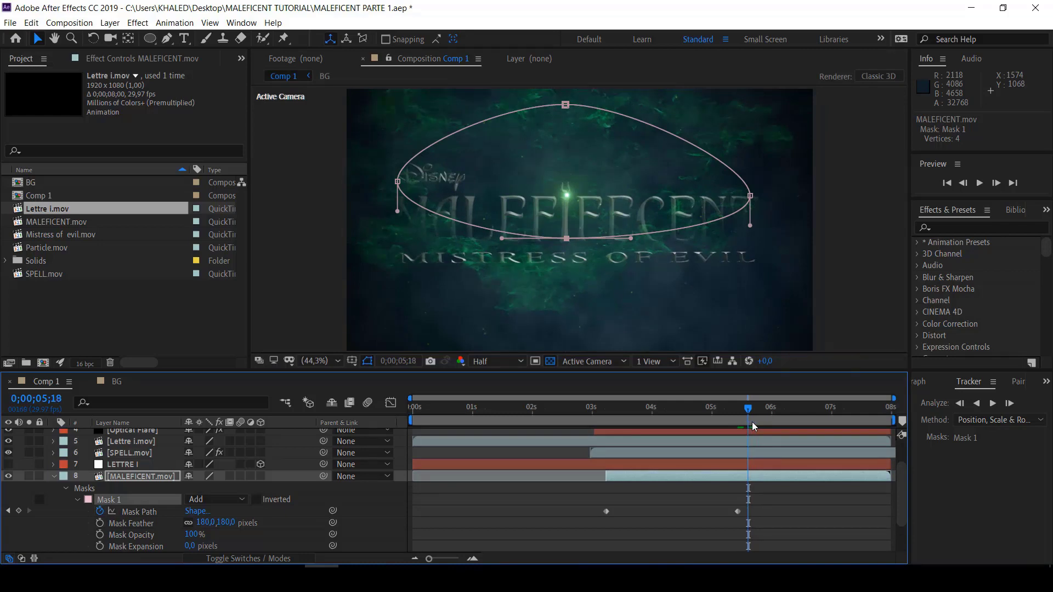
key("Page_Up")
key("Page_Up")
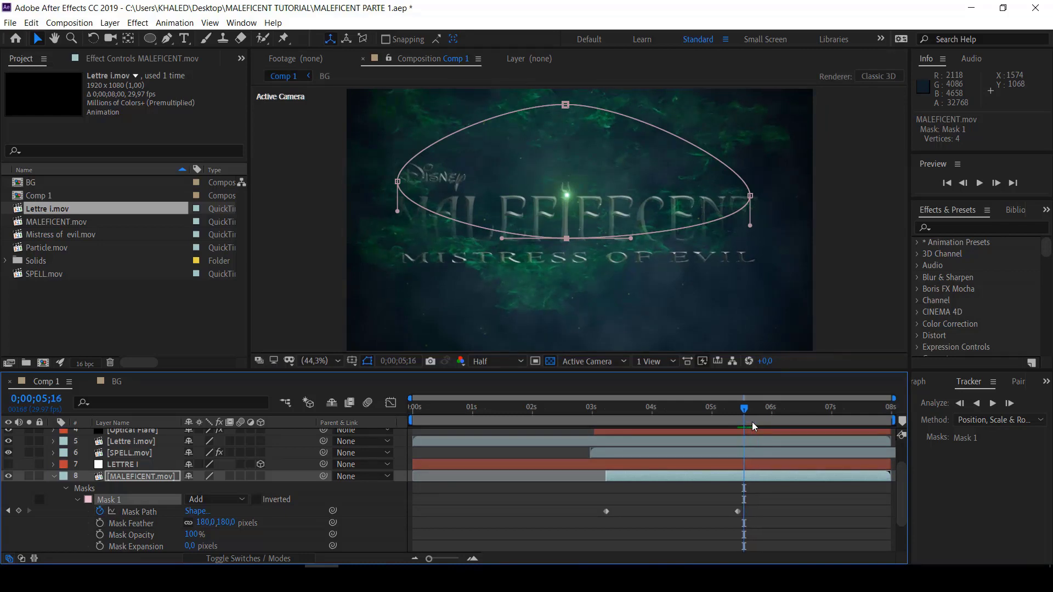
key("Page_Up")
key("Page_Up")
key("Page_Up")
key("Page_Up")
key("Page_Up")
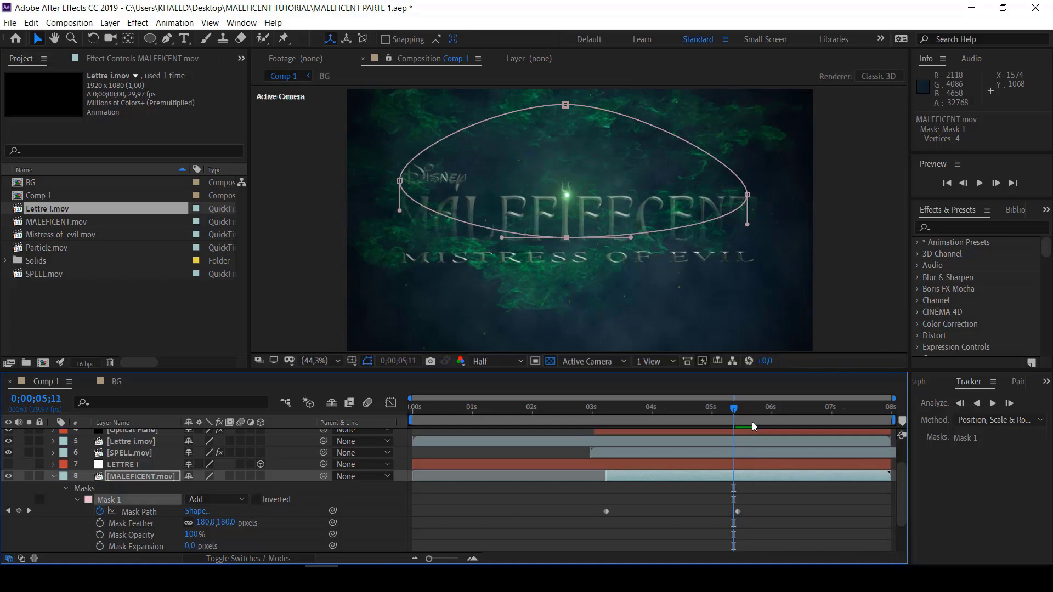
key("Page_Up")
key("Page_Up")
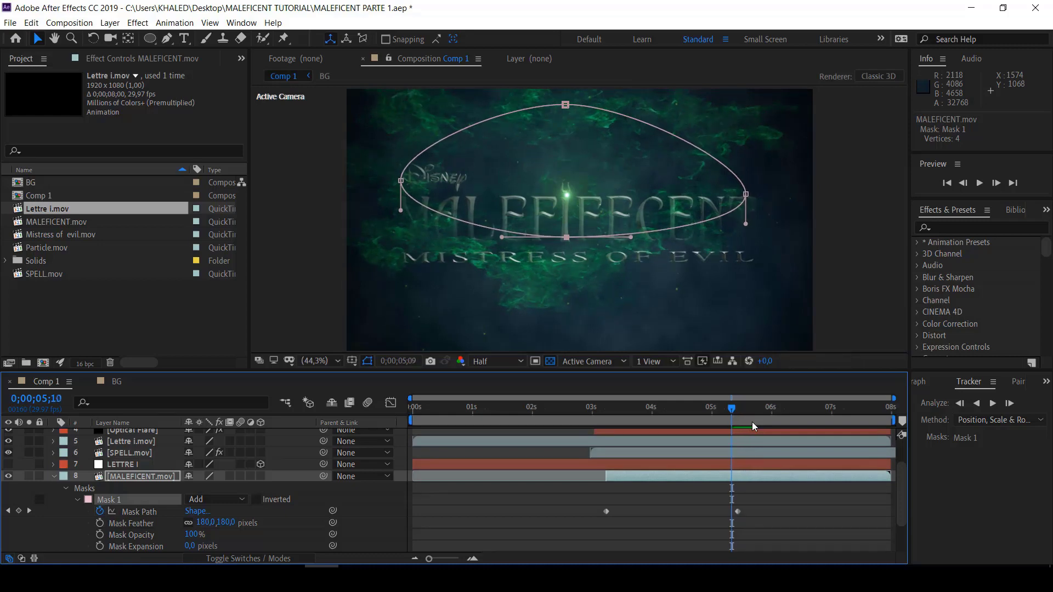
key("Page_Up")
key("Page_Up")
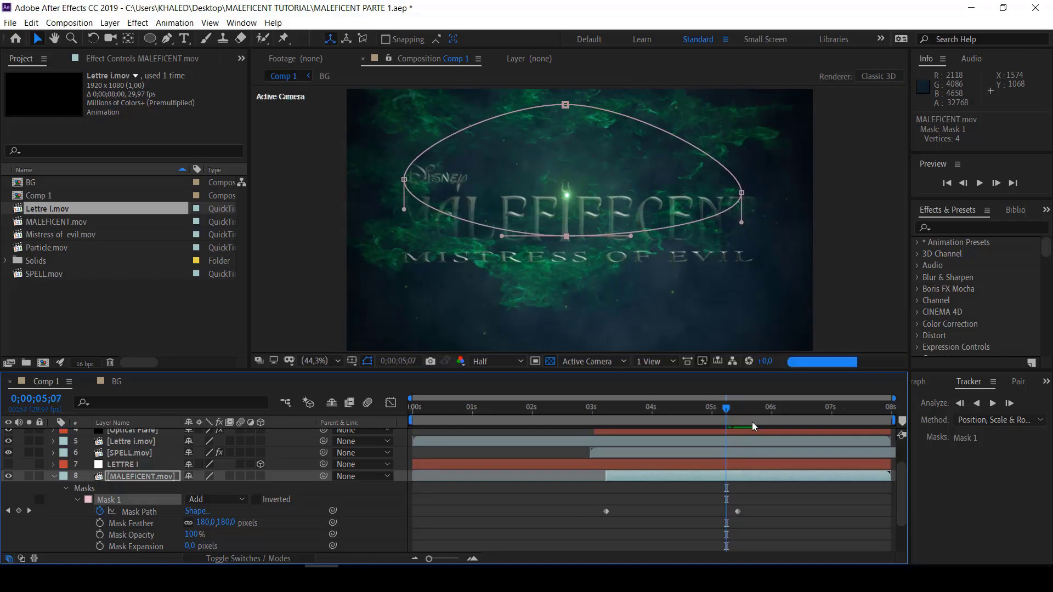
key("Page_Down")
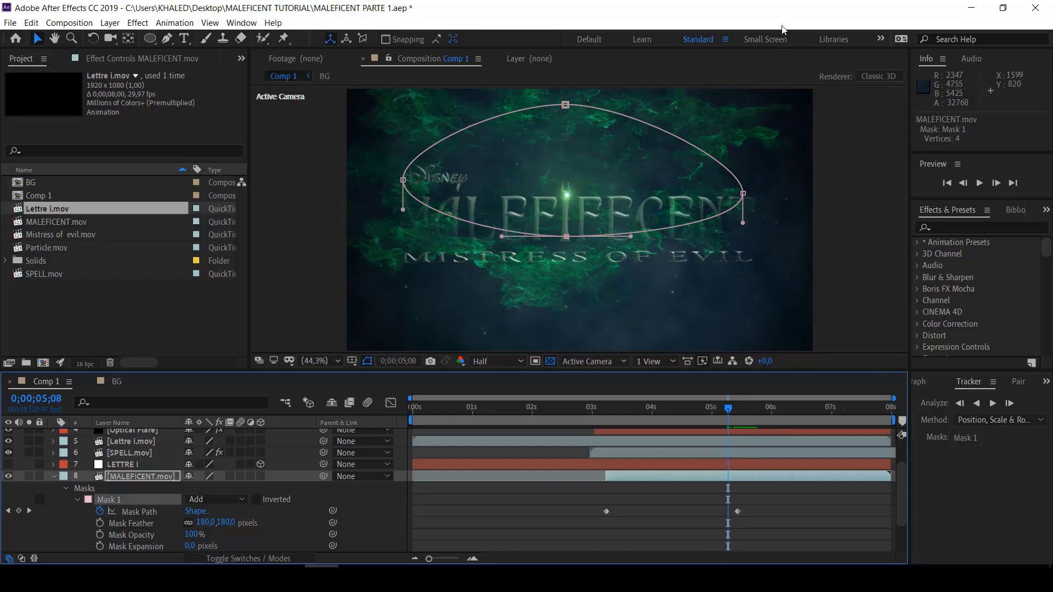
Drag the mask's right, left and bottom vertices outward to widen the ellipse
left_click_drag(743, 194, 807, 214)
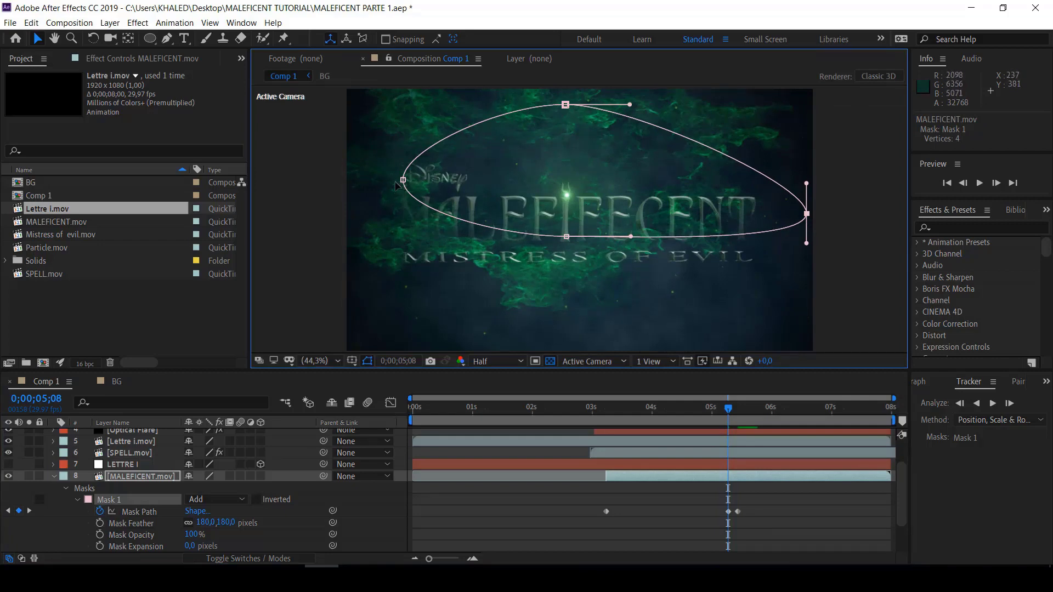
left_click_drag(396, 186, 326, 195)
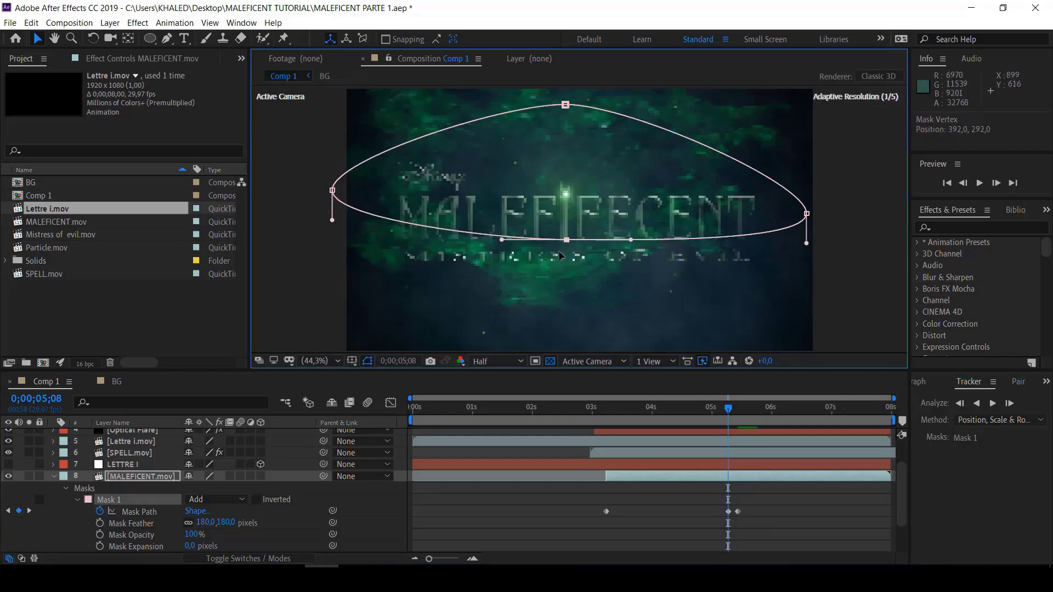
left_click_drag(566, 240, 544, 289)
left_click_drag(543, 297, 549, 345)
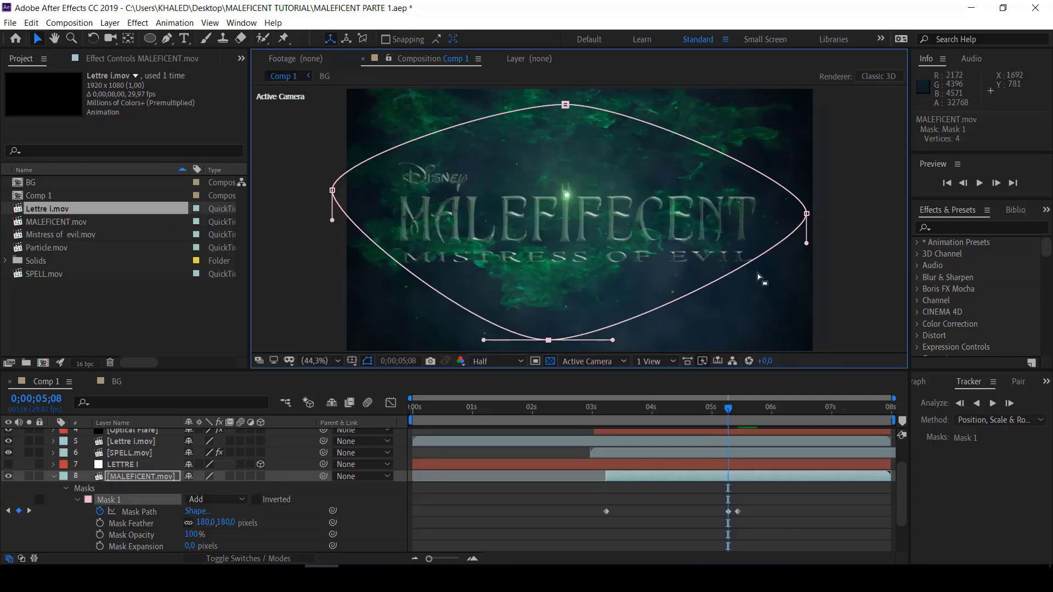
With the Pen tool, add lower-right, lower-left and upper-left vertices and pull them outward
key("g")
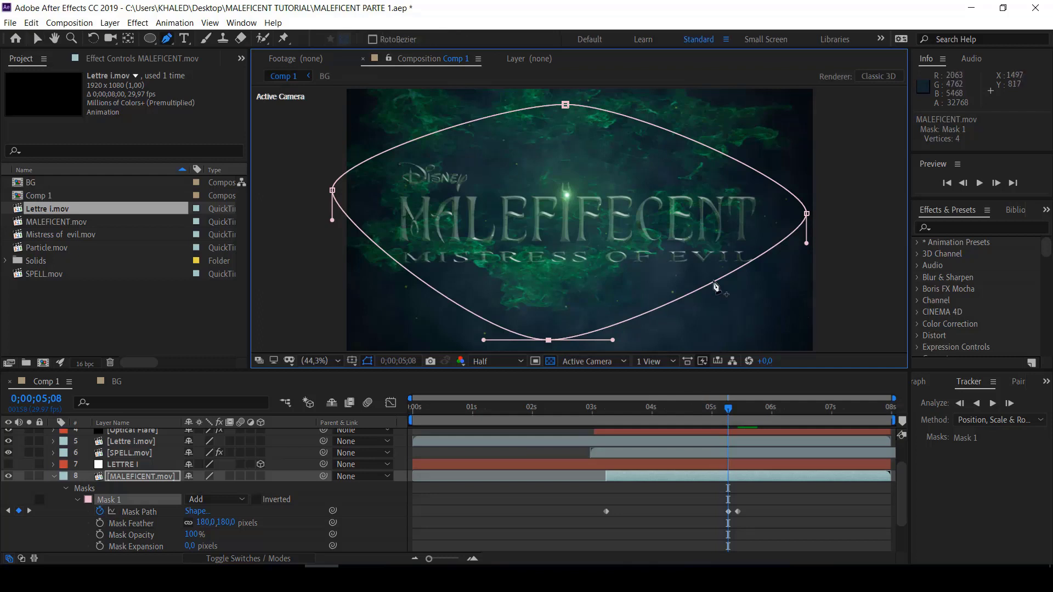
left_click(736, 271)
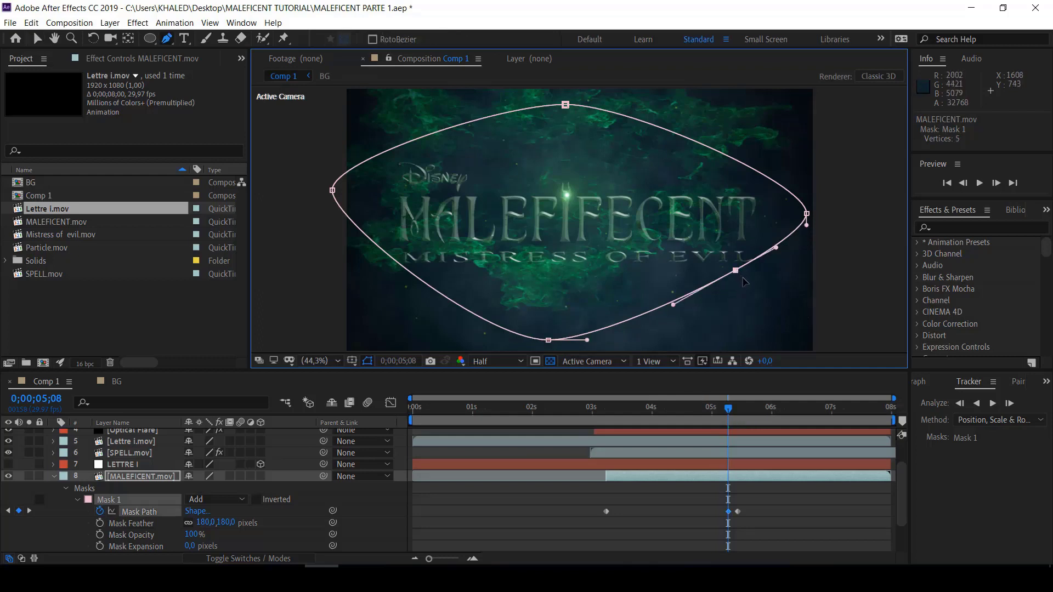
left_click_drag(736, 270, 758, 296)
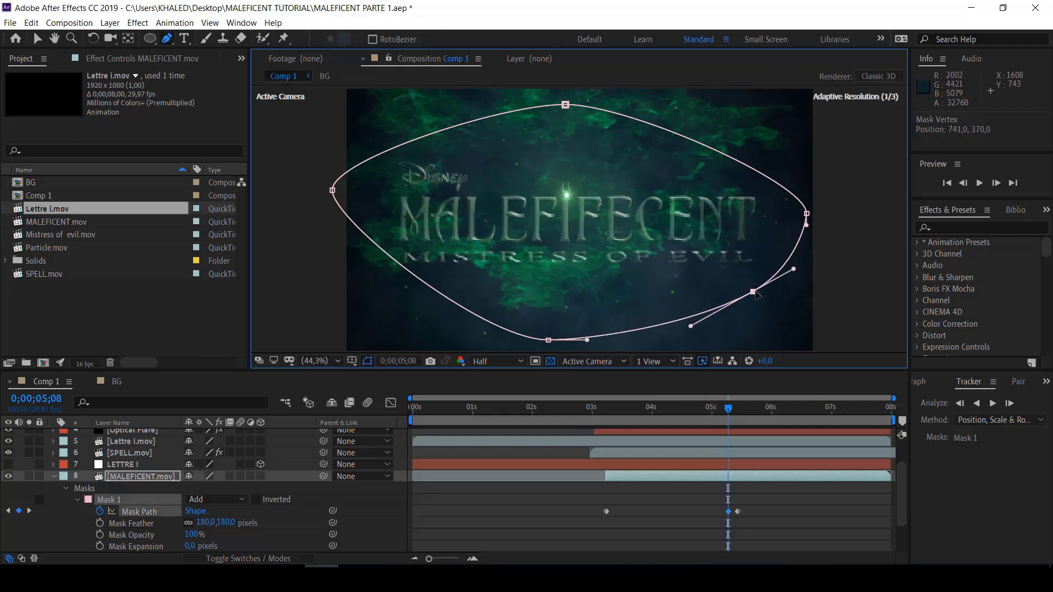
left_click(403, 268)
left_click_drag(403, 269, 354, 290)
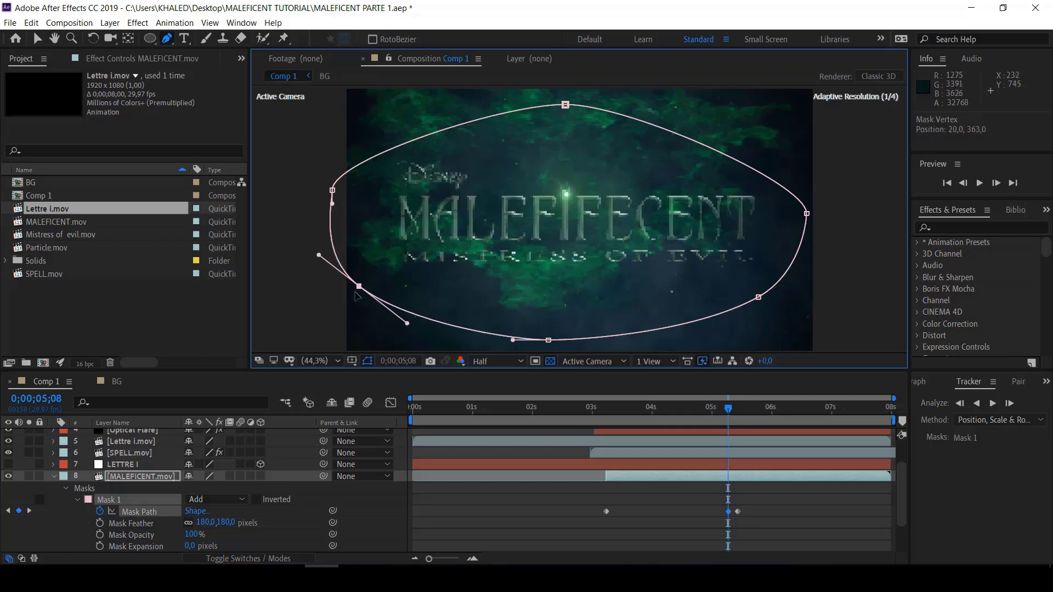
left_click(419, 140)
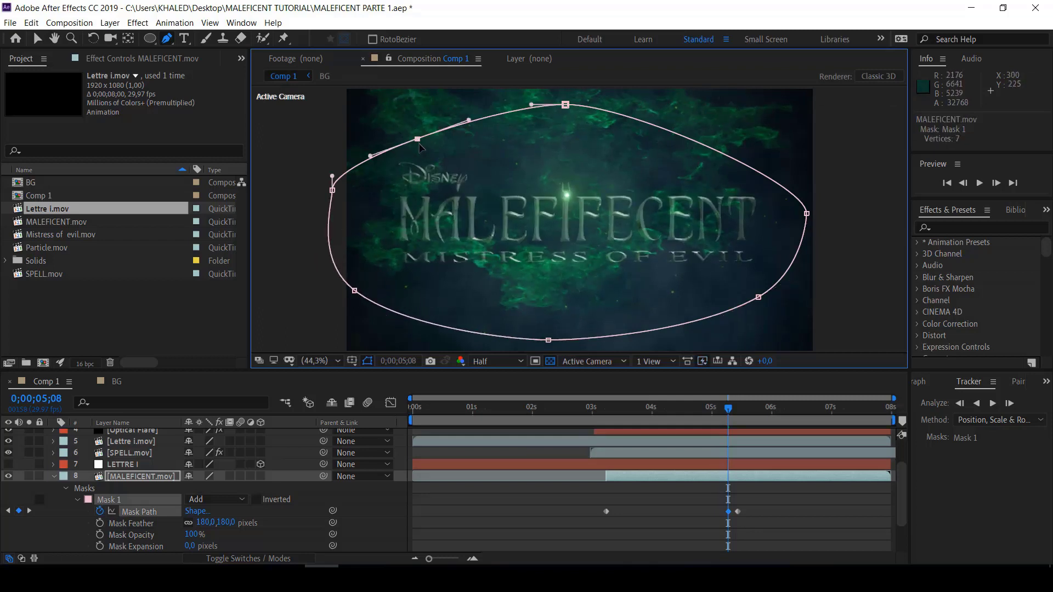
left_click_drag(419, 140, 402, 120)
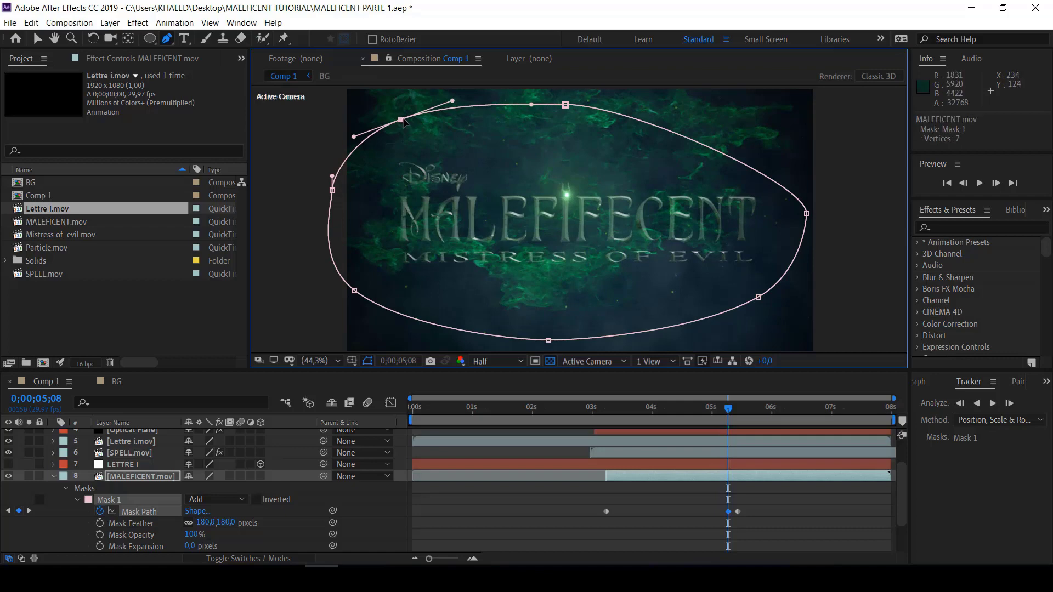
left_click_drag(728, 410, 573, 410)
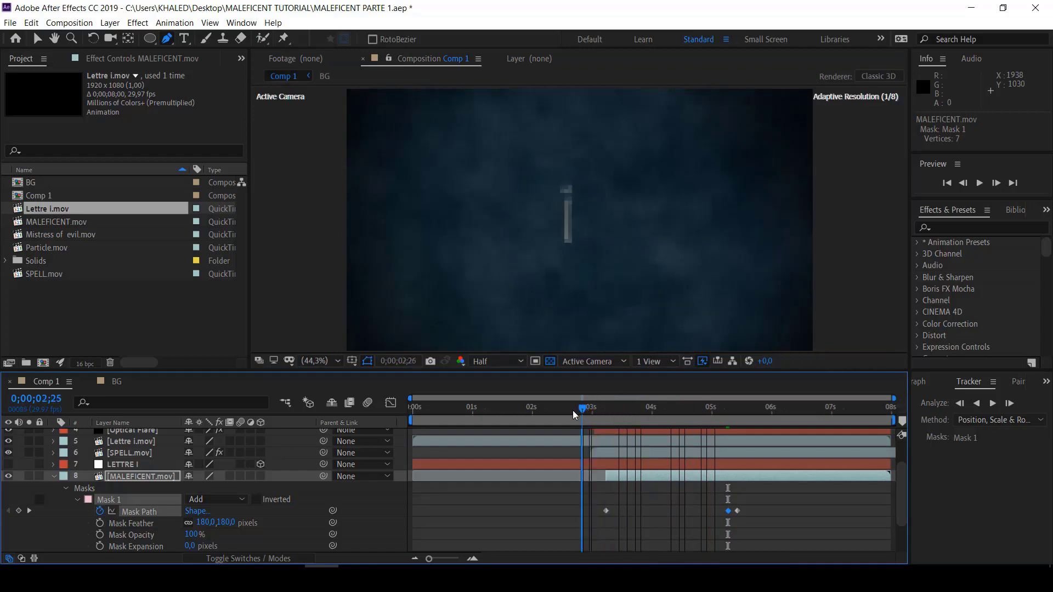
left_click(980, 184)
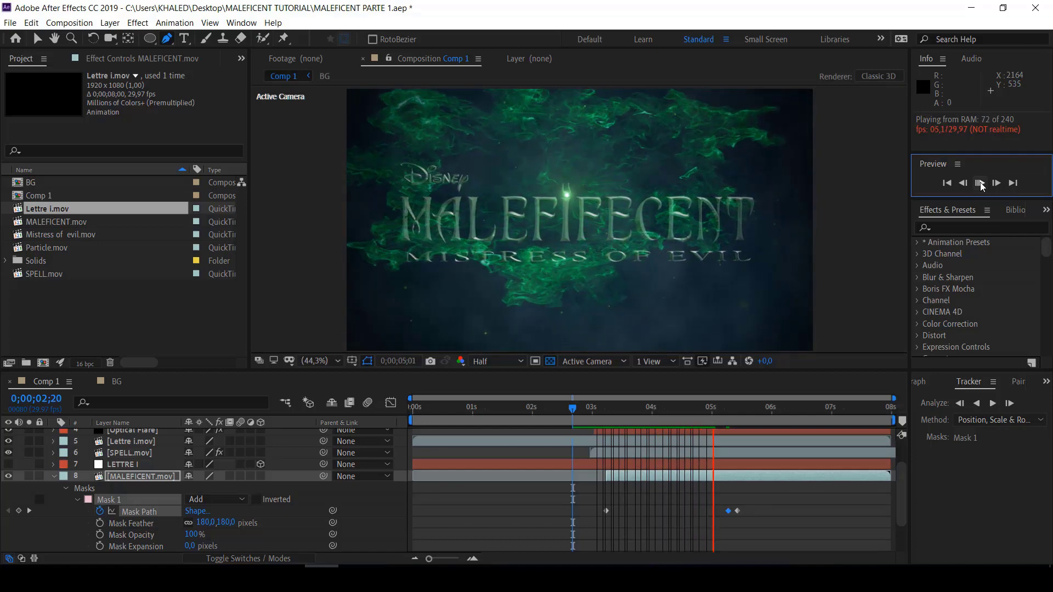
left_click(980, 184)
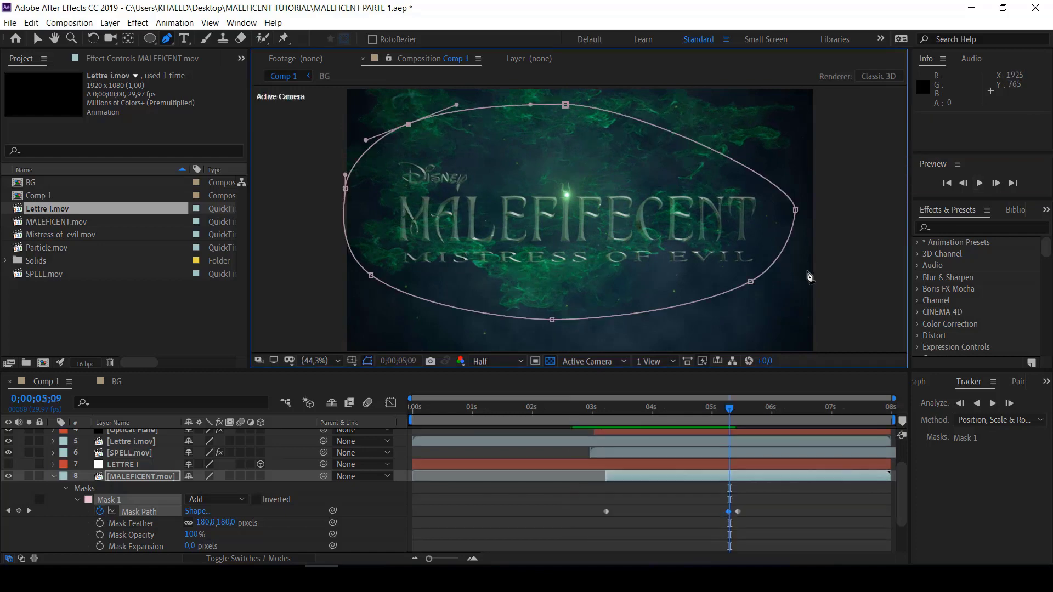
At 4;14, select MALEFICENT.mov and raise the mask's bottom and lower corner points
left_click_drag(730, 410, 680, 412)
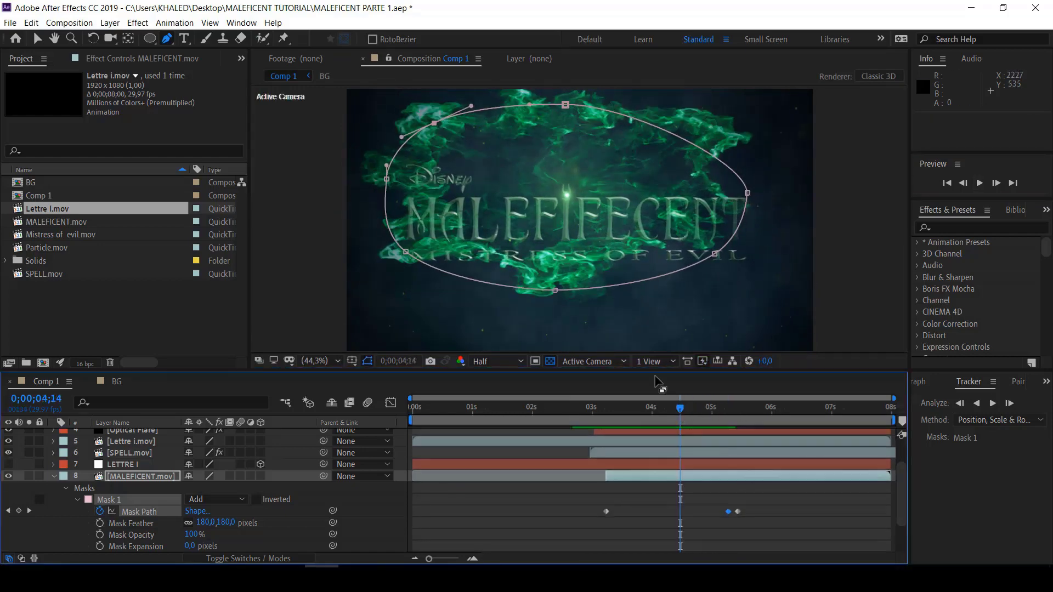
left_click(143, 473)
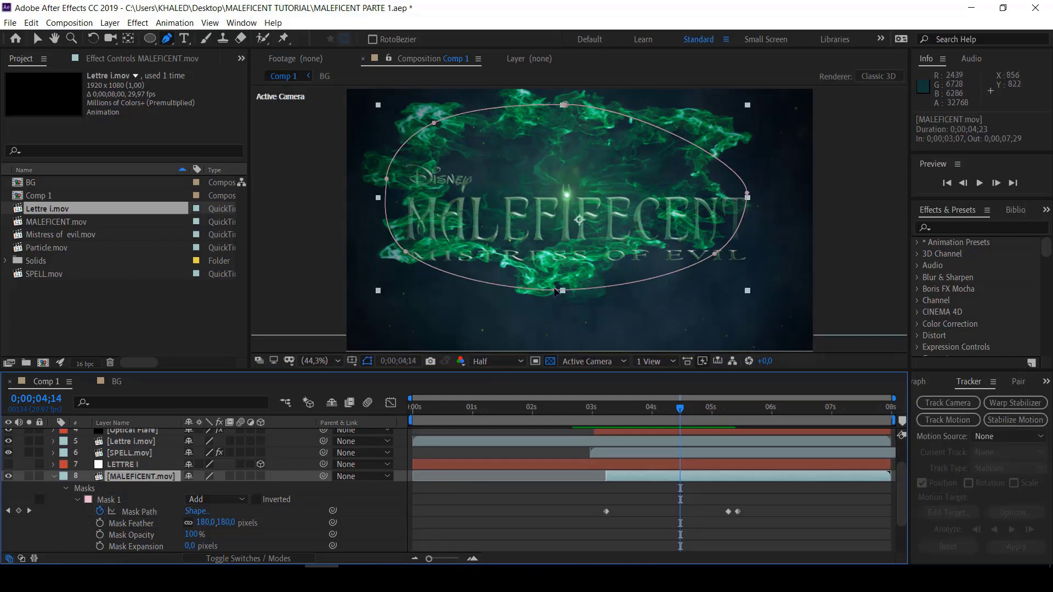
left_click_drag(555, 292, 542, 233)
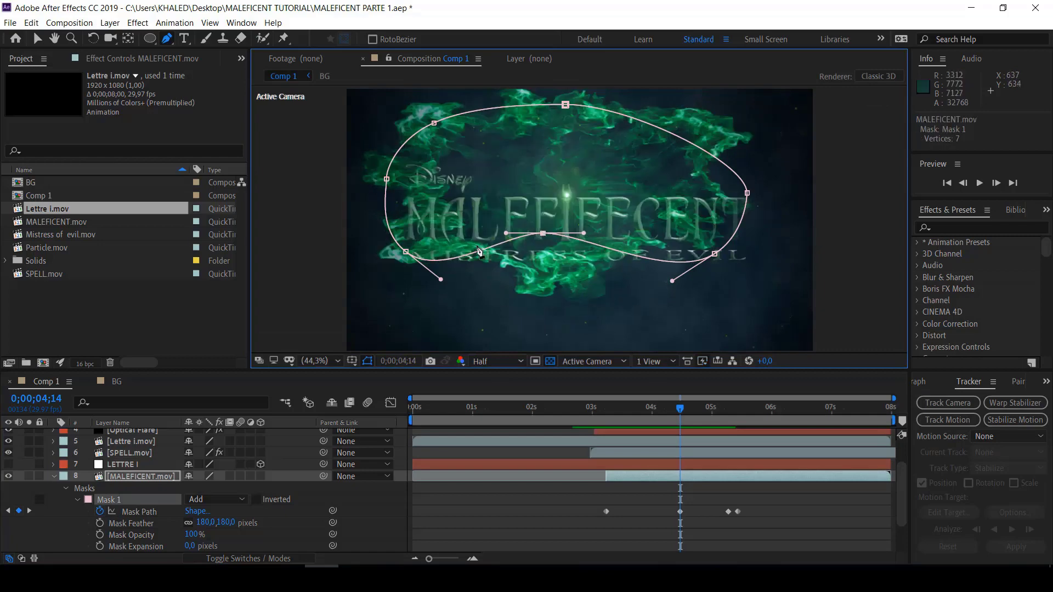
left_click_drag(405, 251, 405, 211)
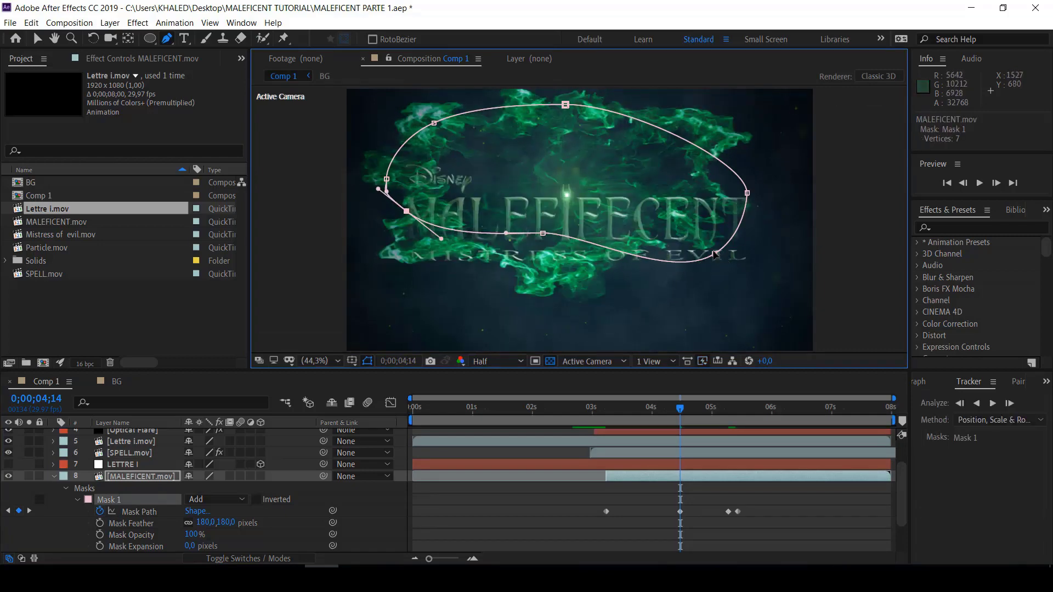
left_click_drag(714, 253, 700, 223)
Tighten the mask's sides and bottom to hug the upper title, then check later frames
left_click_drag(746, 193, 716, 174)
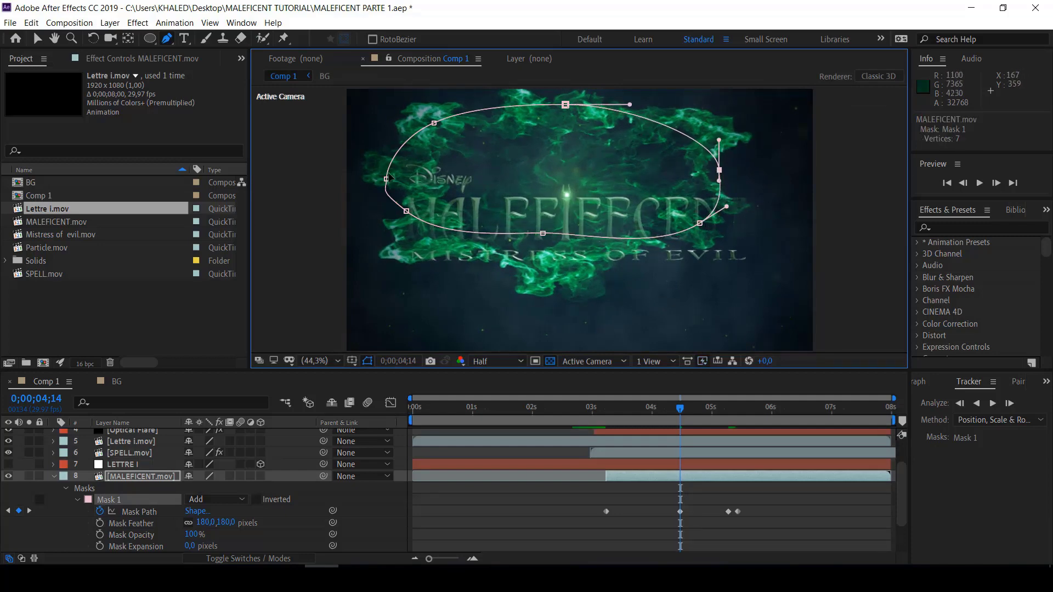
left_click_drag(386, 178, 404, 159)
left_click_drag(405, 211, 452, 203)
left_click_drag(543, 234, 542, 223)
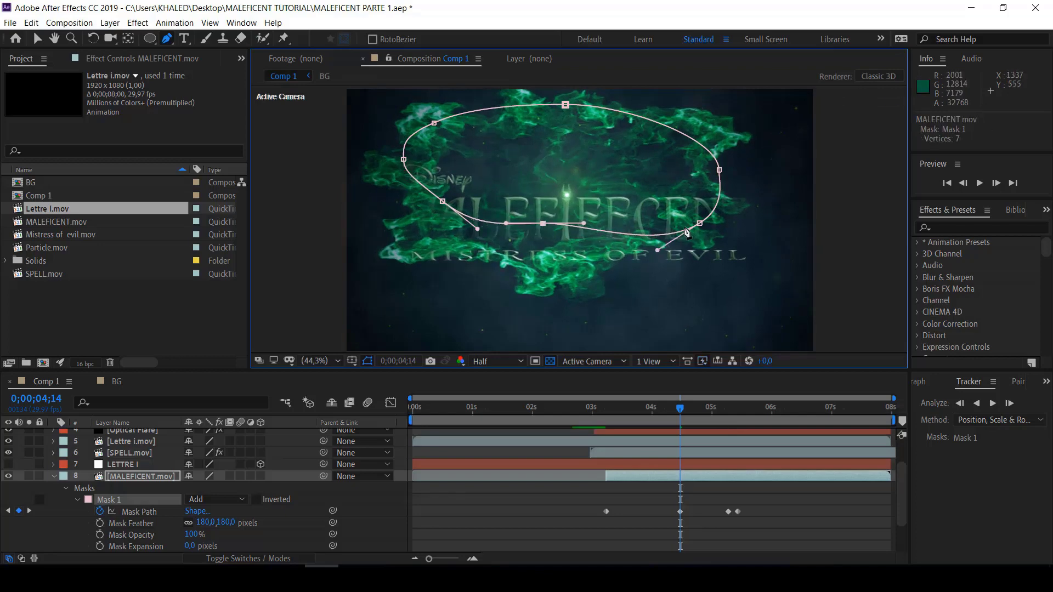
left_click_drag(699, 225, 692, 211)
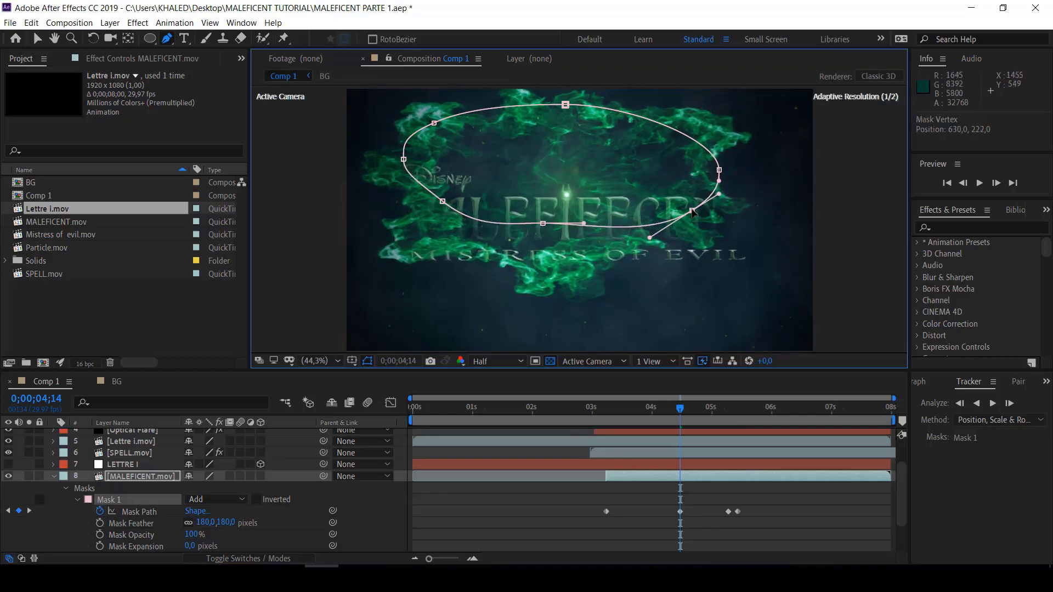
left_click_drag(544, 224, 541, 237)
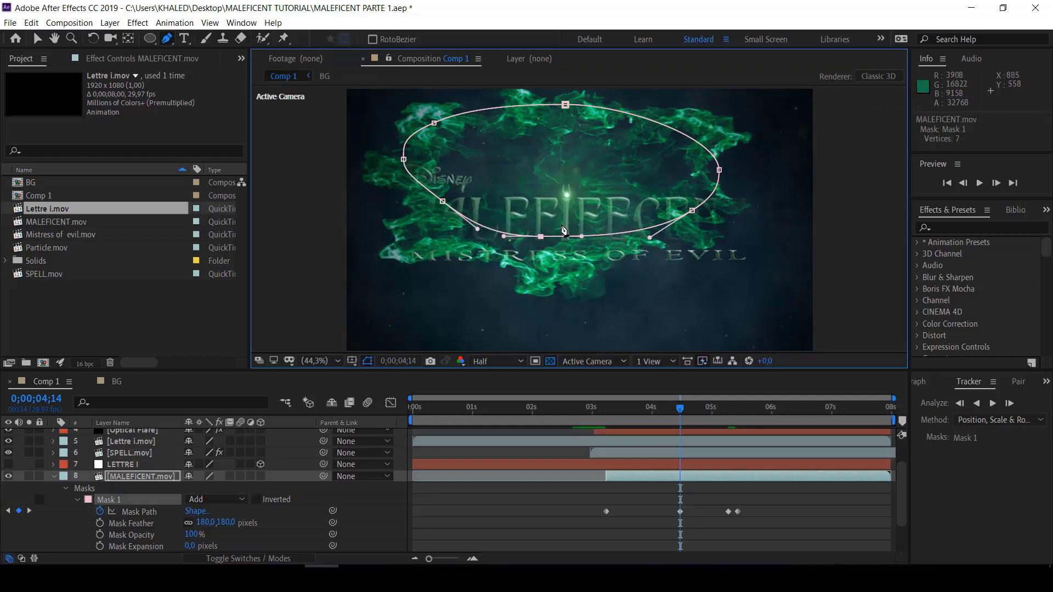
key("Page_Down")
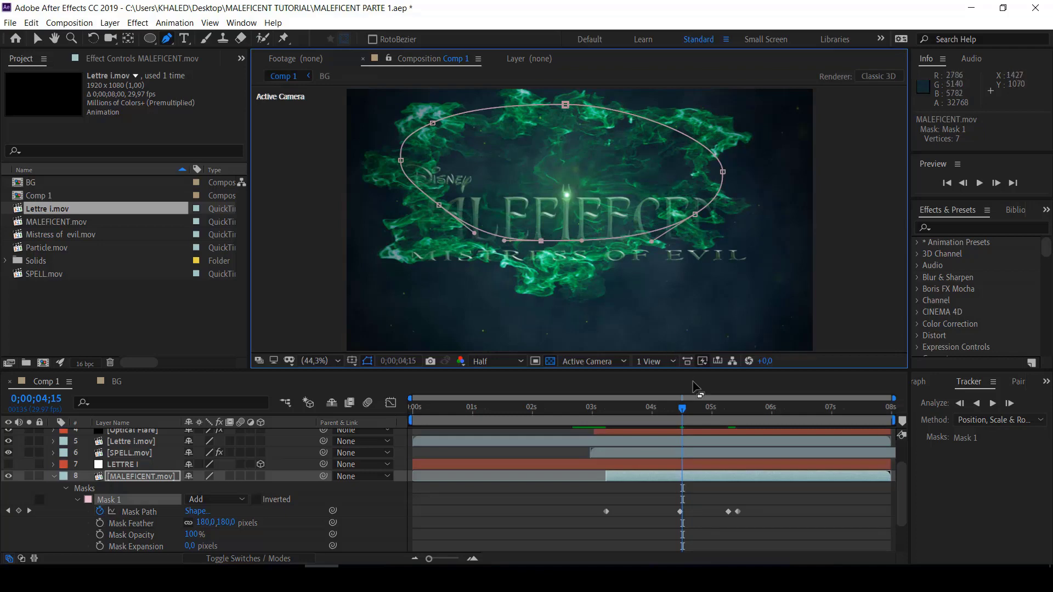
left_click_drag(692, 415, 742, 421)
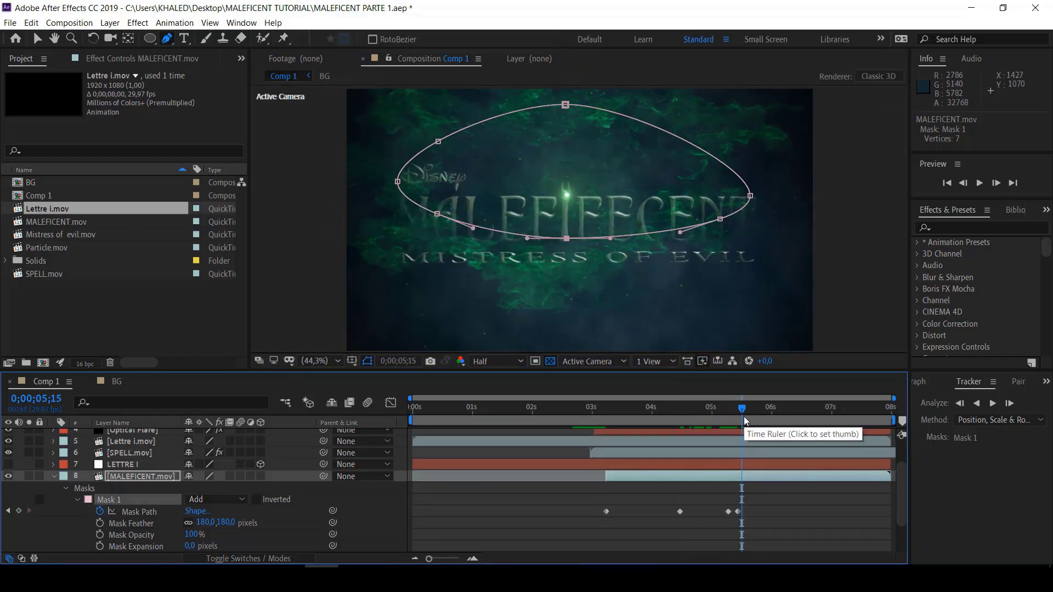
Delete the Mask Path keyframe at 5;13
mouse_move(742, 413)
left_mouse_down()
mouse_move(683, 415)
mouse_move(744, 421)
mouse_move(730, 424)
left_mouse_up()
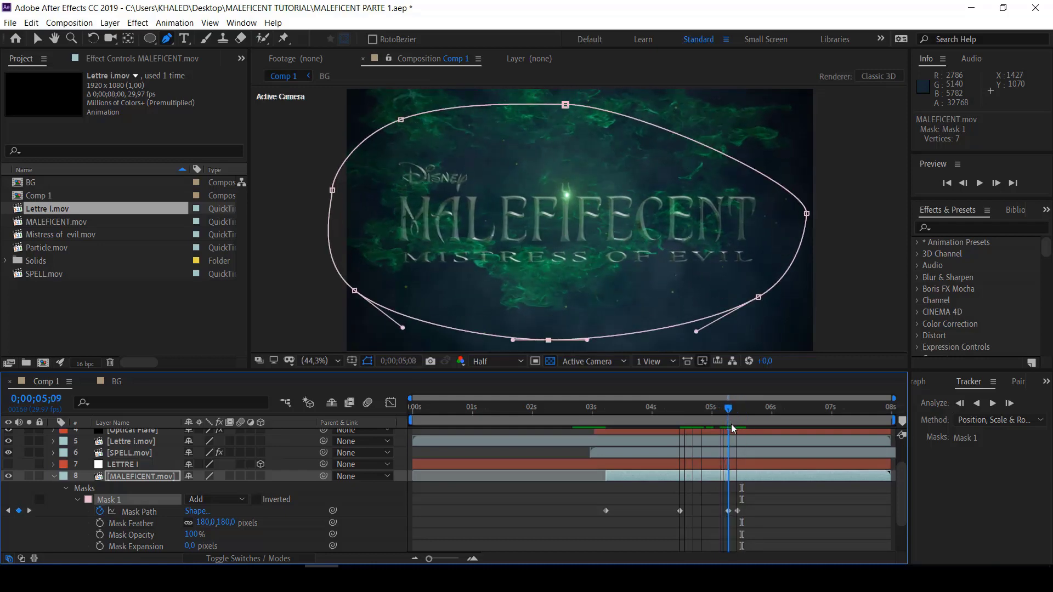
left_click(738, 511)
key("Delete")
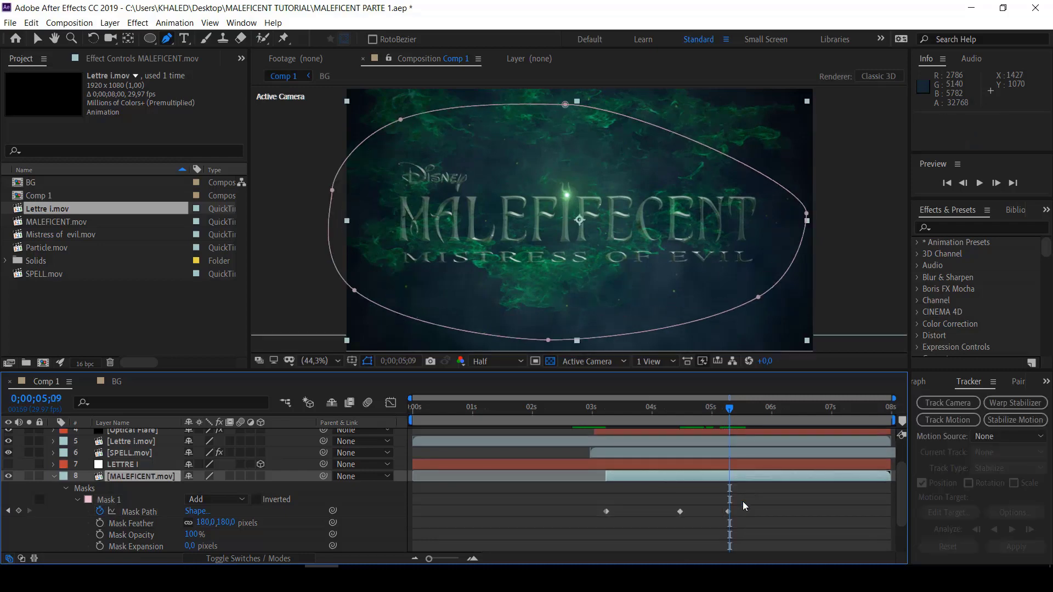
Preview the reveal, then scrub back to 3;08 where it begins
key("space")
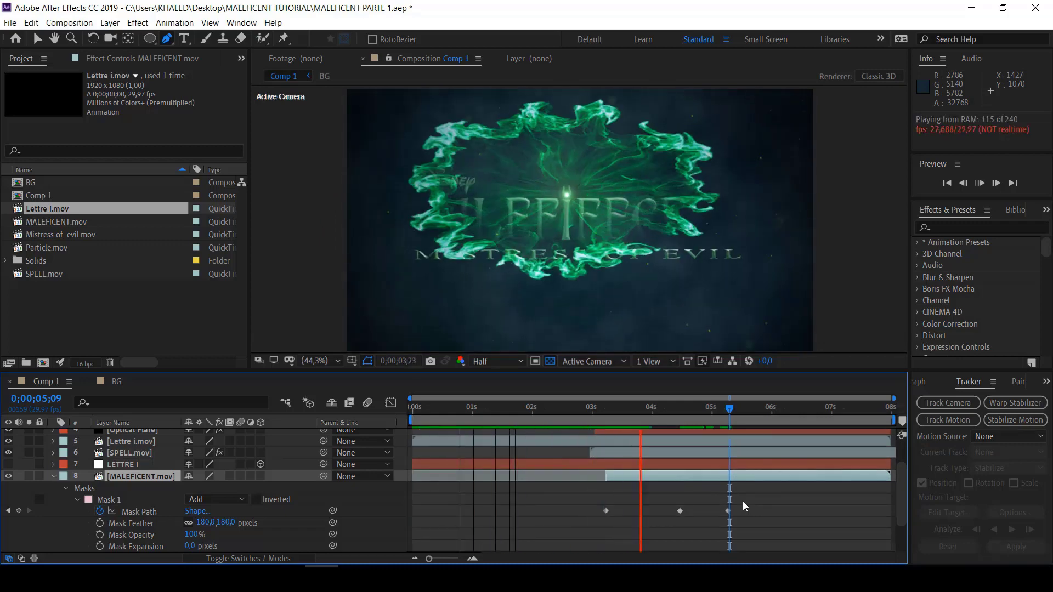
key("space")
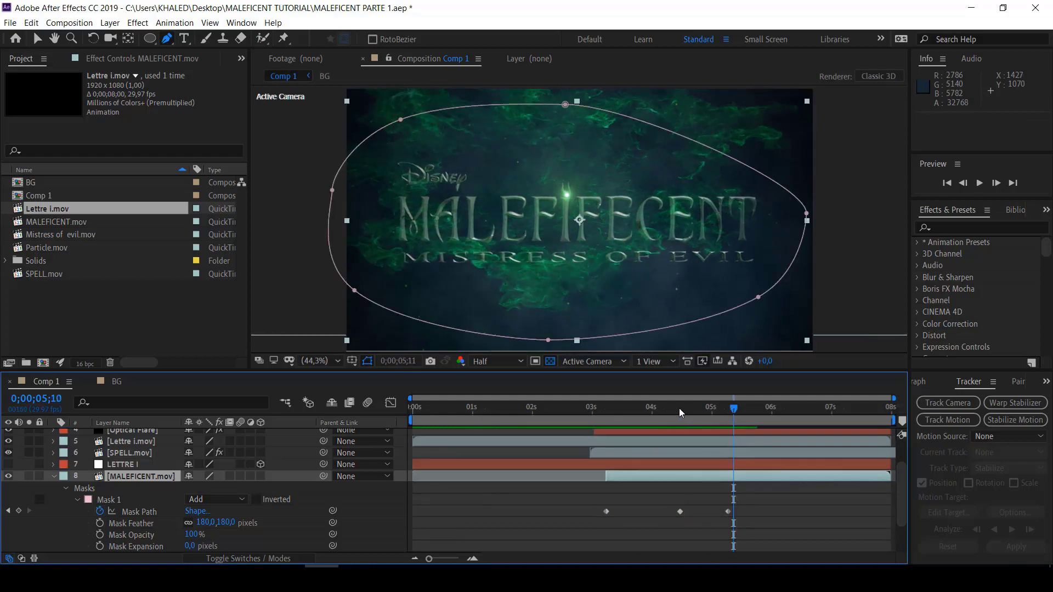
left_click(637, 408)
left_click_drag(622, 409, 606, 413)
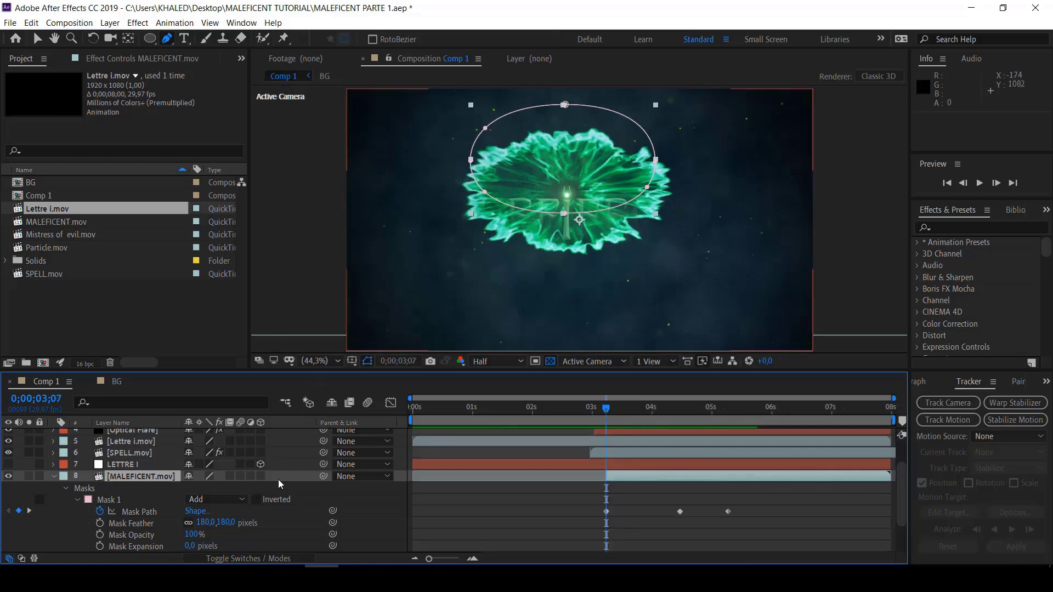
Raise Mask 1's feather to 356 px and scrub forward to preview the softened reveal
left_click_drag(204, 521, 227, 522)
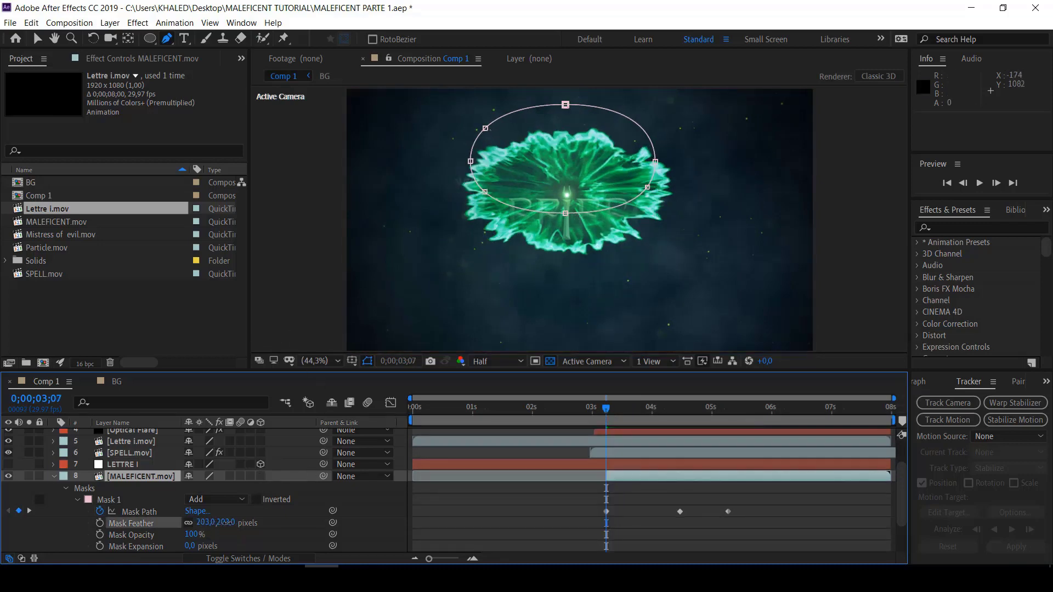
left_click(109, 500)
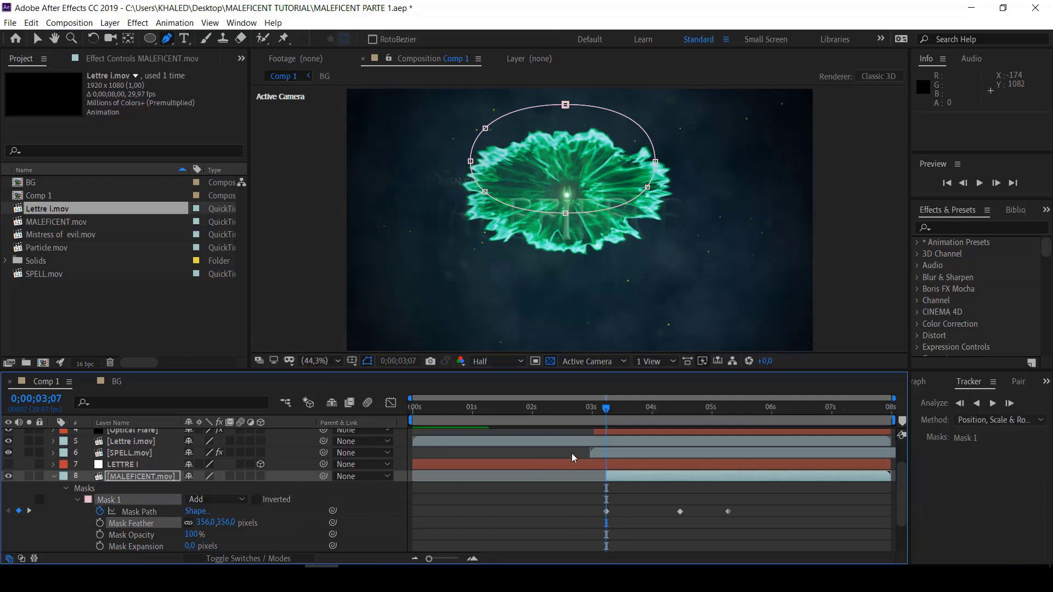
left_click_drag(607, 410, 779, 419)
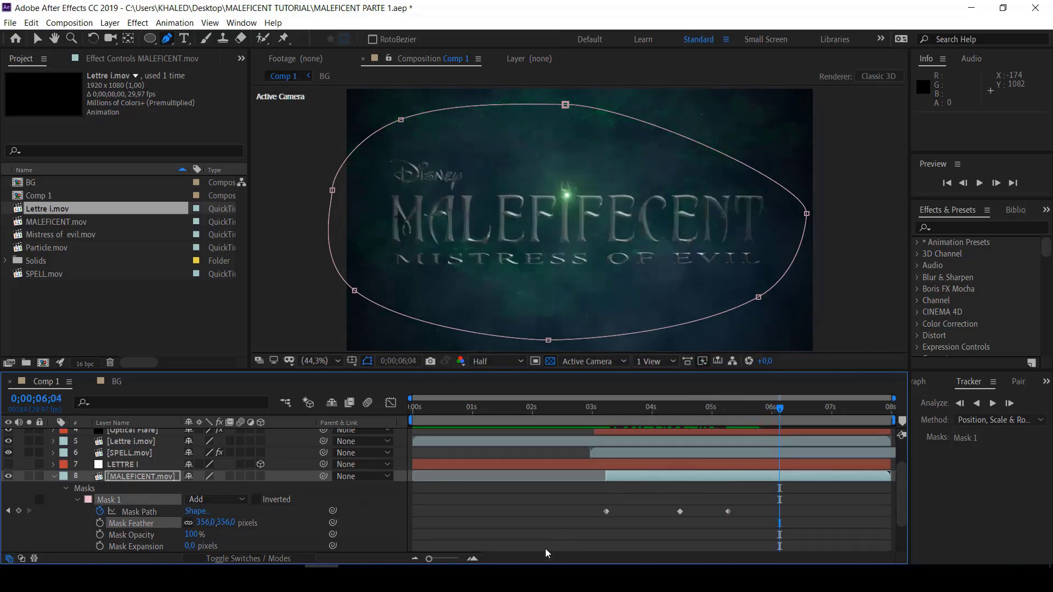
scroll(486, 515, "down", 3)
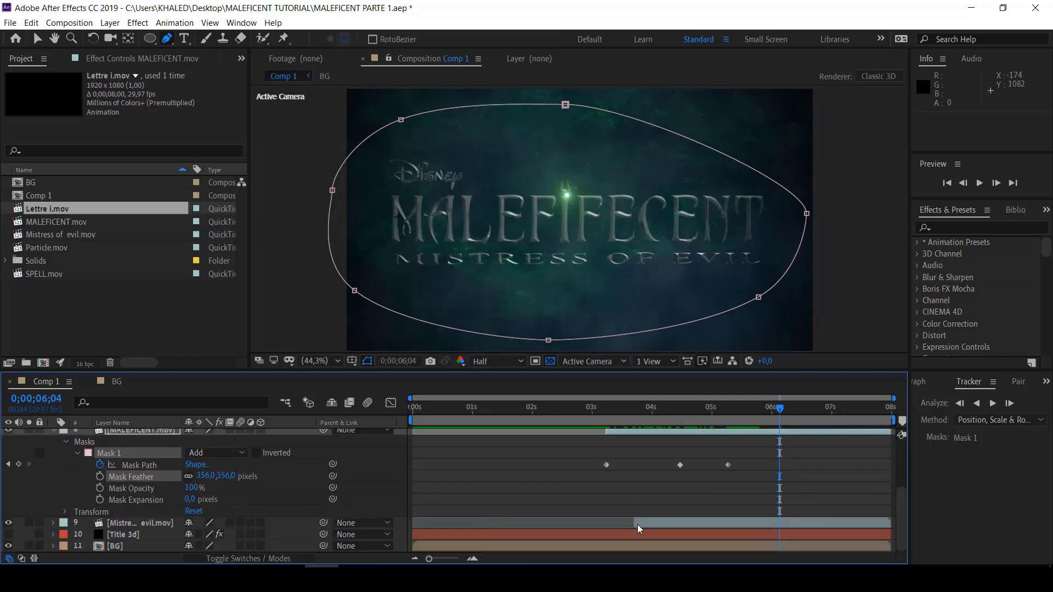
Trim Mistress of evil.mov to start just before 6 s and keyframe its Opacity at 0%
left_click_drag(634, 523, 677, 523)
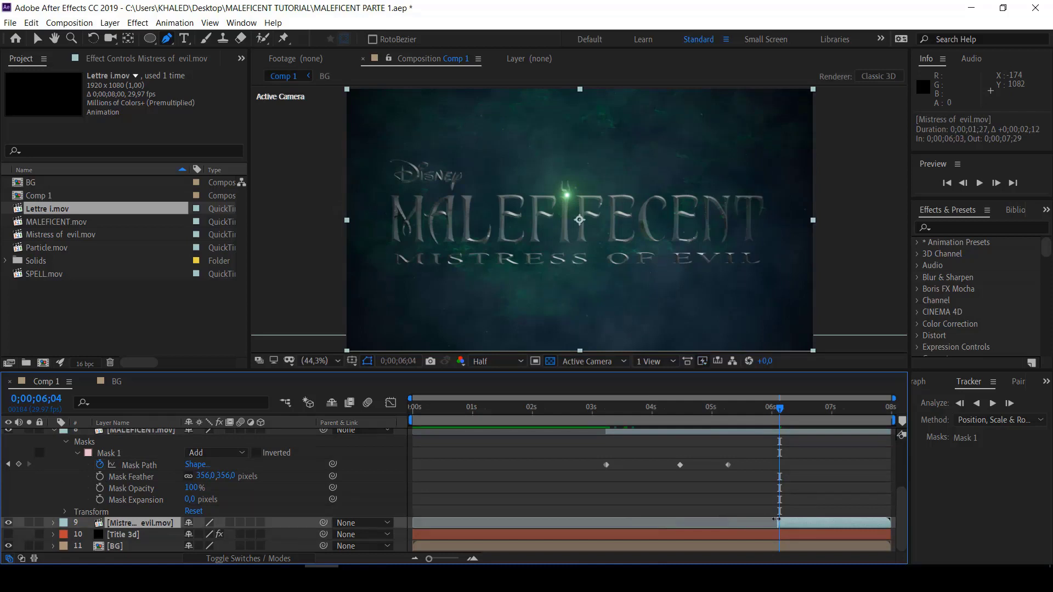
left_click_drag(776, 519, 770, 520)
left_click(139, 484)
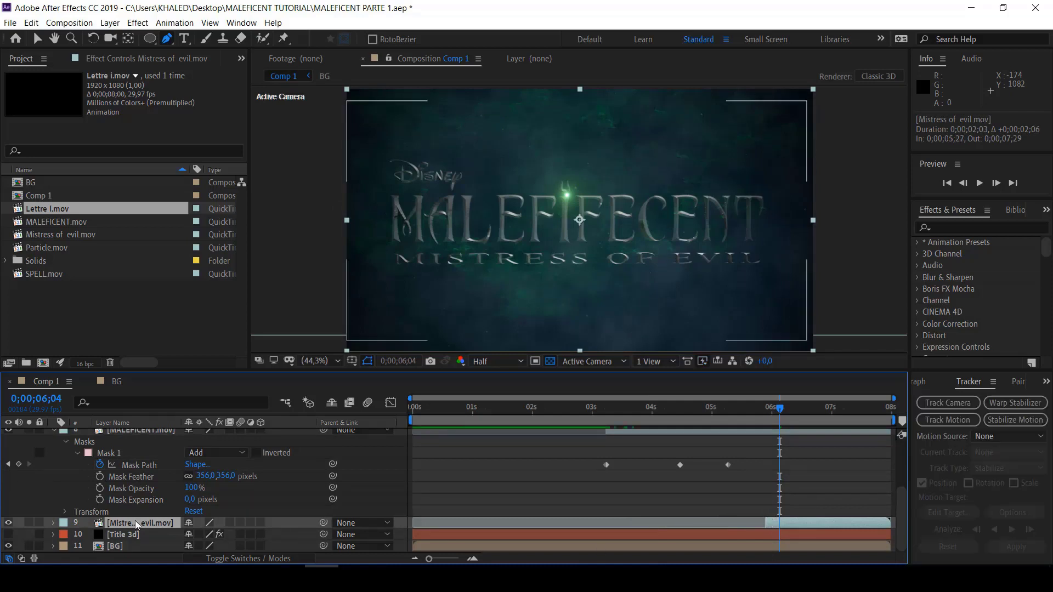
key("t")
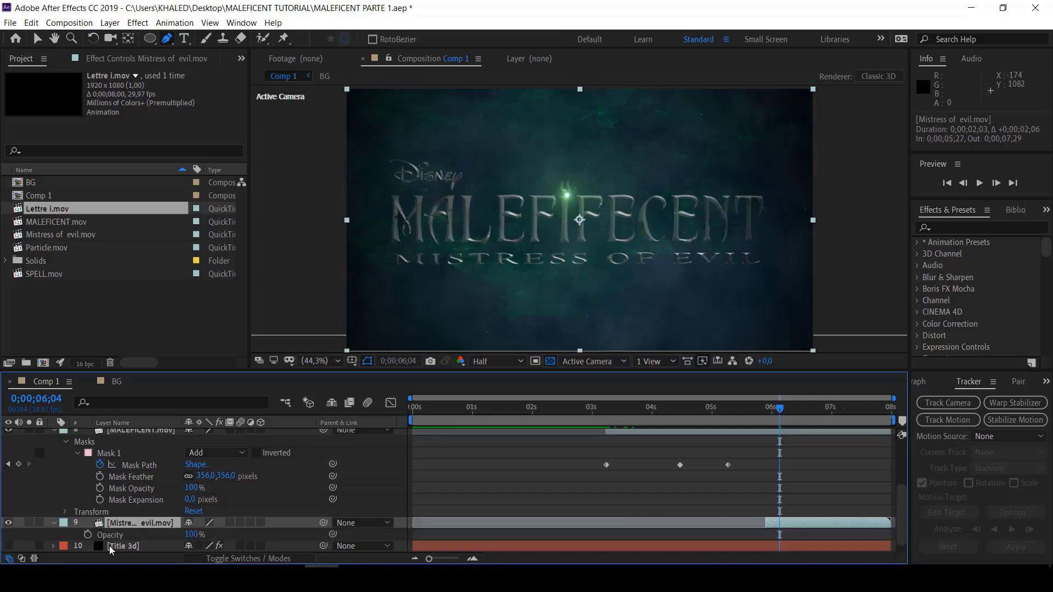
left_click(88, 535)
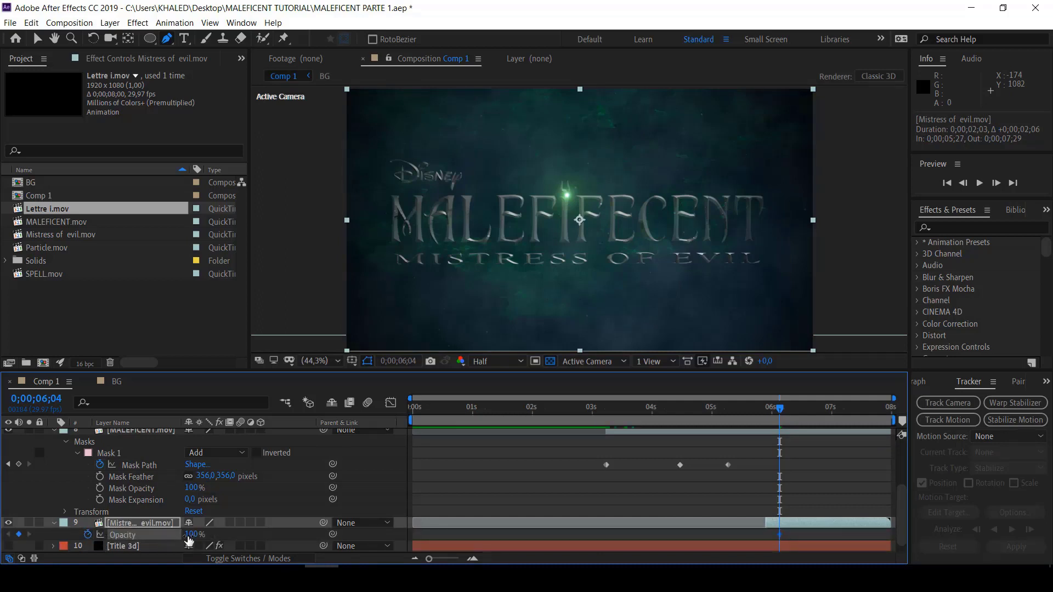
left_click_drag(193, 535, 139, 535)
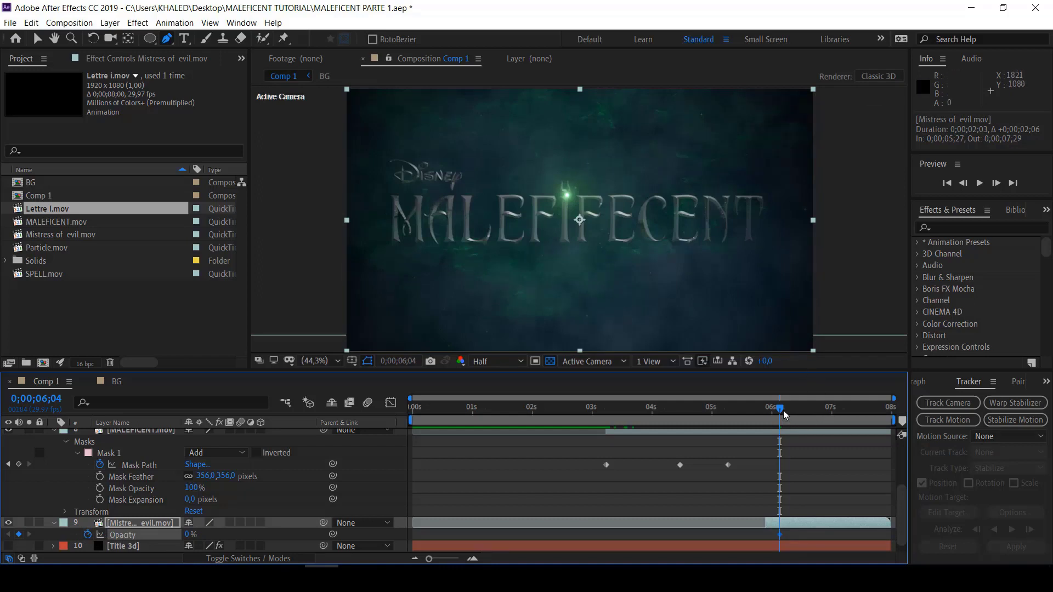
Set a 100% Opacity keyframe near 0;00;06;20 and preview the subtitle fade-in
left_click_drag(783, 411, 812, 414)
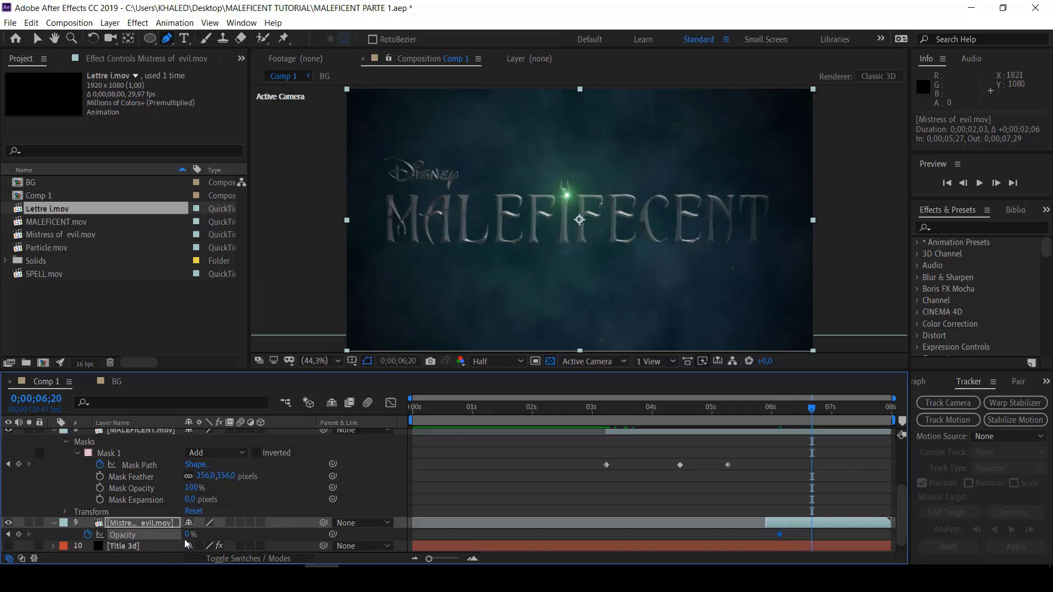
left_click_drag(187, 537, 381, 549)
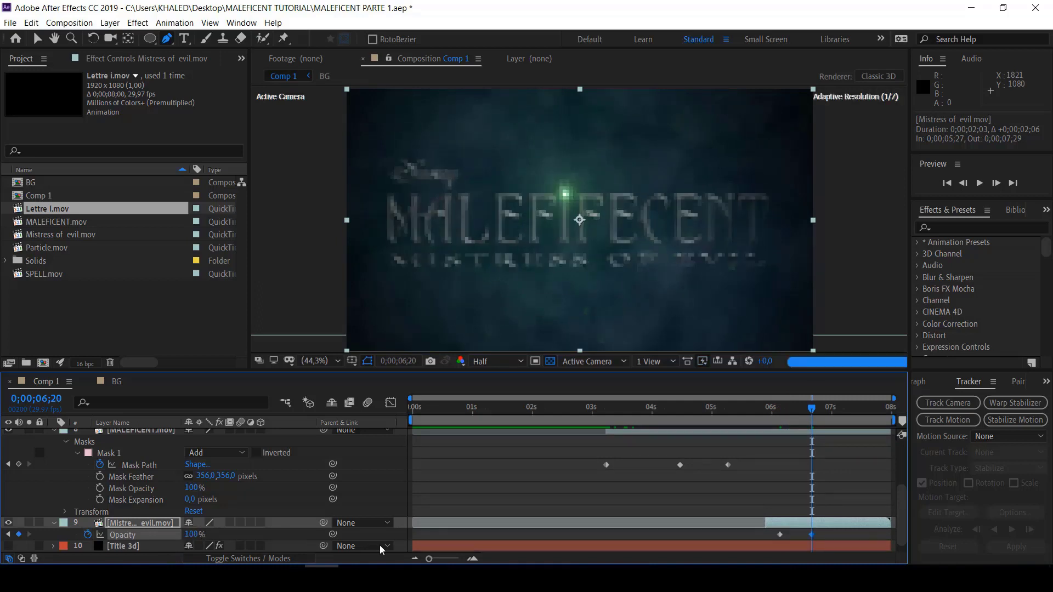
key("space")
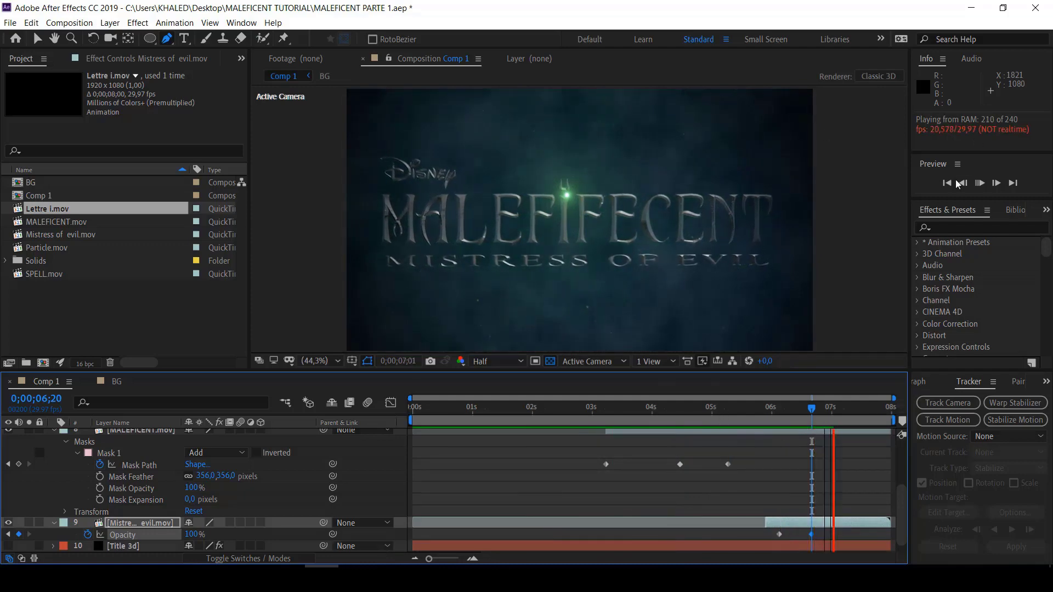
left_click(981, 184)
left_click(835, 420)
mouse_move(842, 411)
left_mouse_down()
mouse_move(509, 410)
mouse_move(796, 428)
left_mouse_up()
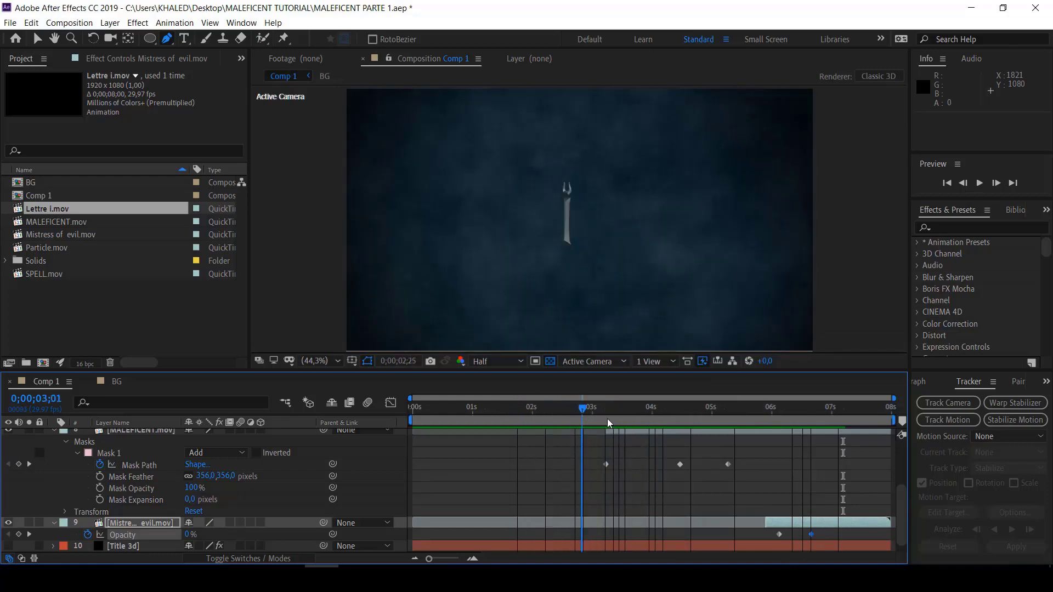
key("space")
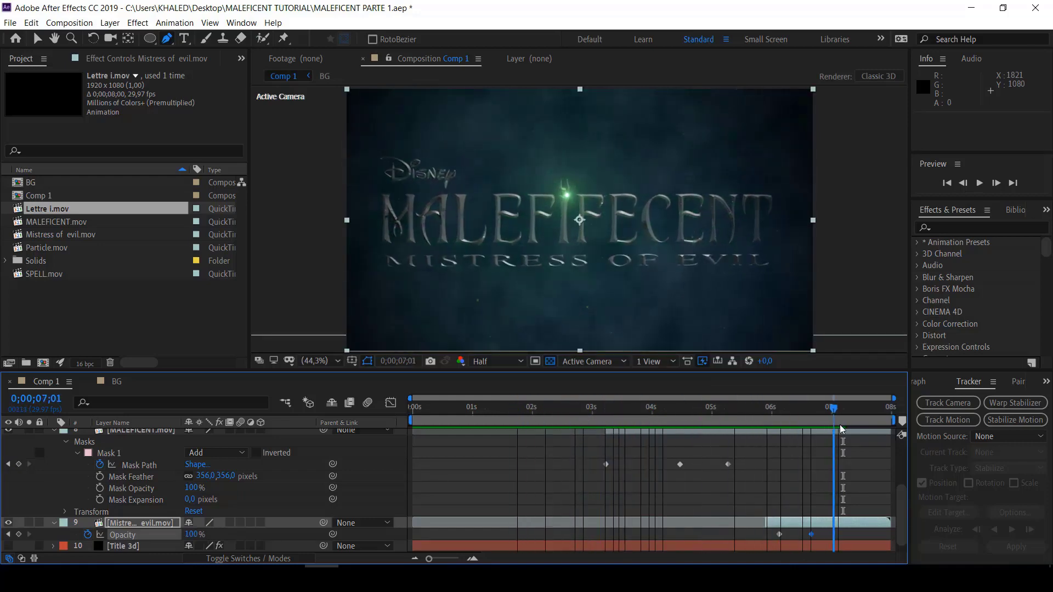
Collapse the title's mask properties, move to 7;13, and select the Optical Flare layer
left_click(37, 40)
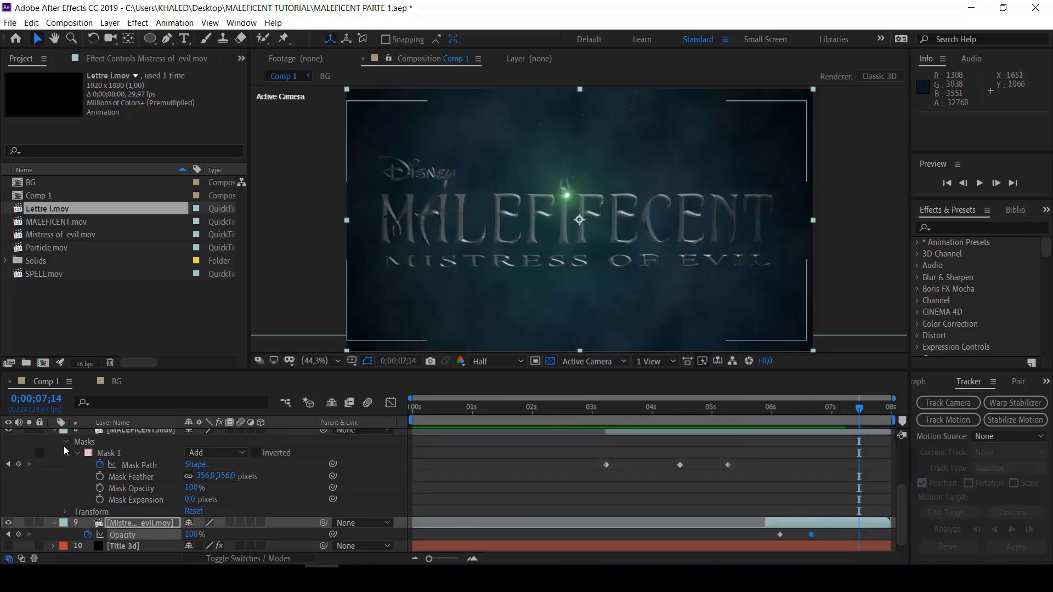
scroll(64, 449, "up", 1)
left_click(53, 464)
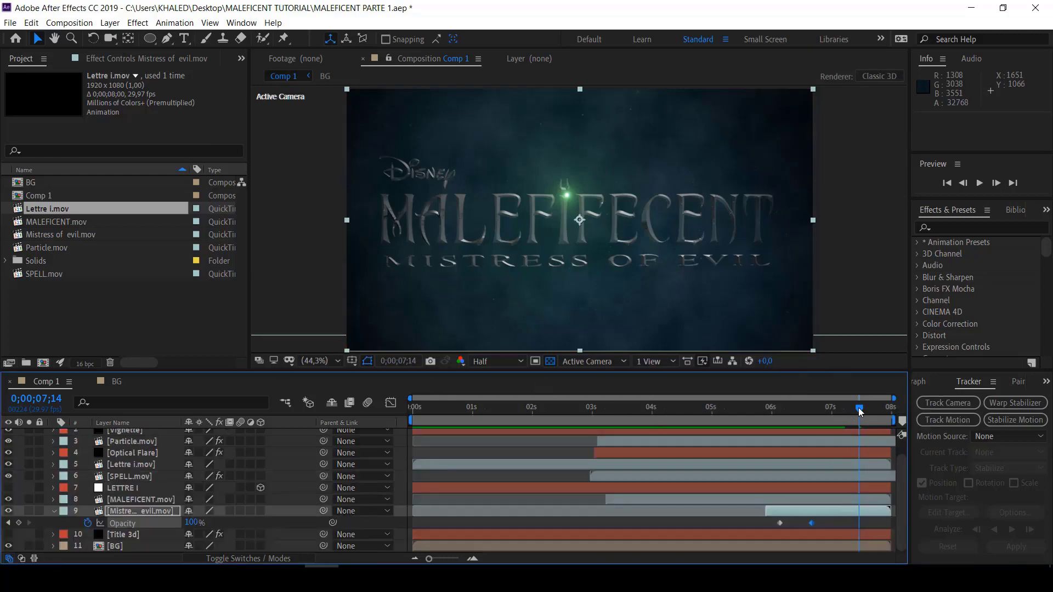
left_click_drag(859, 413, 858, 413)
key("period")
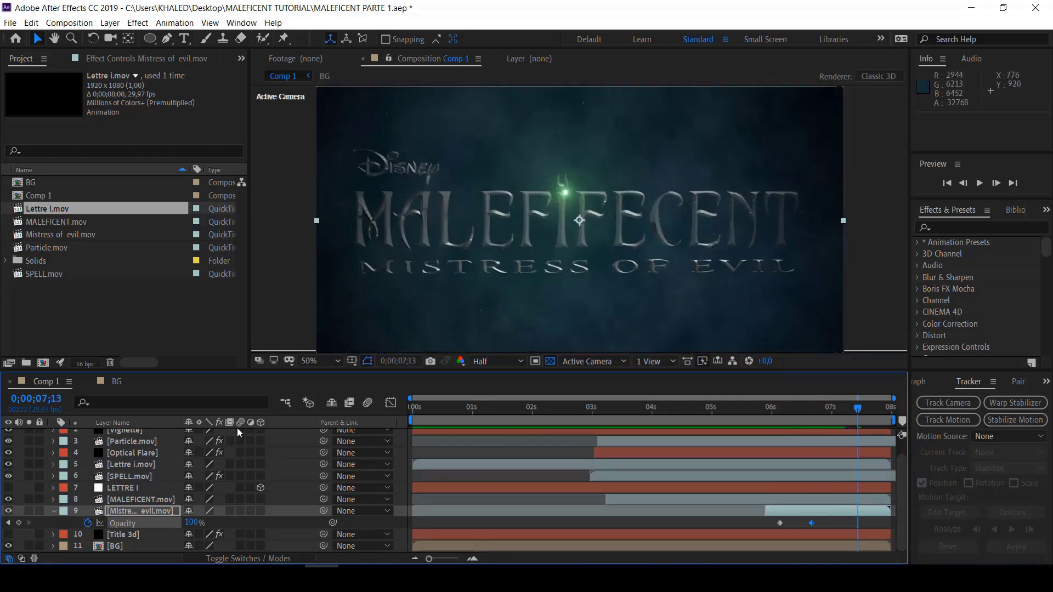
left_click(137, 453)
At 100% view, drag the Optical Flares Position XY onto the green glow (898.7, 409.0)
key("slash")
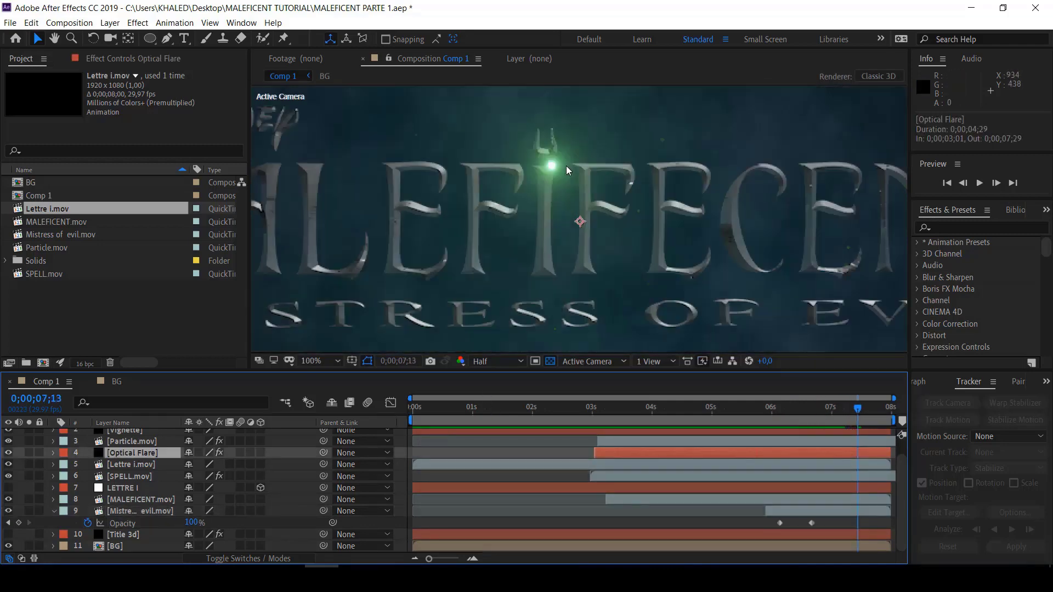
left_click(109, 58)
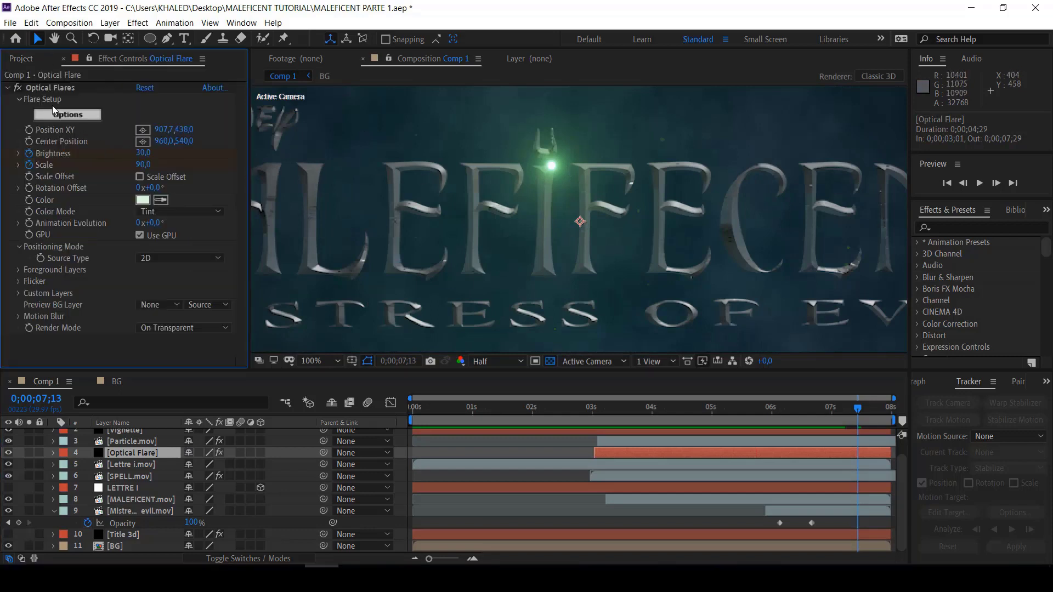
left_click(51, 88)
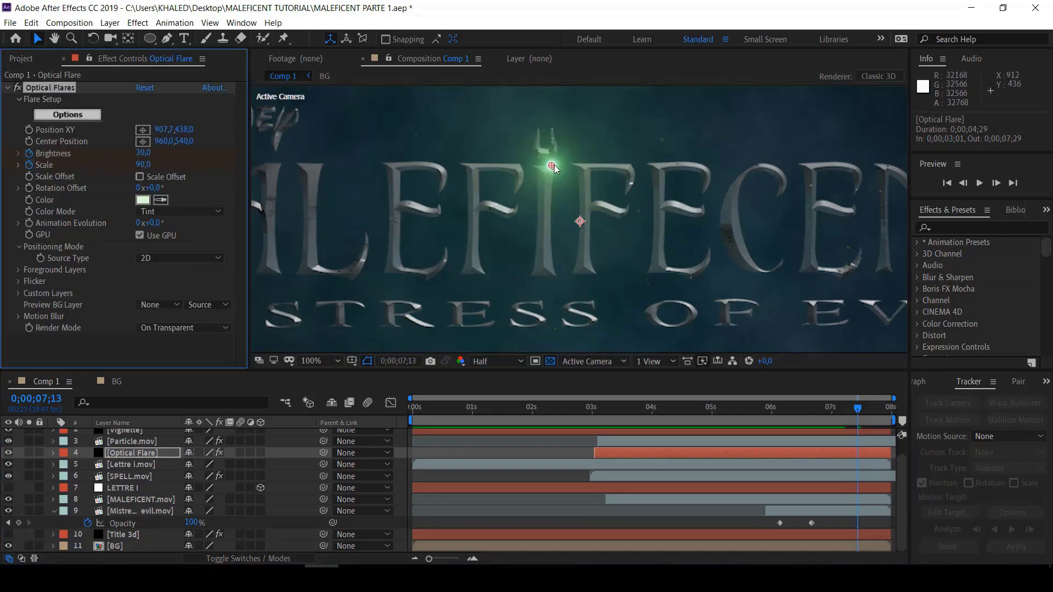
left_click_drag(551, 164, 548, 148)
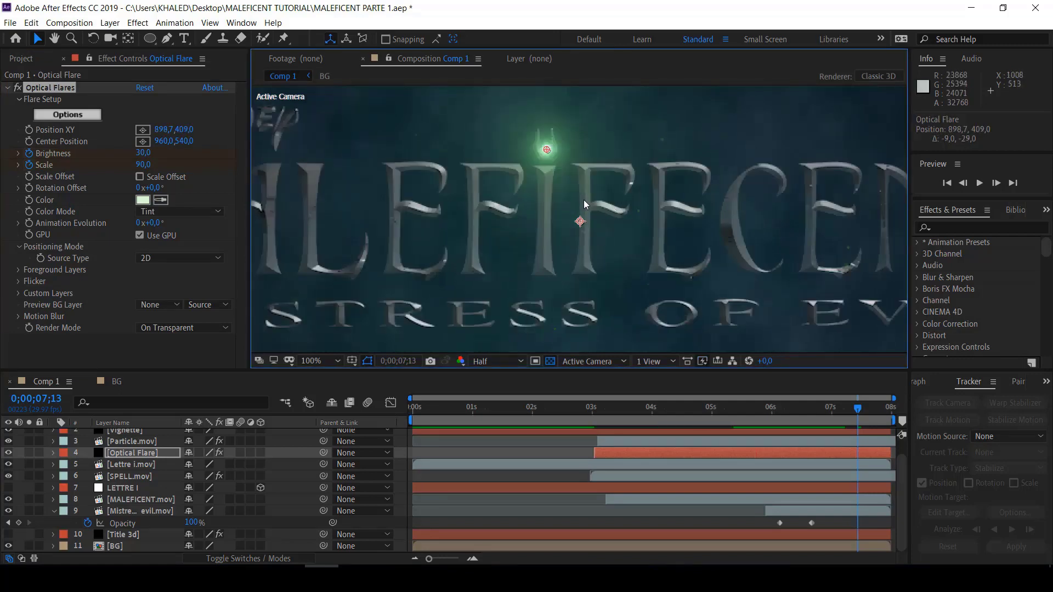
left_click_drag(860, 406, 614, 408)
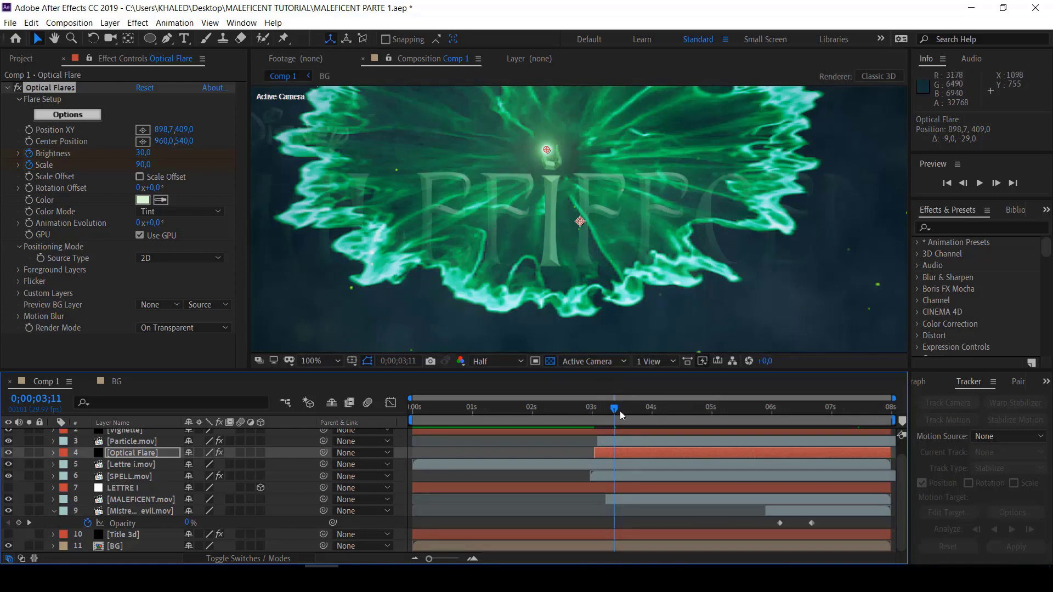
Nudge the flare position to 897.7, 413.0 and scrub to the final frame to verify it
left_click(611, 411)
left_click_drag(611, 410, 623, 407)
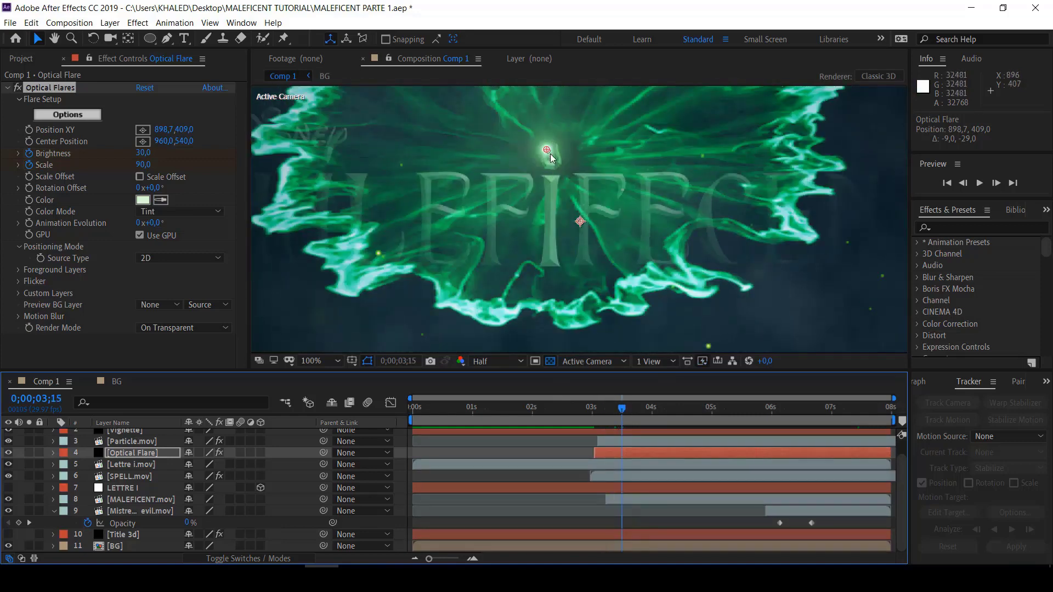
left_click_drag(623, 407, 599, 408)
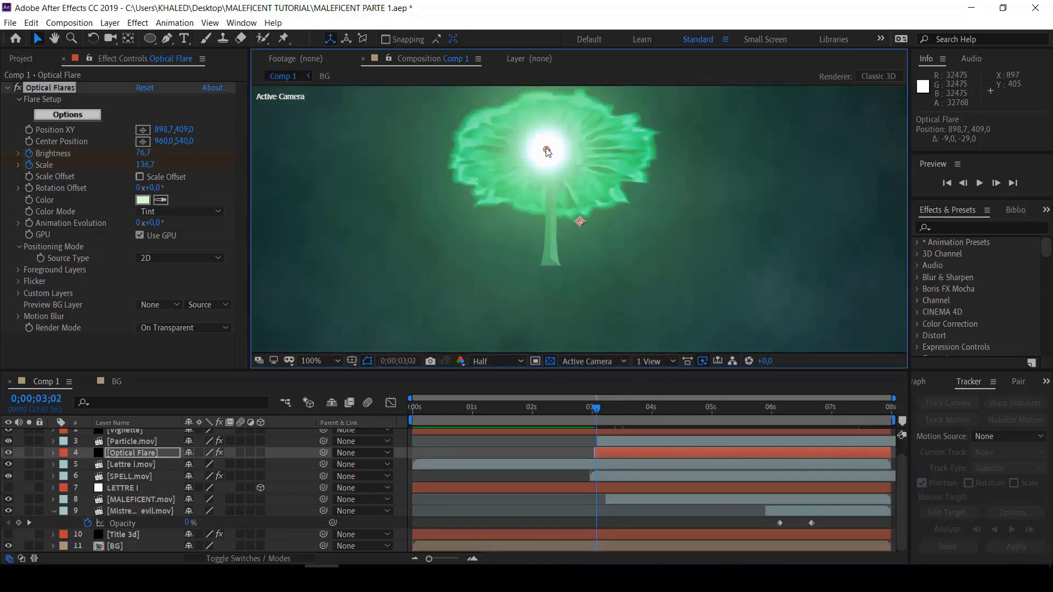
left_click_drag(547, 149, 548, 151)
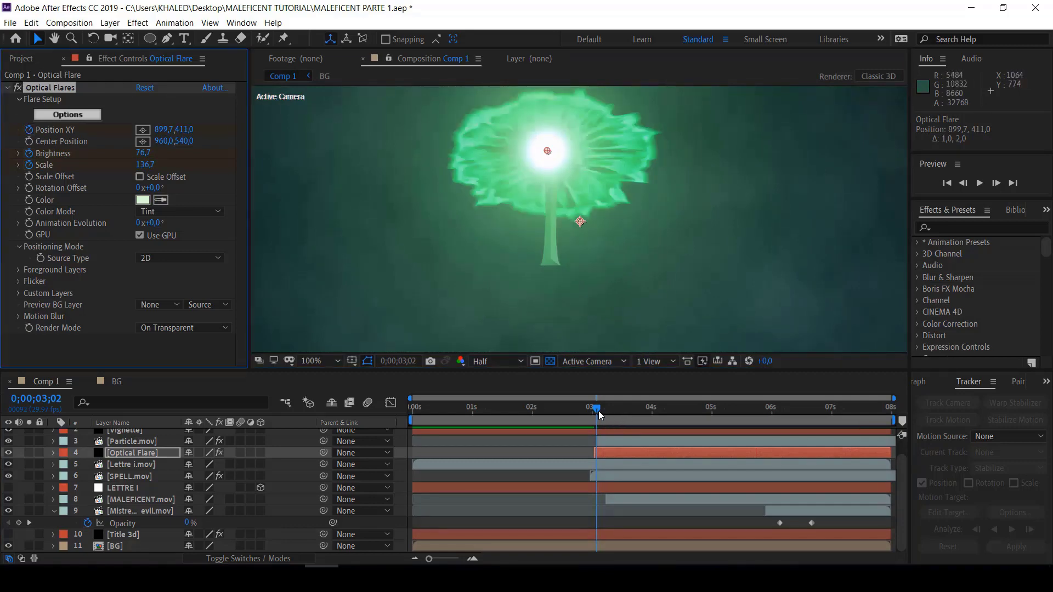
left_click_drag(598, 410, 768, 431)
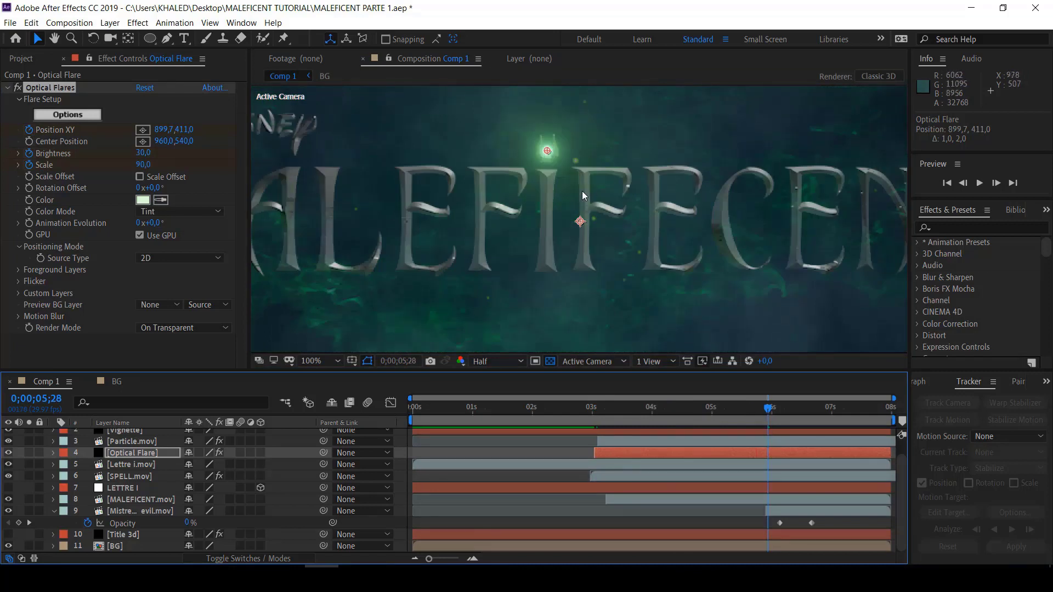
left_click(547, 148)
left_click_drag(548, 153, 547, 143)
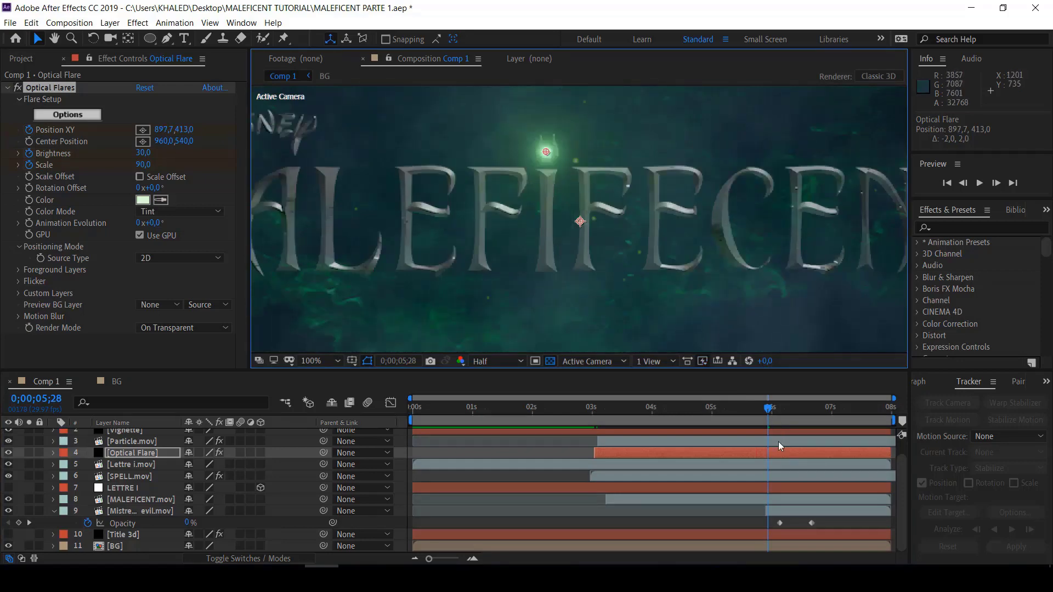
left_click_drag(768, 411, 853, 423)
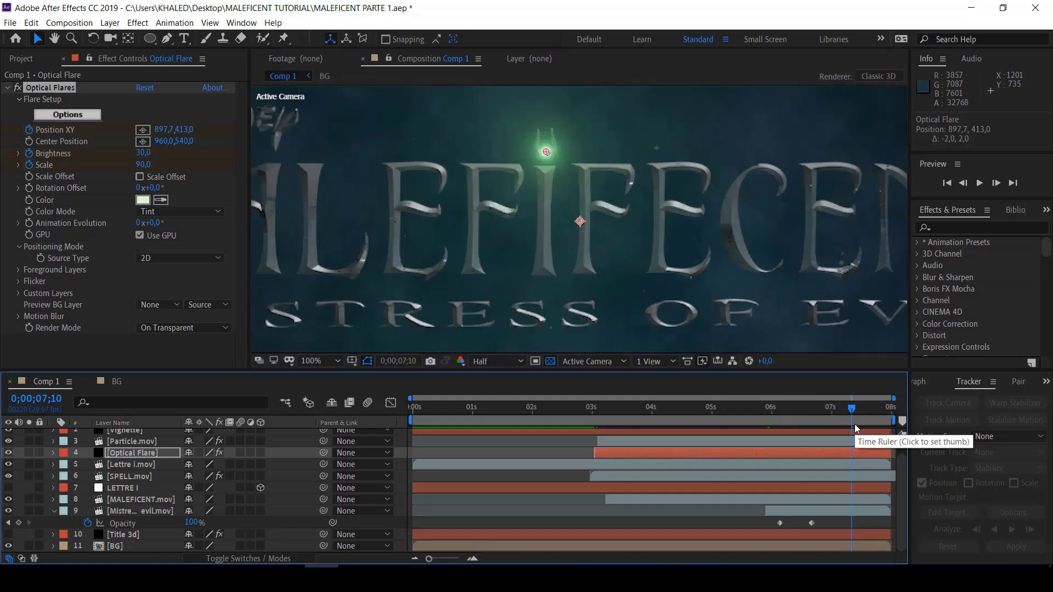
left_click_drag(856, 428, 901, 419)
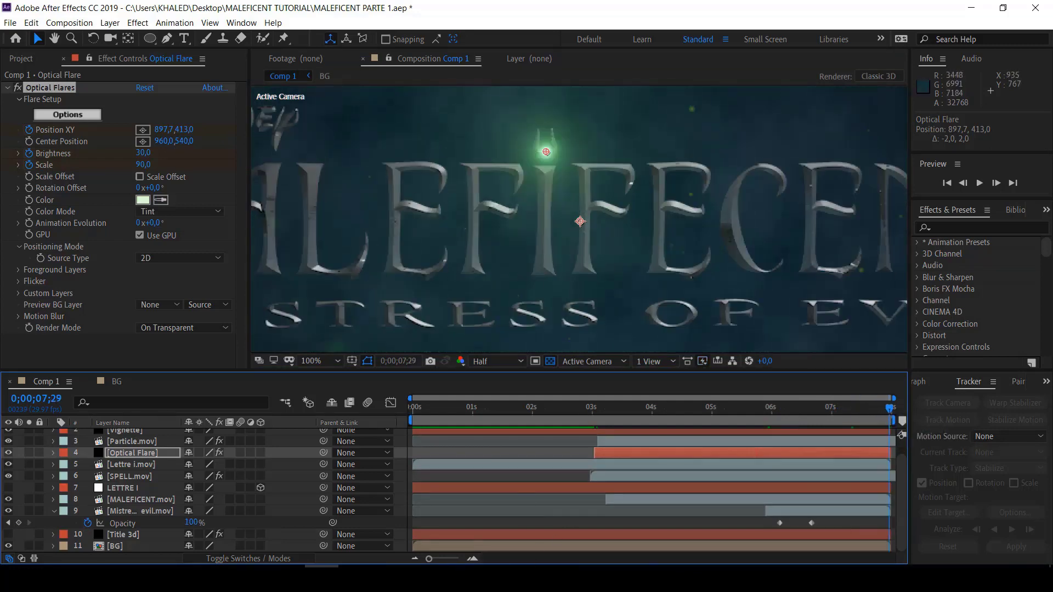